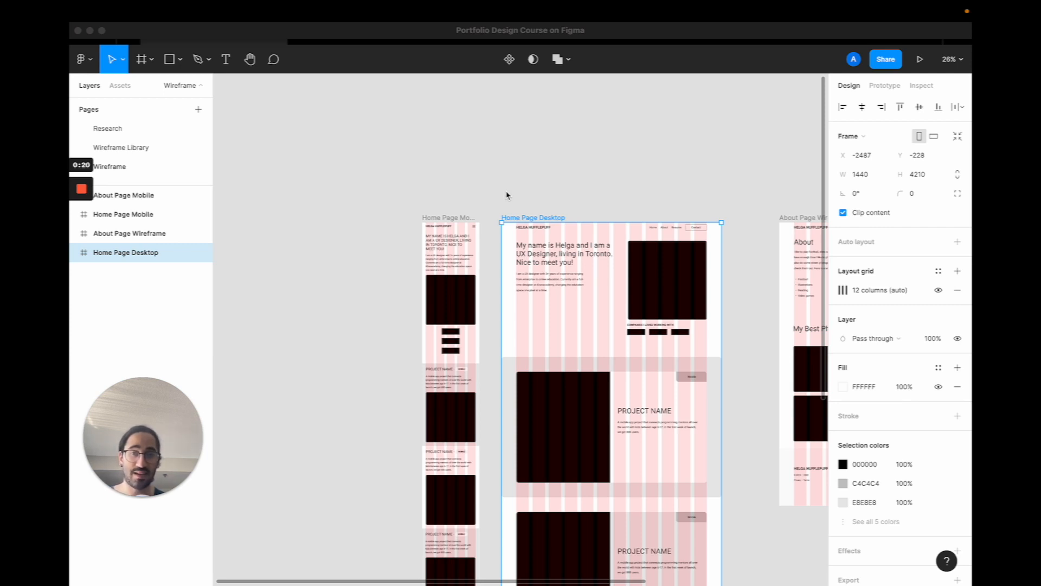
Deselect the Home Page Desktop frame and open the Wireframe Library page
left_click(541, 197)
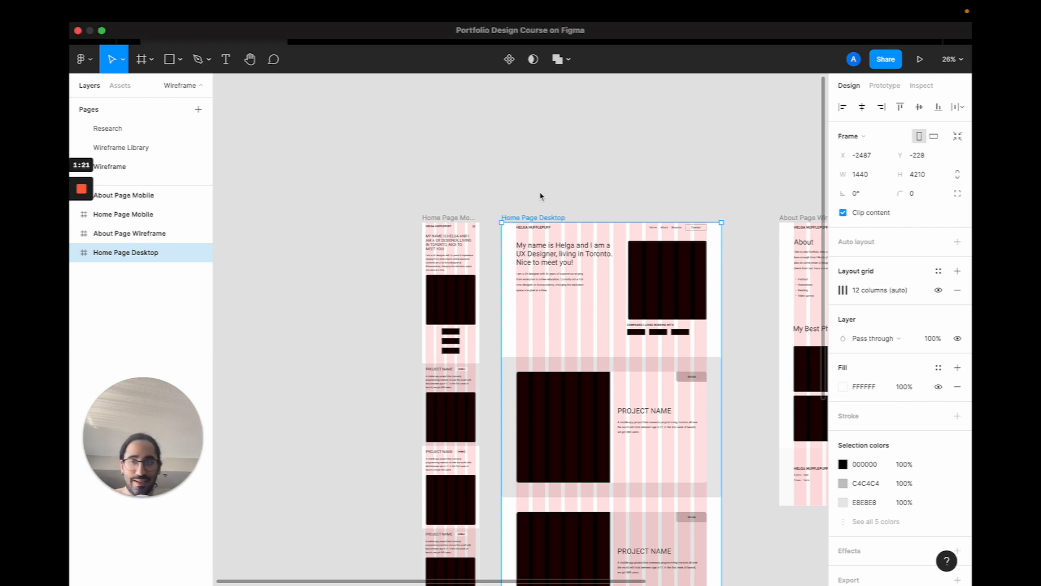
left_click(541, 196)
scroll(544, 197, "down", 5)
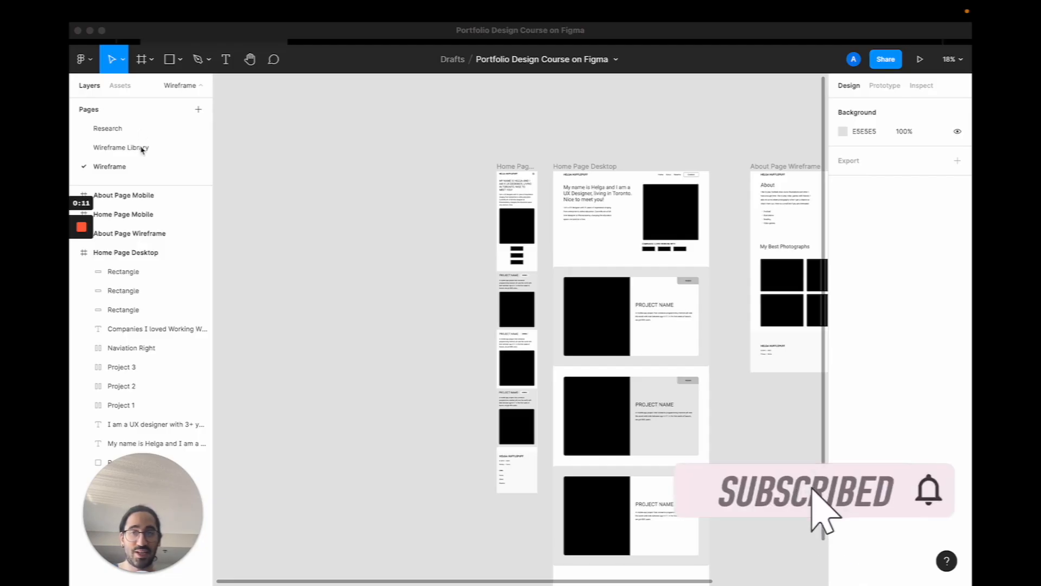
left_click(142, 148)
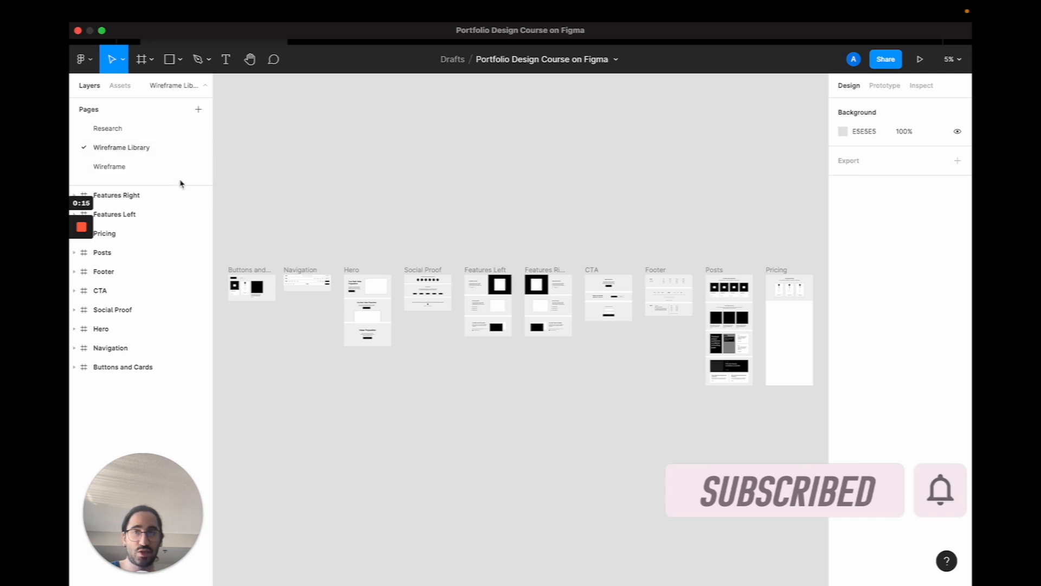
Switch to Google Chrome and search Google for "figma wireframe library"
mouse_move(651, 575)
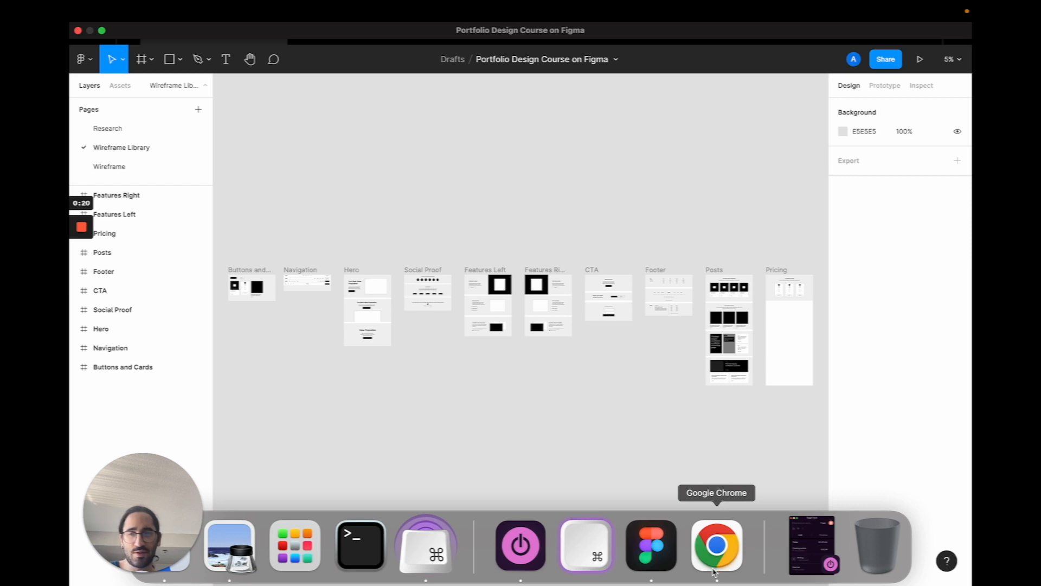
left_click(714, 572)
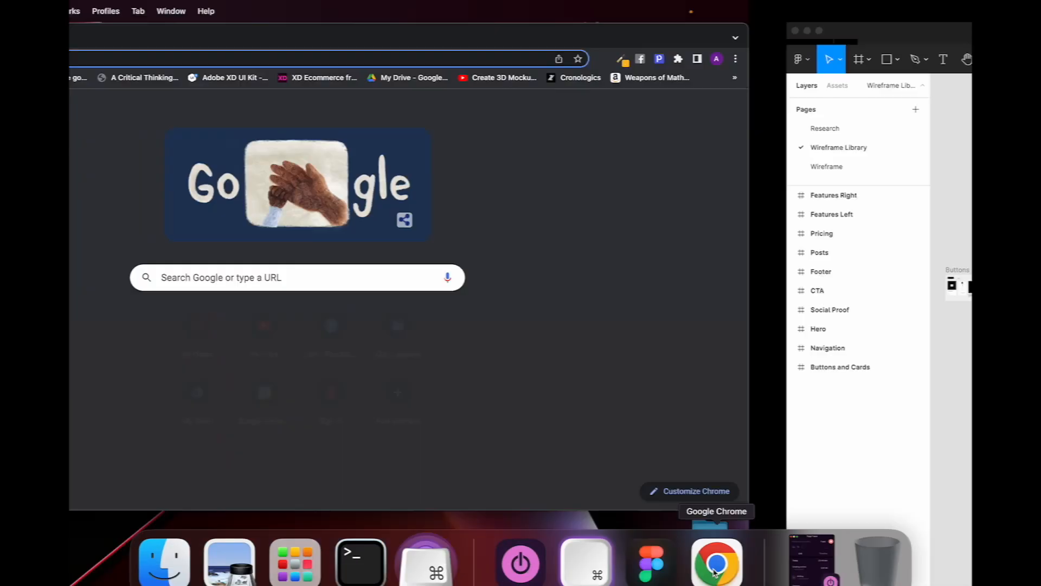
type("figma wirefr")
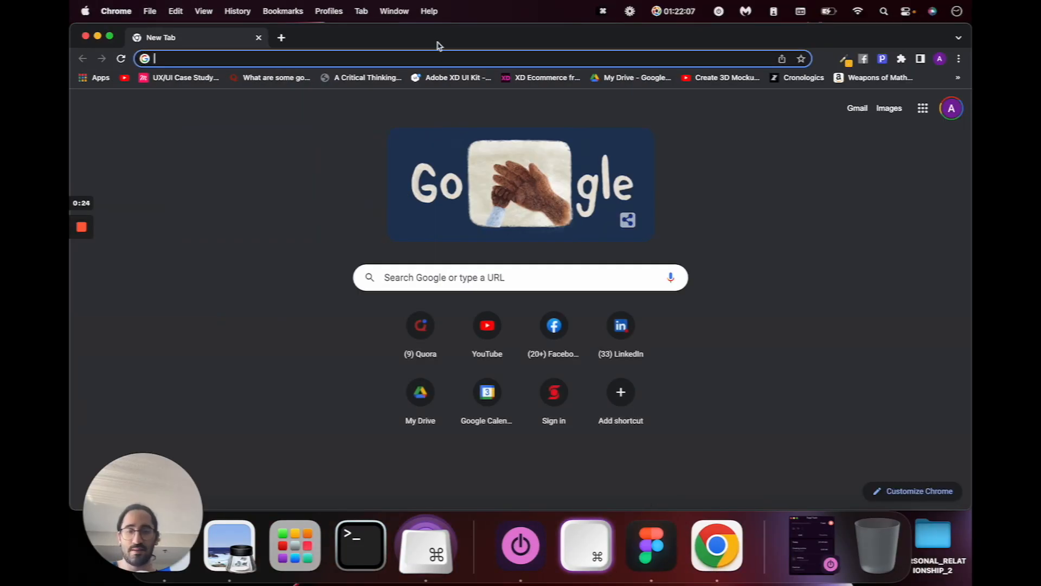
type("ame")
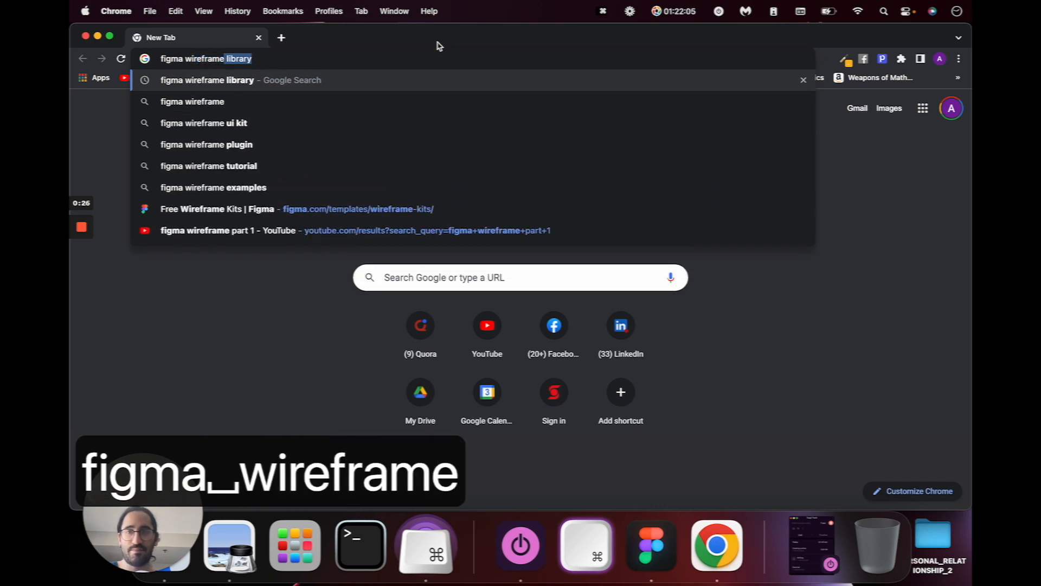
key("Return")
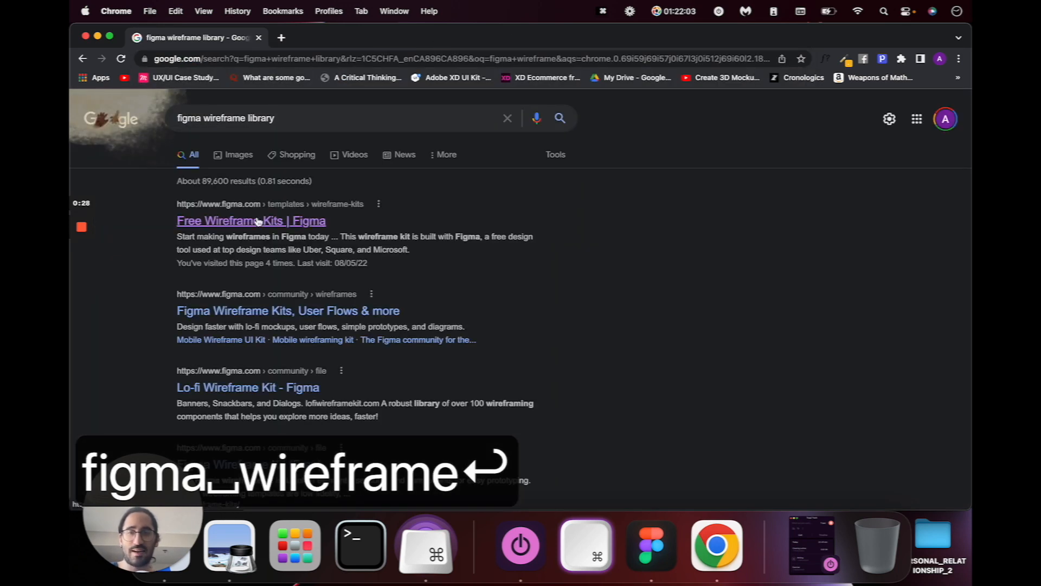
Open Figma's Free Wireframe Kits result and get the free template from the "Make wireframes online" section
left_click(259, 221)
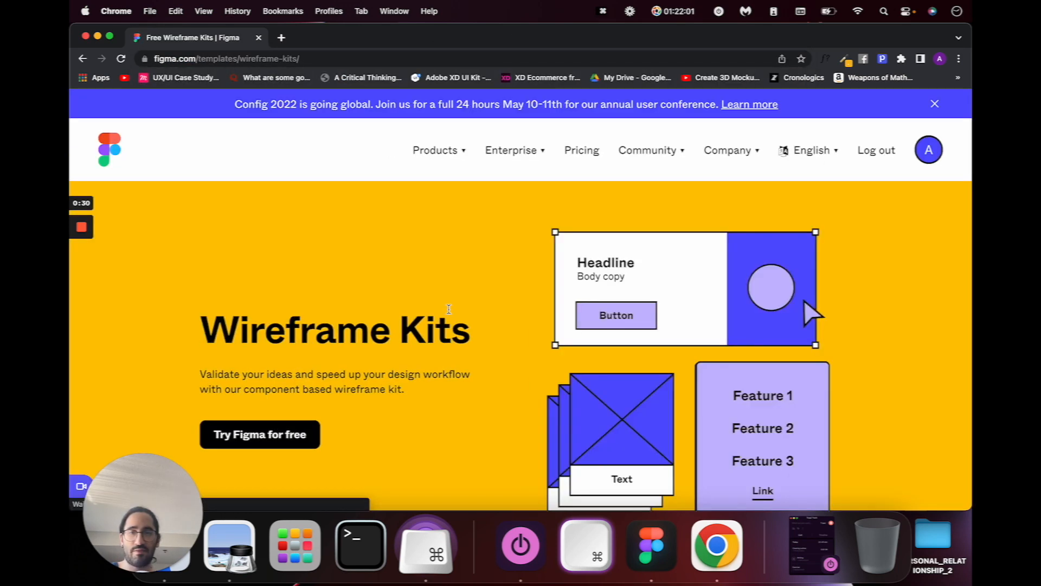
scroll(449, 309, "down", 5)
scroll(449, 309, "down", 6)
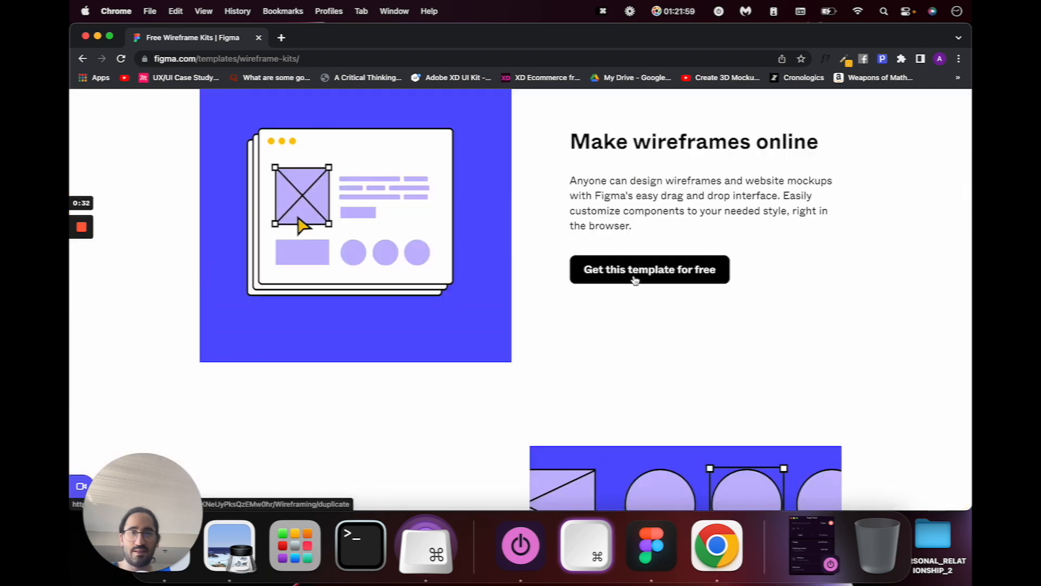
left_click(635, 278)
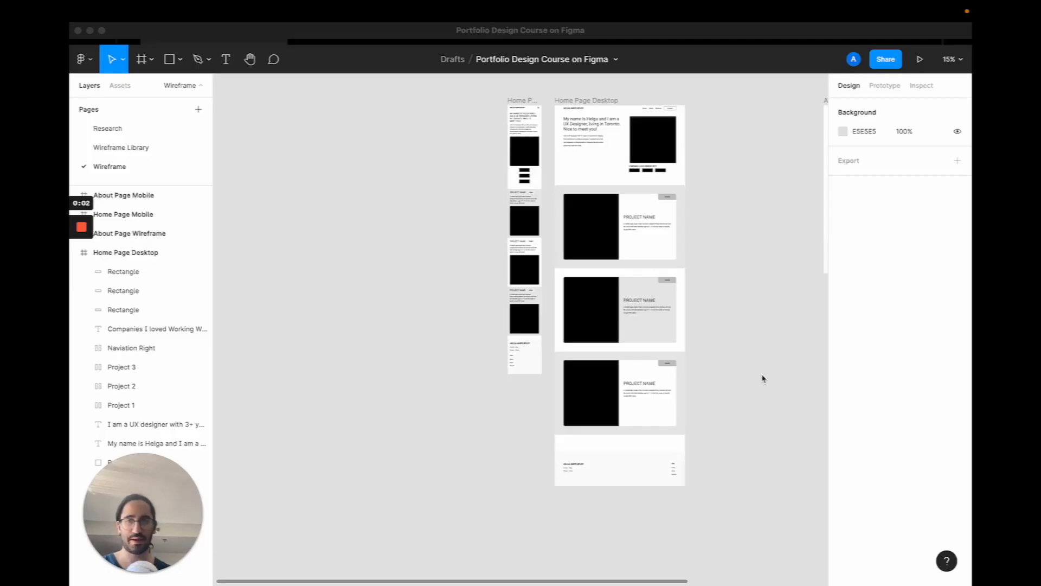
Select the Home Page Desktop frame in the Figma wireframe and examine its hero section up close
scroll(762, 378, "down", 1)
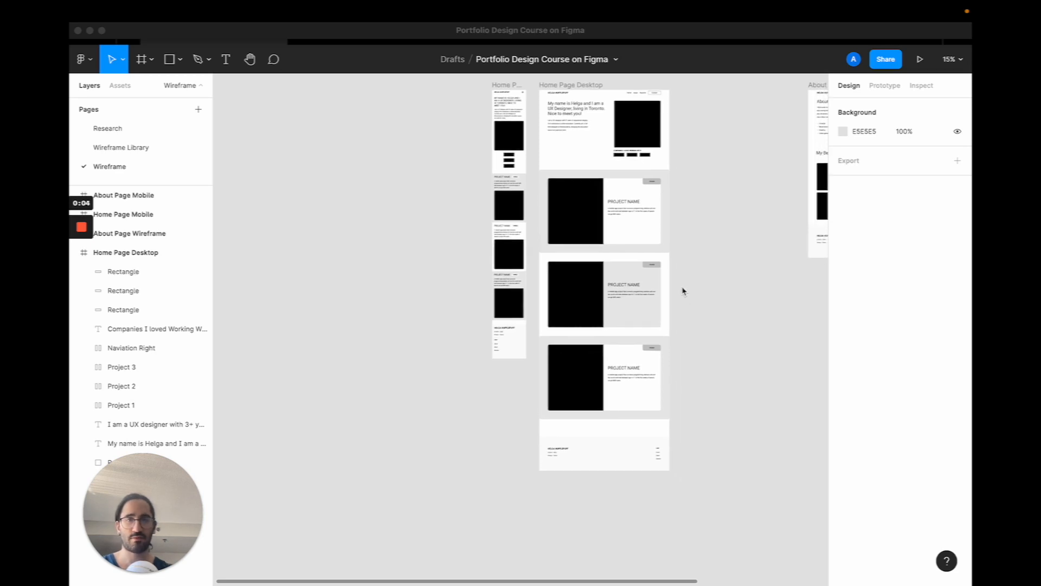
scroll(684, 291, "up", 1)
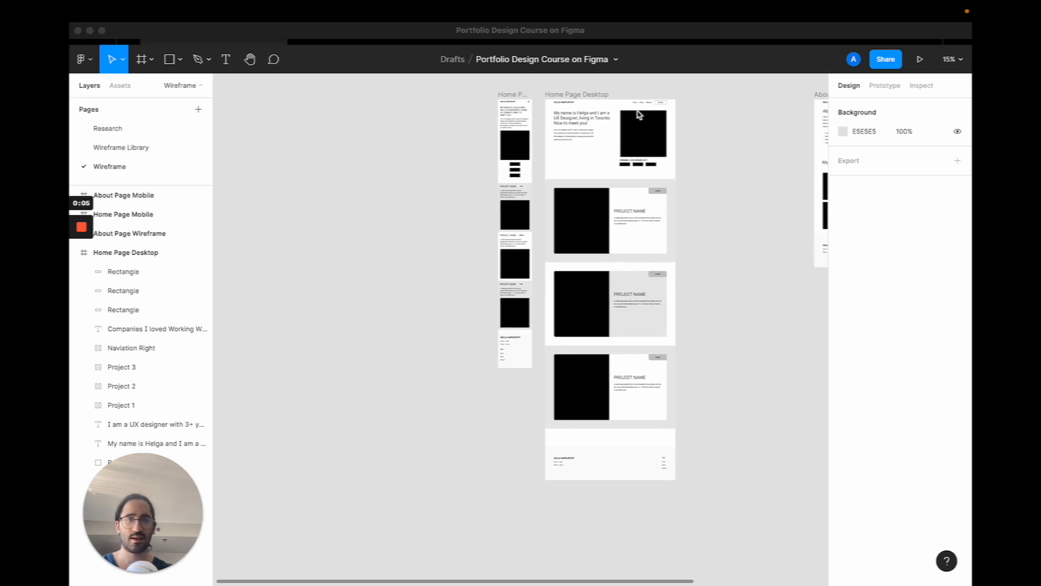
left_click(577, 95)
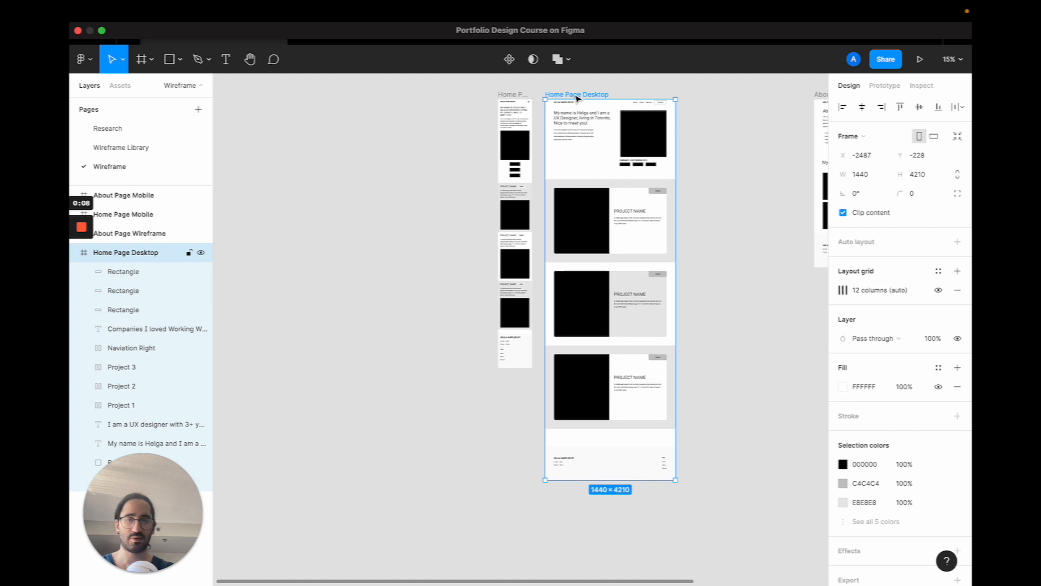
key("shift+2")
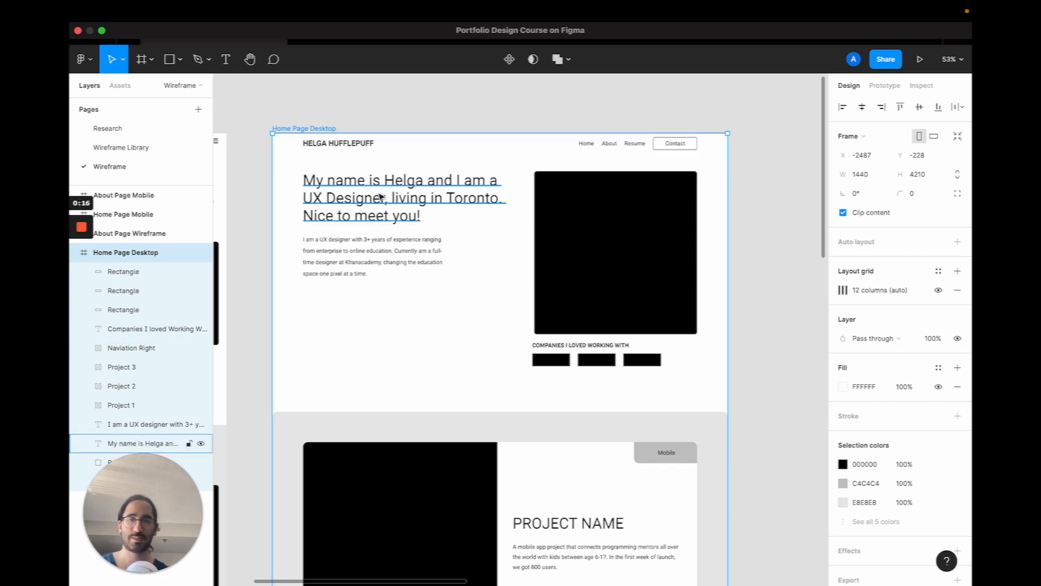
Open the Research page and review the Branding Goals and Moodboard frames
left_click(143, 130)
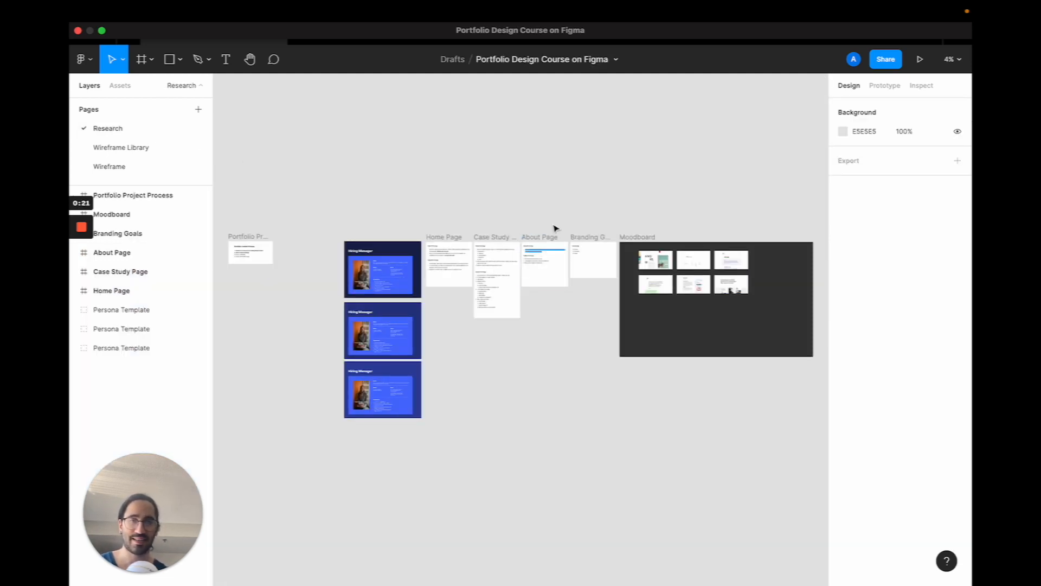
scroll(478, 298, "up", 5)
scroll(477, 298, "right", 10)
scroll(477, 298, "up", 3)
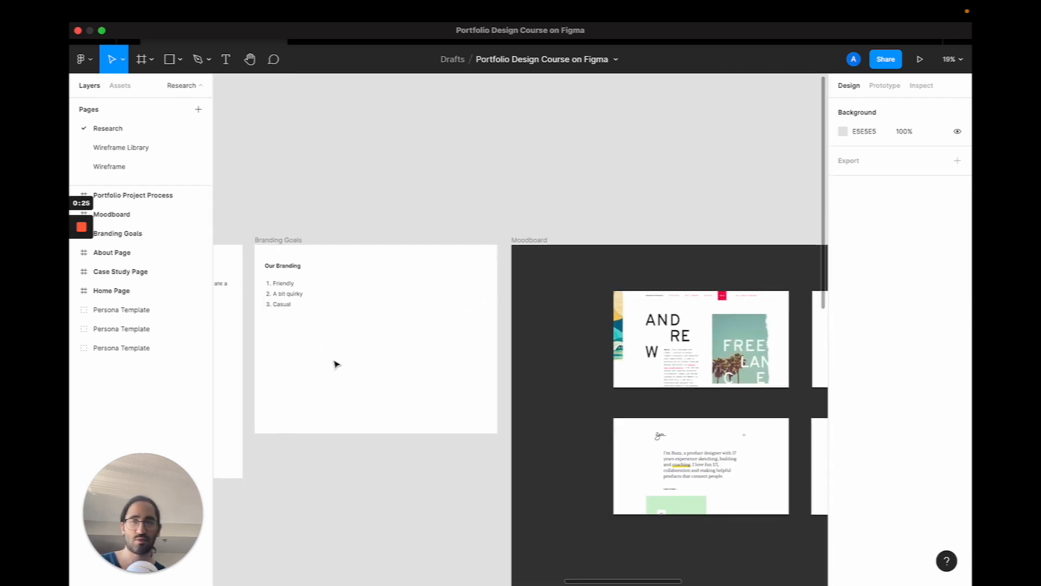
Return to the Wireframe page and inspect the Home Page Desktop intro paragraph and large hero image placeholder
left_click(114, 167)
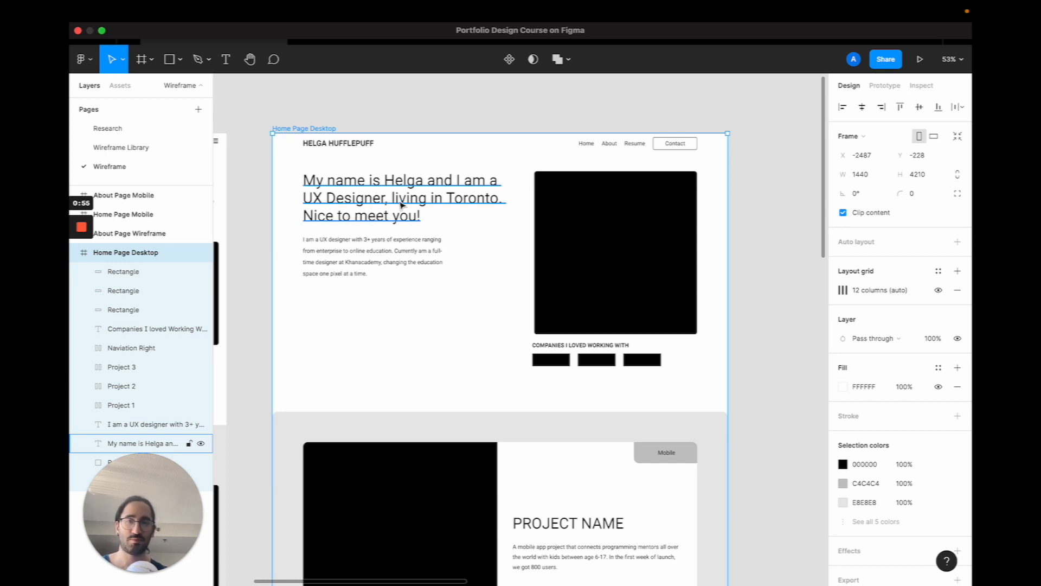
left_click(398, 269)
scroll(382, 278, "up", 10)
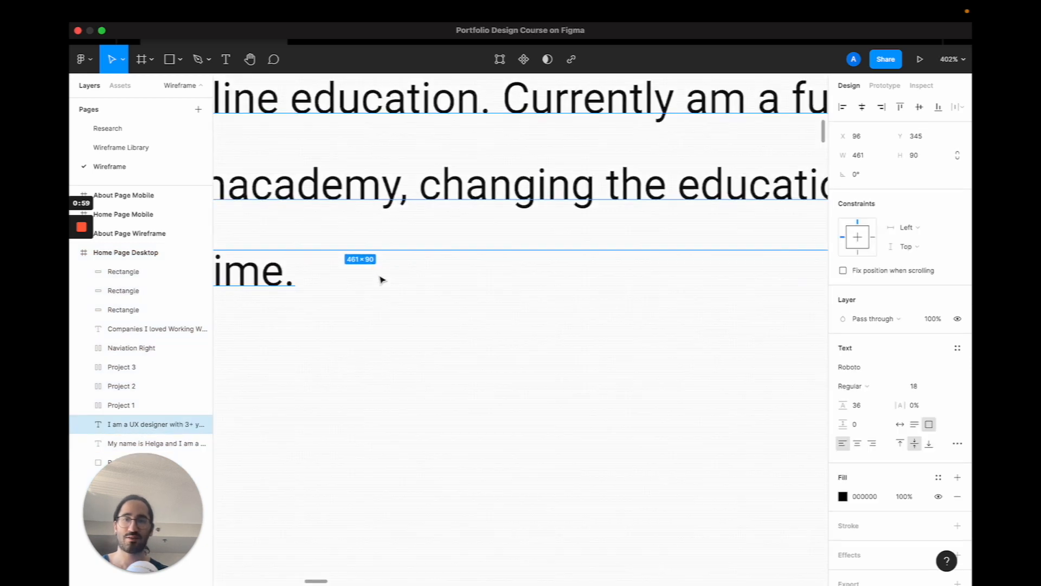
scroll(382, 279, "down", 10)
left_click(514, 249)
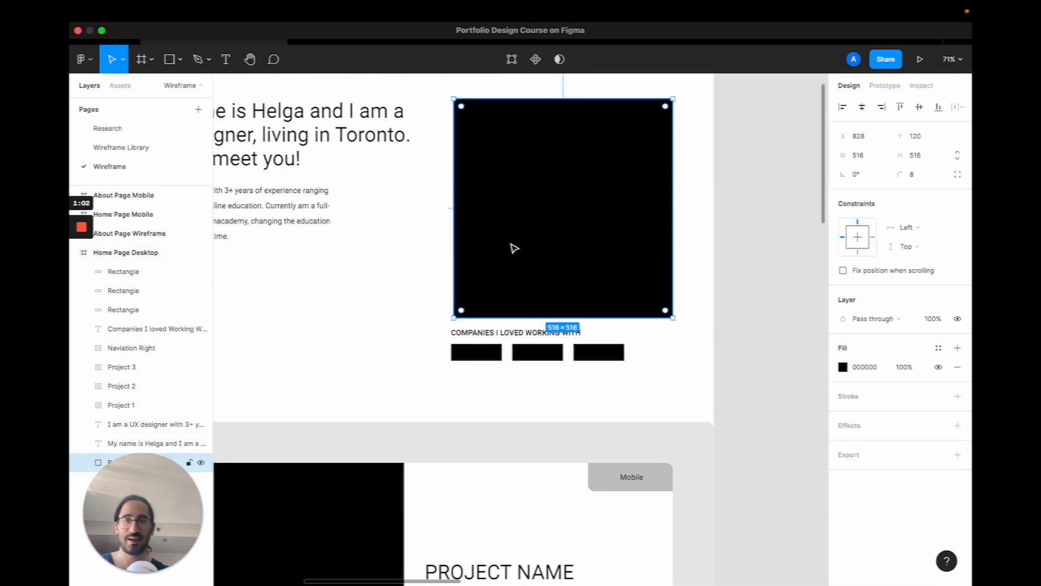
scroll(583, 212, "up", 2)
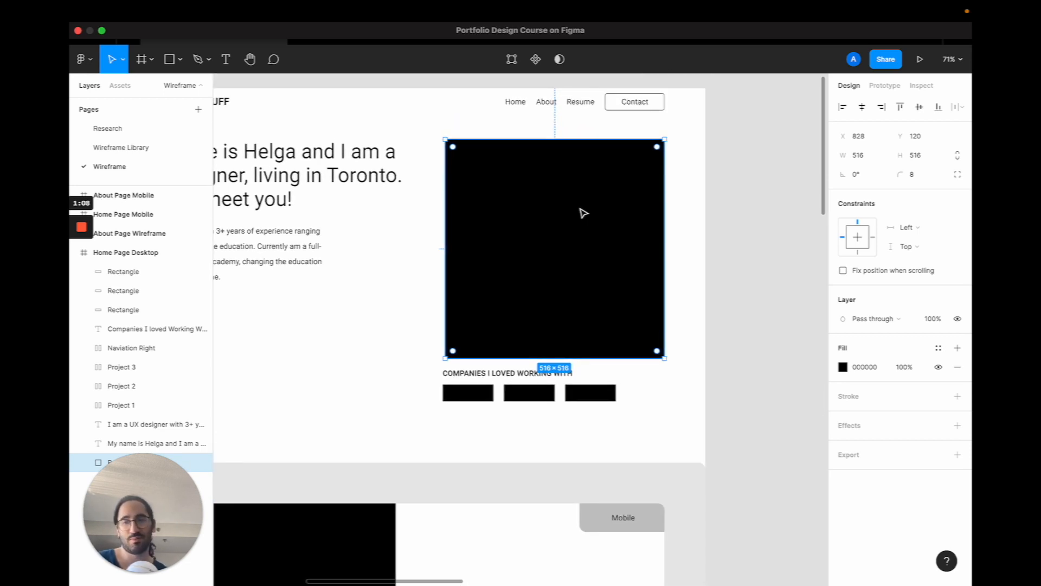
Inspect the three logo placeholders below the "Companies I loved working with" heading
left_click(478, 395)
left_click(530, 396)
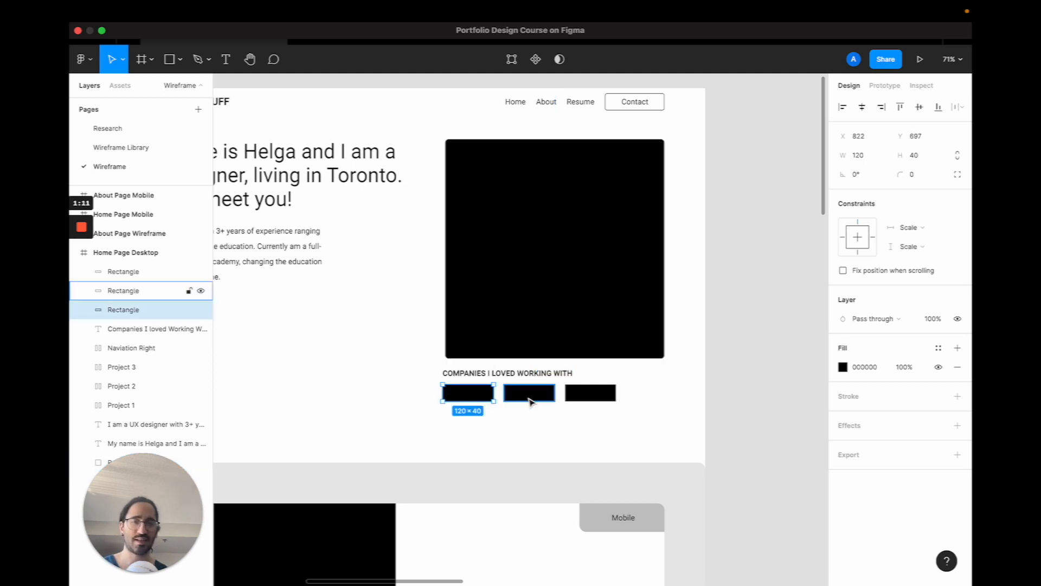
left_click(600, 395)
scroll(599, 402, "down", 6)
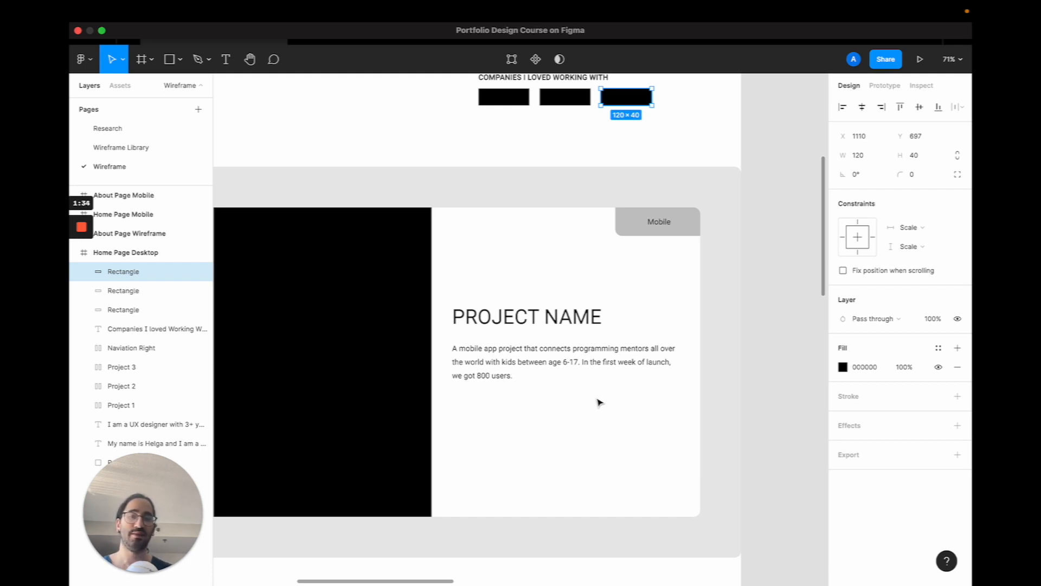
Examine the hero's intro paragraph and compare it with the project cards further down the desktop home page
scroll(599, 402, "up", 15)
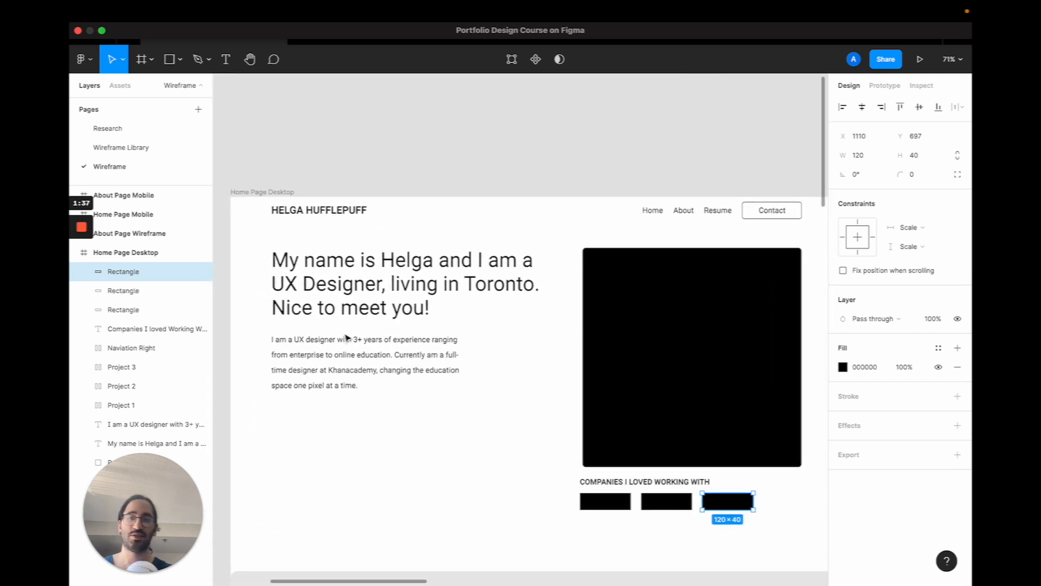
left_click(353, 357)
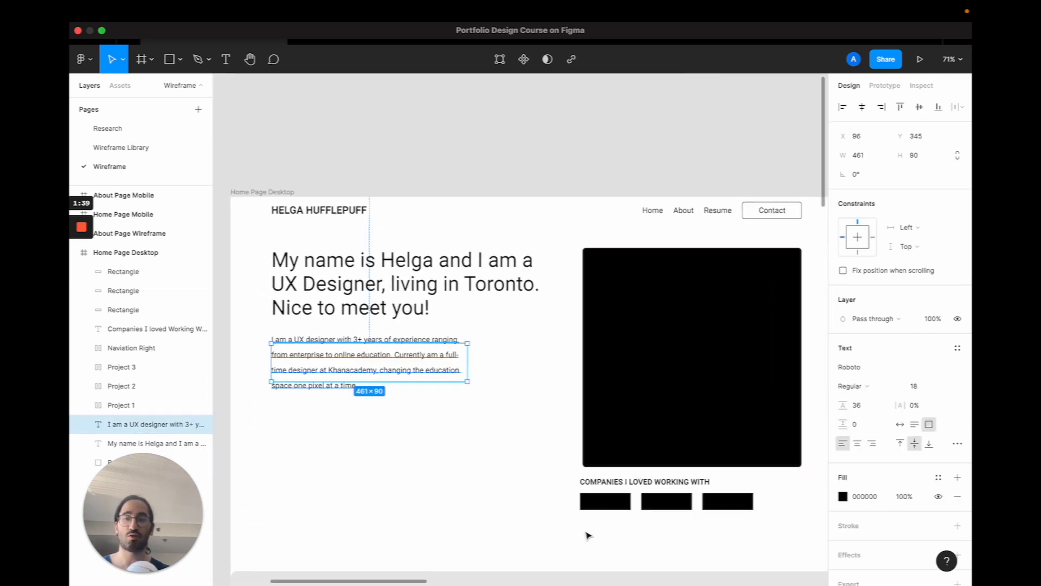
scroll(697, 510, "down", 10)
scroll(697, 510, "down", 4)
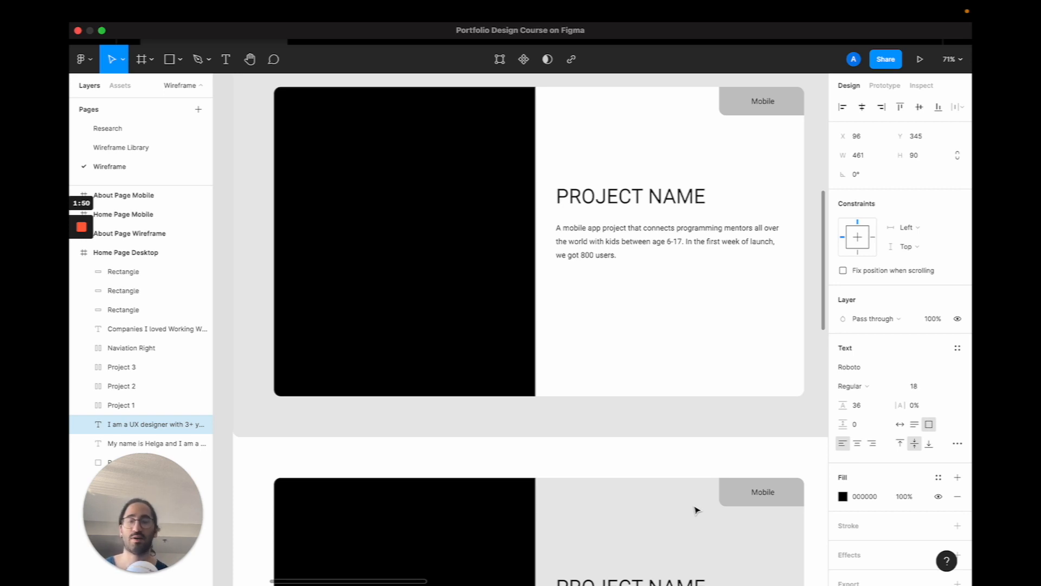
scroll(590, 419, "up", 3)
scroll(590, 418, "down", 3)
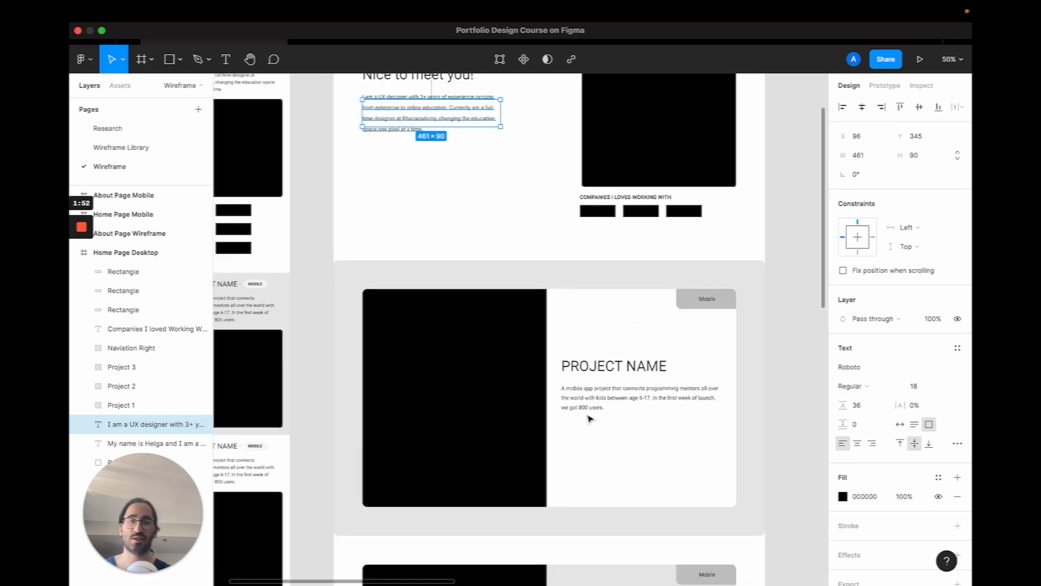
scroll(590, 418, "up", 2)
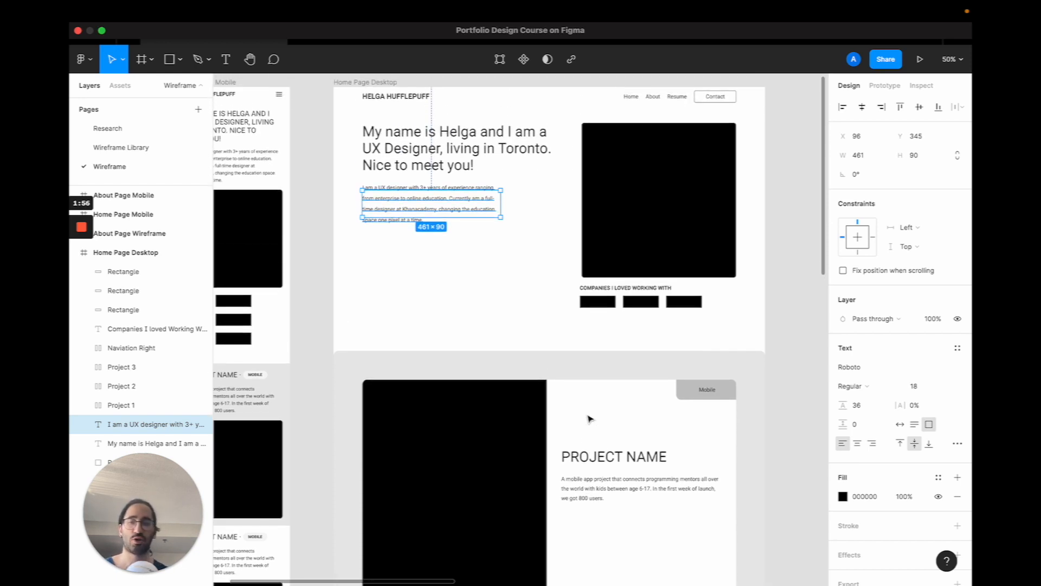
scroll(590, 418, "down", 5)
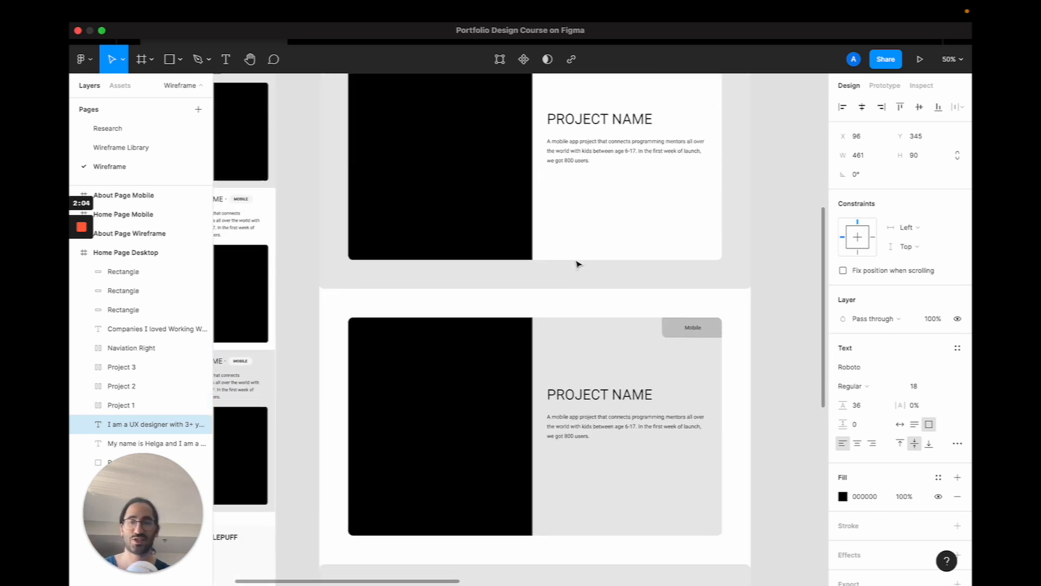
Select the footer at the end of the Home Page Desktop frame and examine its contents
scroll(619, 298, "down", 4)
left_click(504, 400)
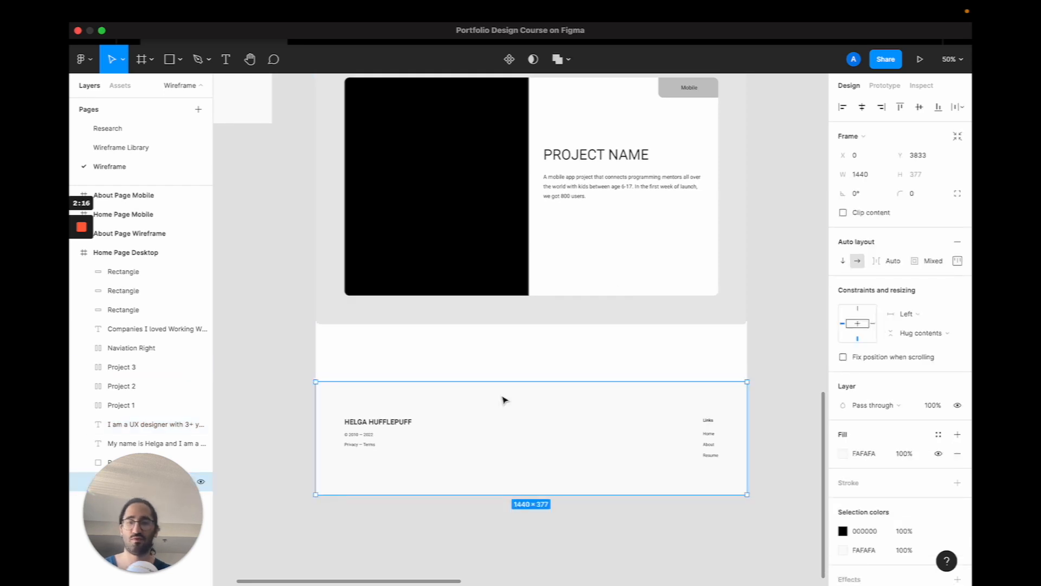
scroll(502, 396, "up", 1)
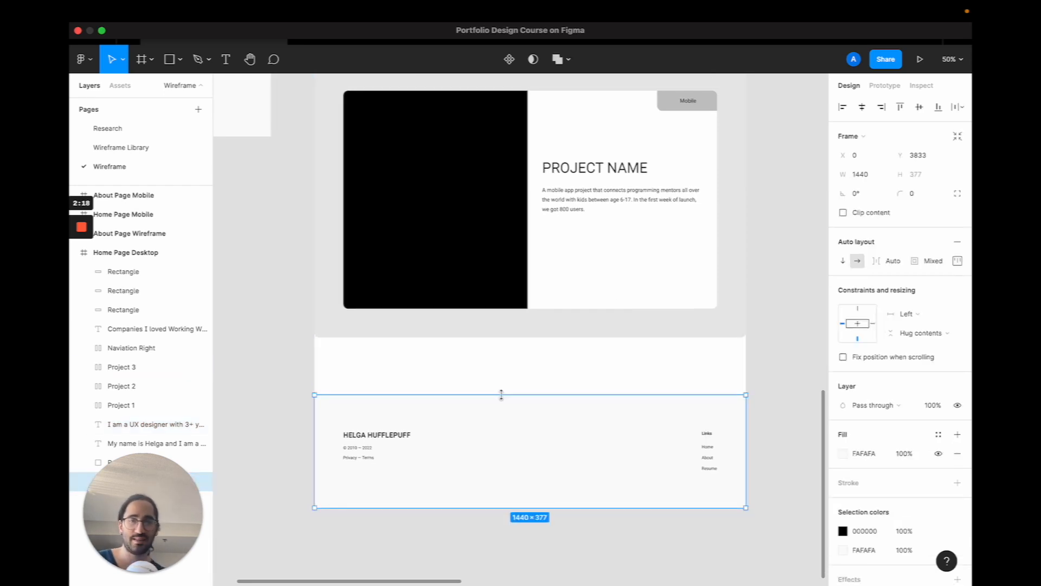
scroll(237, 315, "up", 5)
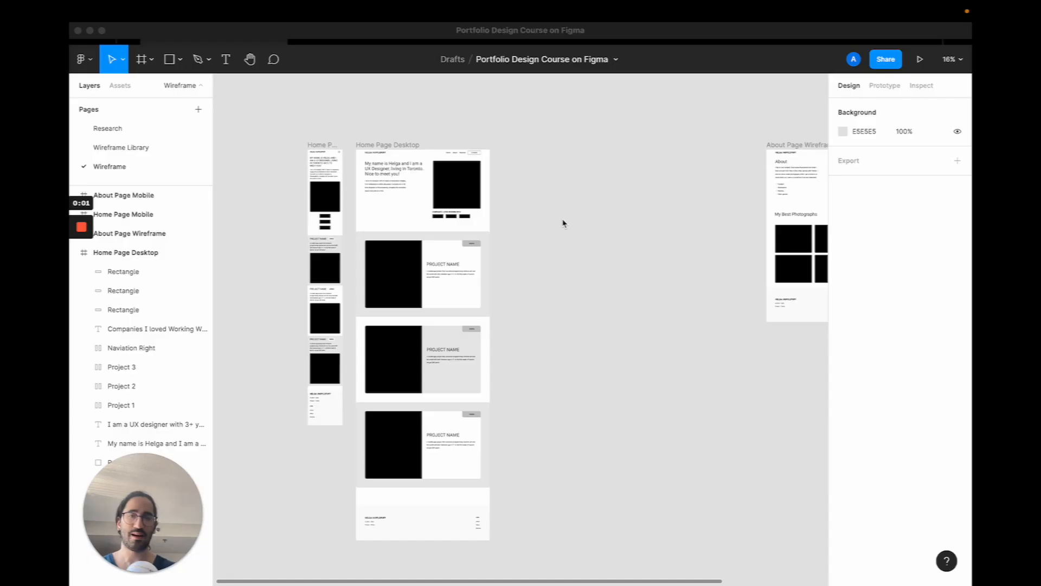
Place a new 100 × 100 frame on the empty canvas between the Home Page Desktop and About Page Wireframe frames
scroll(563, 223, "up", 1)
key("f")
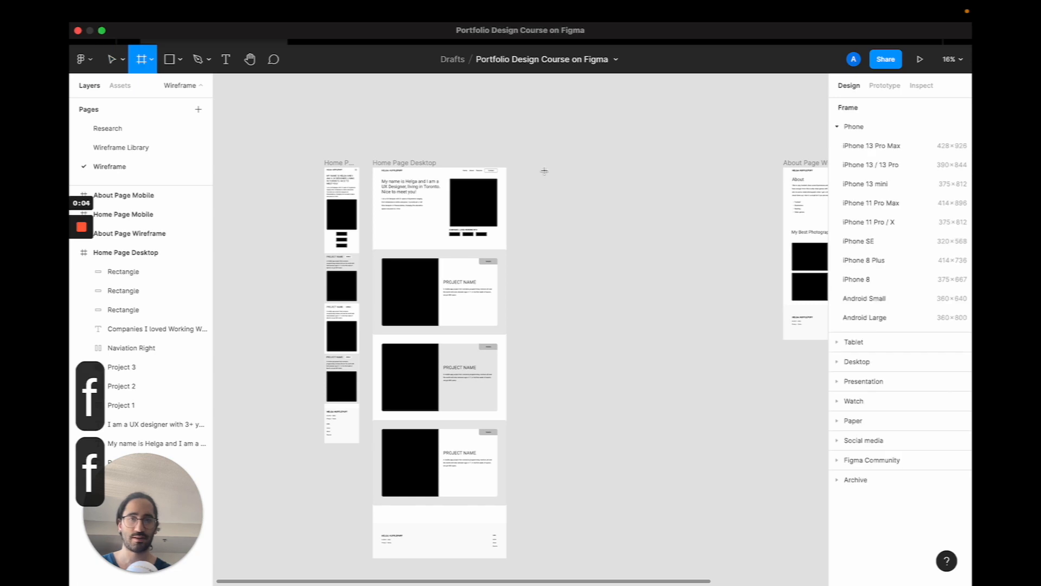
left_click(533, 169)
scroll(537, 174, "up", 10)
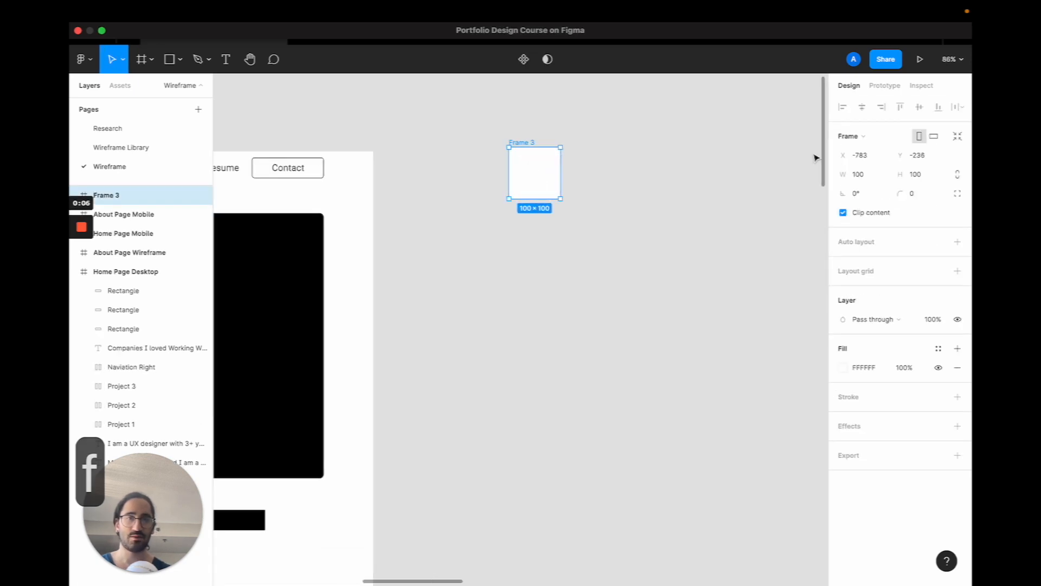
Set the new frame's width to 1440
left_click(860, 174)
type("14404")
key("BackSpace")
key("Return")
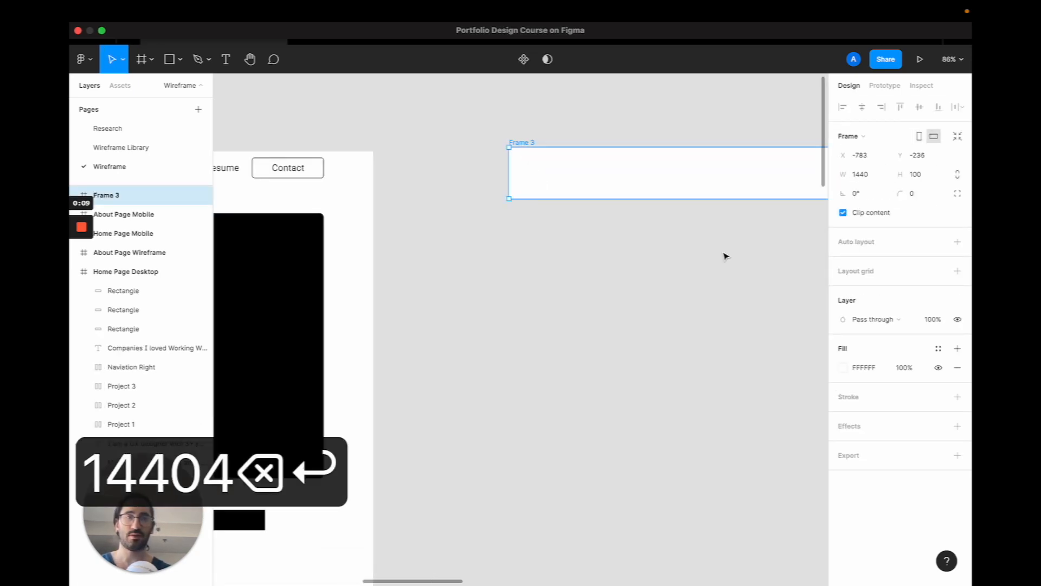
Set the new frame's height to 4000
scroll(725, 257, "down", 5)
left_click(921, 174)
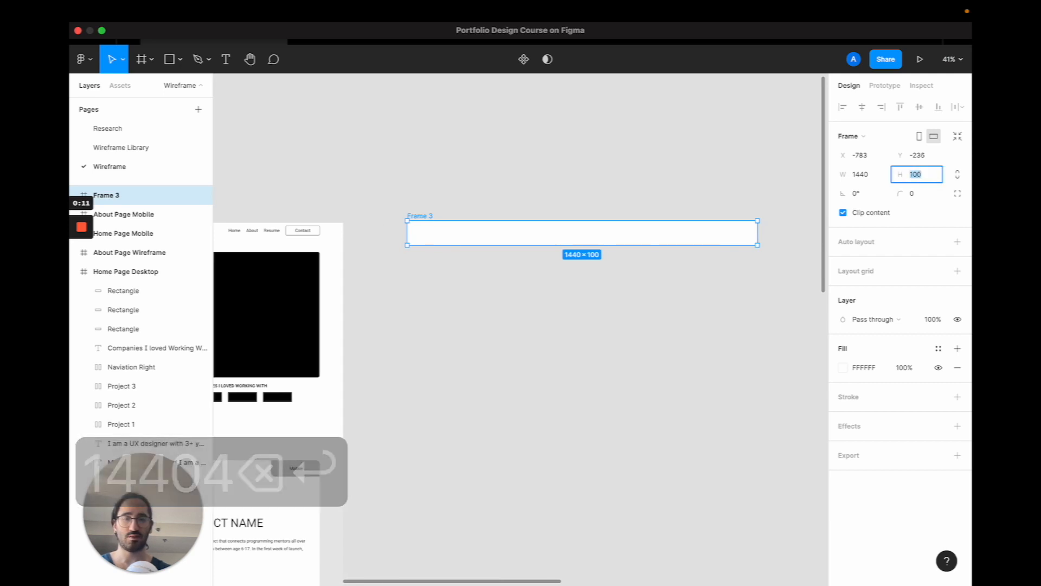
type("4000")
key("Return")
Rename the new frame as "Home Page Design Desktop COpy"
double_click(429, 217)
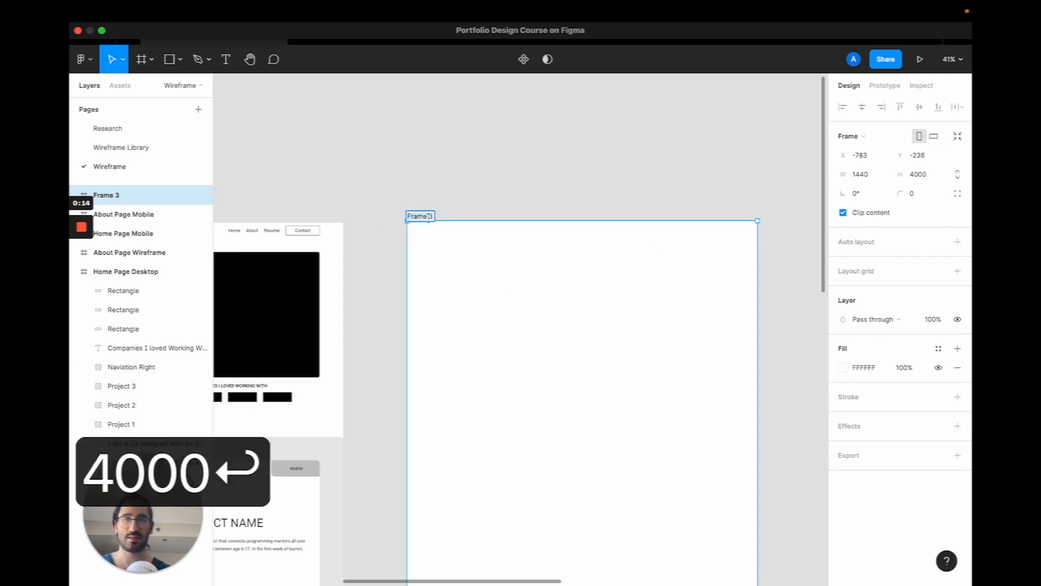
type("Home Page Des")
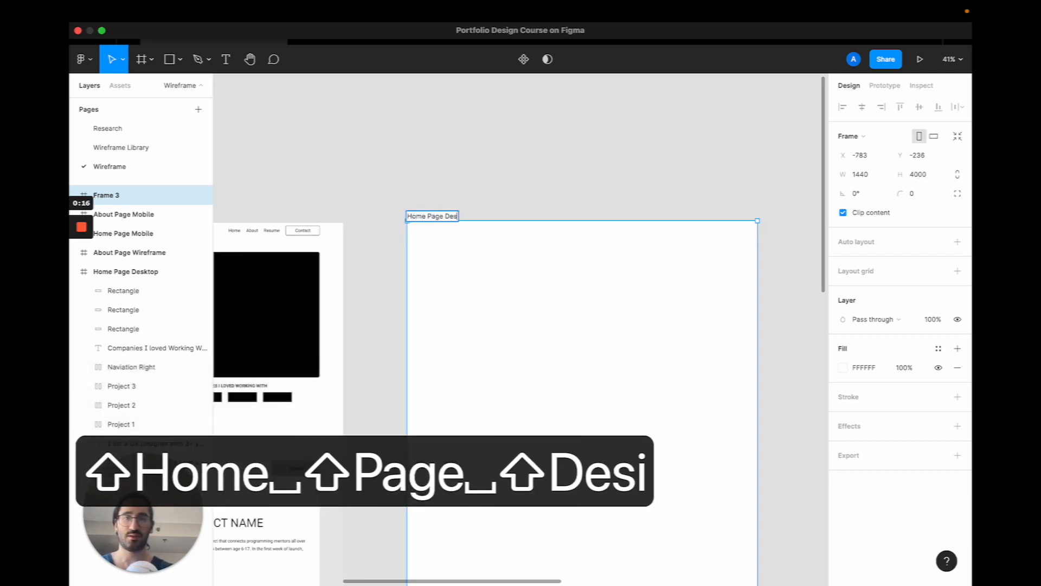
type("ign Desktop COpy")
key("Return")
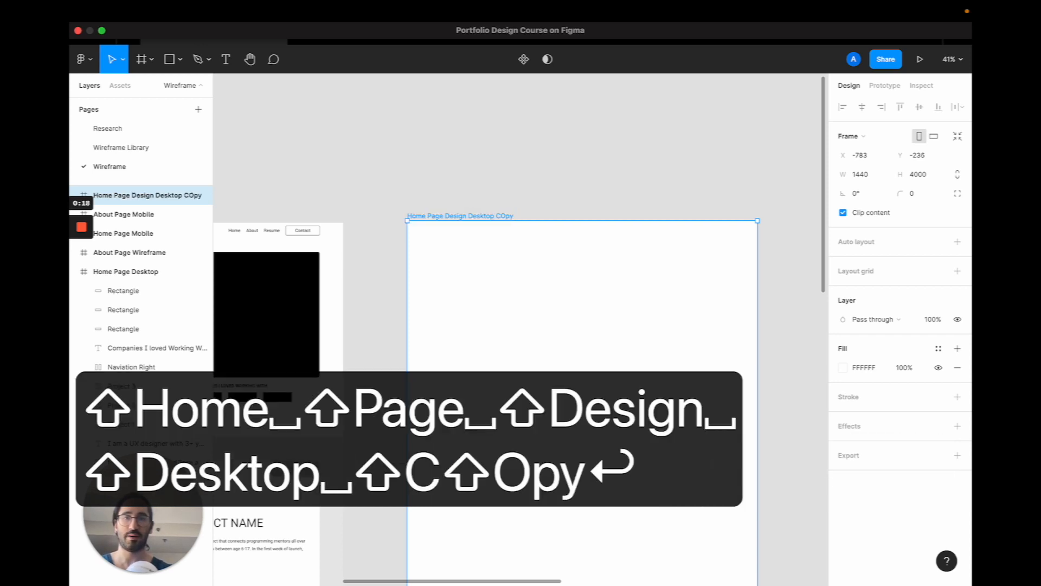
Copy the Naviation Right component from the Wireframe Library page into the Home Page Design Desktop COpy frame on the Wireframe page
scroll(394, 203, "down", 5)
scroll(394, 202, "left", 3)
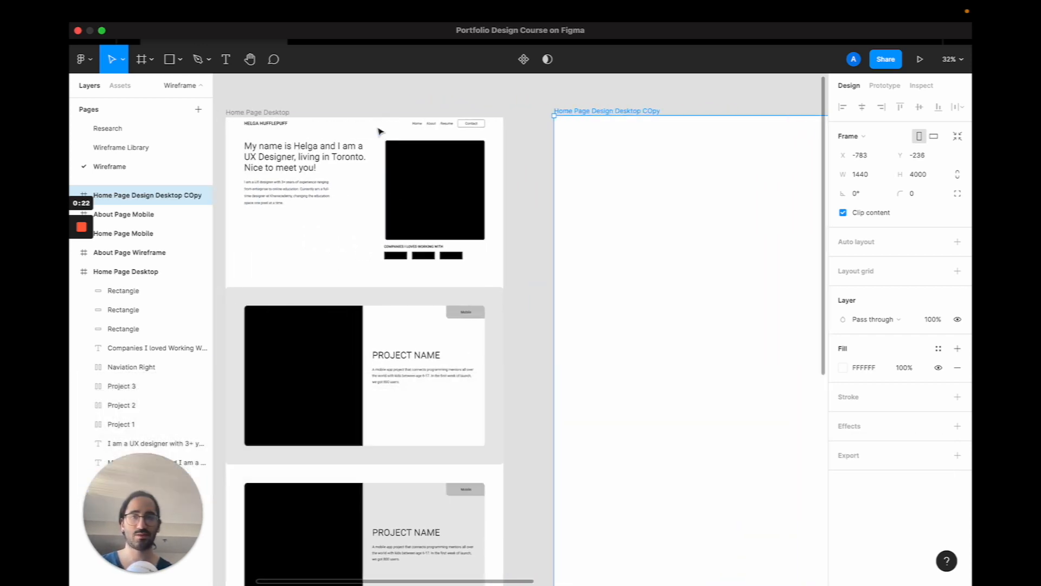
scroll(613, 155, "right", 5)
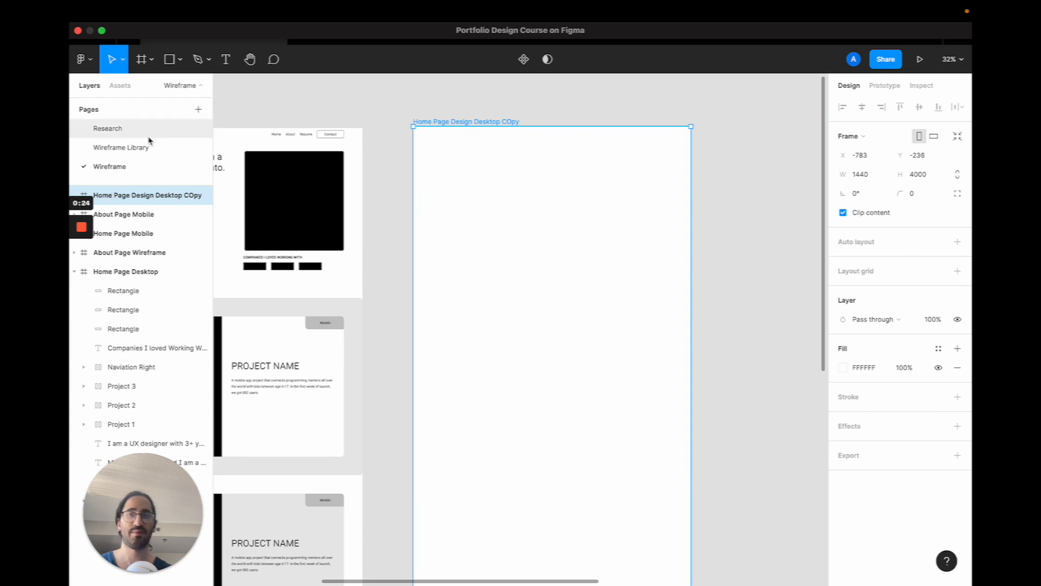
left_click(143, 155)
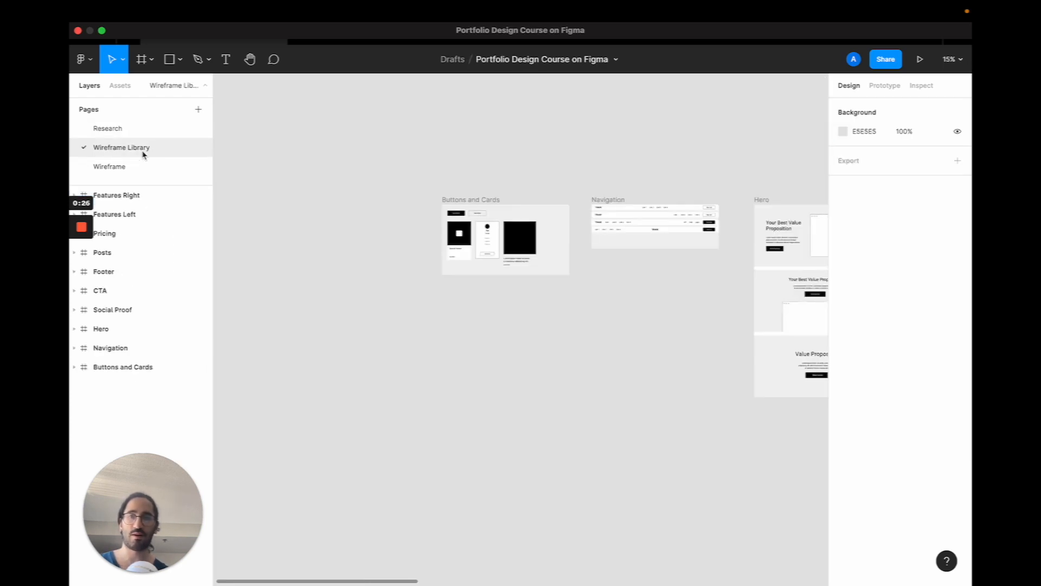
scroll(461, 271, "up", 5)
scroll(488, 217, "right", 1)
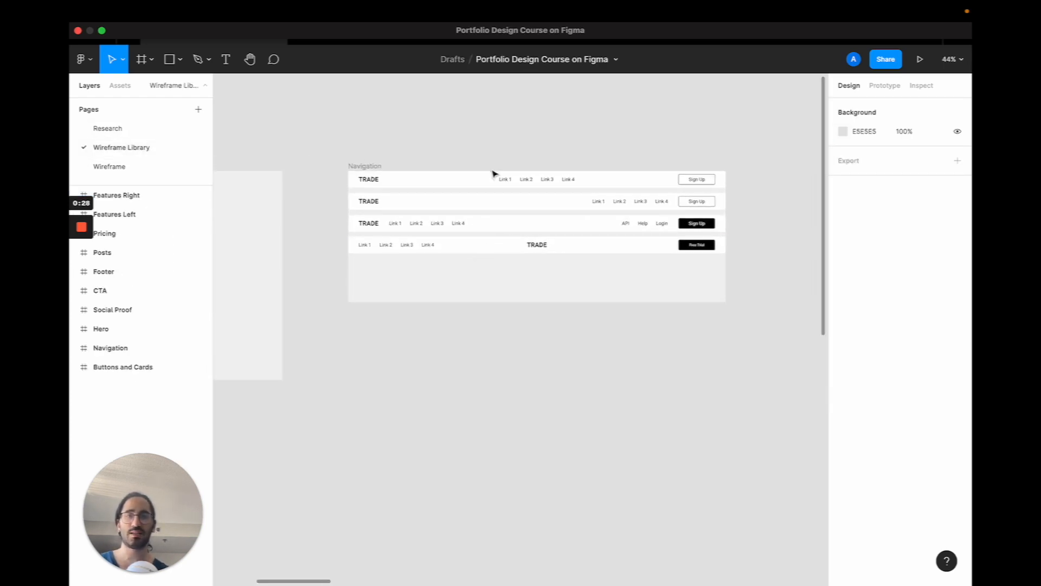
left_click(560, 205)
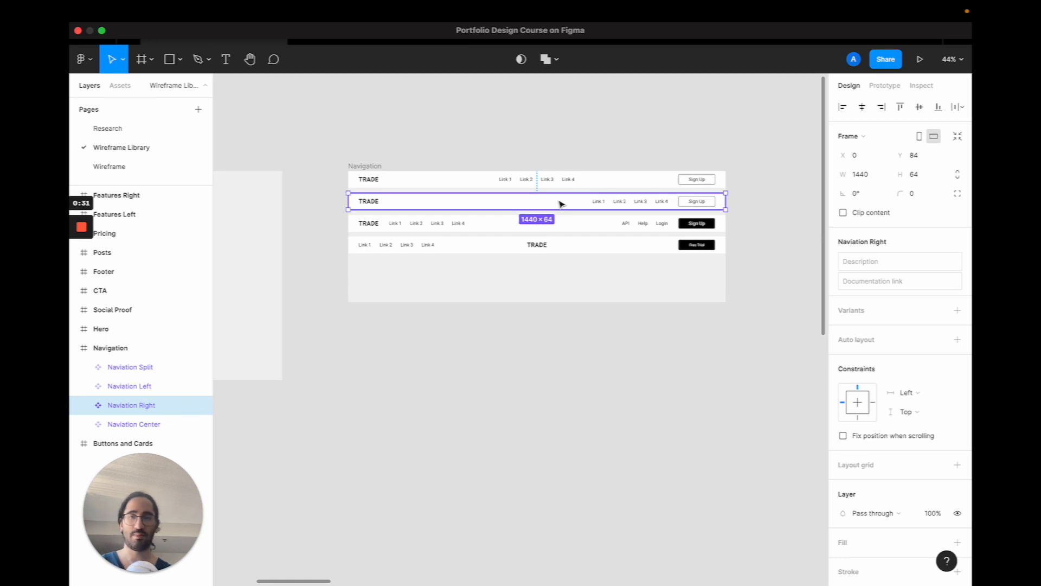
key("cmd+c")
left_click(165, 173)
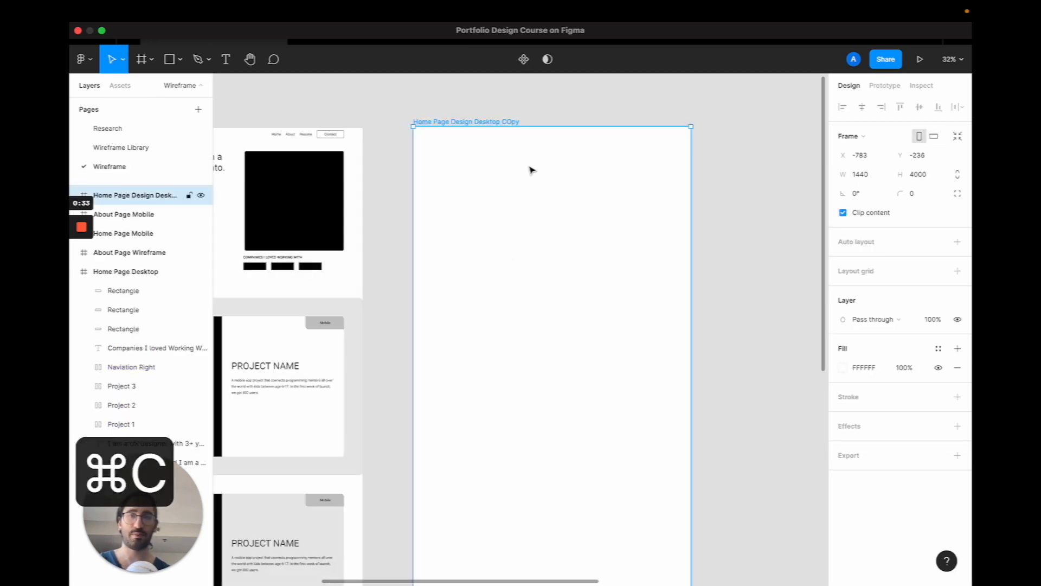
scroll(531, 170, "up", 3)
key("super+v")
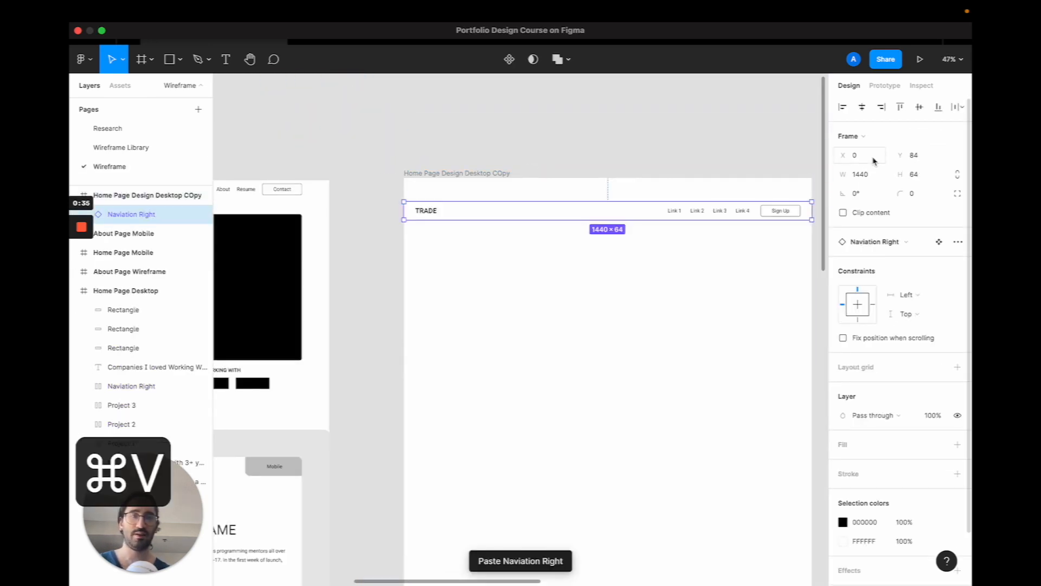
Align the pasted navigation bar with the top of its frame by setting its Y position to 0
left_click(926, 161)
type("0")
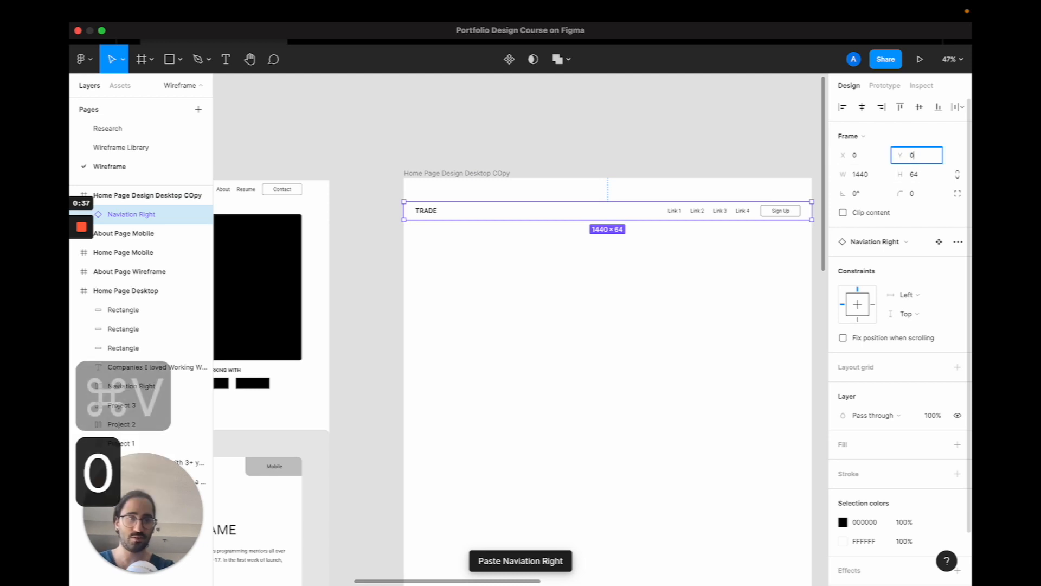
key("Return")
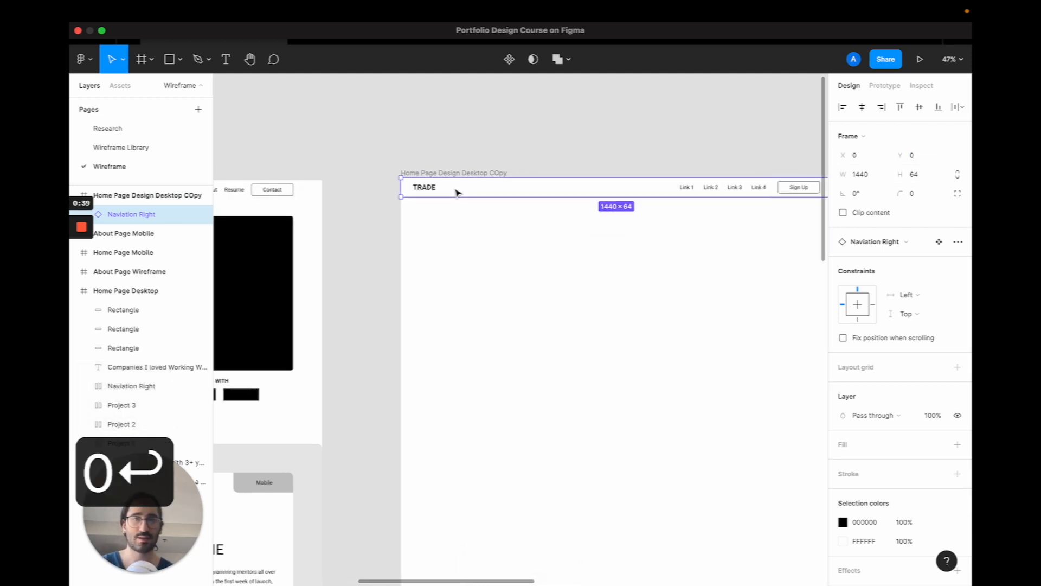
Extend the Home Page Design Desktop COpy frame upward from its top edge to a height of about 4188
scroll(458, 192, "up", 5)
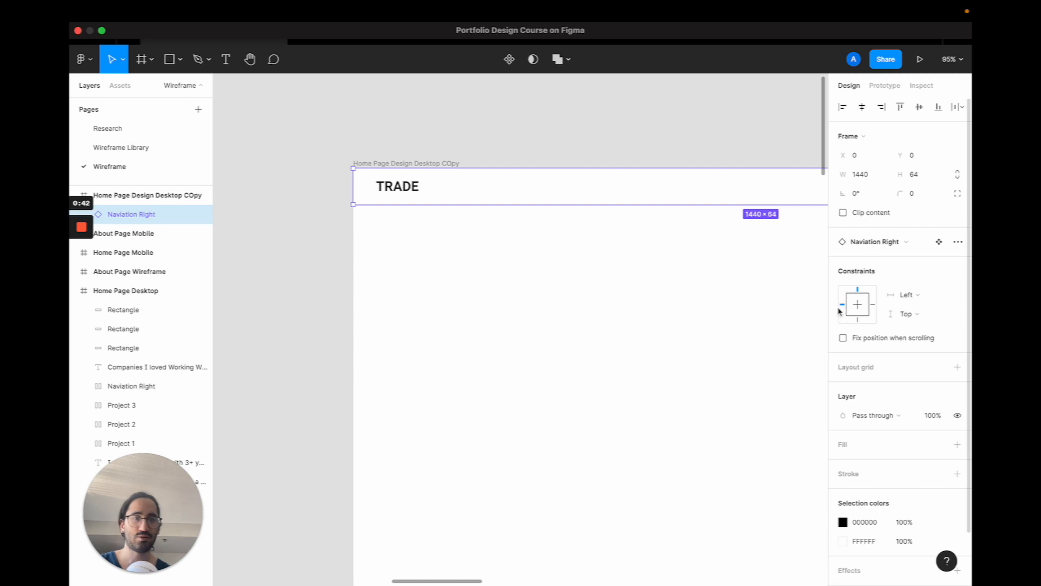
left_click(750, 318)
left_click(600, 189)
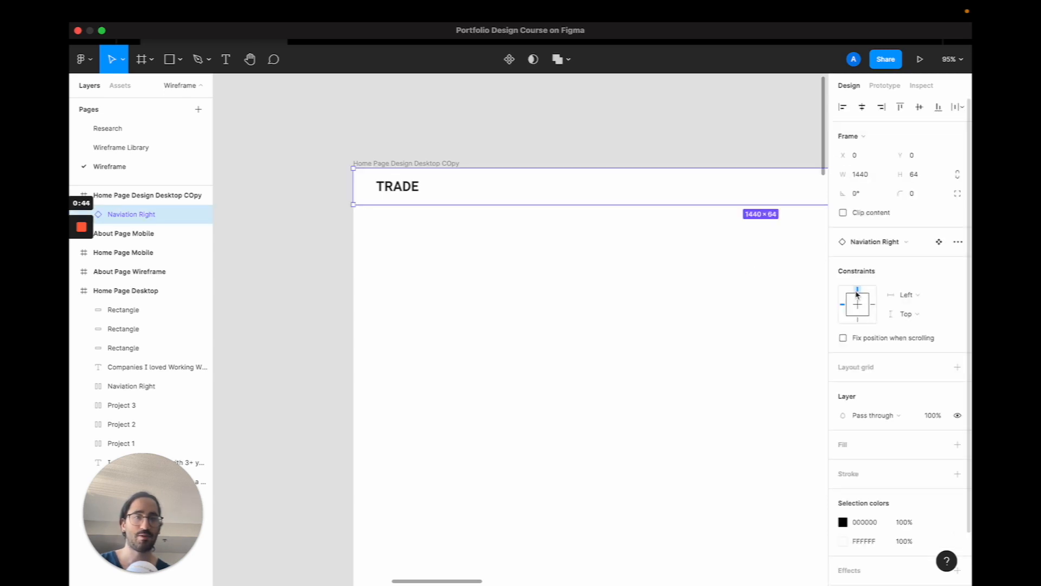
left_click(449, 165)
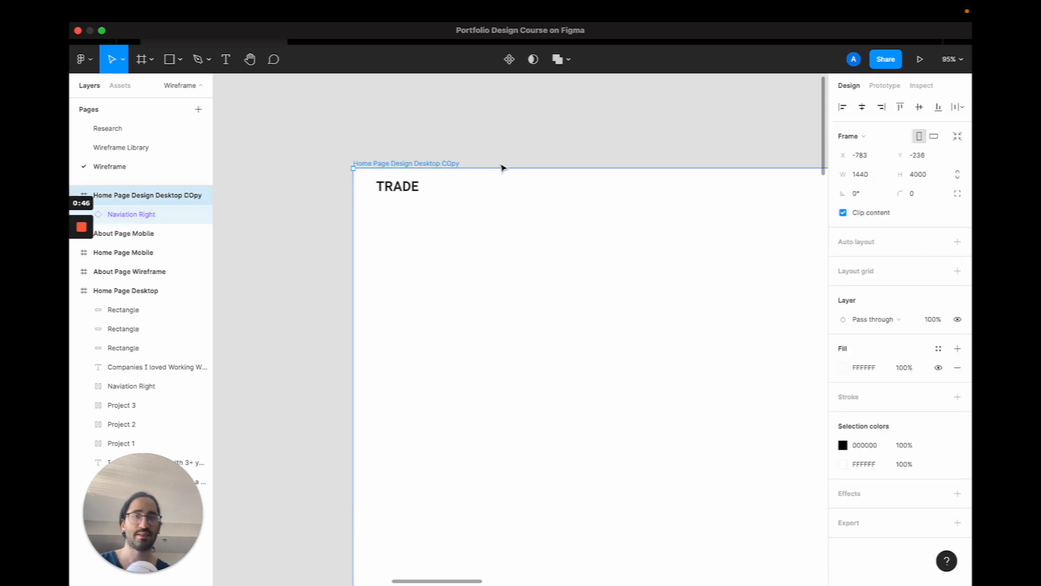
mouse_move(514, 165)
left_mouse_down()
mouse_move(514, 99)
mouse_move(515, 163)
left_mouse_up()
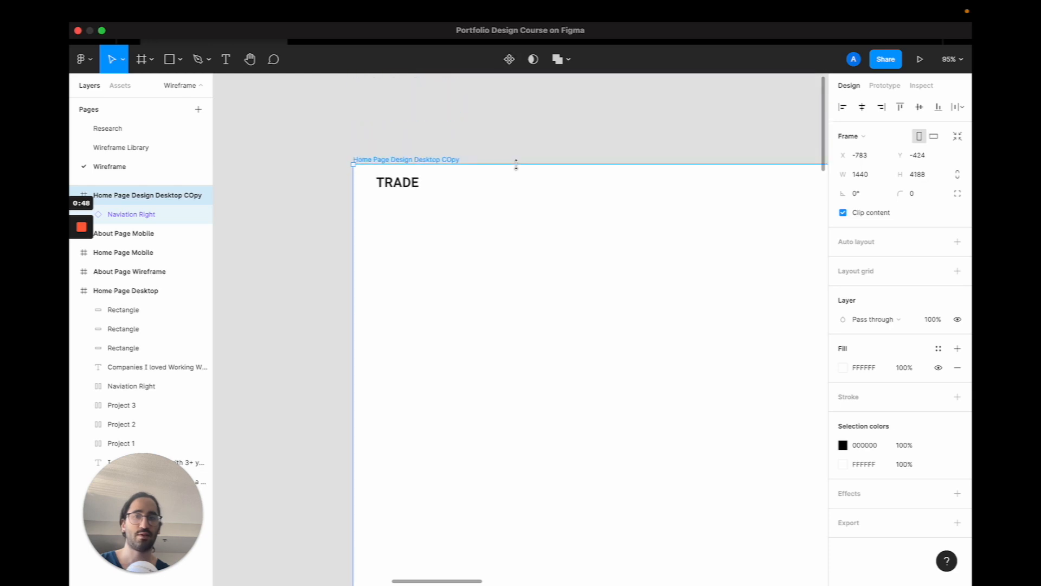
Replace the TRADE logo text in the new page's navigation bar with the portfolio owner's full name
left_click(416, 190)
double_click(408, 184)
double_click(407, 183)
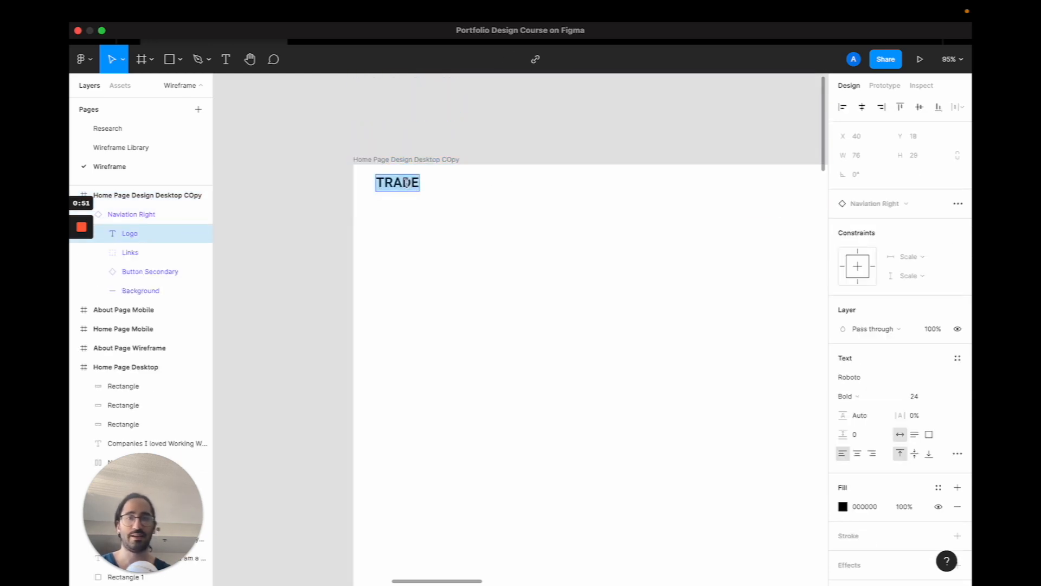
type("Helga Hufflepu")
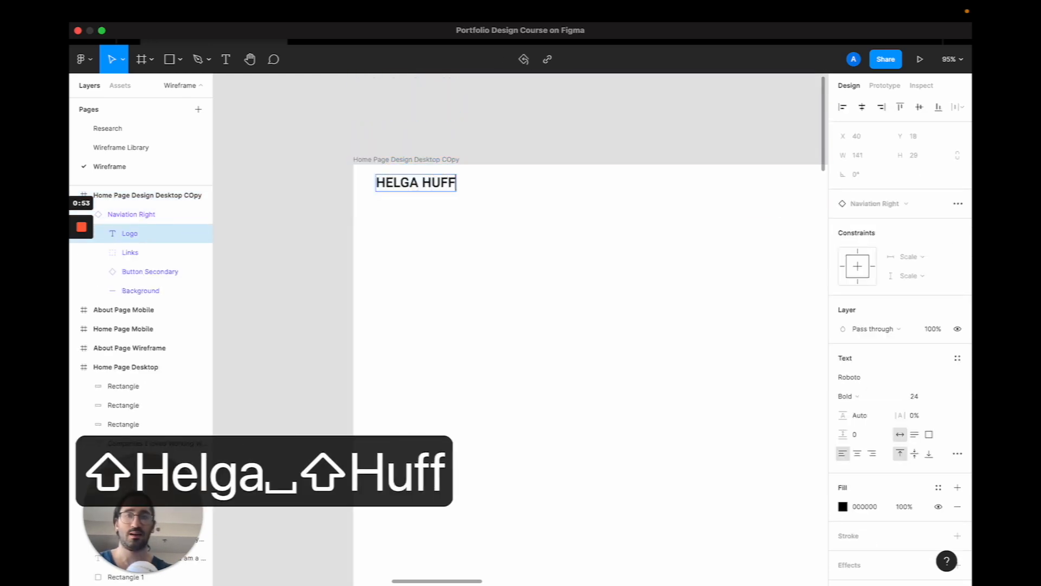
type("ff")
Detach the new page's navigation bar instance from its main component
scroll(395, 239, "down", 3)
left_click(490, 216)
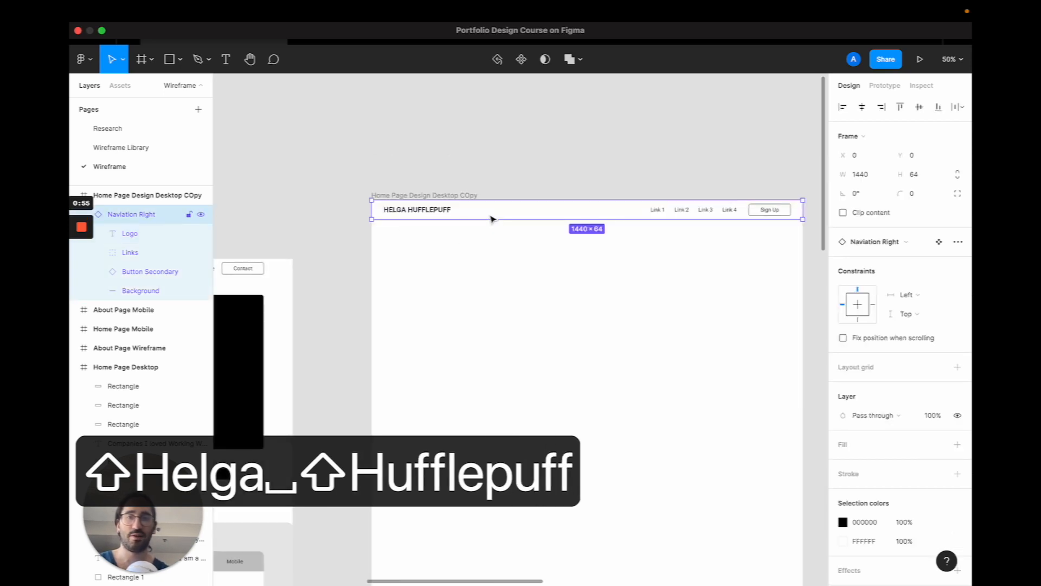
right_click(491, 217)
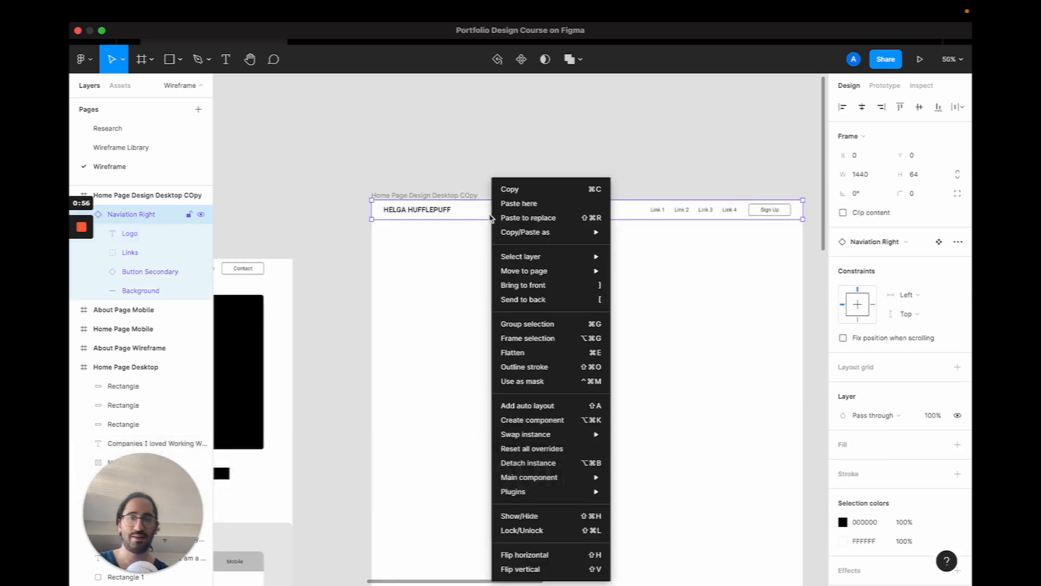
left_click(529, 462)
left_click(544, 453)
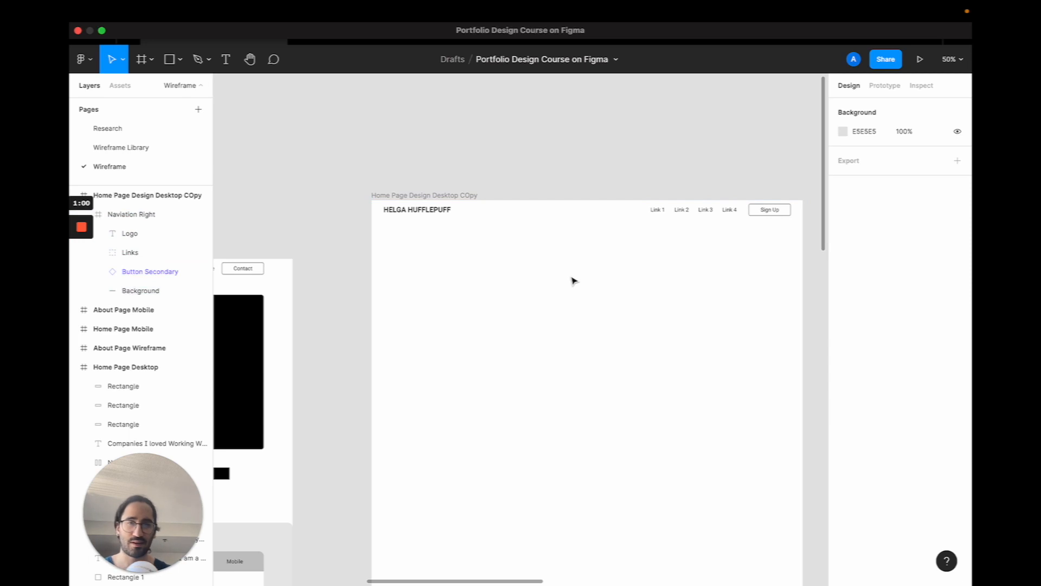
Change the Sign Up button's label in the new page's navigation bar to "Contact"
left_click(647, 216)
scroll(647, 217, "up", 5)
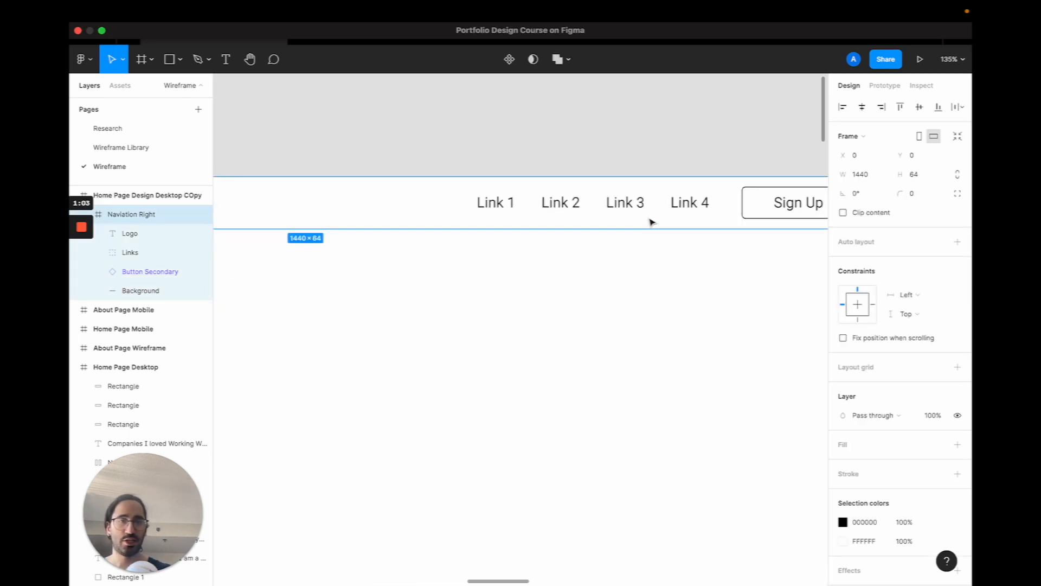
scroll(648, 217, "up", 2)
left_click(713, 303)
double_click(713, 302)
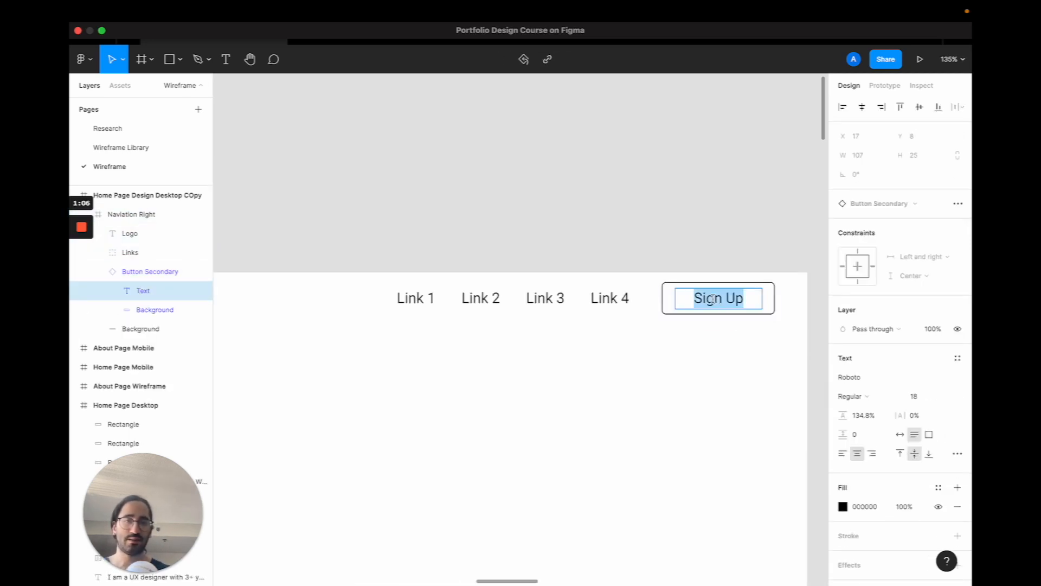
type("Contact")
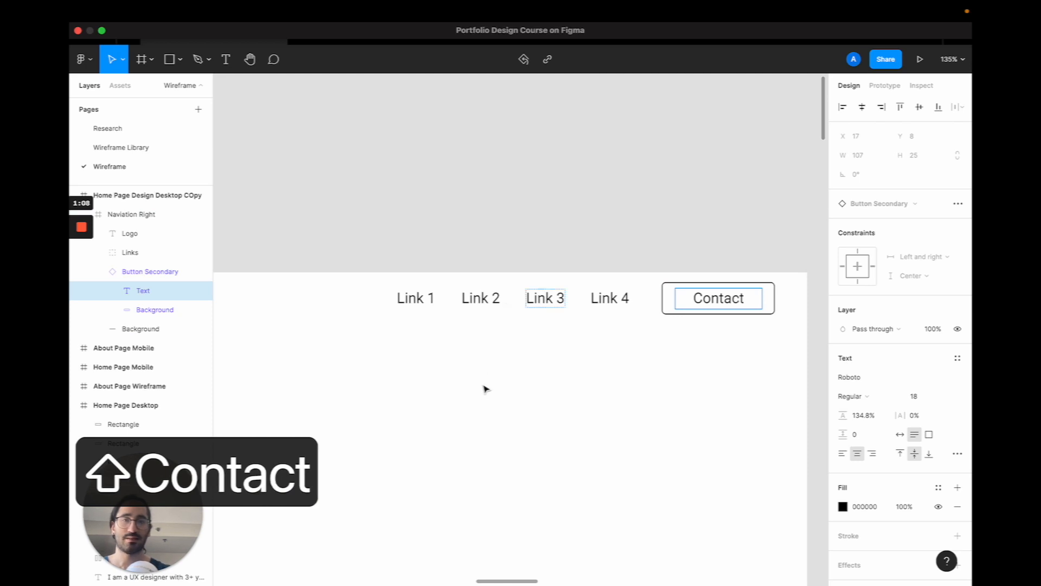
key("Escape")
Delete the Link 1 text from the new page's navigation bar
left_click(418, 298)
double_click(413, 297)
key("BackSpace")
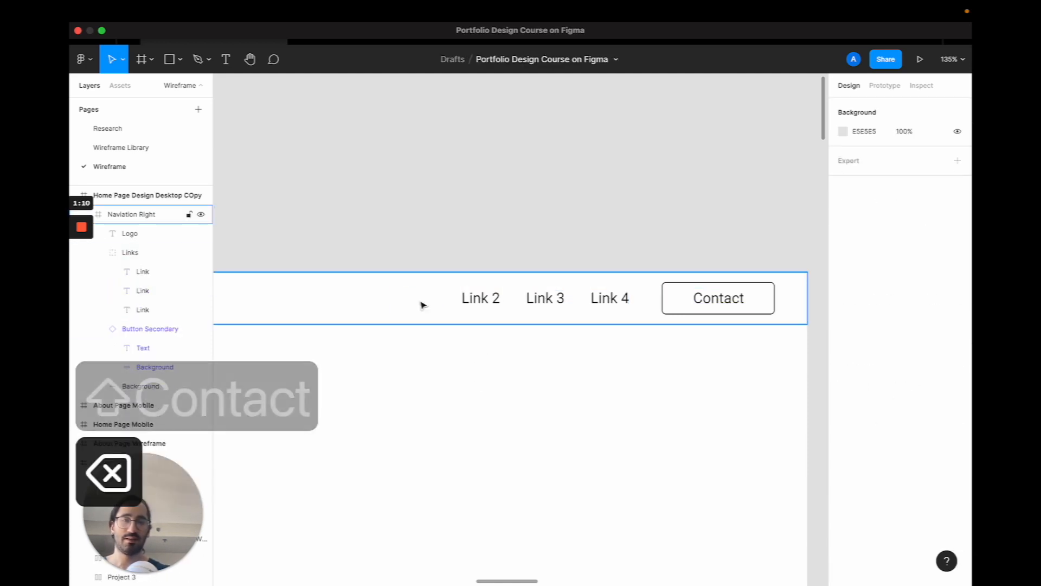
left_click(484, 305)
double_click(488, 306)
key("BackSpace")
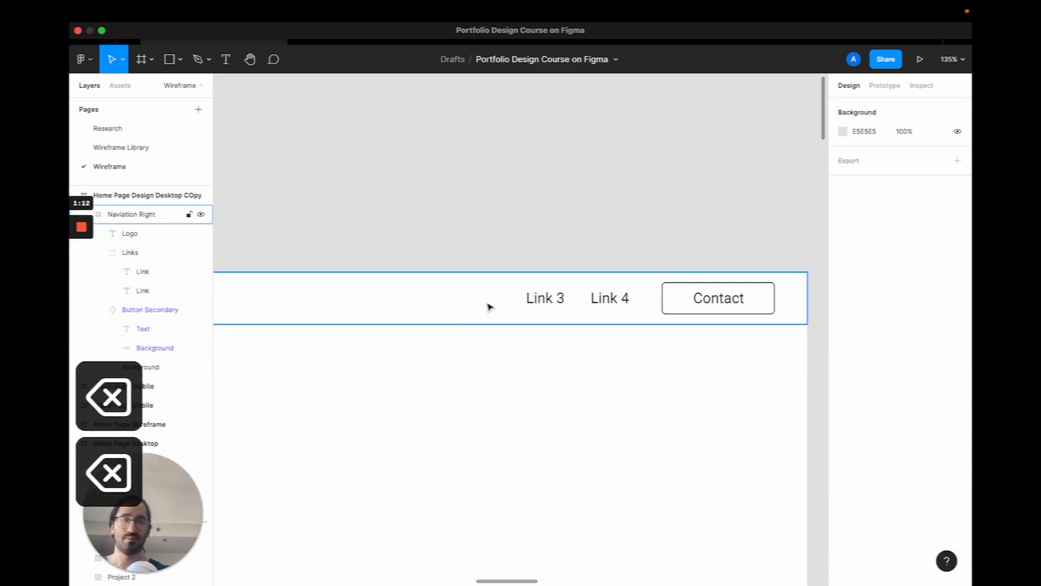
key("super+z")
Change the text of Link 2, Link 3 and Link 4 in the navigation bar to "Home", "About" and "Resume"
double_click(489, 306)
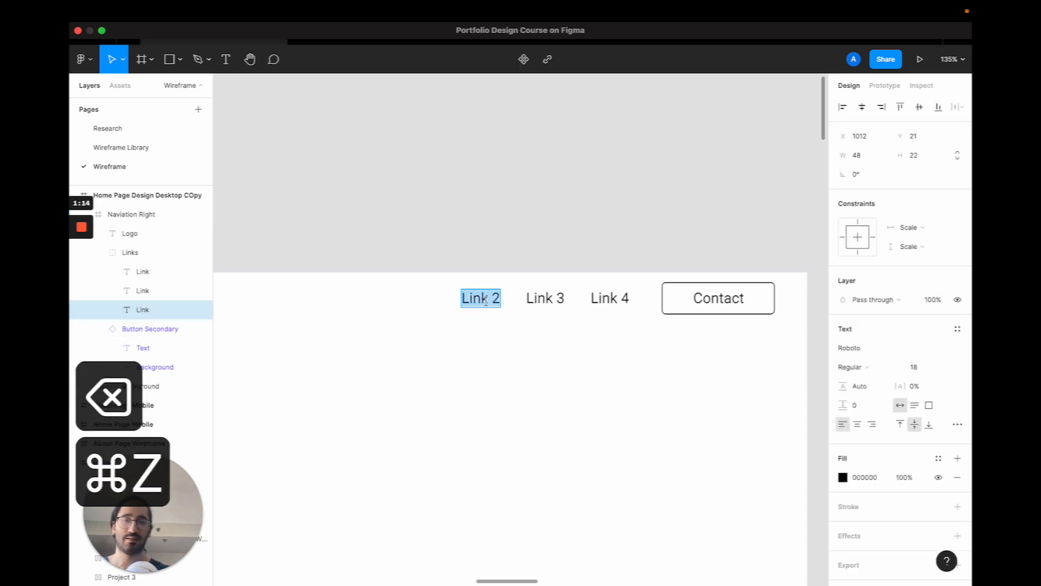
type("Home")
double_click(551, 293)
type("About")
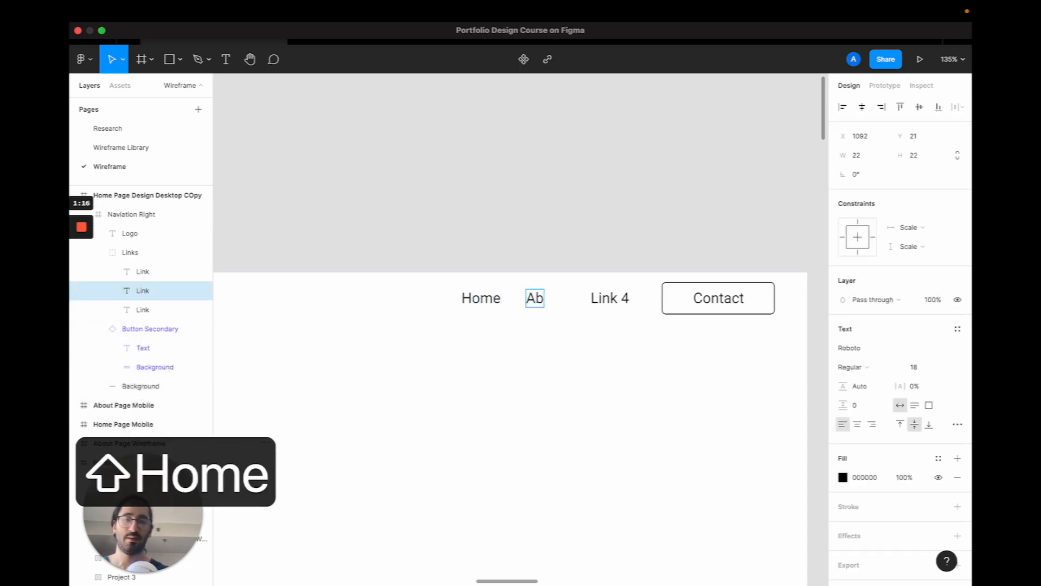
double_click(622, 299)
type("Resume")
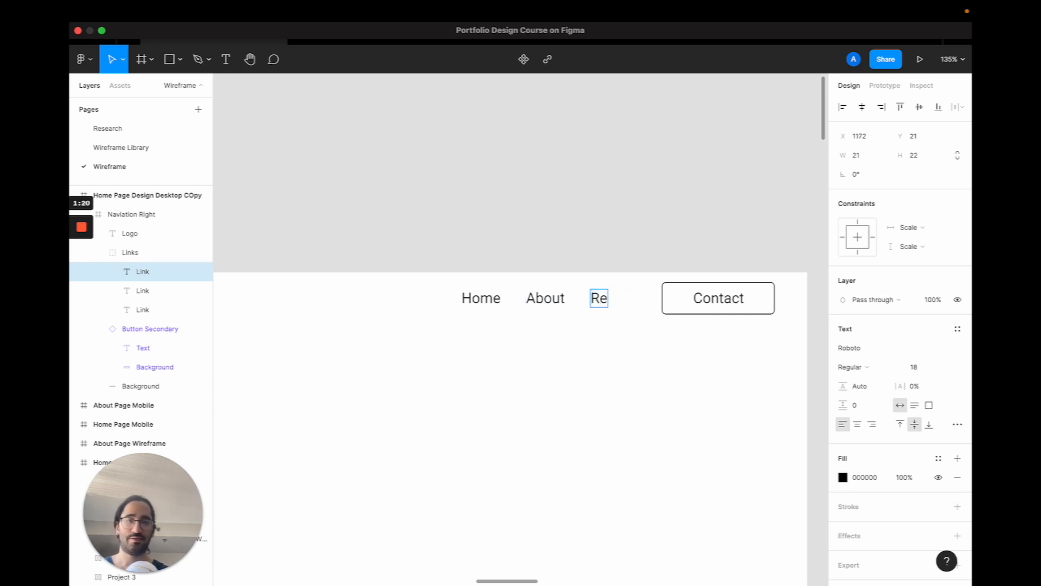
left_click(586, 378)
Copy the hero headline text from the original Home Page Desktop frame
scroll(586, 378, "down", 5)
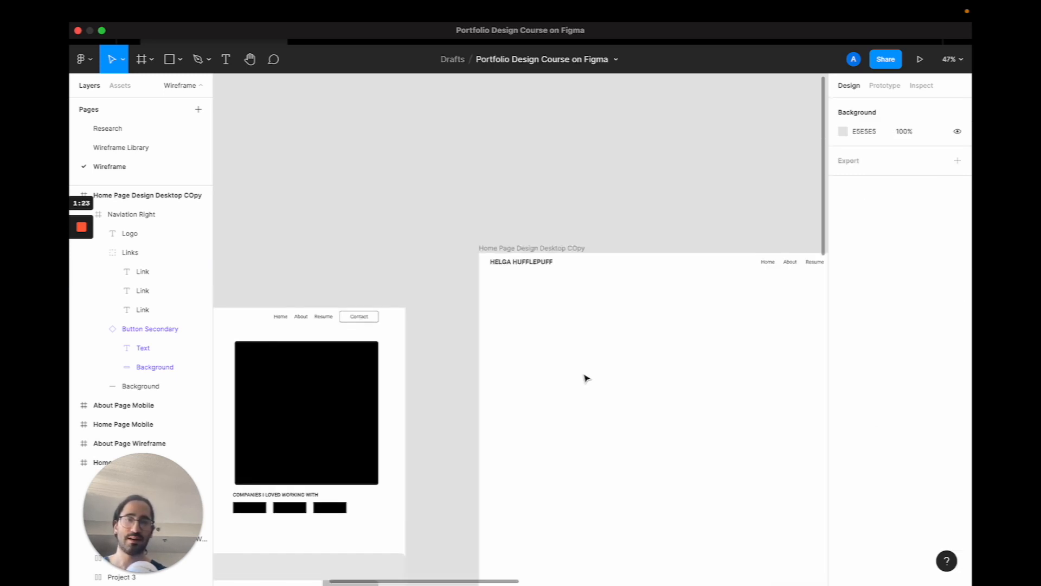
scroll(585, 380, "down", 2)
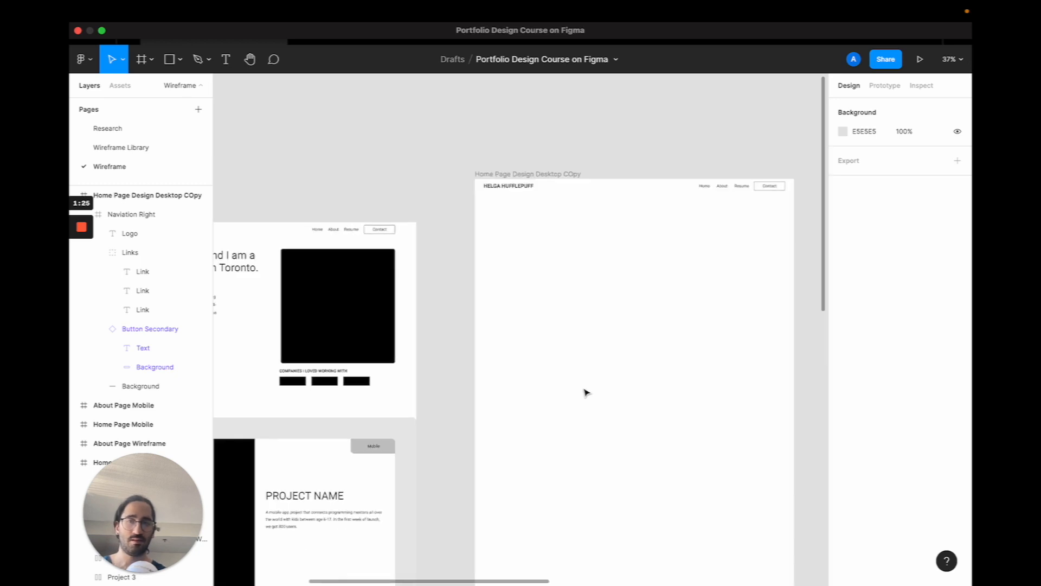
scroll(586, 392, "left", 3)
scroll(585, 391, "down", 2)
scroll(585, 391, "right", 2)
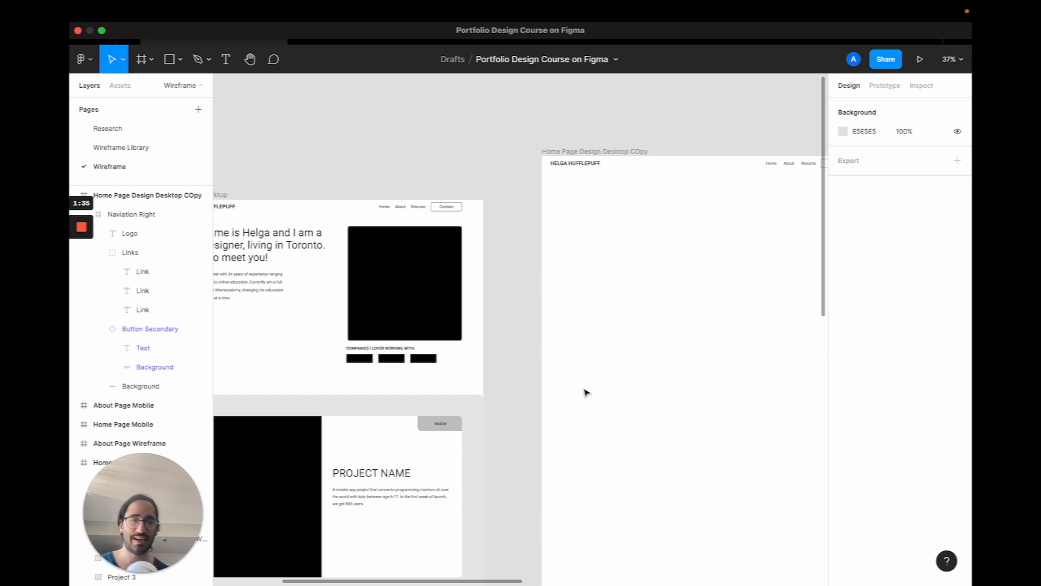
scroll(421, 305, "left", 2)
scroll(422, 305, "down", 1)
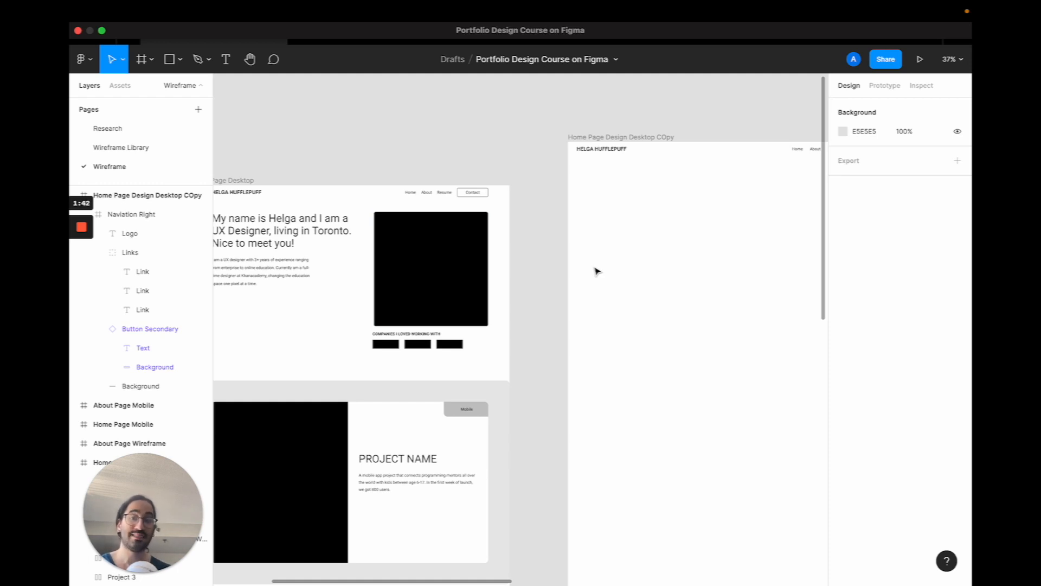
left_click(609, 143)
left_click(261, 237)
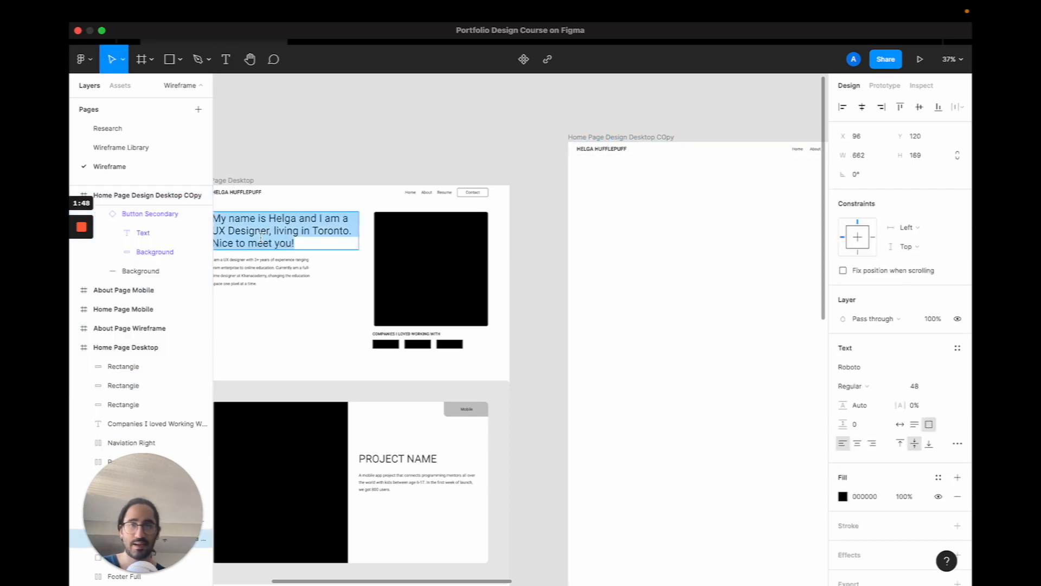
Place the copied headline in a text box about 837 by 166 px below the new page's navigation bar, at about X 113, Y 250
left_click(593, 144)
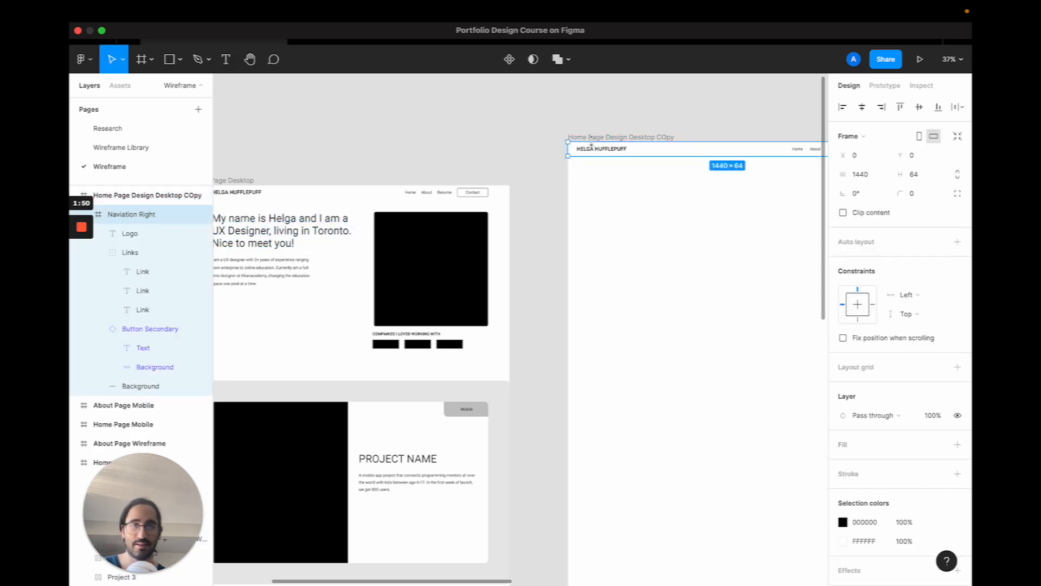
key("t")
mouse_move(584, 185)
left_mouse_down()
mouse_move(689, 221)
mouse_move(770, 206)
left_mouse_up()
type("My name is Helga and I am a UX Designer, living in Toronto. Nice to meet you!")
key("Escape")
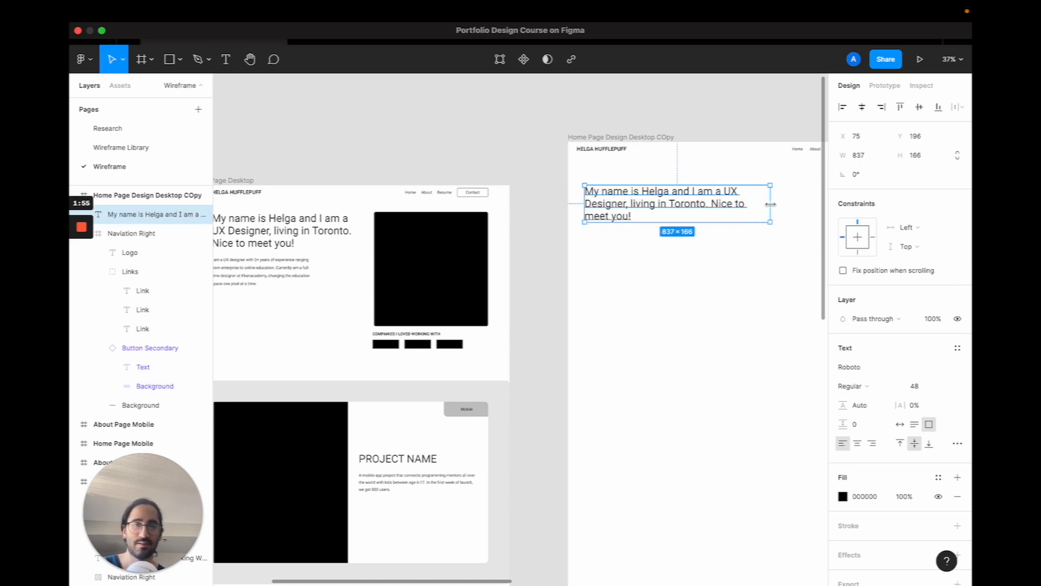
left_click_drag(695, 204, 704, 217)
scroll(697, 224, "down", 1)
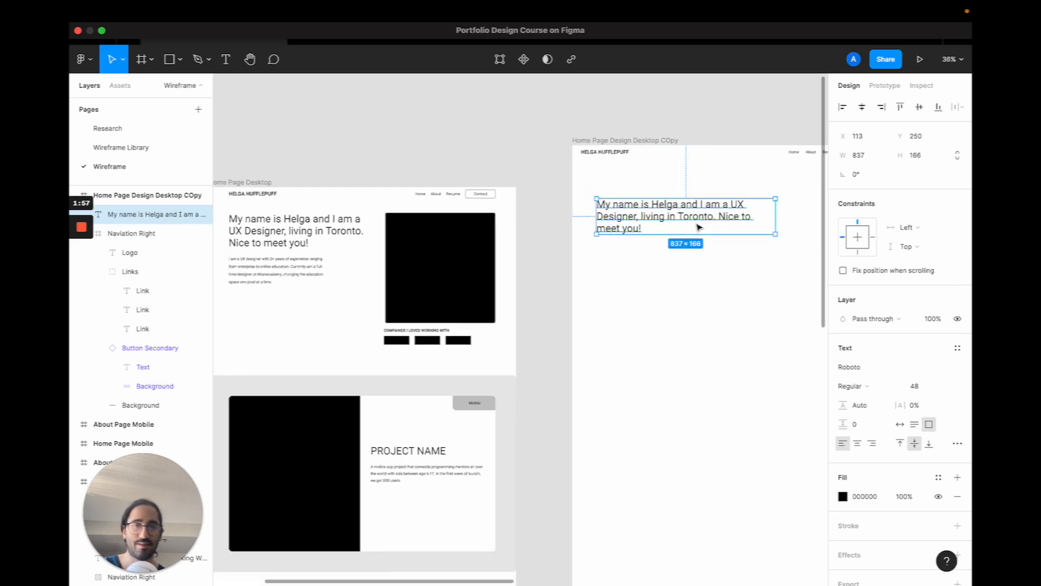
Add a layout grid to the Home Page Design Desktop COpy frame and switch its type to Columns
scroll(696, 224, "right", 2)
scroll(697, 225, "up", 1)
scroll(696, 223, "right", 1)
scroll(695, 223, "down", 2)
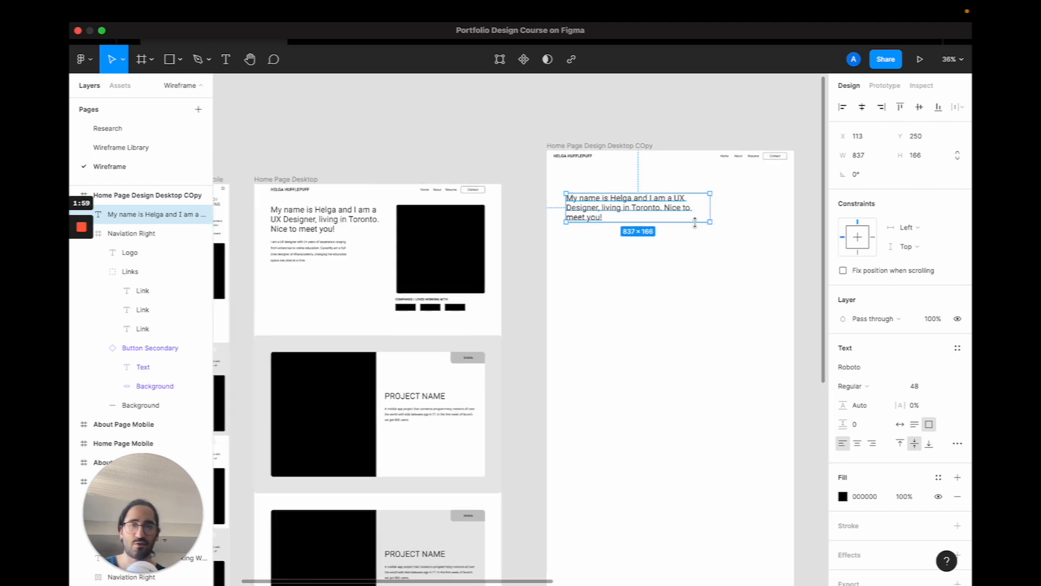
scroll(696, 224, "up", 1)
scroll(696, 225, "right", 1)
left_click(599, 163)
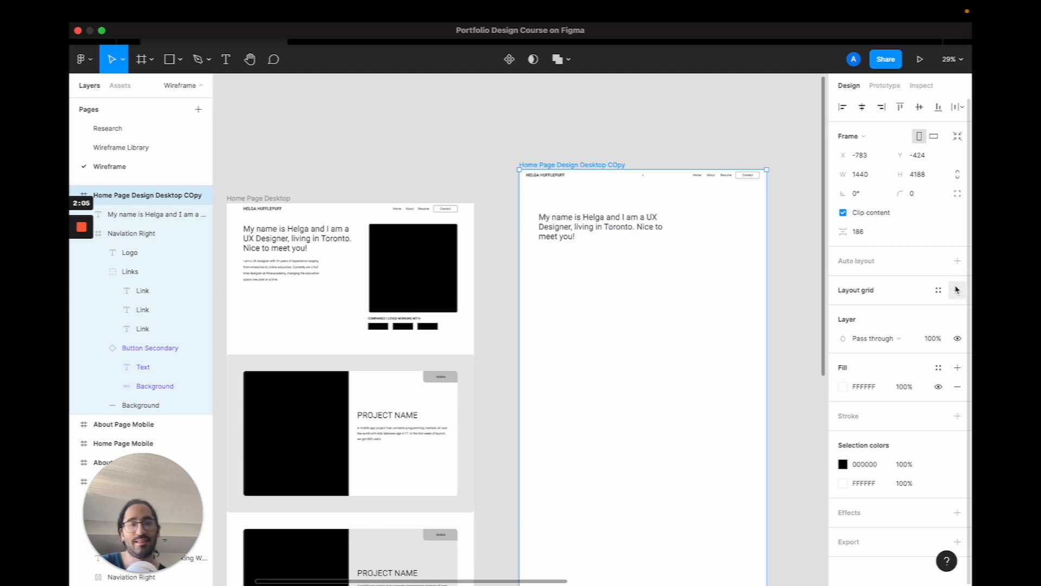
left_click(957, 290)
left_click(843, 308)
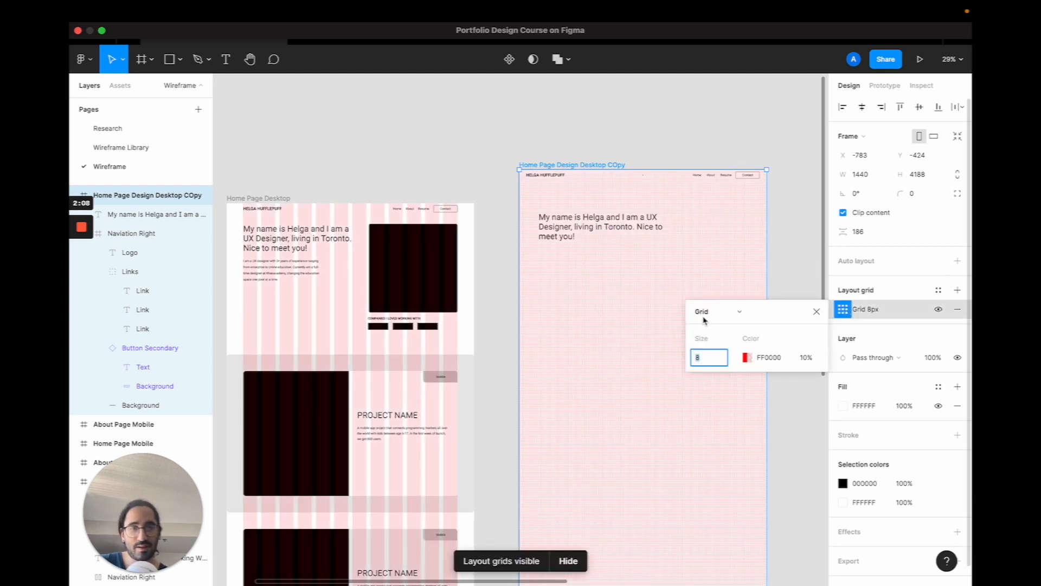
left_click(704, 312)
left_click(707, 325)
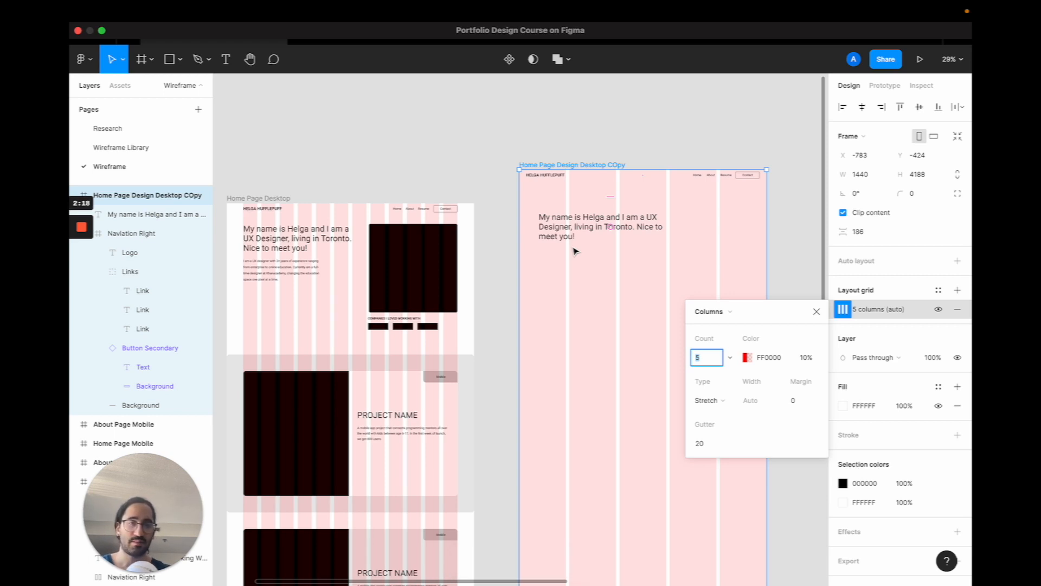
Set the column grid to a count of 12, a margin of 96 and a gutter of 24
type("12")
key("Return")
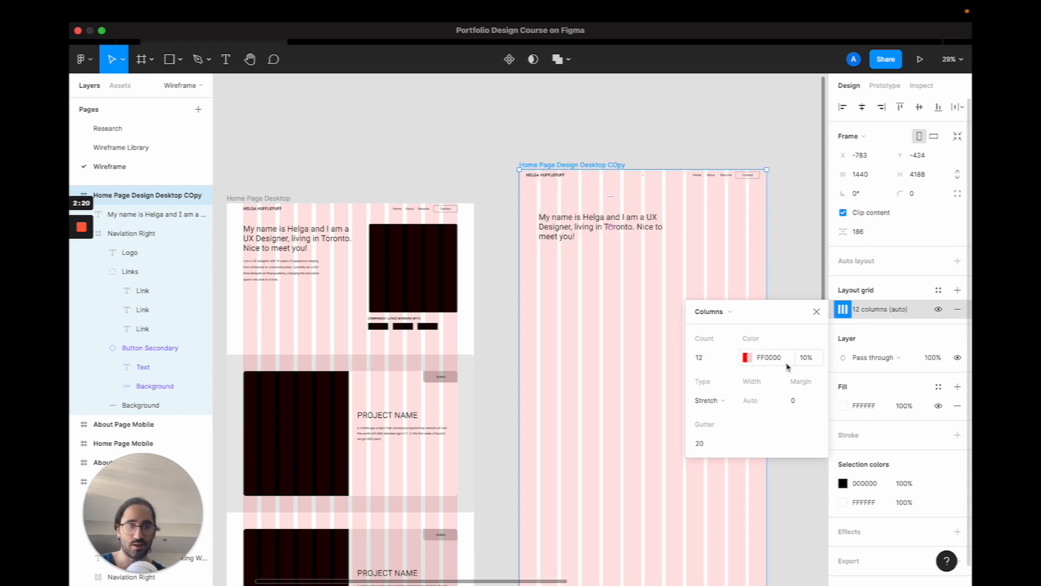
left_click(798, 403)
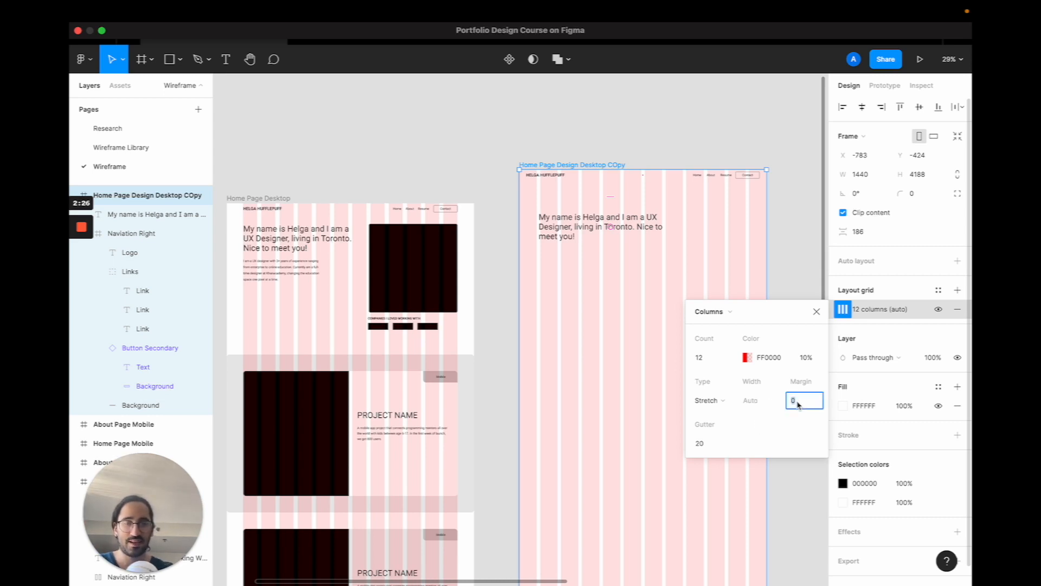
type("96")
key("Return")
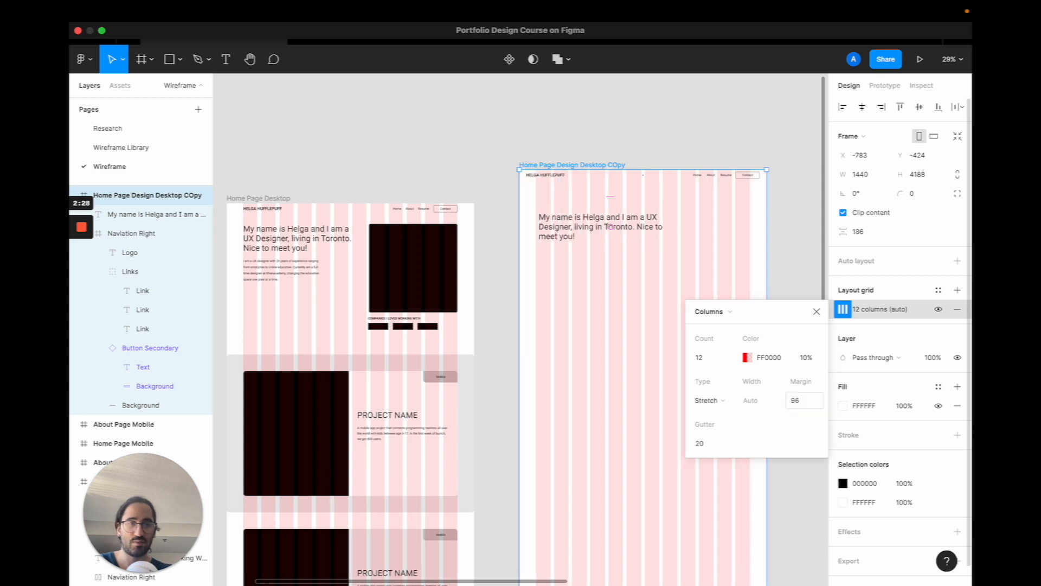
left_click(699, 443)
type("24")
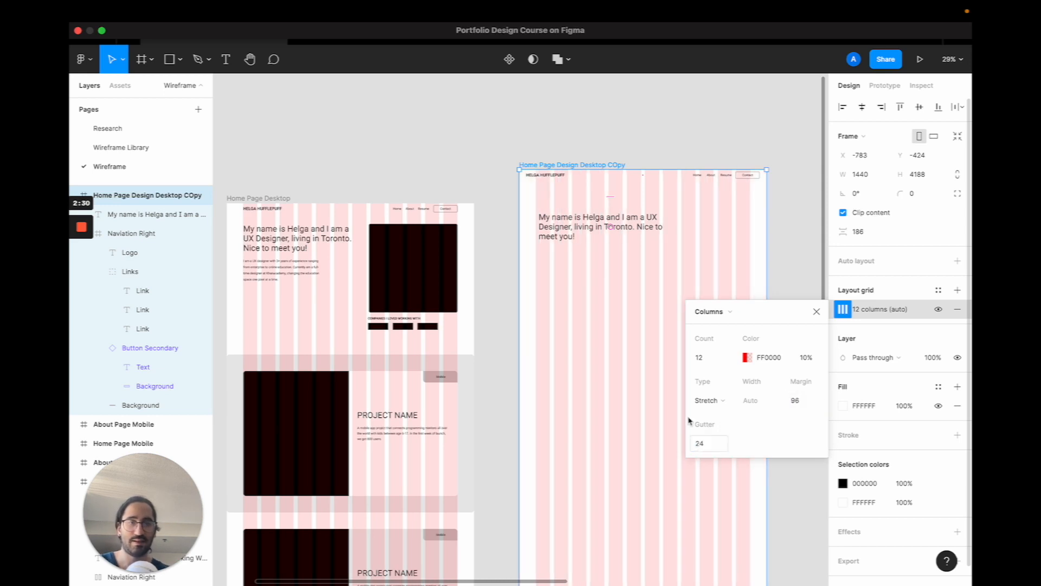
Align the headline text with the start of the first grid column at X 96, Y 216, and nudge it slightly upward
scroll(610, 228, "up", 5)
left_click(457, 136)
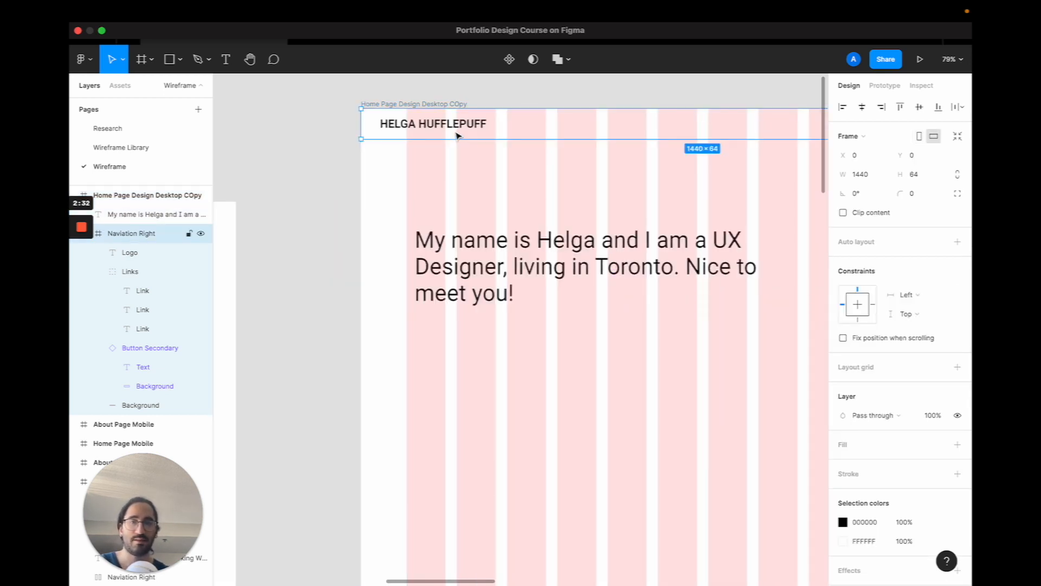
scroll(457, 132, "up", 4)
scroll(458, 133, "right", 2)
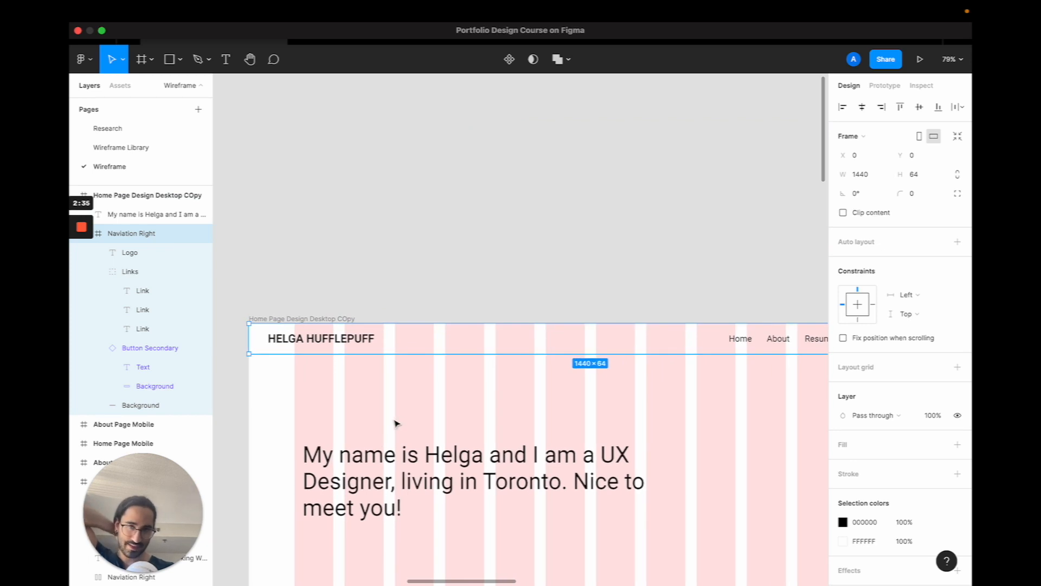
left_click(398, 458)
scroll(398, 458, "down", 3)
scroll(398, 458, "left", 1)
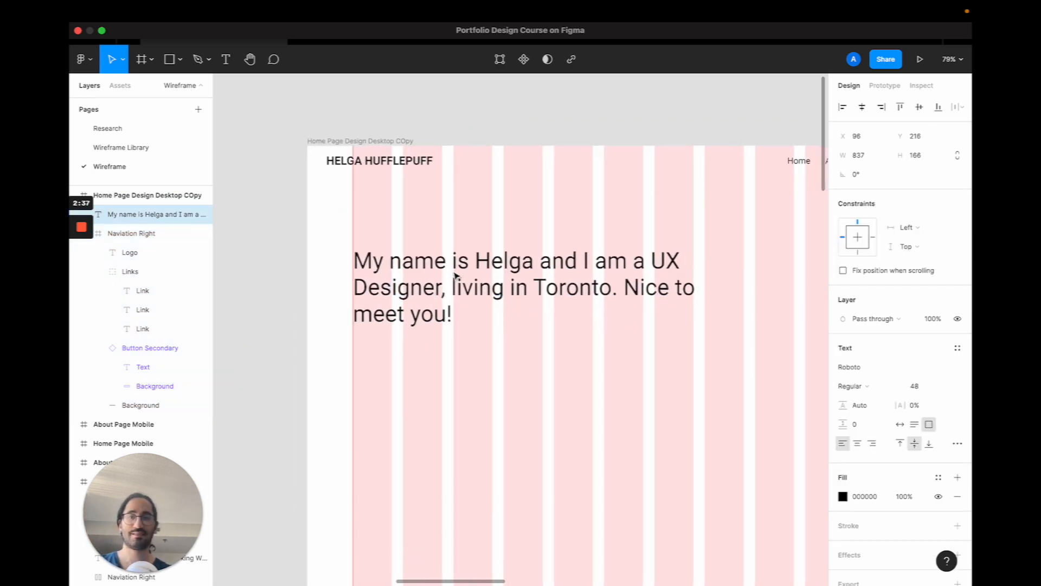
key("Up")
key("Up")
left_click(532, 385)
Examine how the navigation bar's logo and Contact button line up with the new page's column grid
scroll(531, 385, "down", 5)
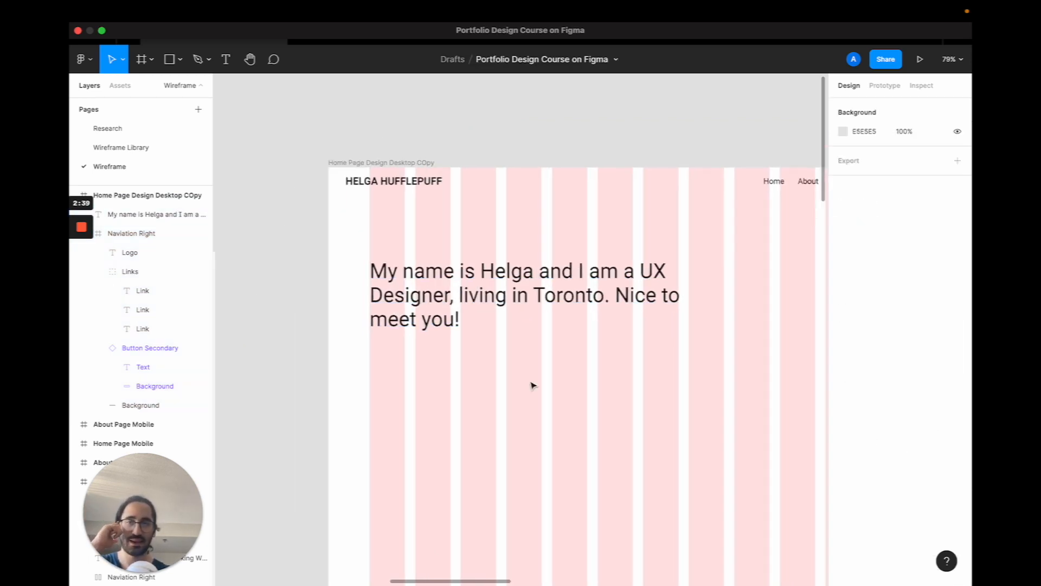
scroll(531, 385, "down", 2)
scroll(531, 385, "right", 1)
left_click(451, 242)
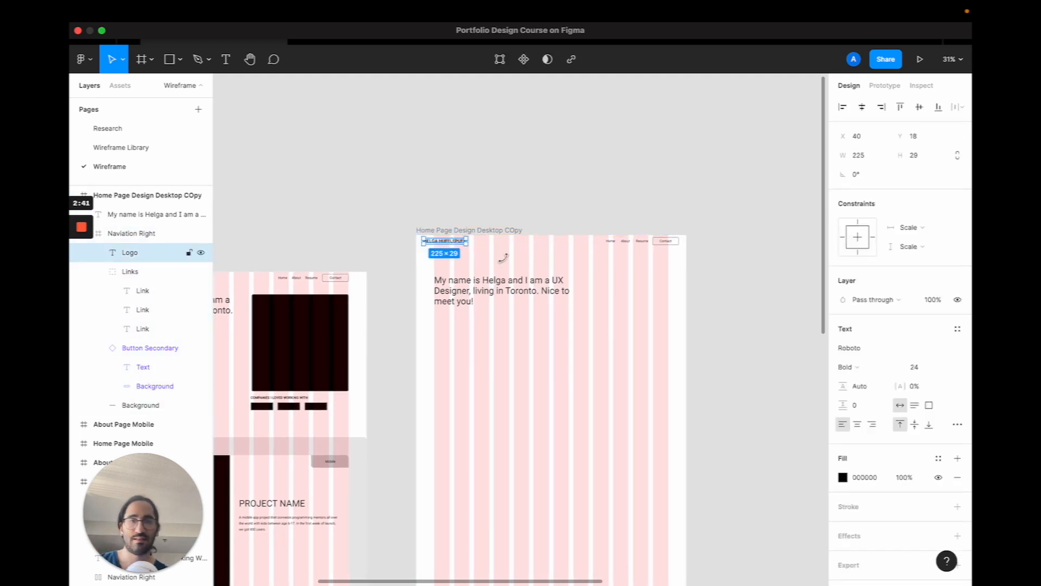
left_click(536, 353)
left_click(660, 244)
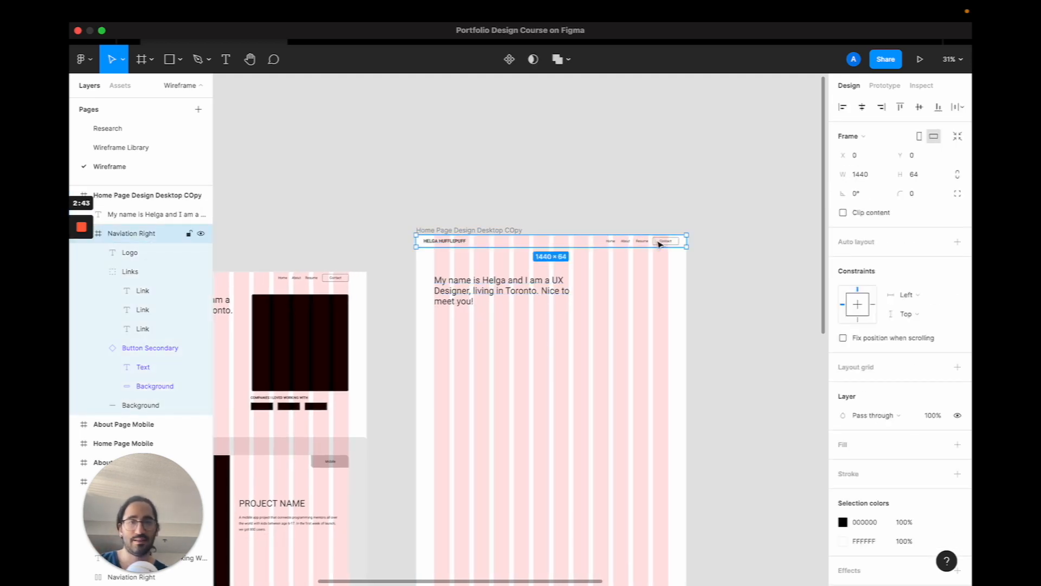
scroll(660, 244, "up", 3)
scroll(564, 251, "down", 2)
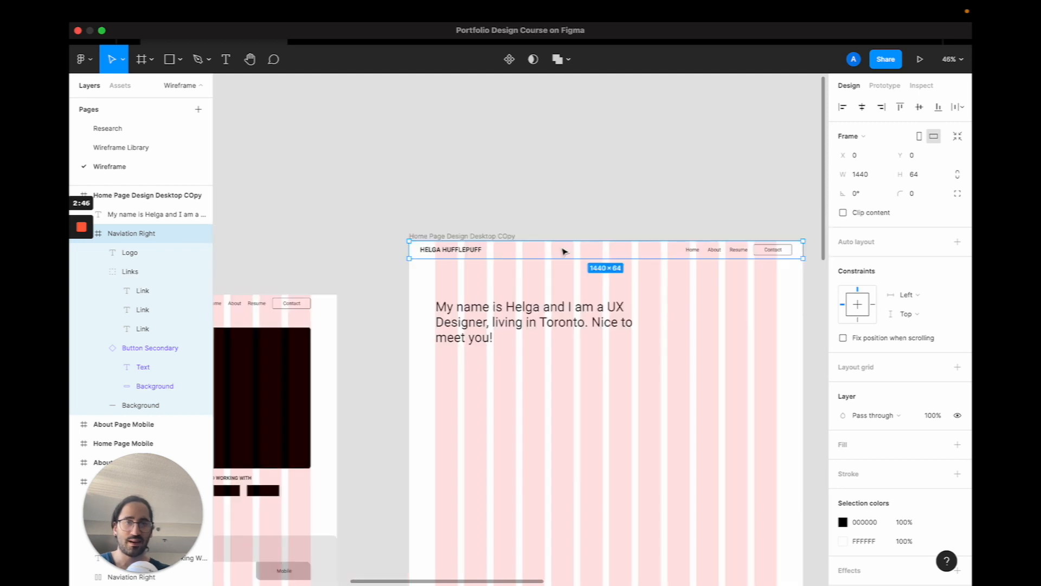
scroll(564, 251, "right", 1)
scroll(563, 251, "down", 1)
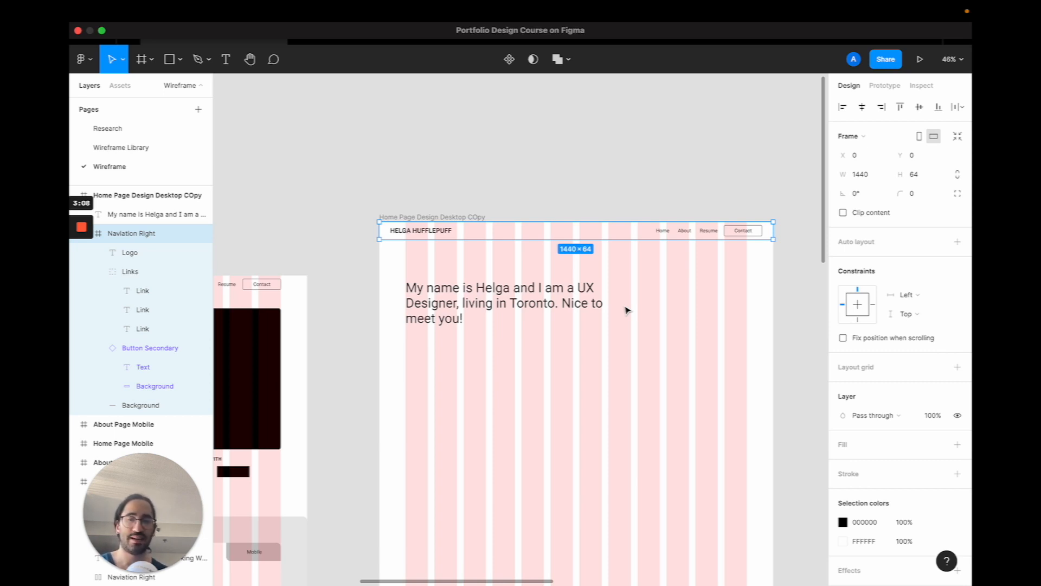
Wrap the navigation links group and the Contact button together in a frame and rename it "Links"
scroll(627, 310, "up", 5)
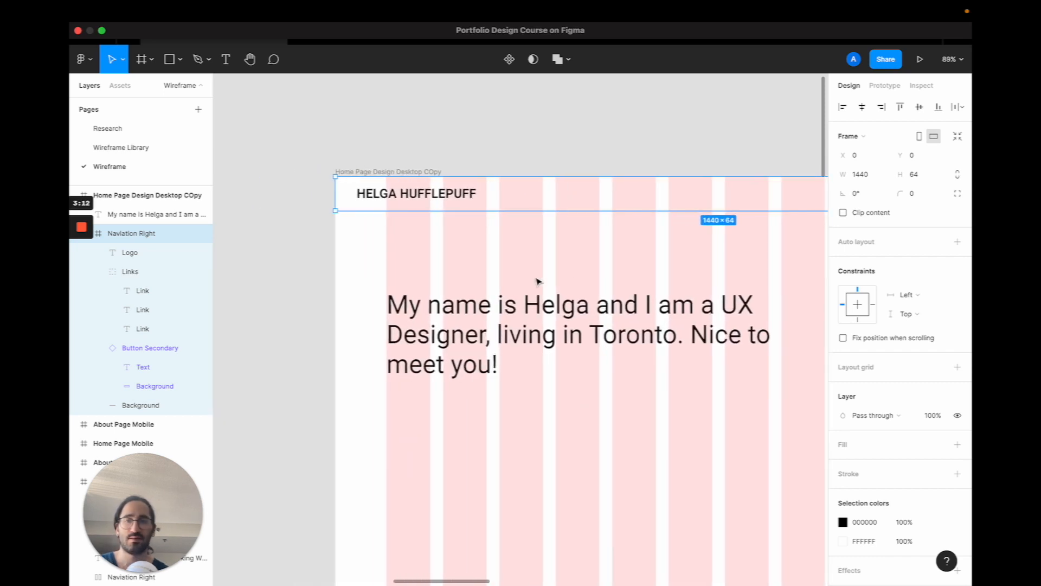
scroll(582, 174, "right", 2)
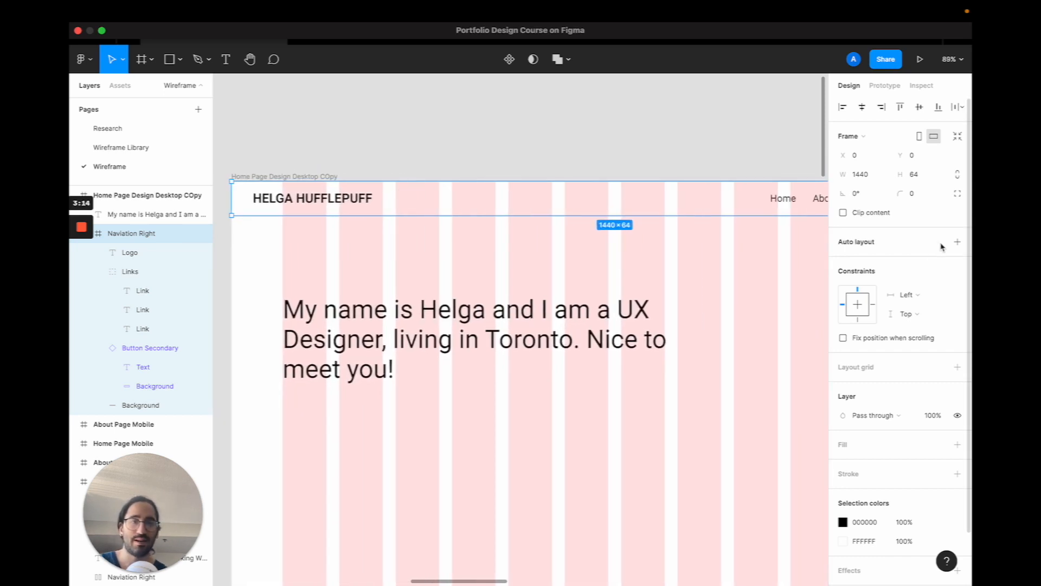
scroll(634, 149, "right", 3)
scroll(634, 149, "down", 1)
left_click(632, 147)
left_click(771, 149, "shift")
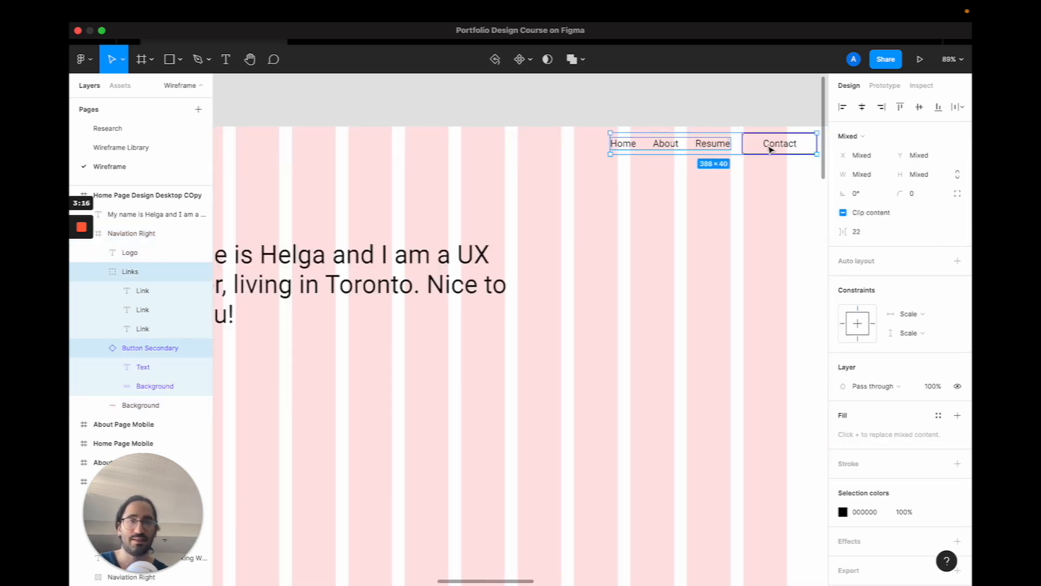
key("super+alt+g")
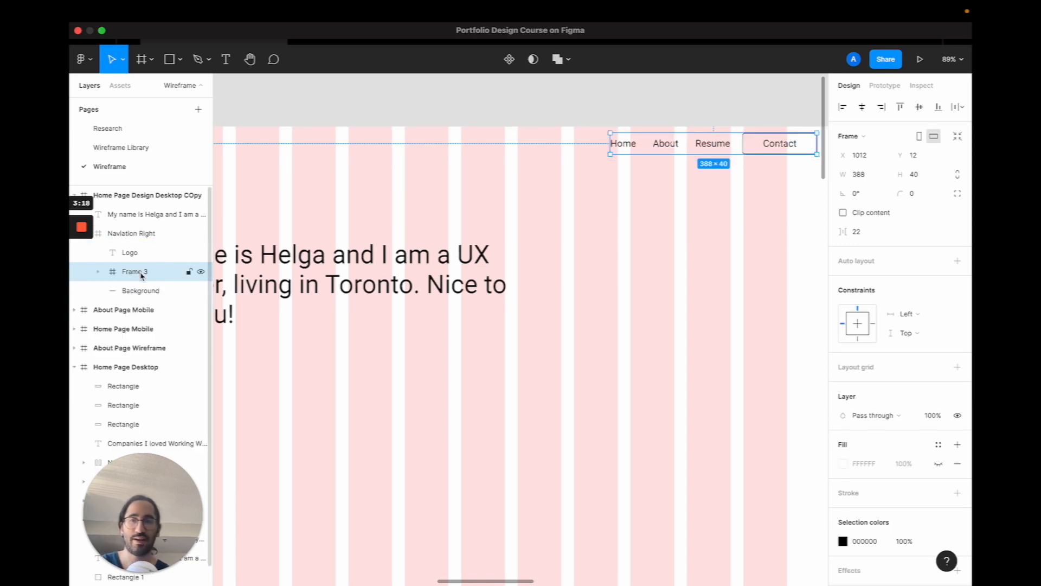
double_click(138, 272)
type("Links")
key("Return")
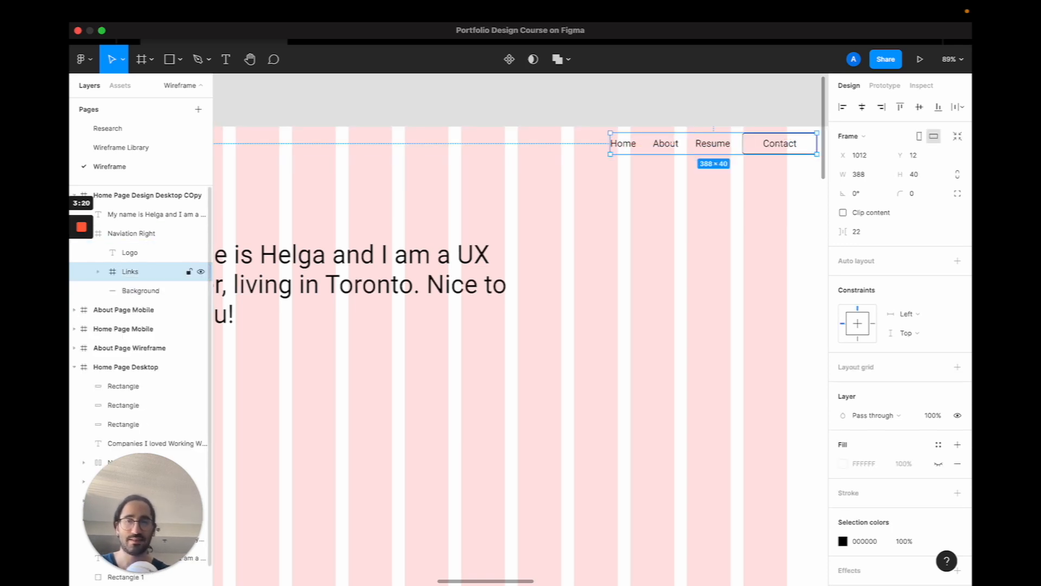
Delete the Background layer from the new page's navigation bar
scroll(349, 340, "down", 5, "ctrl")
left_click(353, 255)
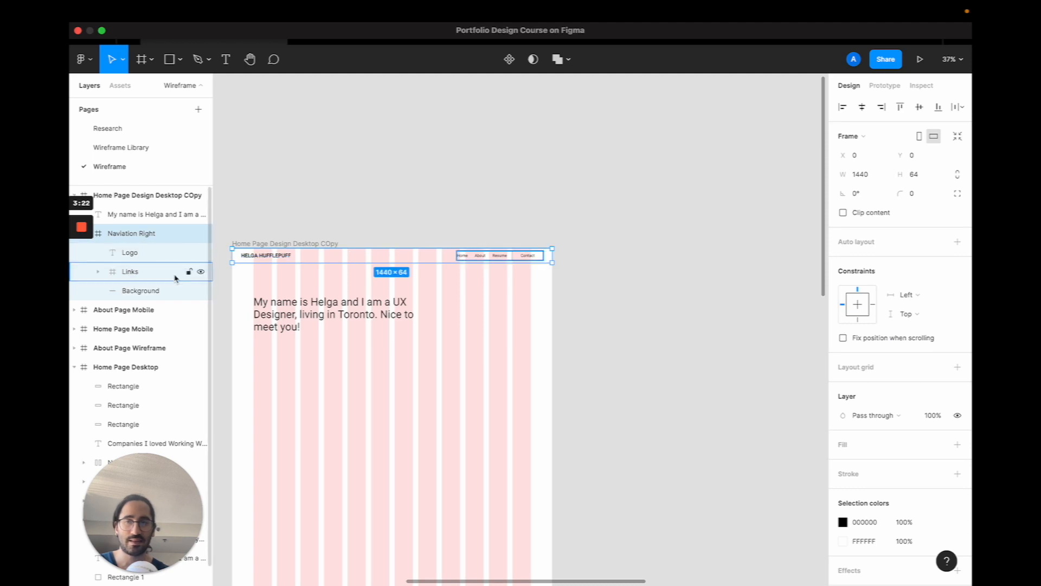
left_click(186, 289)
key("Delete")
Add a white FFFFFF fill to the new page's navigation bar frame
left_click(321, 254)
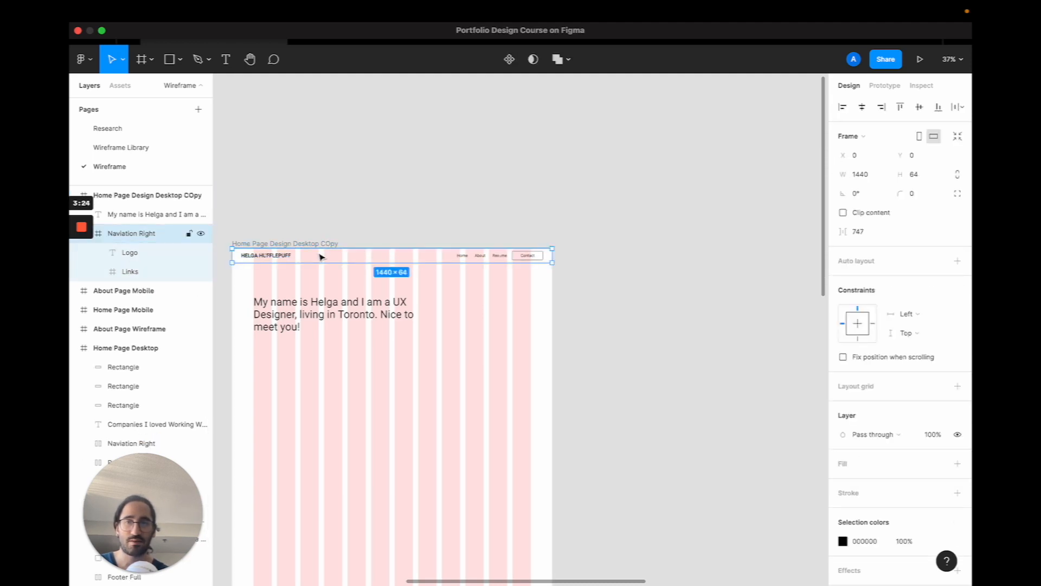
scroll(320, 254, "up", 5)
scroll(850, 328, "down", 2)
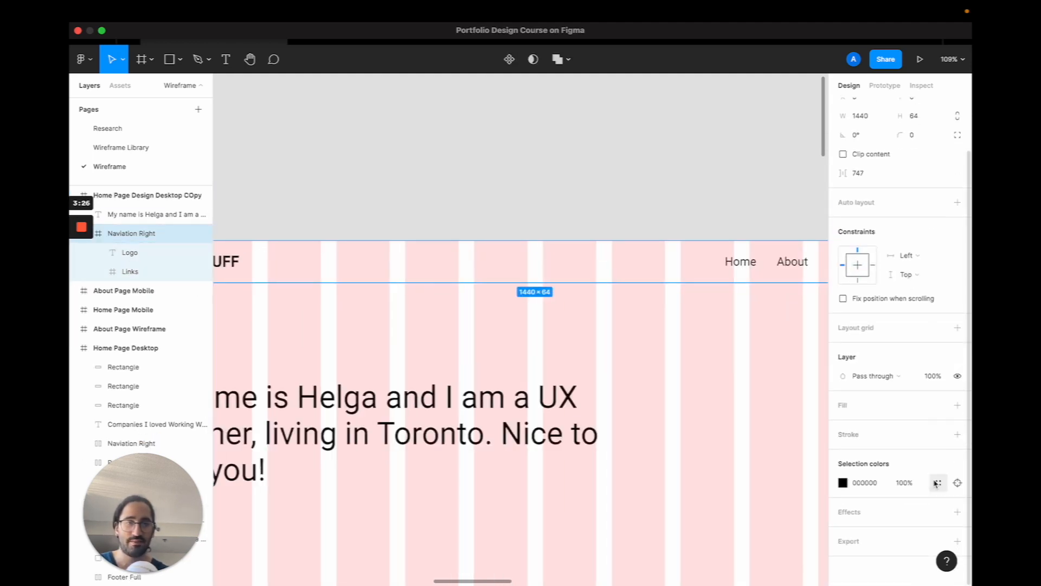
left_click(957, 423)
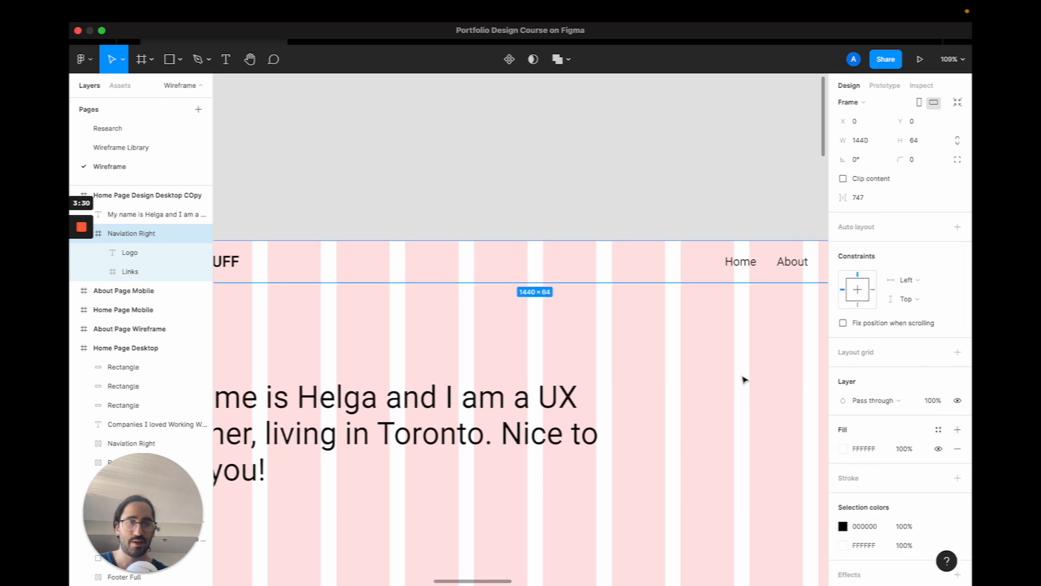
scroll(576, 236, "left", 3)
scroll(576, 235, "up", 1)
left_click(574, 236)
left_click(392, 290)
scroll(389, 269, "right", 3)
scroll(389, 268, "down", 1)
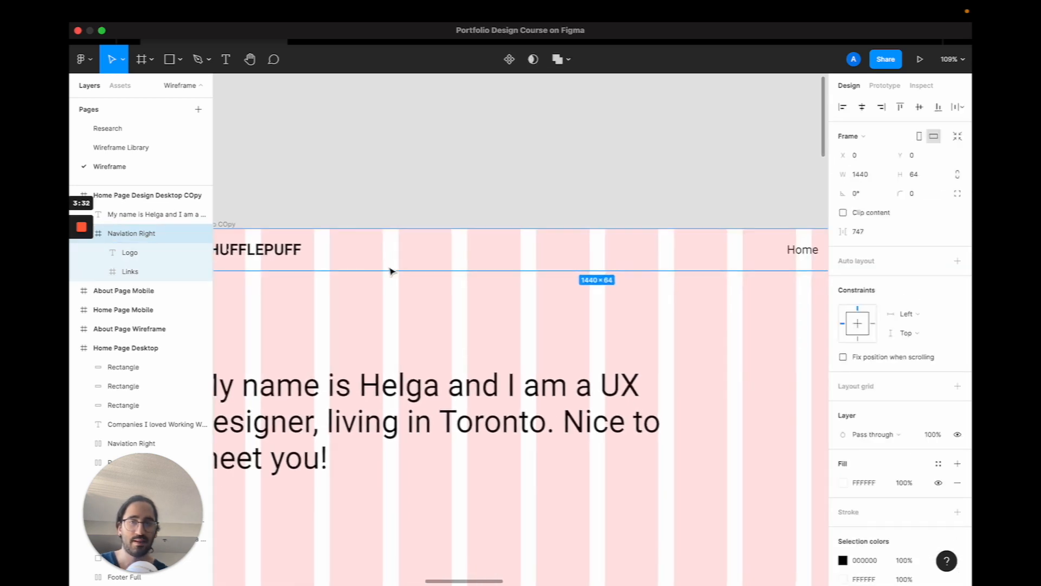
scroll(387, 267, "down", 1)
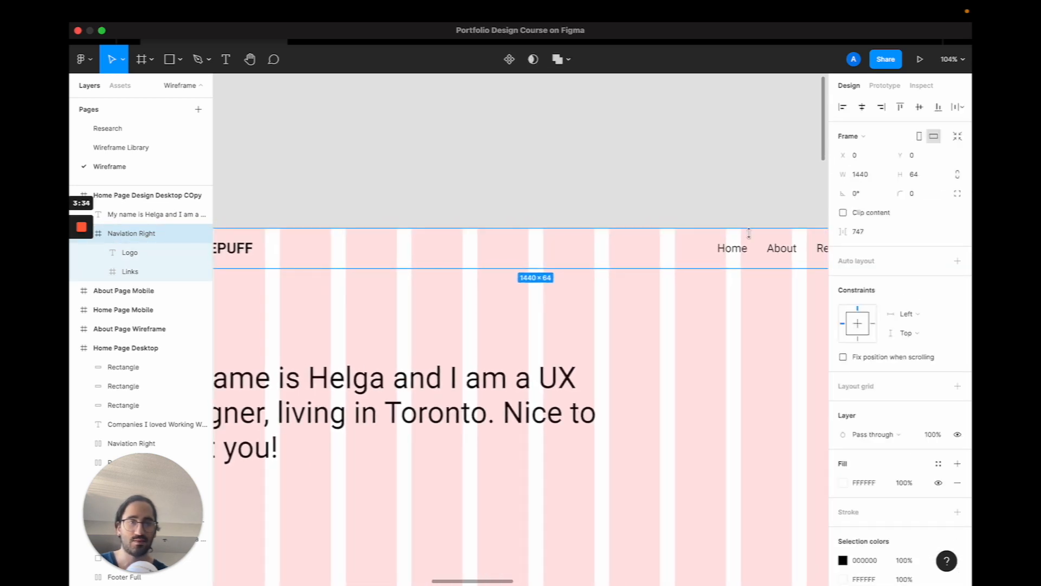
Add a horizontal auto layout to the new page's navigation bar frame and align its items left and vertically centred
left_click(958, 261)
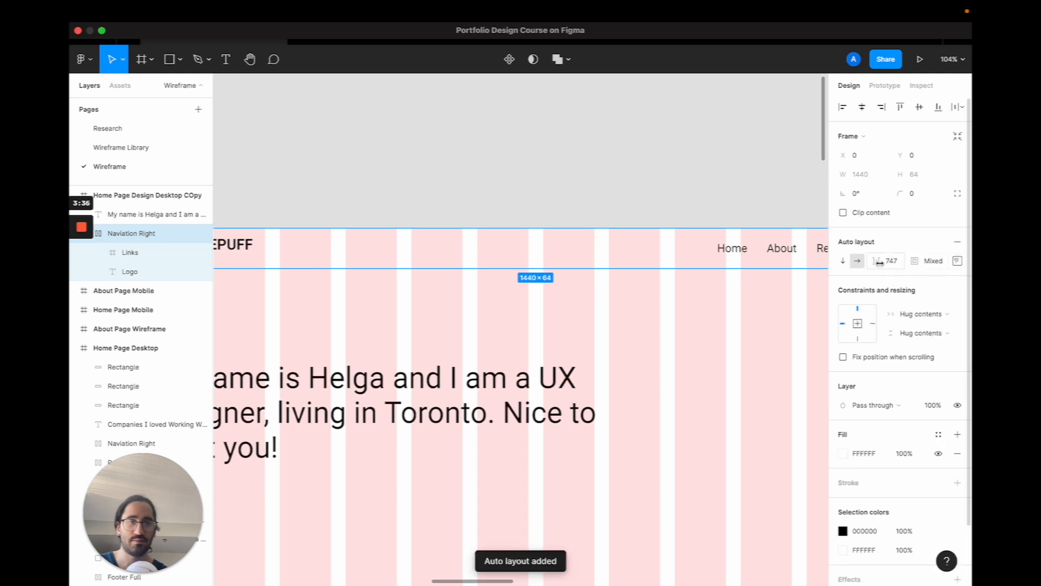
scroll(676, 290, "down", 3)
left_click(958, 260)
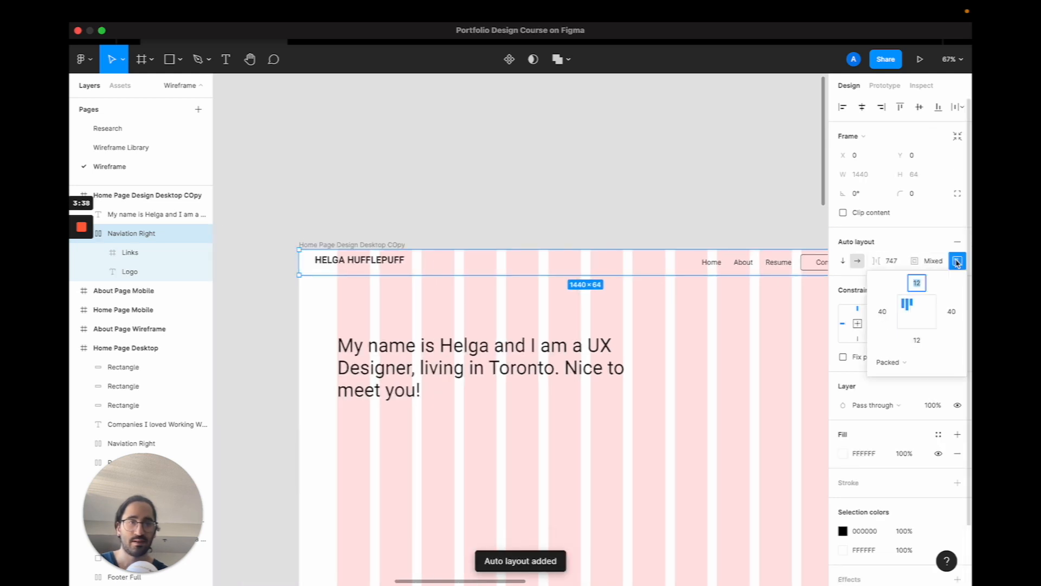
left_click(905, 313)
Set the navigation bar's left and right auto layout padding to 96
left_click(889, 317)
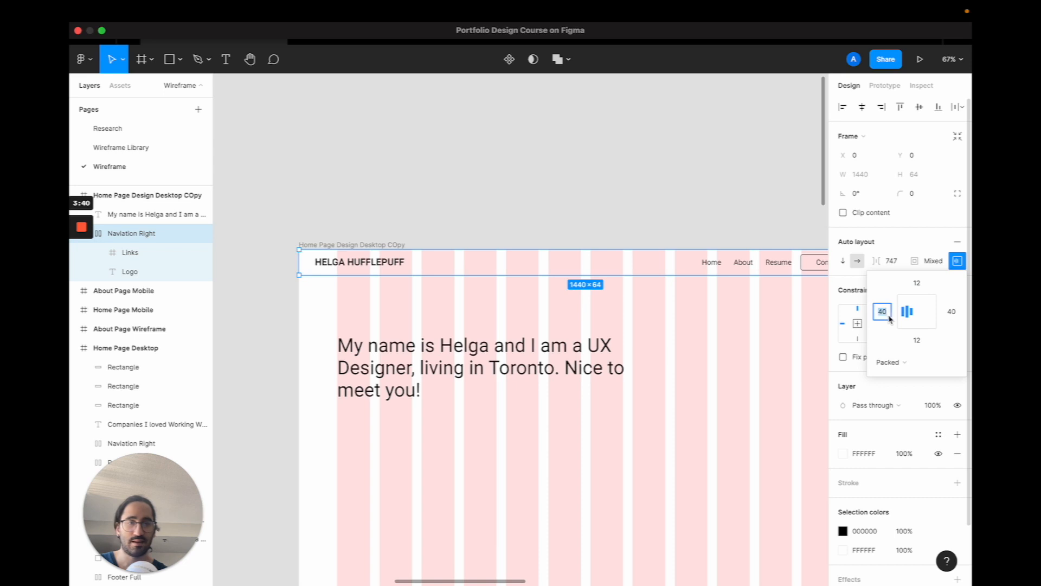
type("96")
key("Return")
left_click(958, 316)
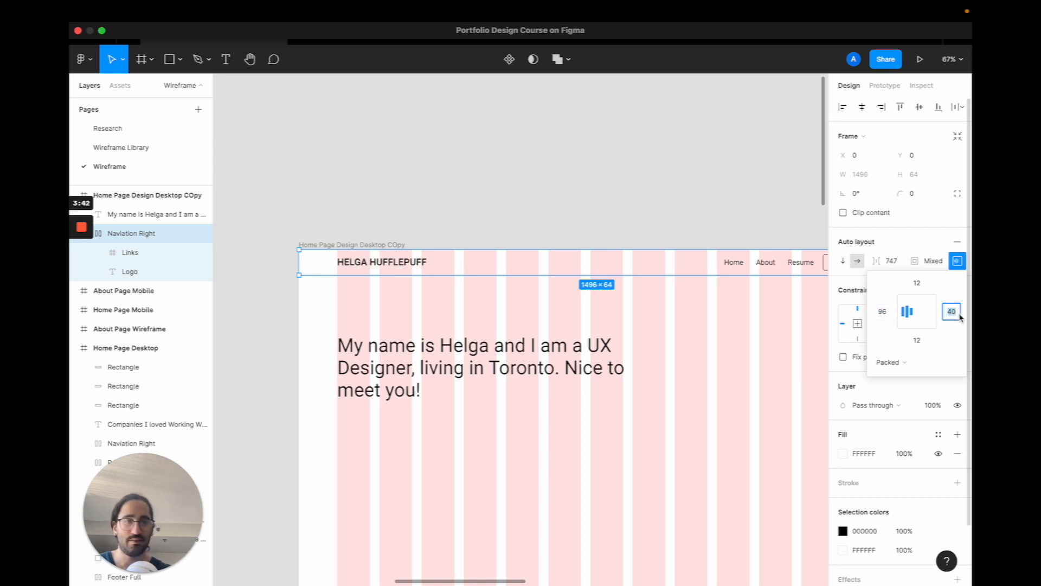
type("96")
key("Return")
scroll(694, 374, "right", 6)
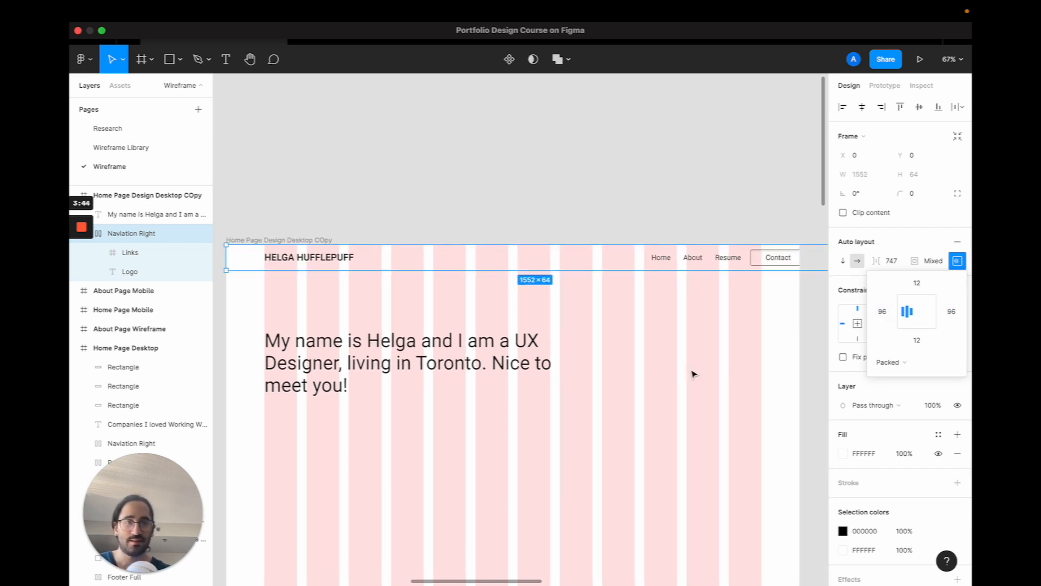
scroll(696, 372, "left", 5)
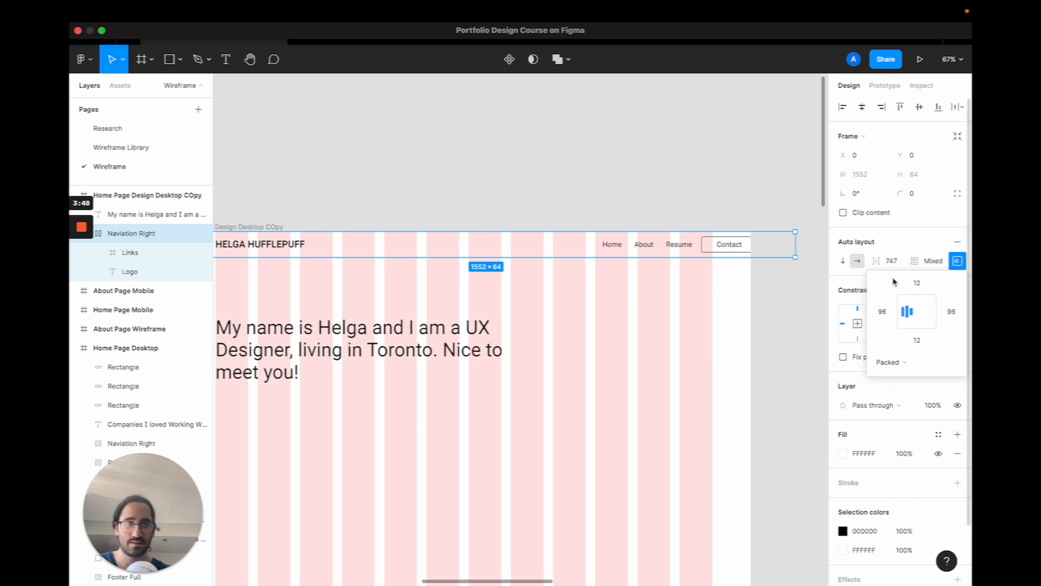
Set the navigation bar's auto layout spacing mode to Space between and its width to 1440
left_click(904, 246)
left_click(957, 261)
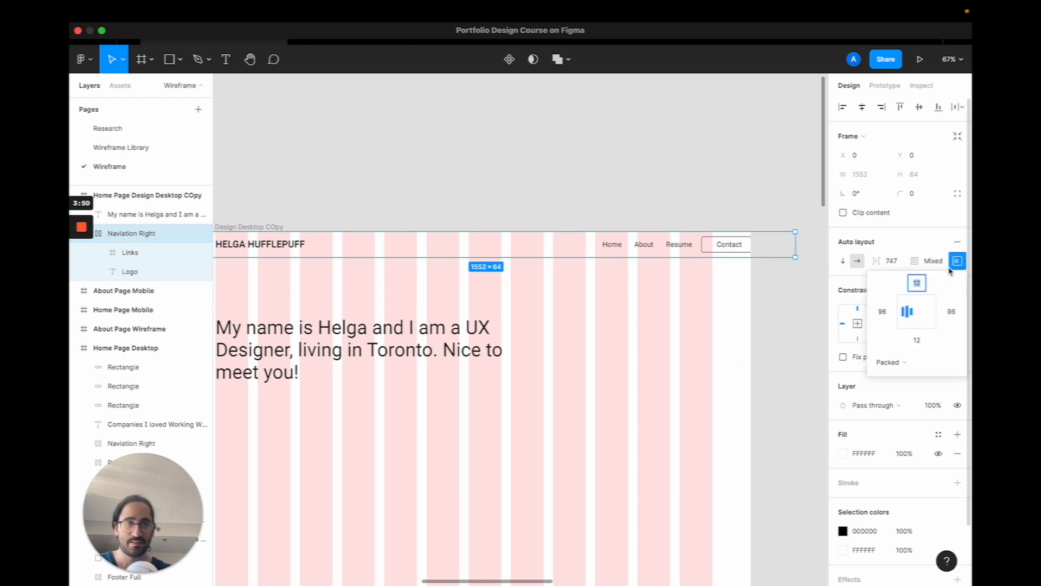
left_click(900, 362)
left_click(912, 382)
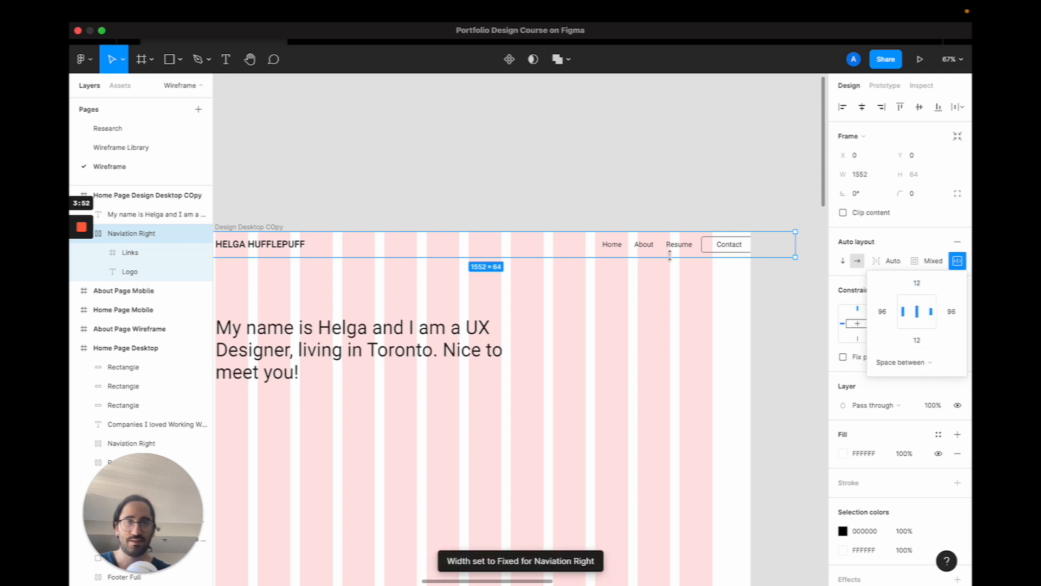
left_click(866, 175)
type("1440")
key("Return")
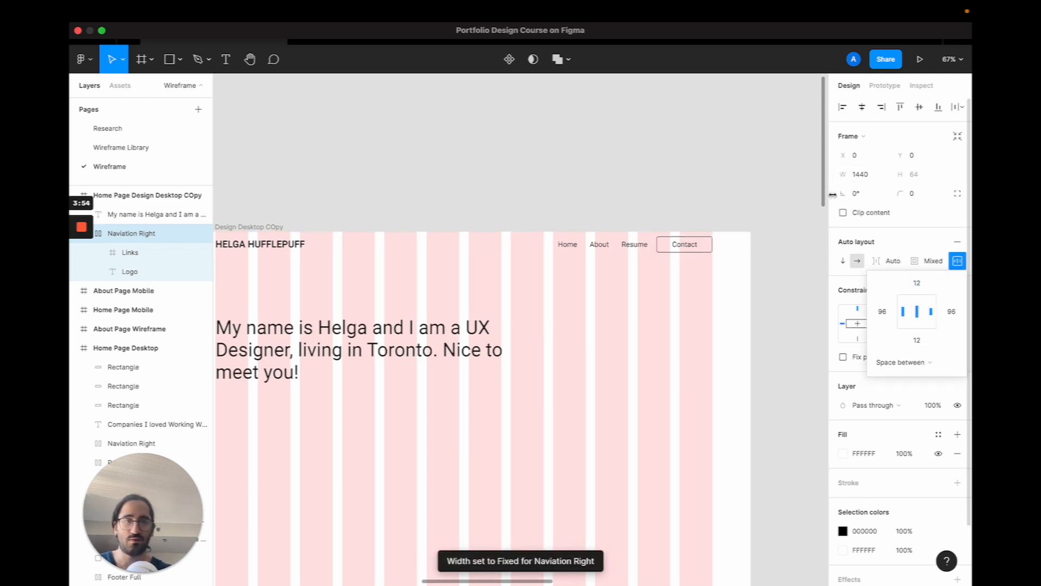
left_click(764, 287)
Examine the original Home Page Desktop hero section beside the new page for content still missing there
scroll(763, 284, "down", 3)
scroll(762, 285, "left", 3)
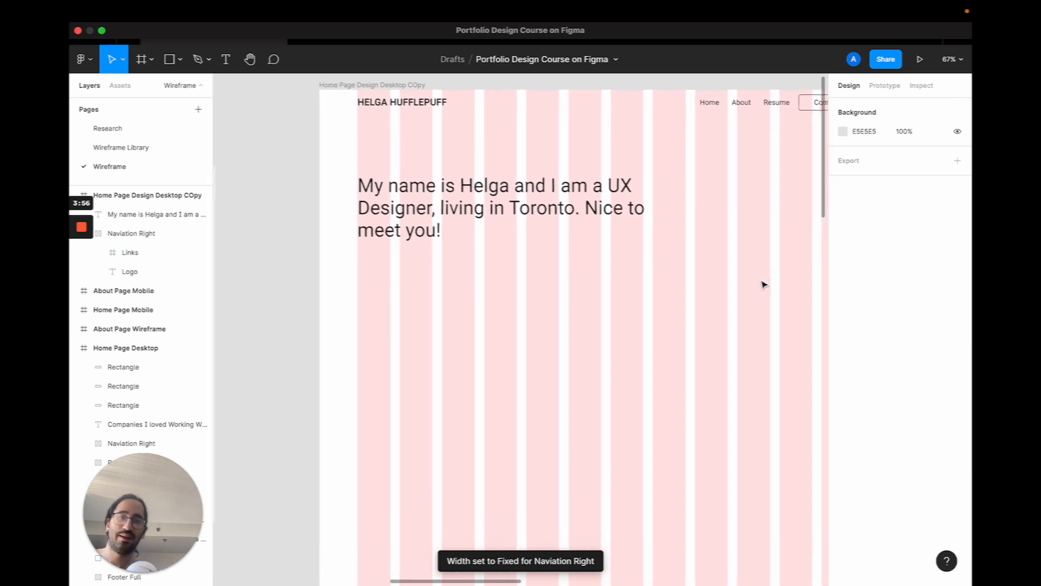
scroll(763, 284, "down", 3)
scroll(763, 284, "up", 2)
scroll(763, 285, "right", 2)
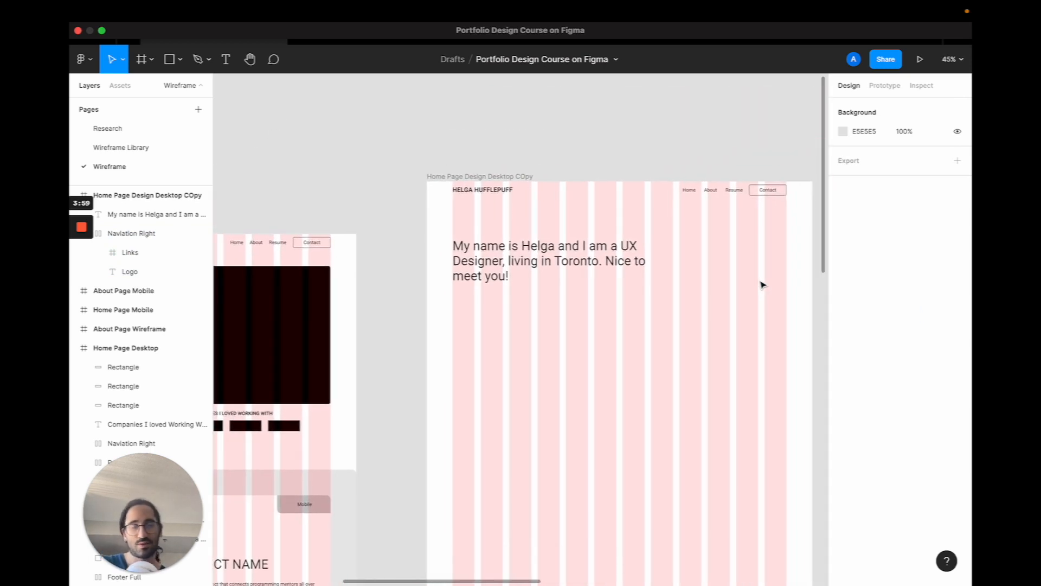
scroll(763, 285, "down", 4)
scroll(763, 285, "left", 10)
scroll(681, 206, "left", 1)
scroll(681, 207, "down", 1)
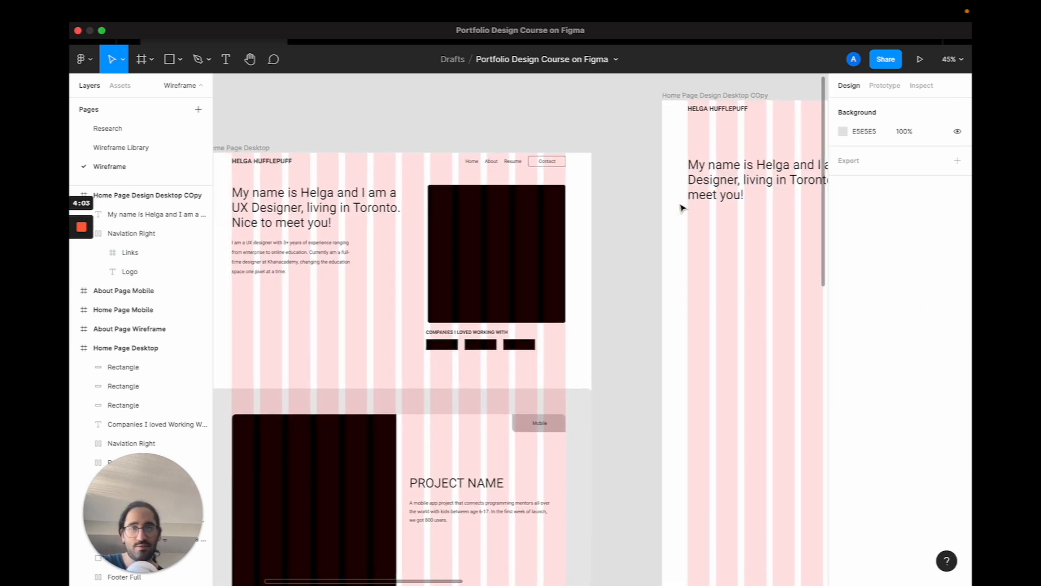
Add a text box about 424 × 178 below the new page's headline with the original bio paragraph starting "I am a UX designer with 3+ years of experience"
left_click(705, 194)
scroll(649, 233, "down", 2)
scroll(649, 233, "right", 2)
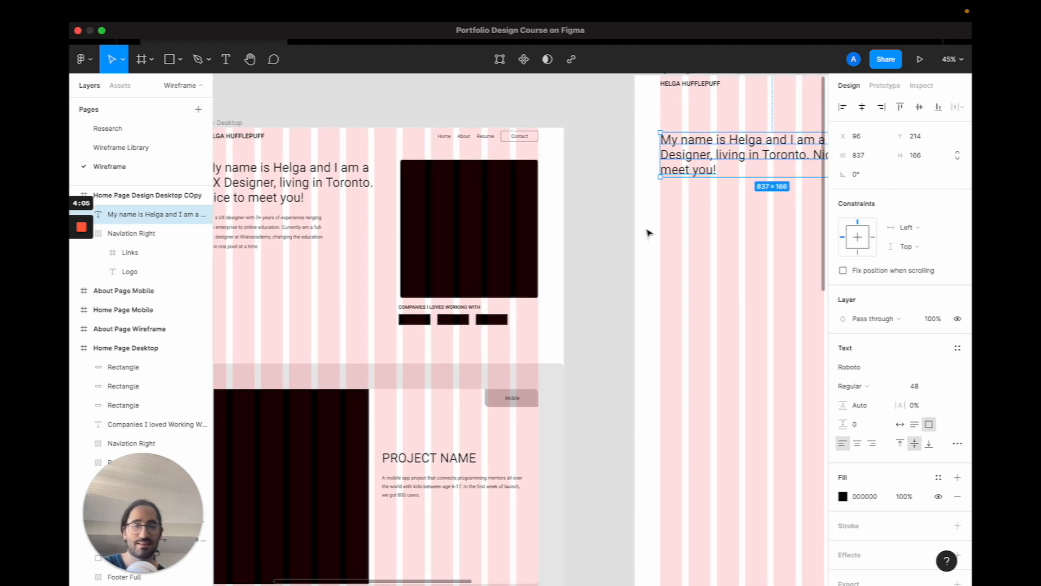
left_click(685, 239)
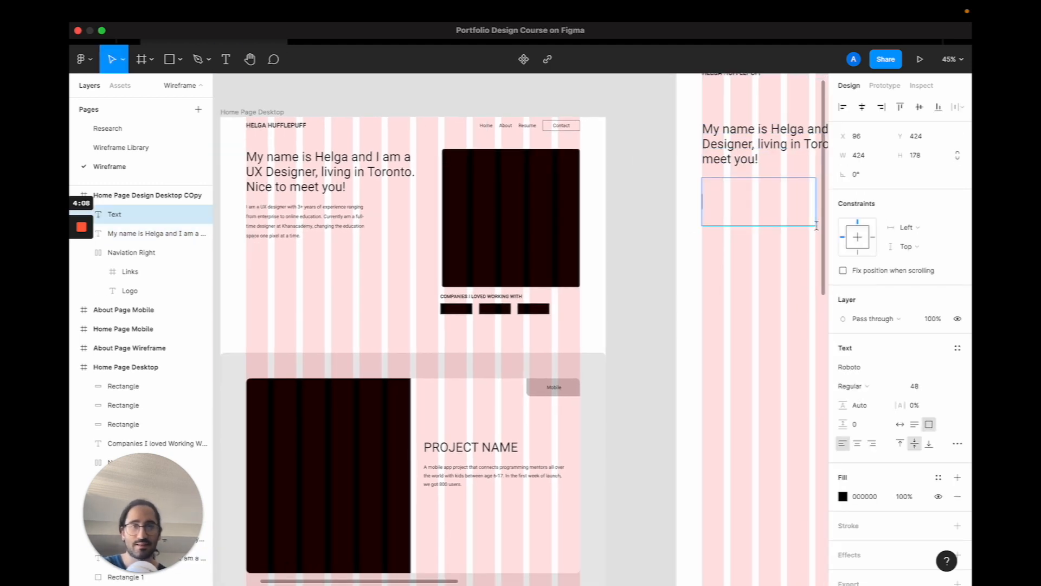
type("I am a UX designer with 3+ years of exper")
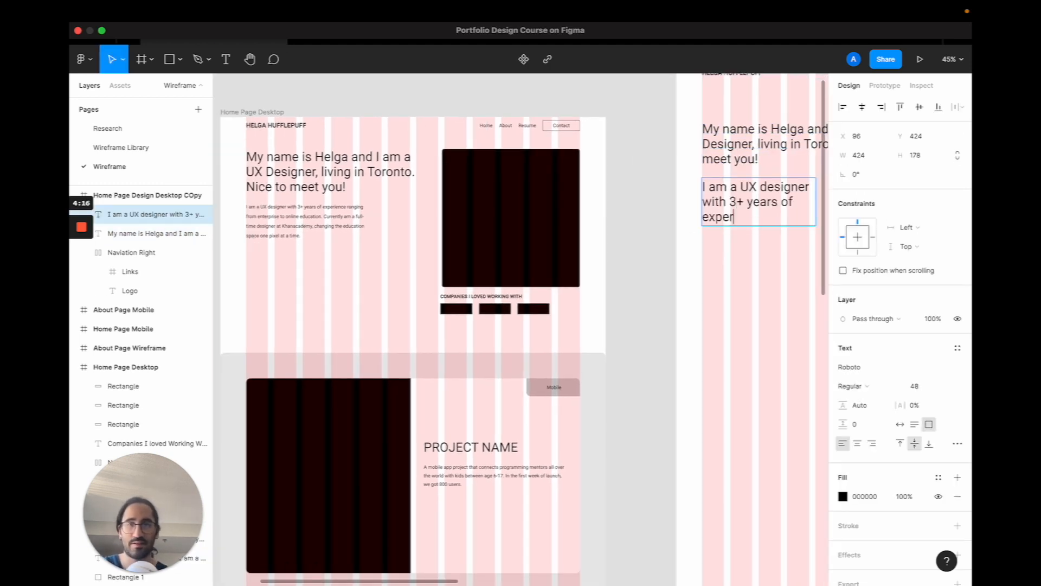
type("ience ranging from enterprise to online education. Currently, I am a full-time designer at Kh")
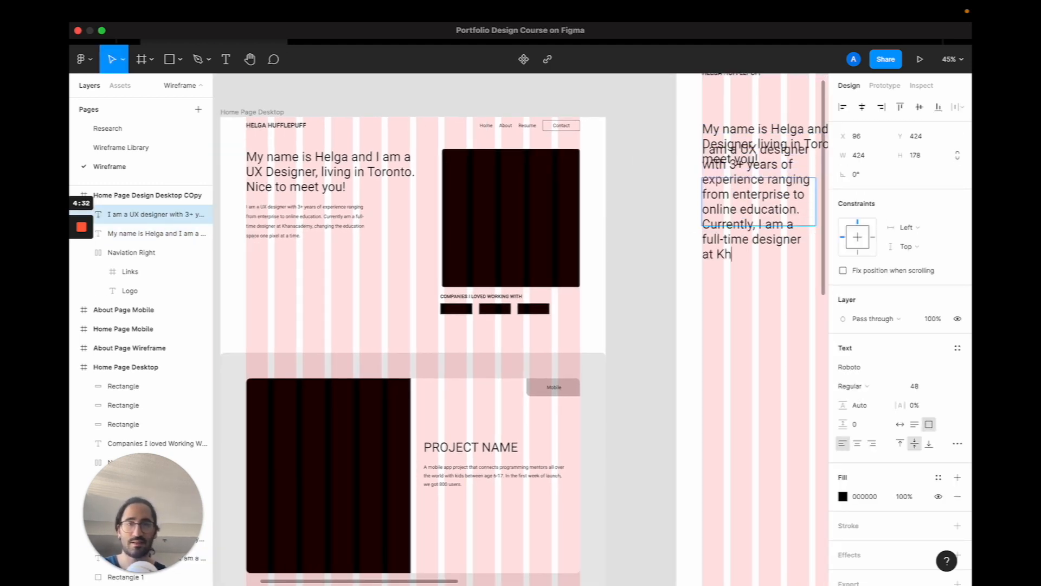
type("anacademy, changing education space one pixel at a time.")
key("Escape")
Widen the bio paragraph to about 1060, move it down clear of the headline and set it to auto height
scroll(810, 309, "right", 5)
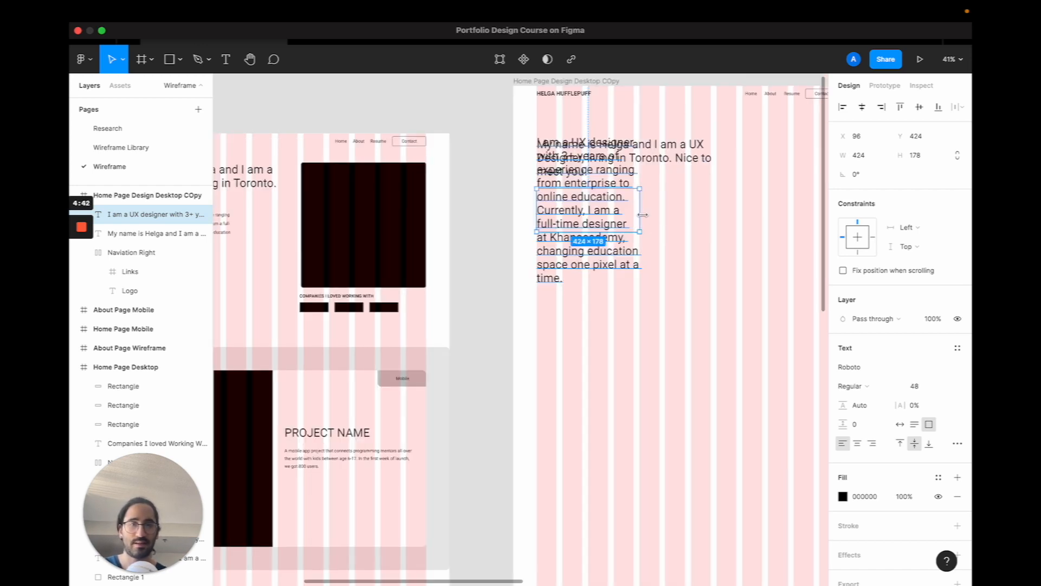
left_click_drag(642, 215, 796, 201)
left_click_drag(593, 217, 592, 234)
left_click(914, 424)
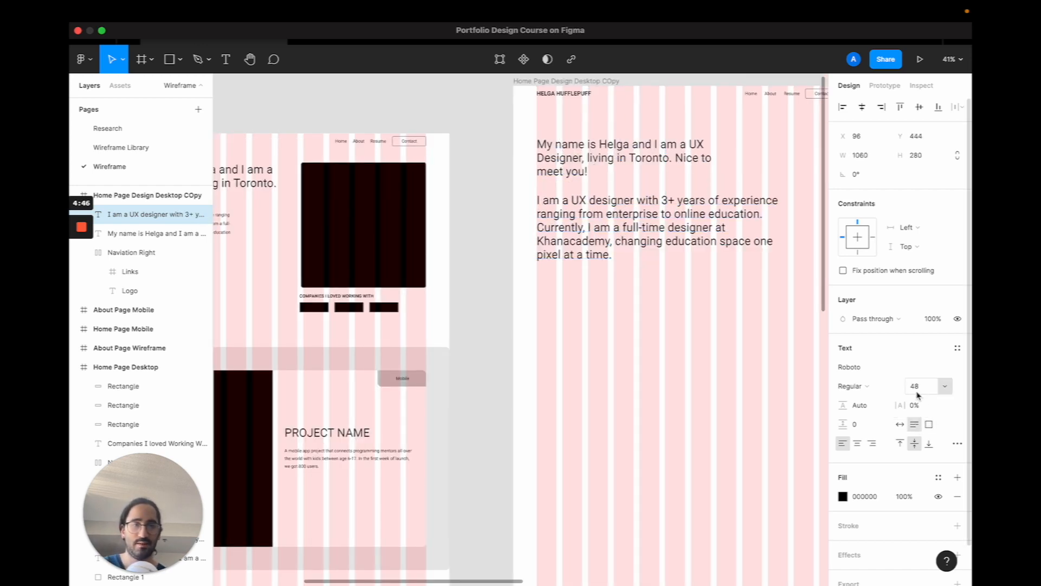
Set the bio paragraph's font size to 20
left_click(916, 391)
type("16")
key("Return")
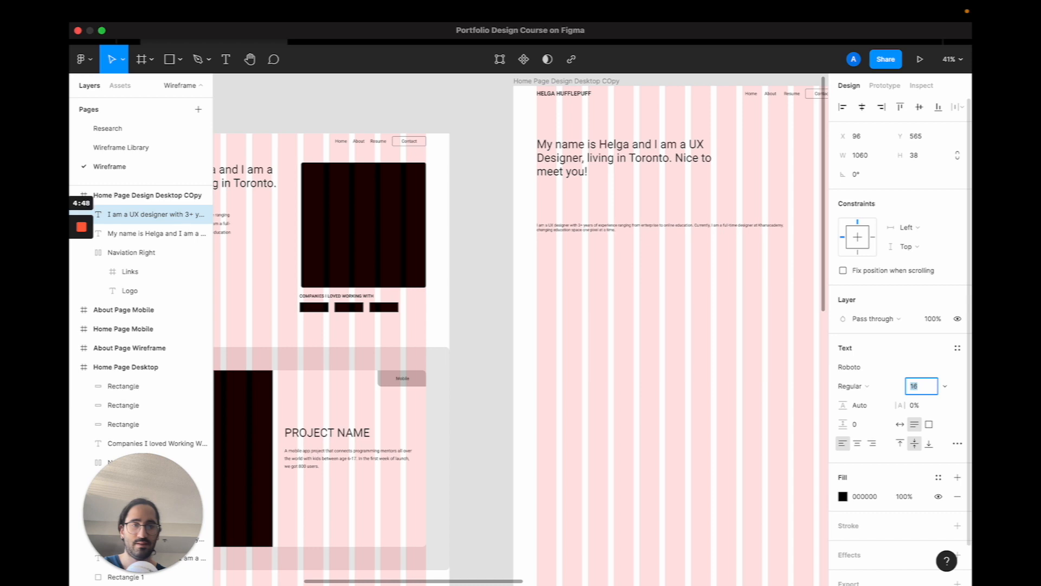
key("Up")
key("Up")
key("Up")
key("Up")
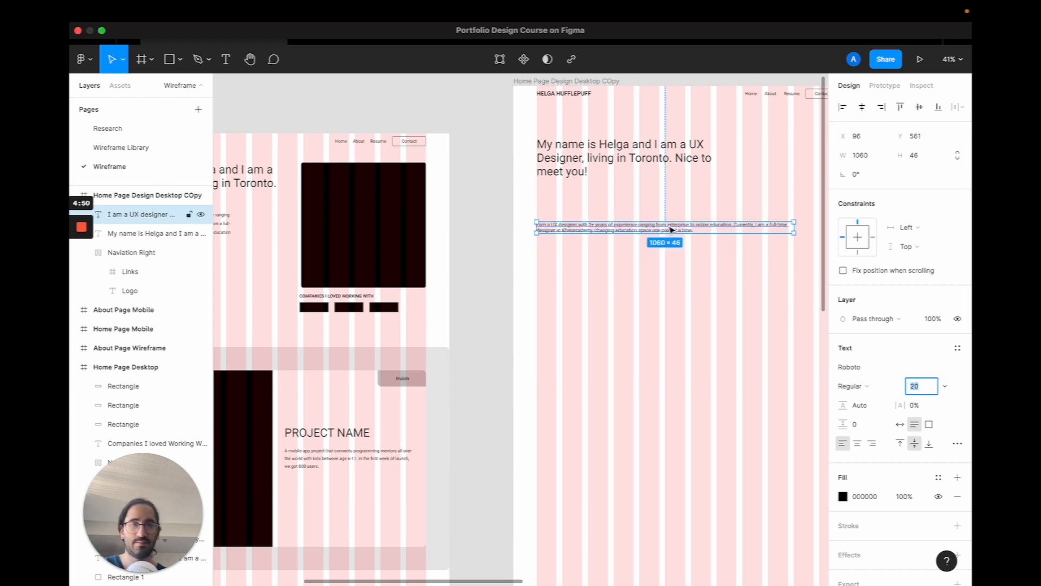
Narrow the bio paragraph to about 718 wide and move it up directly beneath the headline
scroll(672, 229, "up", 5)
scroll(695, 230, "down", 10)
scroll(739, 229, "up", 5)
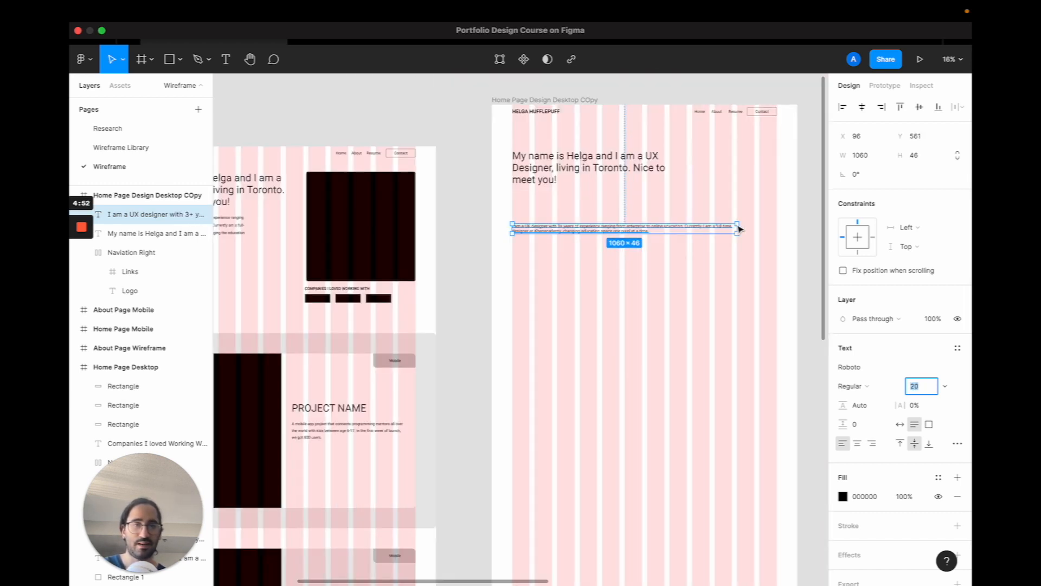
scroll(739, 229, "up", 4)
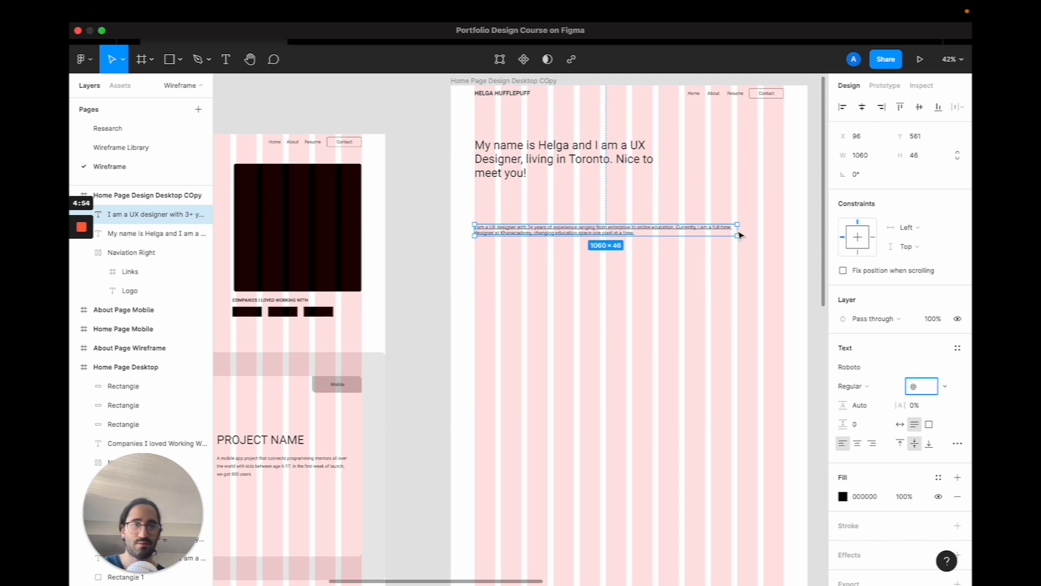
left_click_drag(737, 235, 653, 236)
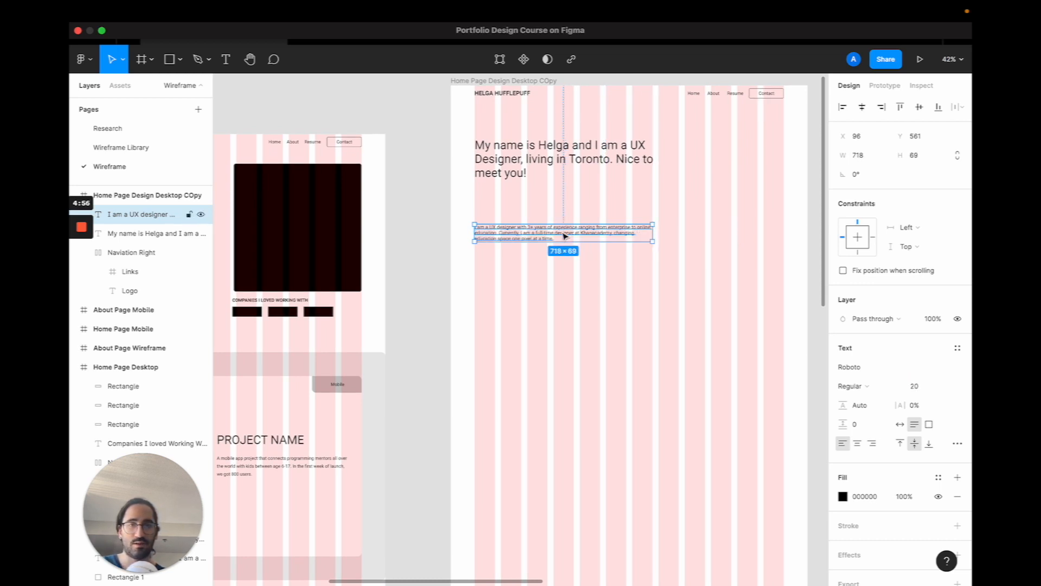
left_click_drag(564, 235, 565, 204)
scroll(568, 203, "up", 1)
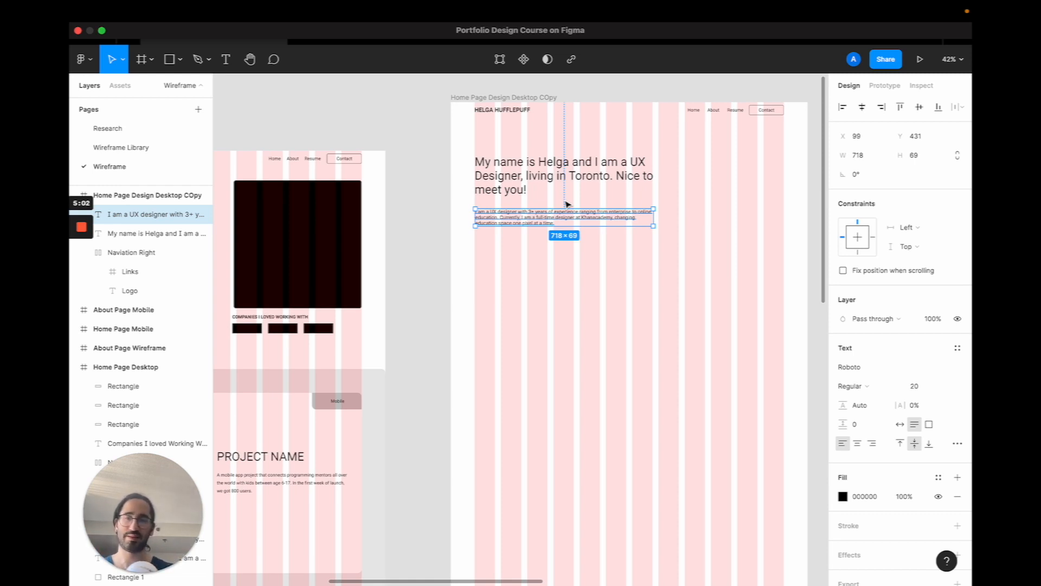
scroll(567, 204, "down", 1)
scroll(567, 204, "left", 1)
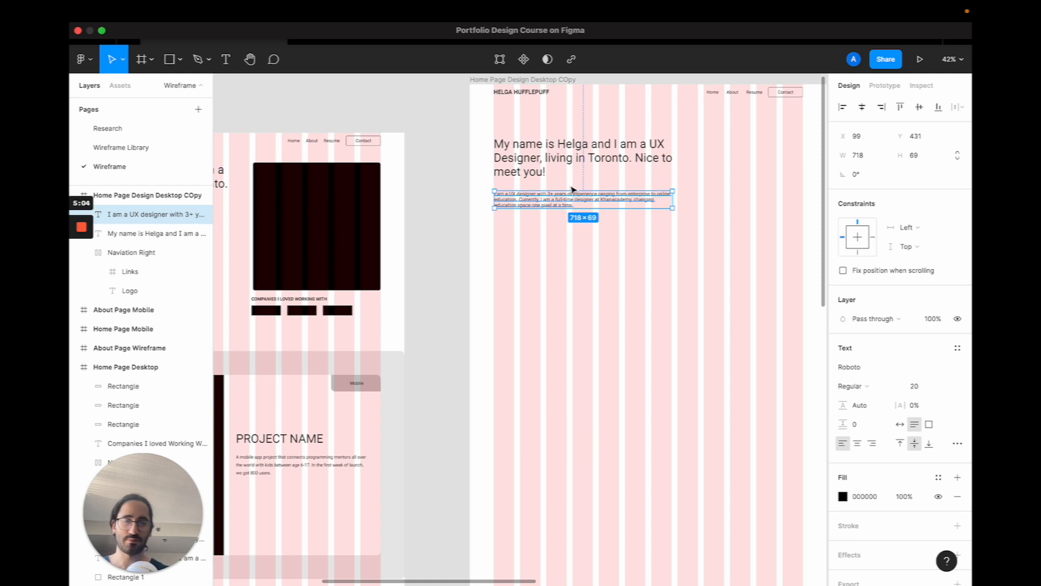
scroll(574, 190, "down", 3)
scroll(574, 190, "left", 1)
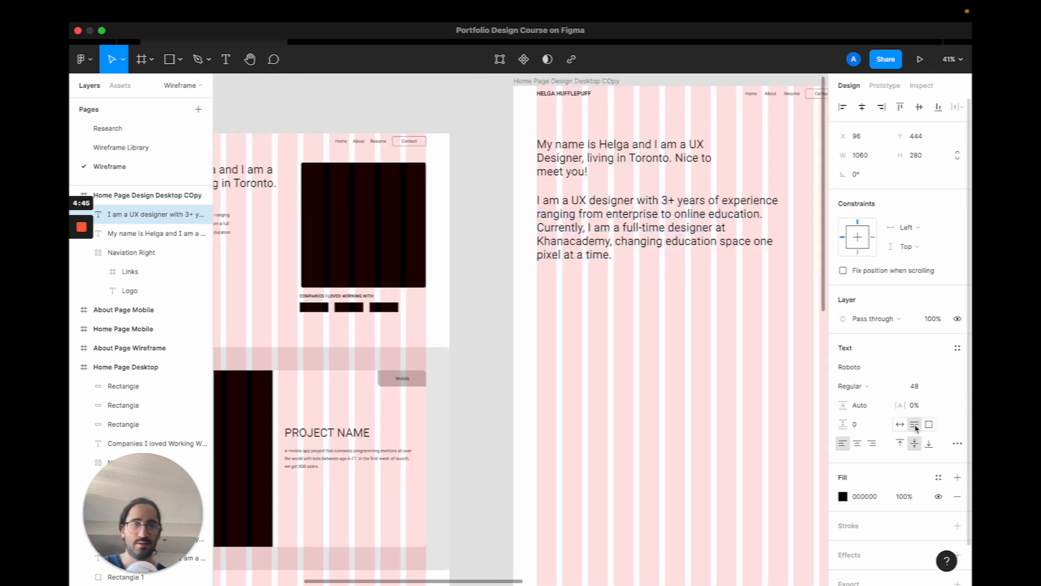
Reduce the bio paragraph's font size from the headline size to 20
left_click(915, 385)
type("16")
key("Return")
key("Up")
key("Up")
key("Up")
key("Up")
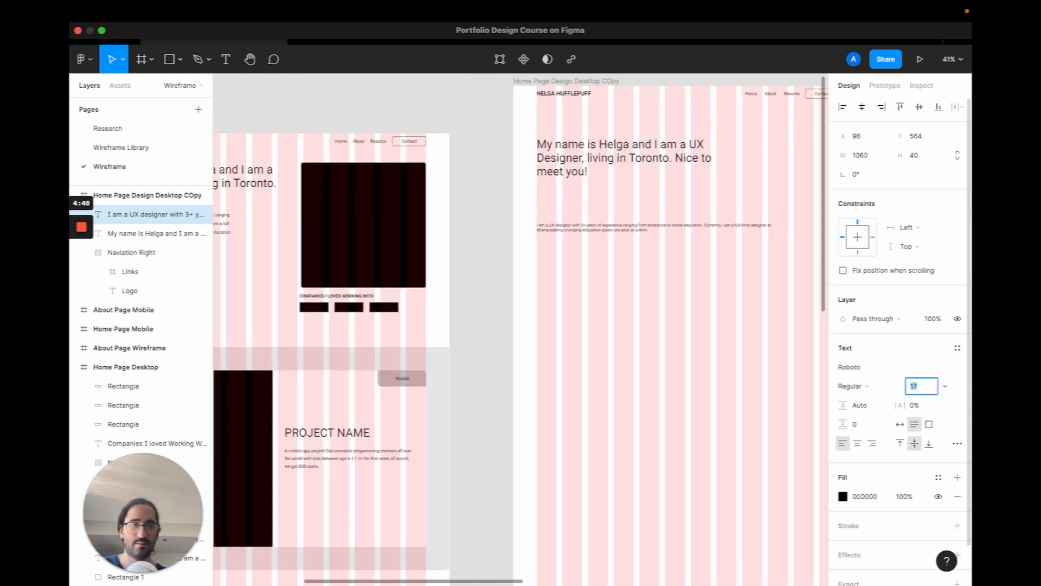
Resize the bio paragraph to about 718 wide, matching the headline's text, and position it just below at about Y 431
scroll(751, 233, "up", 2)
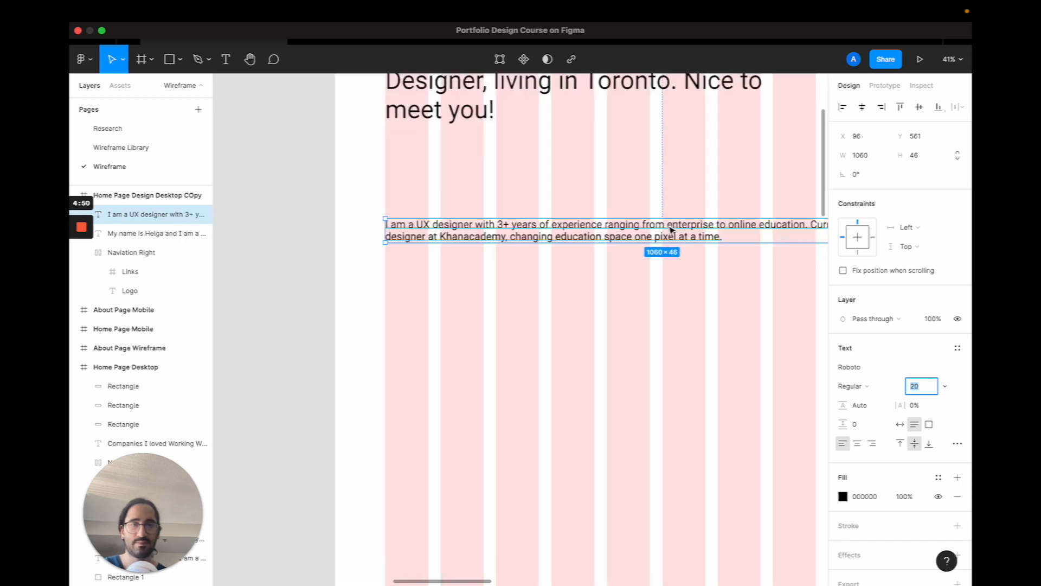
scroll(740, 228, "down", 6)
scroll(740, 229, "up", 5)
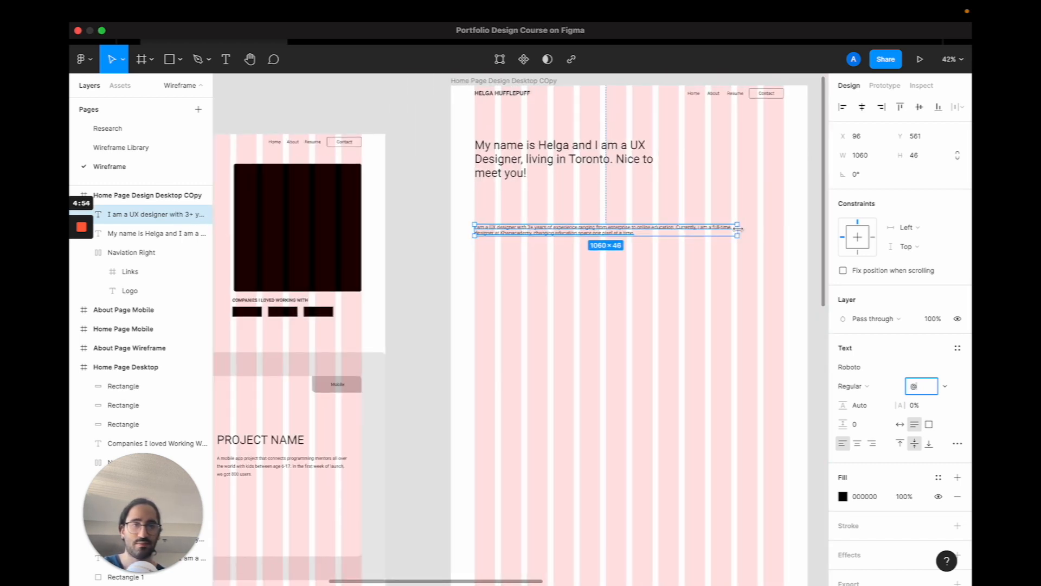
left_click_drag(739, 235, 653, 235)
left_click_drag(560, 226, 565, 198)
scroll(567, 204, "up", 2)
scroll(567, 203, "left", 2)
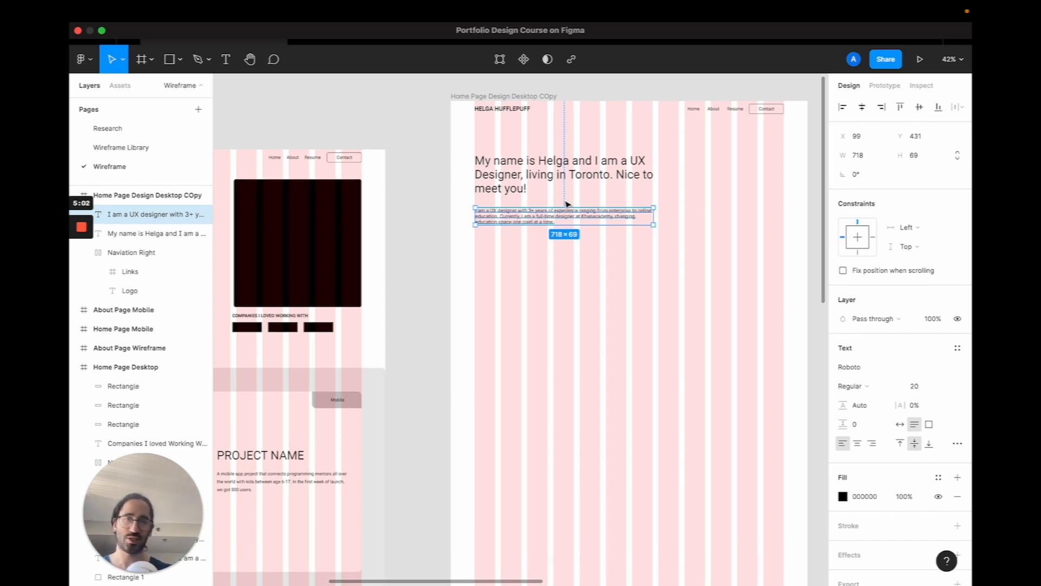
Move the Home Page Design Desktop COpy frame down to Y -228, level with the Home Page Desktop frame
scroll(567, 204, "down", 2)
scroll(567, 204, "left", 2)
scroll(573, 190, "left", 5)
scroll(573, 189, "down", 2)
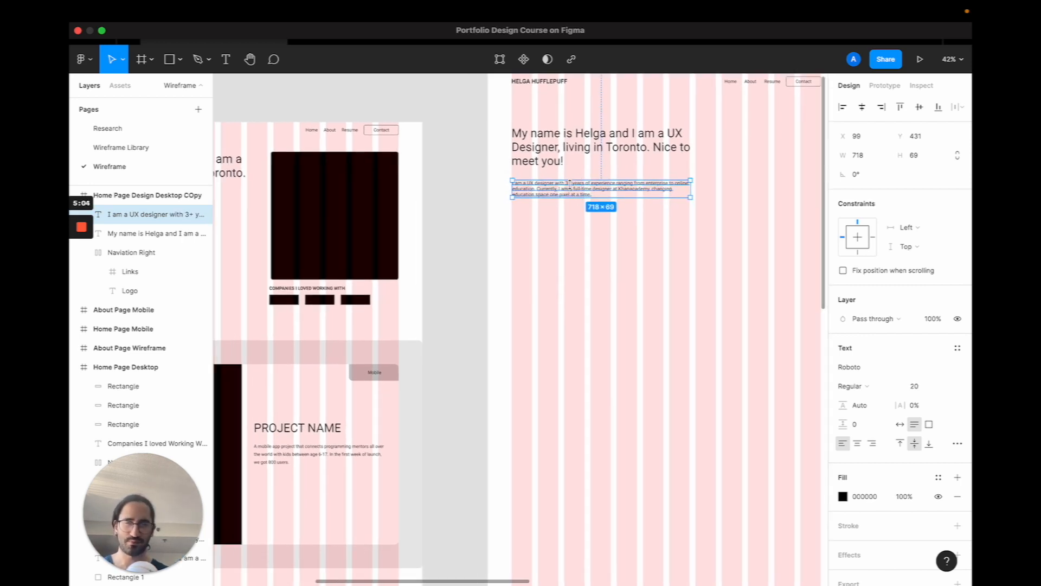
scroll(573, 189, "down", 6)
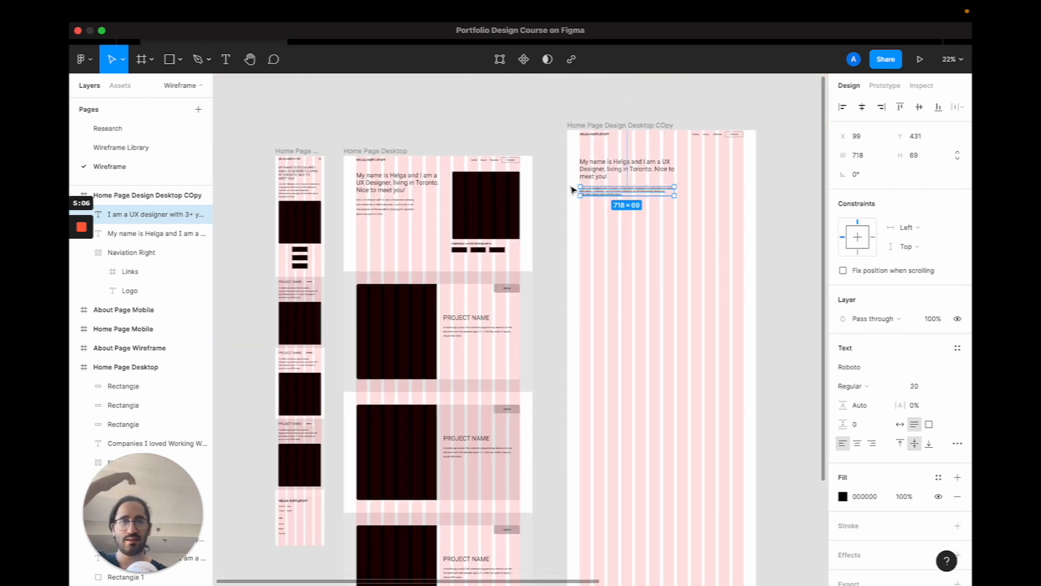
left_click_drag(580, 89, 580, 114)
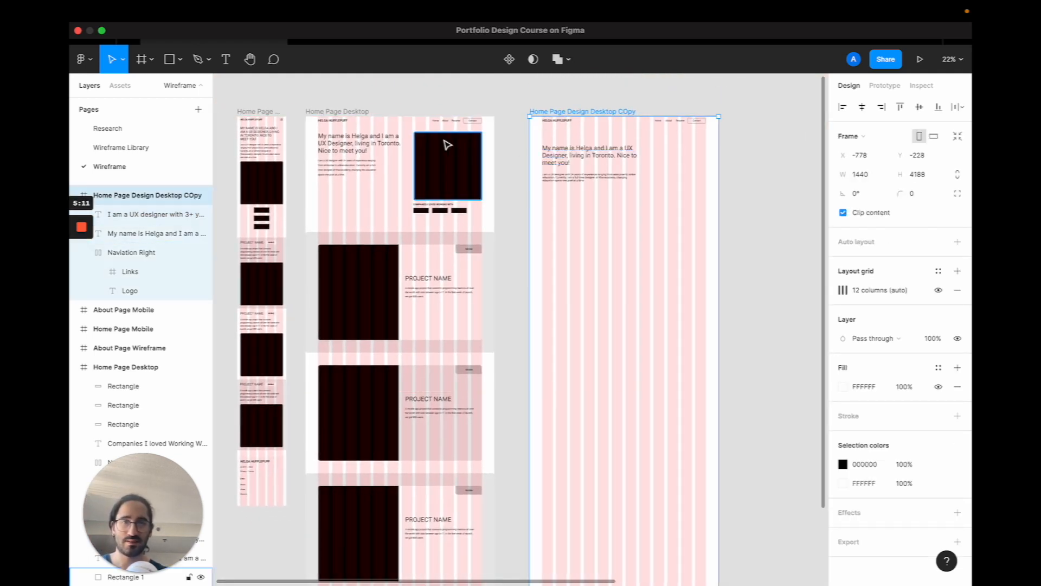
left_click(655, 169)
scroll(687, 165, "left", 3)
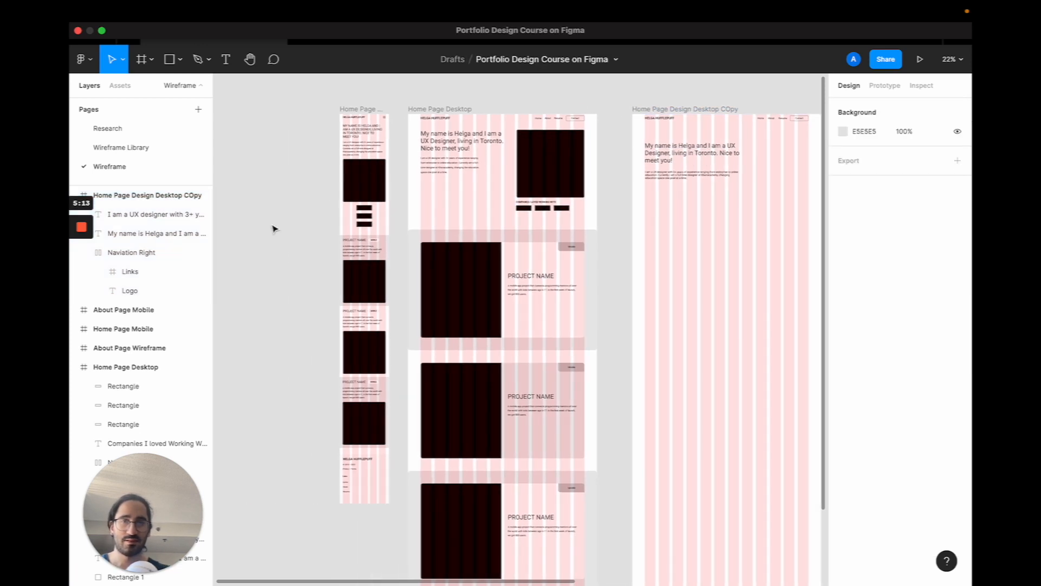
Copy the black square media placeholder from the Wireframe Library page into the desktop copy frame, beside the headline at about X 981, Y 125
left_click(131, 149)
scroll(440, 237, "down", 5)
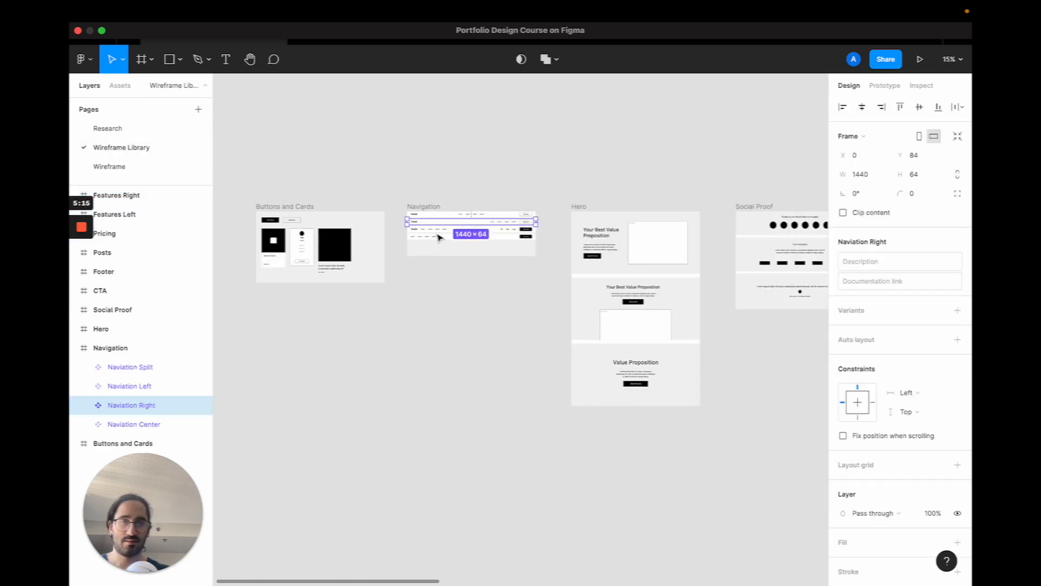
left_click(121, 165)
scroll(581, 233, "up", 4)
scroll(580, 233, "up", 3)
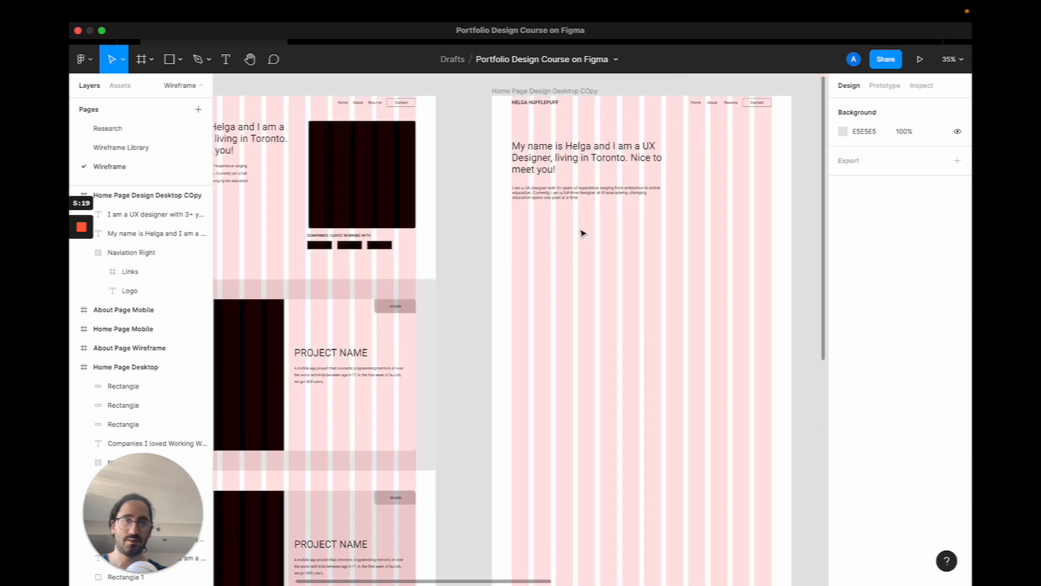
left_click(479, 124)
key("ctrl+v")
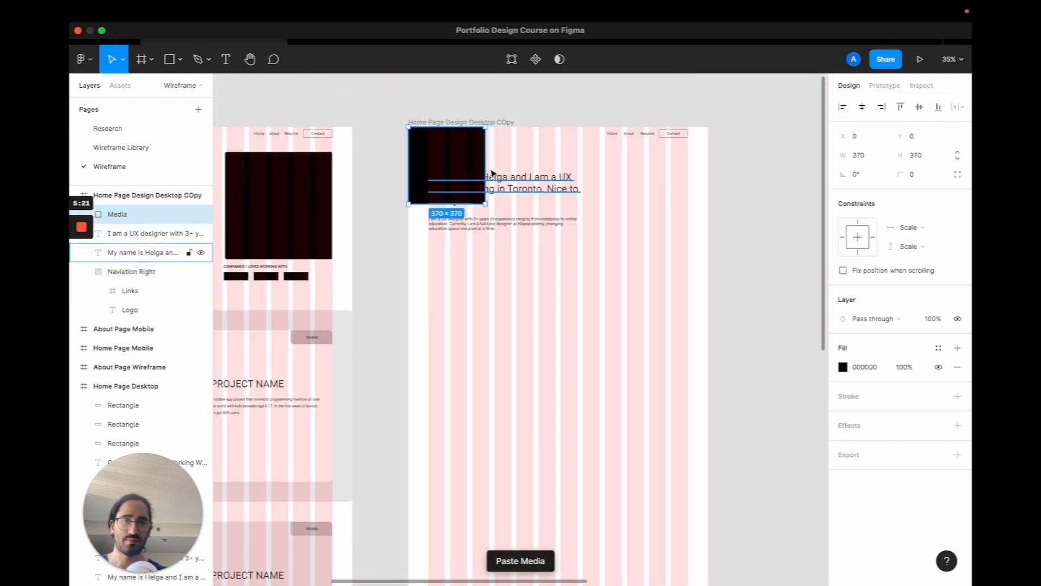
left_click_drag(463, 180, 666, 206)
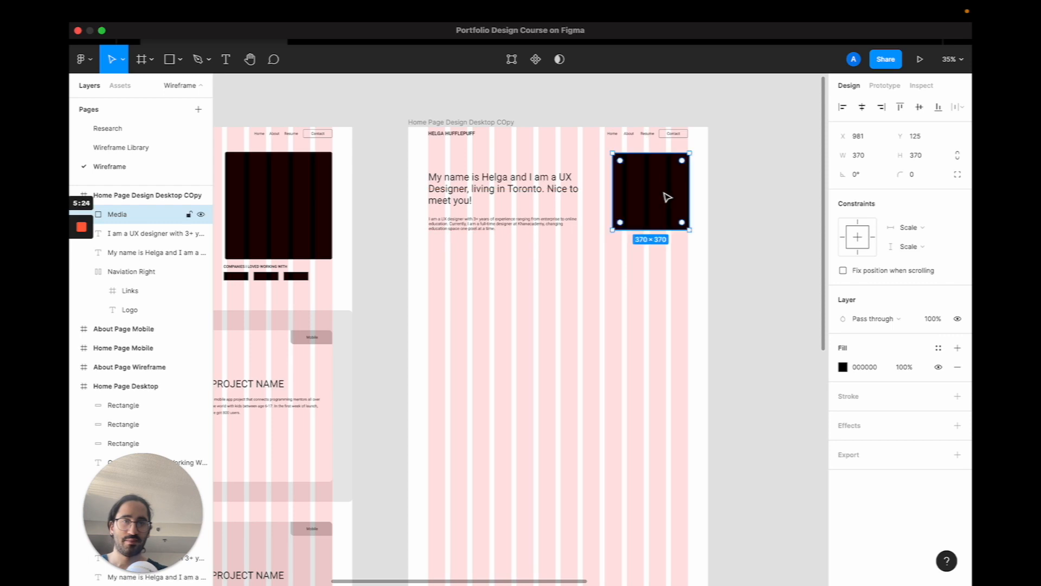
Lock the media square's proportions, resize it to 500 × 500, and move it inside the column grid at about X 844, Y 119
left_click(958, 157)
scroll(601, 185, "left", 2)
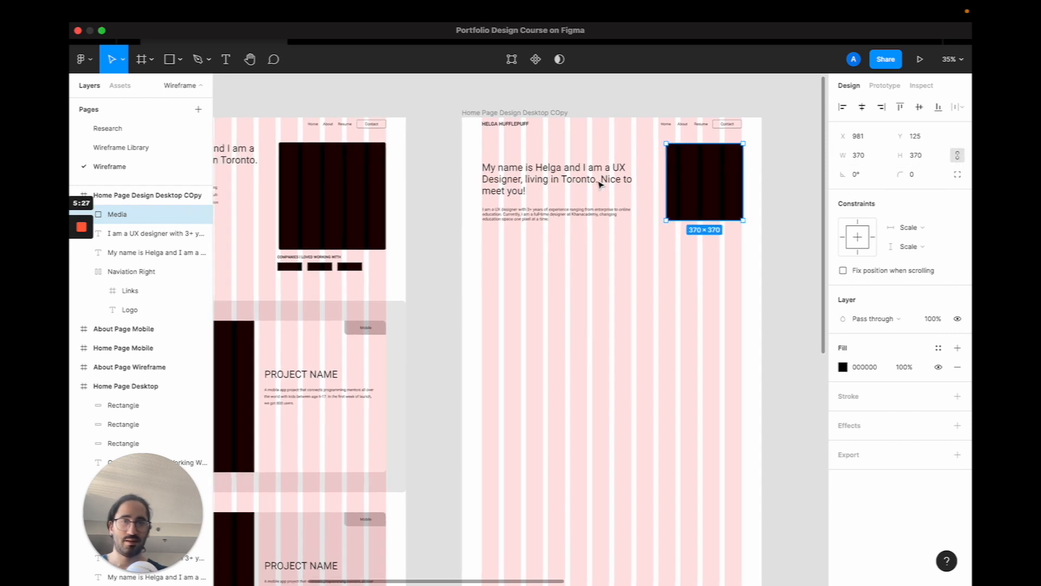
scroll(601, 185, "left", 1)
left_click(880, 159)
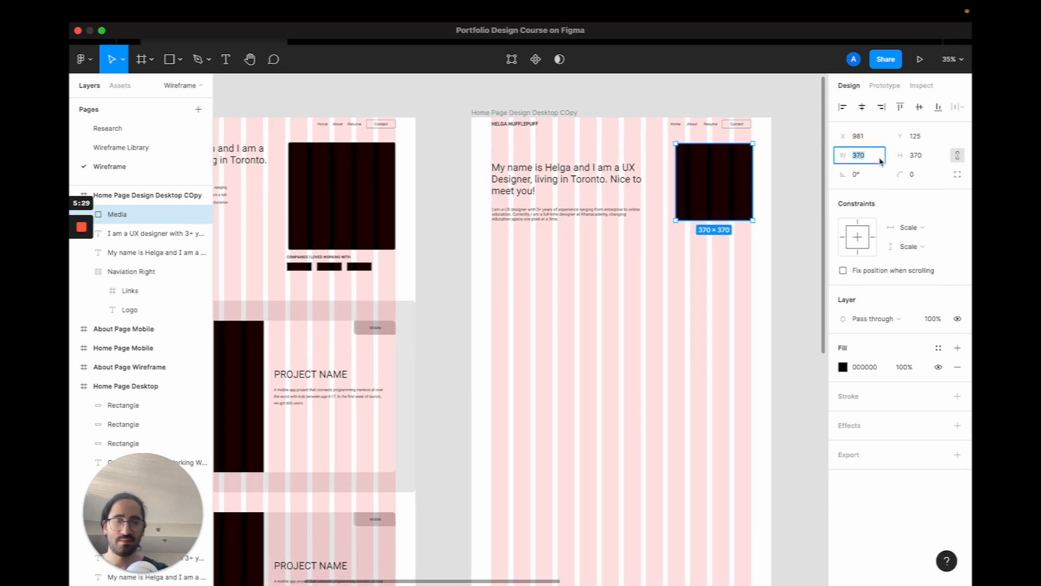
type("51")
type("0")
key("Return")
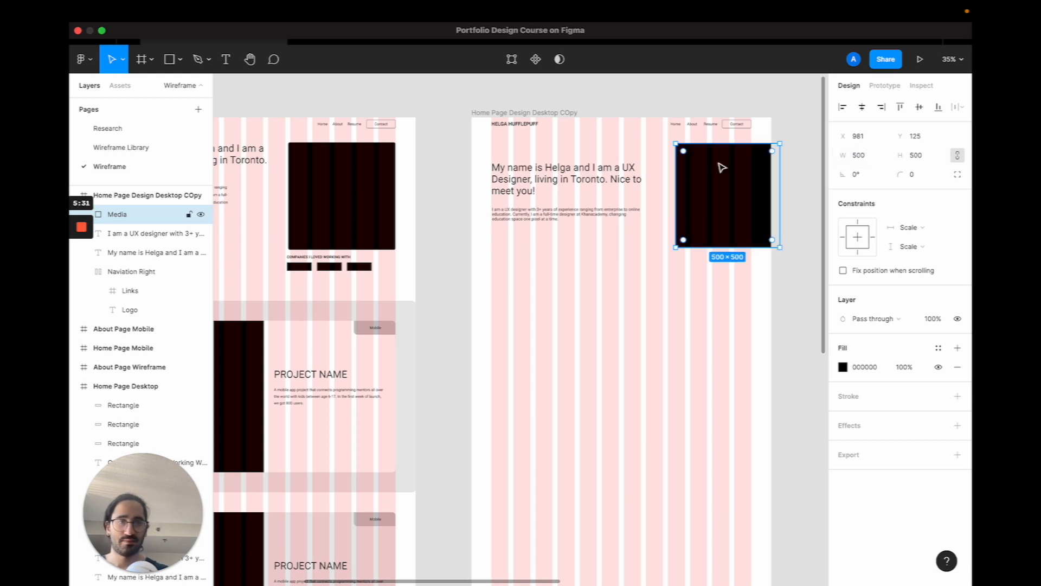
left_click_drag(723, 168, 693, 164)
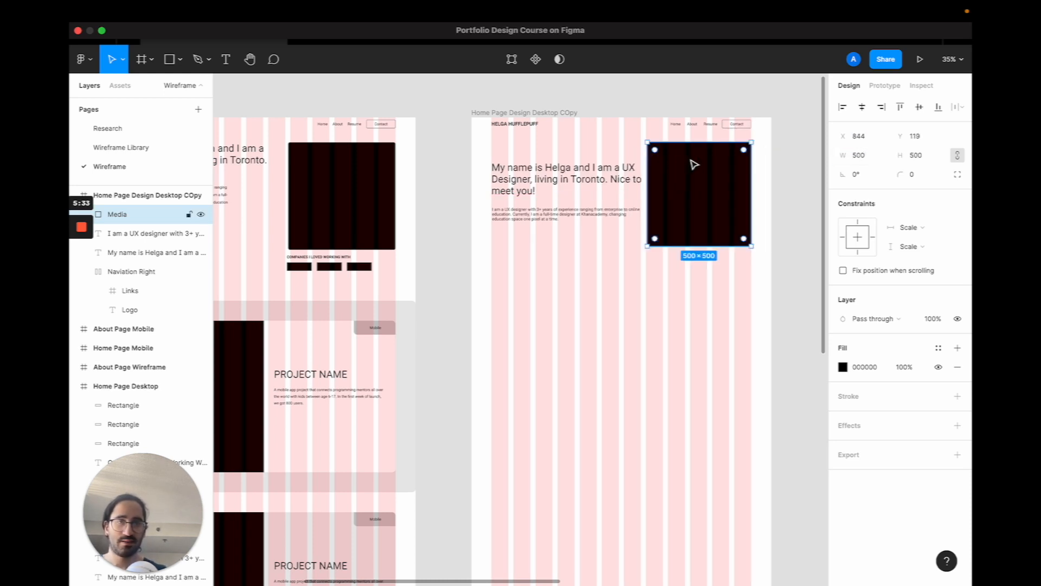
Enlarge the media square to 516 × 516 and shift it to X 838, Y 122 so its edge meets the grid column
scroll(655, 170, "up", 10)
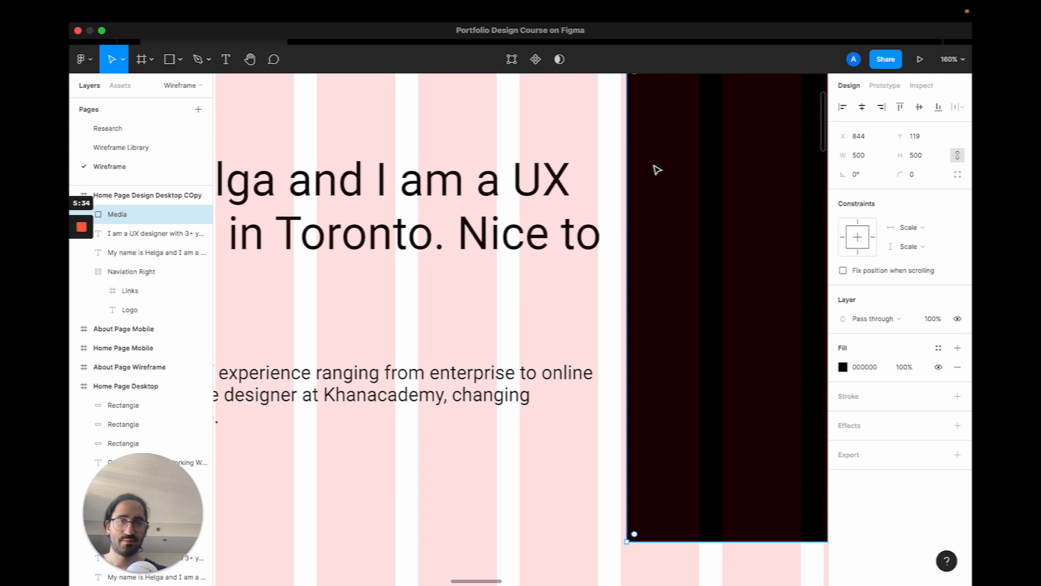
left_click(865, 155)
type("516")
key("Return")
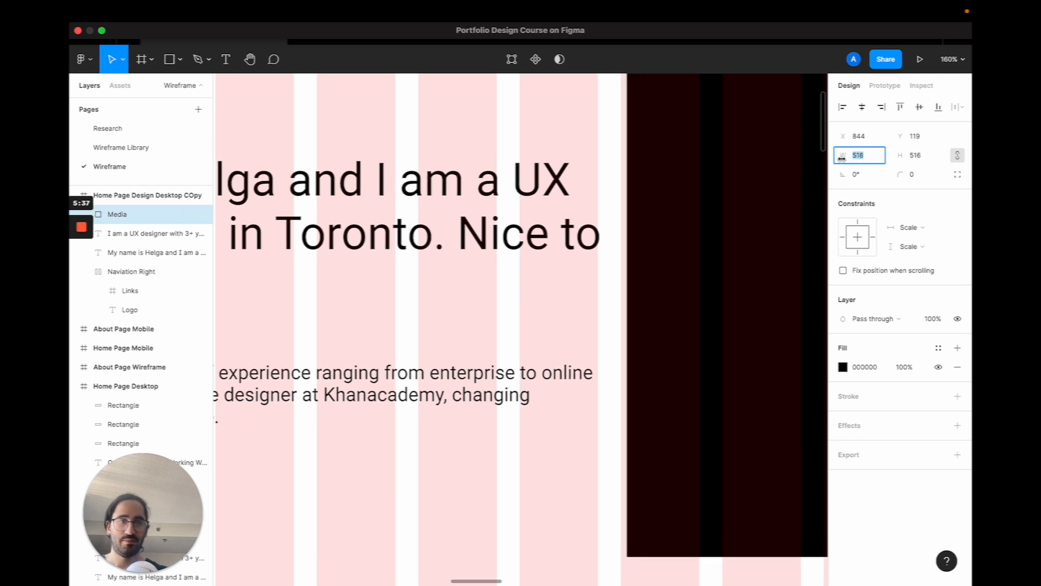
left_click(725, 191)
scroll(688, 204, "down", 5)
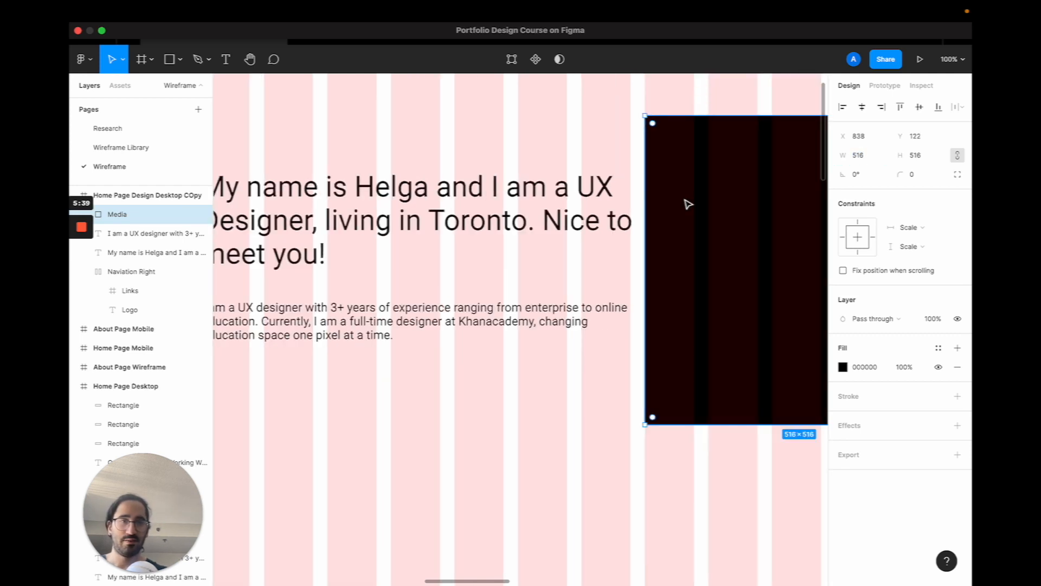
scroll(688, 204, "right", 8)
scroll(687, 204, "up", 3)
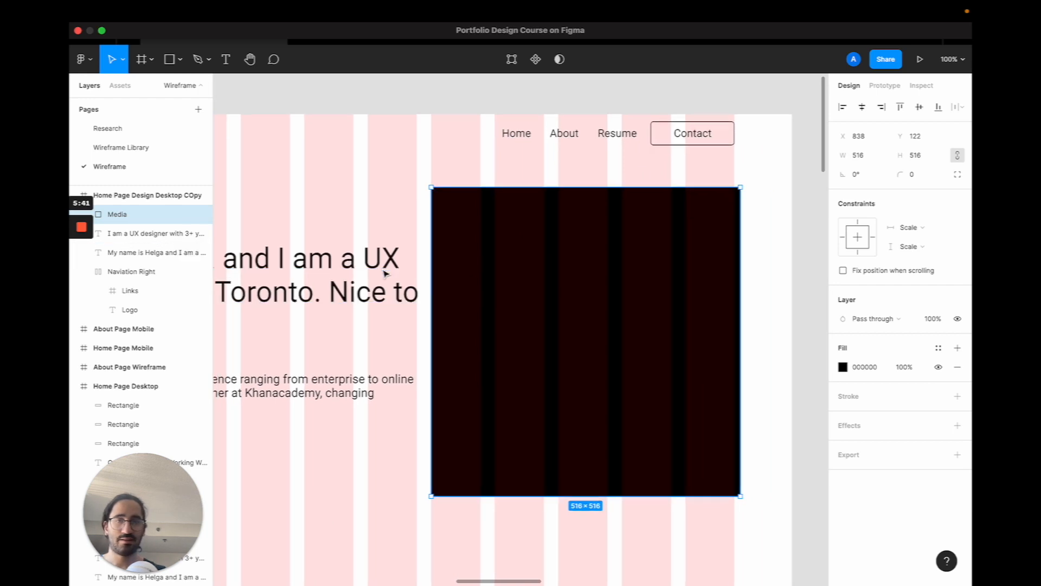
scroll(540, 260, "left", 3)
scroll(486, 205, "up", 5)
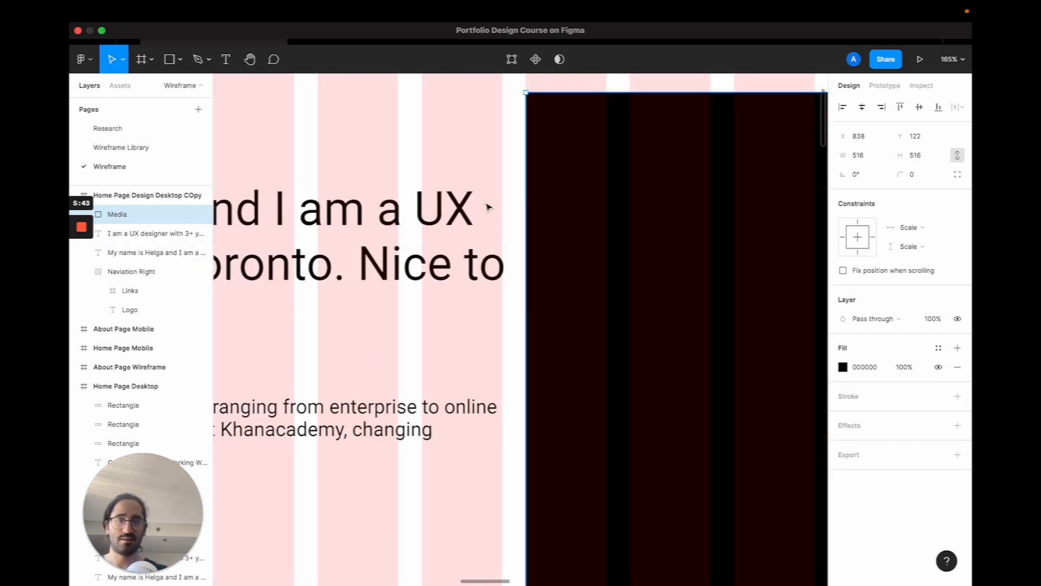
Narrow the headline to about 668 wide and the bio paragraph to about 609 wide
scroll(488, 206, "down", 10)
left_click(541, 226)
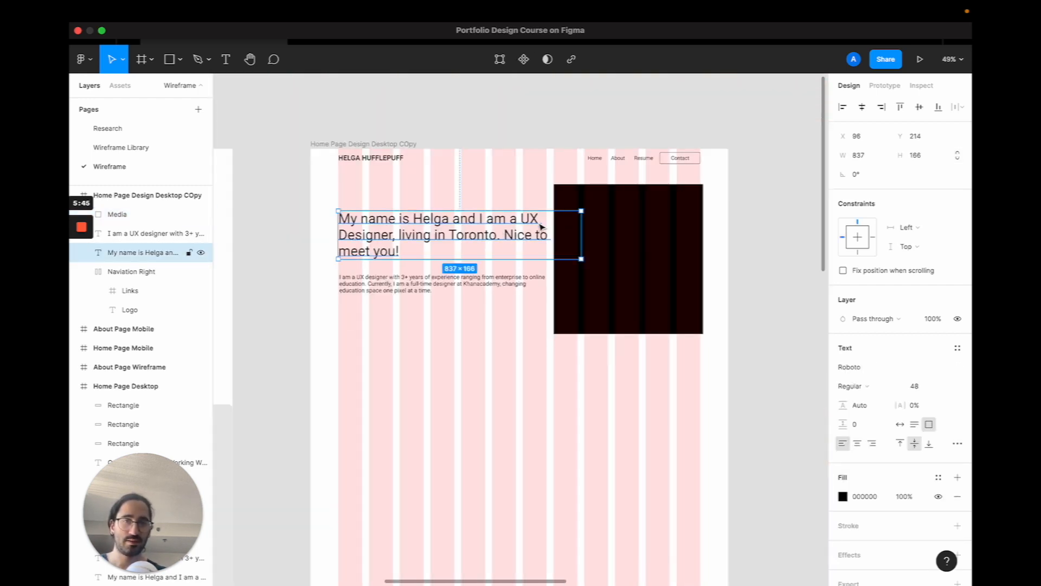
left_click_drag(581, 227, 532, 226)
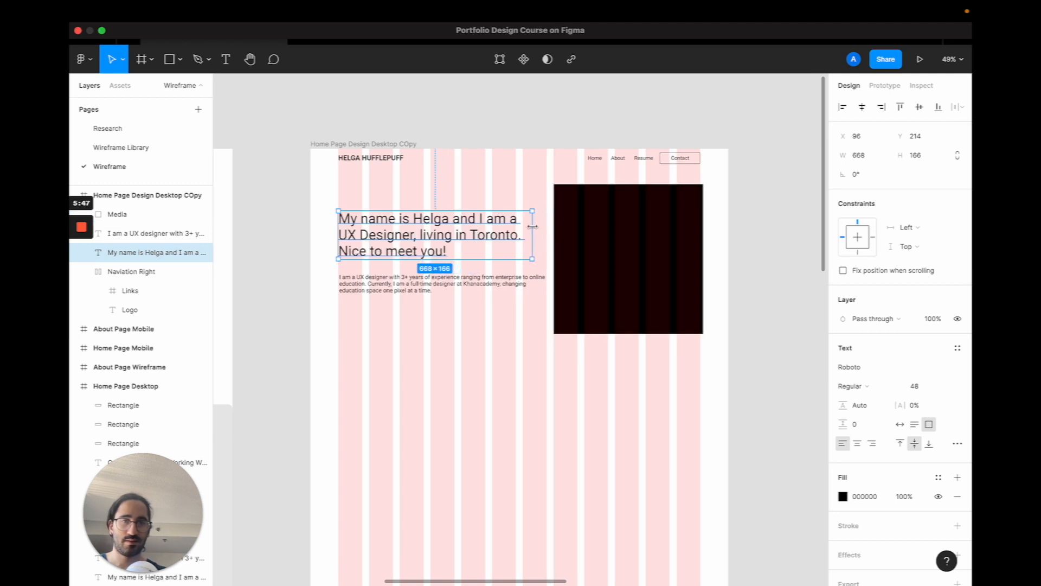
left_click(441, 292)
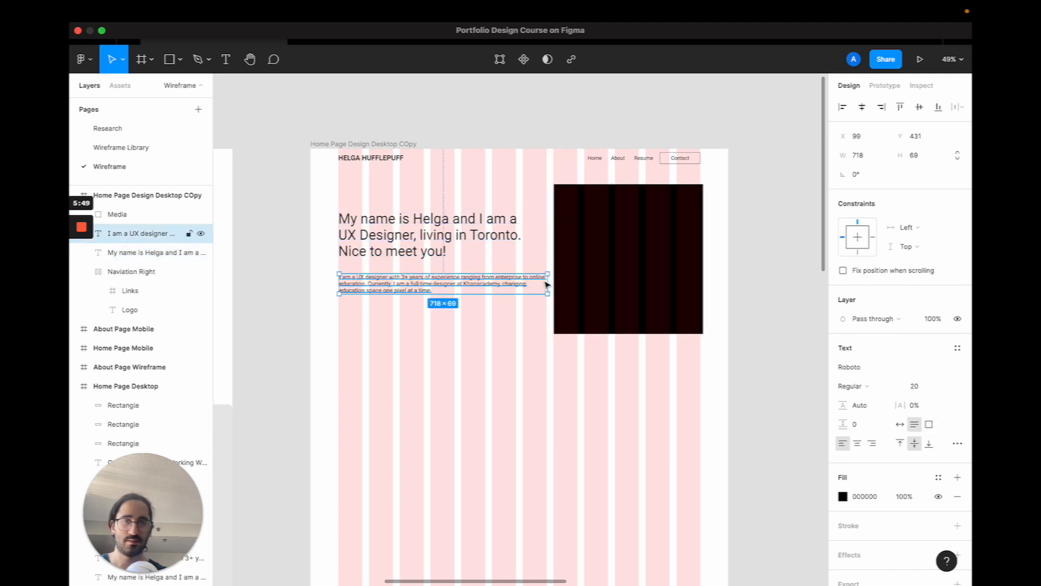
left_click_drag(547, 284, 516, 283)
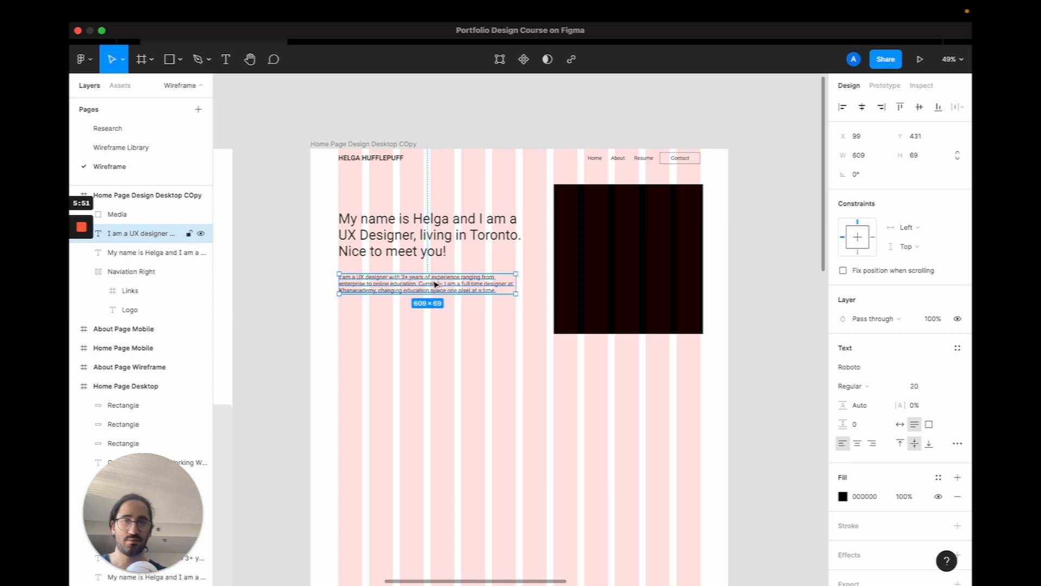
Set the bio paragraph's line height to 30
left_click(862, 406)
type("31")
key("Return")
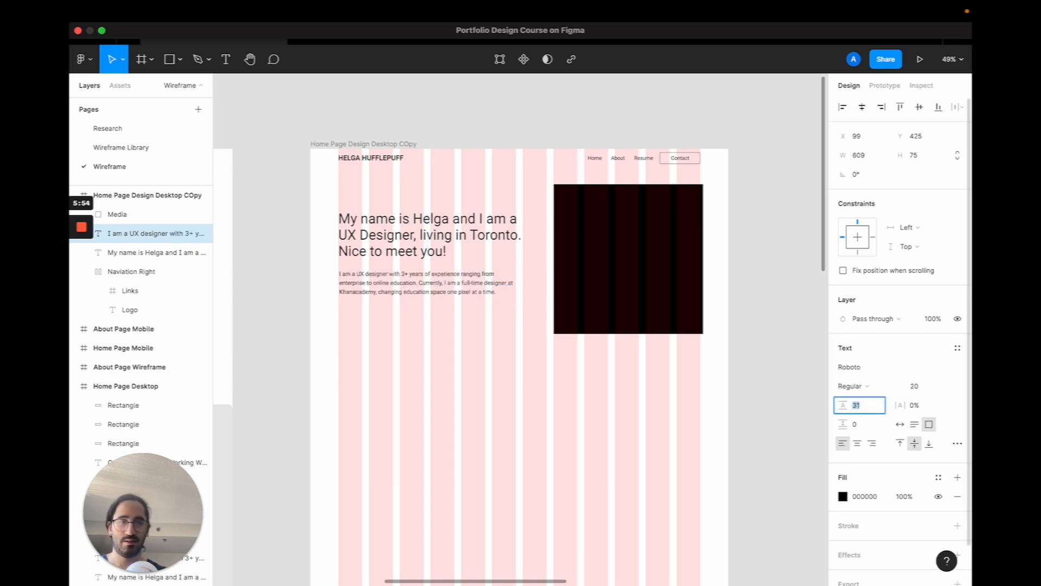
key("Down")
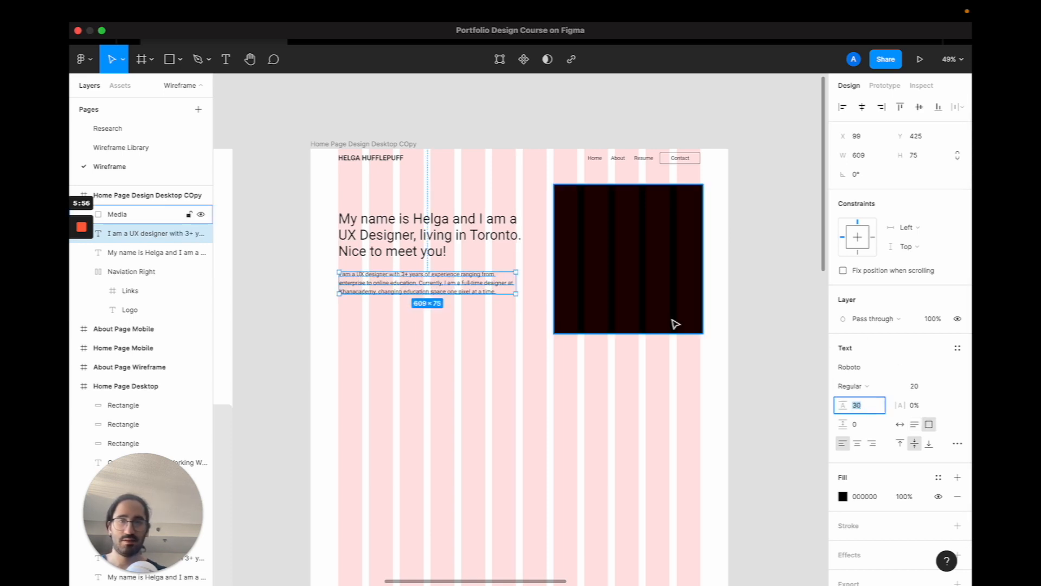
left_click(546, 337)
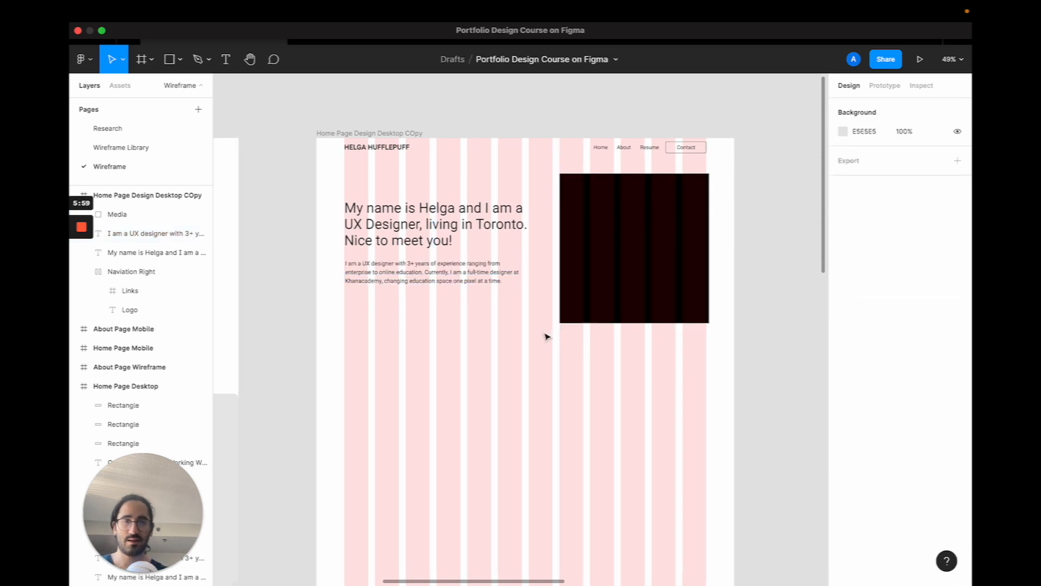
Widen the headline to about 718 and move it up level with the top of the media square
scroll(546, 337, "down", 4)
left_click(506, 256)
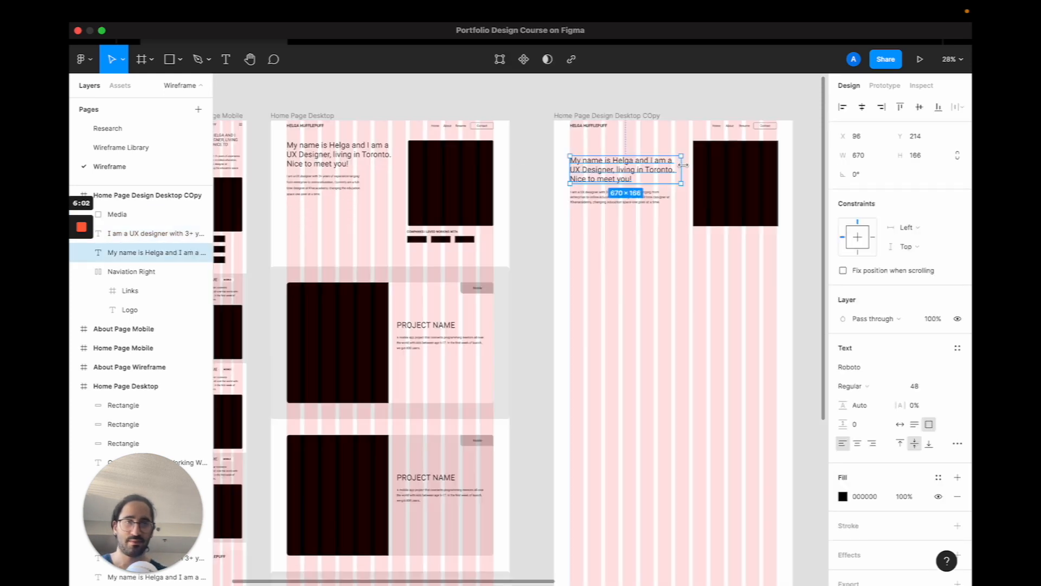
left_click_drag(683, 165, 689, 165)
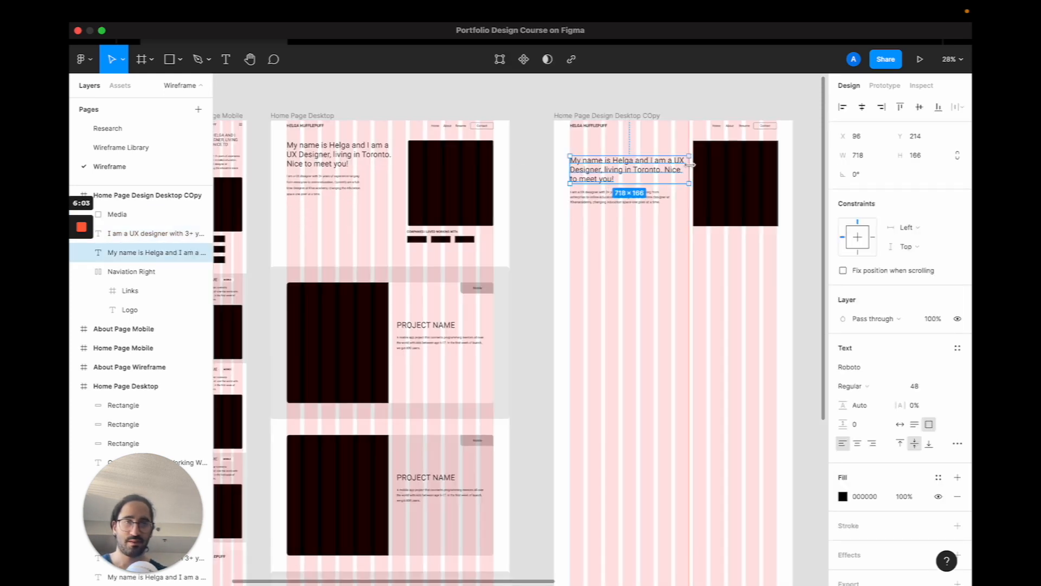
left_click(618, 214)
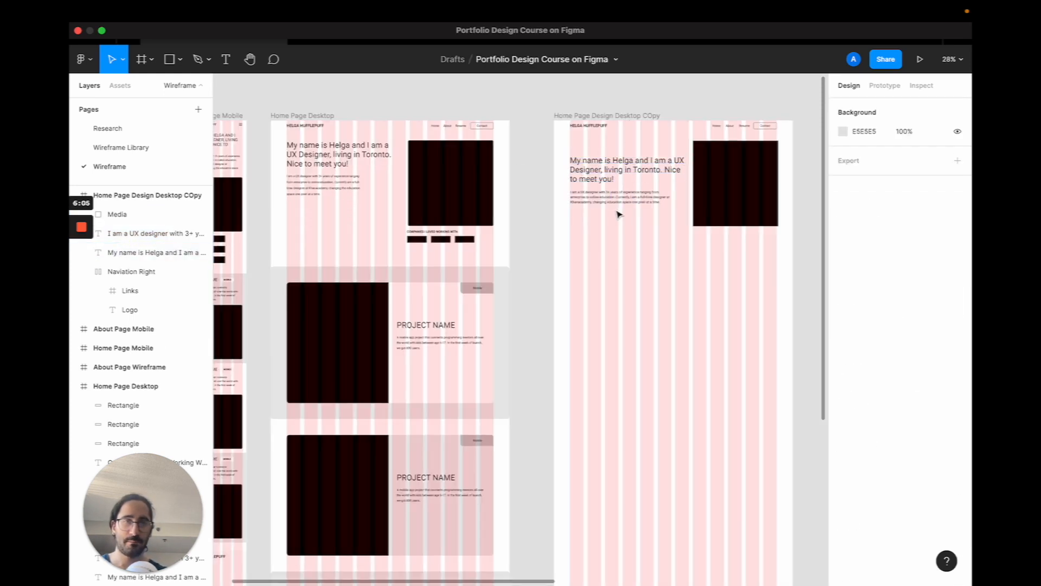
left_click(617, 164)
left_click_drag(617, 164, 617, 149)
Move the bio paragraph up to about Y 342 beneath the headline and set its font size to 24
left_click(607, 195)
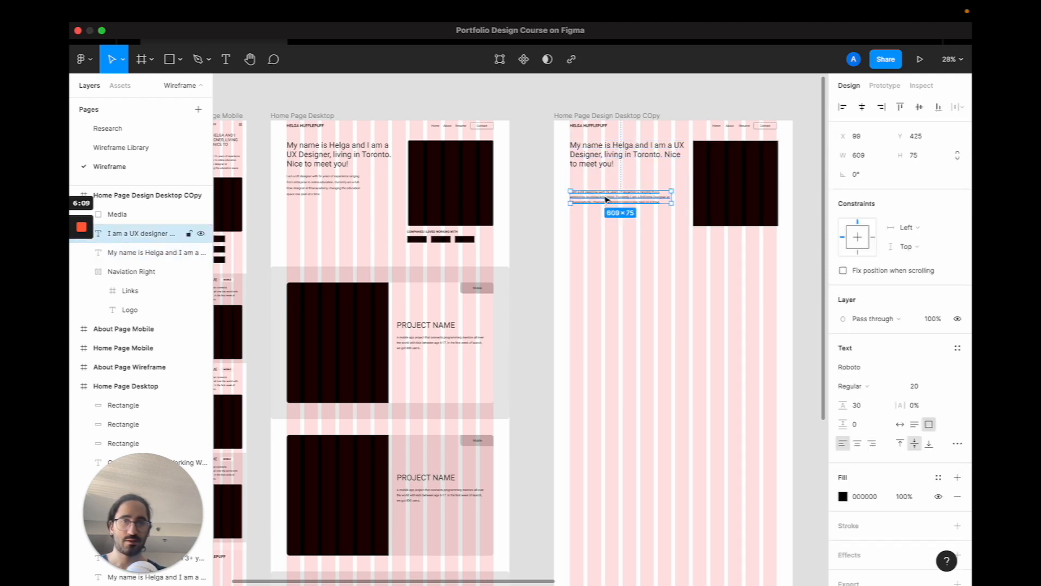
left_click_drag(606, 196, 606, 186)
left_click(921, 386)
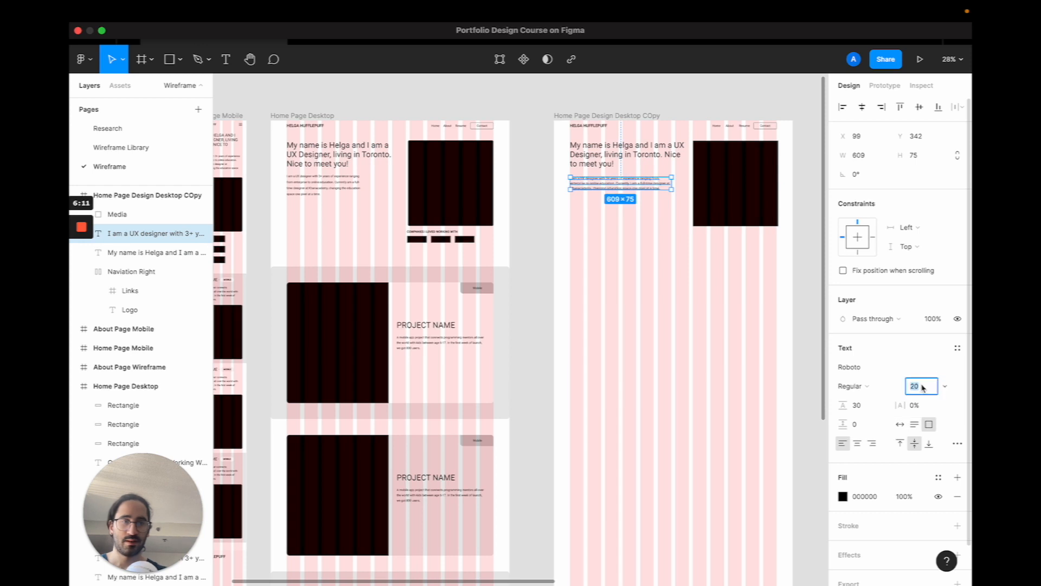
type("24")
key("Return")
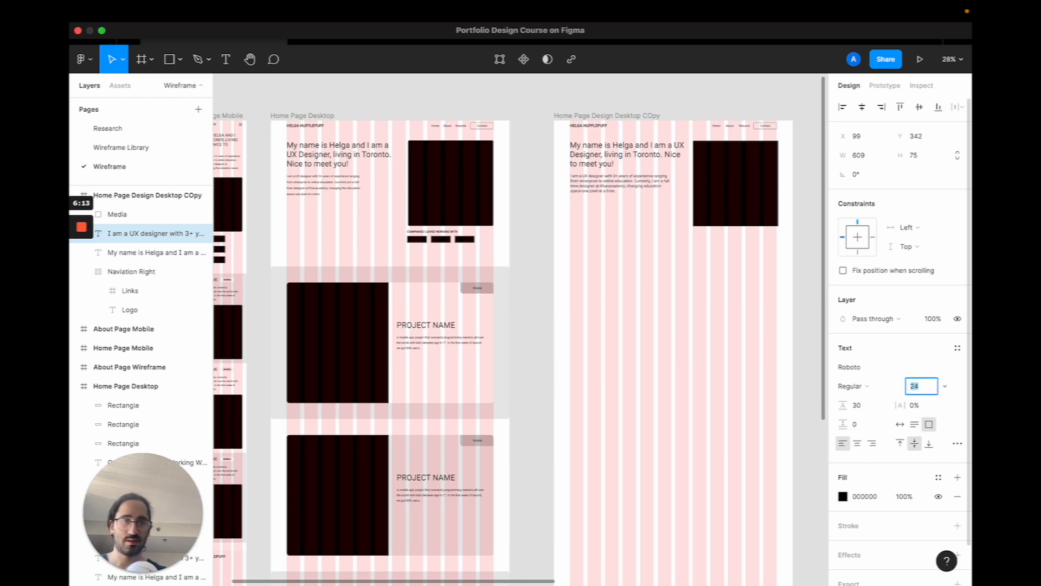
Try larger line heights on the bio paragraph and settle on 36
left_click(884, 406)
type("34")
key("Return")
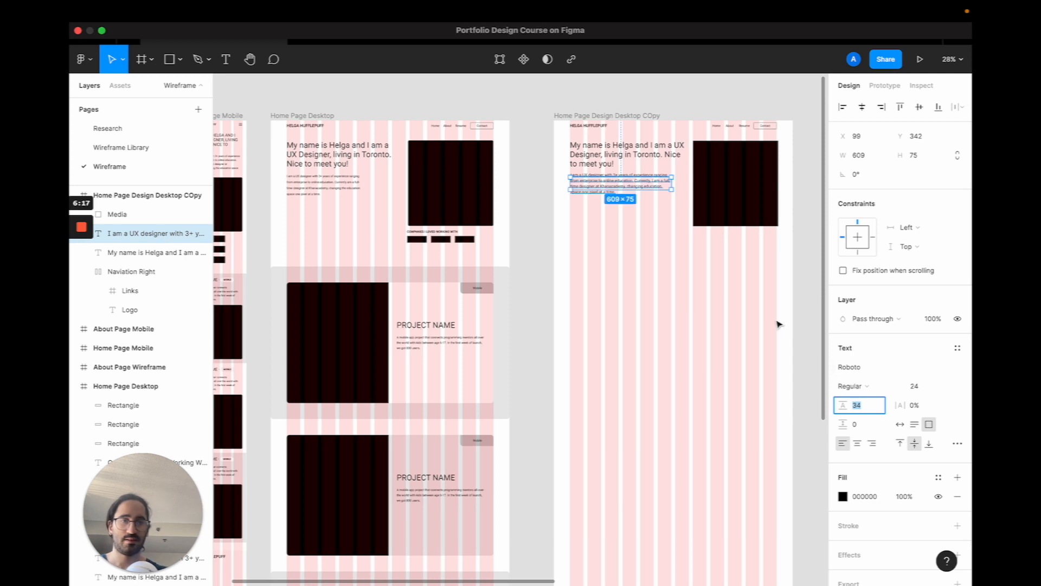
type("37")
key("Return")
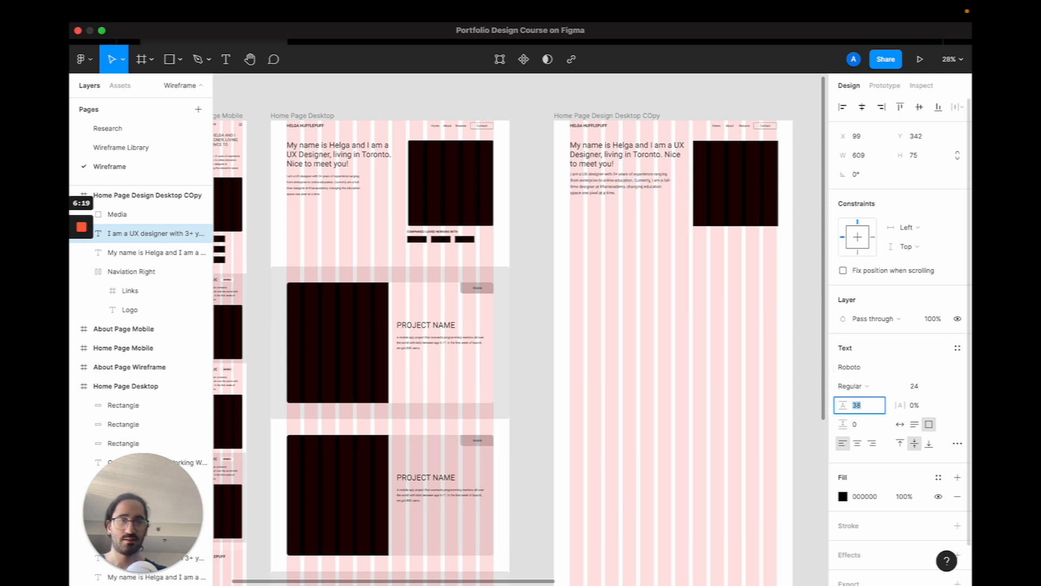
type("36")
key("Return")
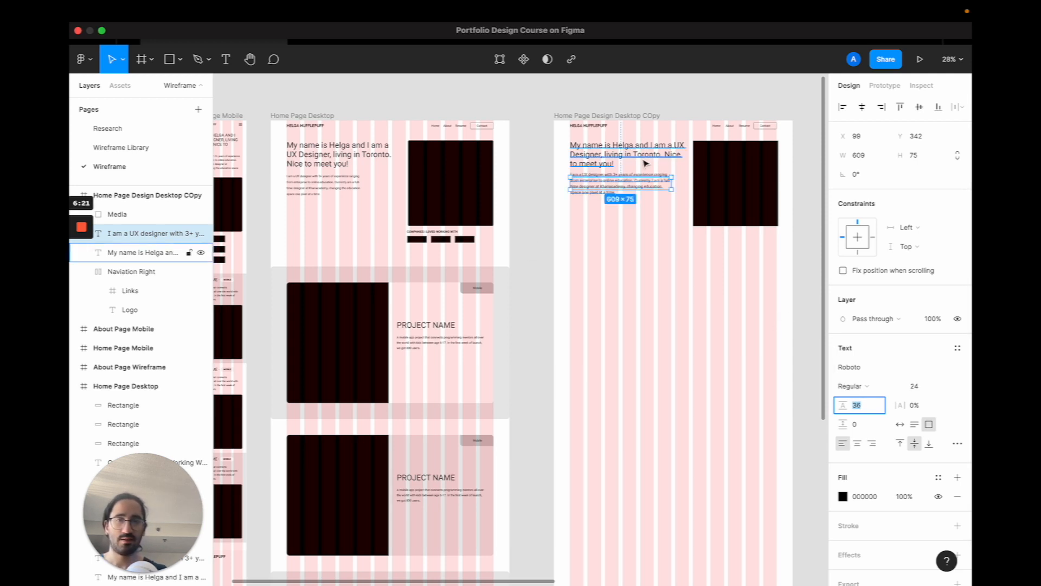
Fit the bio paragraph's box height to its text and place it at about Y 346, leaving a gap under the headline
scroll(640, 160, "up", 5)
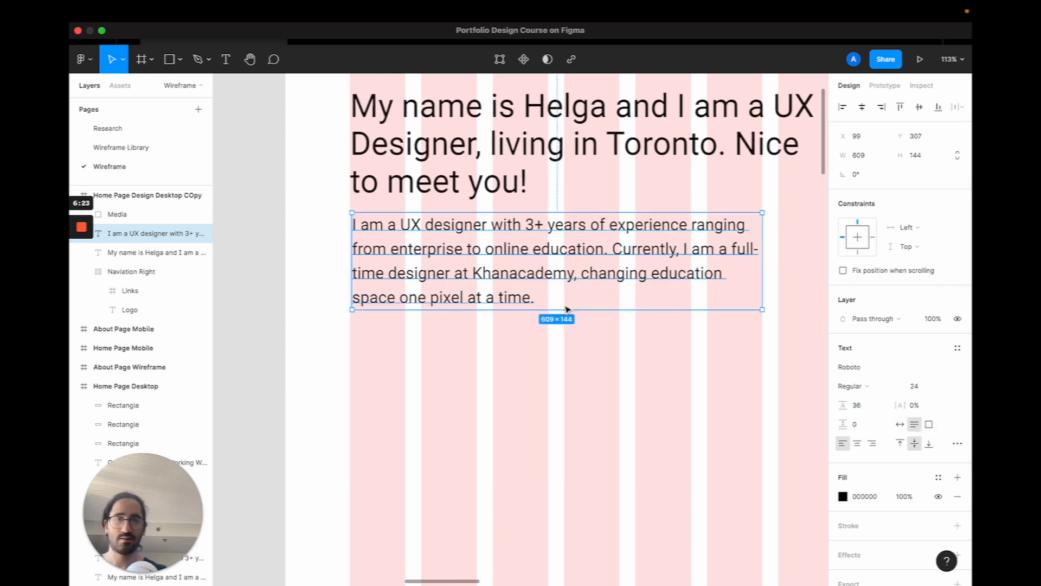
left_click(552, 386)
scroll(552, 386, "down", 5)
left_click(539, 350)
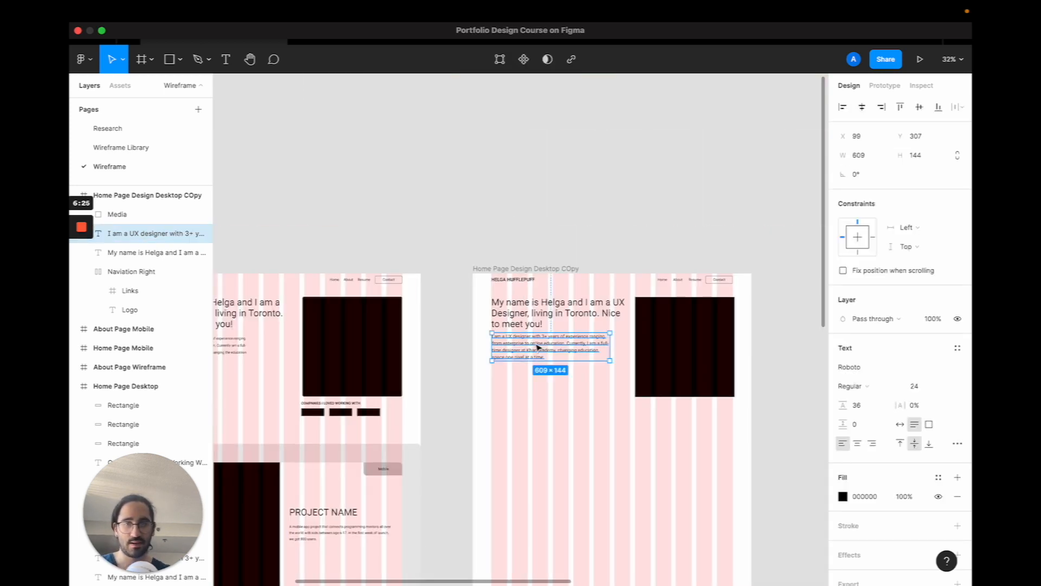
left_click_drag(537, 349, 537, 352)
scroll(536, 350, "down", 1)
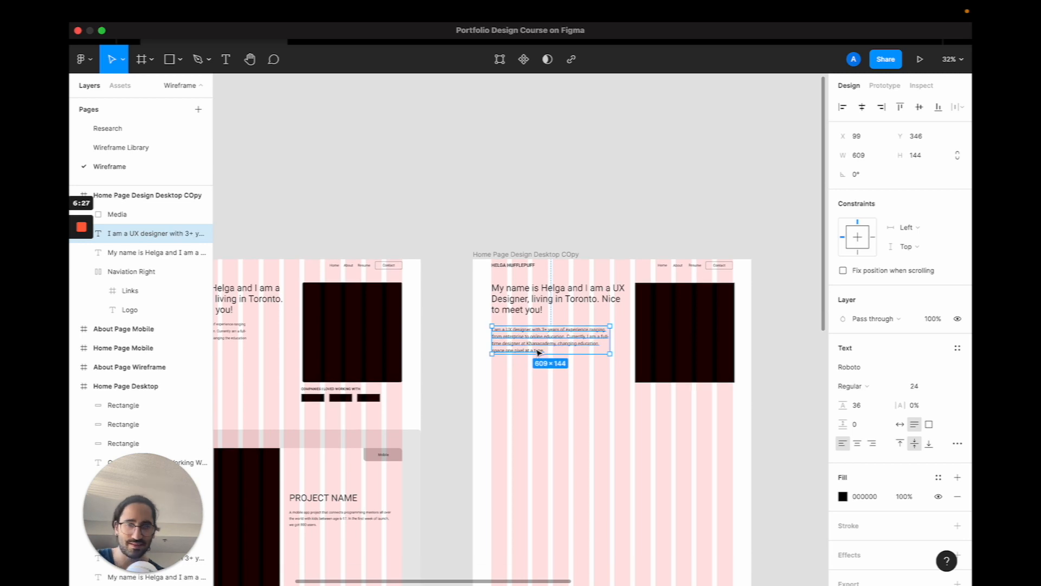
scroll(539, 351, "down", 1)
scroll(539, 352, "right", 1)
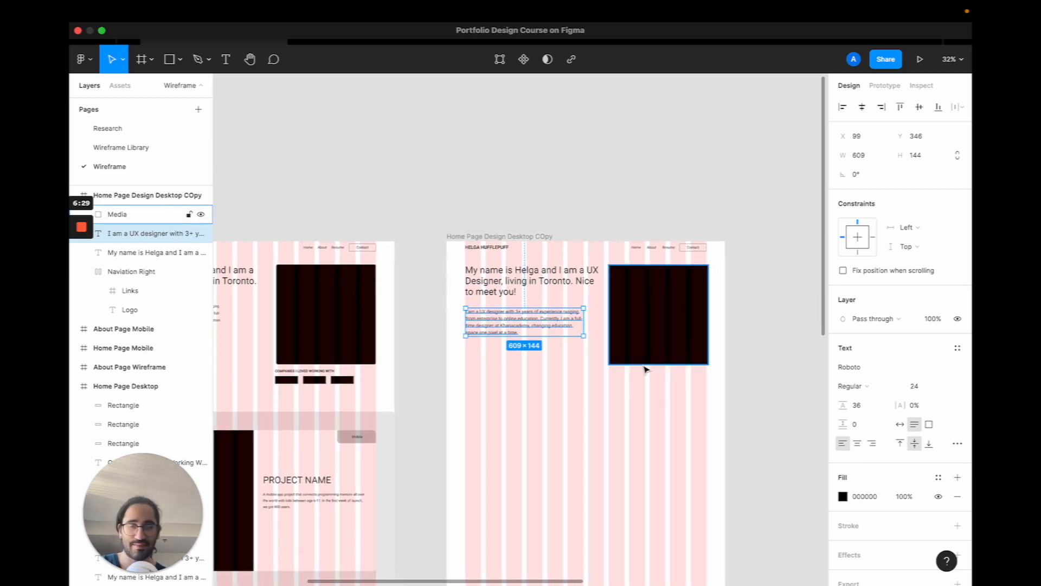
Duplicate the bio paragraph and place the copy just beneath the media square at about X 831, Y 676
left_click_drag(518, 333, 594, 391)
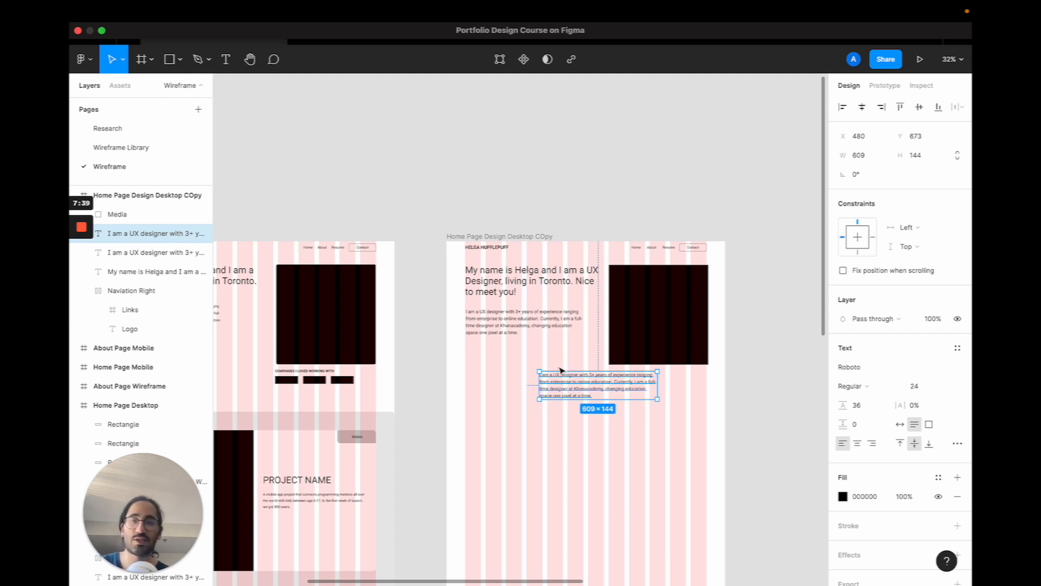
left_click_drag(577, 391, 643, 388)
scroll(643, 388, "up", 5)
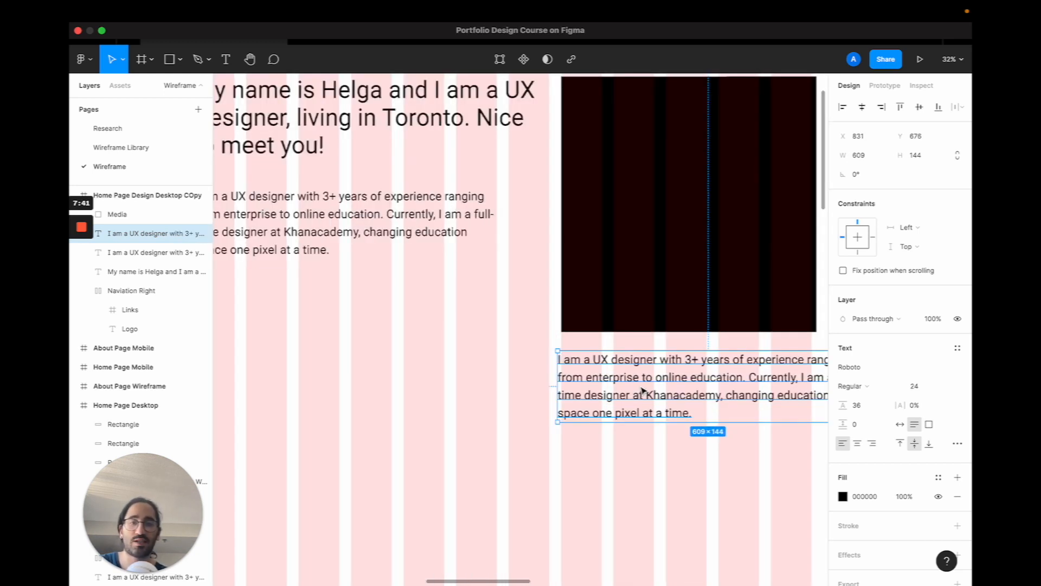
Replace the duplicated paragraph's text beneath the media square with "Companies I loved working with"
double_click(643, 391)
scroll(643, 390, "down", 3)
scroll(643, 390, "up", 4)
scroll(643, 390, "left", 6)
scroll(643, 390, "down", 4)
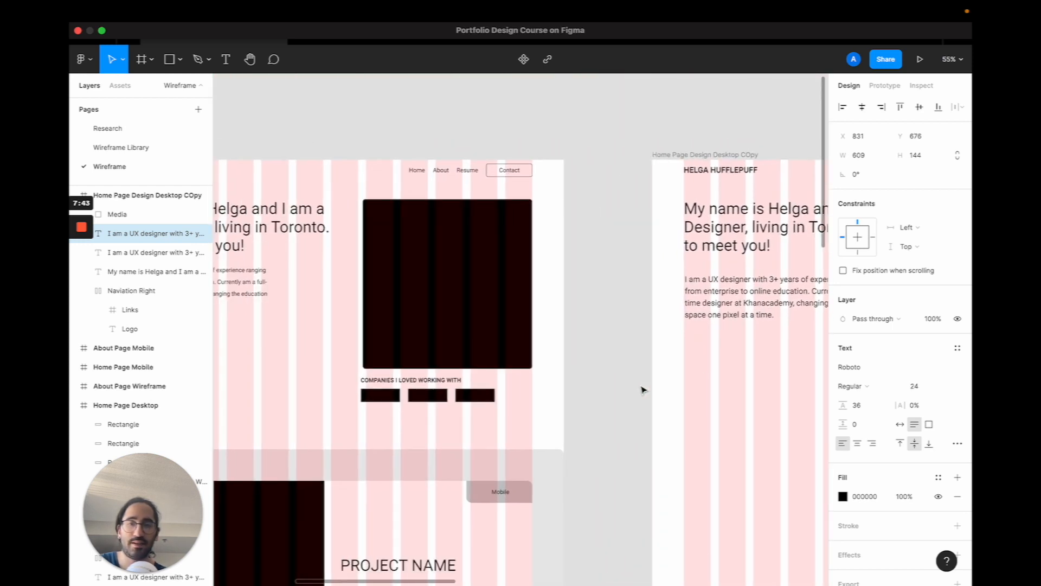
type("Companies I love")
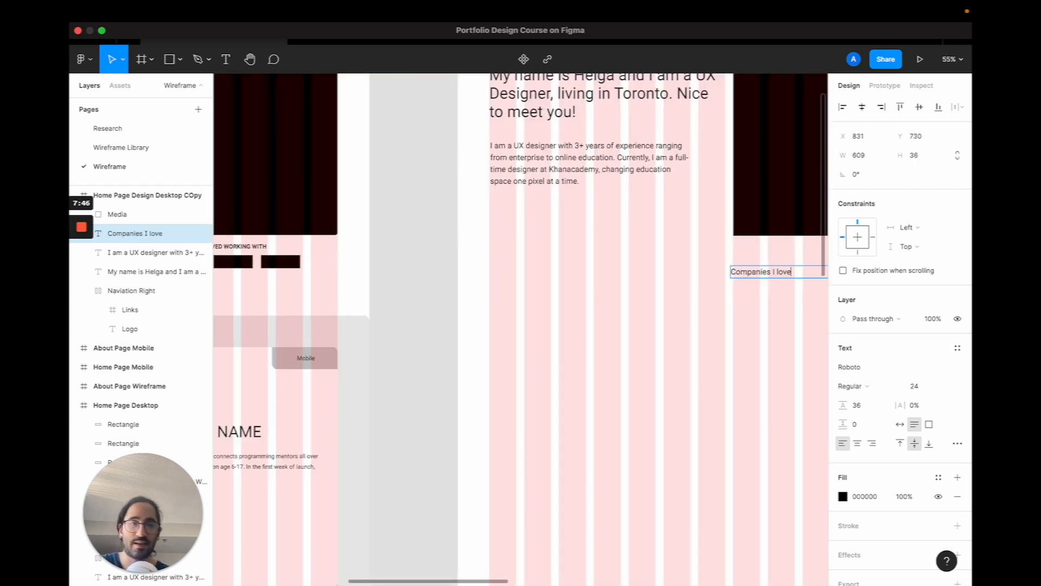
type("d working with")
key("Escape")
Switch the companies caption to auto width and align it with the media square's left edge at X 838
scroll(595, 437, "right", 4)
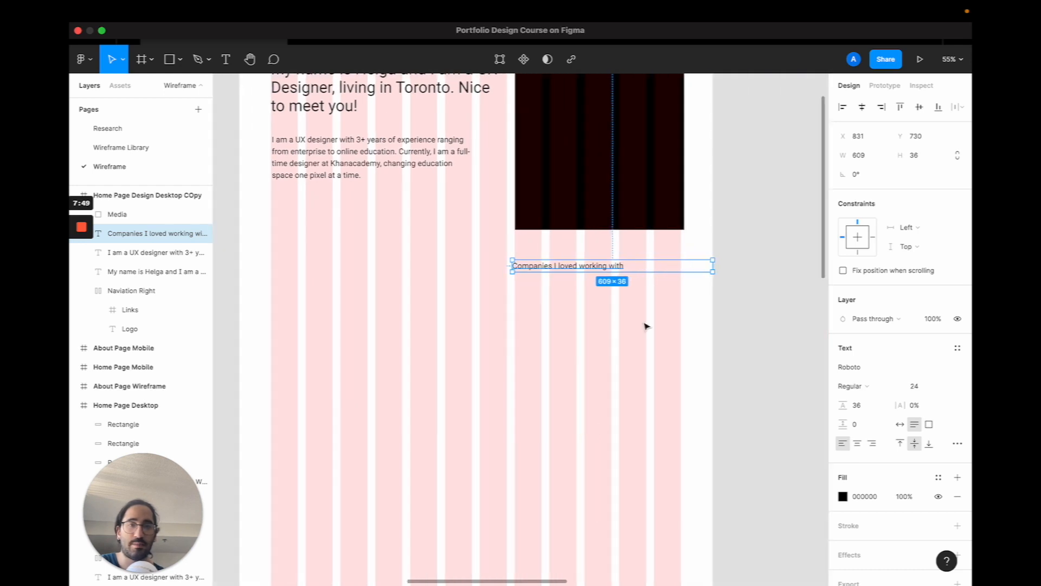
left_click(899, 424)
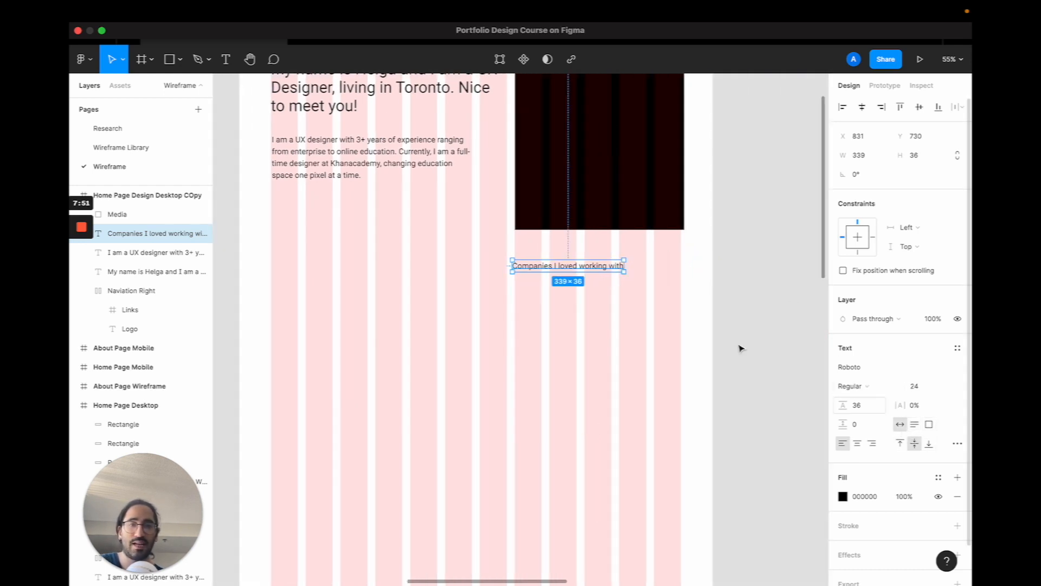
left_click_drag(595, 275, 597, 260)
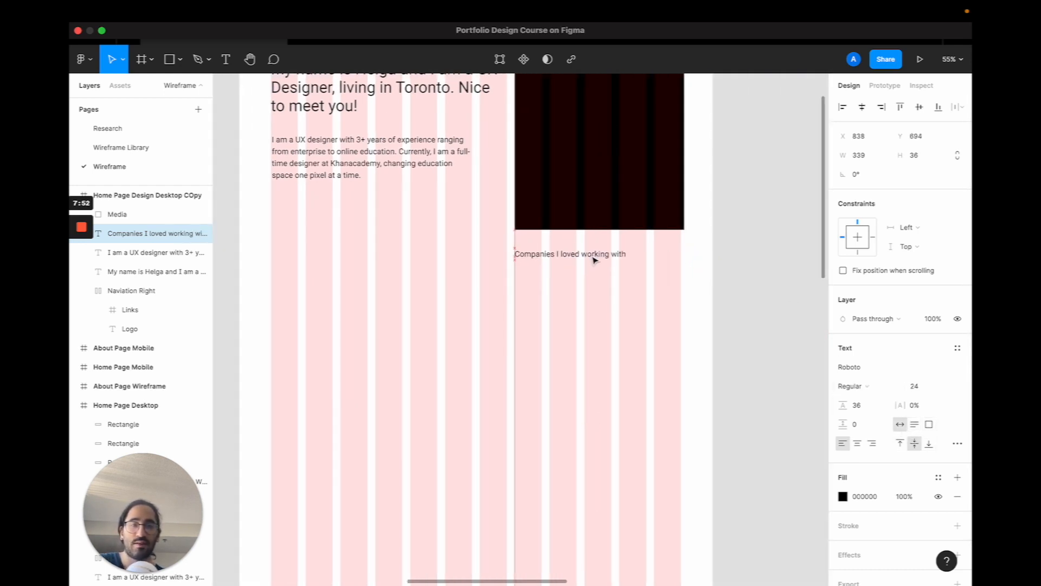
Make the companies caption uppercase and bold, and move it up close beneath the media square to Y 663
left_click(957, 443)
left_click(757, 507)
key("super+b")
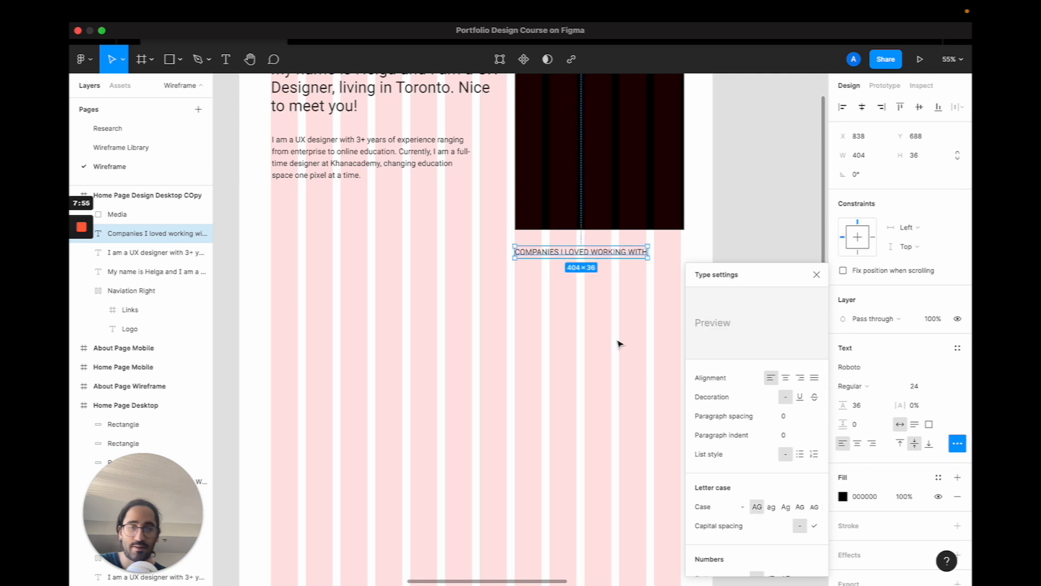
left_click(618, 343)
scroll(562, 274, "down", 5)
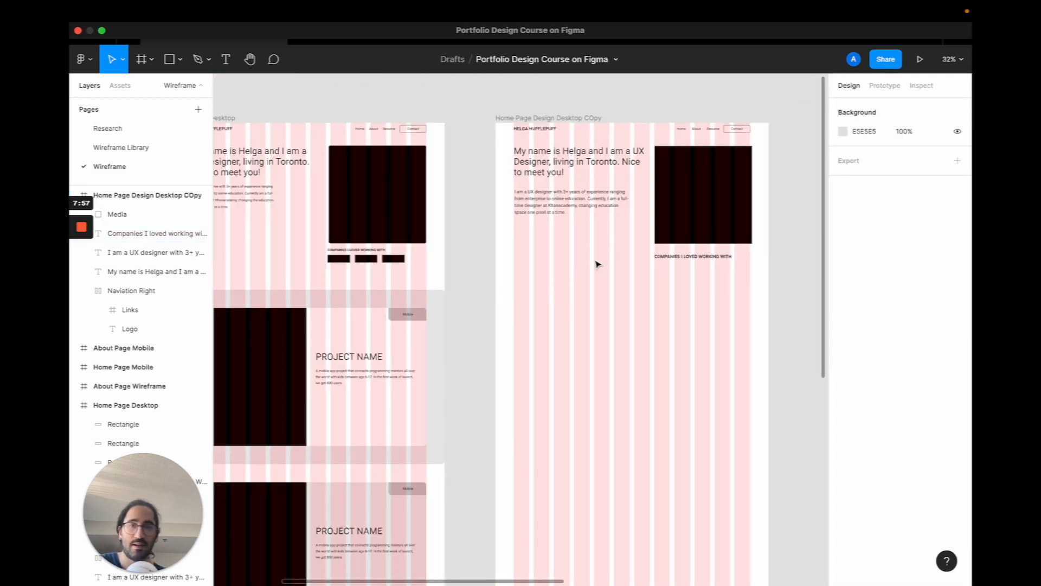
left_click(676, 264)
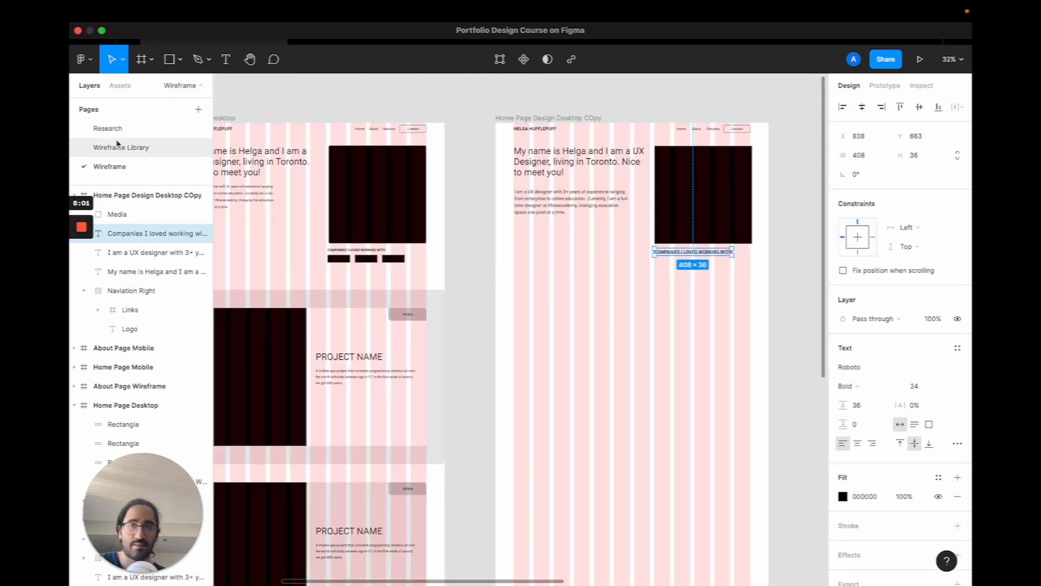
Copy a single 120 × 40 logo rectangle from The Publication section on the Wireframe Library page
left_click(157, 146)
scroll(648, 247, "up", 10)
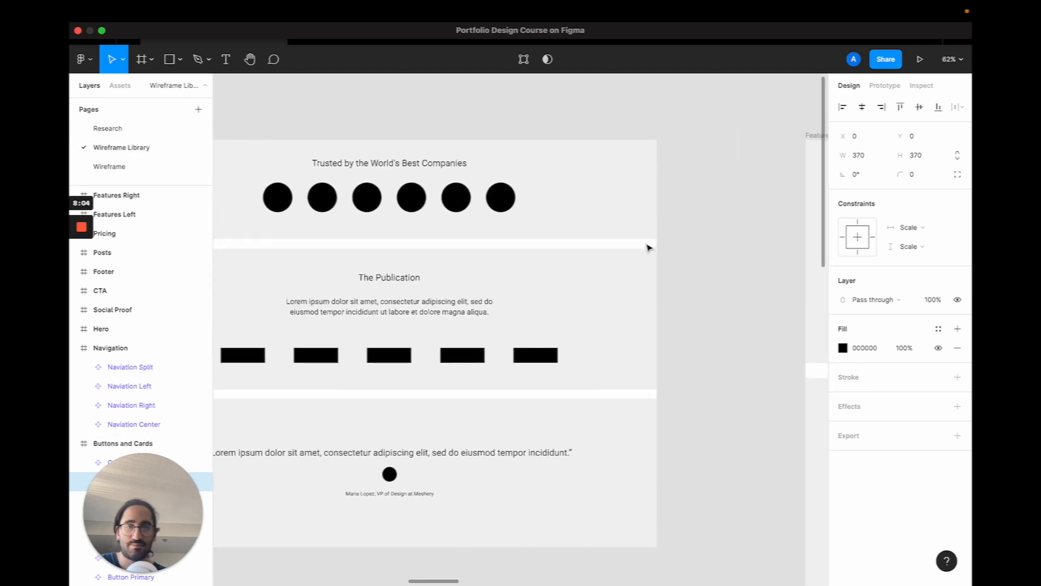
double_click(520, 345)
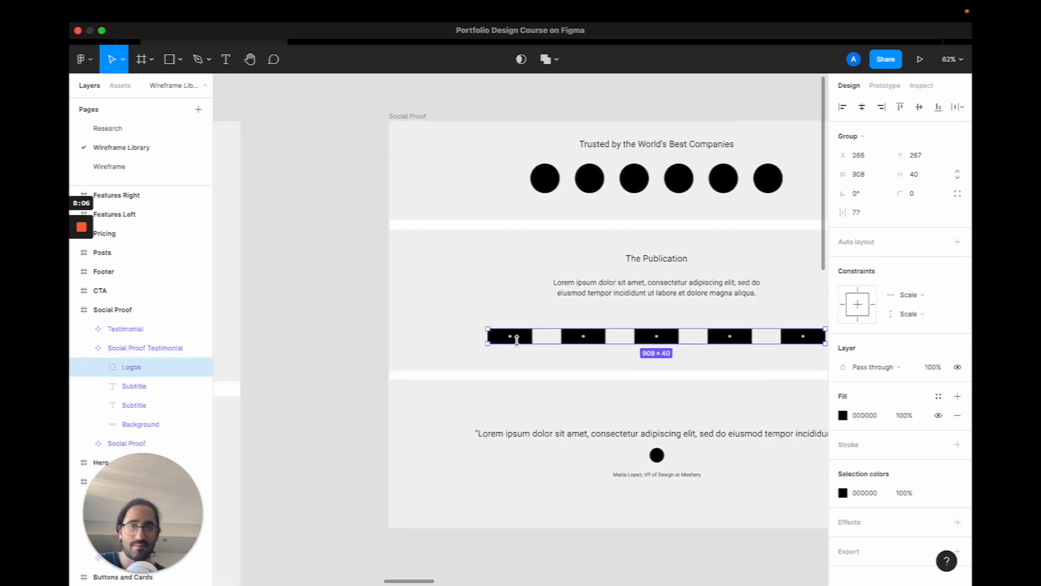
double_click(524, 339)
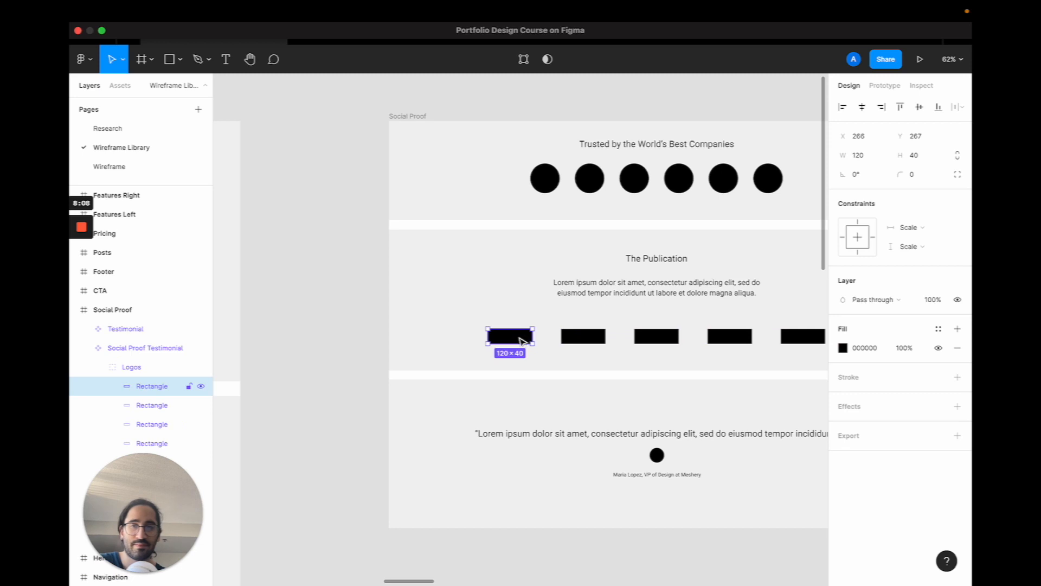
Paste the logo rectangle into the Home Page Design Desktop COpy frame and place it under the companies caption at X 836, Y 715
left_click(108, 166)
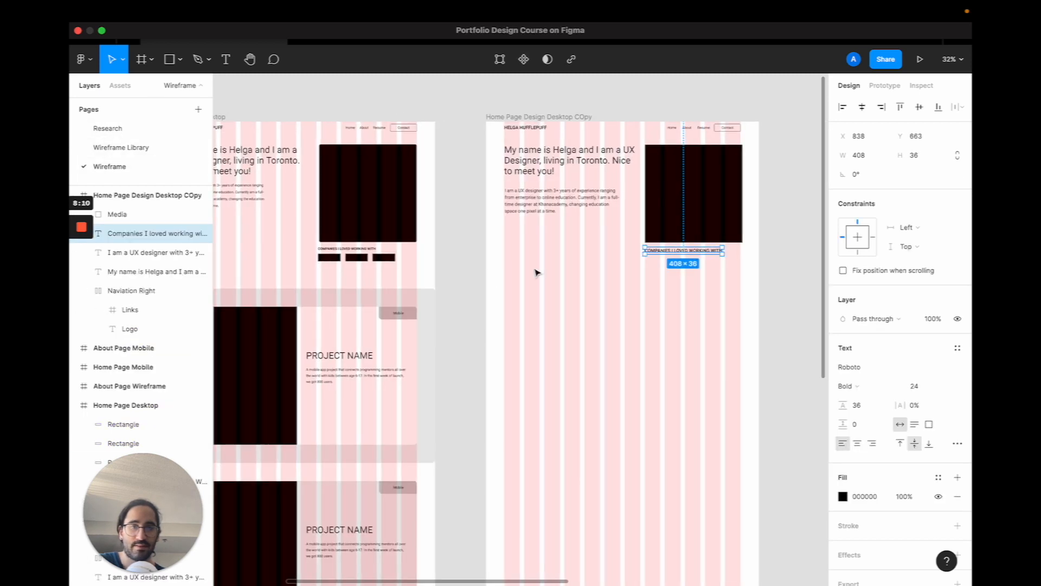
scroll(652, 235, "up", 5)
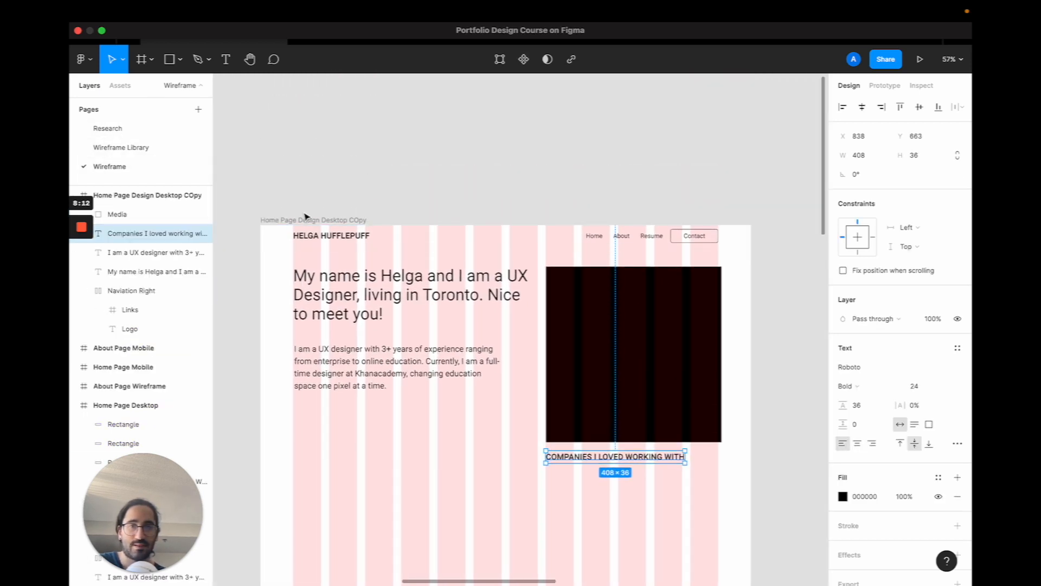
left_click(305, 218)
scroll(303, 217, "down", 2)
key("ctrl+v")
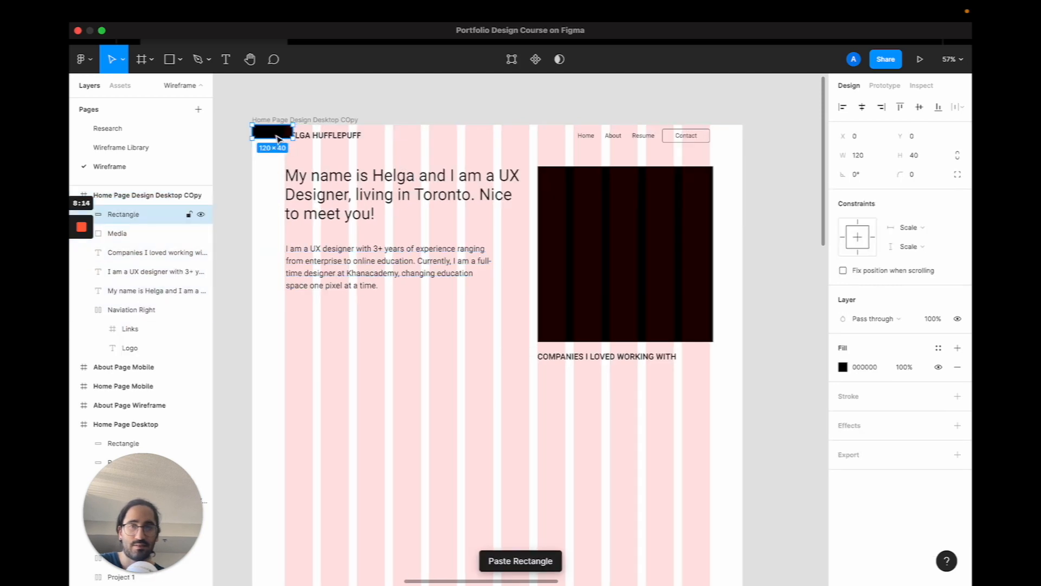
left_click_drag(276, 138, 562, 381)
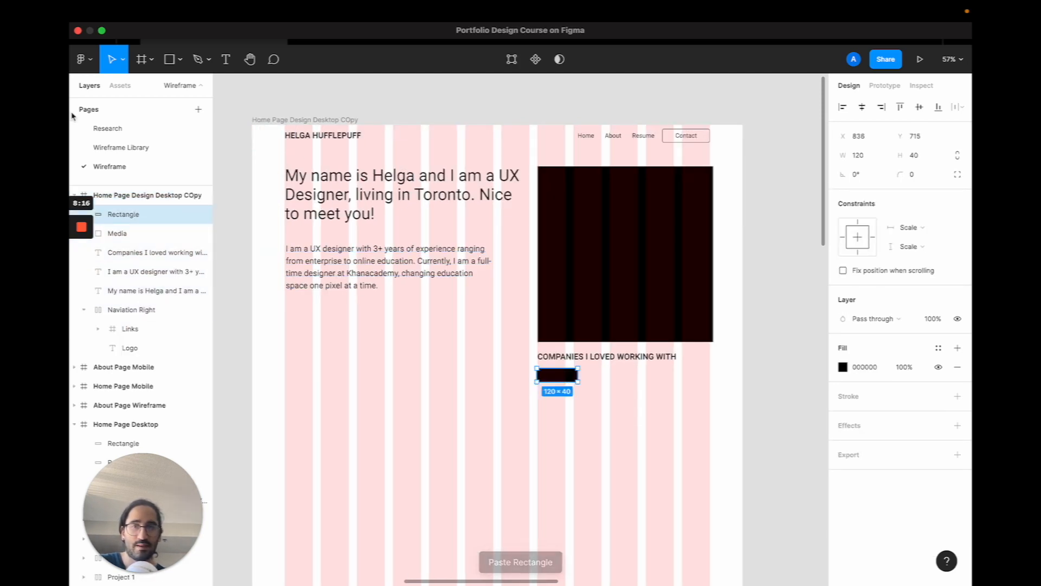
Rename the pasted rectangle layer as Company Logo
double_click(136, 219)
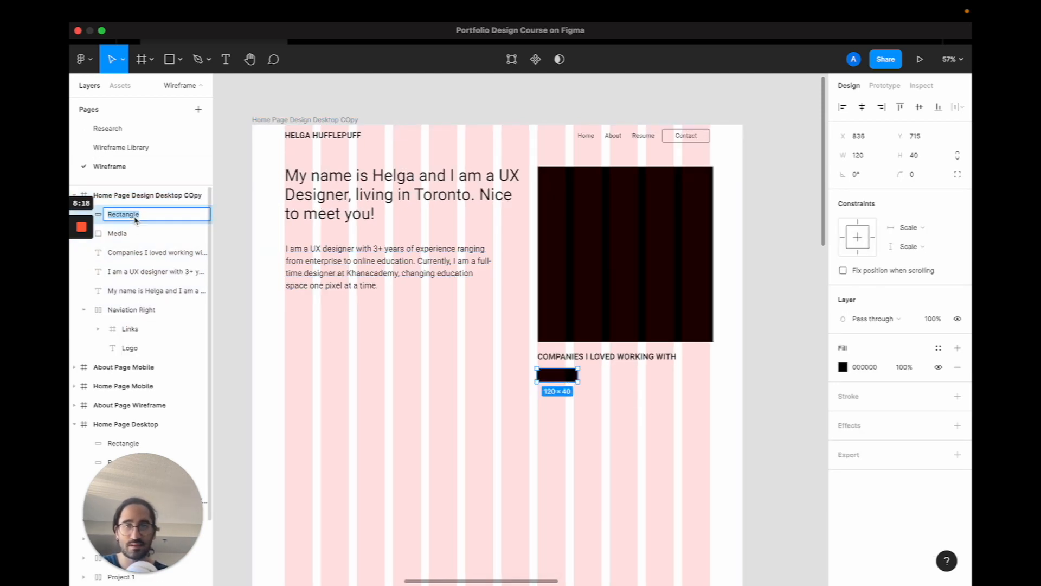
type("Company Logo")
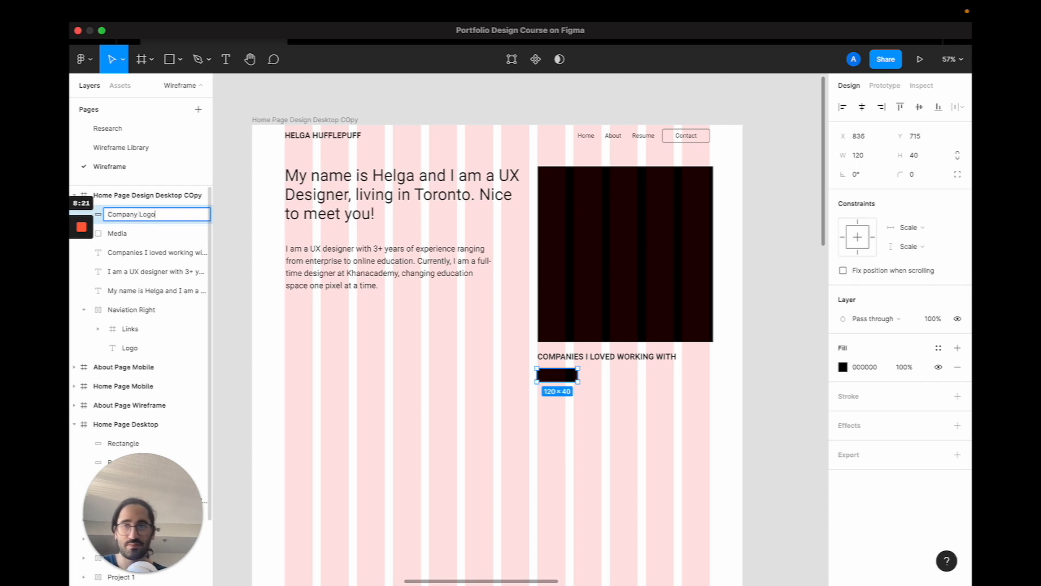
key("Return")
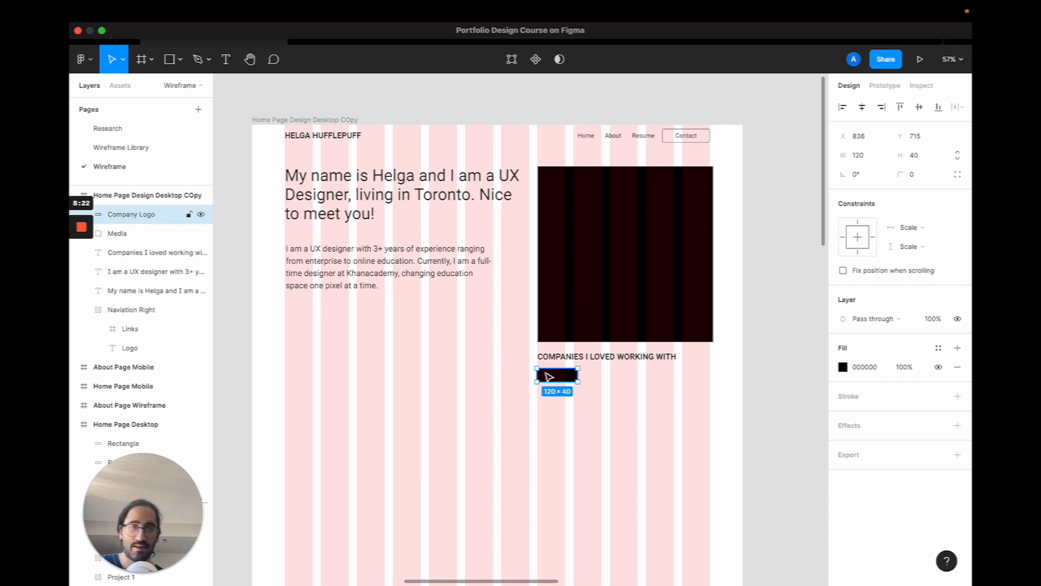
Duplicate the company logo twice in an evenly spaced row of three, with the first copy at X 980
scroll(548, 376, "up", 5)
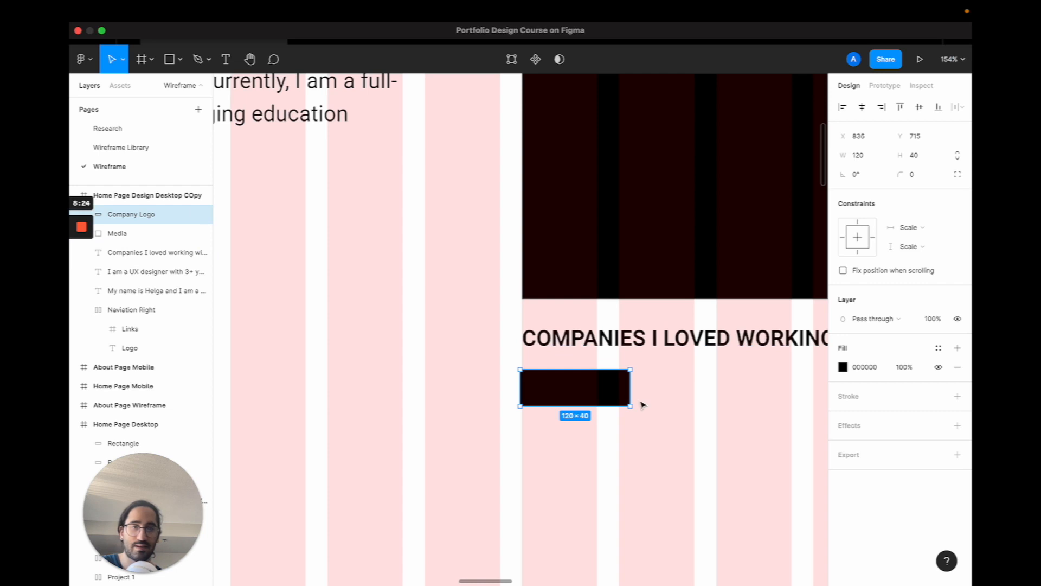
left_click_drag(593, 392, 723, 395)
left_click(858, 135)
type("980")
key("Return")
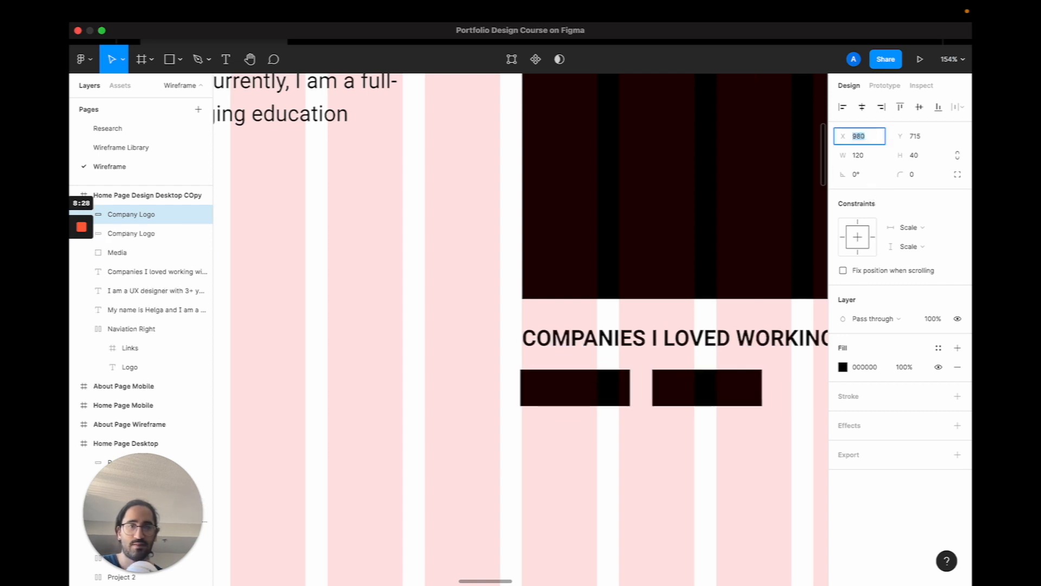
key("ctrl+d")
scroll(687, 371, "right", 2)
left_click(656, 442)
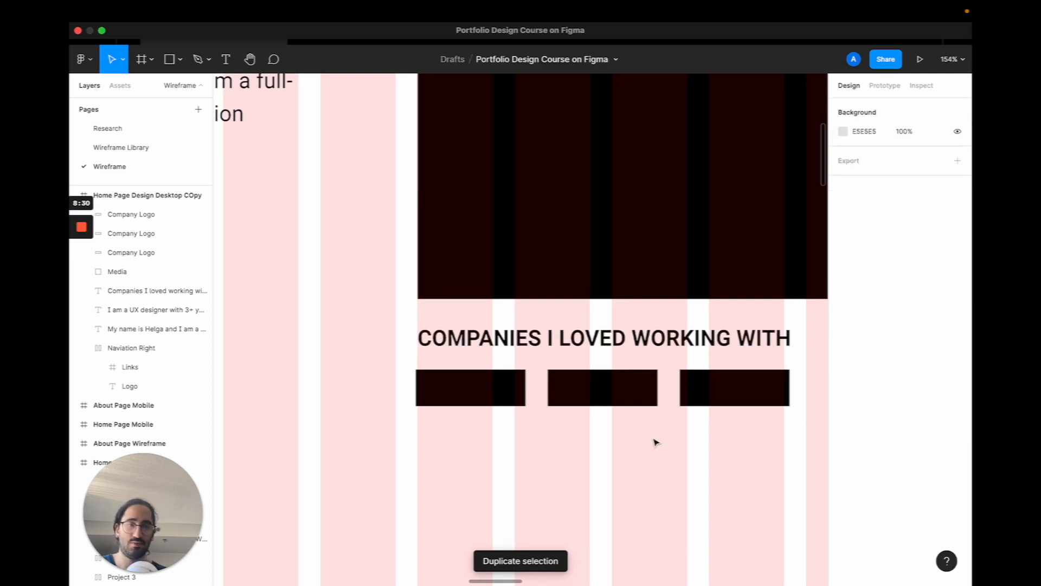
Select the Home Page Design Desktop COpy frame and hide the layout grids
scroll(655, 445, "down", 5)
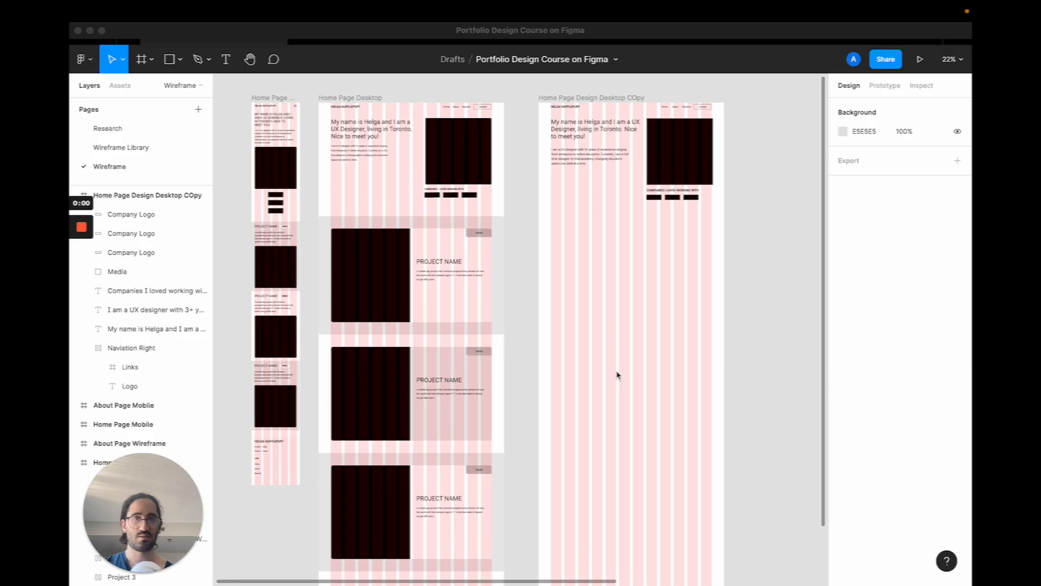
left_click(598, 98)
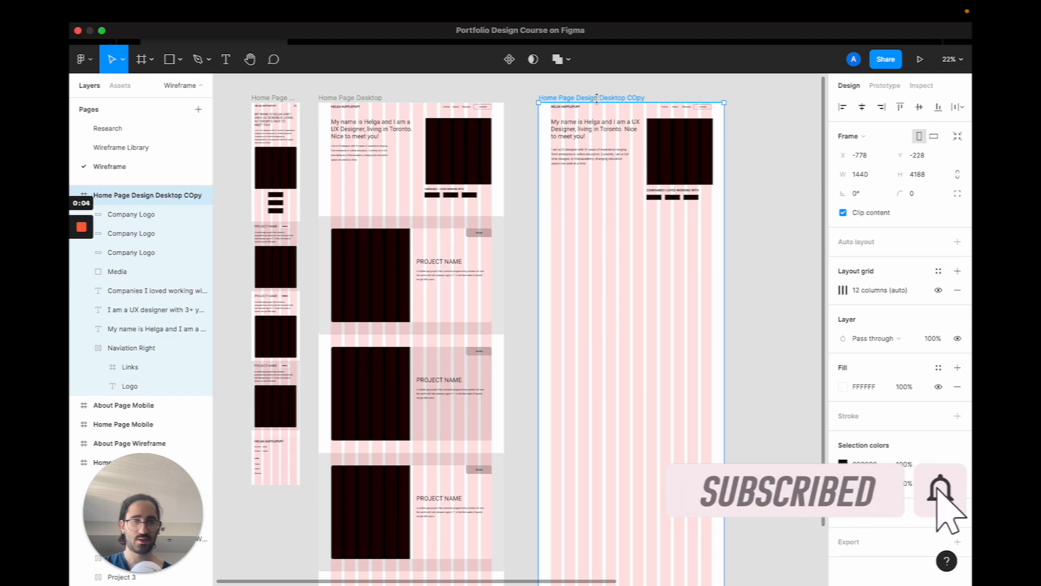
key("shift+0")
scroll(598, 103, "down", 5)
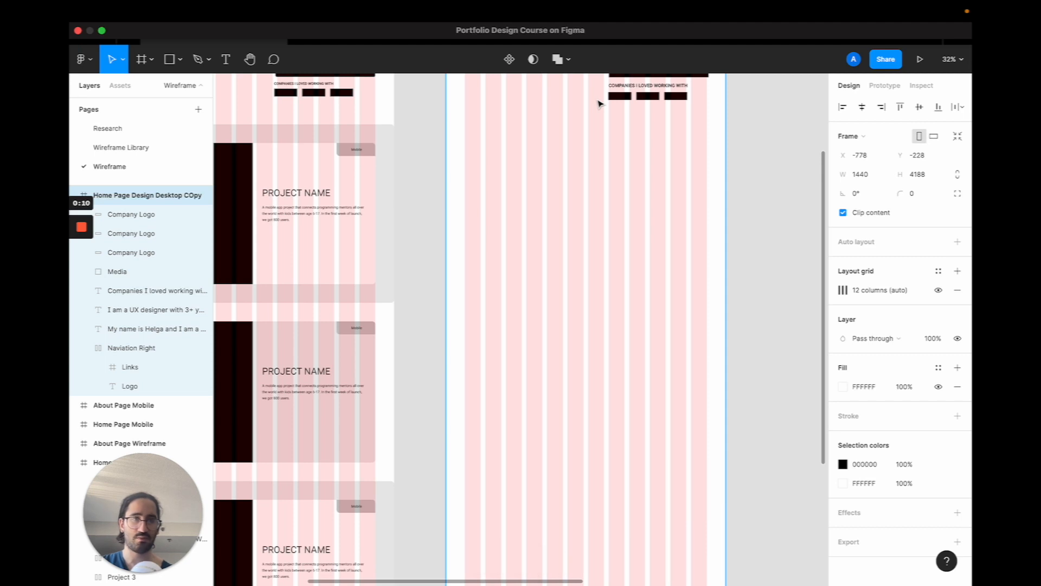
key("ctrl+g")
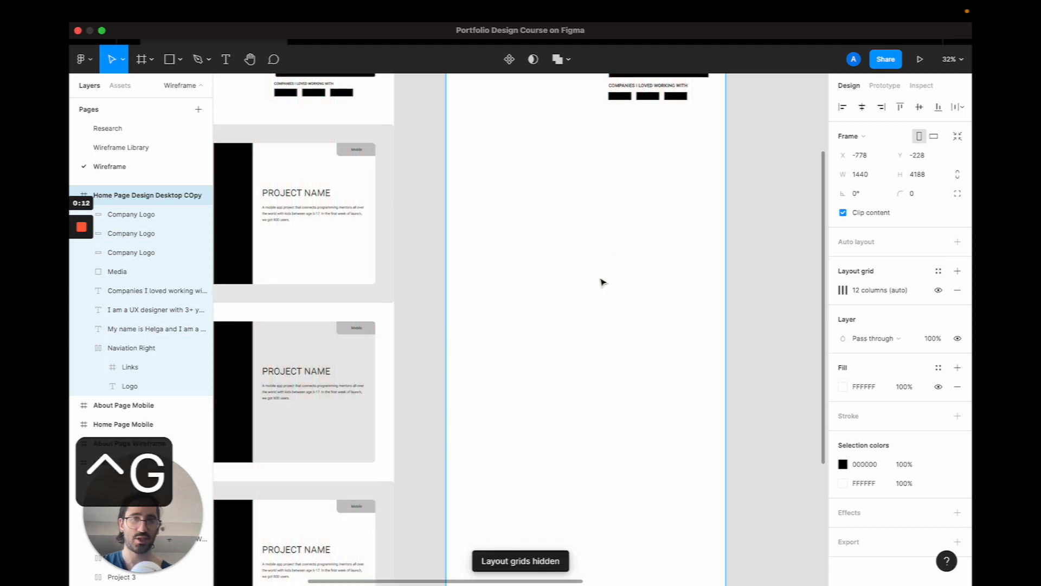
Draw a frame of about 1293 × 767 beneath the hero for the first project card
scroll(591, 317, "up", 3)
key("f")
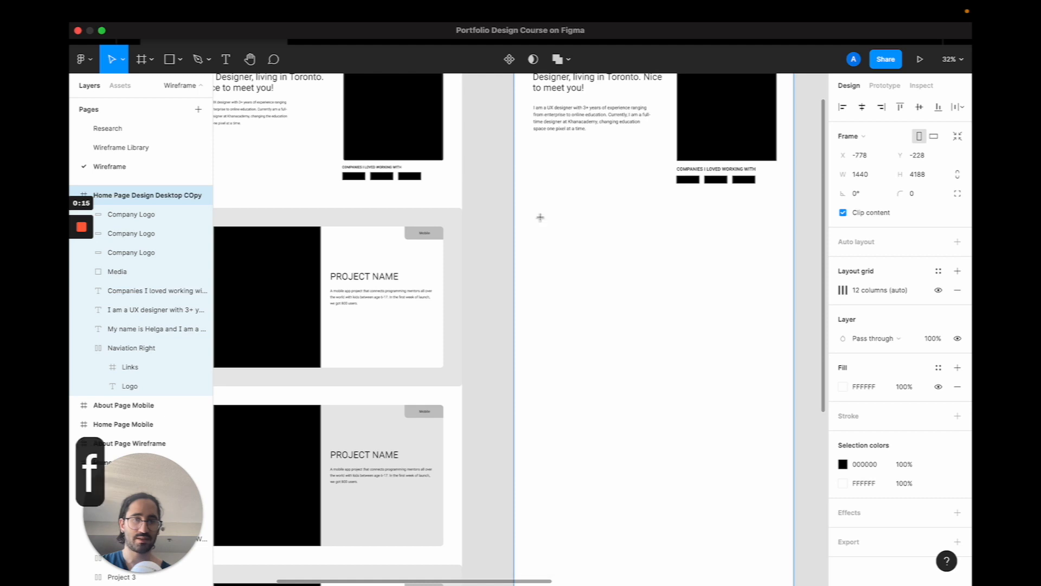
left_click_drag(529, 207, 781, 360)
Duplicate the hero's media square into the new project frame, at about X 184, Y 88
scroll(488, 257, "up", 2)
scroll(488, 258, "left", 2)
left_click(746, 144)
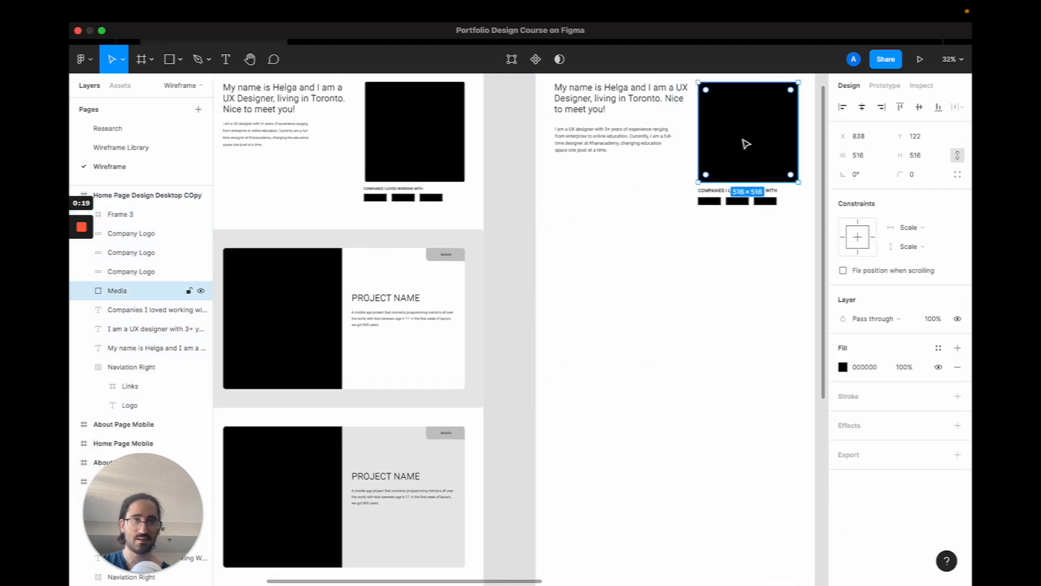
key("super+c")
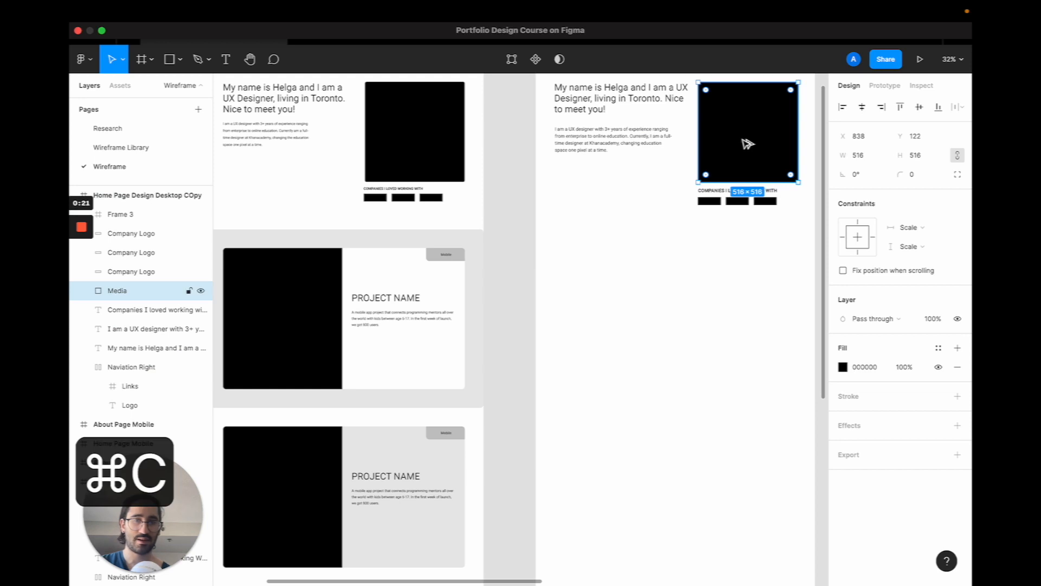
left_click_drag(746, 144, 633, 307)
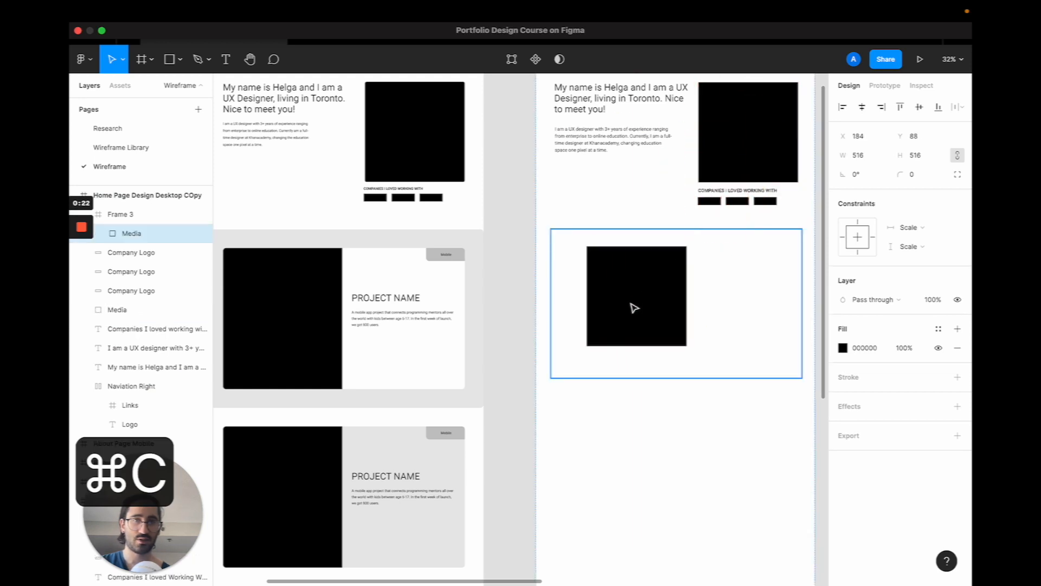
Rename the new frame beneath the hero as Project-Desktop-Card
left_click(738, 308)
double_click(129, 219)
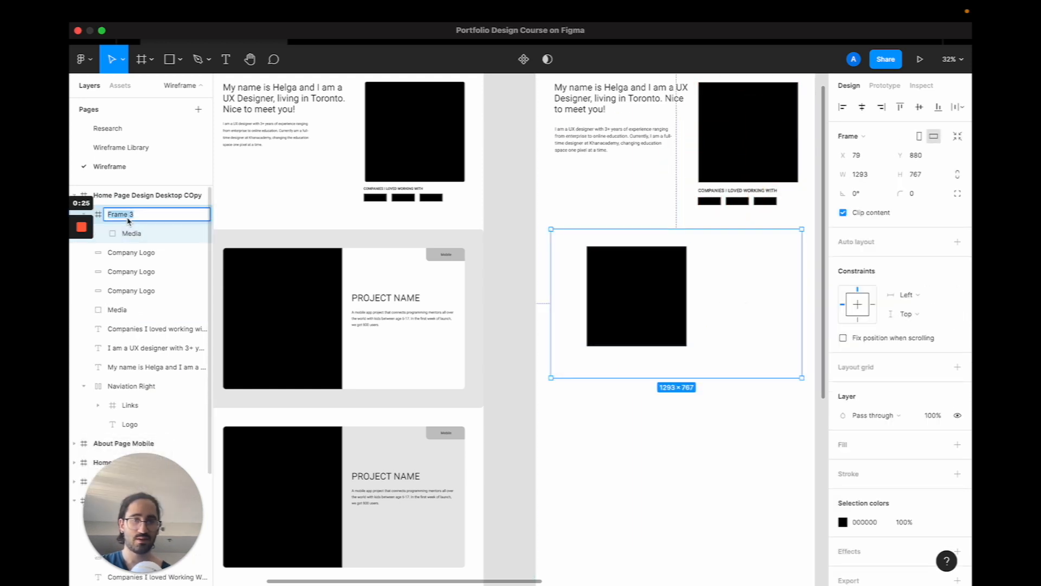
type("Project")
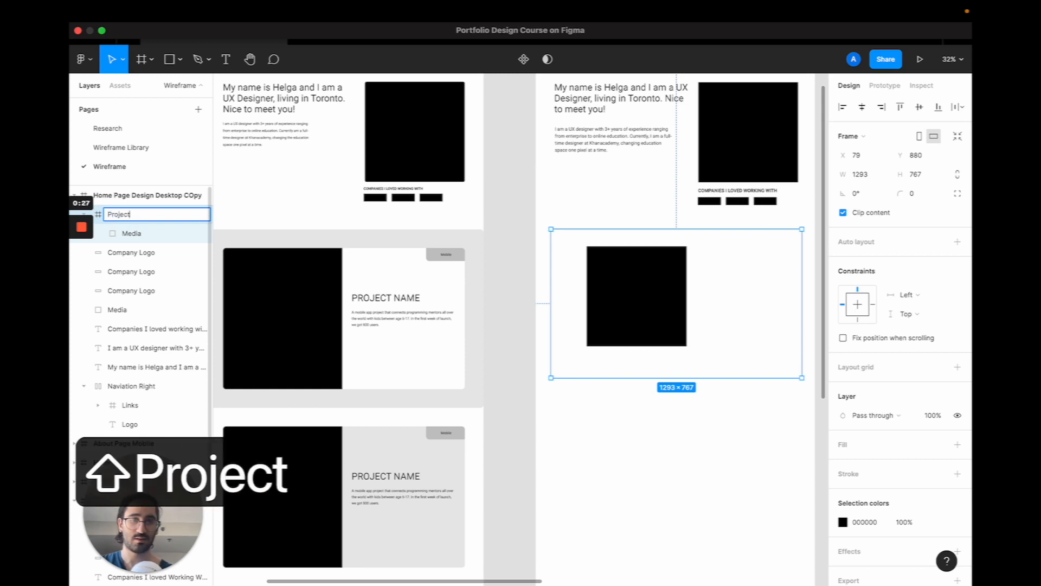
type(" Deskt")
key("BackSpace")
key("BackSpace")
key("BackSpace")
key("BackSpace")
key("BackSpace")
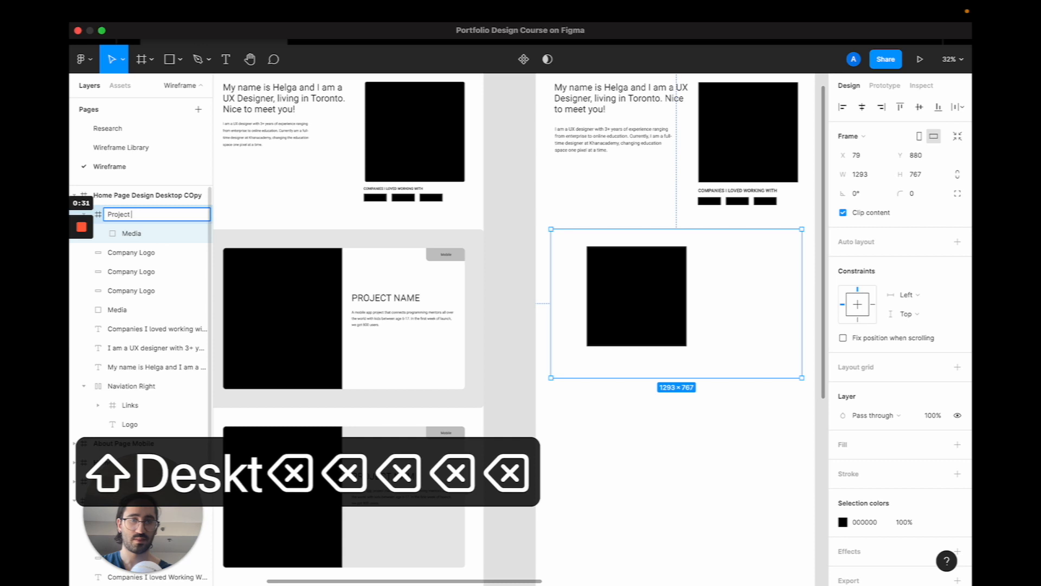
key("BackSpace")
type("-Desktop")
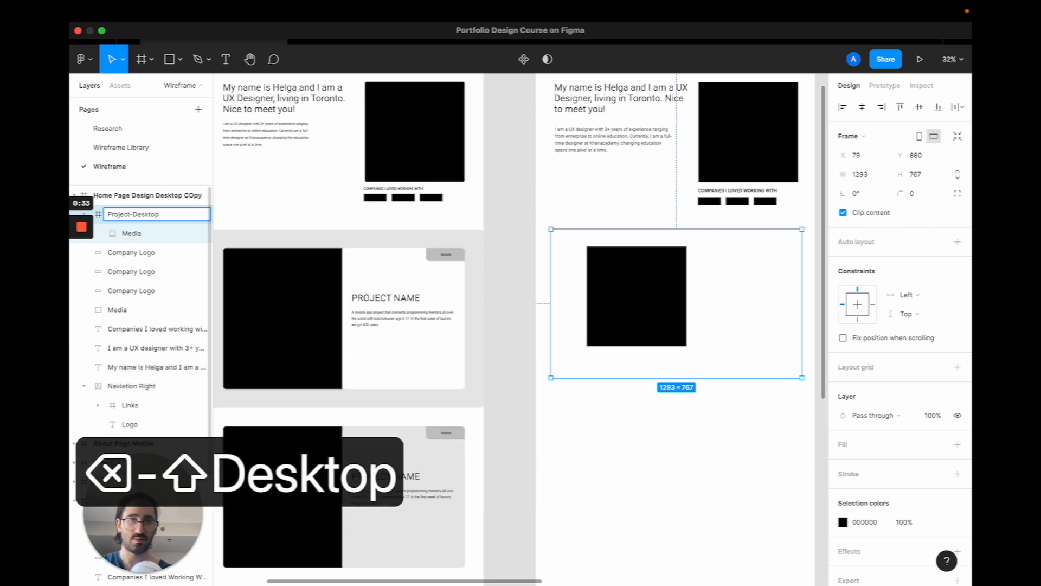
type("-Card")
key("Return")
scroll(620, 343, "up", 5)
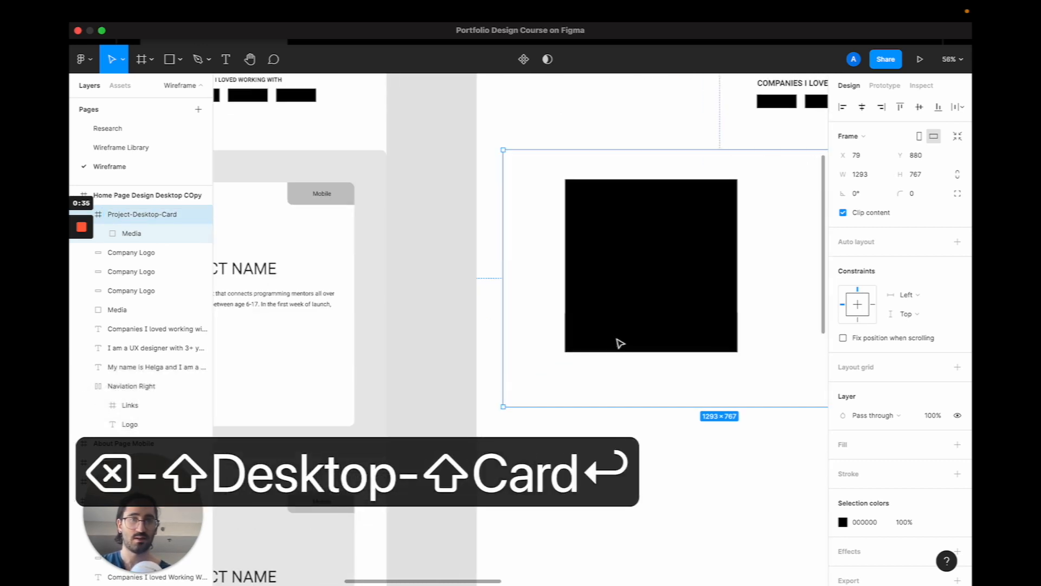
scroll(618, 331, "down", 5)
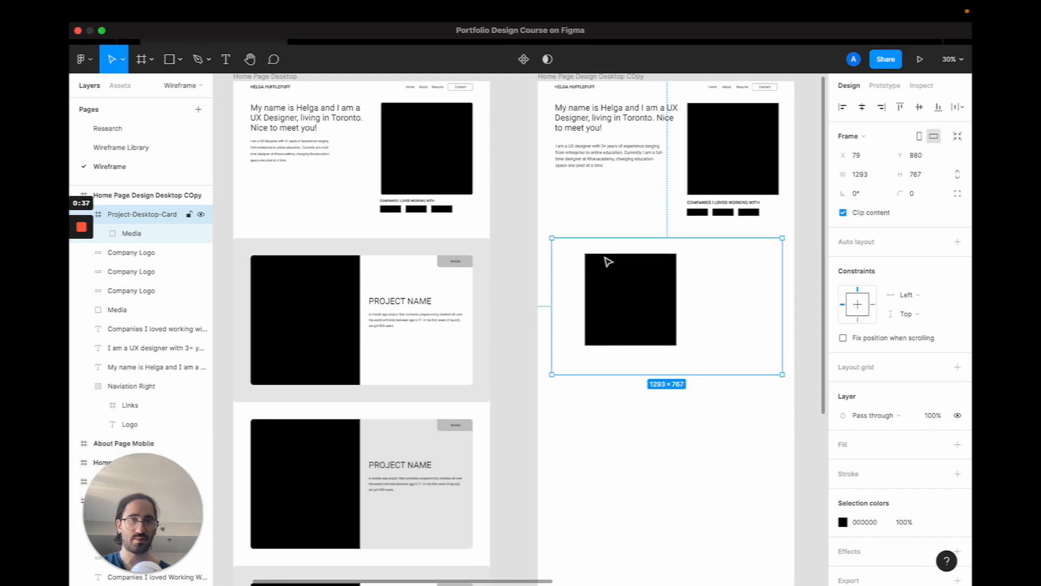
Show the layout grids and fit the project card frame's sides to the columns, about 1245 wide at X 99
key("ctrl+g")
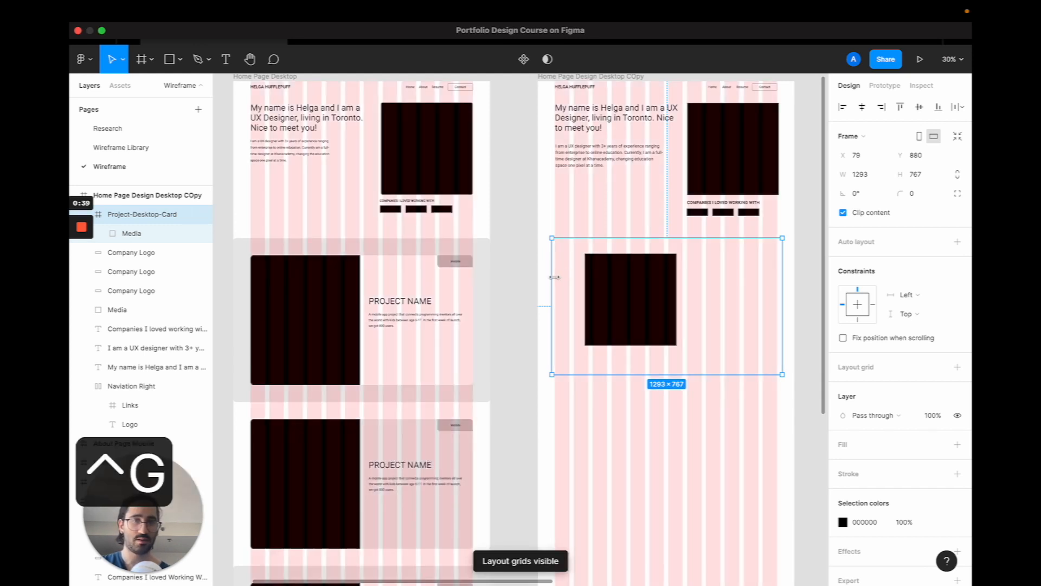
left_click_drag(553, 277, 557, 277)
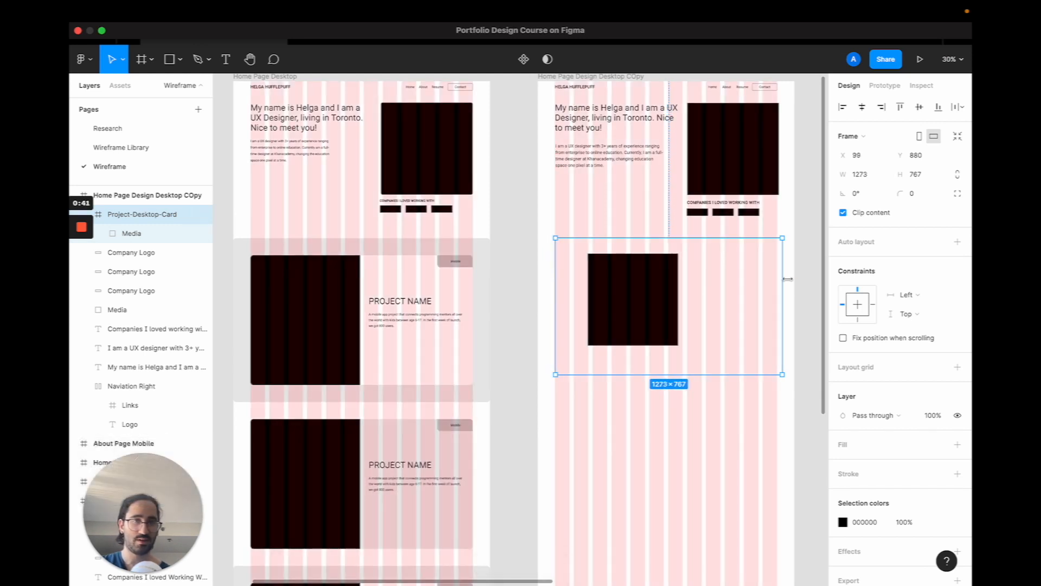
left_click_drag(785, 280, 777, 281)
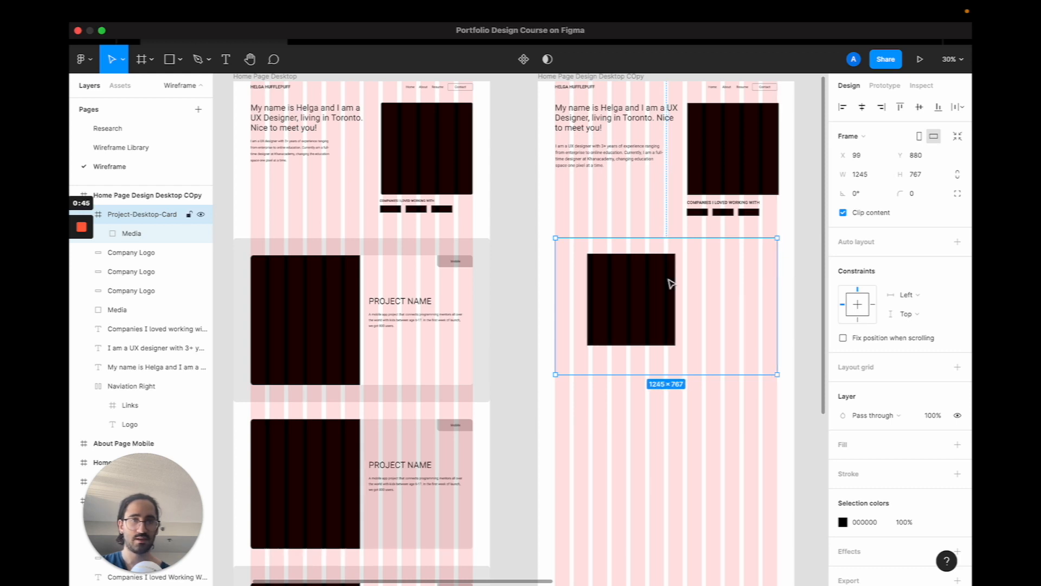
Shift the media square slightly inside the project card and set the card frame's height to 720
left_click(627, 293)
left_click_drag(623, 290, 621, 291)
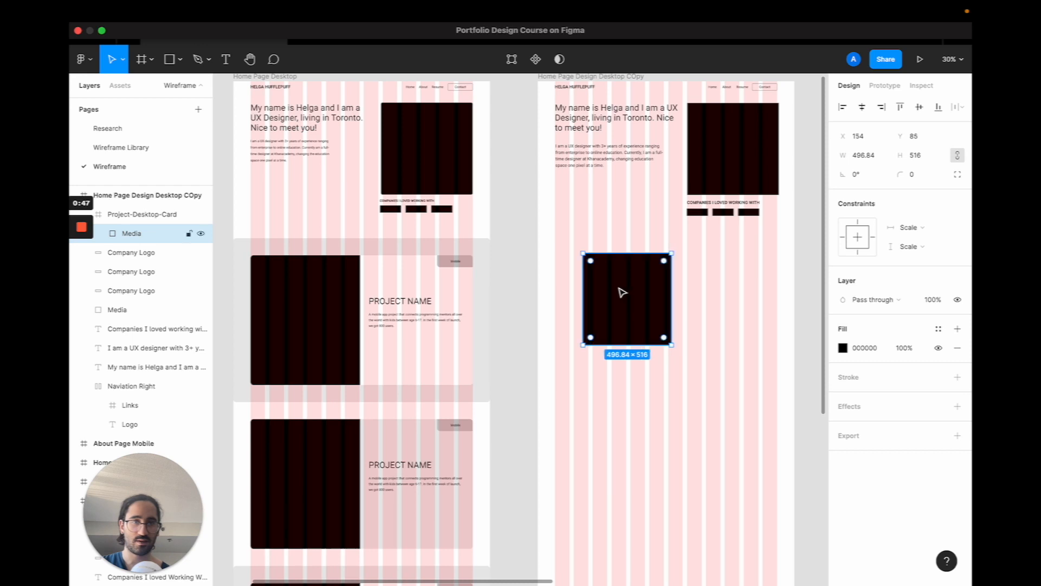
left_click(732, 285)
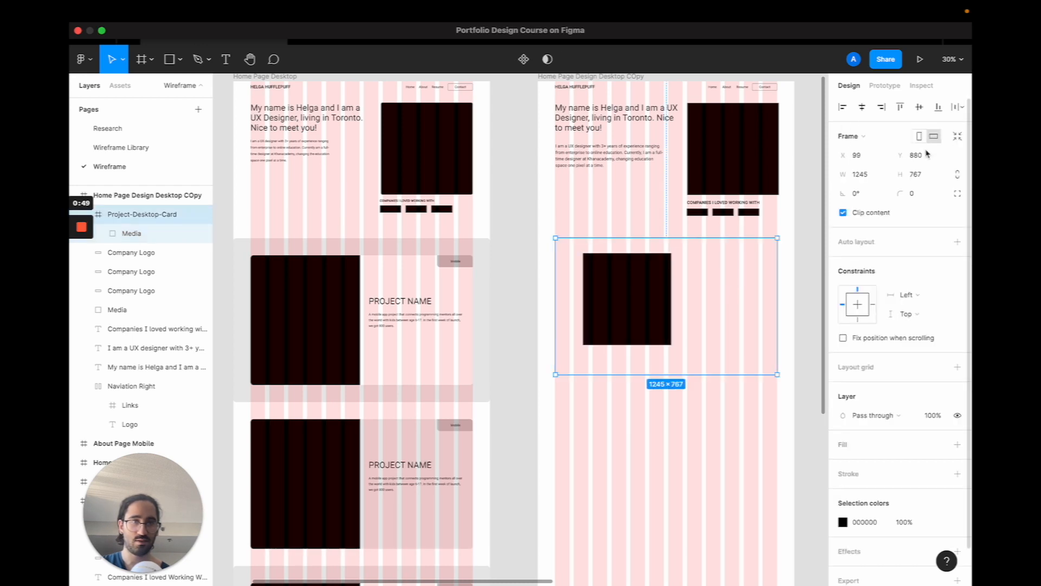
left_click(919, 174)
type("720")
key("Return")
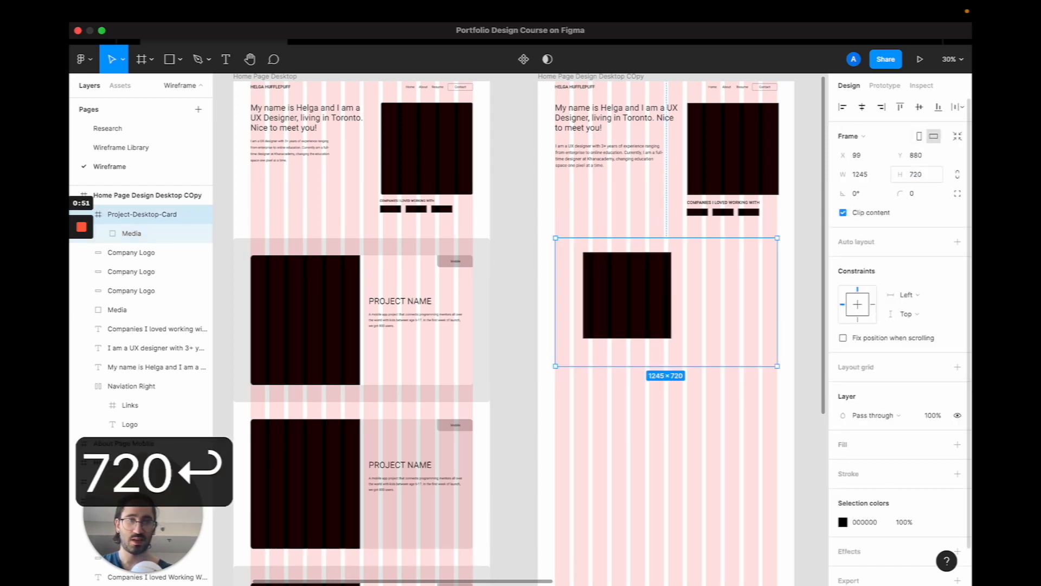
Set the card's media square to a height of 720 with proportions kept, and align it with the card's top-left corner
left_click(631, 305)
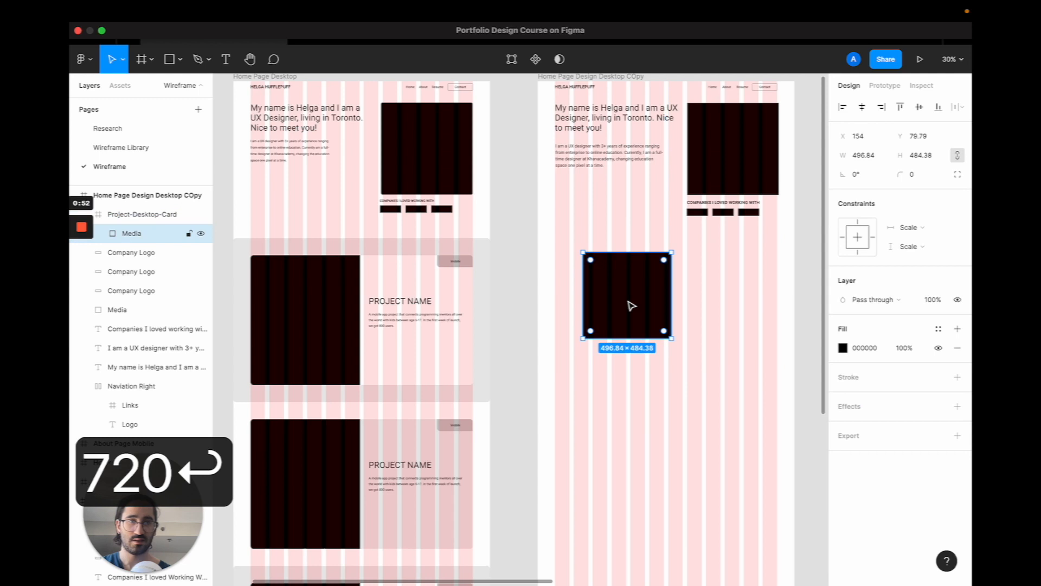
left_click(928, 157)
type("720")
key("Return")
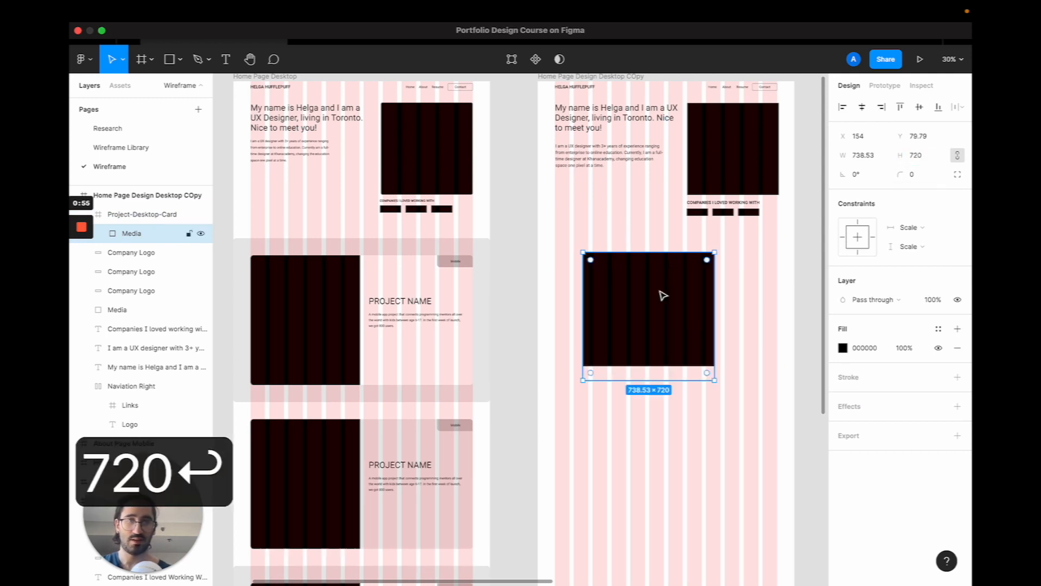
left_click_drag(650, 312, 620, 302)
left_click(718, 290)
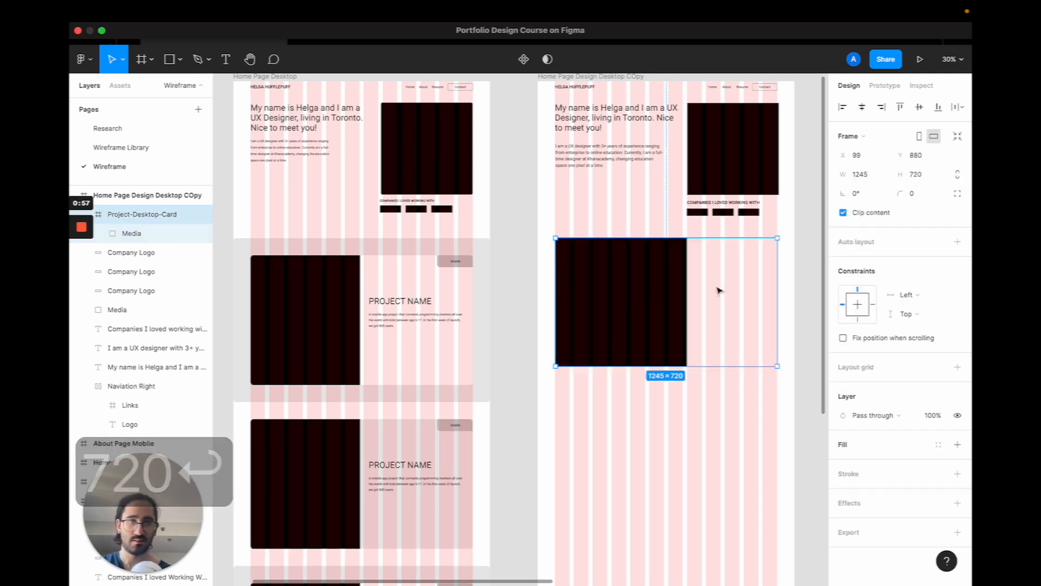
Unlock the card media's proportions and narrow the rectangle to about 710 wide
left_click(657, 299)
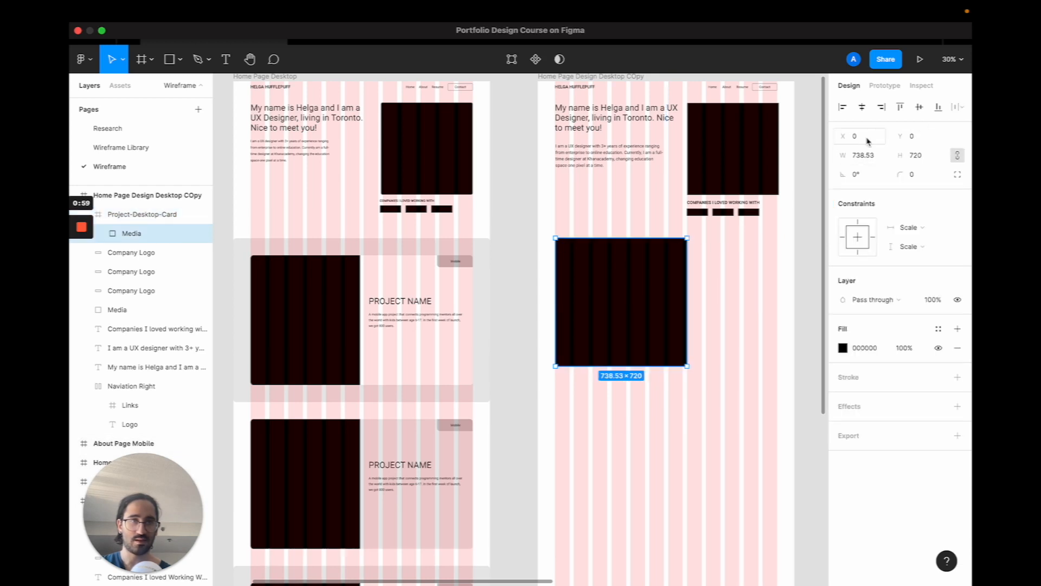
left_click(724, 291)
scroll(725, 291, "up", 5)
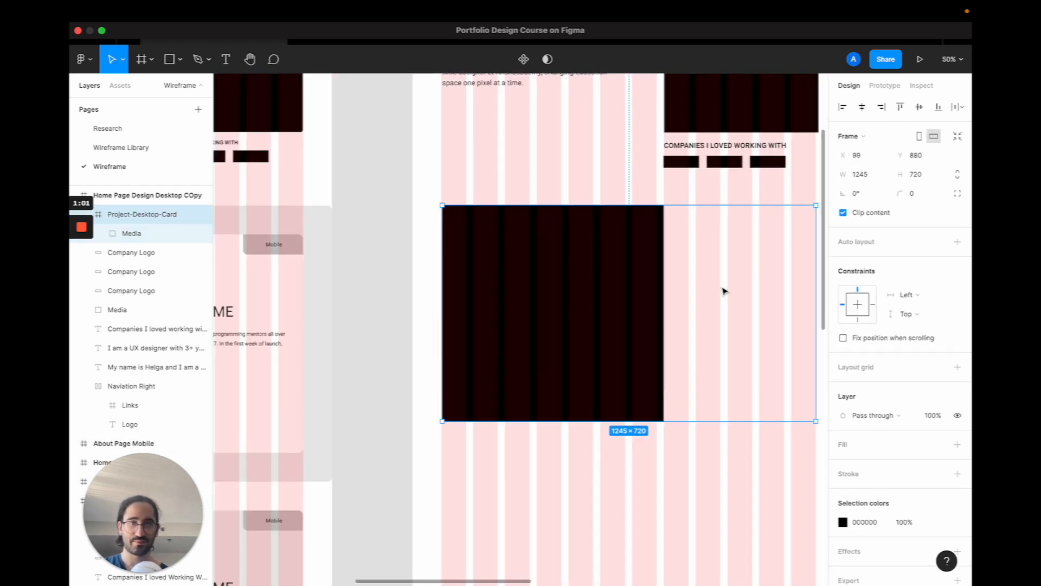
scroll(725, 291, "left", 2)
scroll(724, 291, "down", 5)
scroll(724, 291, "up", 5)
scroll(724, 291, "left", 1)
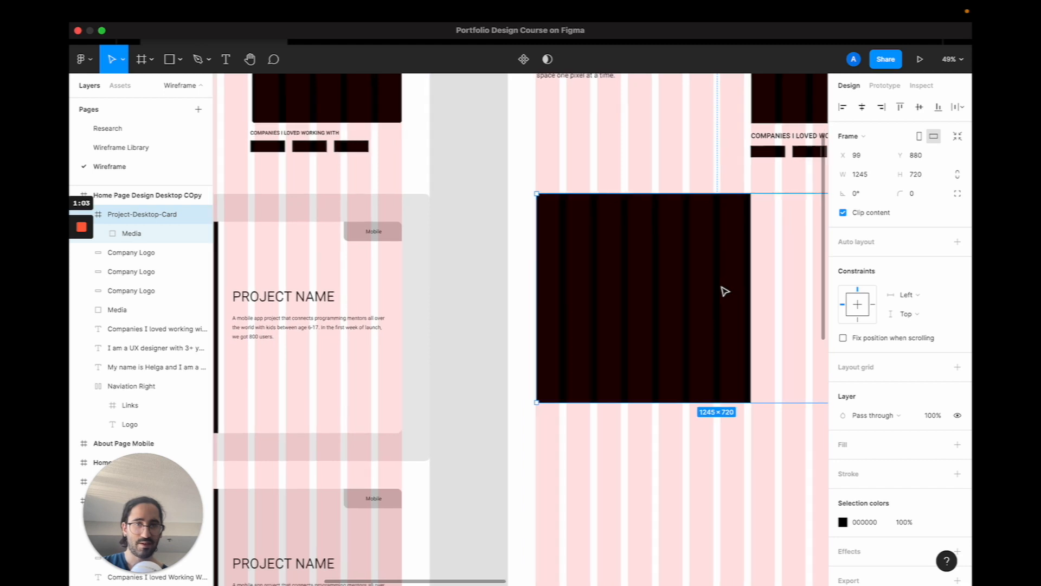
left_click(754, 291)
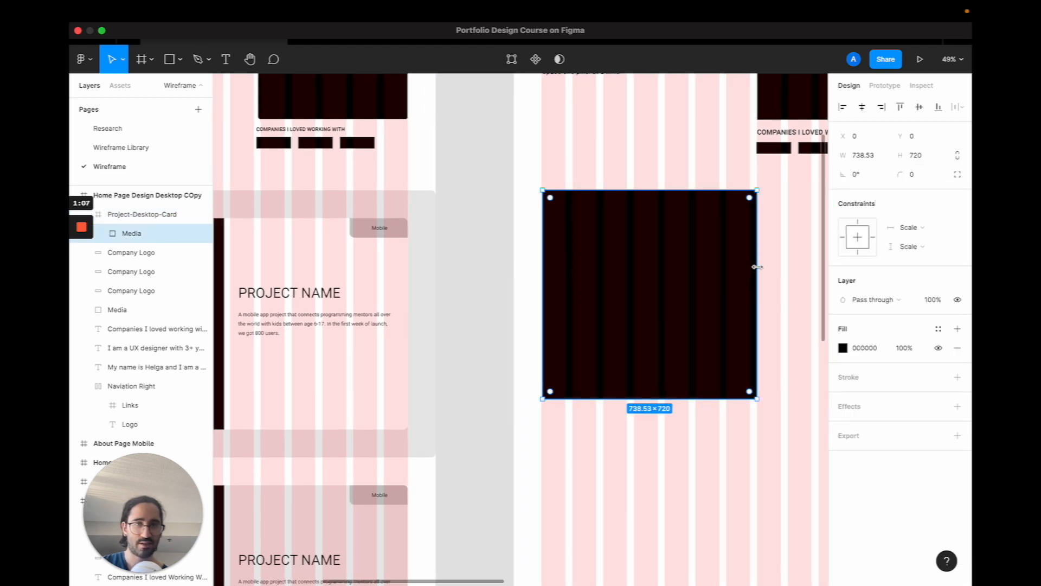
mouse_move(756, 267)
left_mouse_down()
mouse_move(724, 267)
mouse_move(749, 266)
left_mouse_up()
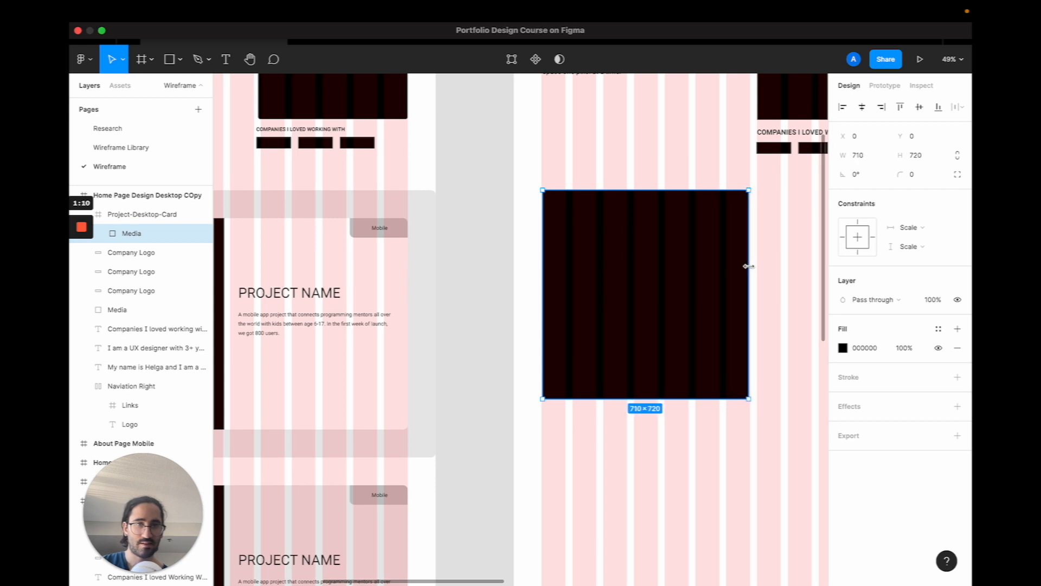
Set the width of the card's media rectangle to 720
left_click(806, 255)
scroll(755, 218, "up", 5)
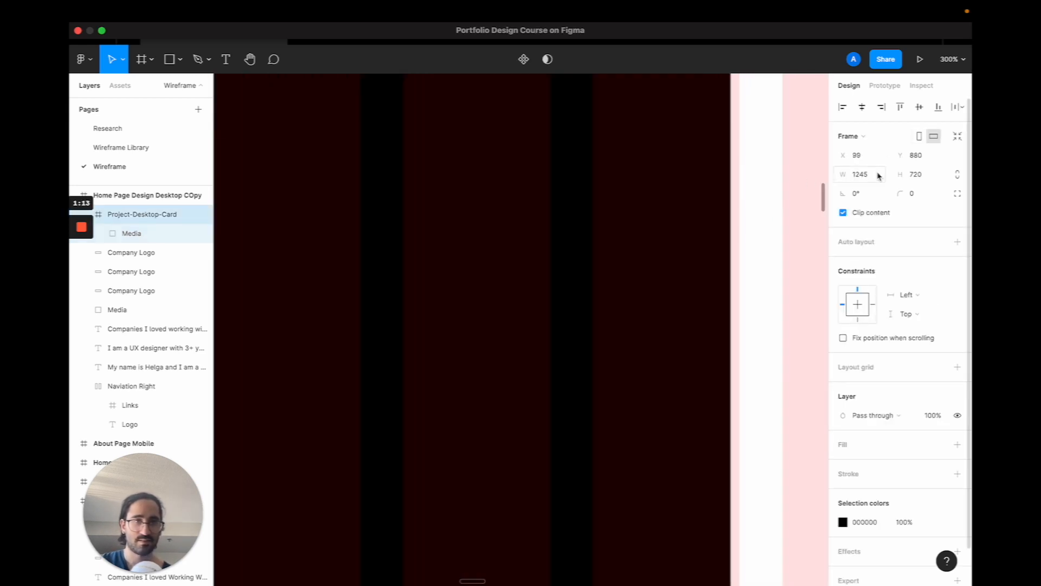
left_click(693, 249)
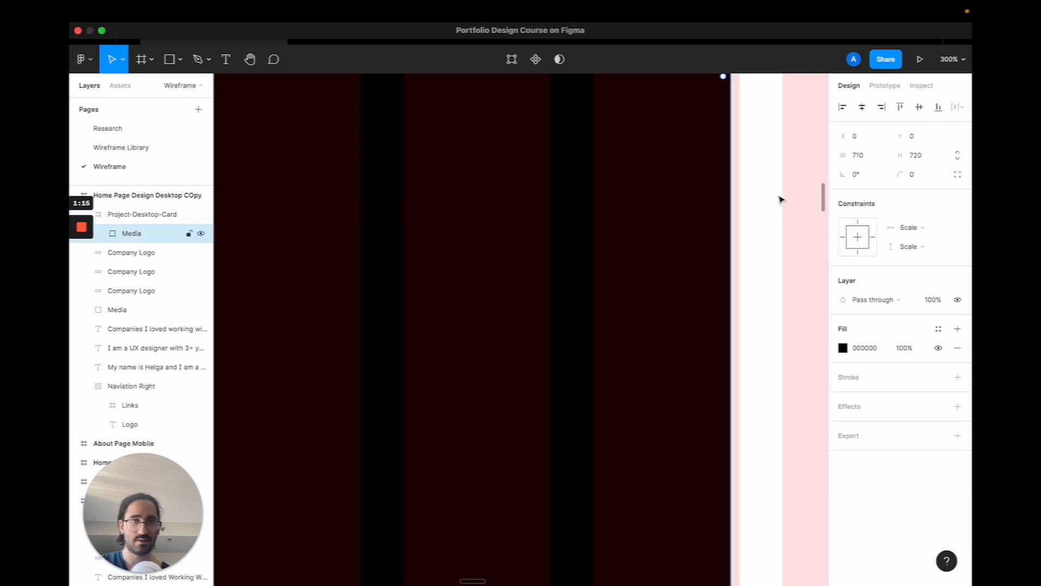
left_click(860, 156)
type("720")
key("Return")
scroll(685, 248, "down", 10)
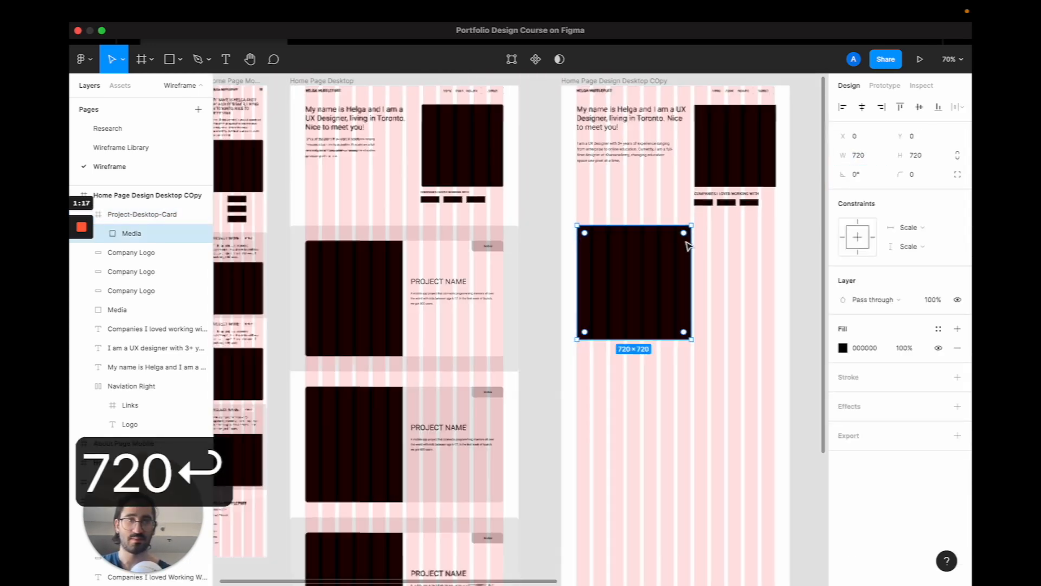
Position the Project-Desktop-Card frame at X 96 and set its width to 1248
left_click(755, 314)
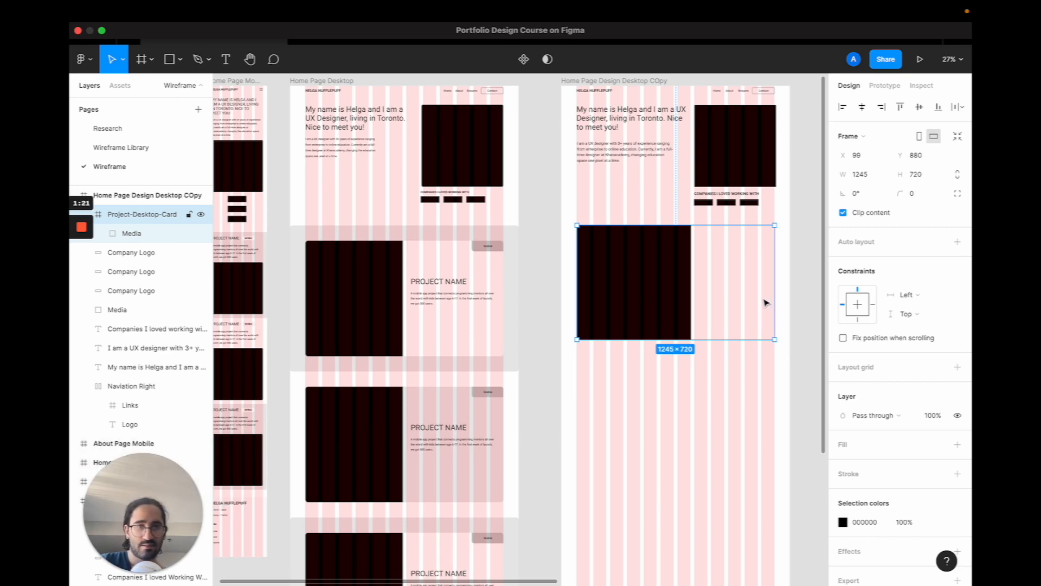
key("alt")
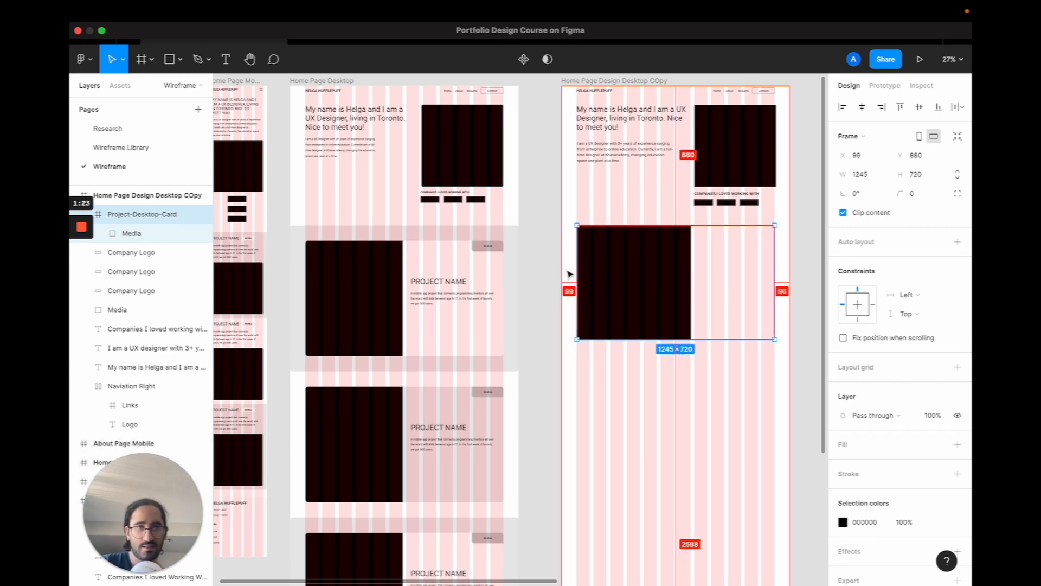
left_click(856, 155)
type("96")
key("Return")
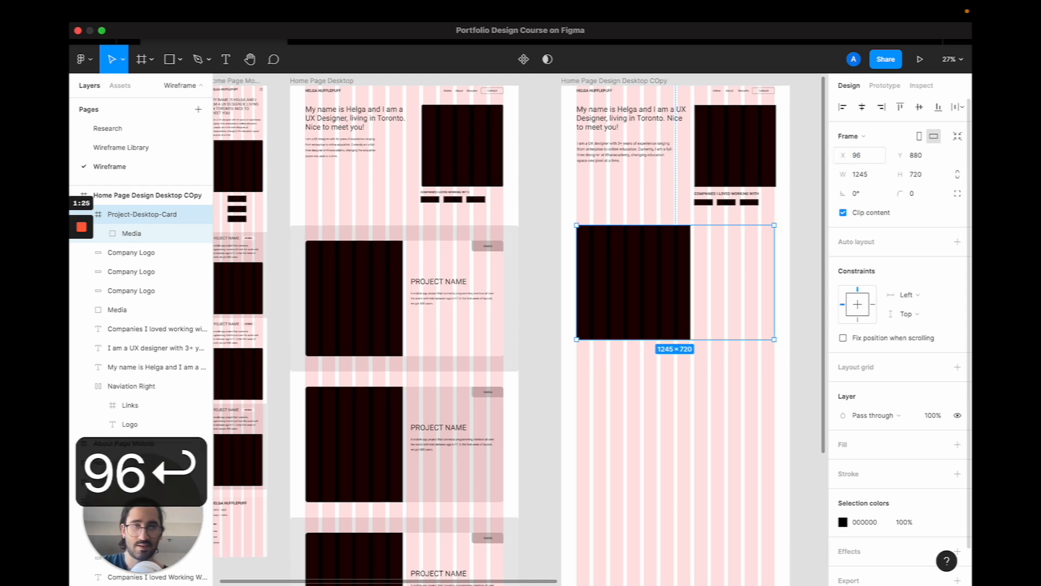
key("alt")
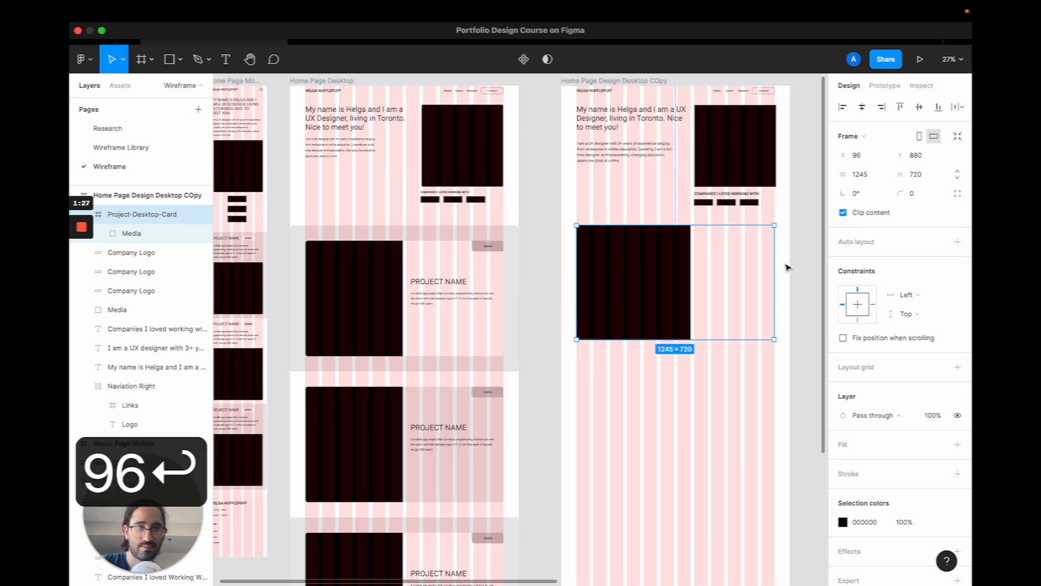
left_click(879, 175)
type("1248")
key("Return")
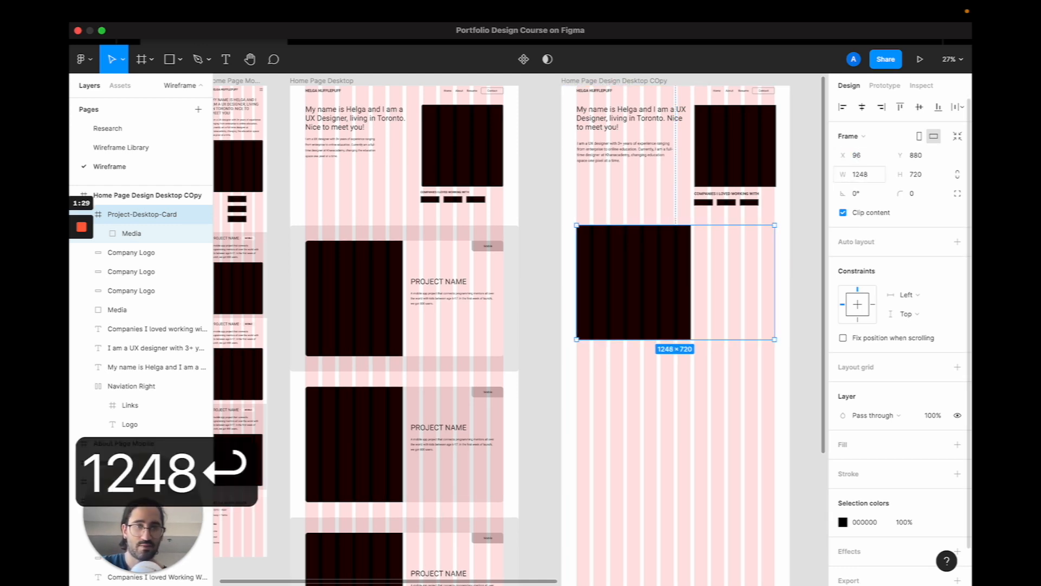
scroll(727, 298, "up", 5)
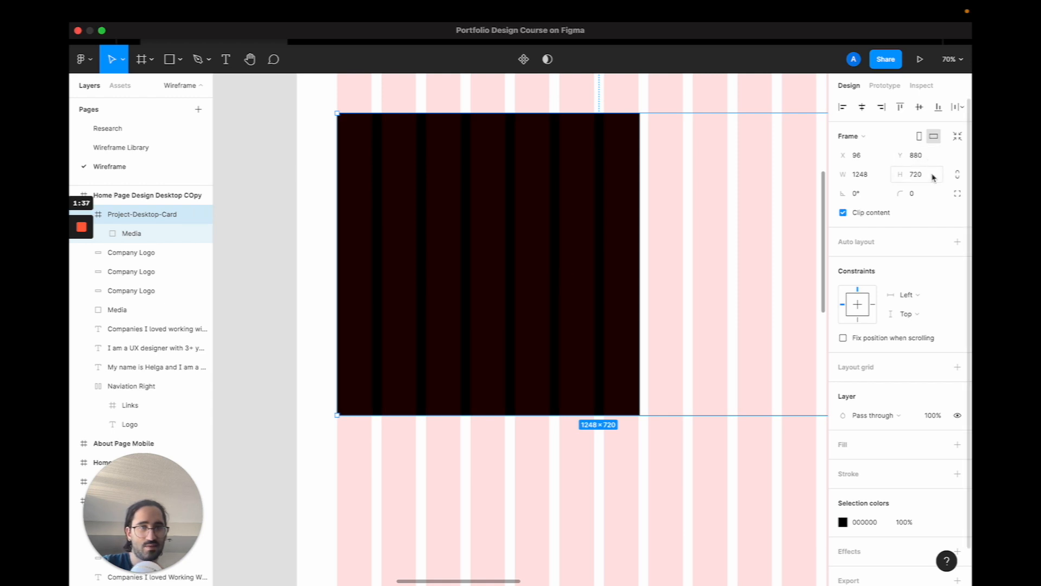
left_click(875, 177)
type("624")
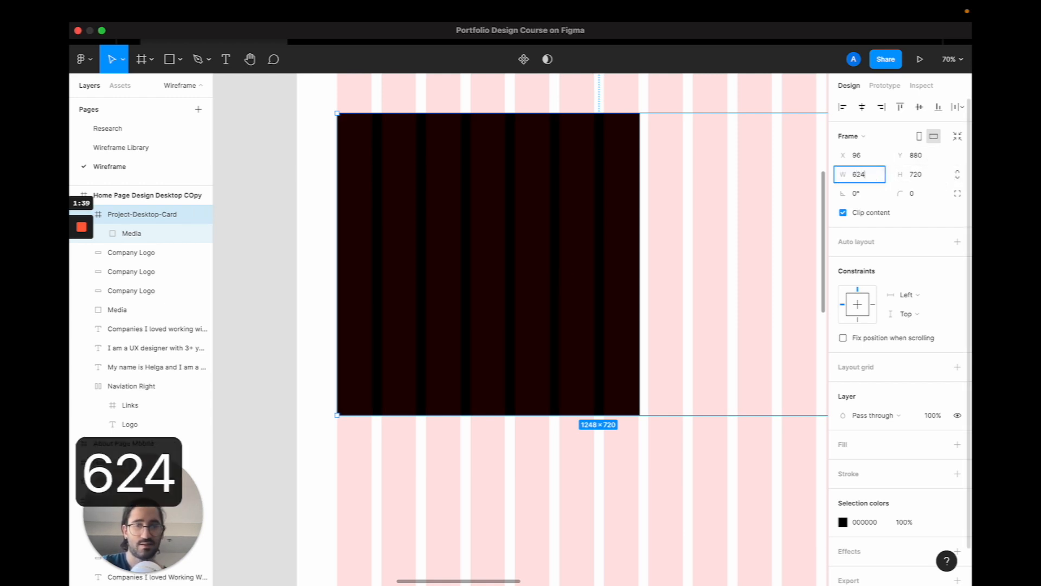
key("Return")
key("super+z")
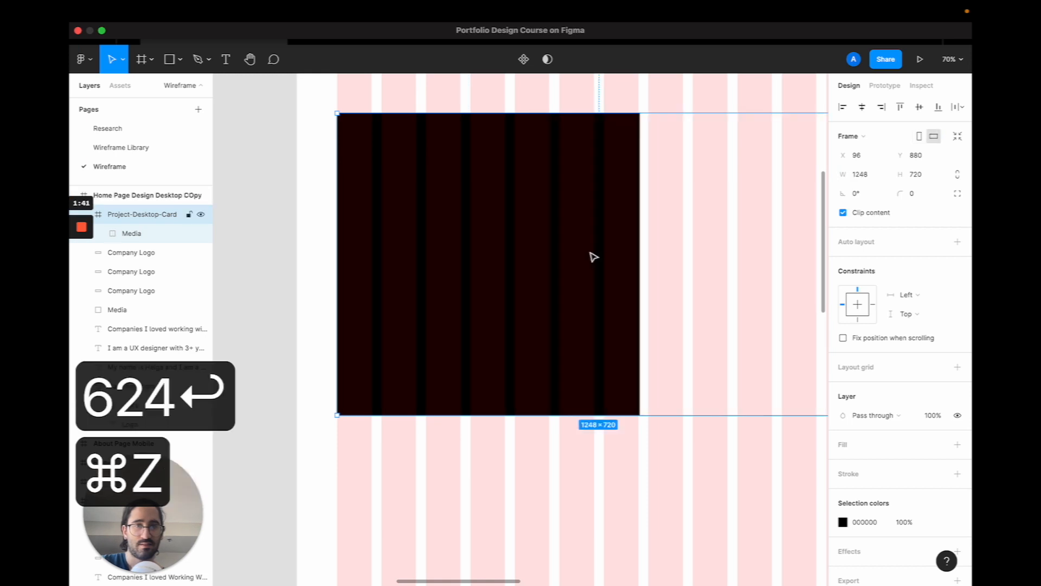
Reduce the width of the card's media rectangle to 624, half of the card
left_click(627, 249)
left_click_drag(635, 243, 605, 243)
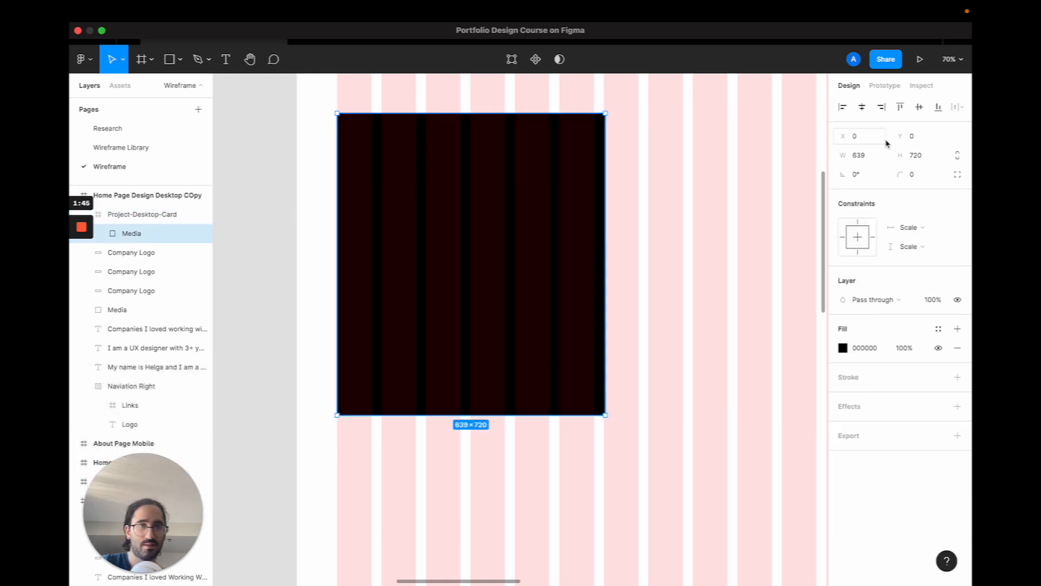
left_click(856, 155)
type("624")
key("Return")
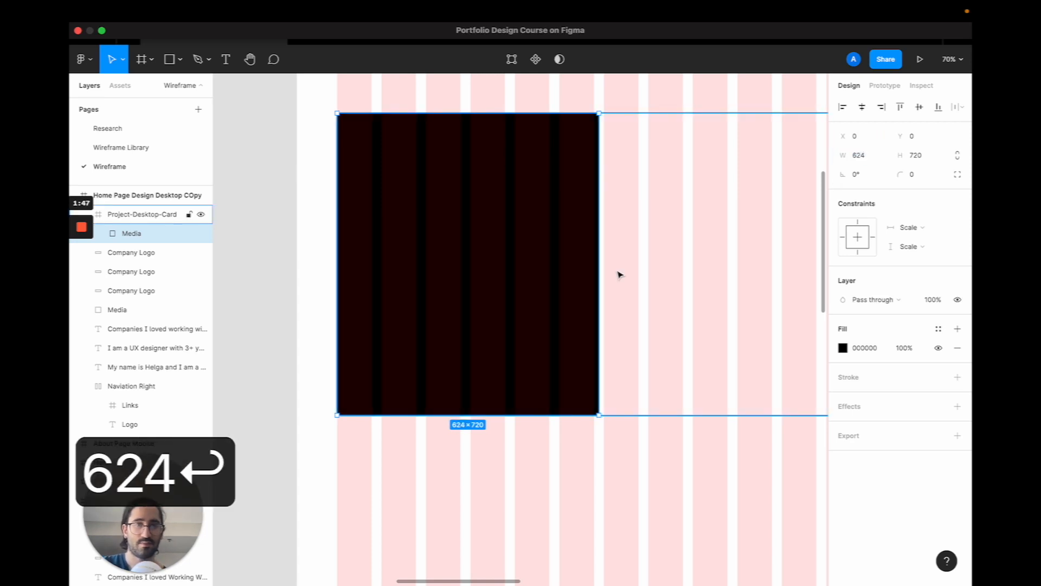
Duplicate the hero headline into the card's empty right half as "Project Name" and make its text box auto width
scroll(618, 274, "down", 5)
left_click(669, 331)
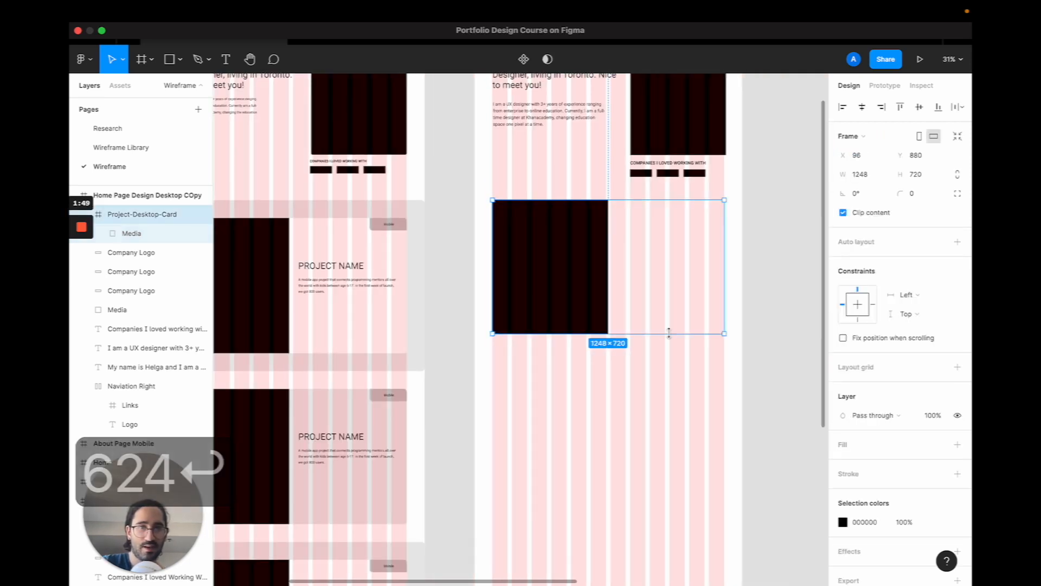
scroll(609, 222, "up", 2)
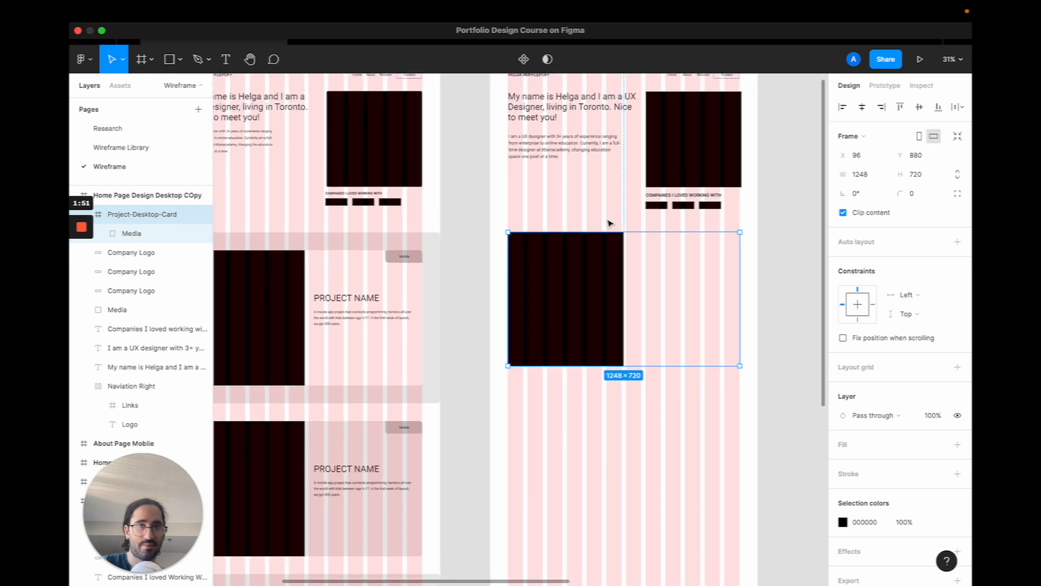
left_click(583, 115)
left_click_drag(583, 115, 709, 302)
double_click(706, 301)
type("Project Name")
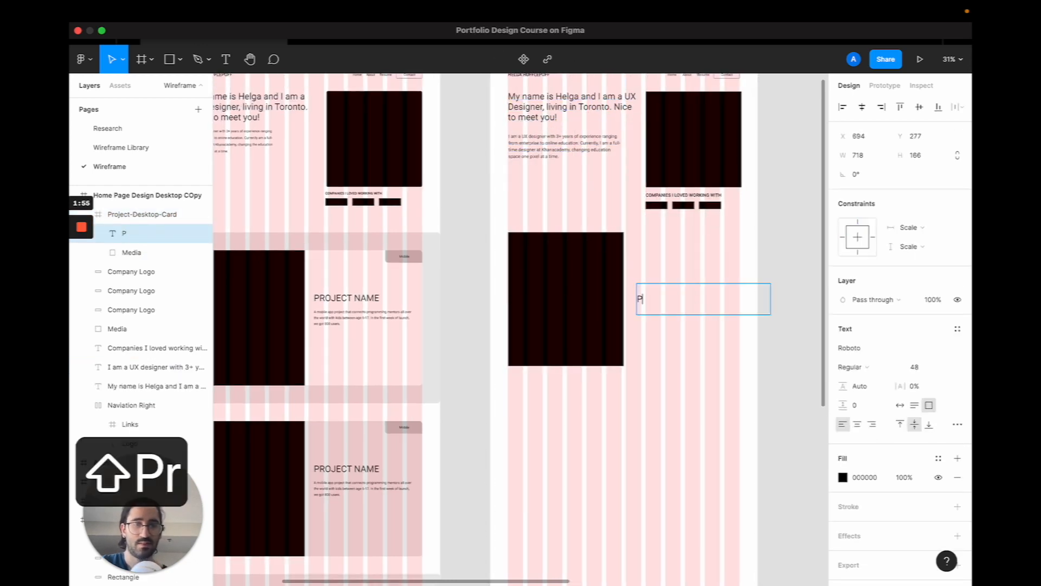
left_click(687, 396)
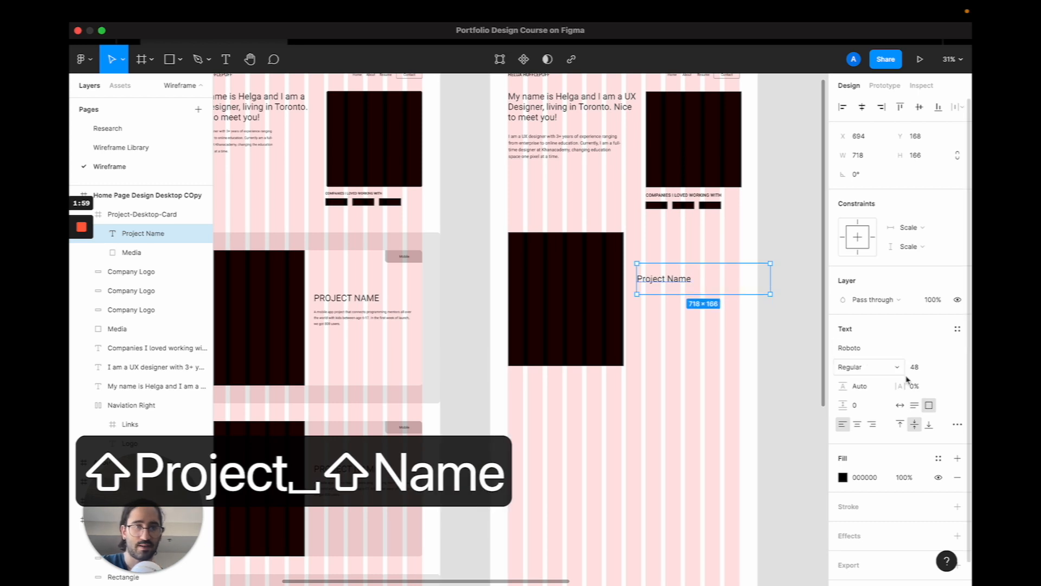
left_click(900, 406)
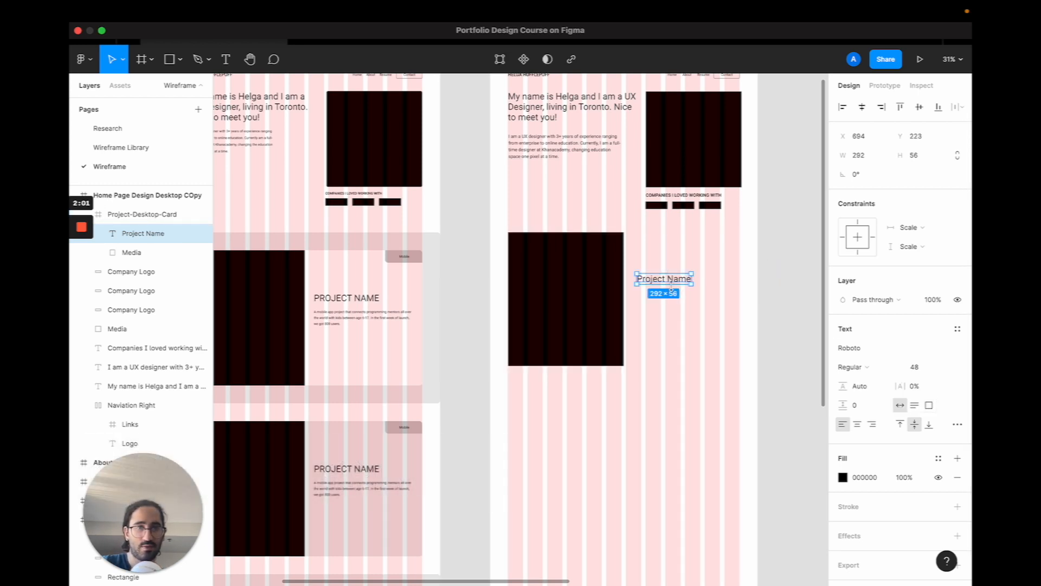
Duplicate the hero paragraph below the card's title and replace its text with the wireframe's mobile app project description, using age 5-17
left_click(572, 147)
left_click_drag(574, 145, 693, 314)
key("Return")
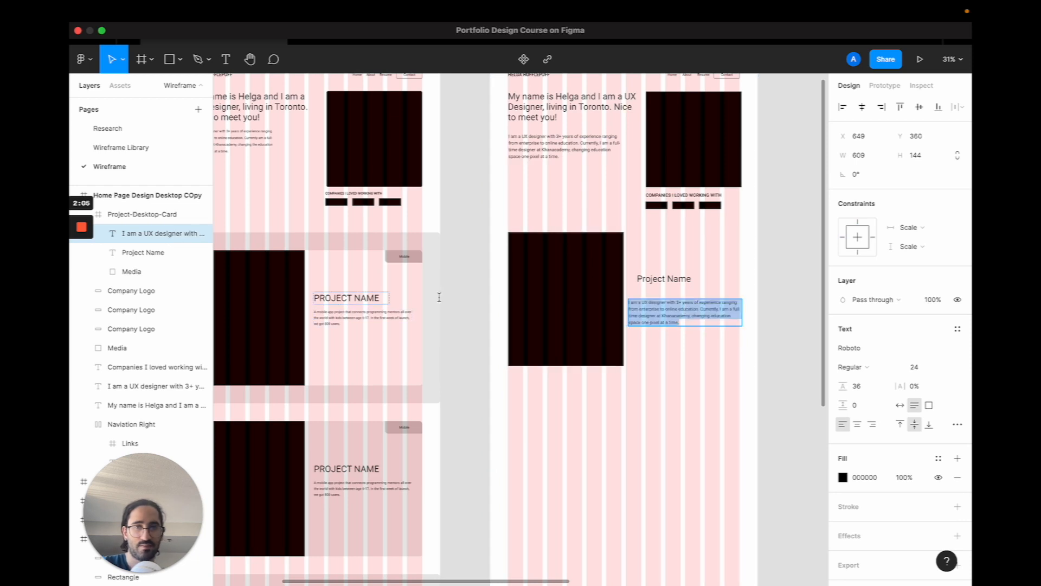
type("A mobile app project that connects p")
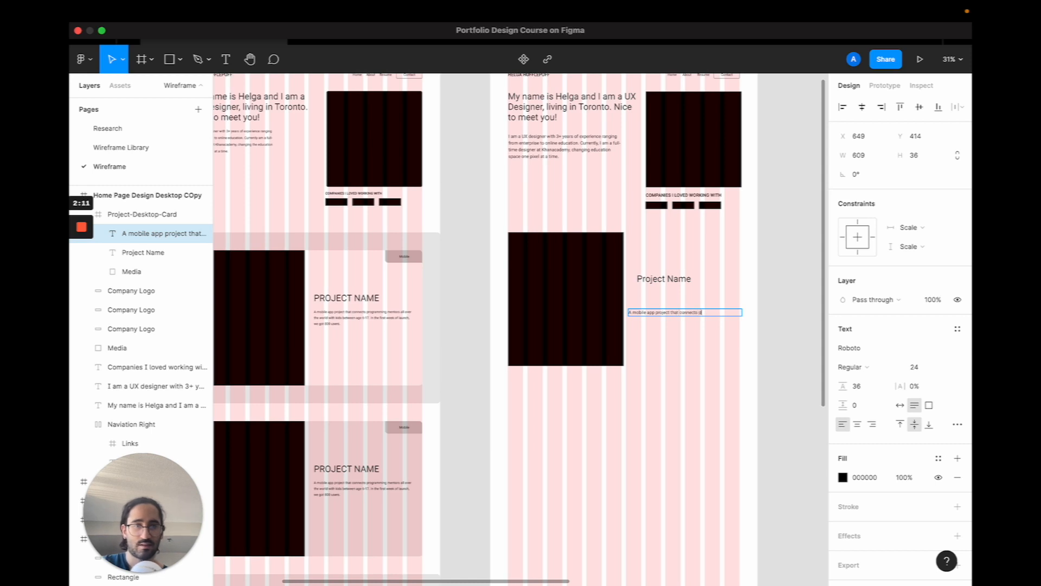
type("ors is")
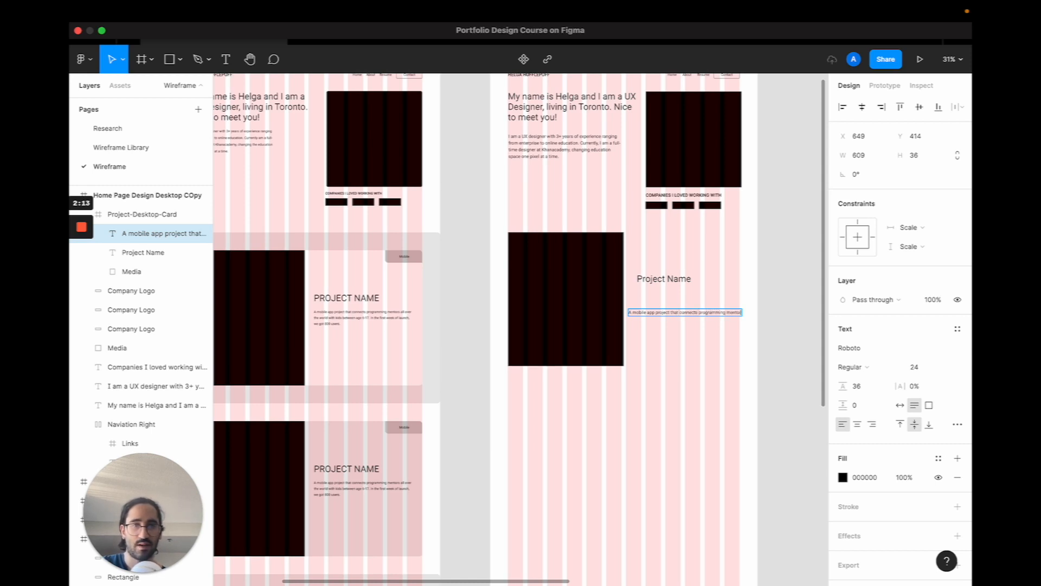
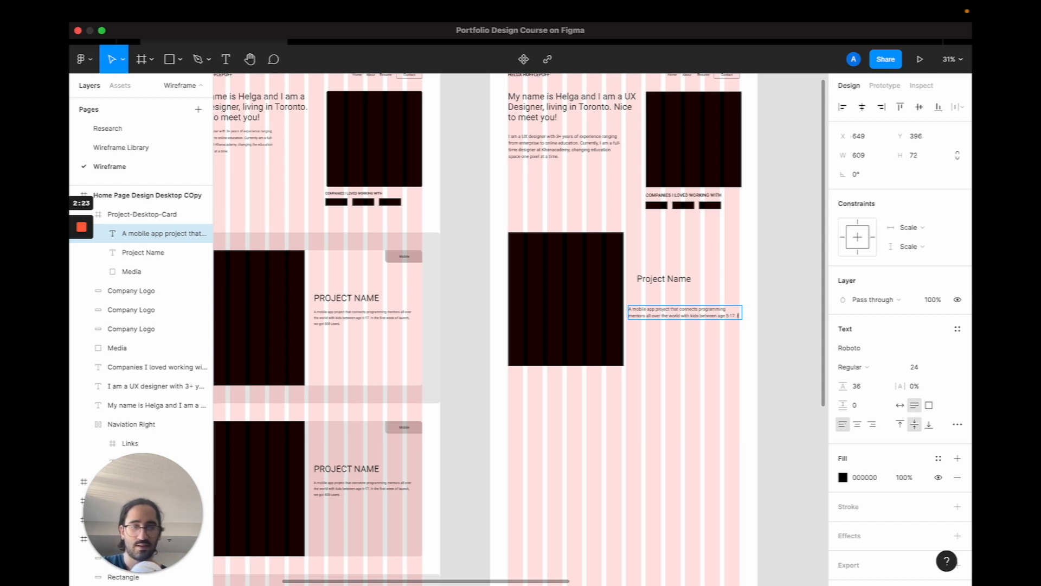
type("n the first week of launch, we got 800 users.")
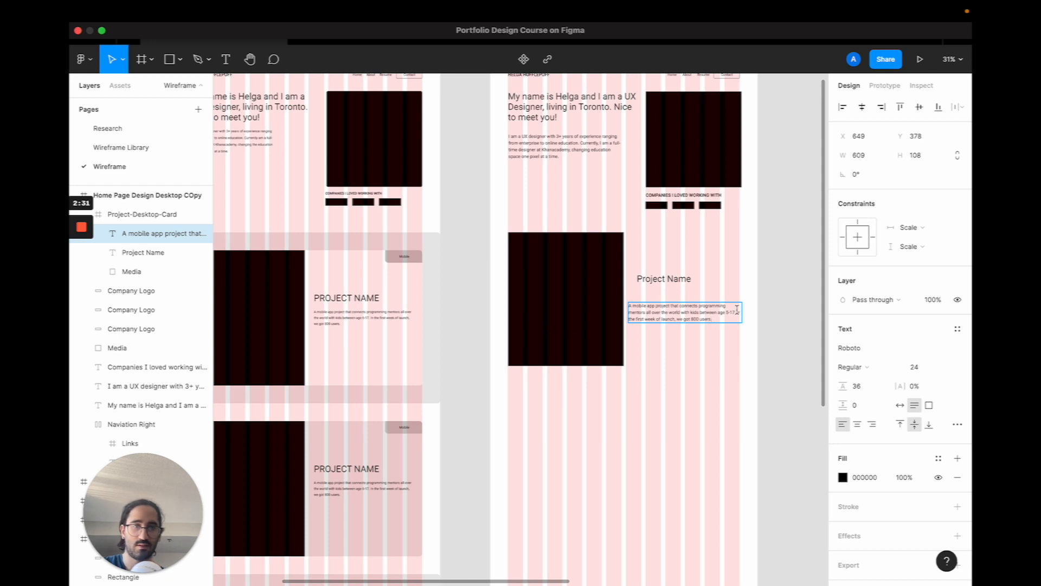
key("Escape")
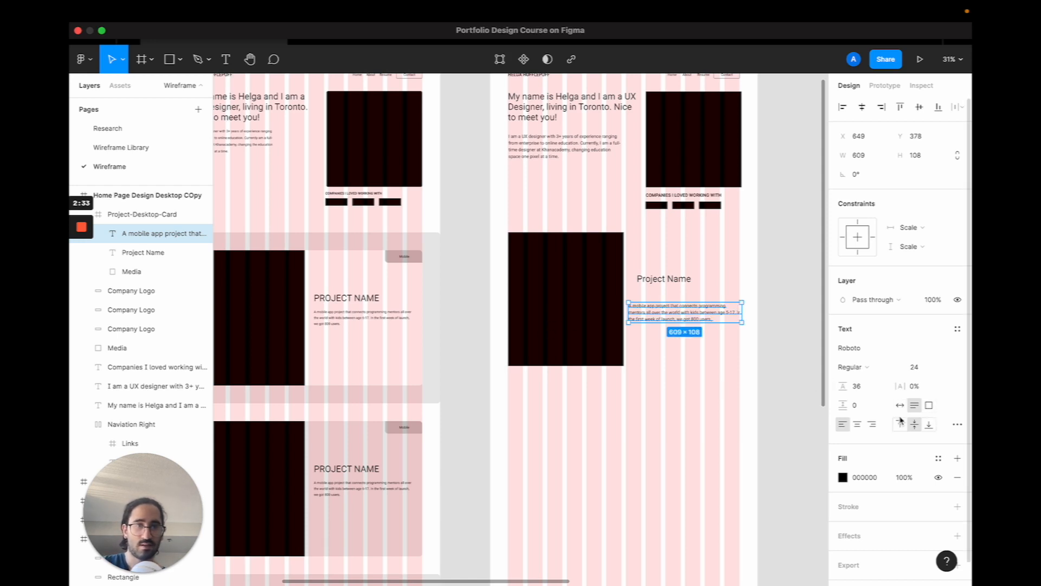
Move the card's title to X 663, Y 219 and the description directly beneath it to X 663, Y 298
scroll(701, 319, "up", 5)
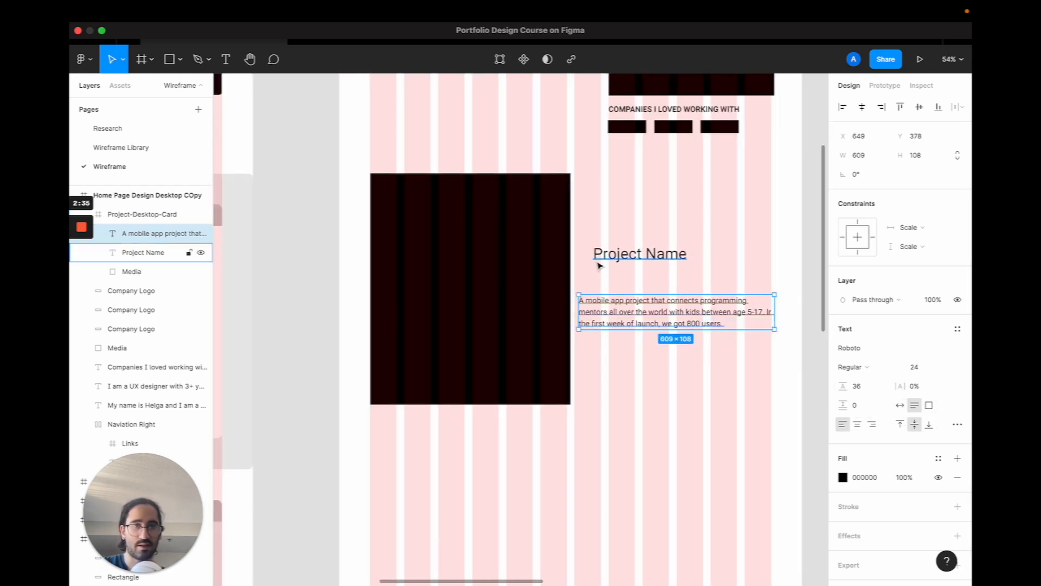
left_click(617, 256)
left_click_drag(617, 256, 616, 258)
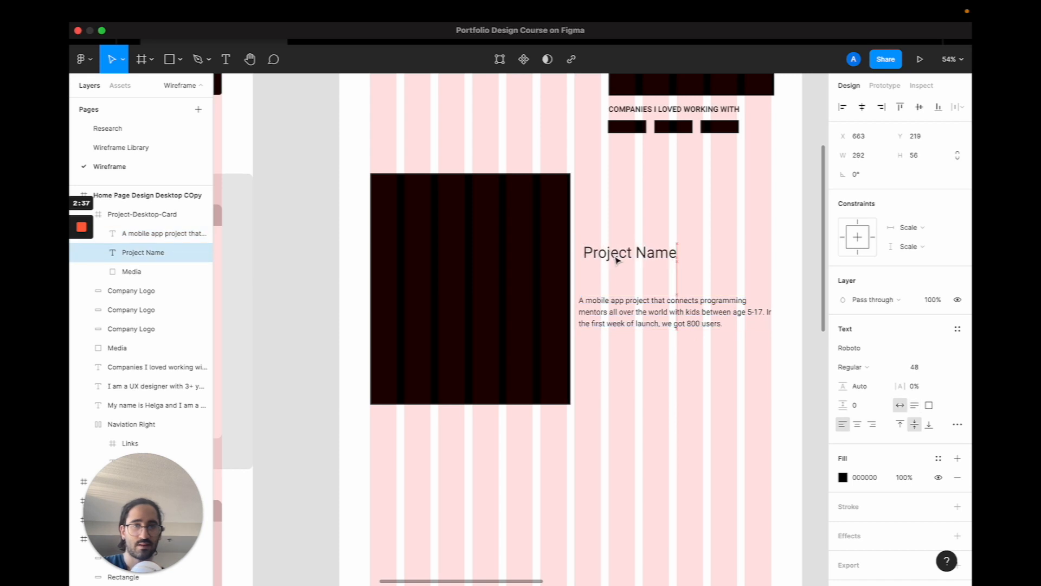
left_click_drag(620, 300, 627, 283)
scroll(627, 282, "down", 6)
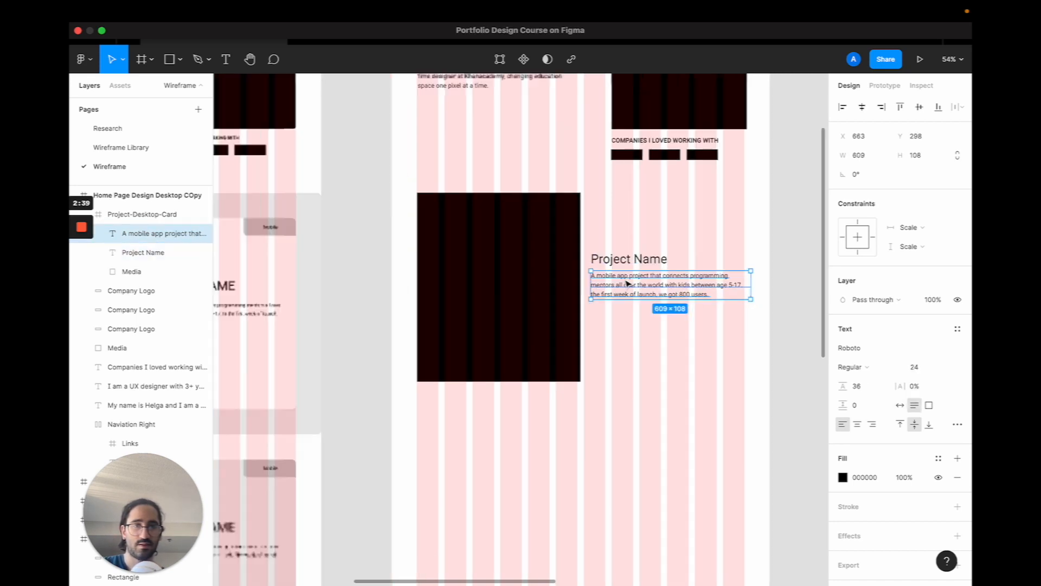
Inspect the category tag on the first project card of the Home Page Desktop wireframe
left_click(617, 315)
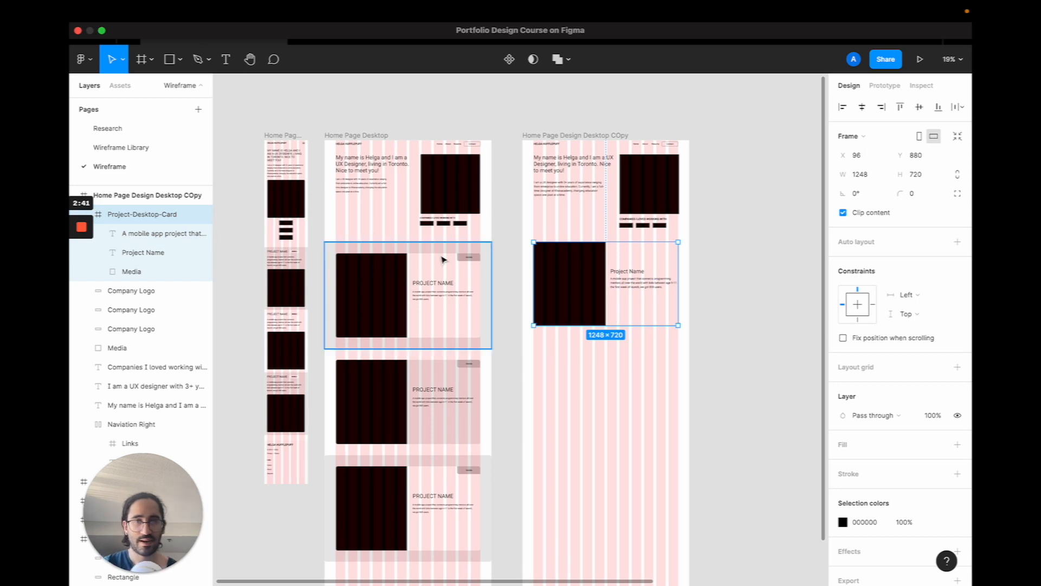
scroll(442, 260, "up", 6)
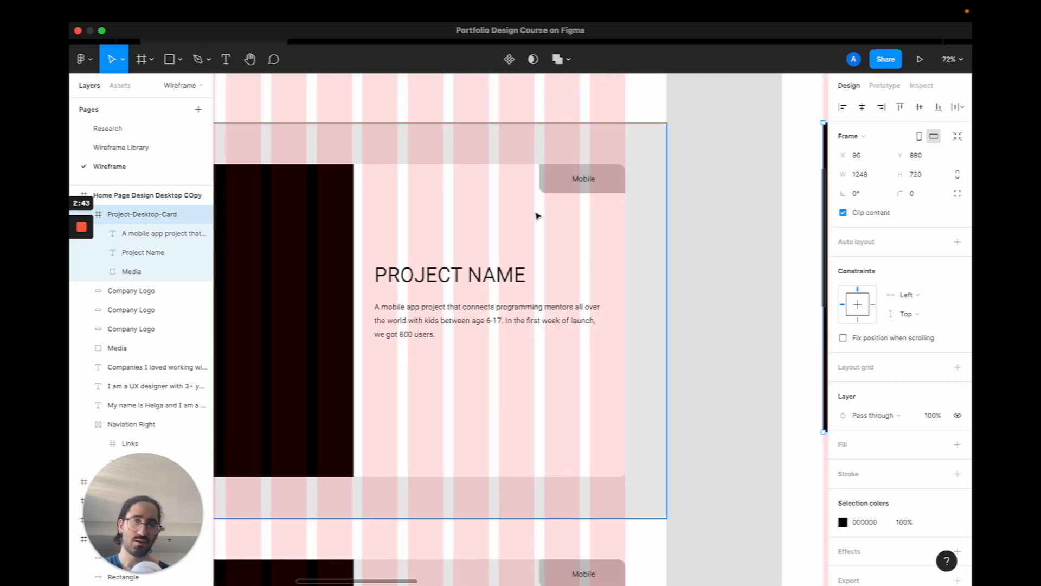
left_click(576, 191)
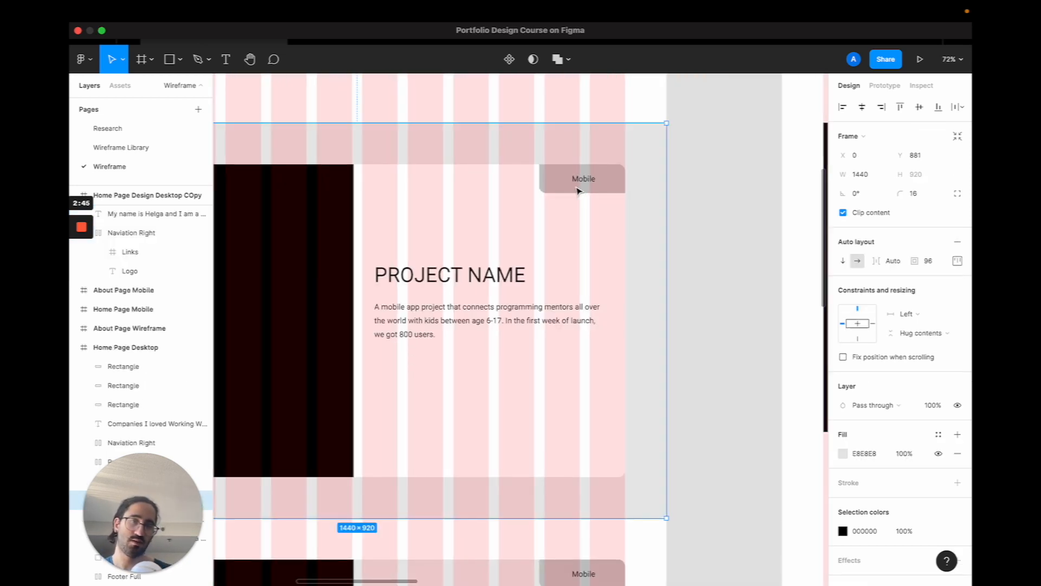
left_click(577, 190)
left_click(577, 191)
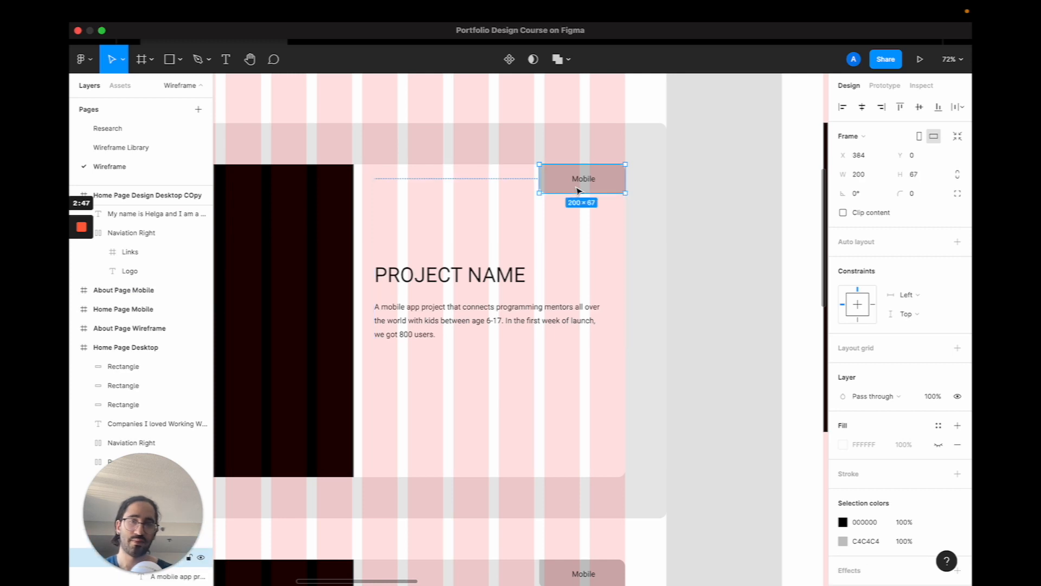
left_click(721, 239)
left_click(572, 190)
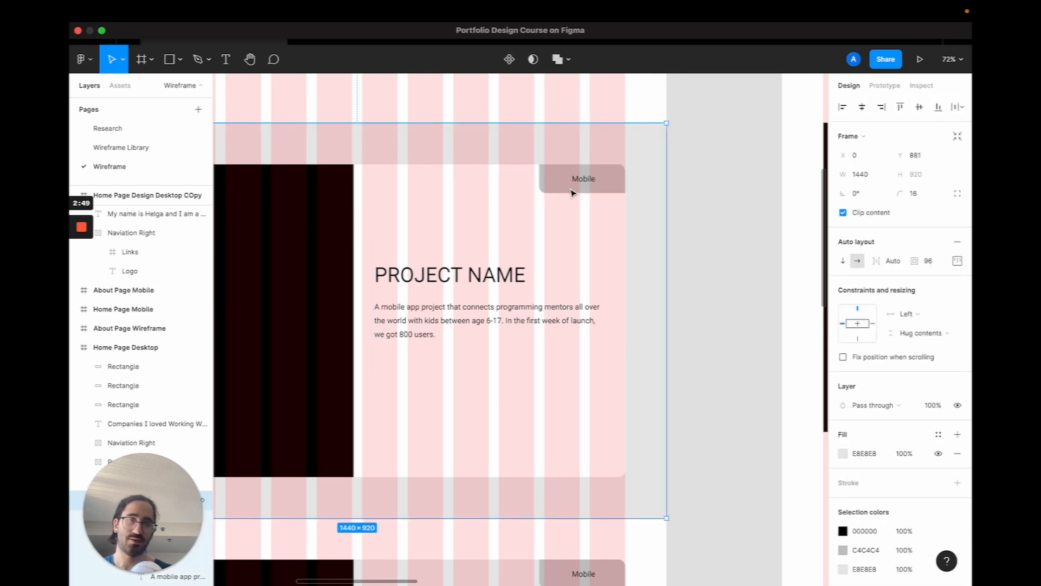
Change the category tag text on the wireframe's third project card to "Web"
scroll(579, 181, "down", 3)
left_click(599, 158)
scroll(599, 157, "down", 5)
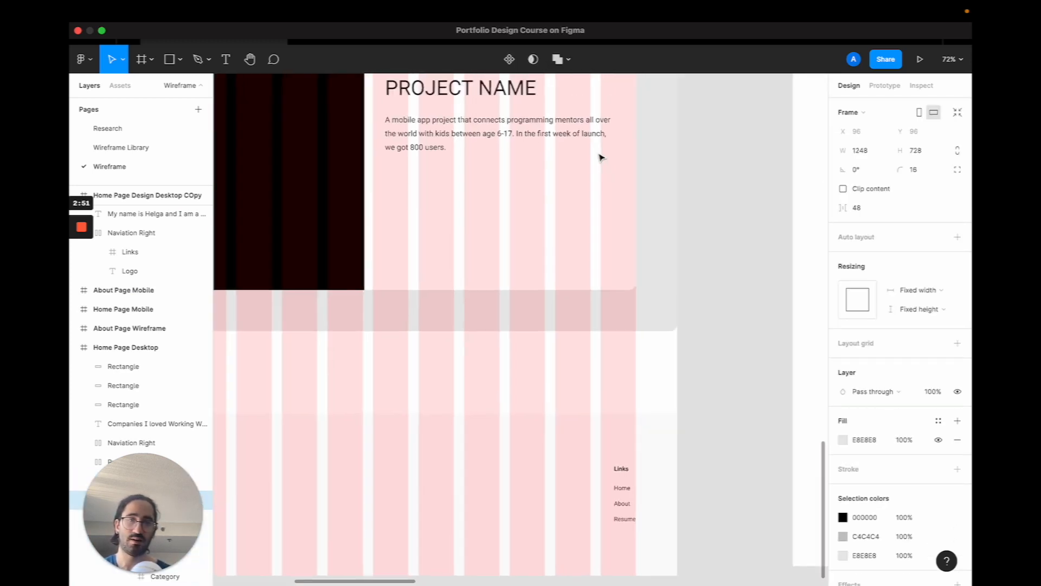
scroll(600, 156, "up", 5)
scroll(599, 156, "left", 2)
left_click(668, 149)
left_click(670, 149)
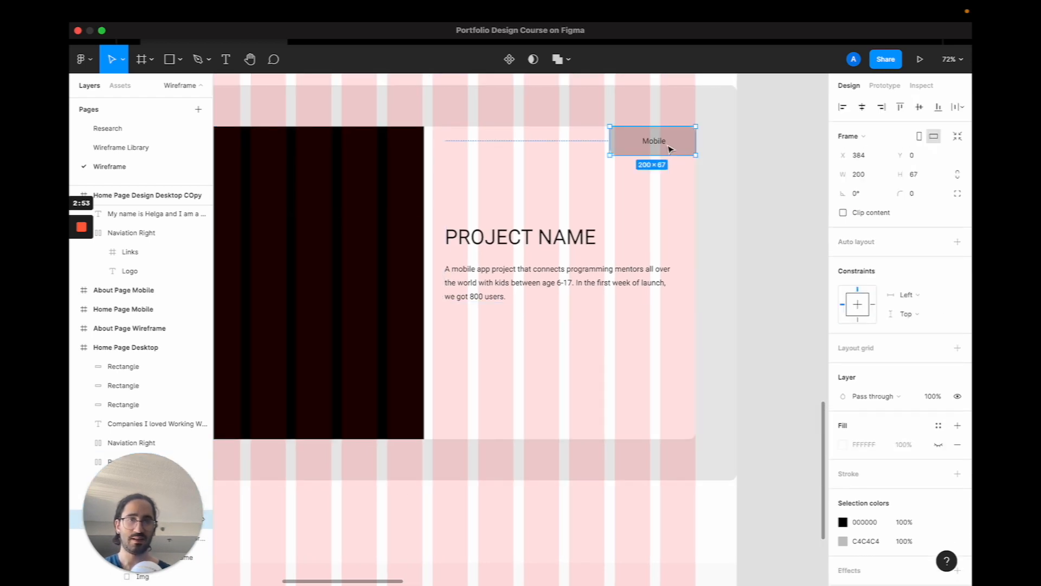
double_click(670, 147)
type("Web")
left_click(753, 167)
Draw a category tag frame near the upper-right corner of the Project-Desktop-Card, 144 wide and extended to 50 high
scroll(752, 167, "down", 10)
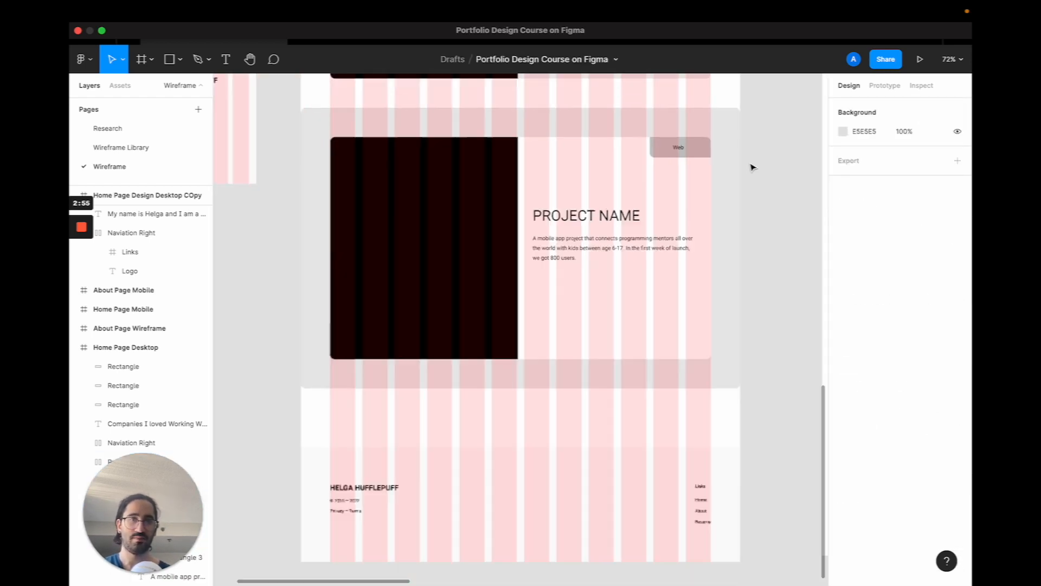
scroll(752, 167, "up", 2)
scroll(753, 167, "right", 5)
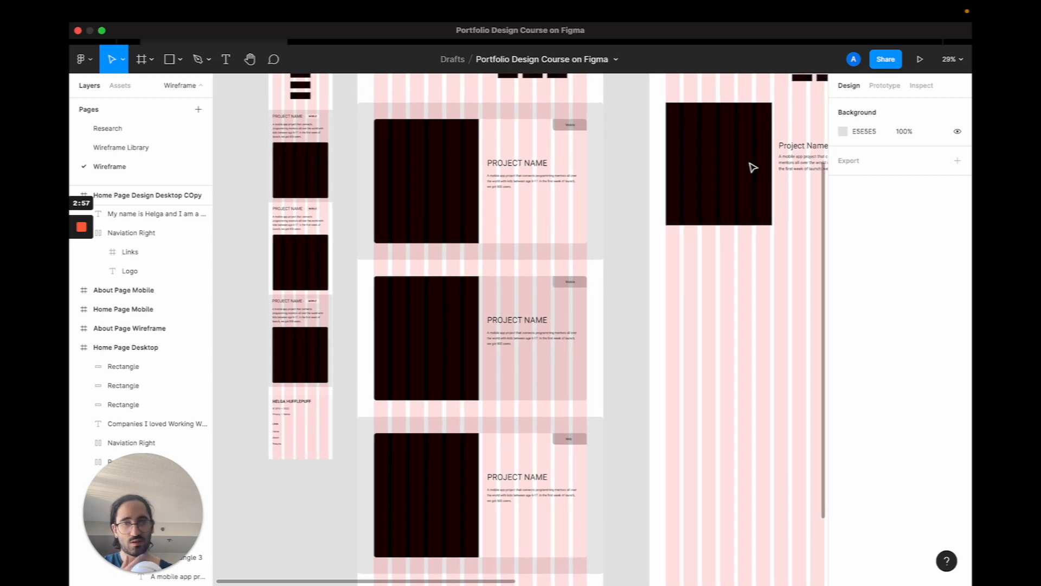
left_click(742, 167)
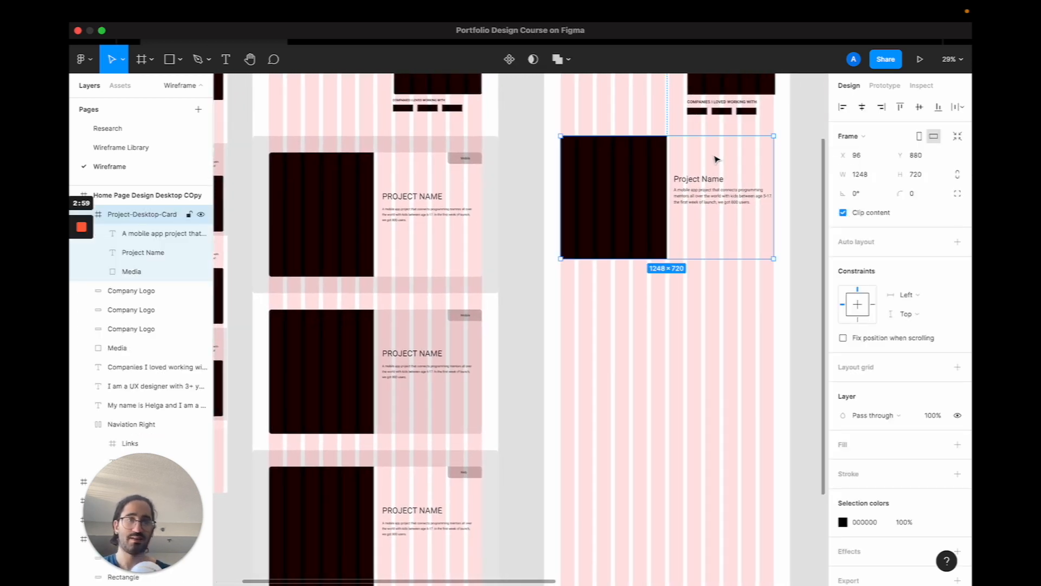
scroll(721, 160, "up", 5)
scroll(715, 158, "right", 4)
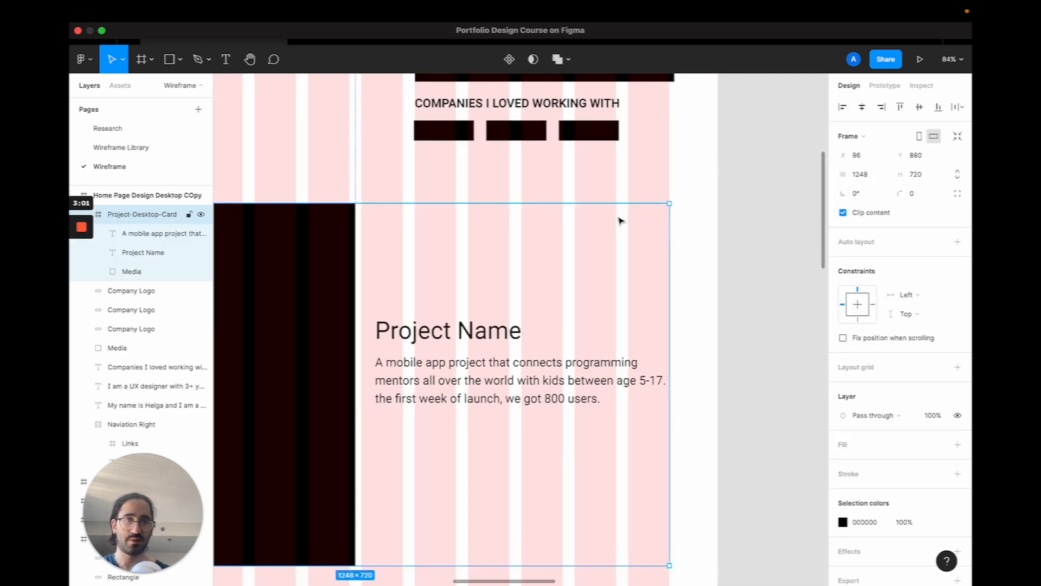
scroll(608, 221, "up", 5)
key("f")
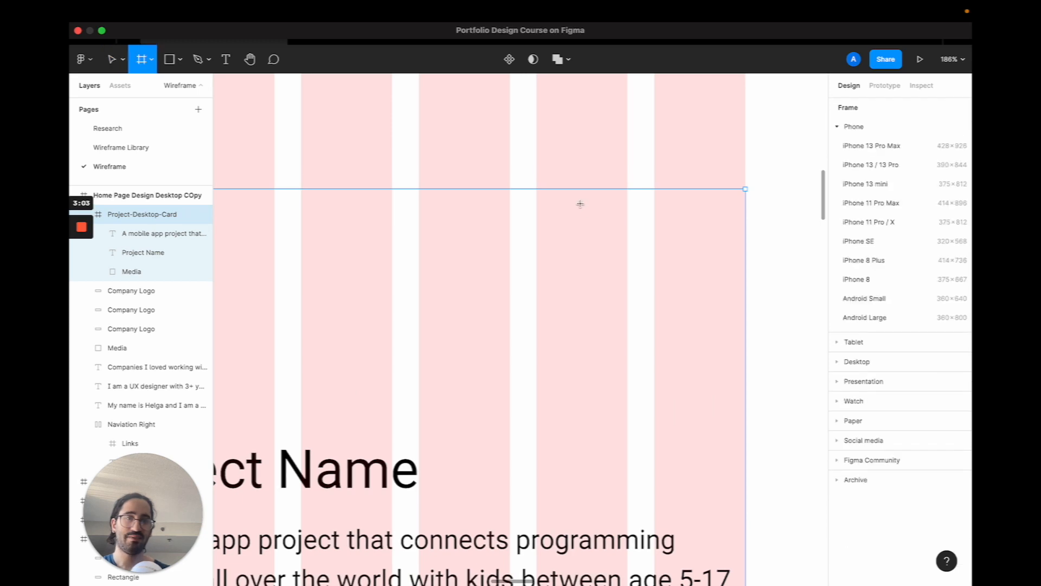
left_click_drag(579, 203, 741, 244)
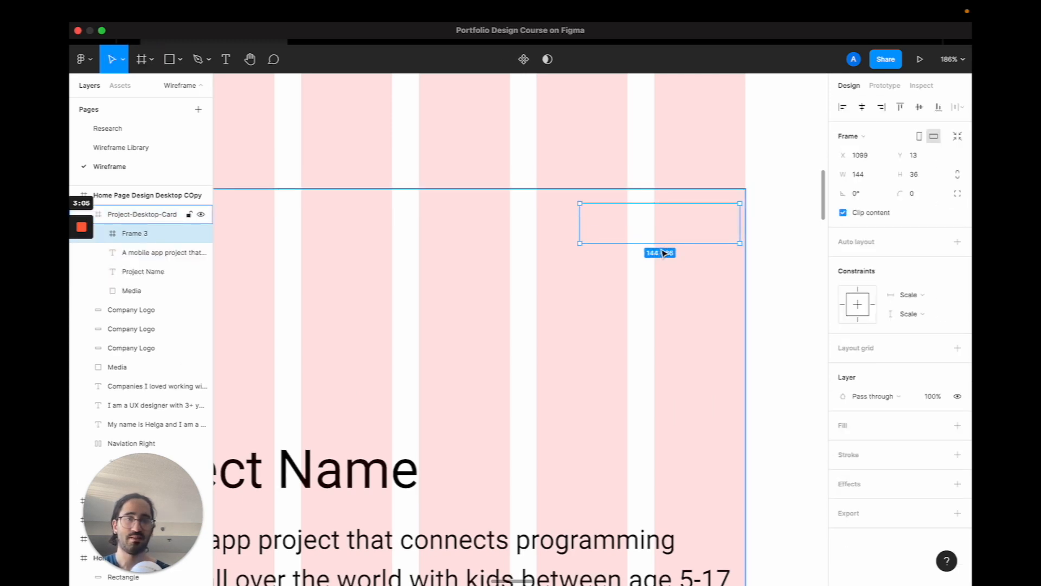
left_click_drag(663, 243, 662, 260)
Add a solid fill to the tag frame and lower its brightness to 97, giving F7F7F7
left_click(957, 425)
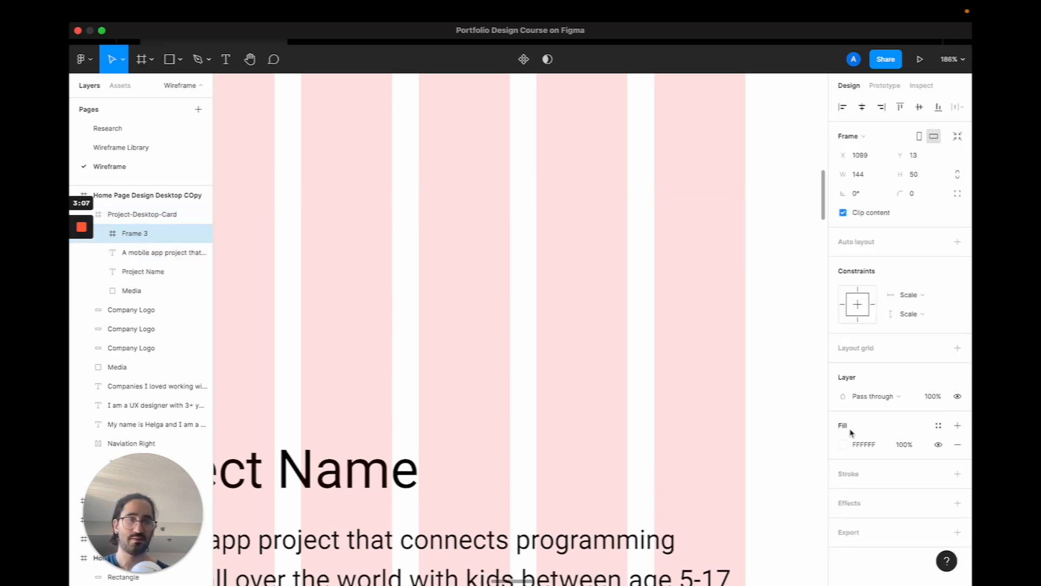
left_click(841, 450)
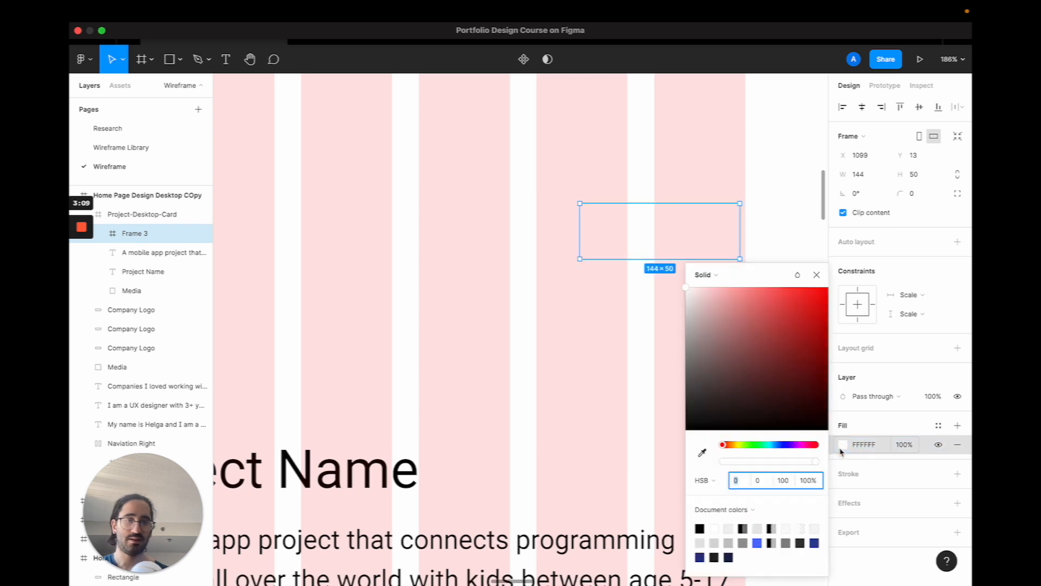
left_click(791, 476)
key("Down")
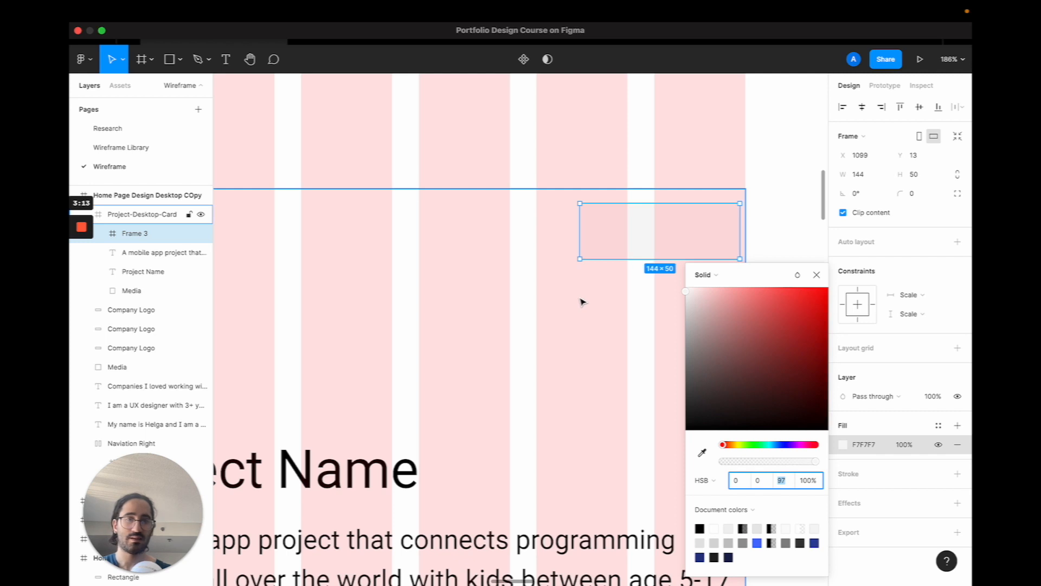
Snap the tag frame into the card's upper-right corner at X 1104, Y 0 and set its corner radius to 8
left_click_drag(658, 245, 666, 233)
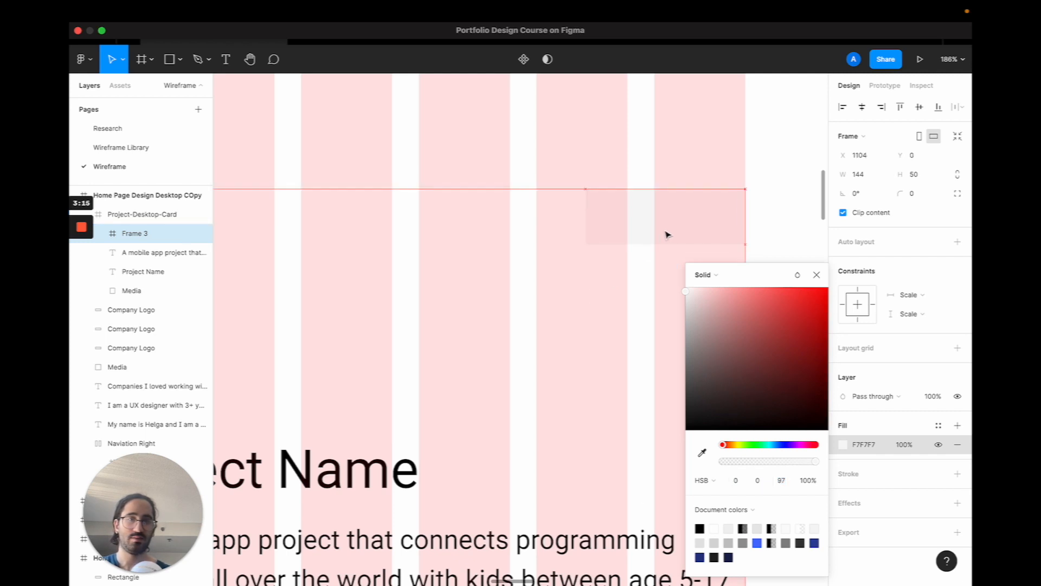
left_click(930, 193)
key("Return")
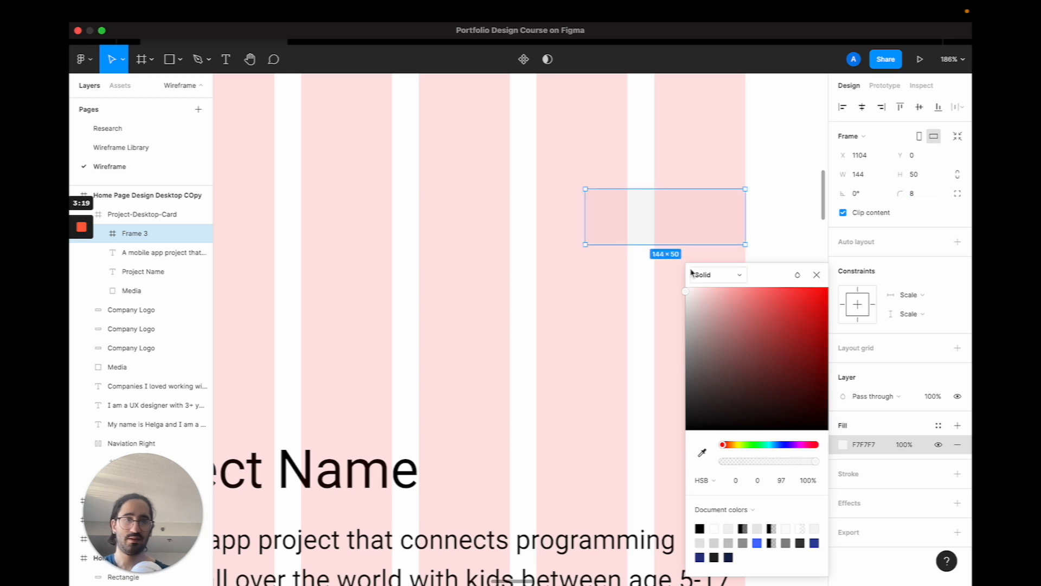
left_click(590, 281)
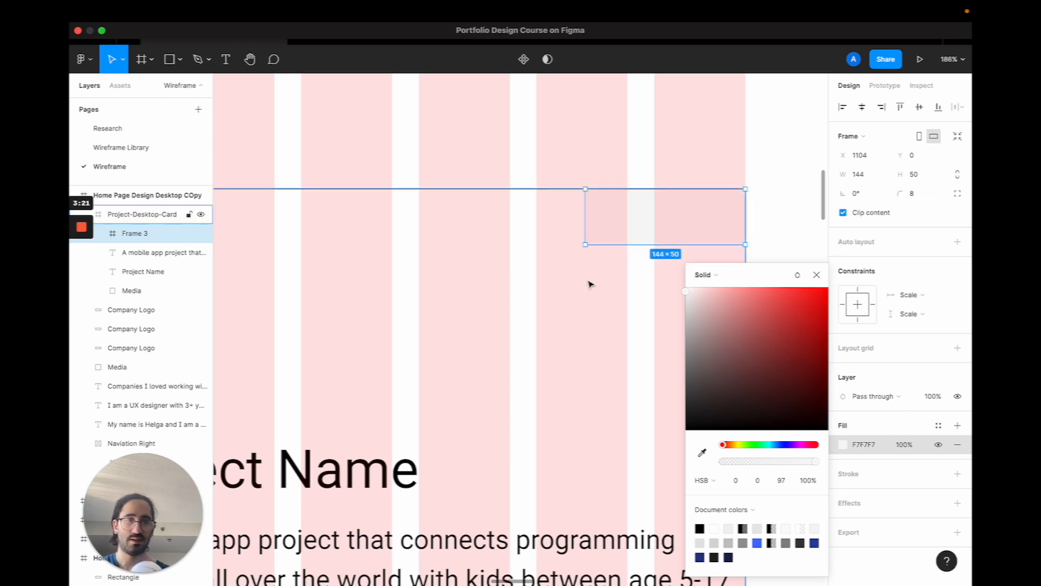
Hide the layout grids and darken the tag frame's fill to the grey 898383
key("ctrl+g")
left_click(633, 235)
scroll(634, 235, "down", 5)
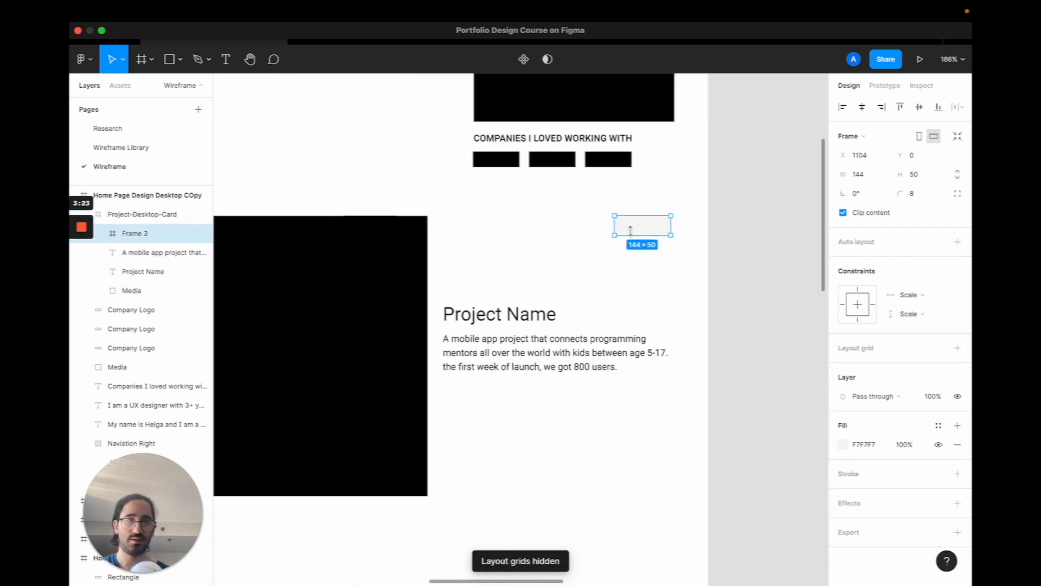
left_click(843, 444)
left_click_drag(707, 326, 691, 354)
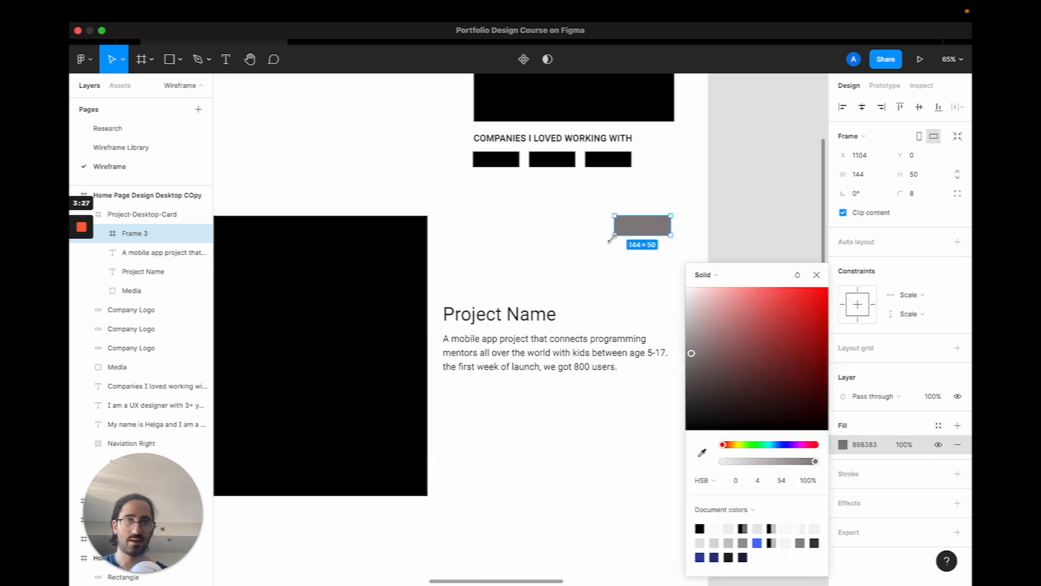
Create a text box about 77 × 23 inside the tag frame and enter "web"
scroll(629, 227, "up", 5)
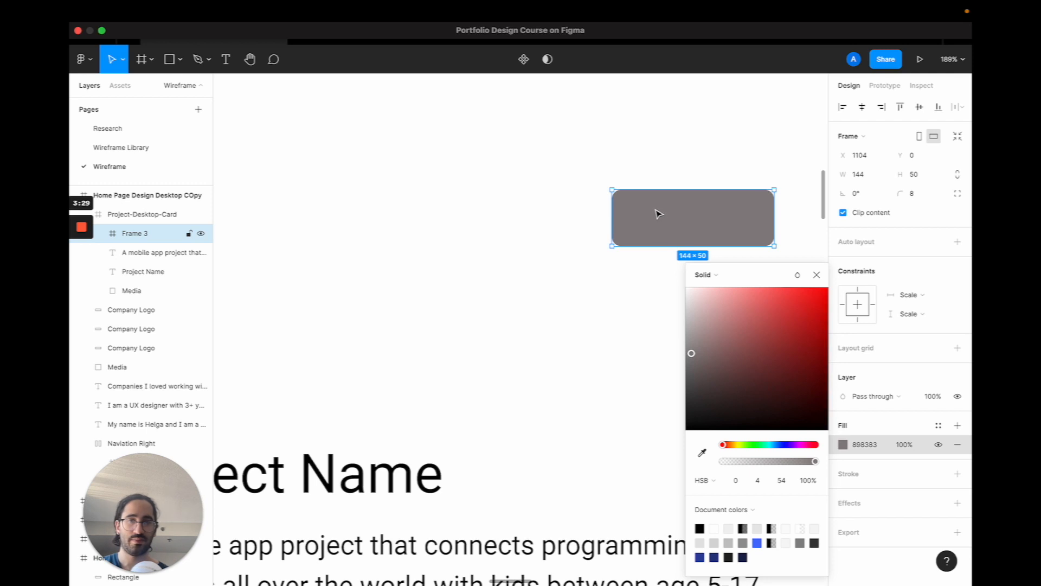
key("t")
left_click_drag(649, 204, 735, 228)
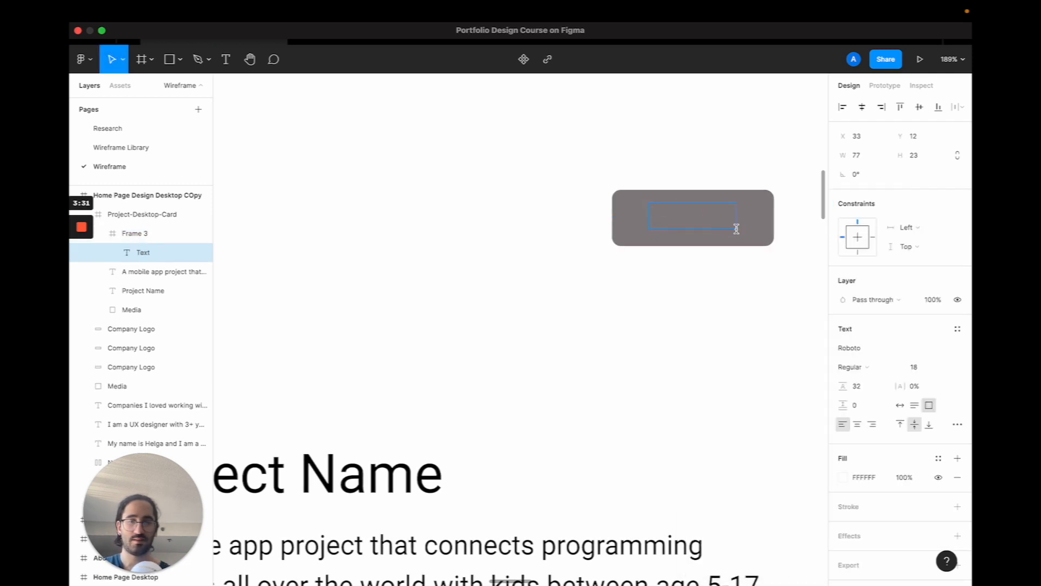
type("web")
left_click(920, 369)
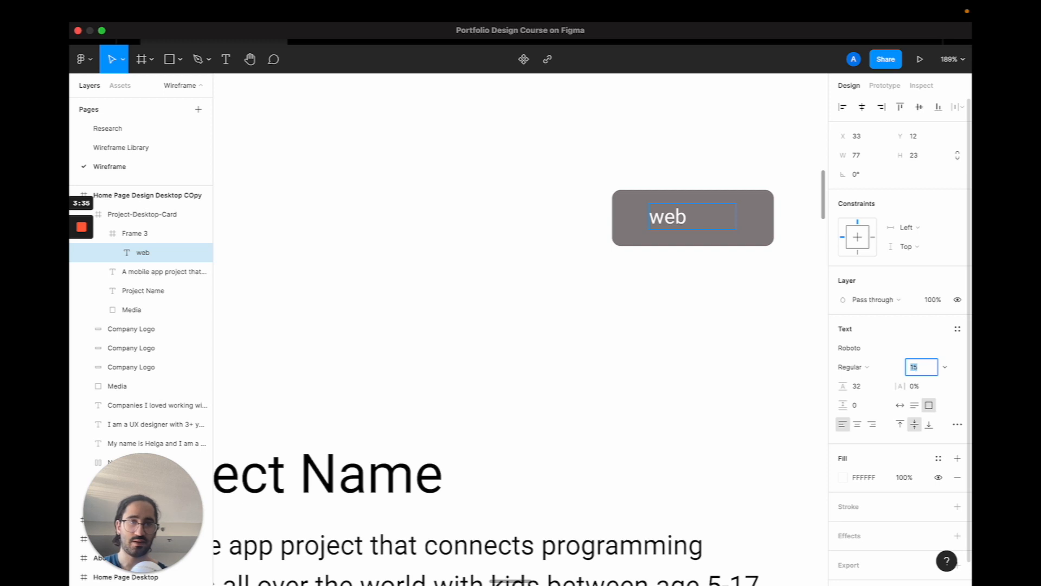
Retype the tag's label as "Web" and make its text box auto width
double_click(678, 219)
type("W")
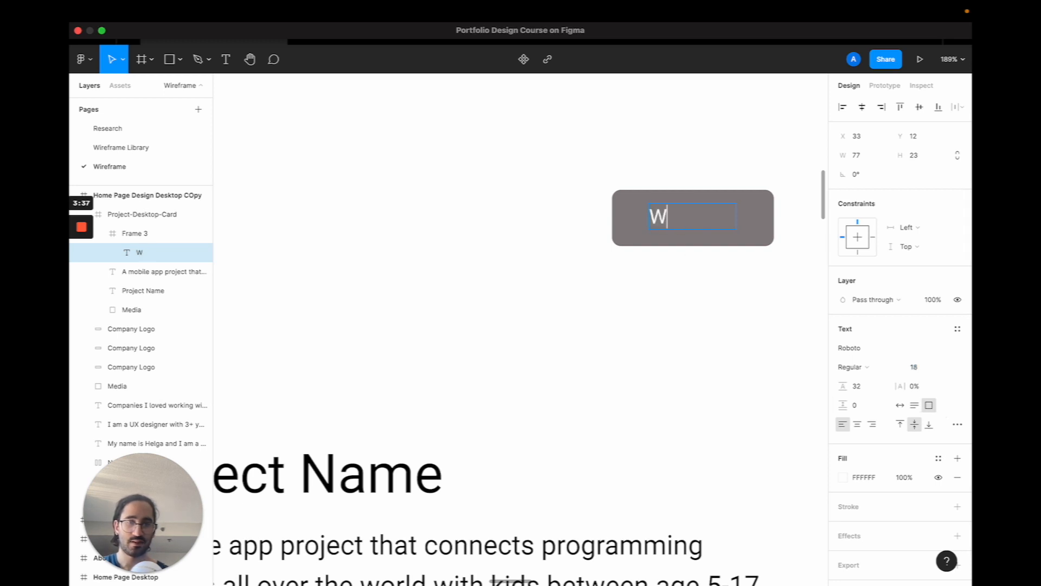
type("eb")
left_click(664, 261)
left_click(900, 405)
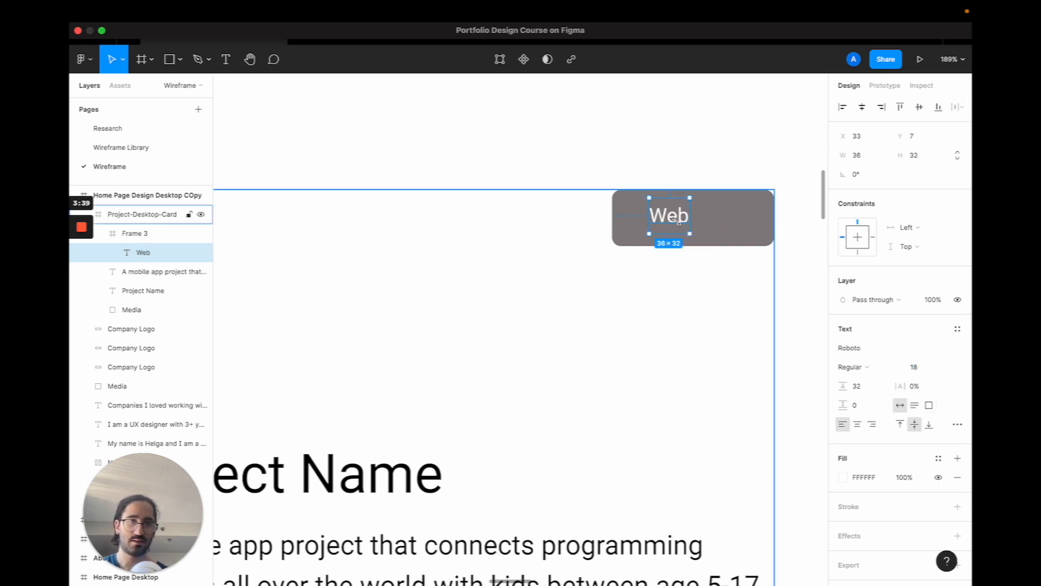
Center the "Web" label inside the grey tag frame, at X 54, Y 9
left_click_drag(678, 220, 700, 222)
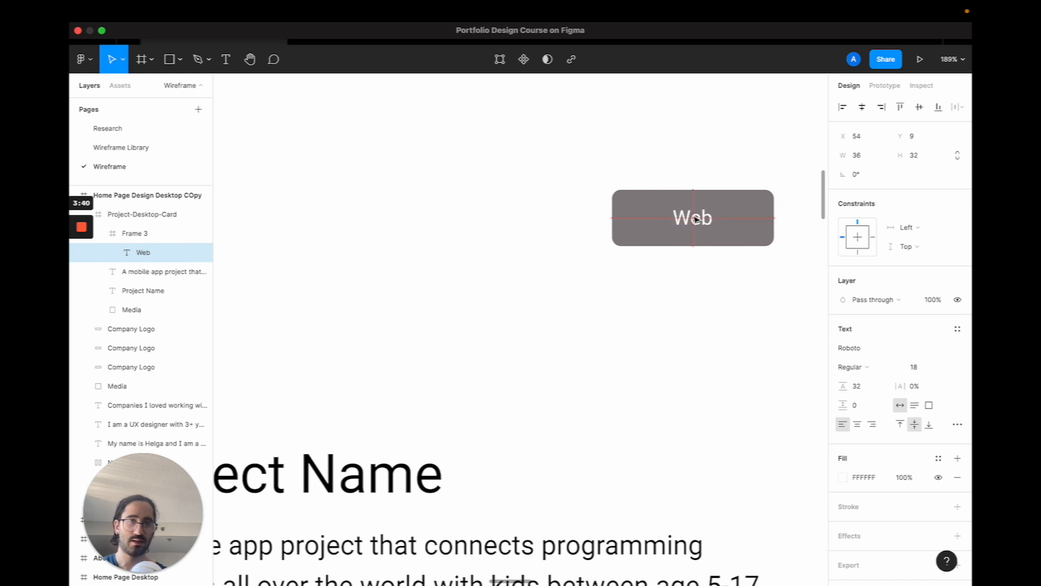
left_click(678, 284)
left_click(632, 212)
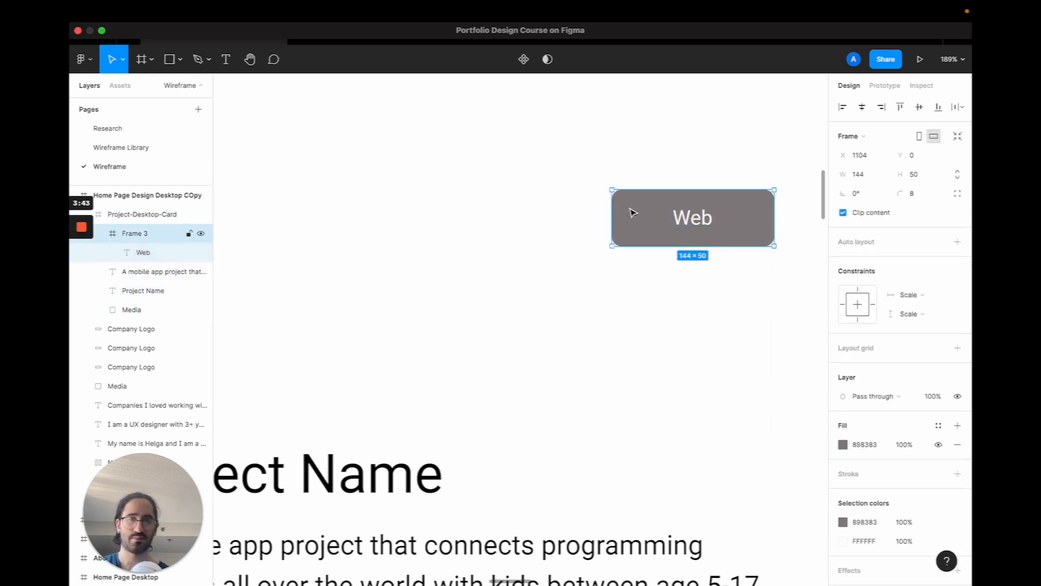
Wrap the card's "Project Name" heading and its description text together in a new frame
scroll(632, 212, "down", 10)
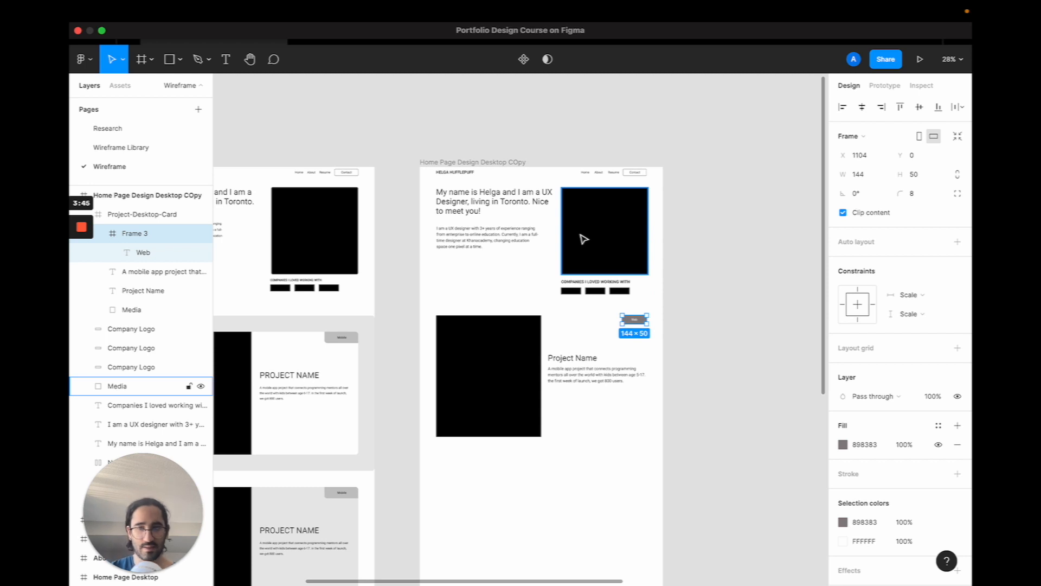
scroll(583, 237, "left", 3)
scroll(582, 237, "down", 2)
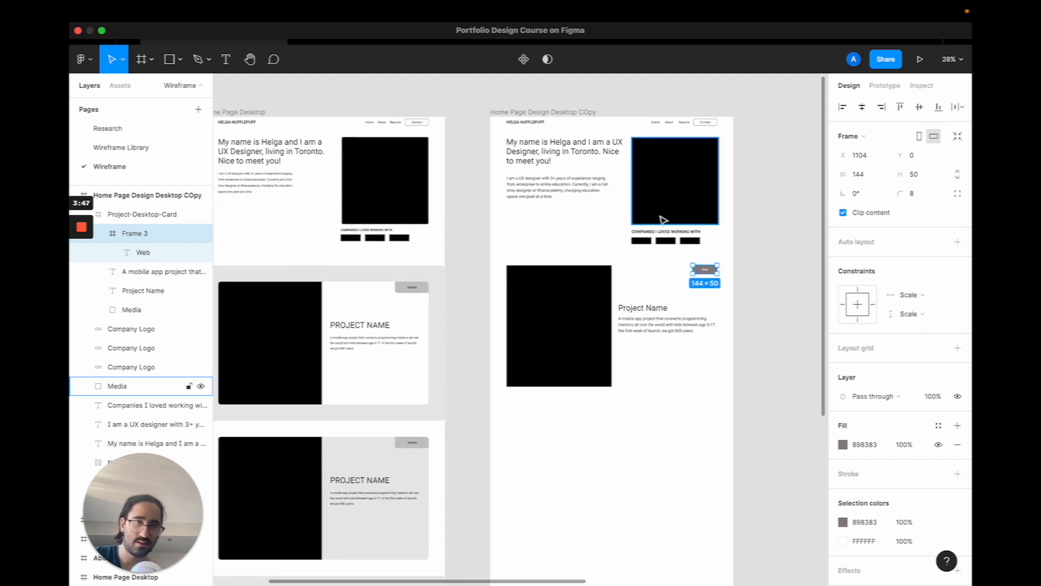
scroll(726, 278, "up", 5)
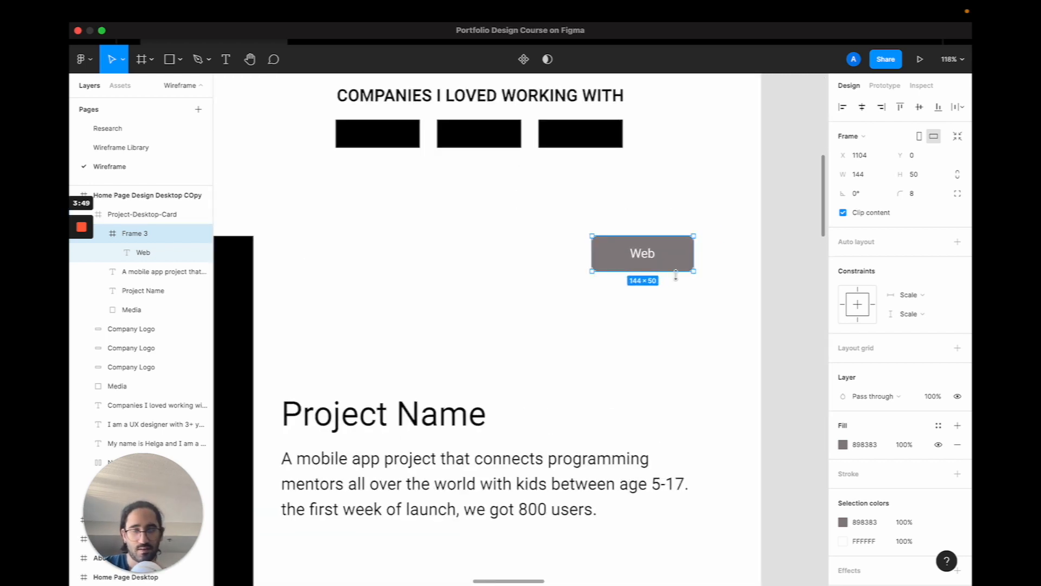
scroll(678, 278, "down", 4)
scroll(677, 279, "left", 3)
scroll(677, 278, "down", 4)
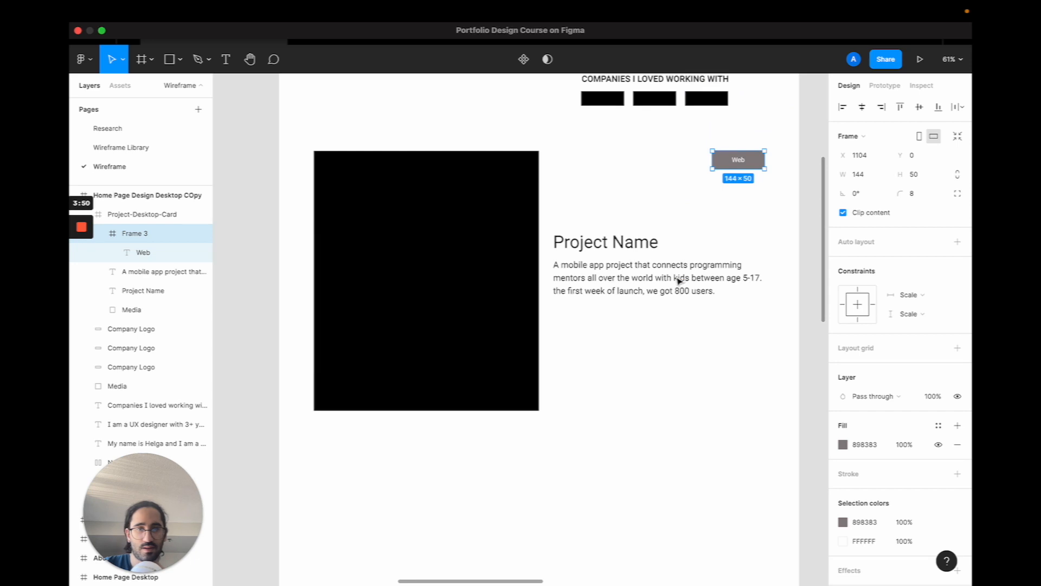
left_click(634, 296)
left_click(619, 250, "shift")
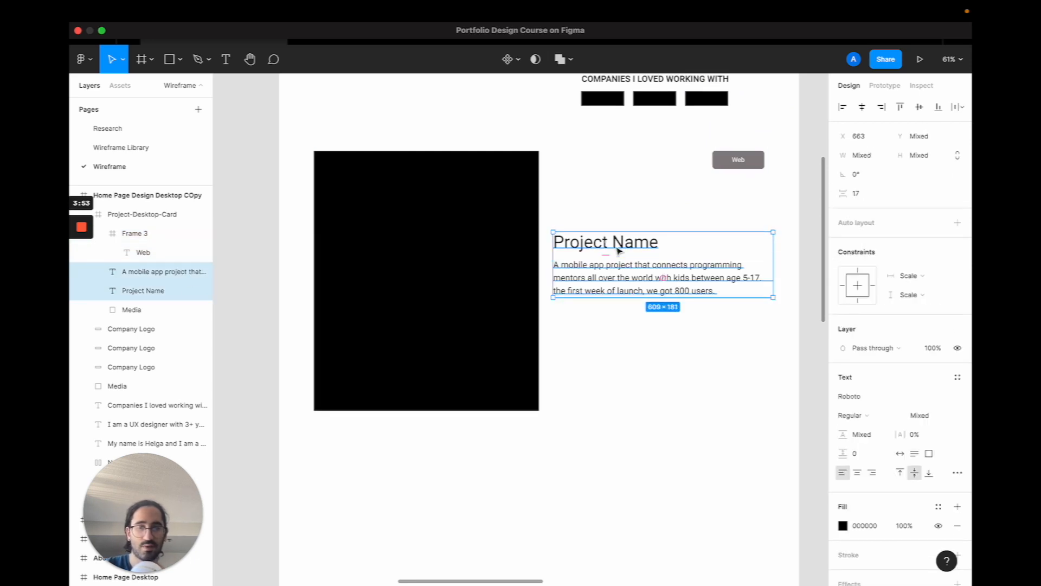
key("super+alt+g")
Rename the frame around the heading and description as "Content-Text"
double_click(142, 273)
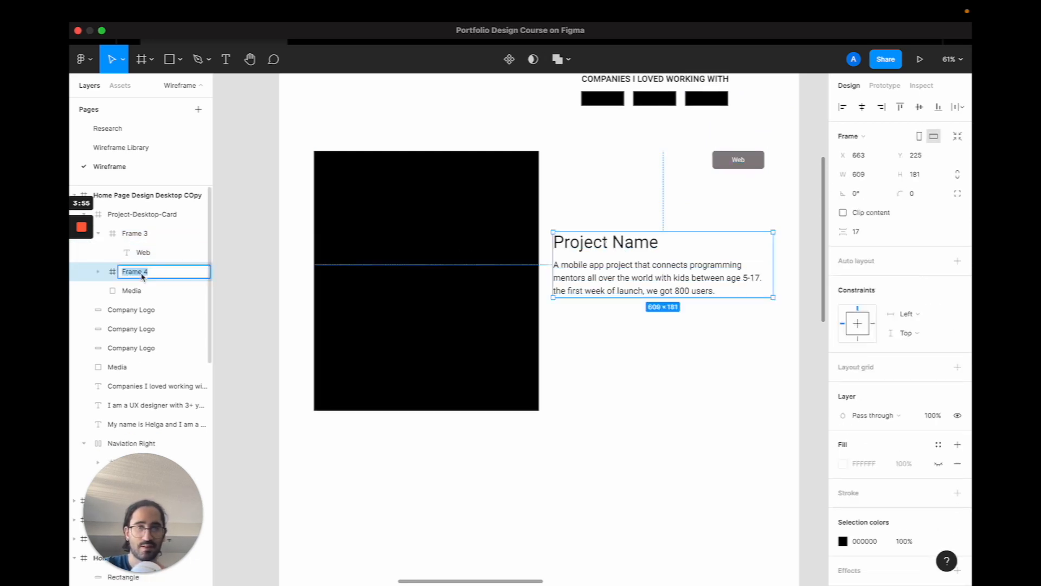
type("Content")
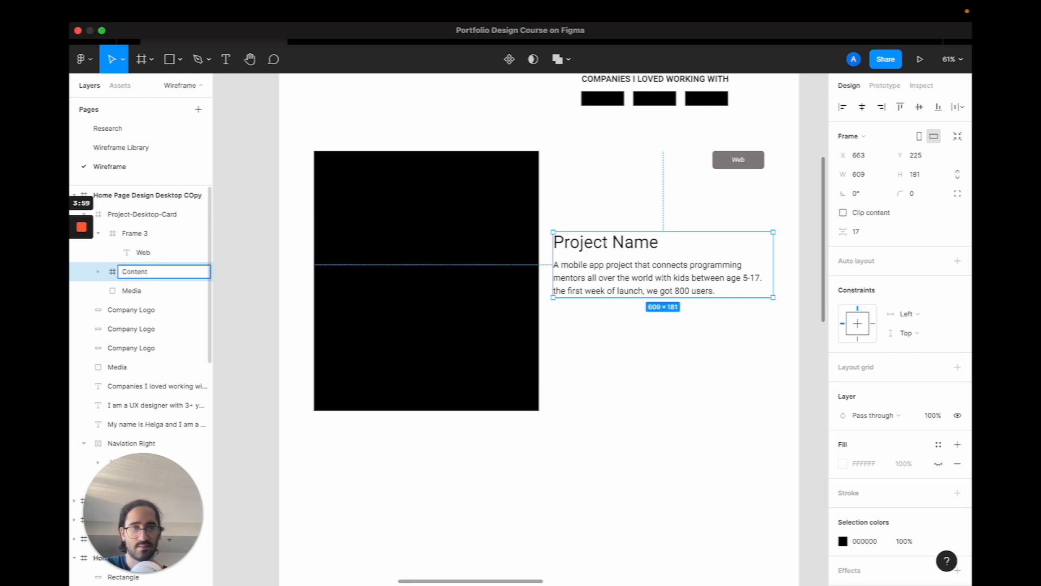
type("-Text")
key("Return")
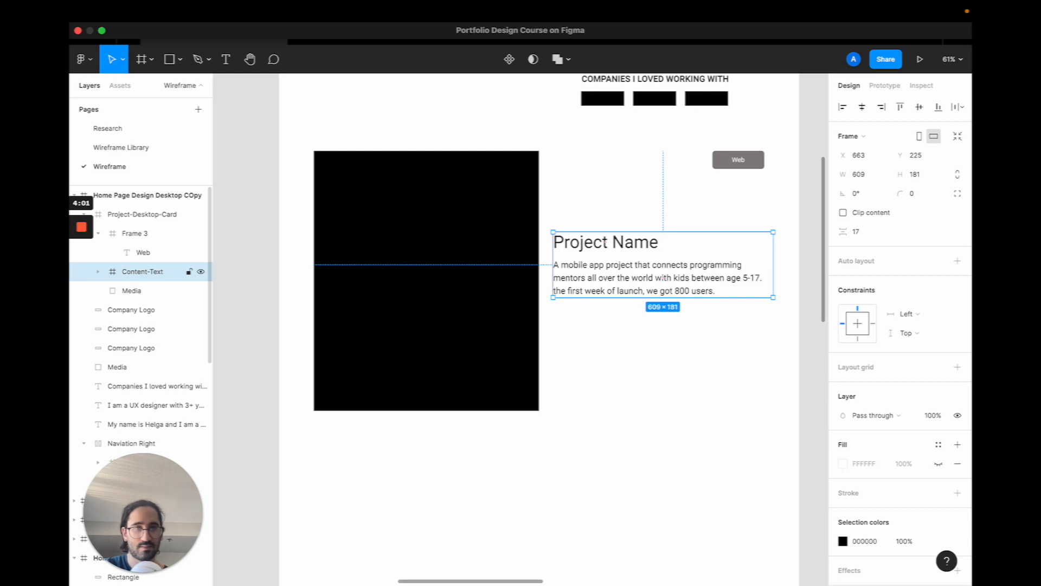
Switch the tag frame to independent corner radii and set its top-left and bottom-left corners to 0
left_click(715, 160)
scroll(721, 160, "up", 5)
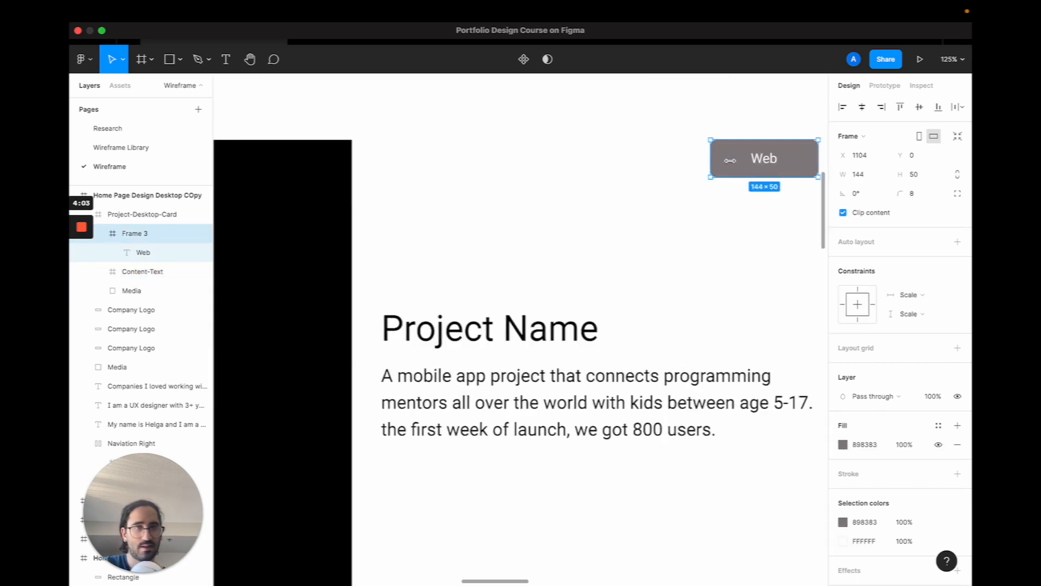
left_click(957, 194)
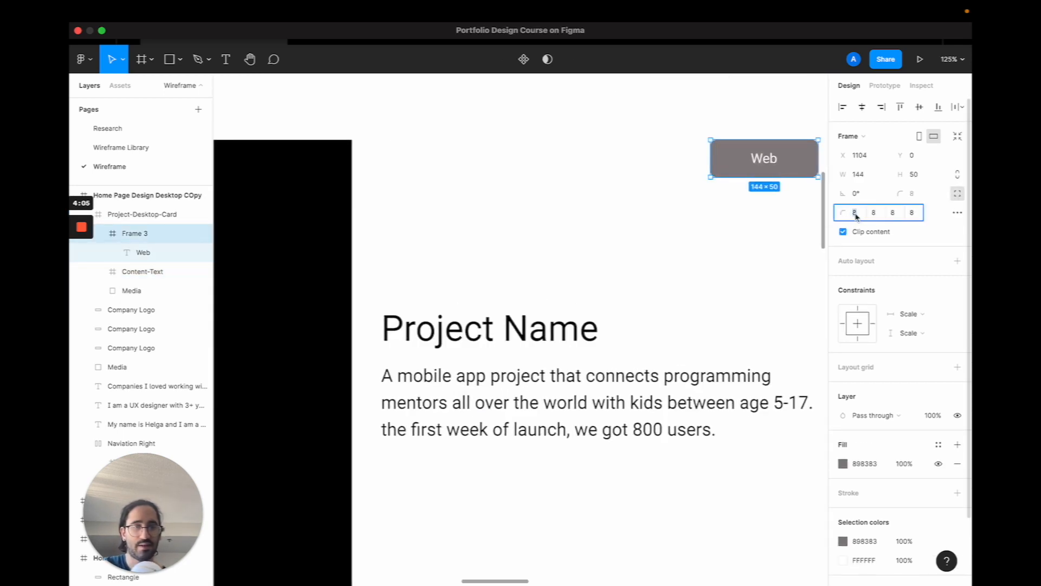
type("0")
key("Return")
left_click(912, 213)
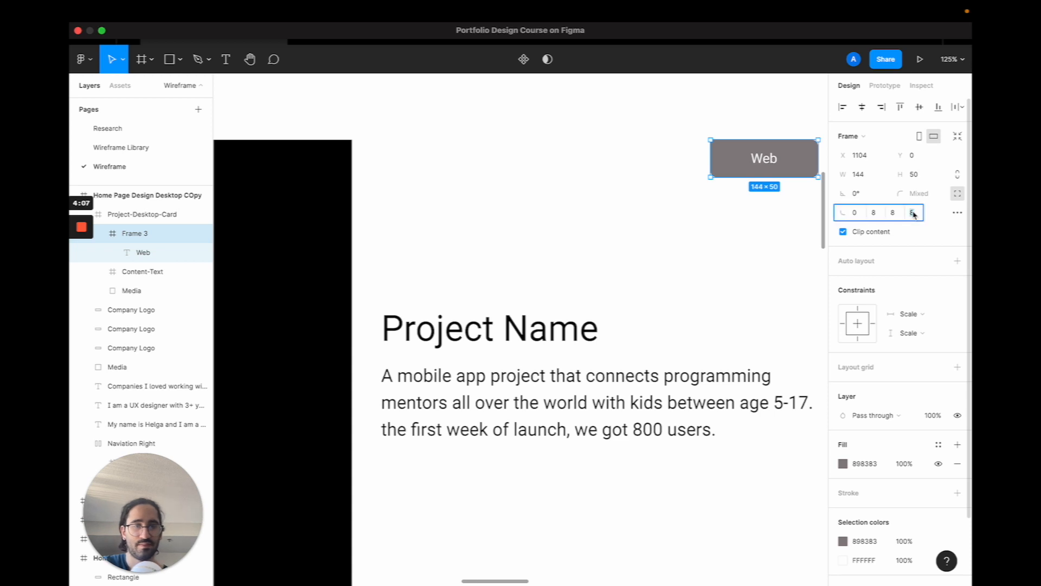
type("0")
key("Return")
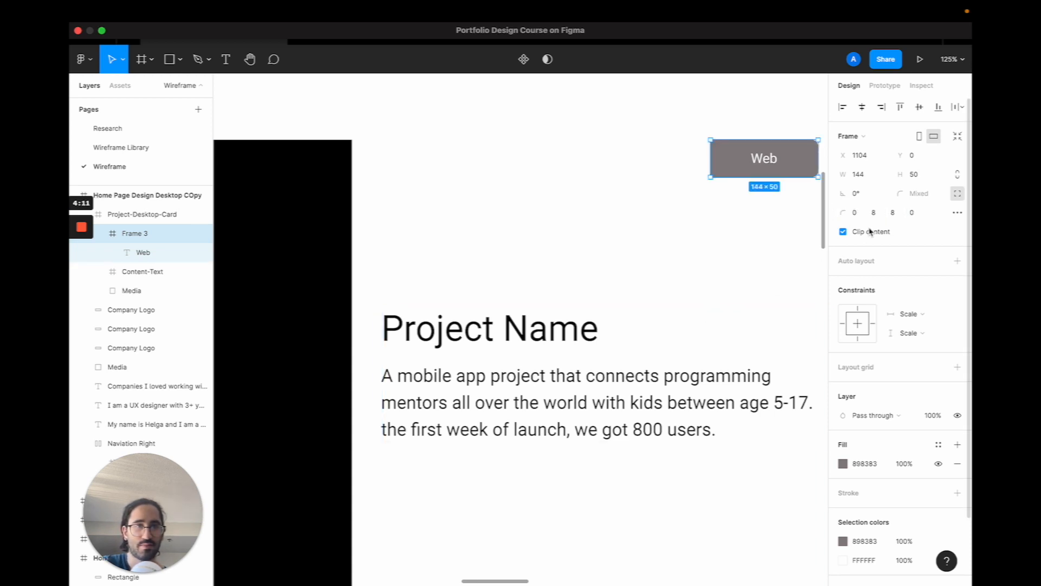
Set the tag frame's top-left corner radius to 8 and its top-right corner radius to 0
left_click(859, 215)
key("Return")
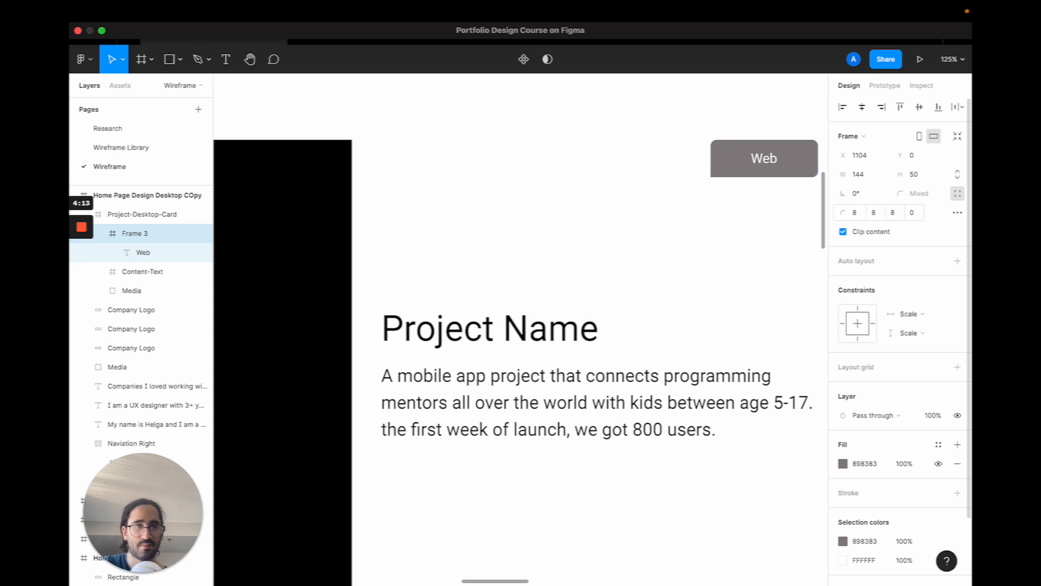
left_click(873, 212)
type("0")
key("Return")
Set the tag frame's corner radii to 0 at top-left, 8 at top-right and 0 at bottom-right
left_click(855, 213)
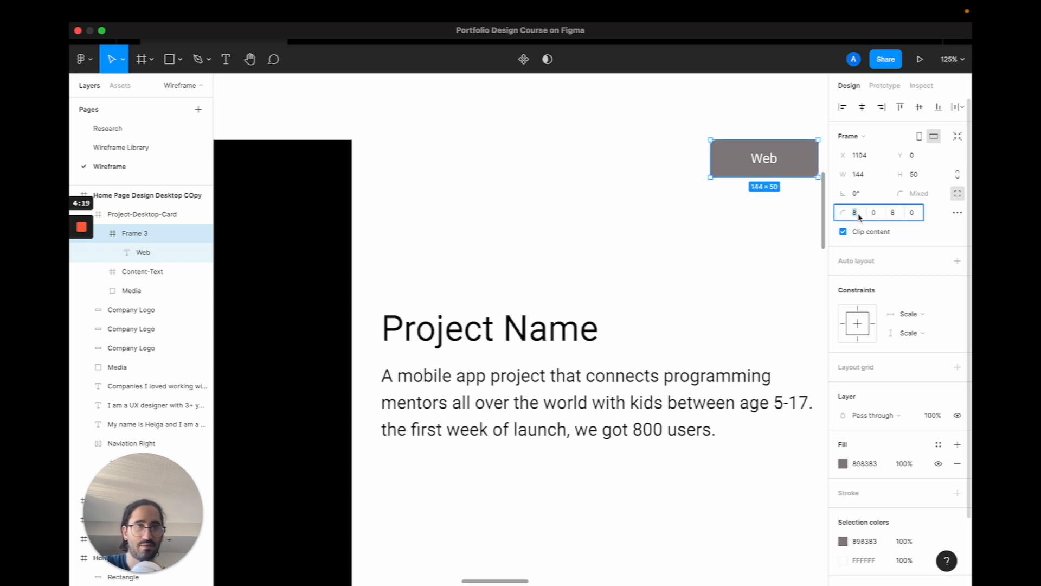
type("0")
key("Return")
left_click(874, 213)
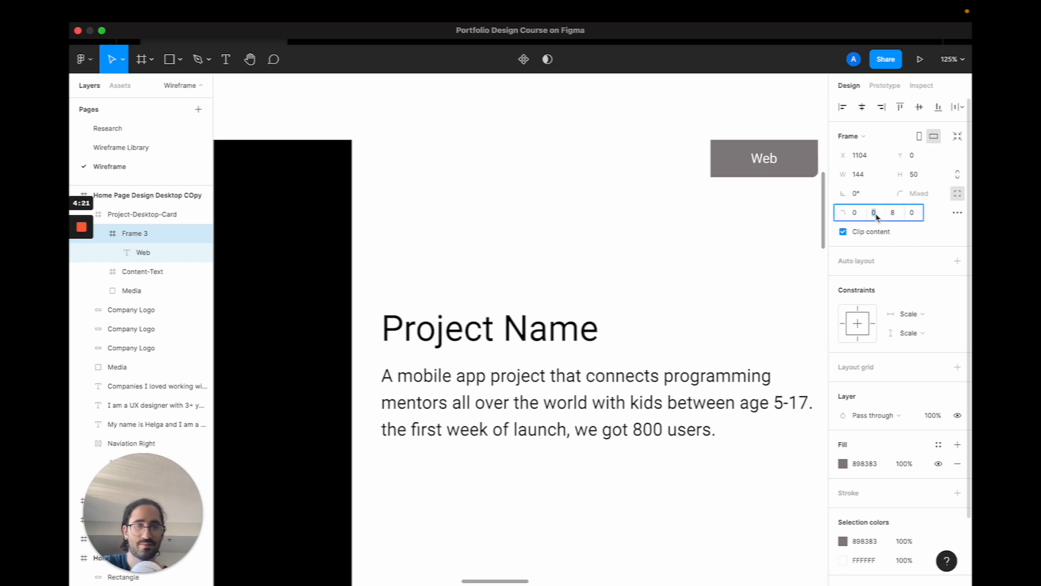
type("8")
key("Return")
left_click(893, 212)
type("0")
key("Return")
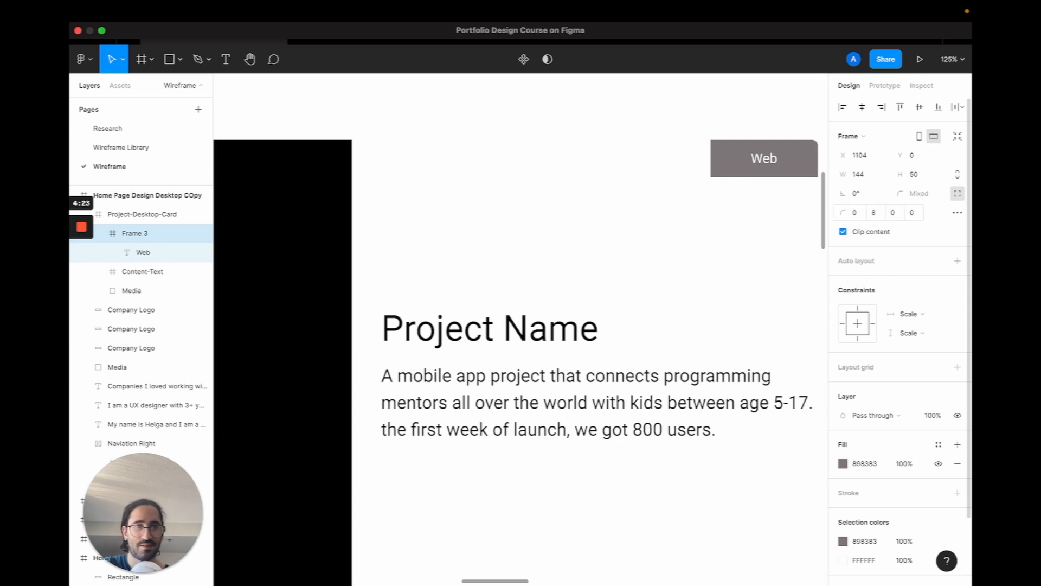
left_click(913, 213)
key("Return")
Set the corner radius of the whole Project-Desktop-Card frame to 8
left_click(635, 302)
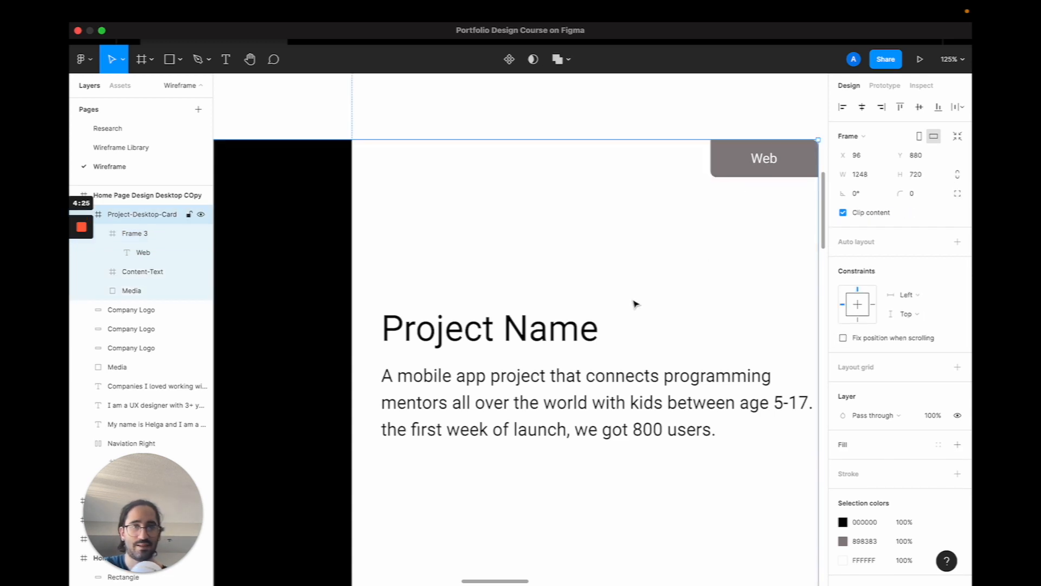
scroll(635, 302, "down", 5)
left_click(767, 265)
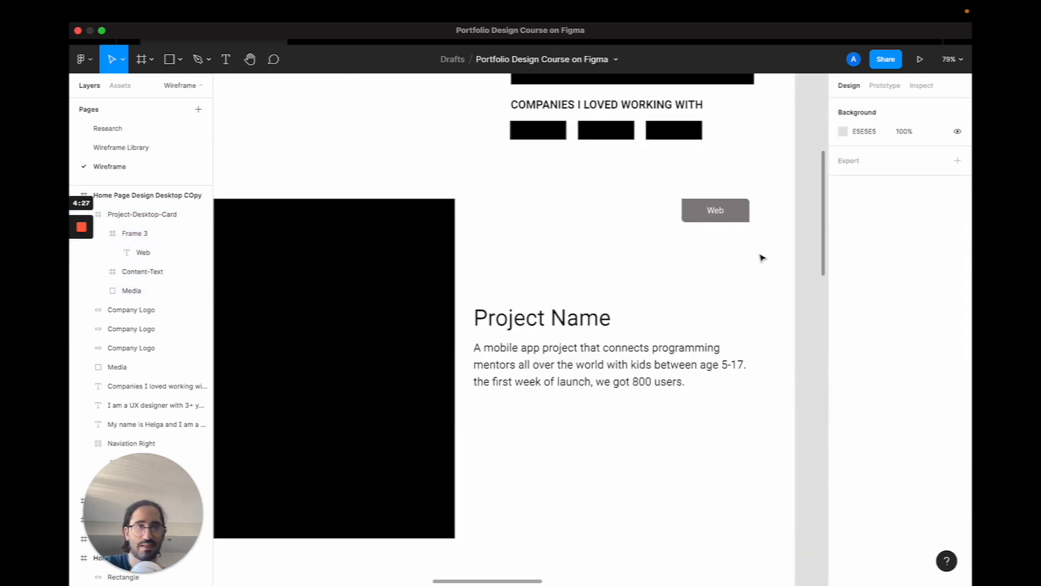
left_click(744, 216)
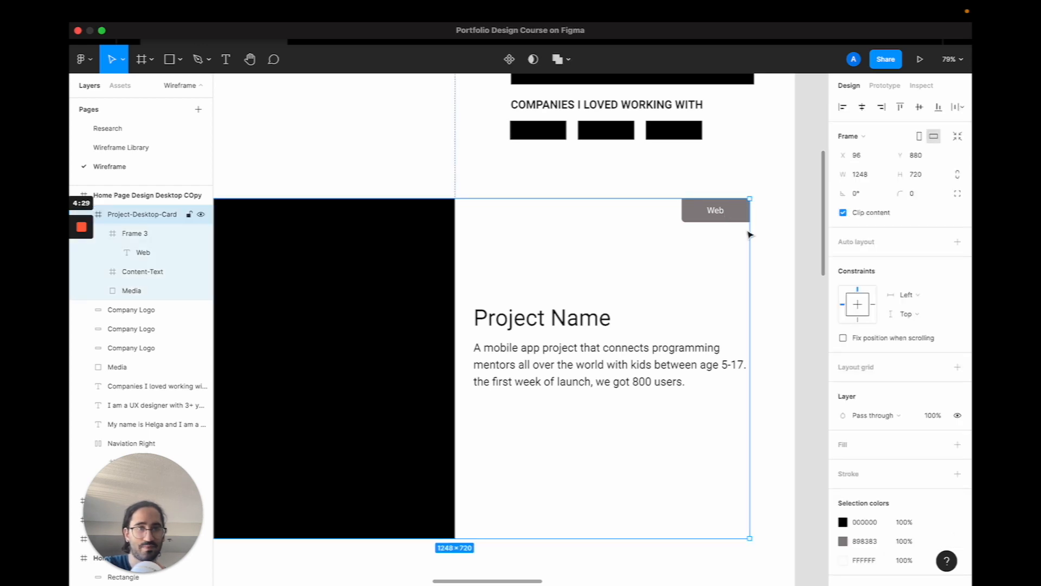
left_click(922, 193)
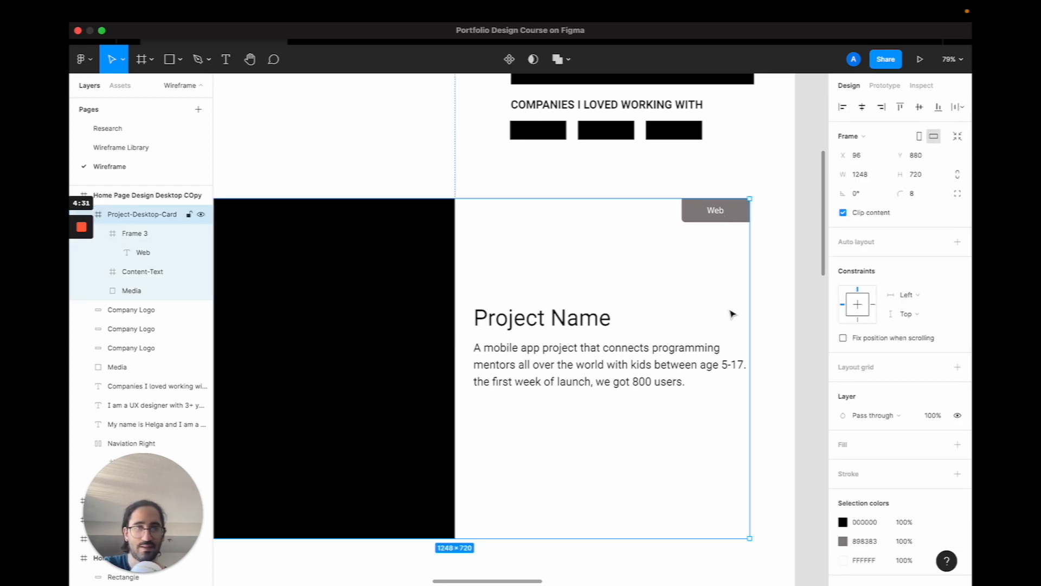
left_click(783, 306)
left_click(751, 226)
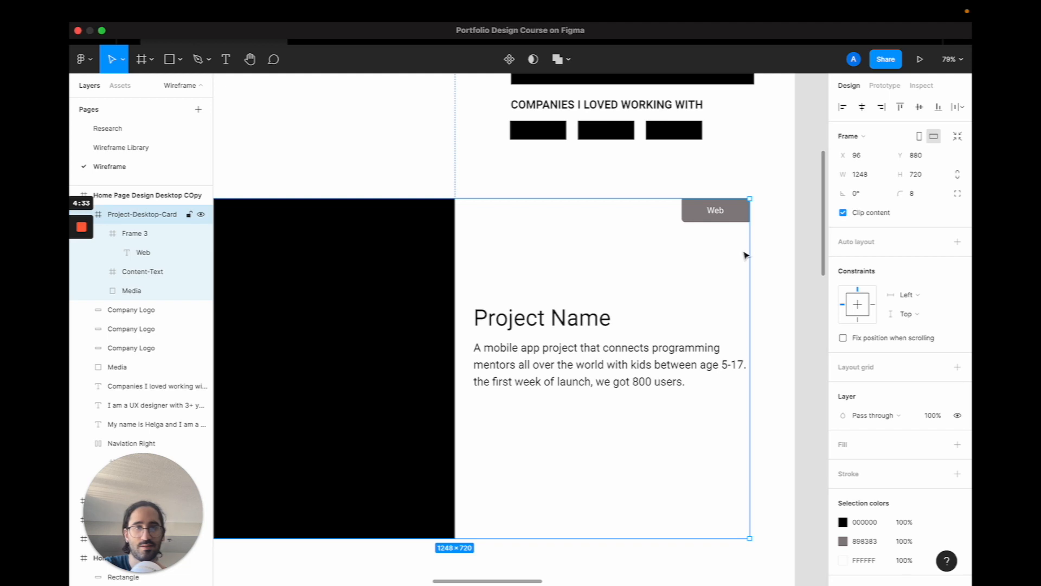
Add a white FFFFFF fill to the Project-Desktop-Card frame
left_click(578, 321)
scroll(564, 382, "down", 5)
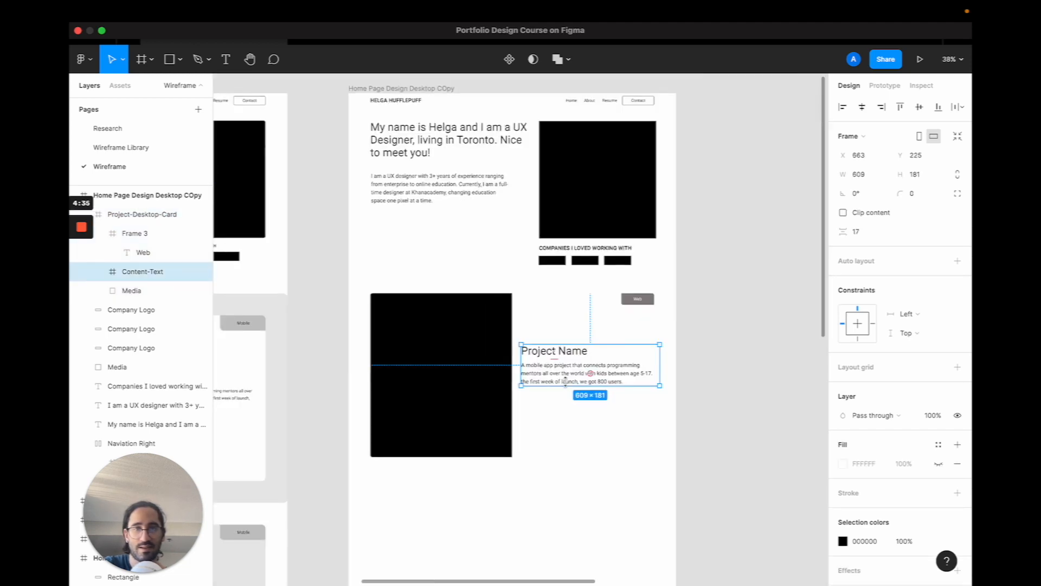
left_click(394, 371)
left_click(581, 376)
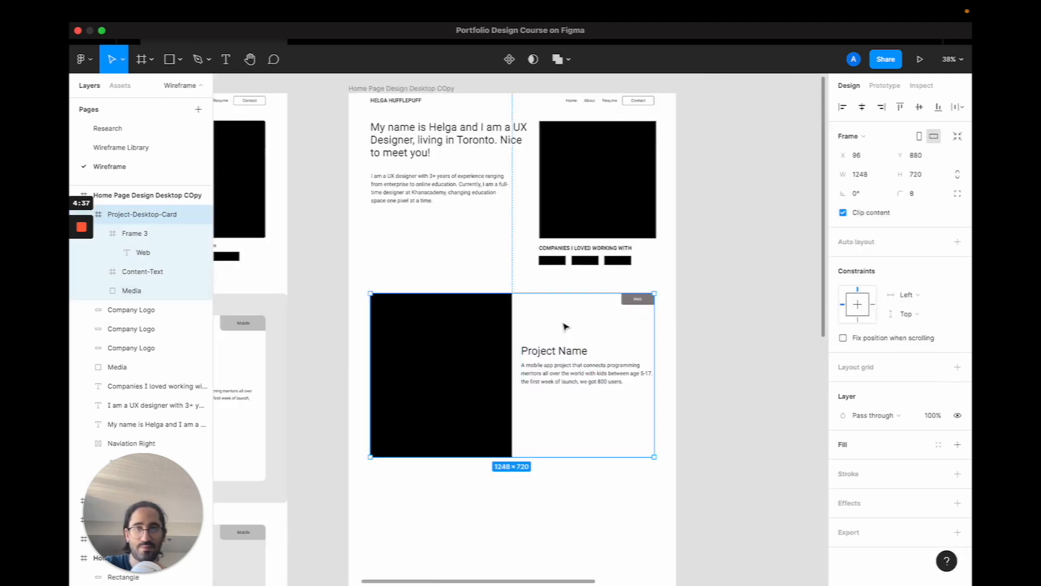
left_click(957, 444)
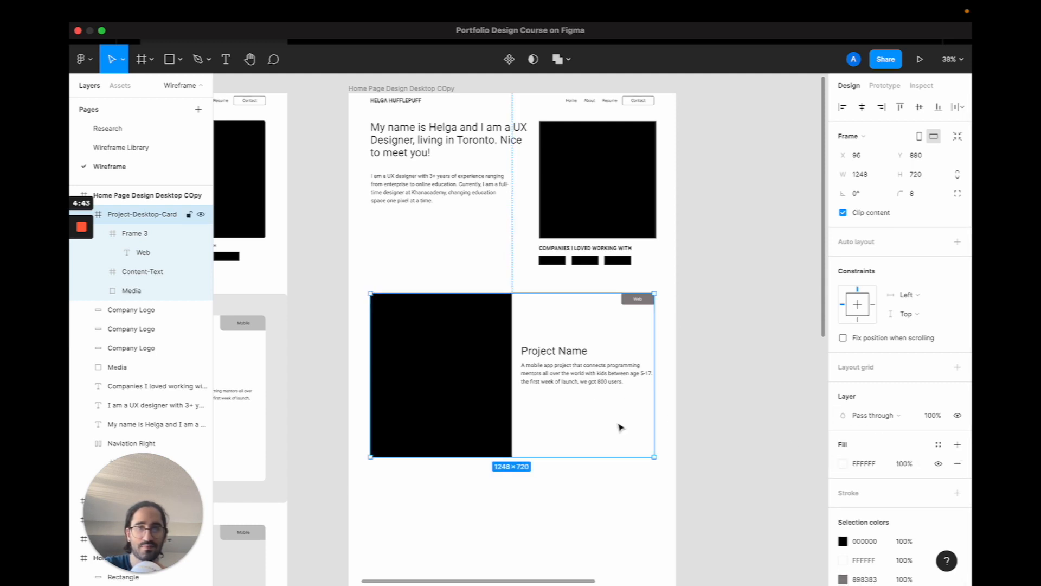
Wrap the project card in a new outer frame and name it "Project-Section"
scroll(676, 379, "left", 4)
scroll(676, 379, "down", 2)
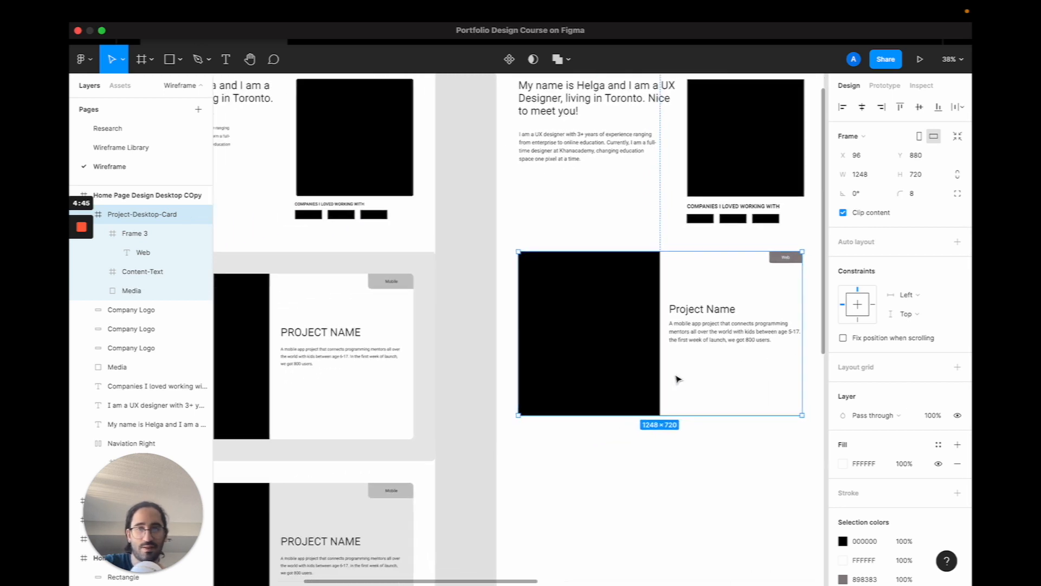
scroll(674, 374, "down", 1)
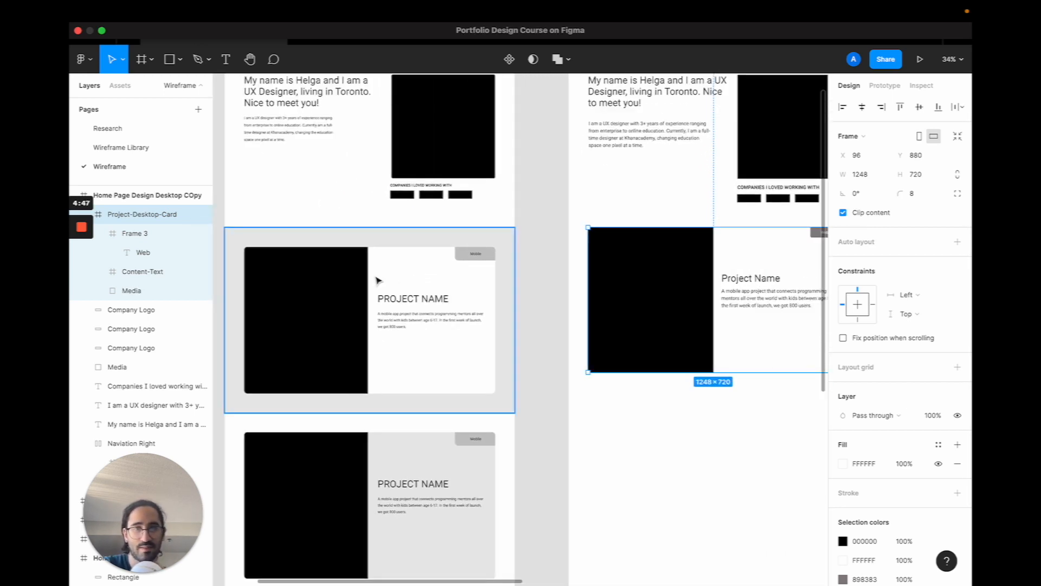
scroll(666, 333, "right", 2)
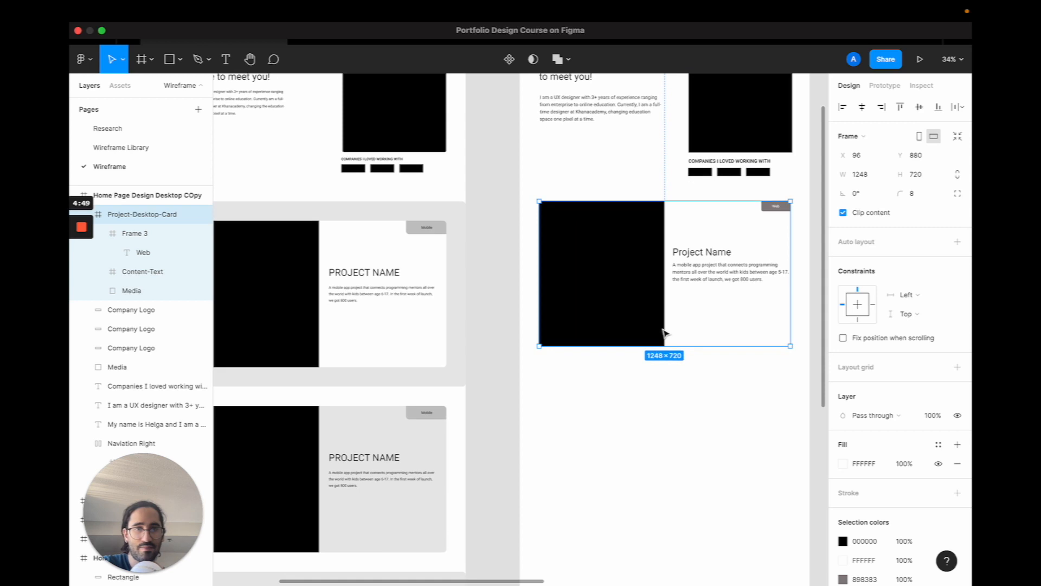
scroll(666, 332, "right", 1)
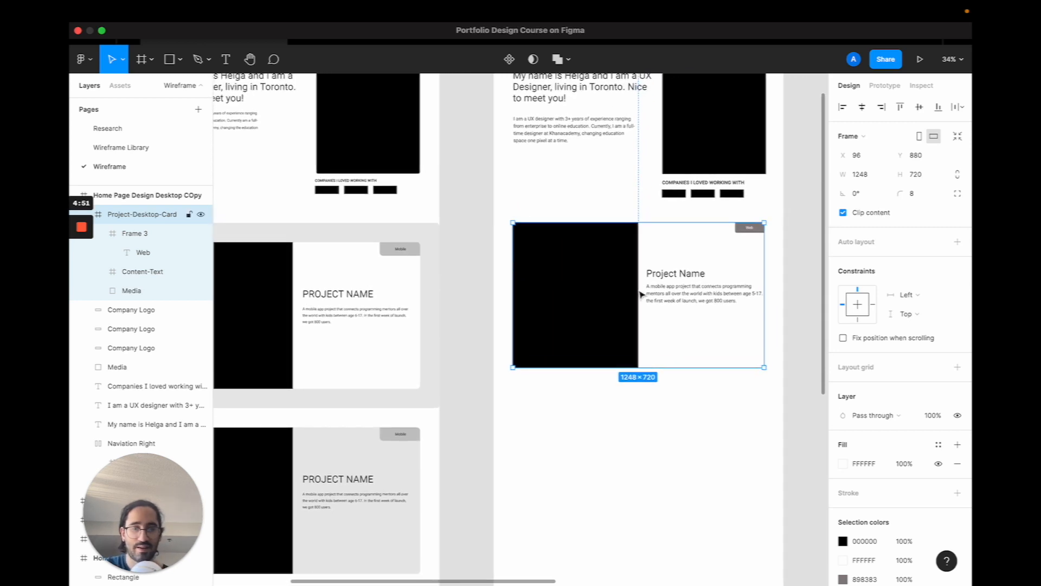
key("super+alt+g")
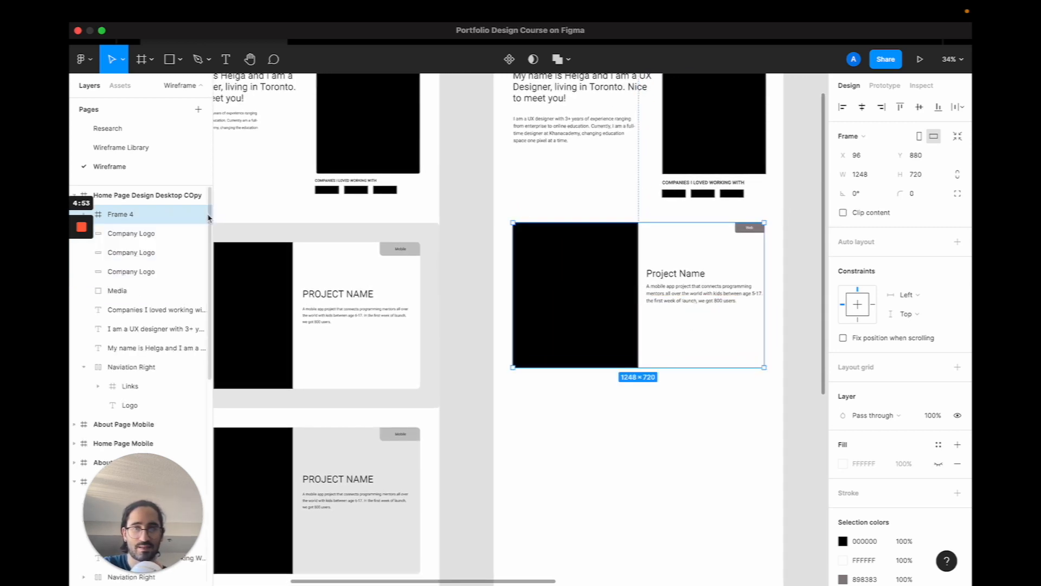
double_click(126, 216)
type("P")
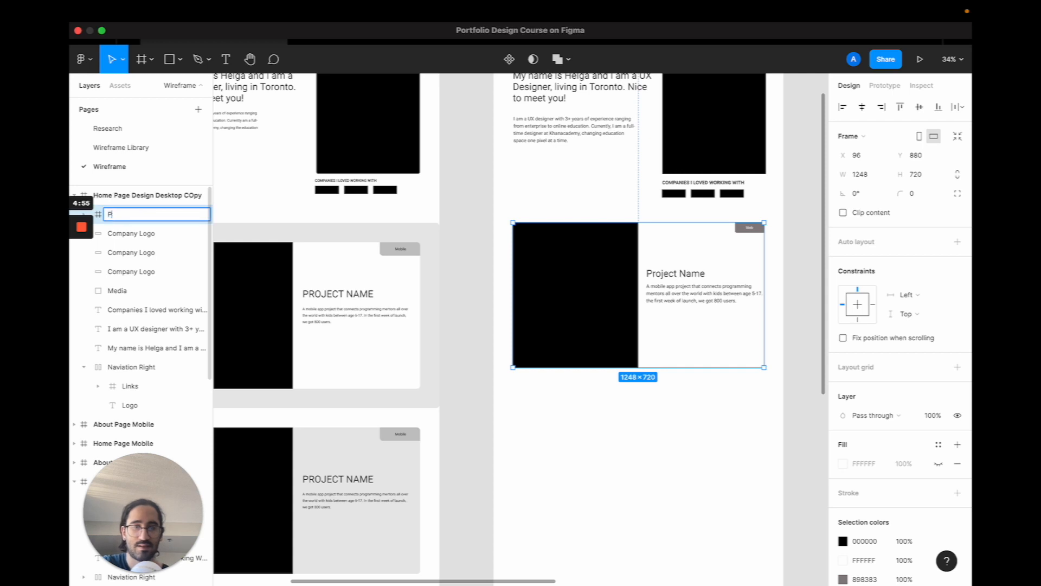
type("roject-Section")
key("Return")
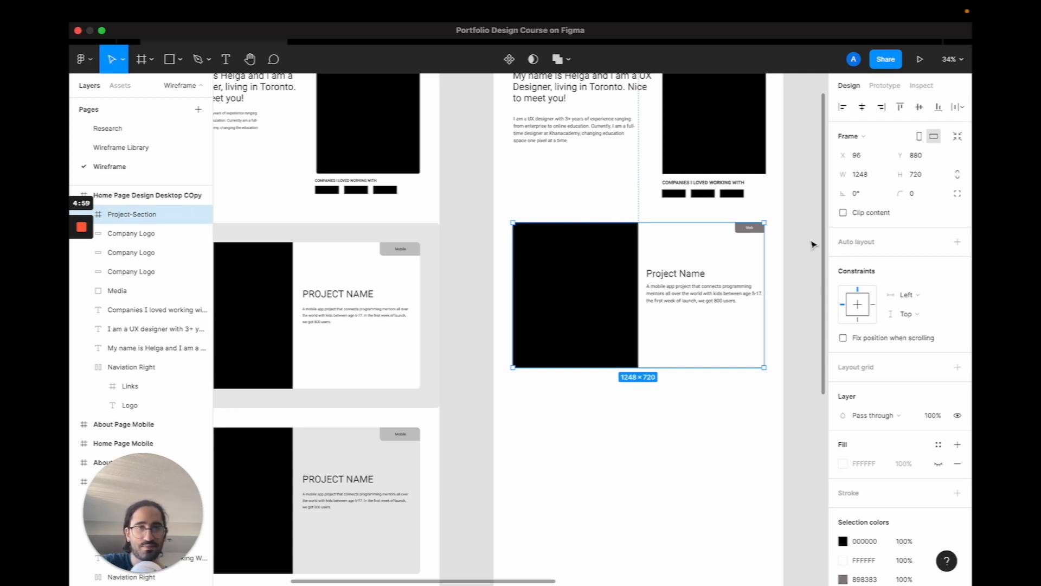
Stretch the Project-Section frame out to both side edges of the page, about 1438 wide starting at X 1
left_click_drag(766, 273, 783, 272)
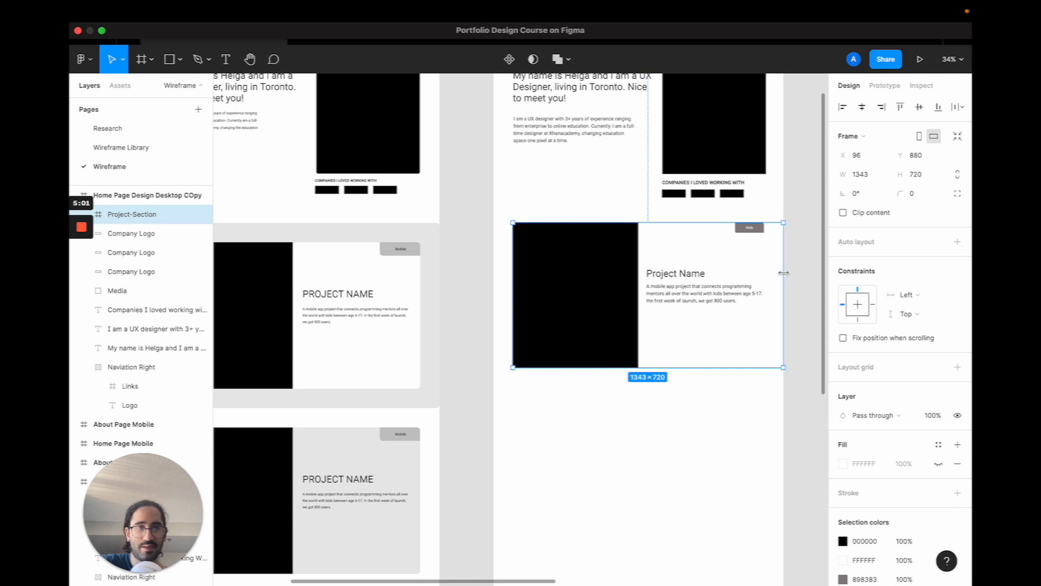
left_click_drag(512, 277, 494, 277)
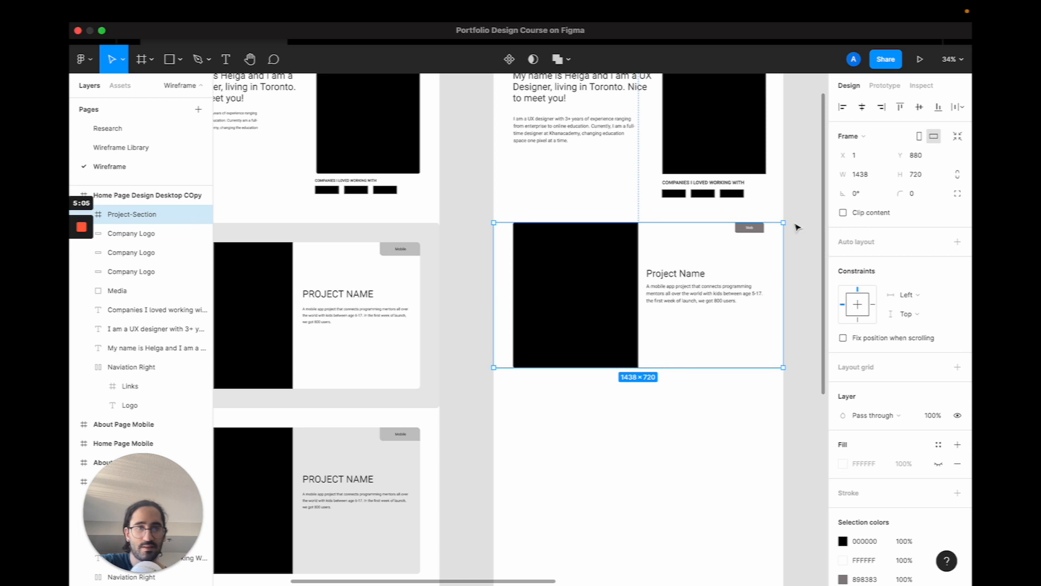
Set the Project-Section frame's width to 1440 and its X position to 0
left_click(868, 173)
type("1440")
left_click(865, 158)
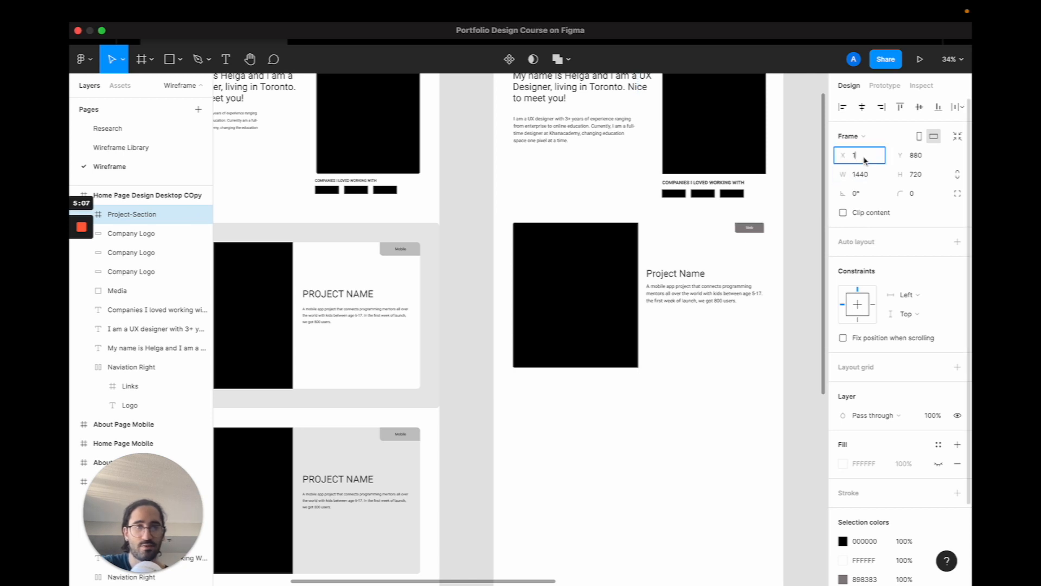
type("0")
key("Return")
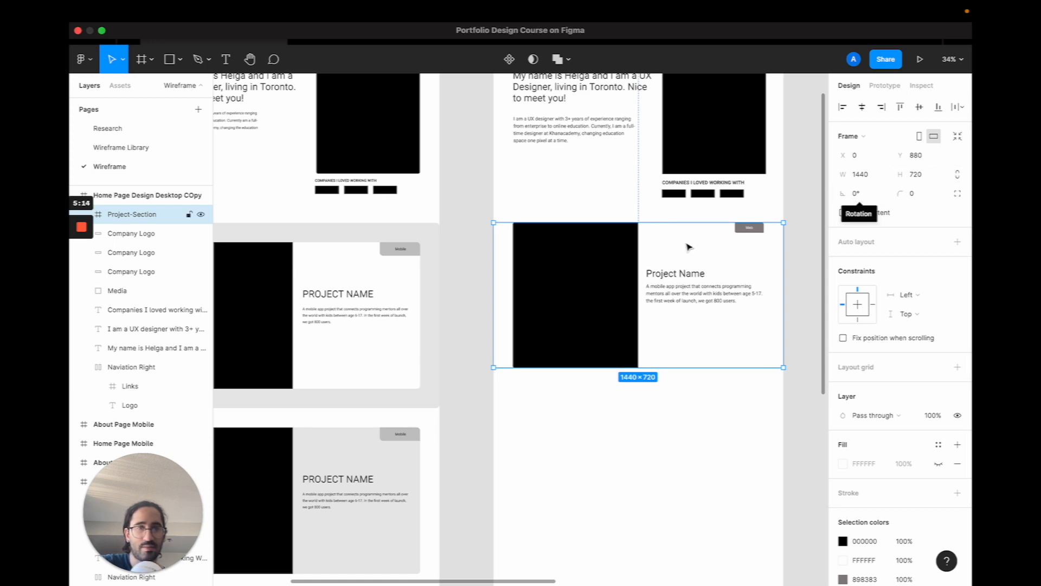
Extend the Project-Section frame above and below the project card, starting at Y 794, with a height of 912
left_click_drag(663, 224, 664, 205)
left_click_drag(664, 367, 663, 389)
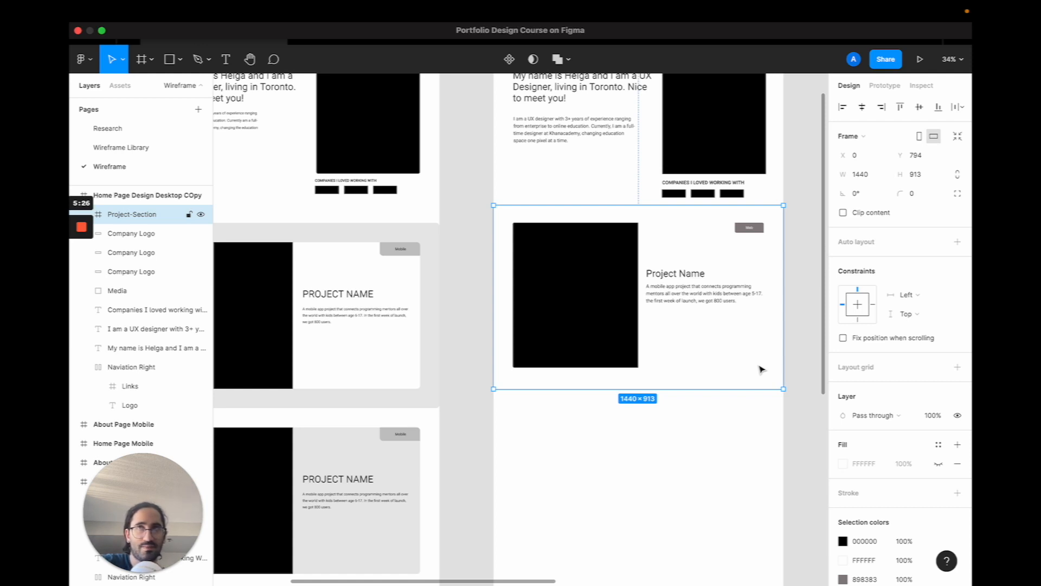
left_click(927, 177)
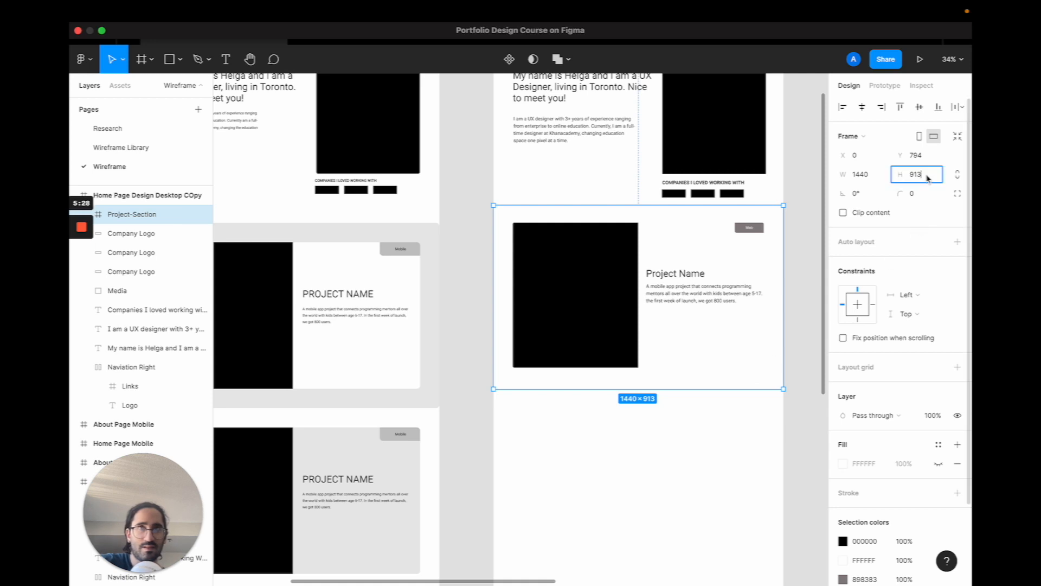
key("Down")
Position the Project-Desktop-Card inside its section at X 96 and Y 96
double_click(576, 274)
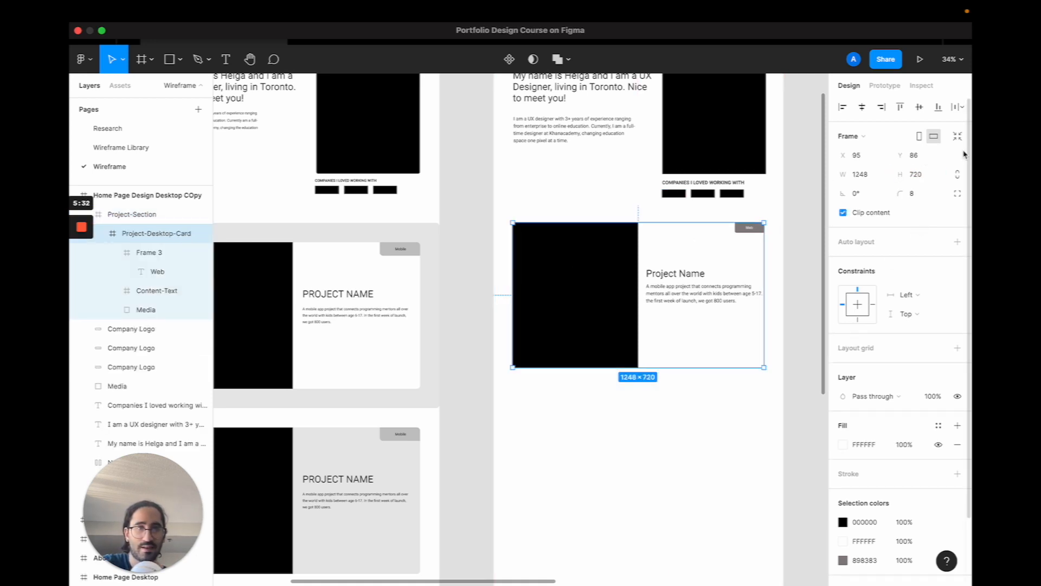
left_click(917, 155)
type("94")
key("Return")
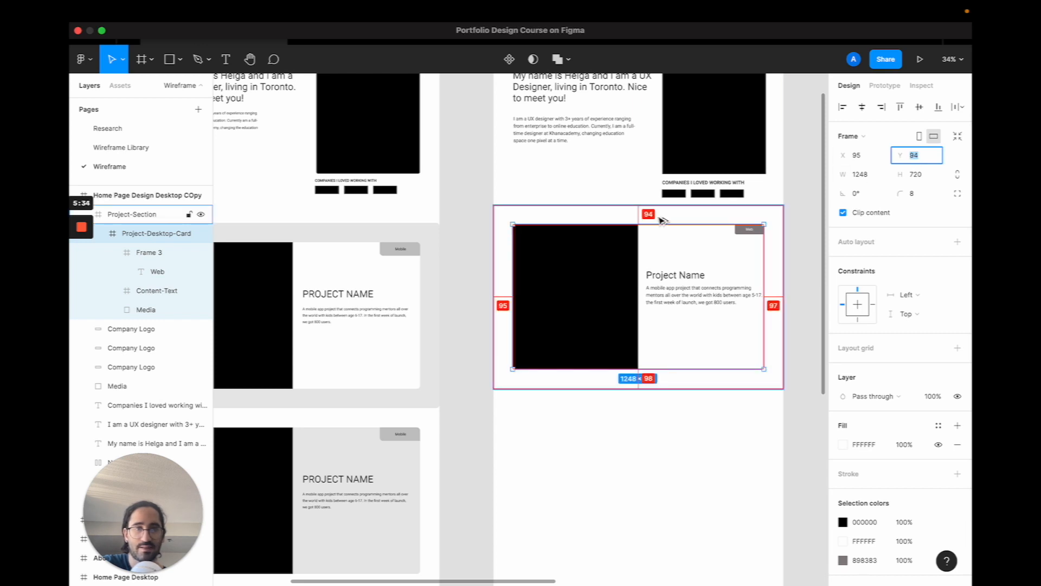
type("96")
key("Return")
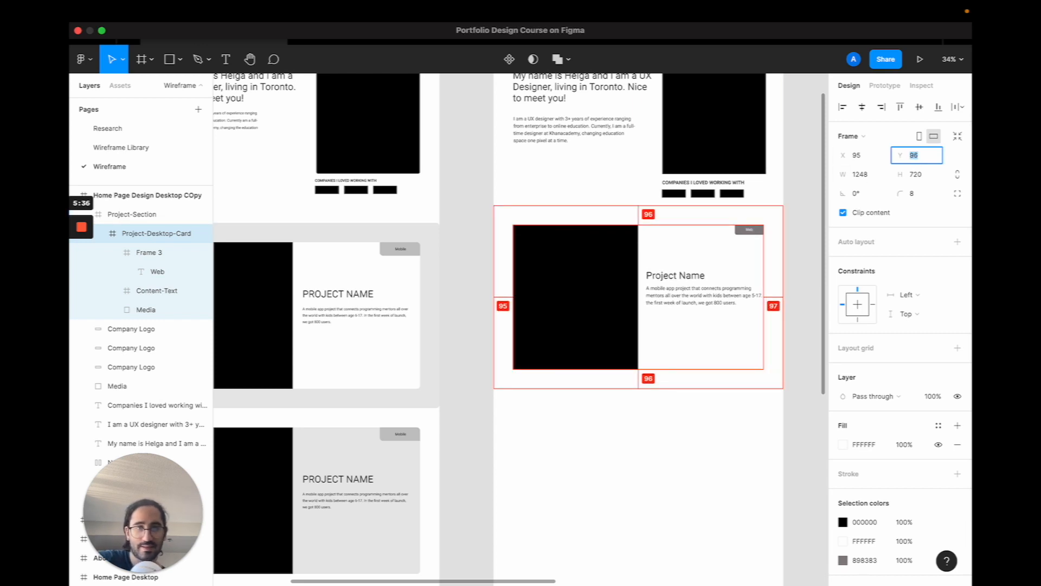
key("shift+Tab")
type("96")
key("Return")
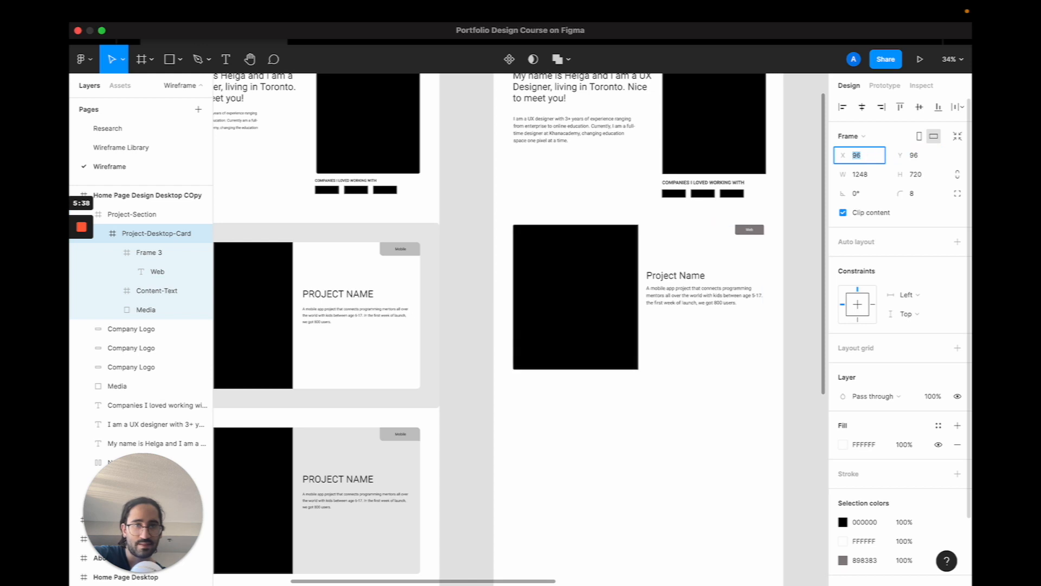
Turn on the Project-Section frame's fill and set its HSB brightness to 96 for a light grey F5F5F5
left_click(586, 214)
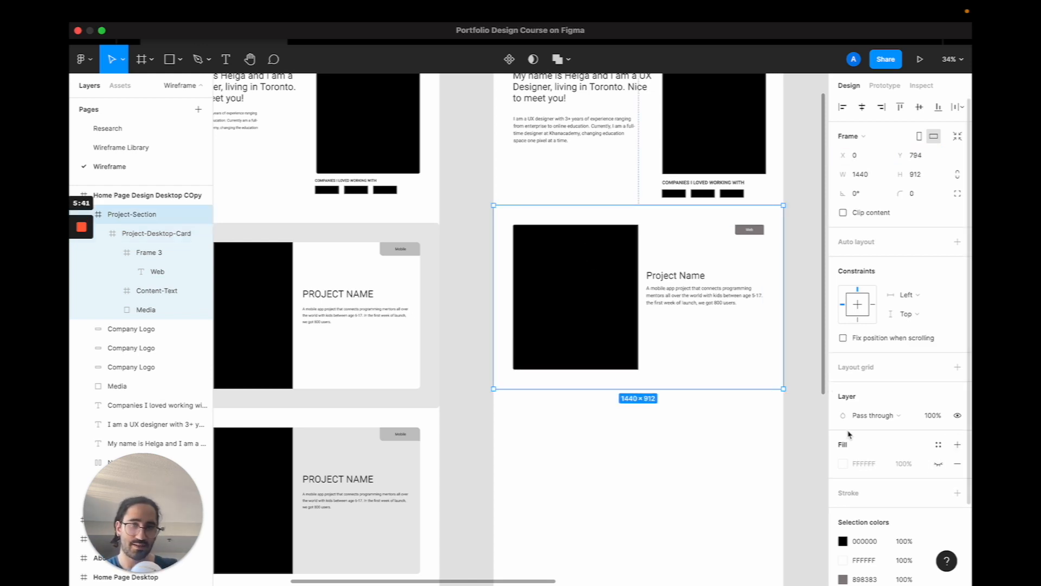
left_click(941, 463)
left_click(843, 464)
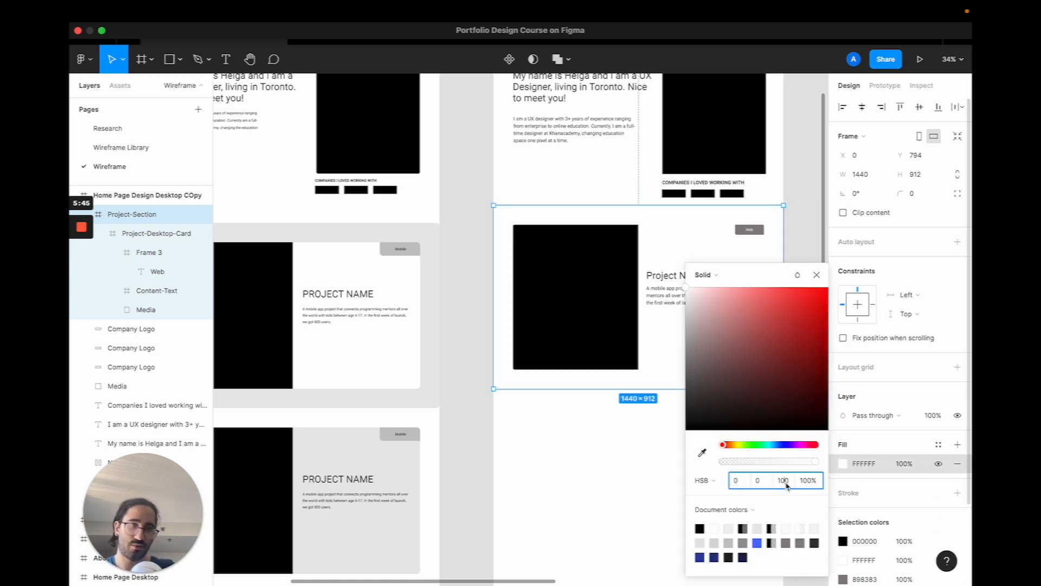
type("96")
key("Return")
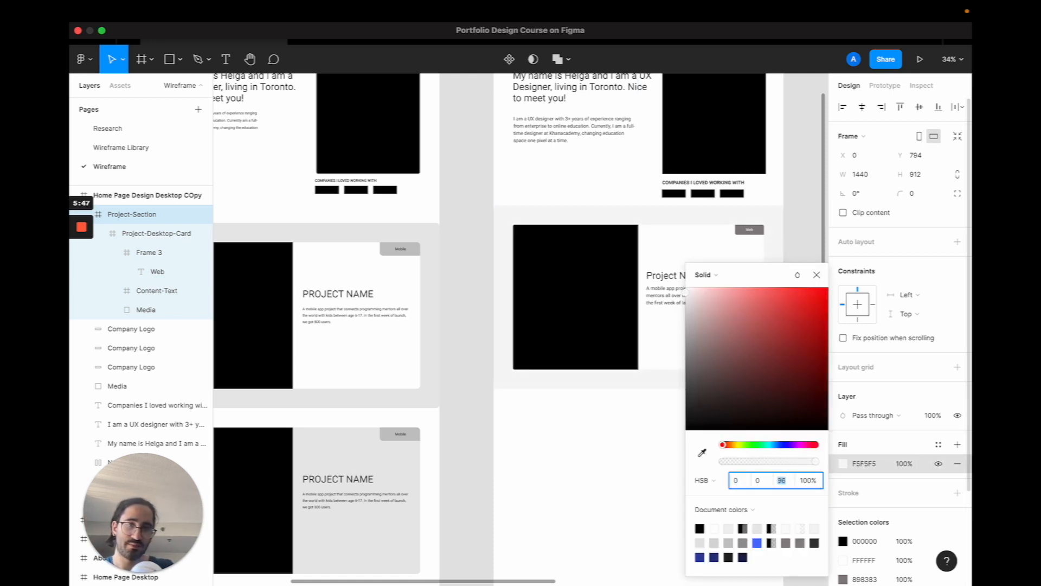
left_click(646, 462)
Recolour the card's Web tag frame to F5F5F5 by sampling the section background
scroll(646, 462, "down", 1)
scroll(646, 463, "right", 1)
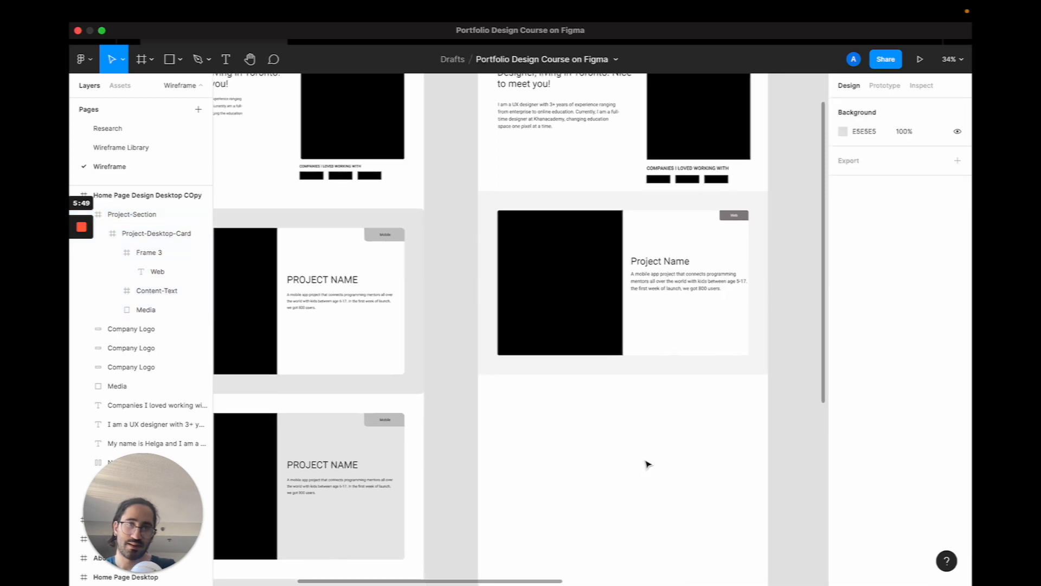
double_click(728, 216)
left_click(726, 219)
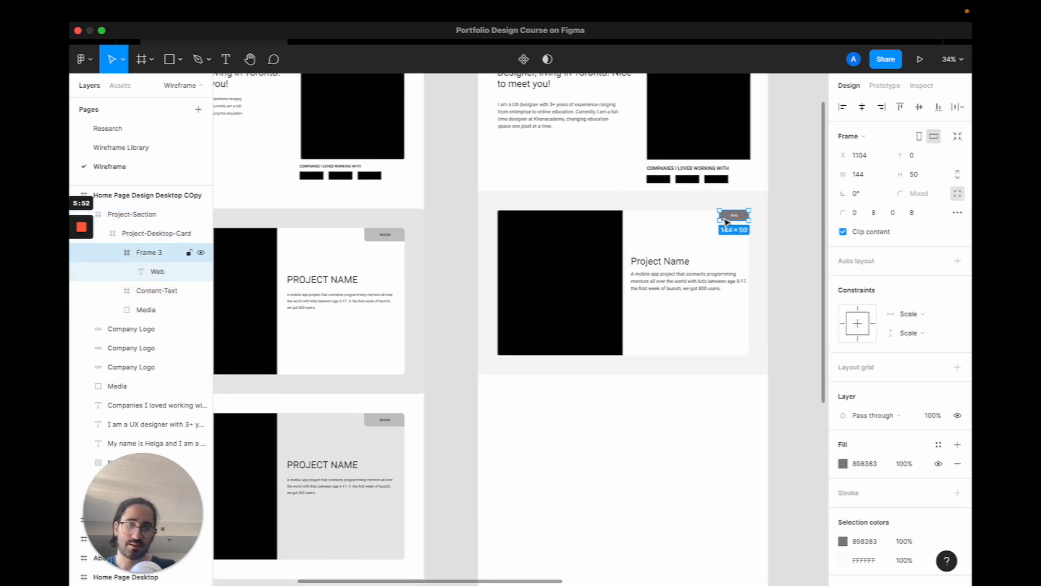
key("i")
left_click(701, 207)
scroll(700, 230, "up", 1)
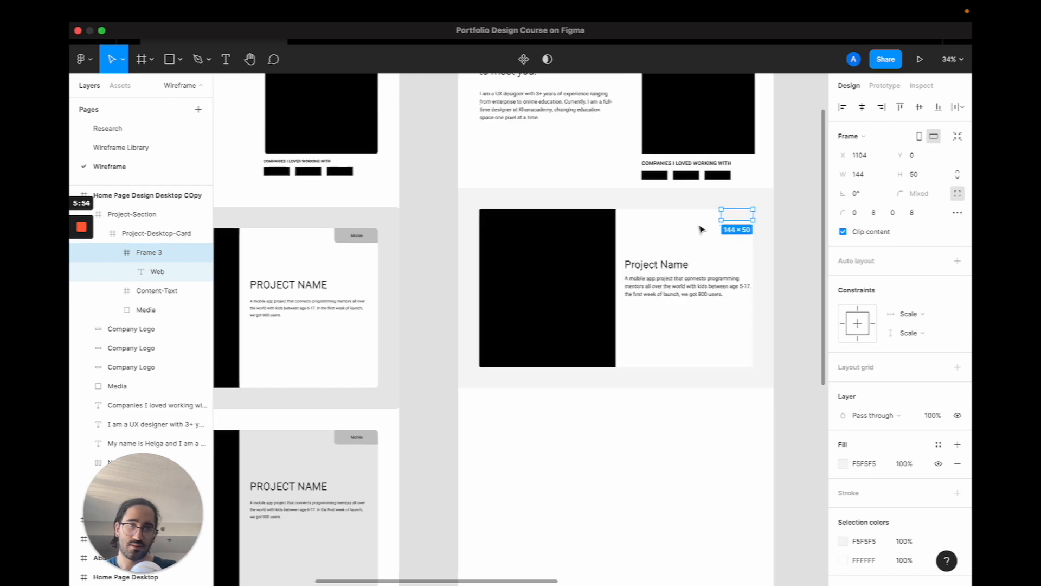
Set the Web tag's label text colour to black 000000
scroll(701, 229, "up", 5)
left_click(721, 195)
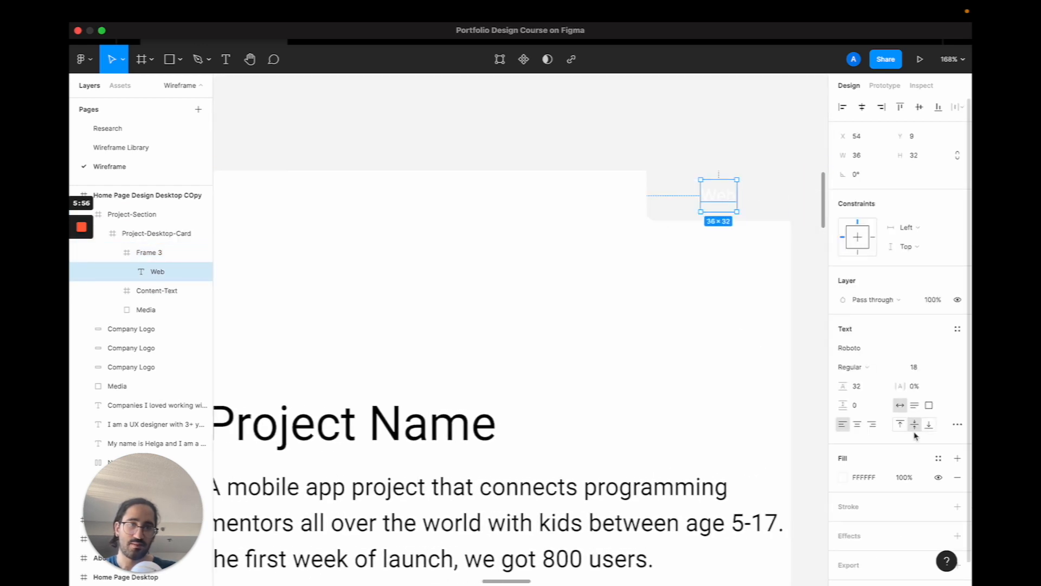
left_click(843, 477)
left_click_drag(743, 404, 650, 505)
left_click(582, 315)
scroll(582, 316, "down", 5)
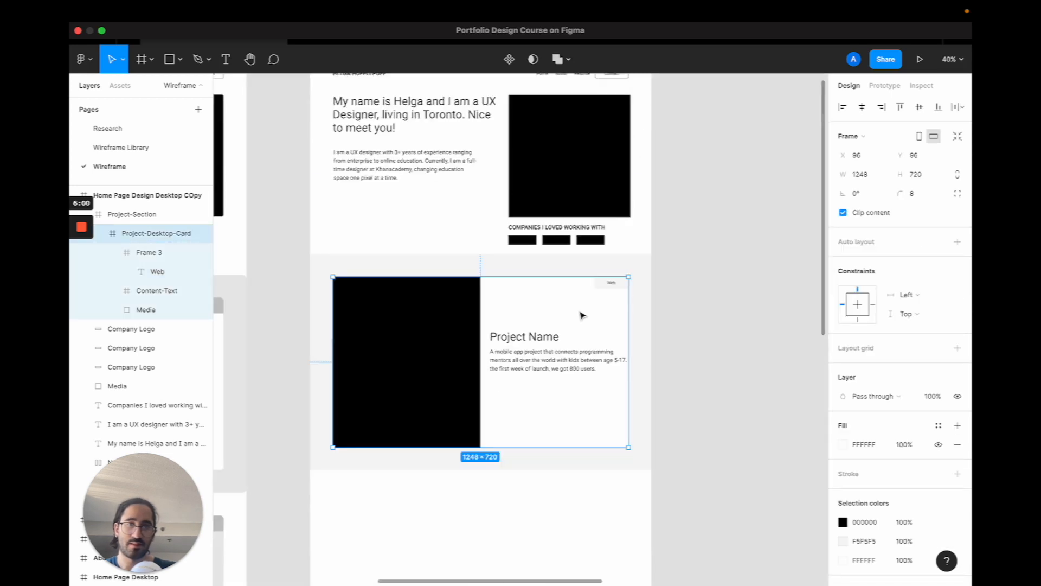
Duplicate the Project-Section directly below the original at Y 1706 and hide the copy's fill
scroll(582, 315, "down", 1)
left_click(730, 358)
scroll(729, 357, "left", 1)
left_click(585, 301)
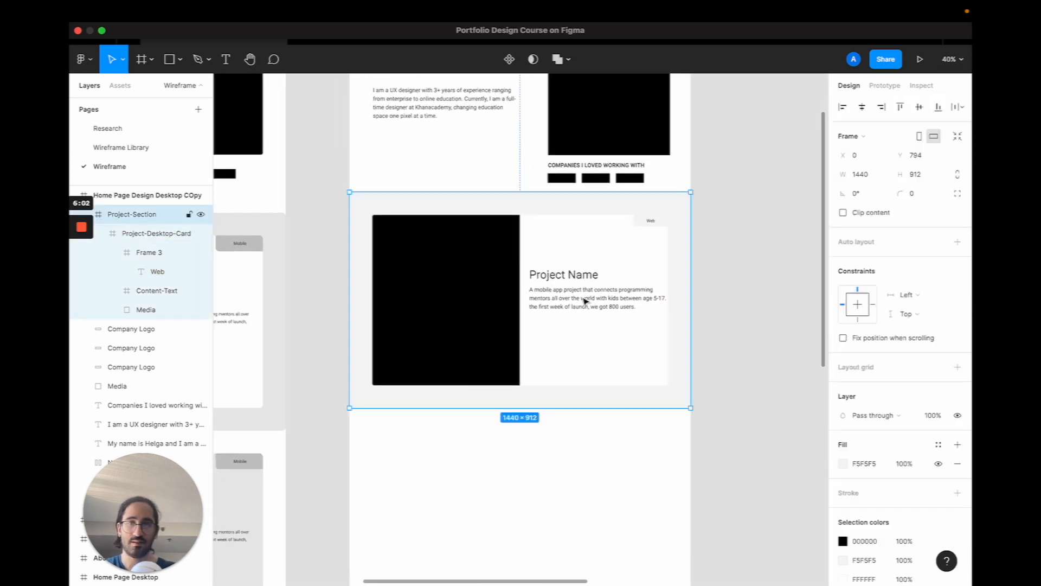
scroll(583, 298, "left", 3)
scroll(586, 296, "down", 2)
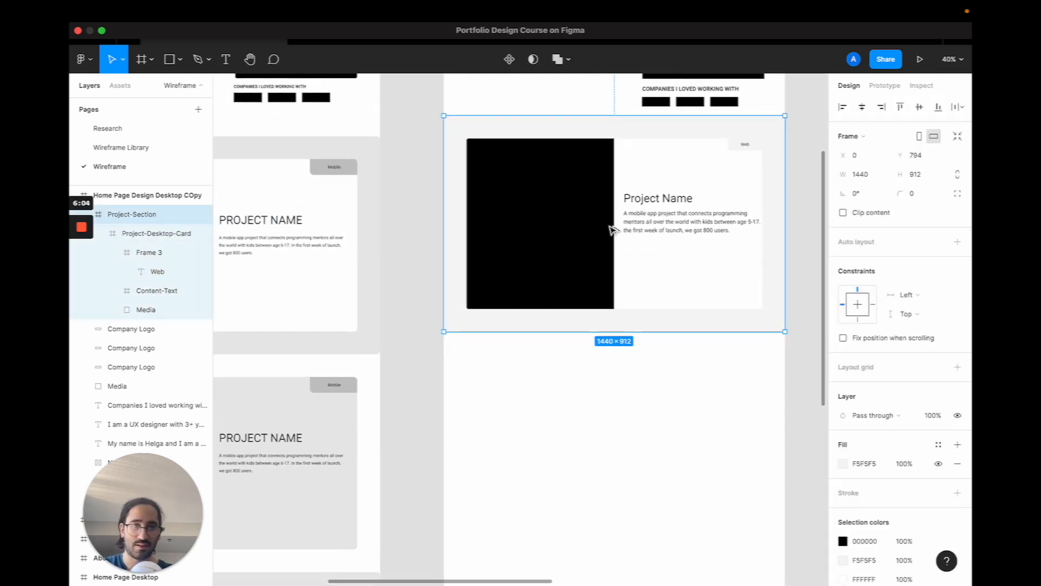
left_click_drag(611, 229, 613, 442)
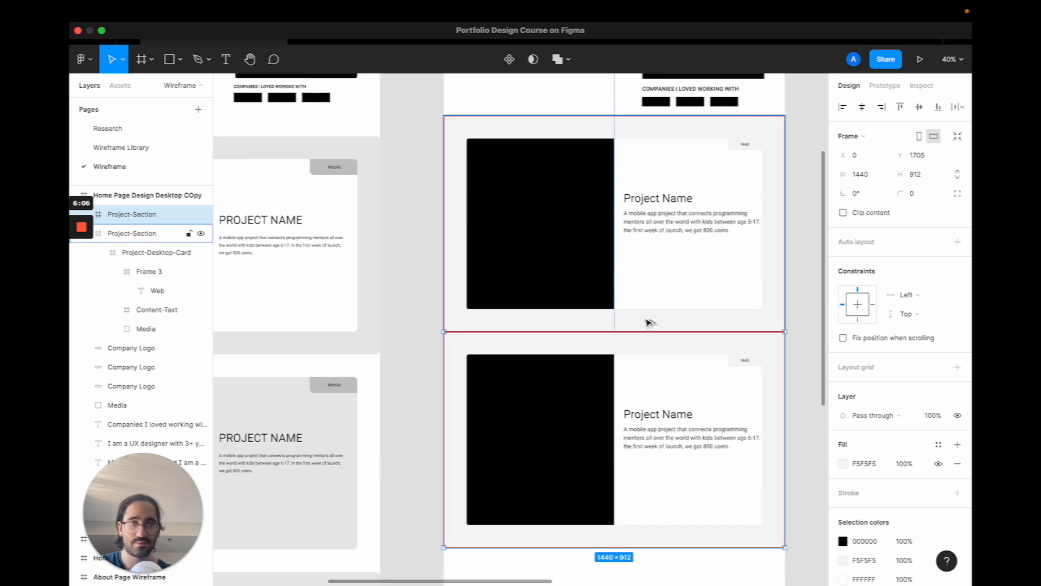
scroll(648, 321, "down", 2)
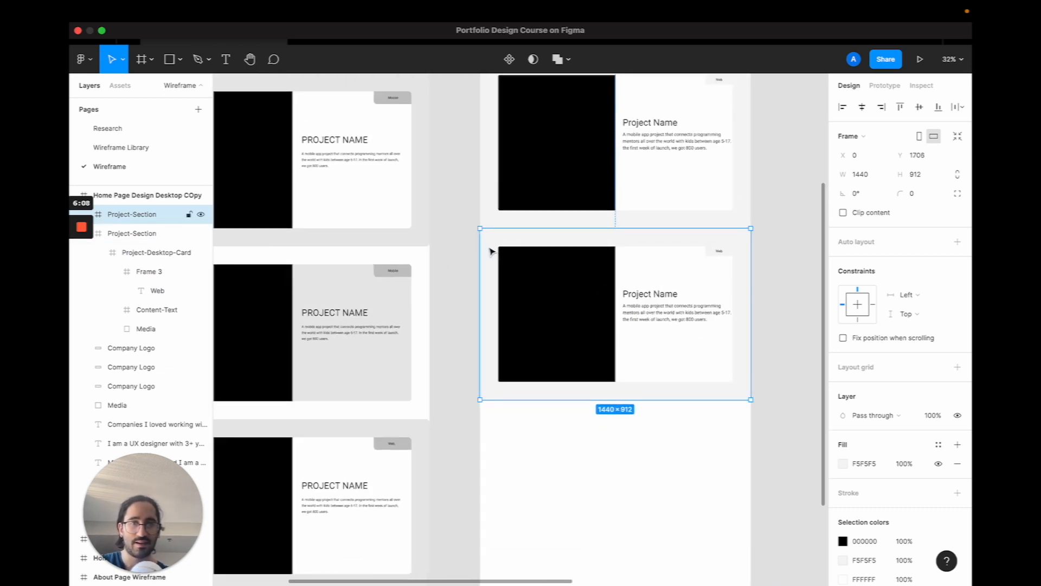
left_click(938, 463)
Duplicate the second Project-Section directly below it at Y 2618 and turn the new copy's F5F5F5 fill back on
left_click_drag(686, 270, 690, 443)
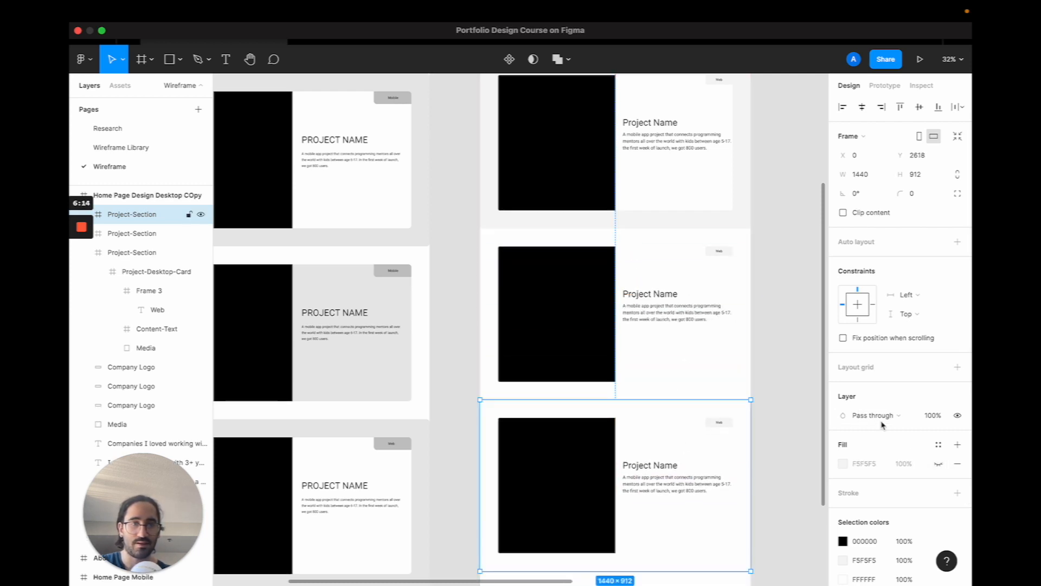
left_click(938, 463)
scroll(732, 426, "down", 1)
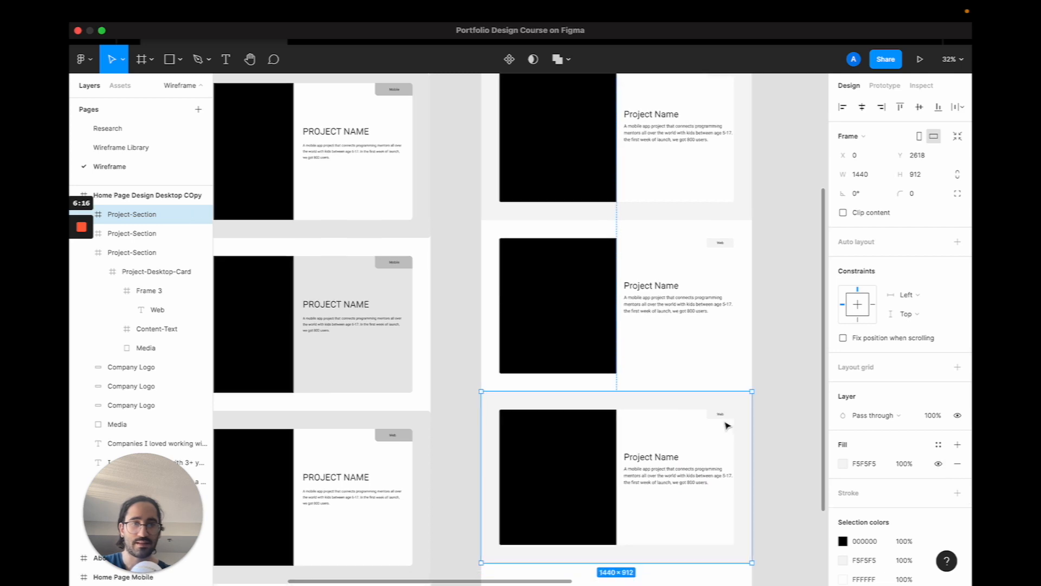
Change the tag label on the second project card to "Mobile"
scroll(721, 405, "up", 5)
scroll(721, 405, "down", 3)
scroll(721, 405, "up", 3)
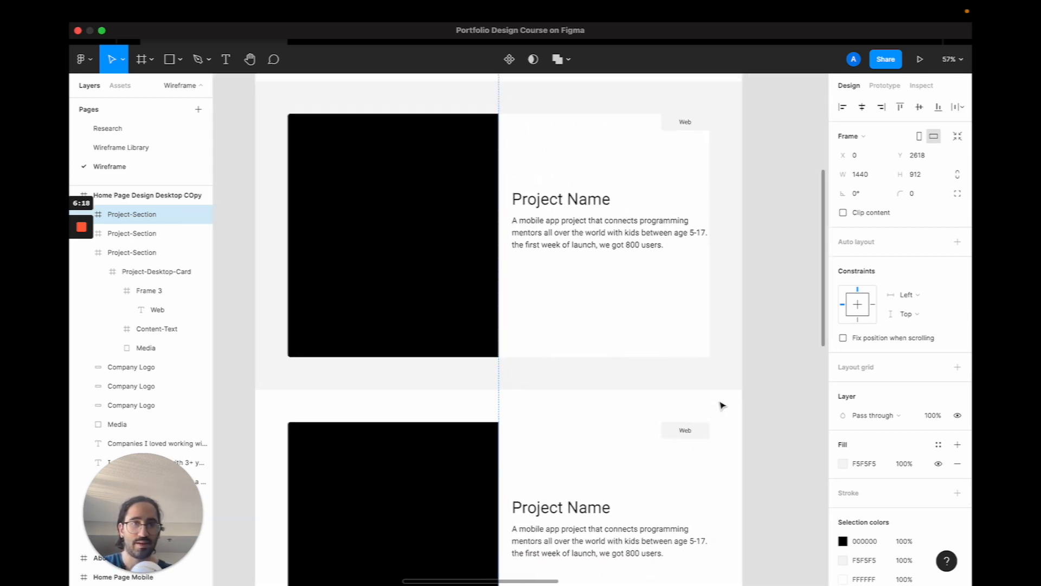
left_click(683, 478, "super")
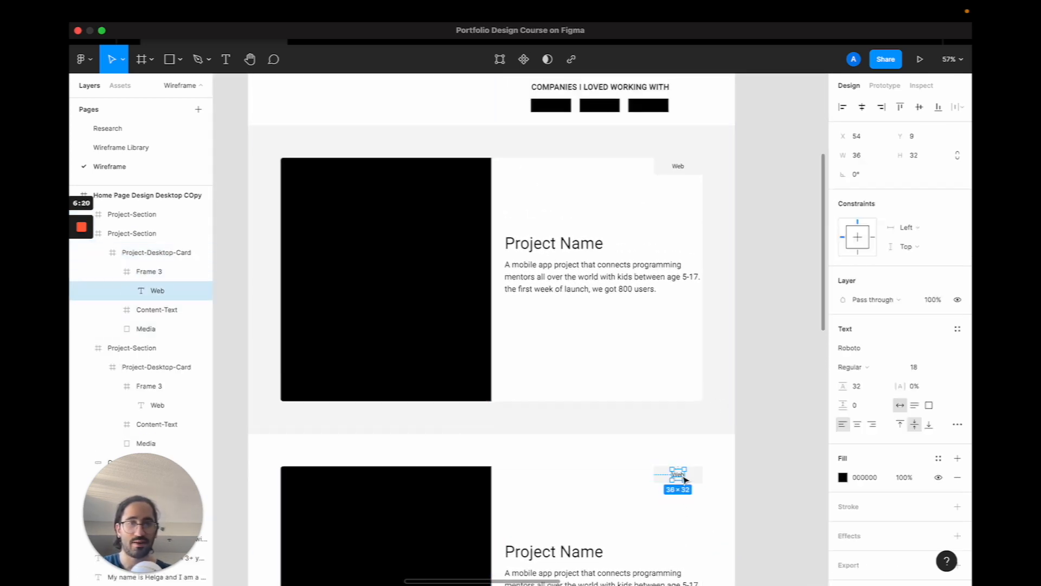
double_click(684, 479)
type("Mobile")
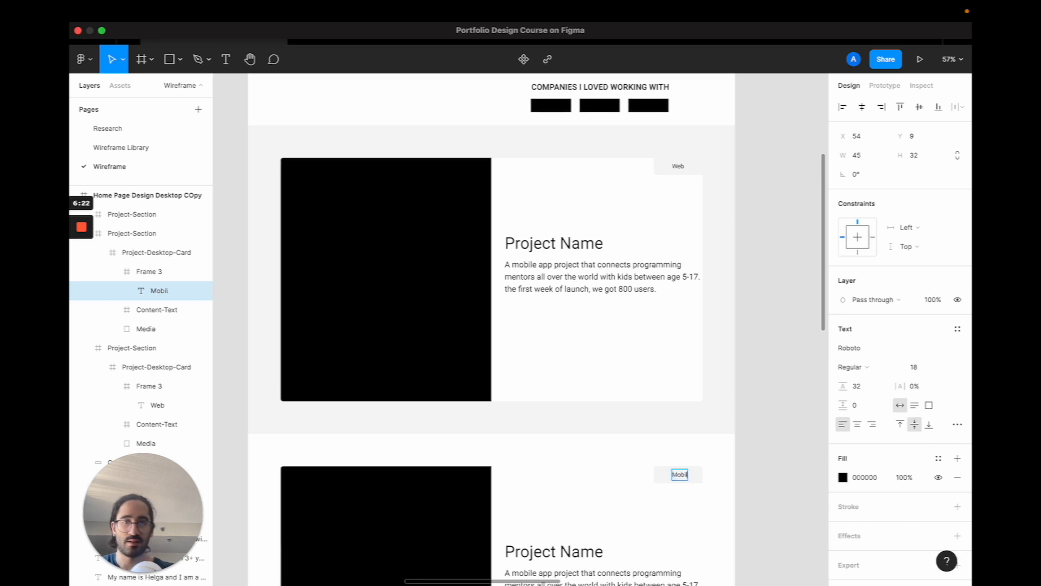
Check the third card's tag and compare the three rebuilt project sections with the original wireframe
scroll(675, 157, "down", 6)
left_click(671, 162, "super")
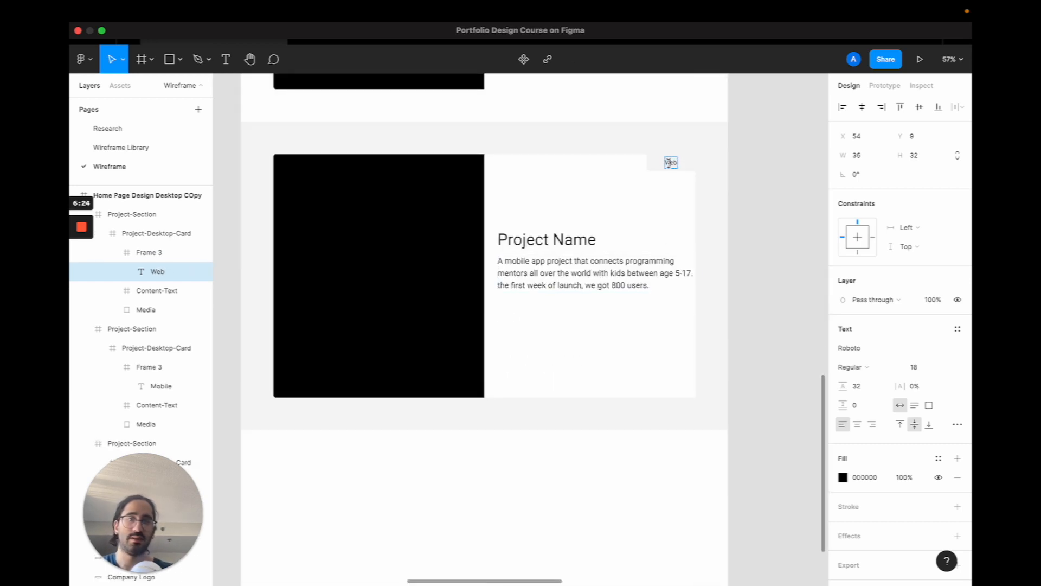
key("Escape")
scroll(743, 212, "down", 5)
scroll(743, 212, "up", 1)
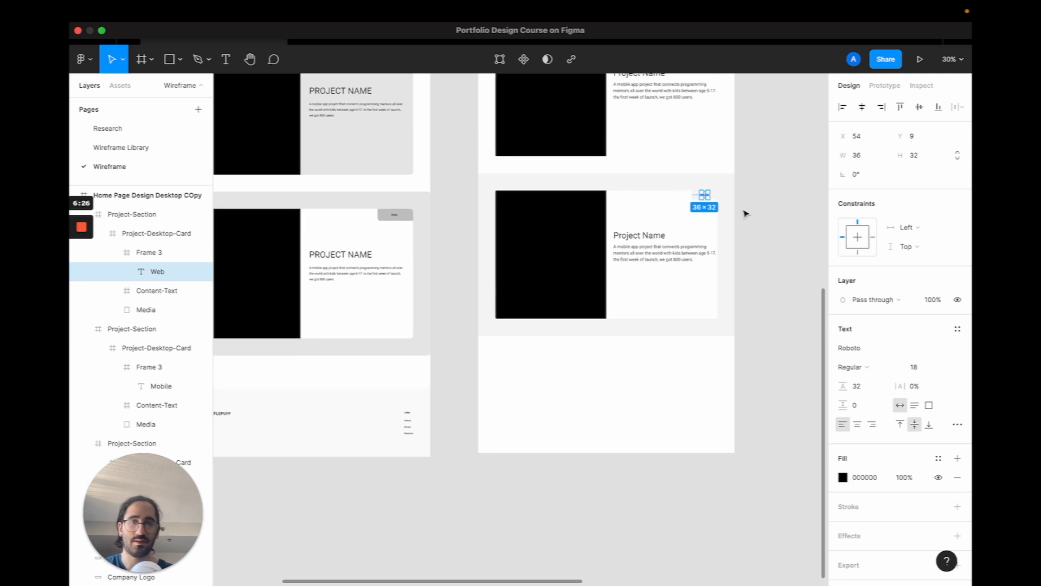
scroll(735, 324, "up", 3)
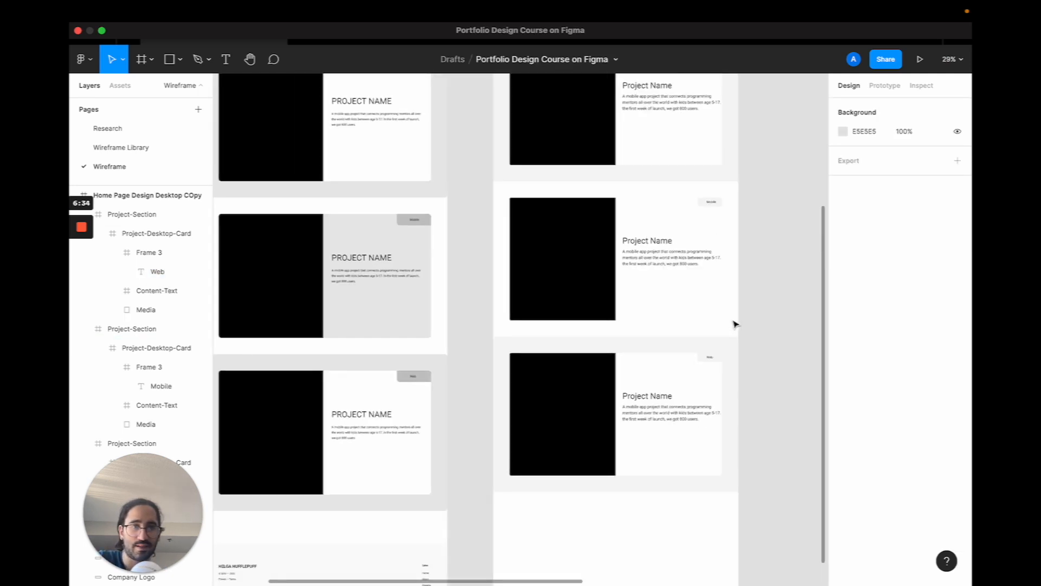
scroll(735, 324, "down", 3)
scroll(735, 324, "up", 3)
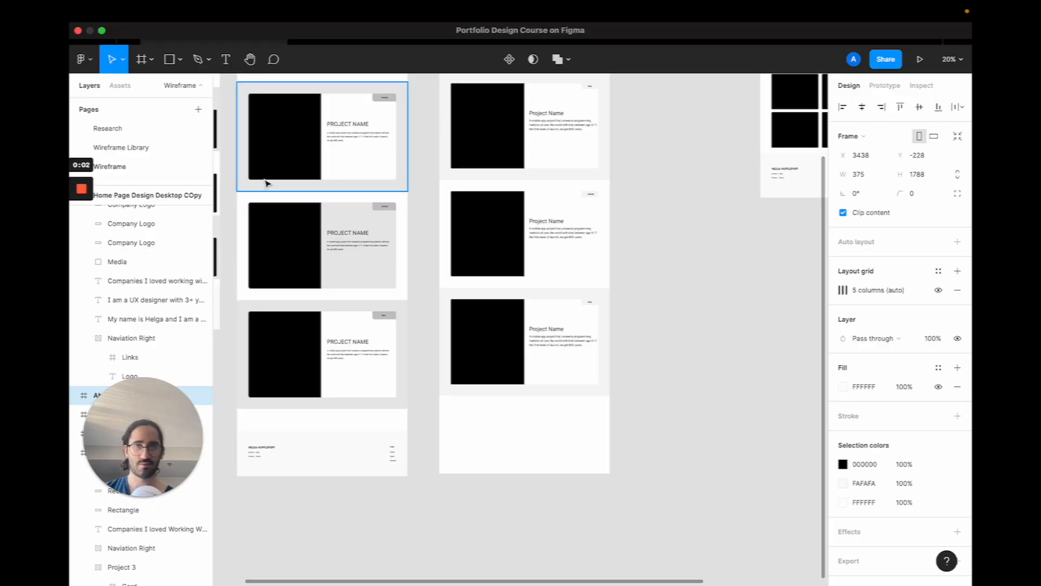
Open the Wireframe Library page and examine the Footer components for a suitable layout
left_click(165, 153)
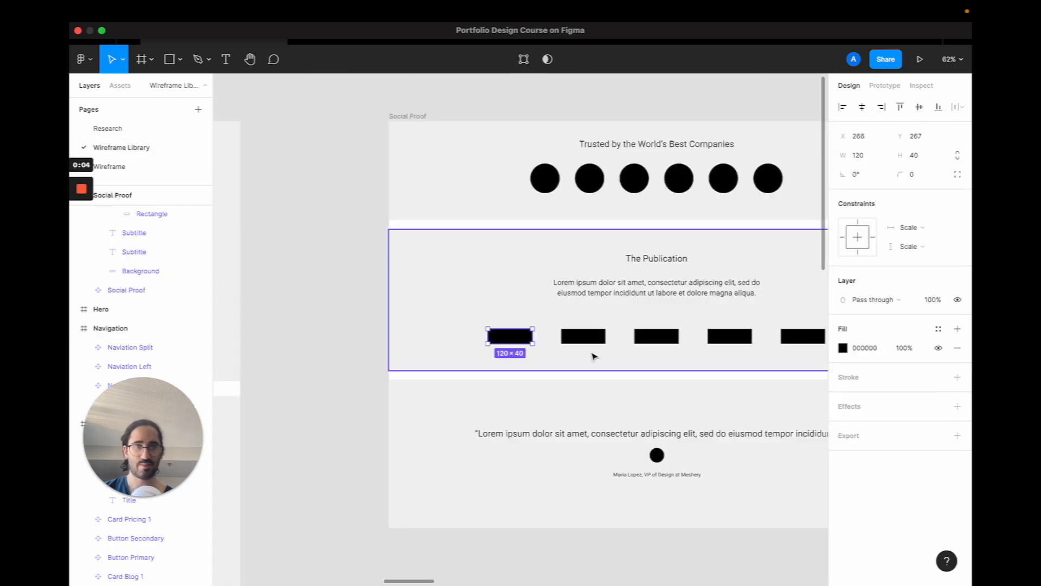
scroll(593, 357, "down", 5)
scroll(594, 357, "right", 3)
scroll(593, 356, "right", 5)
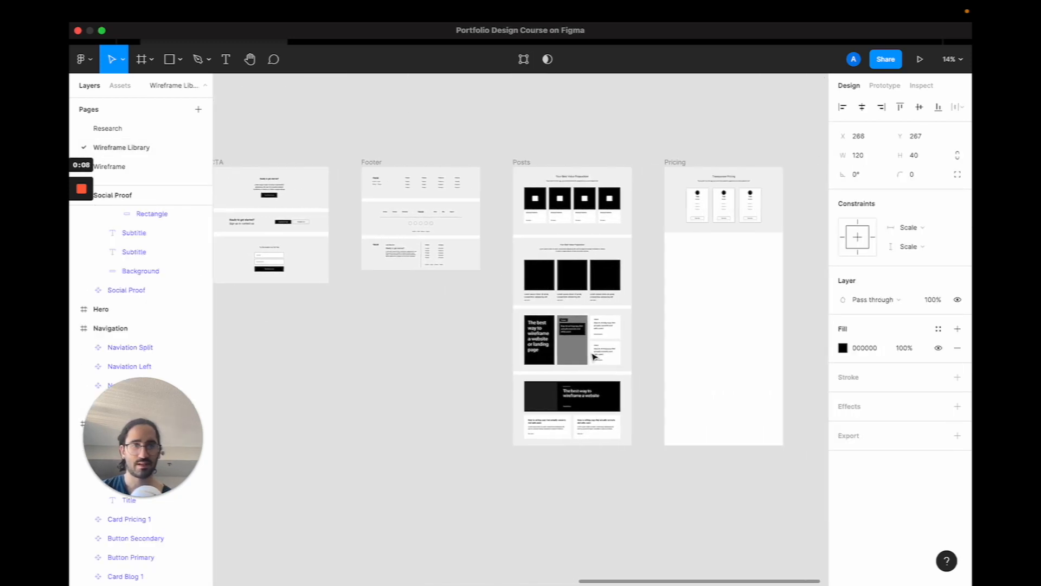
scroll(593, 357, "left", 2)
scroll(516, 255, "up", 5)
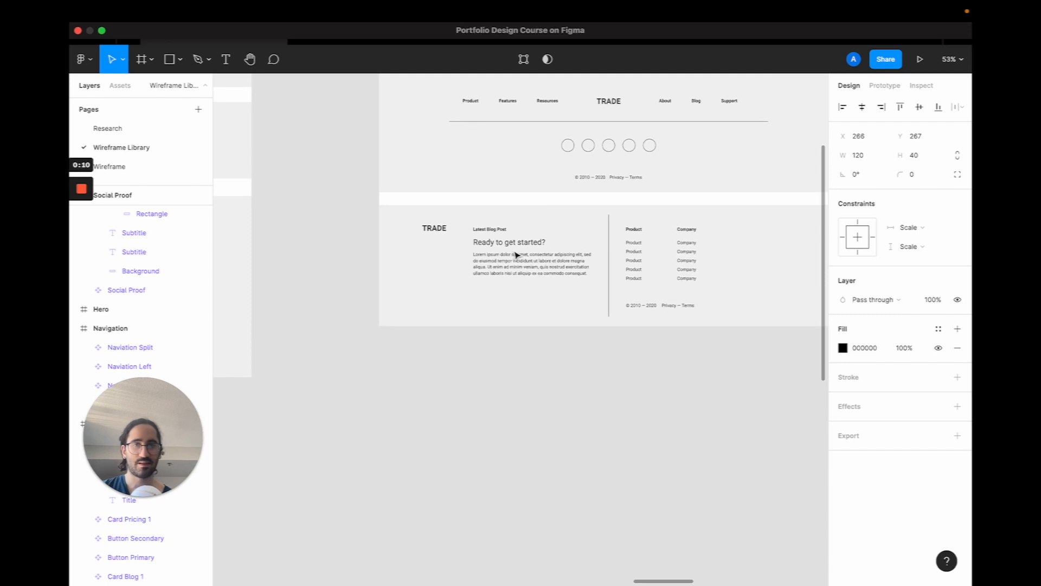
left_click(453, 251)
scroll(453, 251, "down", 7)
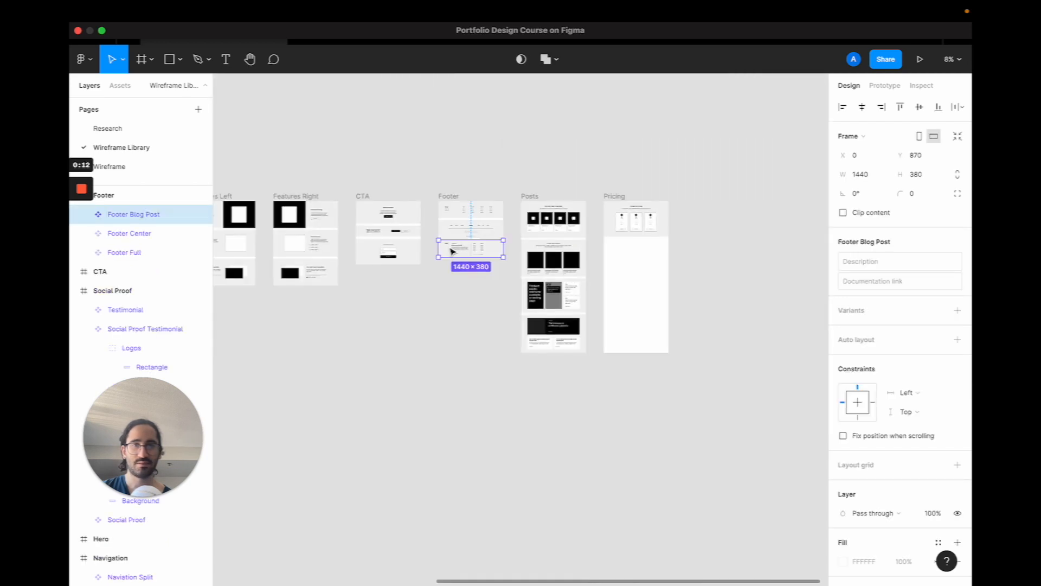
scroll(681, 273, "right", 5)
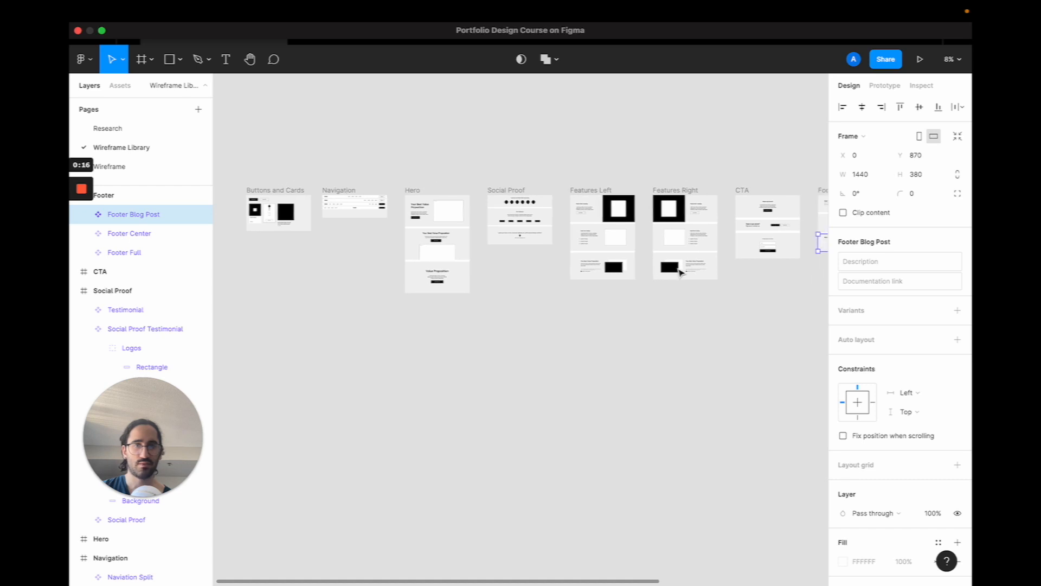
scroll(681, 273, "right", 5)
scroll(644, 171, "up", 6)
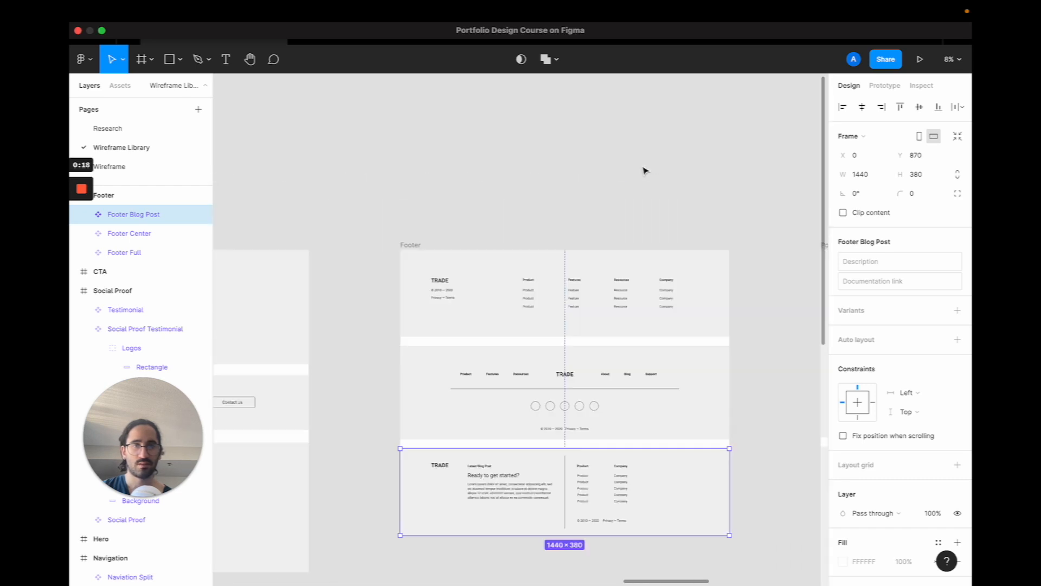
Copy the Footer Full component, the layout with four link columns, from the Wireframe Library
scroll(545, 255, "up", 10)
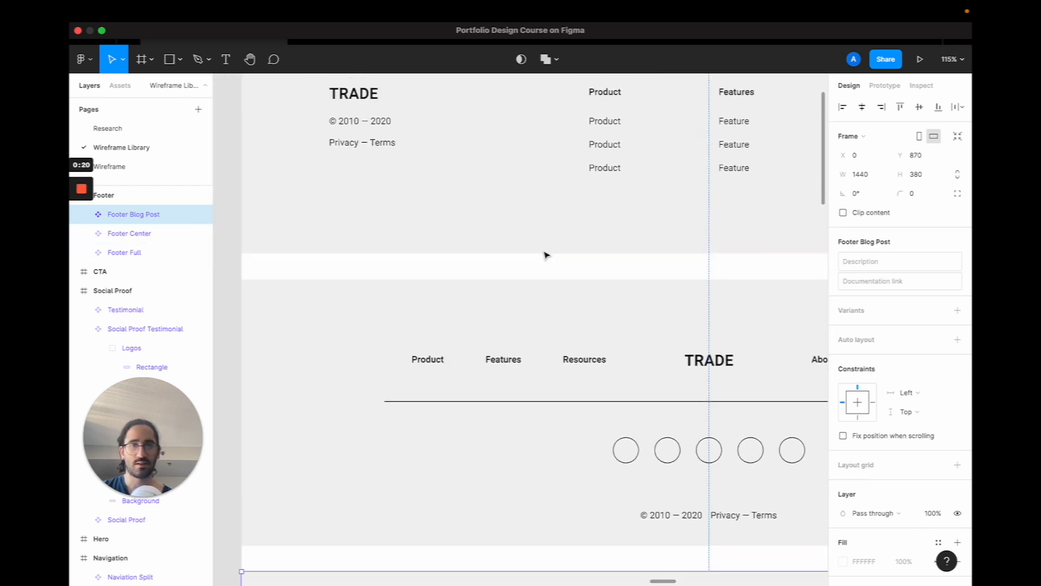
scroll(545, 254, "up", 5)
left_click(273, 160)
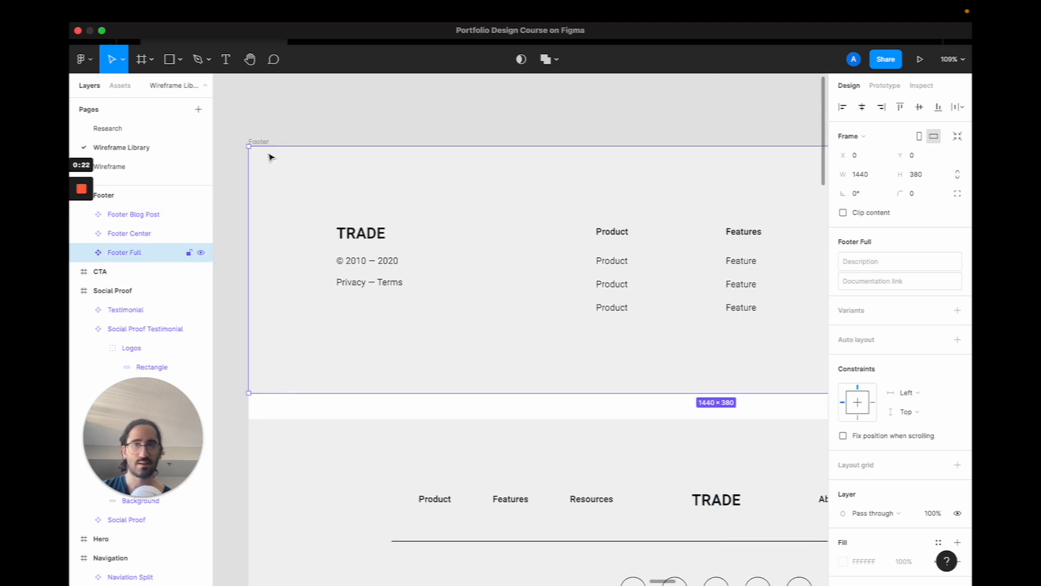
key("super+c")
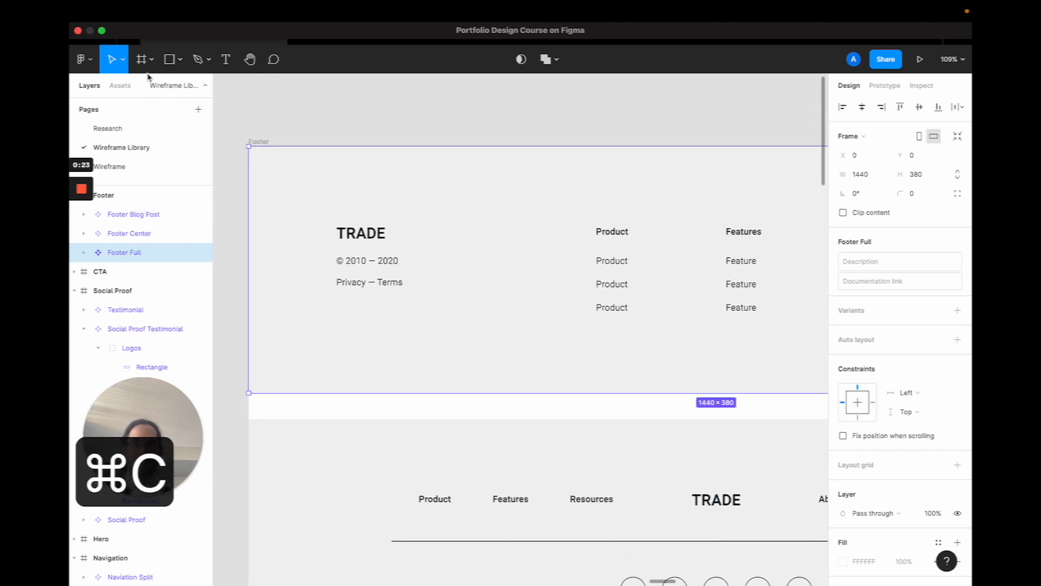
Paste the Footer Full component into the rebuilt desktop home frame on the Wireframe page, at the frame's bottom edge (Y 3808)
left_click(140, 165)
scroll(505, 251, "down", 10)
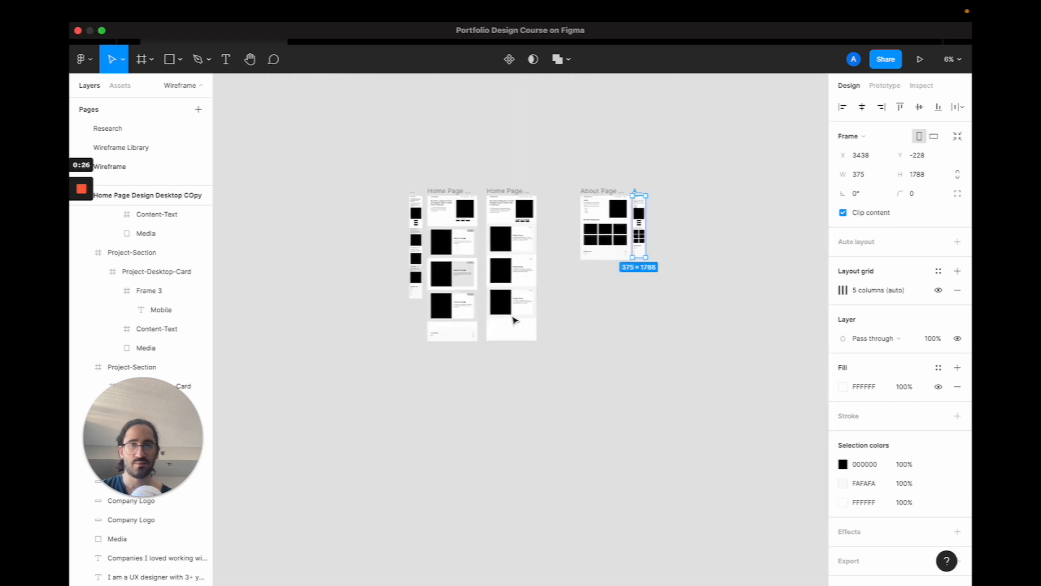
left_click(514, 307)
scroll(514, 307, "up", 6)
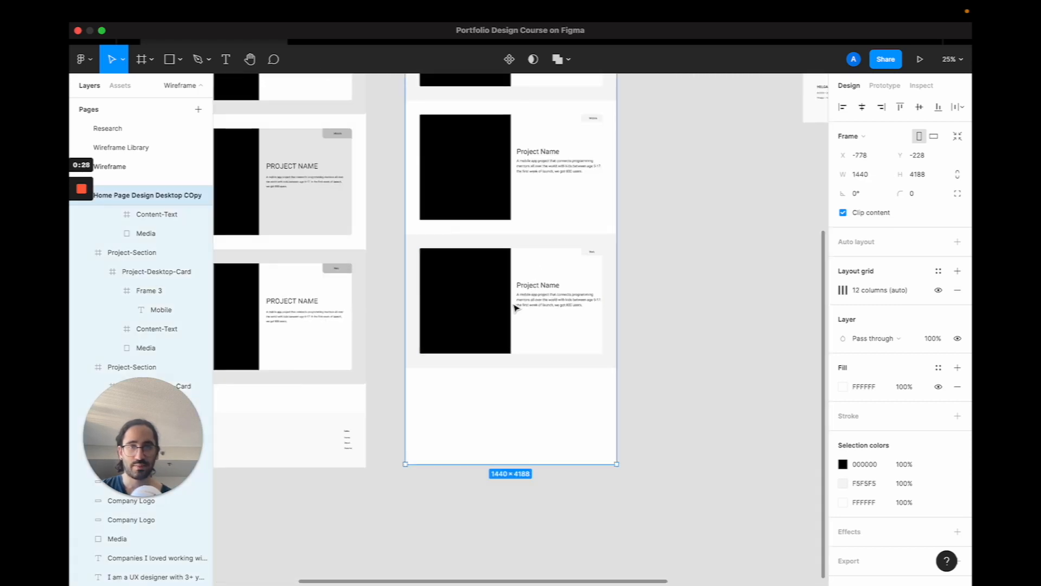
key("super+v")
left_click_drag(506, 317, 490, 189)
Detach the pasted Footer Full instance from its main component
scroll(490, 188, "up", 5)
scroll(489, 188, "up", 5)
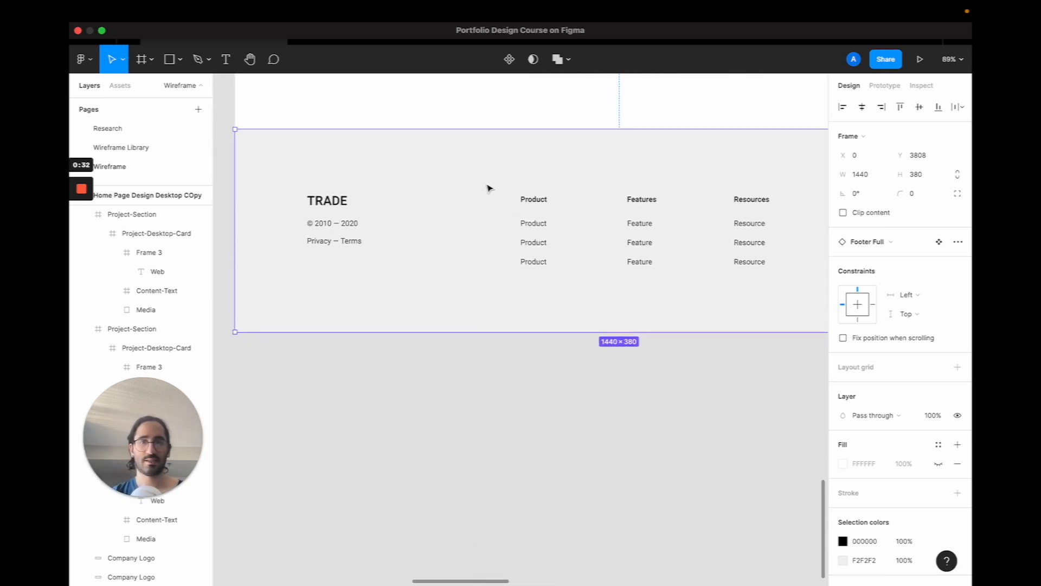
right_click(489, 188)
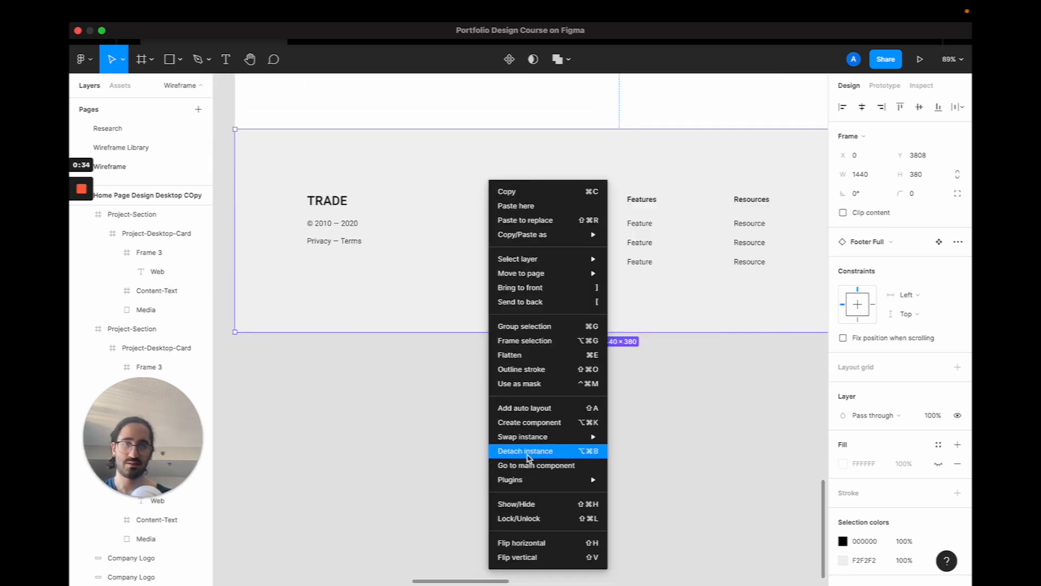
left_click(528, 453)
Replace the footer's TRADE logo text with the portfolio owner's full name
double_click(342, 203)
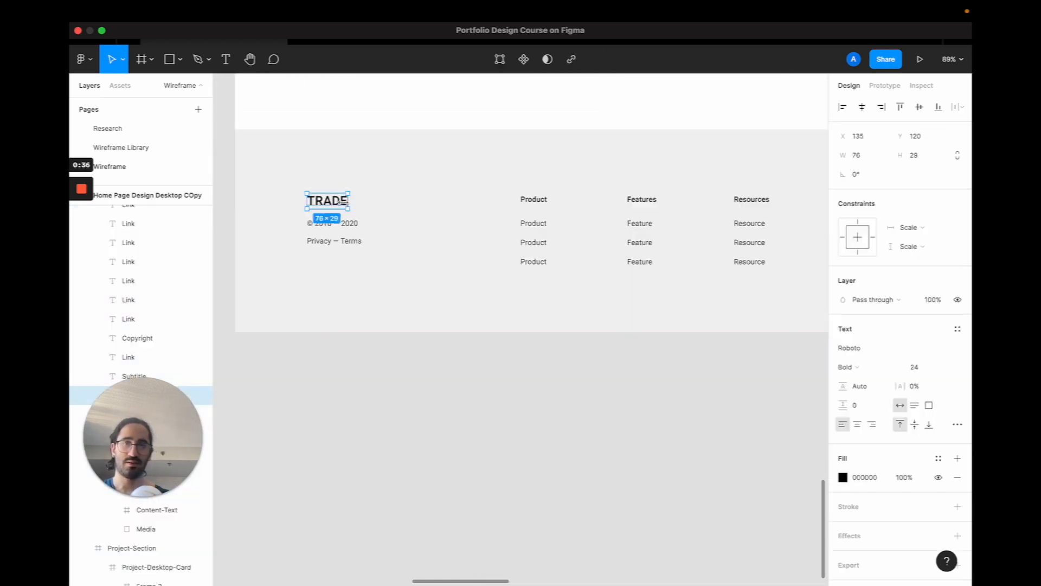
double_click(339, 202)
type("Helga HuffleP")
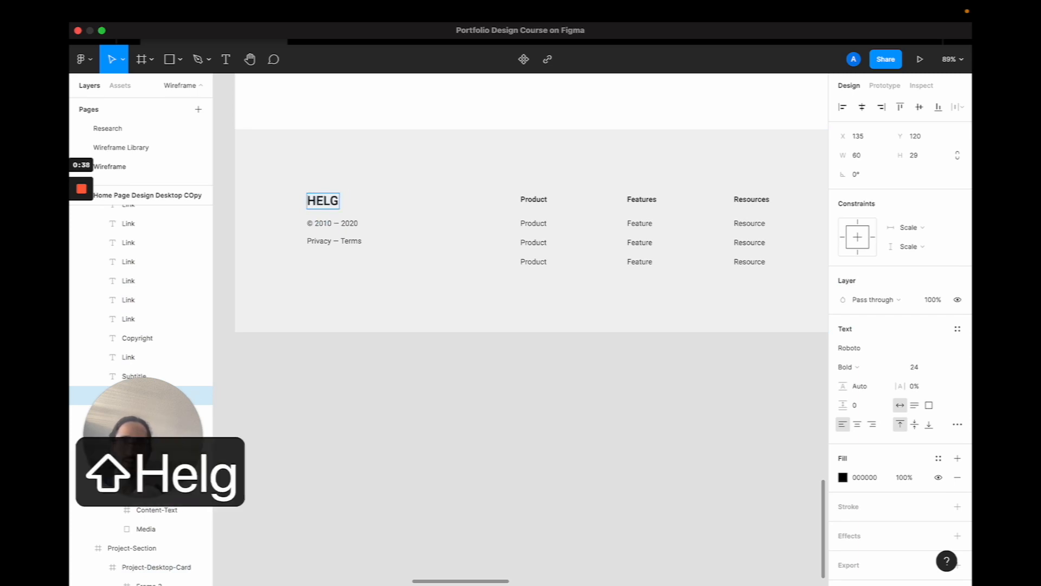
type("uff")
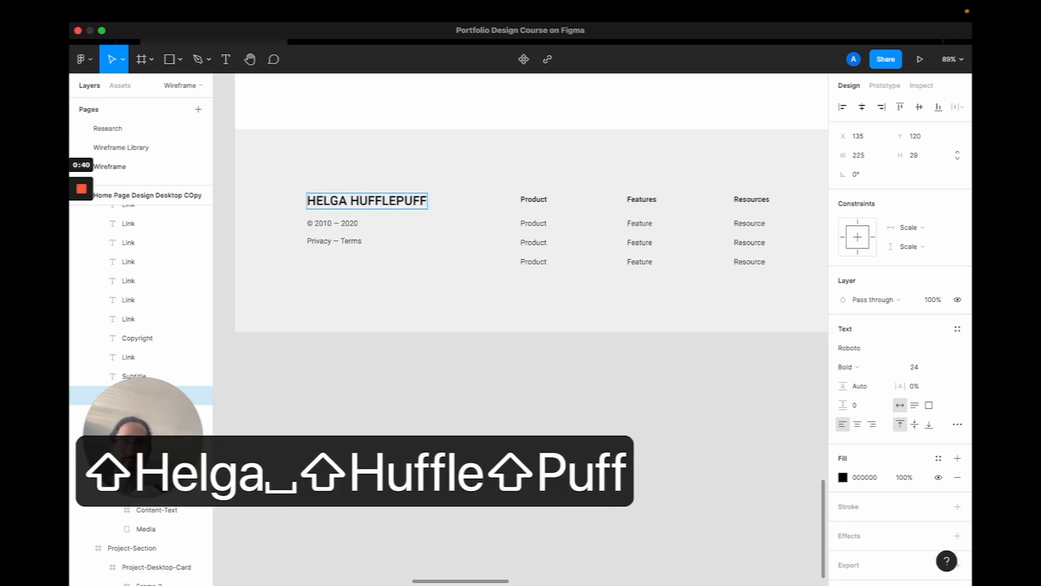
key("Escape")
Compare the new footer with the original wireframe's footer, and show the layout grids to check its text columns against them
scroll(349, 337, "down", 3)
scroll(348, 336, "left", 5)
scroll(349, 337, "right", 5)
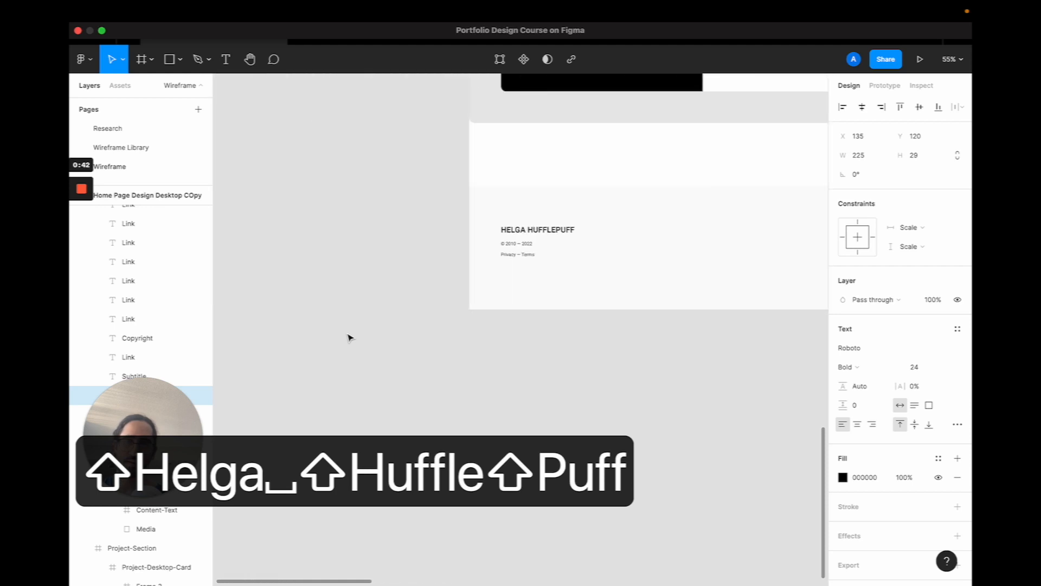
left_click(492, 284)
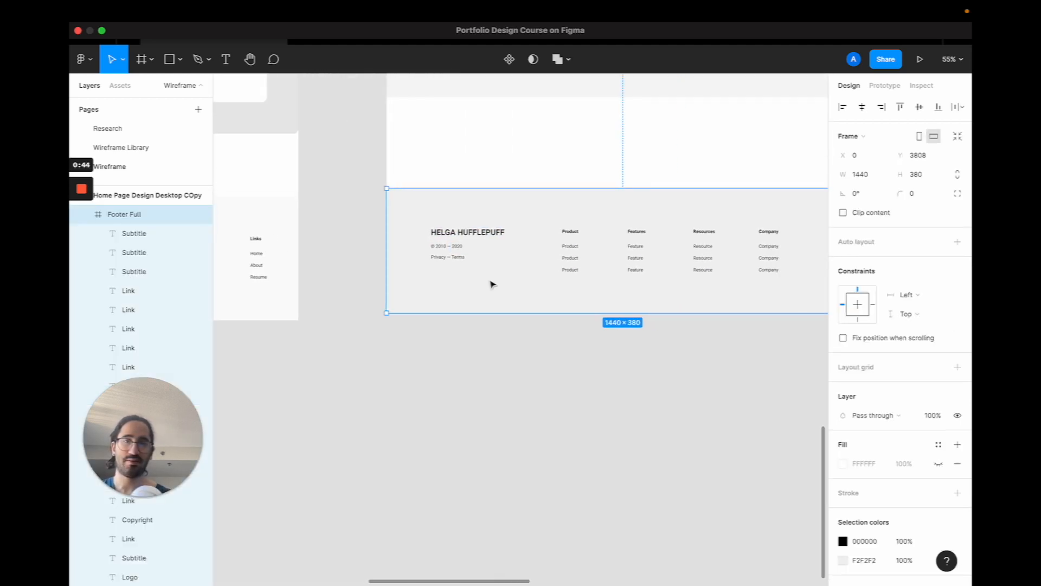
scroll(492, 284, "down", 1)
scroll(492, 284, "left", 3)
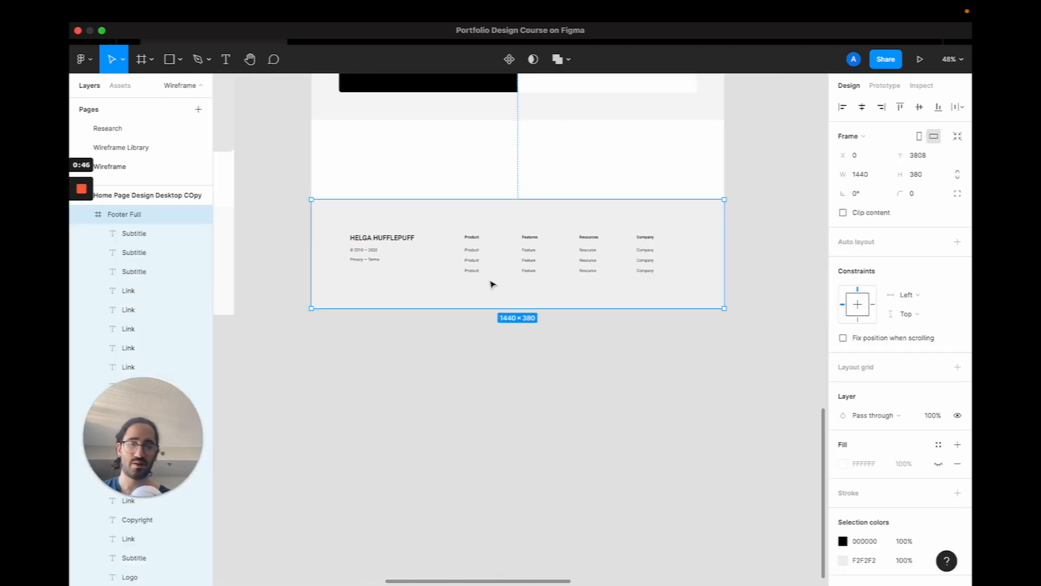
key("ctrl+g")
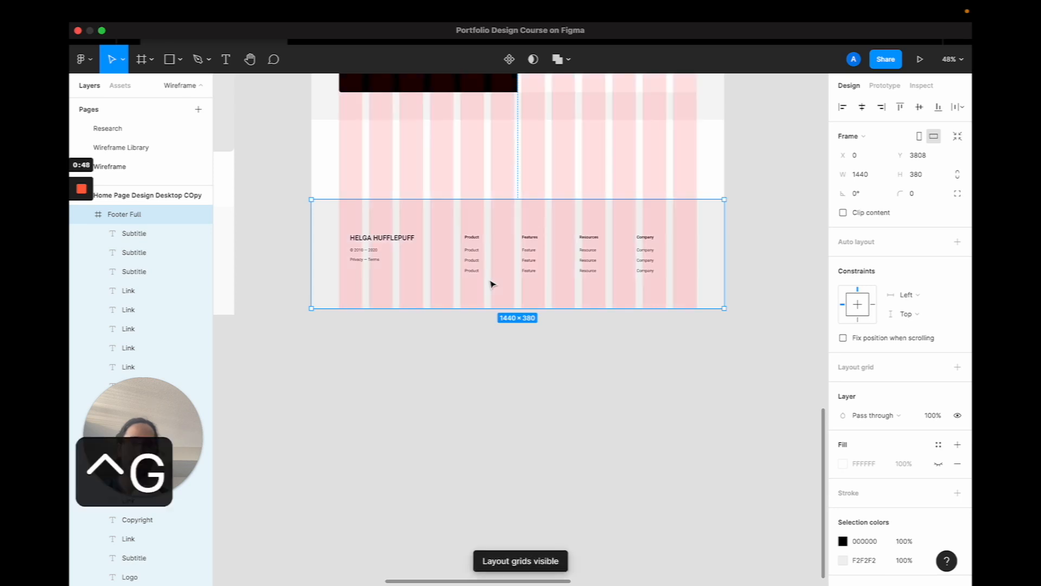
scroll(492, 284, "left", 2)
scroll(491, 284, "up", 1)
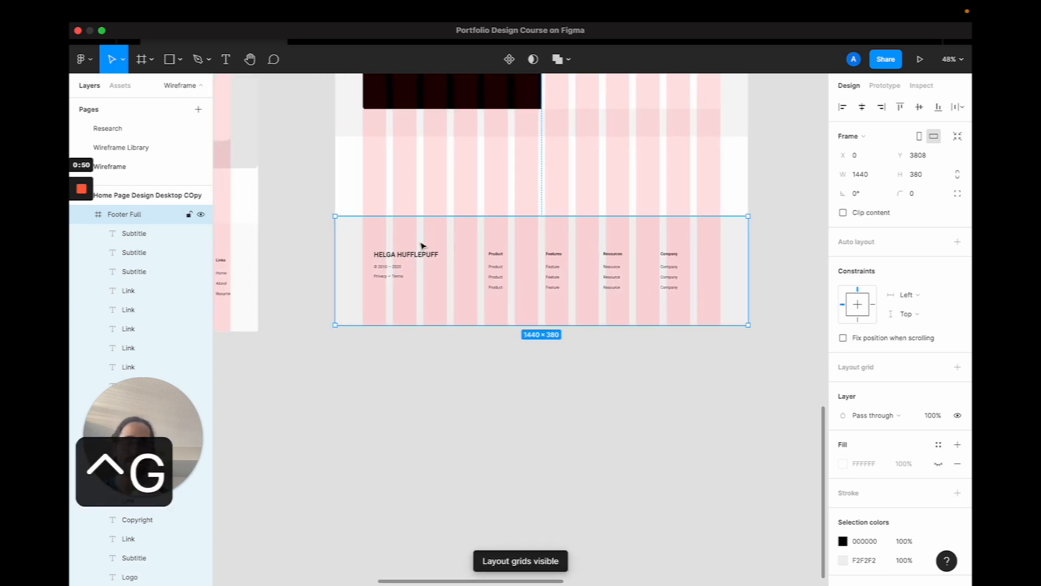
scroll(421, 246, "up", 5)
scroll(453, 237, "down", 3)
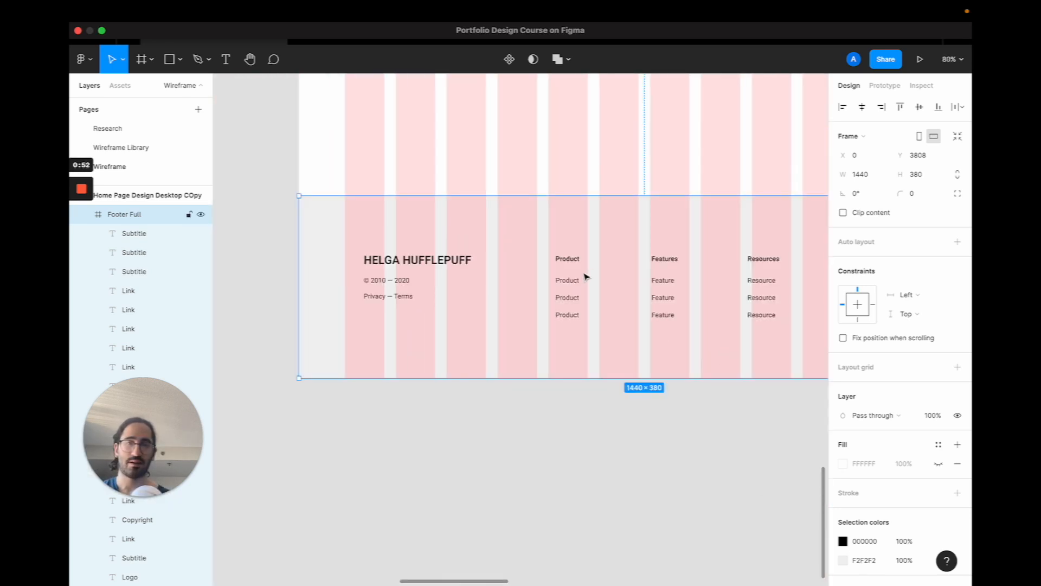
Delete the bold Product heading and the first two Product links below it from the footer
double_click(567, 259)
key("shift+2")
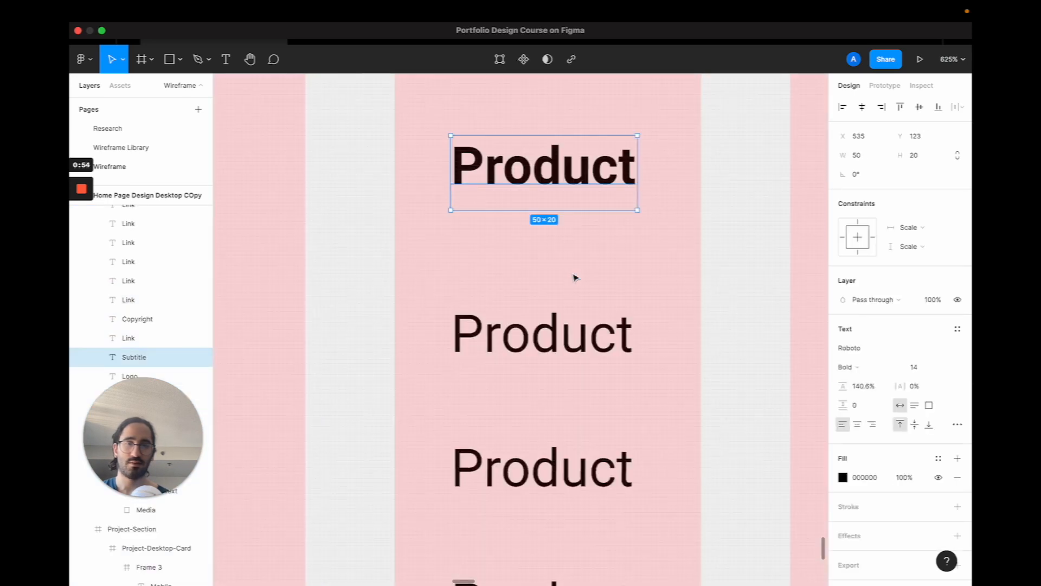
left_click(552, 341, "shift")
left_click(553, 467, "shift")
key("BackSpace")
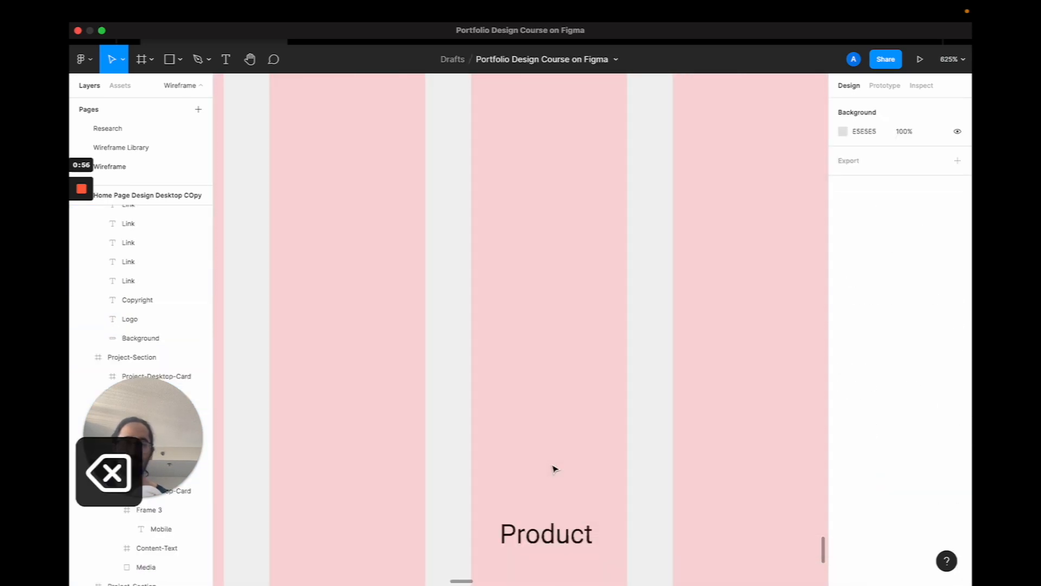
Delete the remaining Product link text from the footer
left_click(544, 531)
double_click(545, 531)
key("BackSpace")
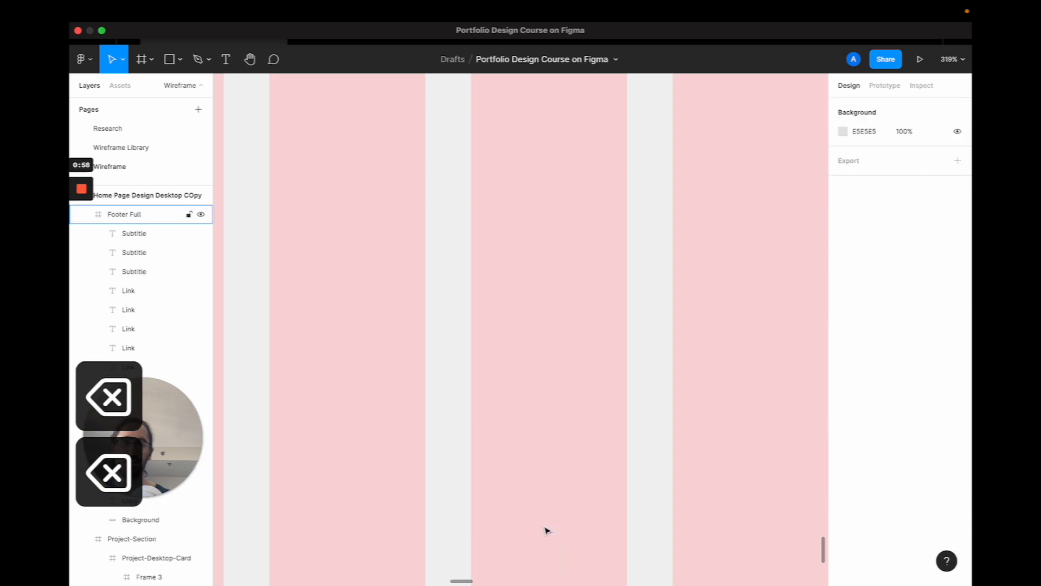
Delete the footer's Features column, including its heading and three Feature links
scroll(546, 530, "down", 8)
scroll(547, 530, "down", 3)
scroll(546, 530, "right", 5)
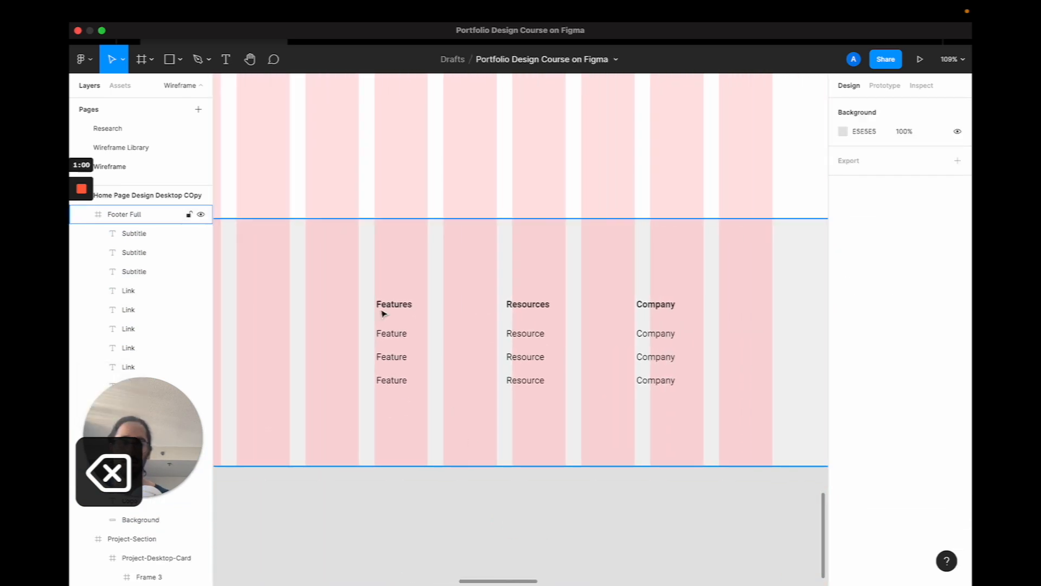
double_click(396, 305)
left_click(395, 336, "shift")
left_click(395, 358, "shift")
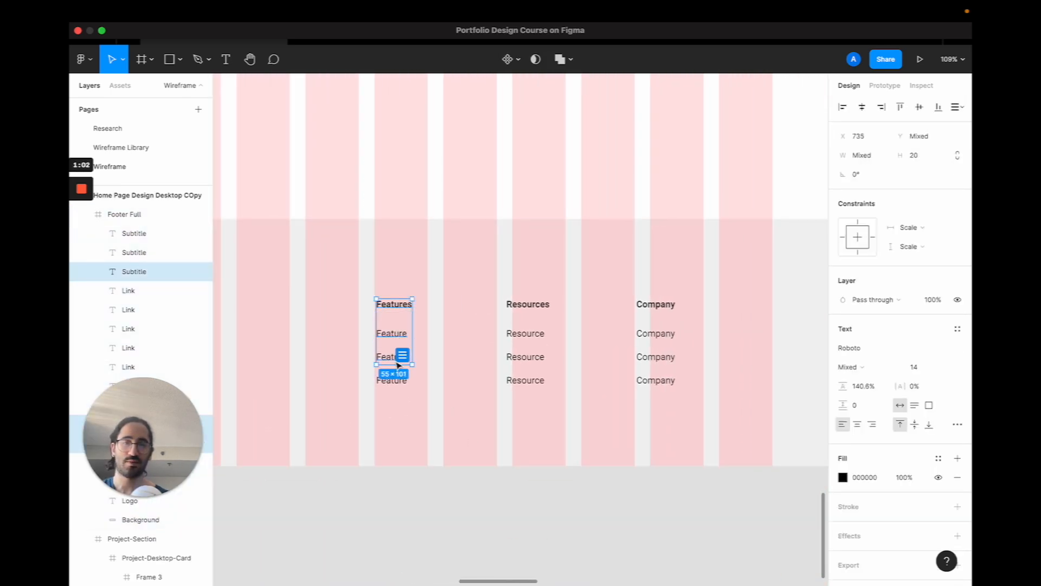
left_click(394, 381, "shift")
key("BackSpace")
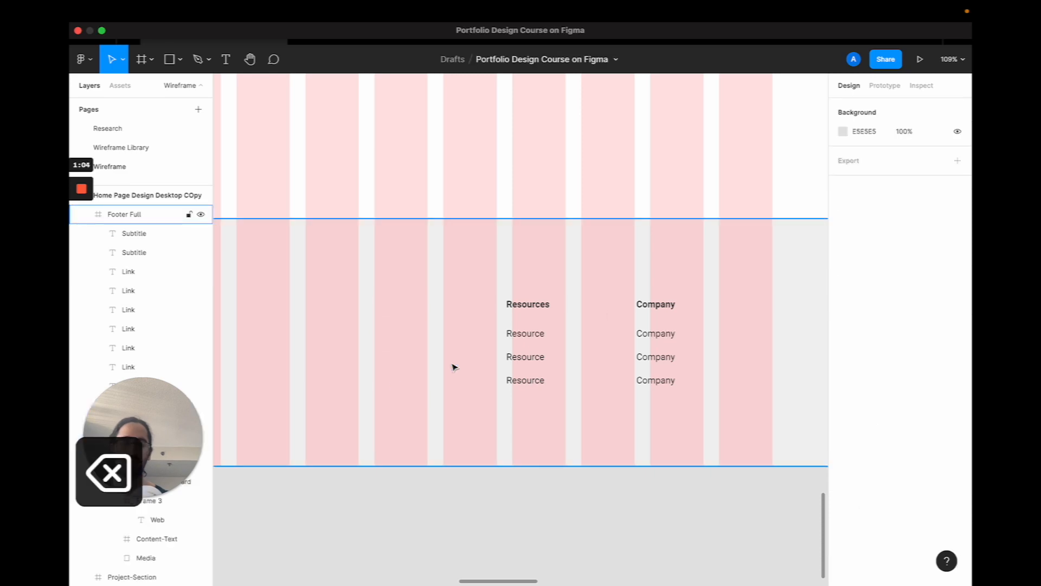
Delete the footer's Resources column, including its heading and three Resource links
double_click(549, 311)
left_click(534, 335, "shift")
left_click(537, 358, "shift")
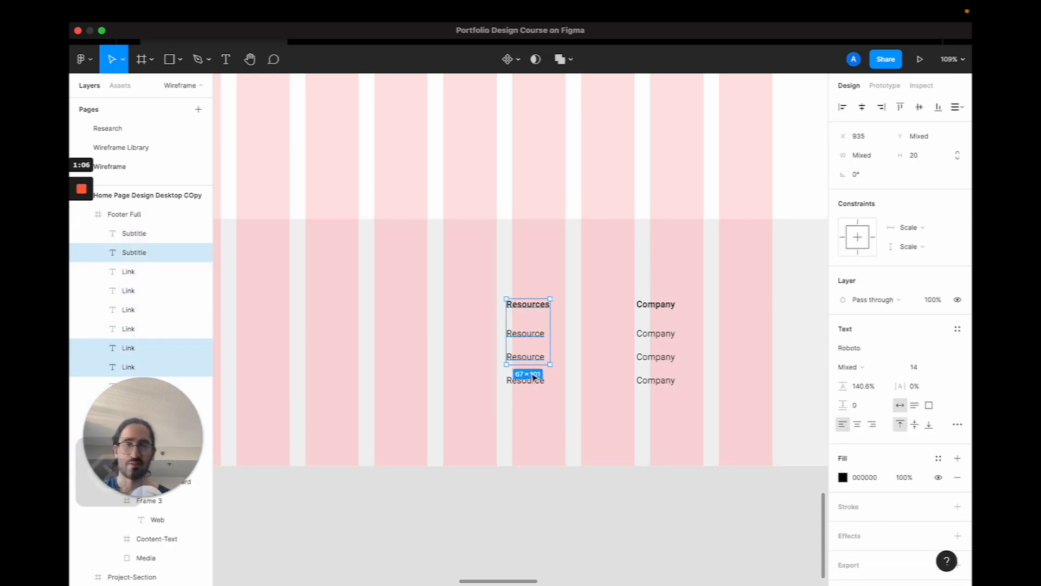
left_click(534, 379, "shift")
key("BackSpace")
Change the footer's Company heading to Links and the first link below it to Home
left_click(661, 307)
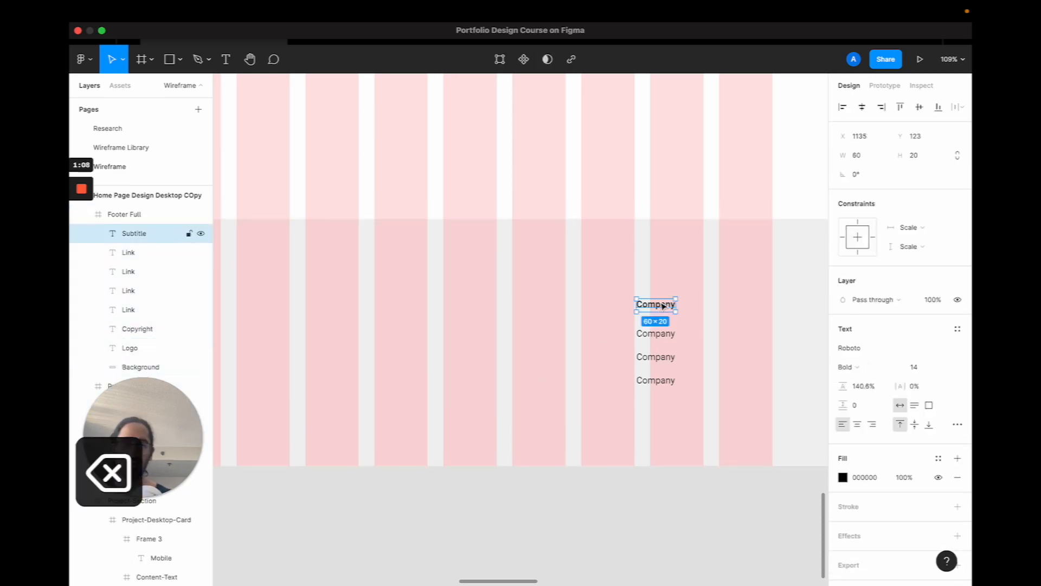
double_click(661, 306)
type("Links")
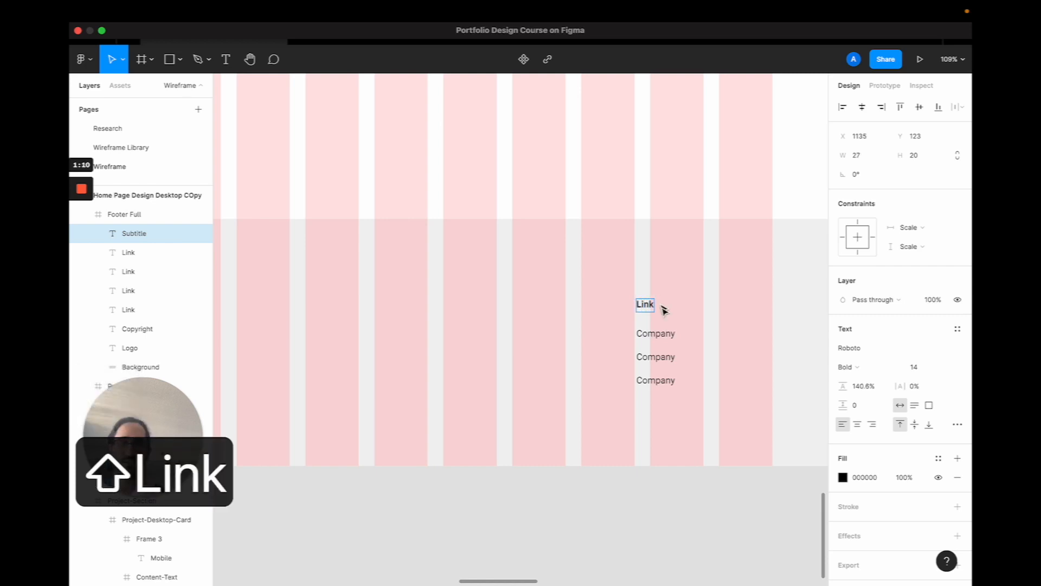
left_click(656, 333)
double_click(656, 333)
type("Home")
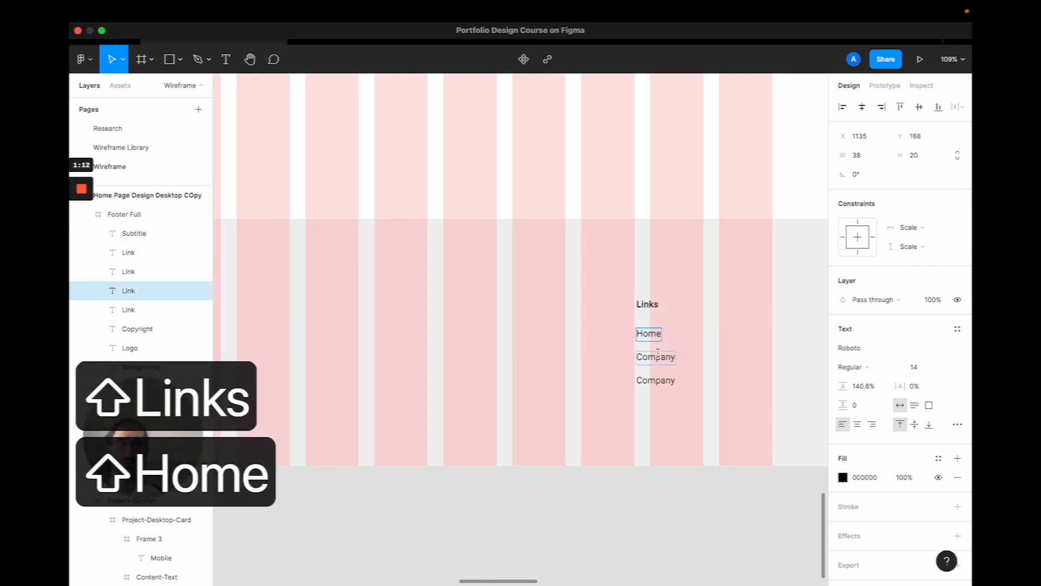
Change the two remaining Company links in the footer column to About and Resume
left_click(655, 356)
double_click(656, 356)
type("About")
left_click(655, 380)
double_click(655, 380)
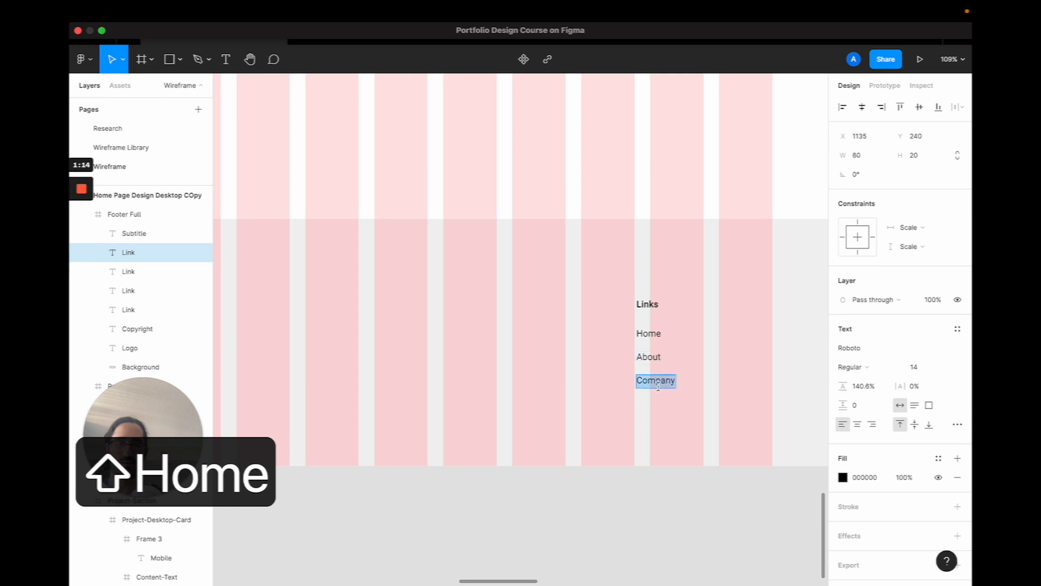
type("Resume")
key("Escape")
left_click(615, 499)
Wrap the footer's logo, copyright and Privacy — Terms texts in one frame and name it Left-Content
scroll(614, 499, "down", 5)
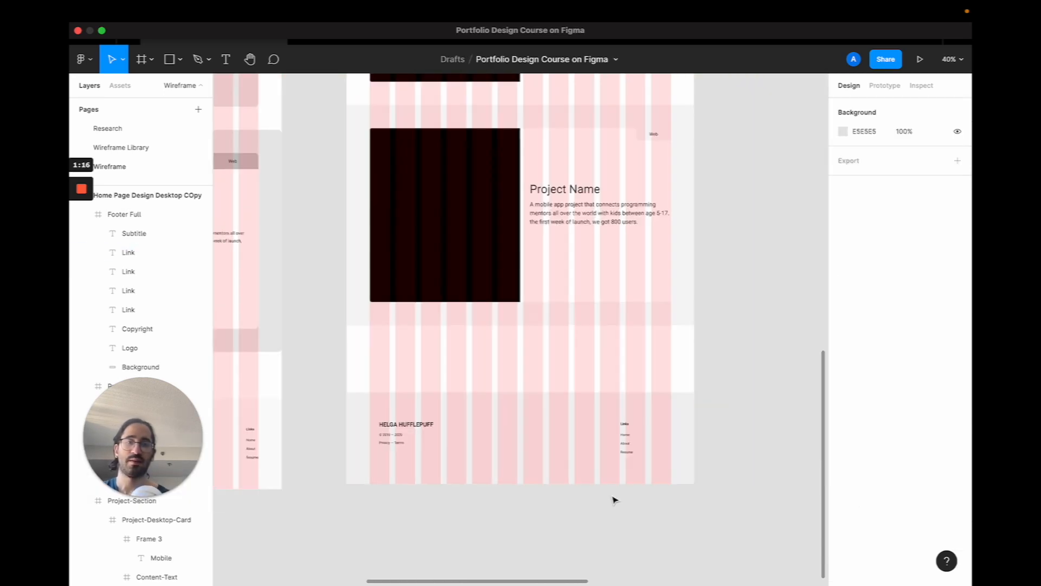
left_click(584, 421)
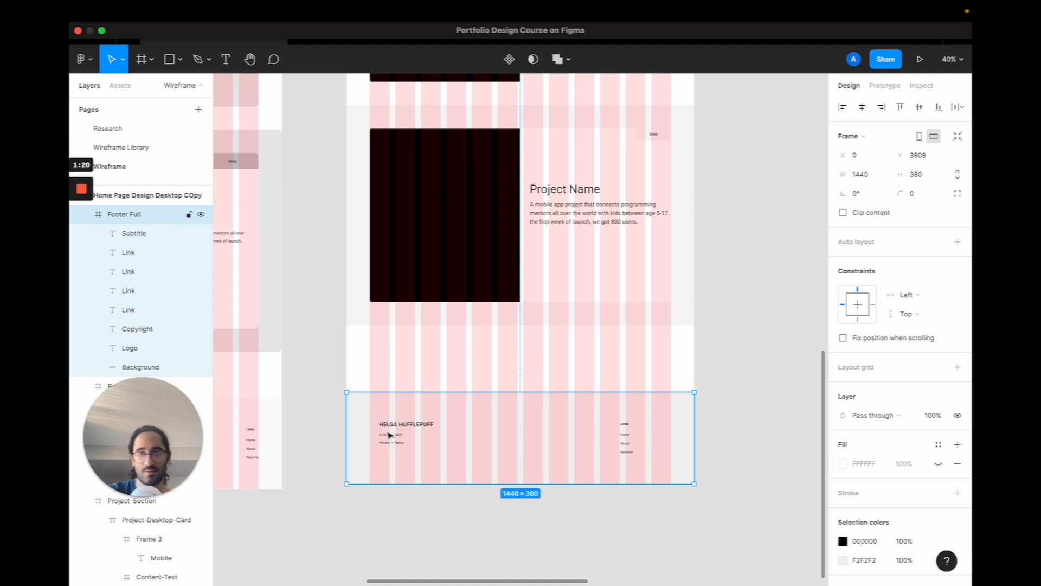
scroll(389, 435, "up", 5)
double_click(391, 413)
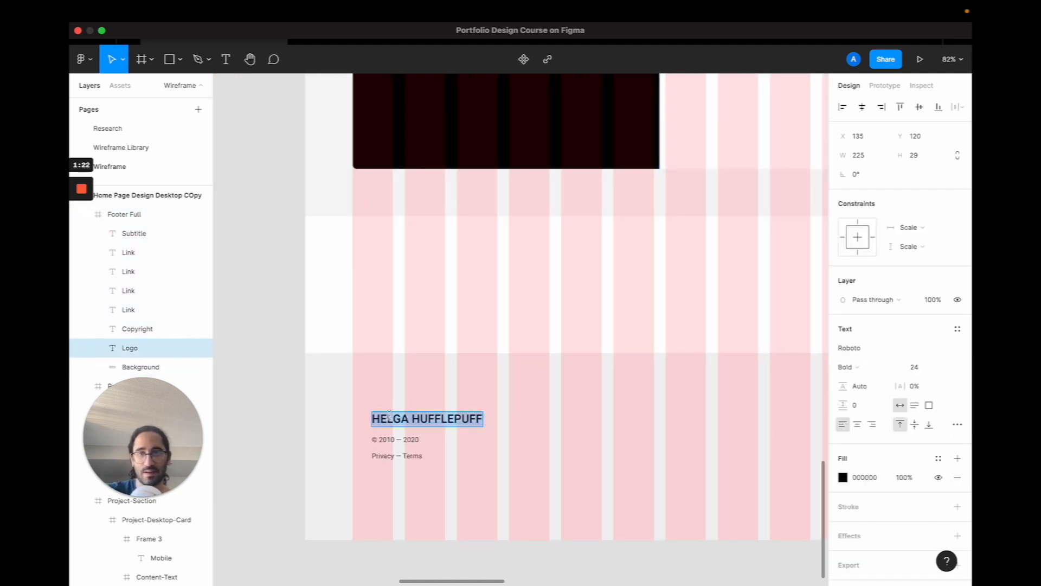
left_click(400, 446, "shift")
left_click(398, 457, "shift")
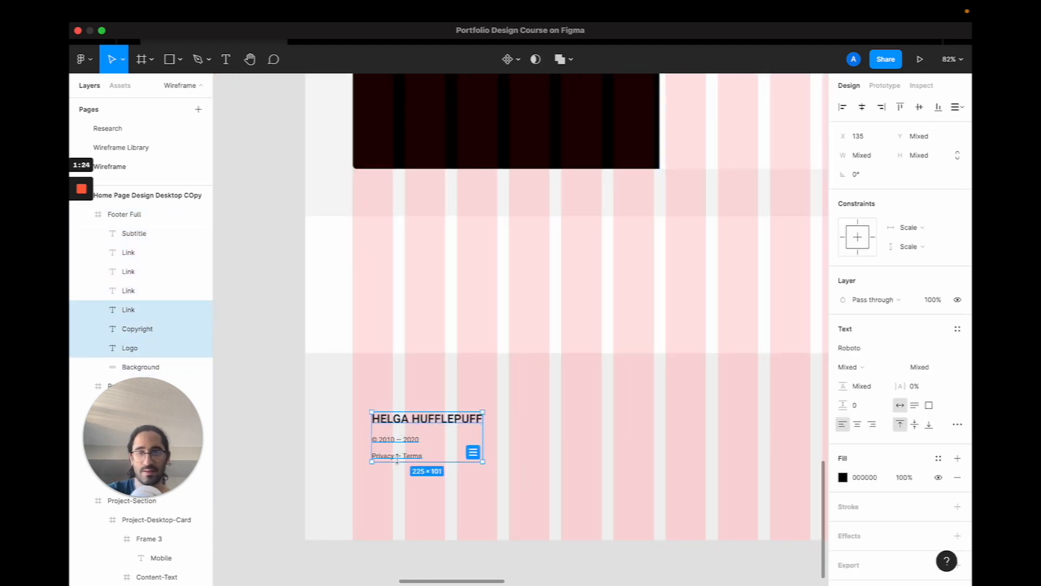
key("super+alt+g")
double_click(135, 311)
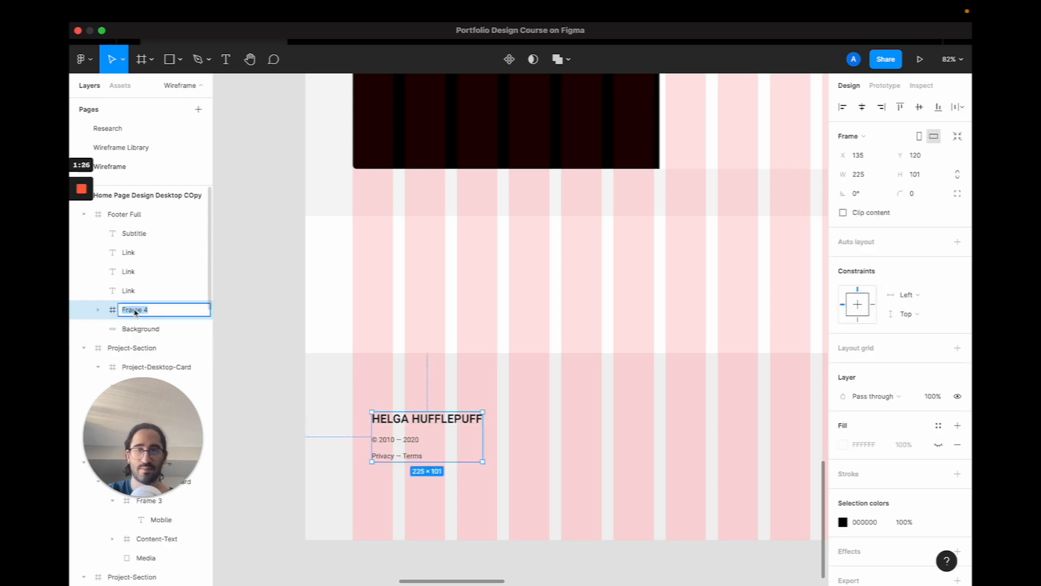
type("Left-Content")
key("Return")
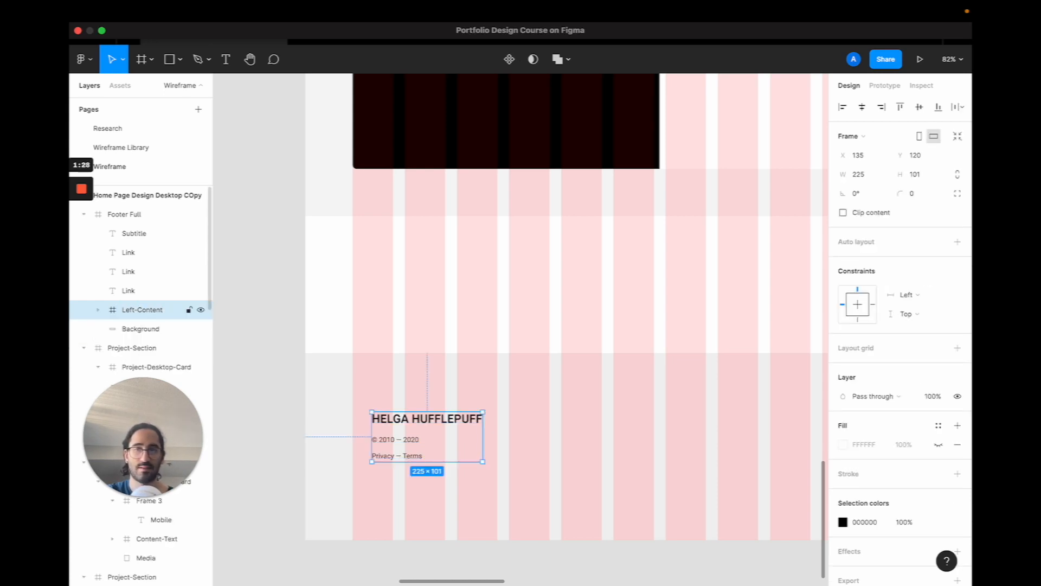
Wrap the Links heading and its Home, About and Resume links in one frame and name it Right-Content
scroll(488, 326, "down", 3)
scroll(488, 325, "right", 6)
left_click(560, 285)
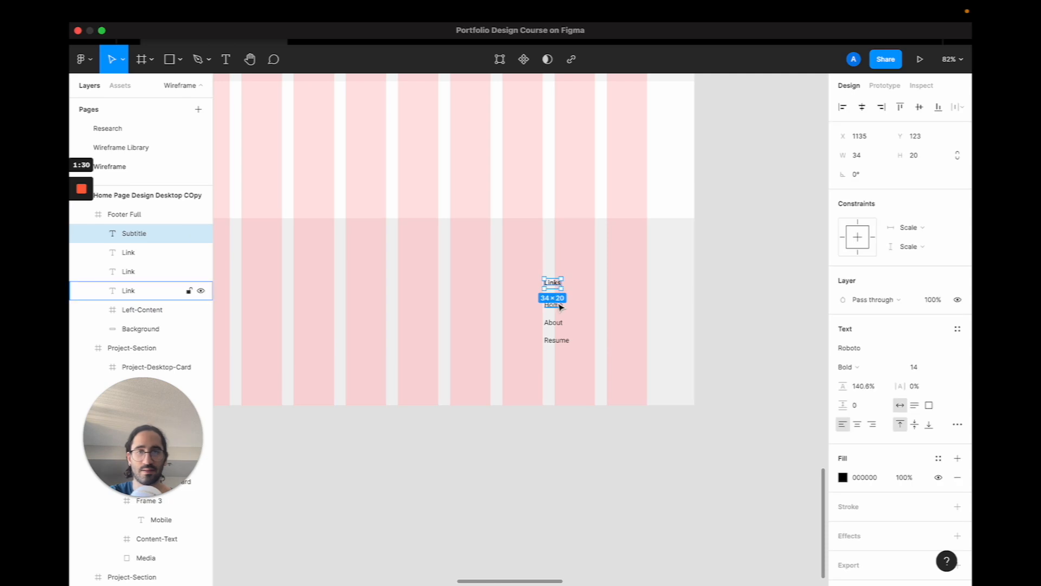
left_click(553, 304, "shift")
left_click(553, 322, "shift")
left_click(557, 340, "shift")
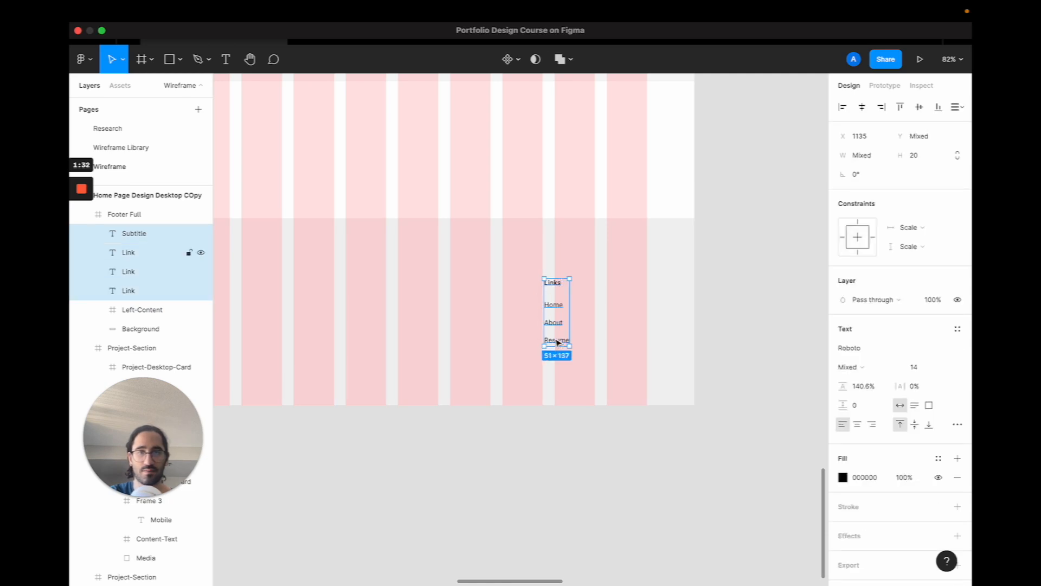
key("super+alt+g")
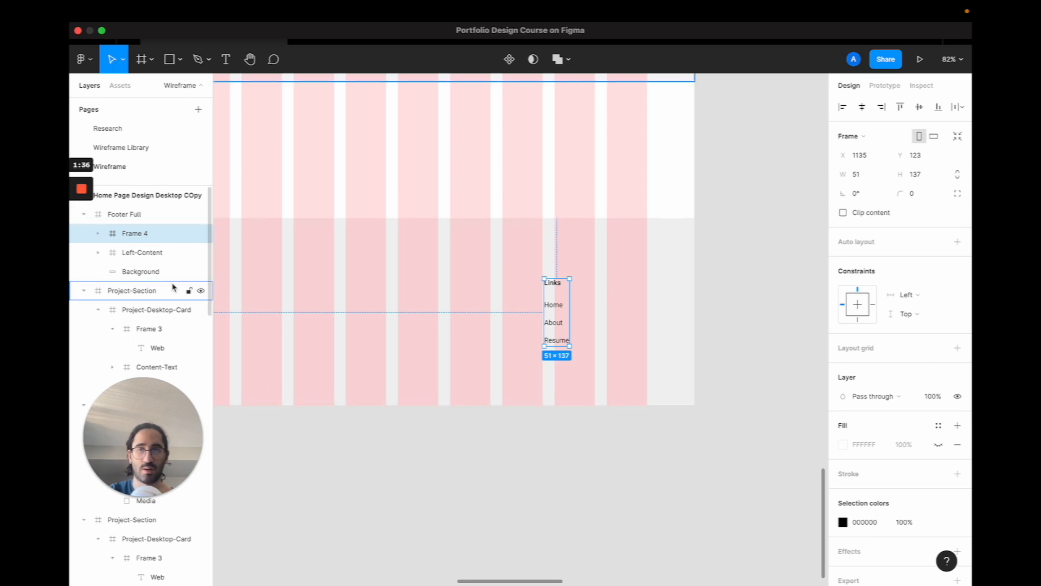
double_click(146, 238)
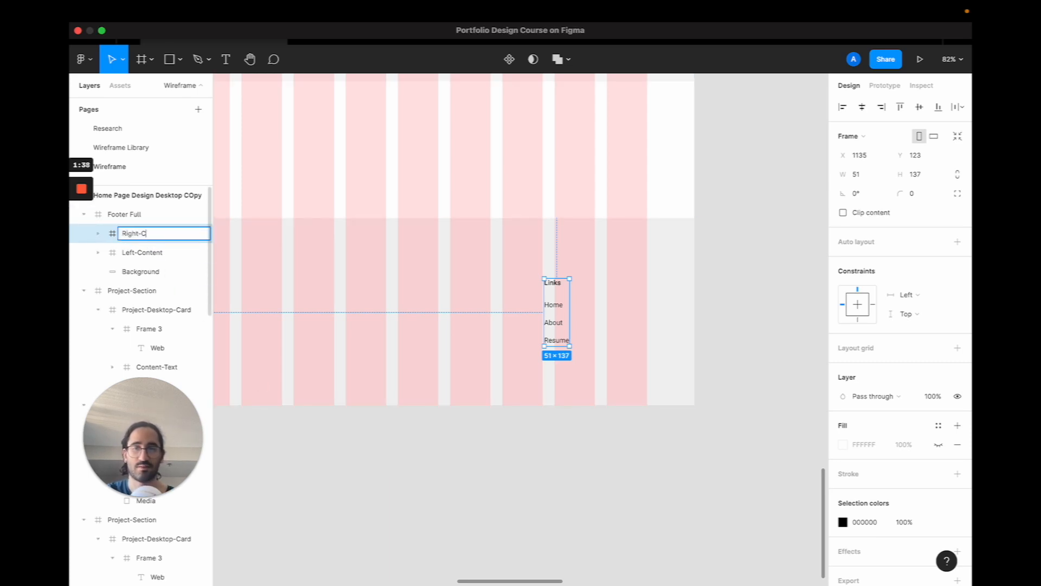
type("Right-Content")
key("Return")
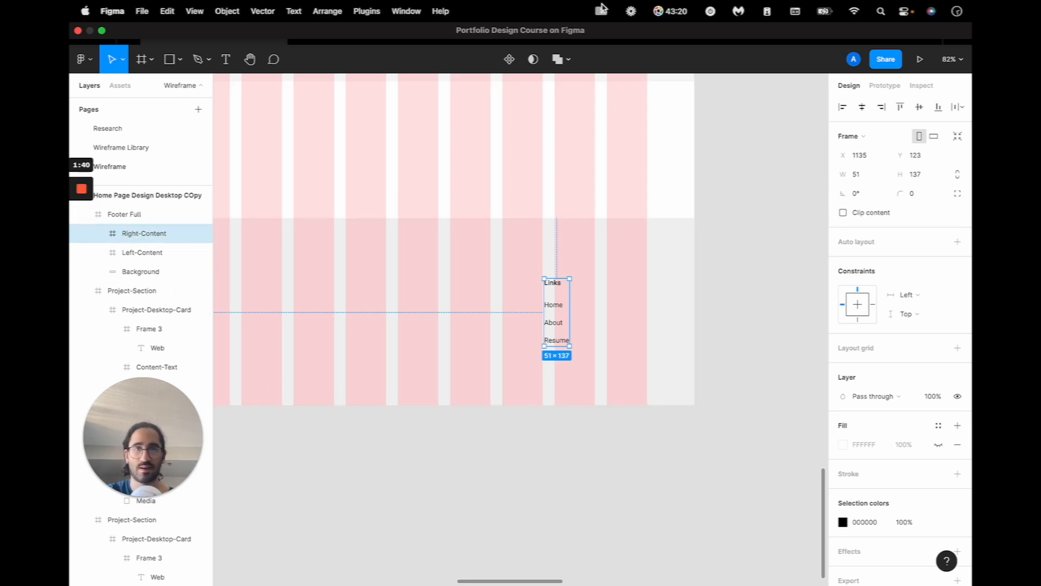
left_click(602, 7)
left_click(628, 64)
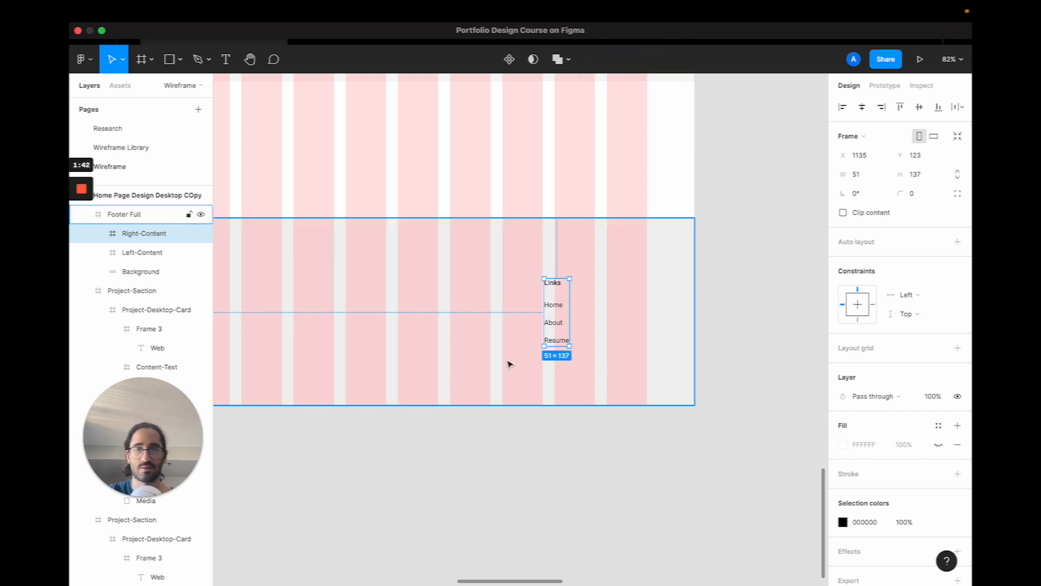
key("f")
scroll(518, 402, "down", 5)
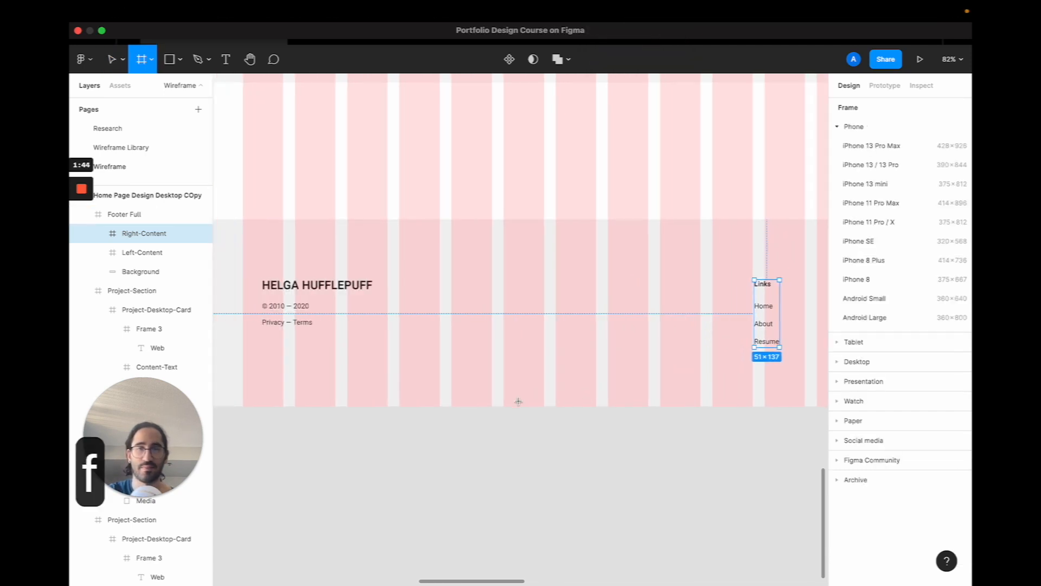
left_click(539, 339)
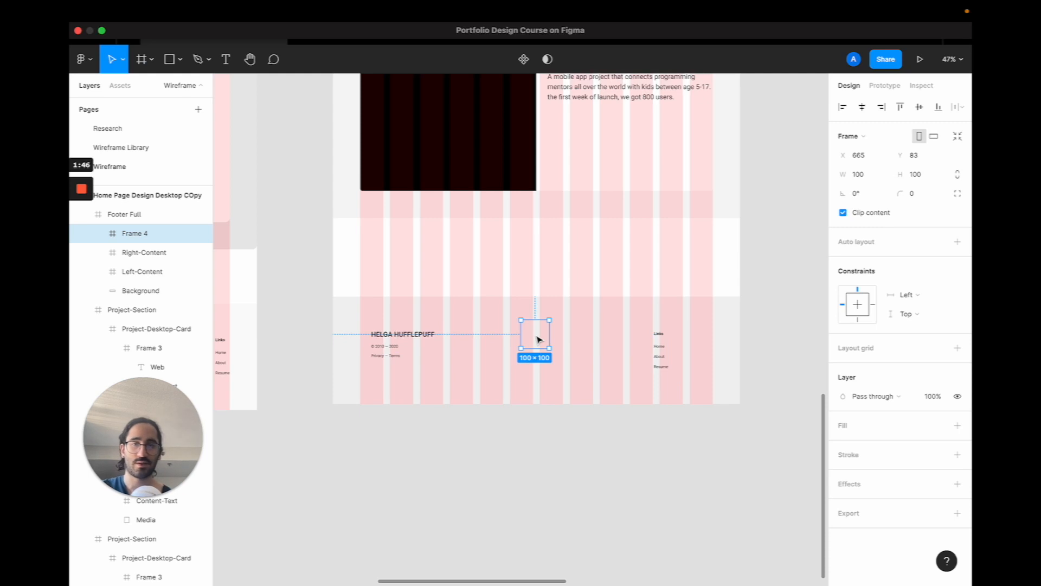
key("BackSpace")
Add auto layout to the Footer Full frame and align its contents to the left and vertically centred
scroll(539, 339, "down", 2)
left_click(538, 339)
scroll(539, 340, "up", 8)
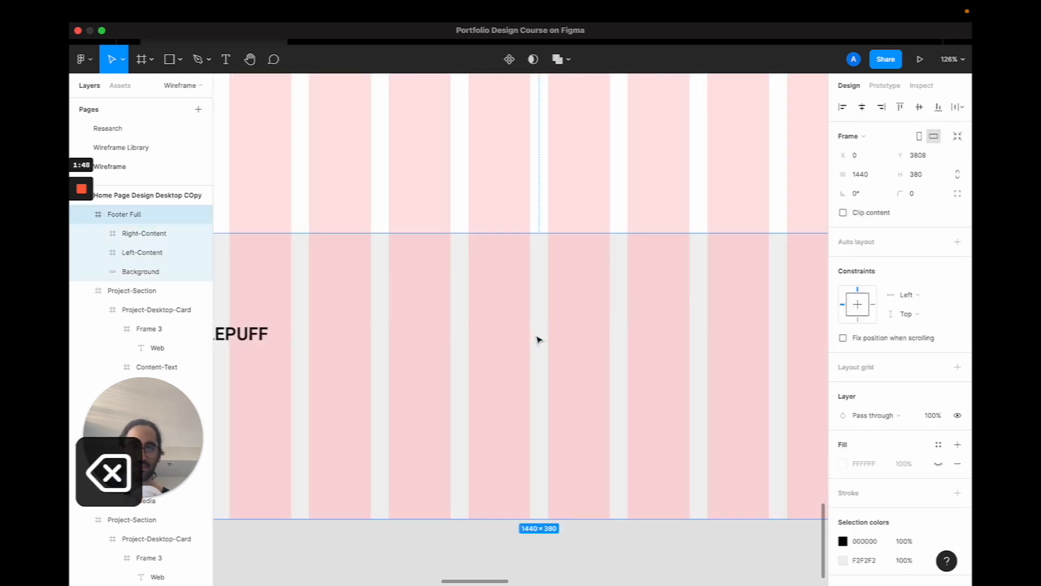
scroll(538, 340, "down", 2)
scroll(539, 339, "down", 3)
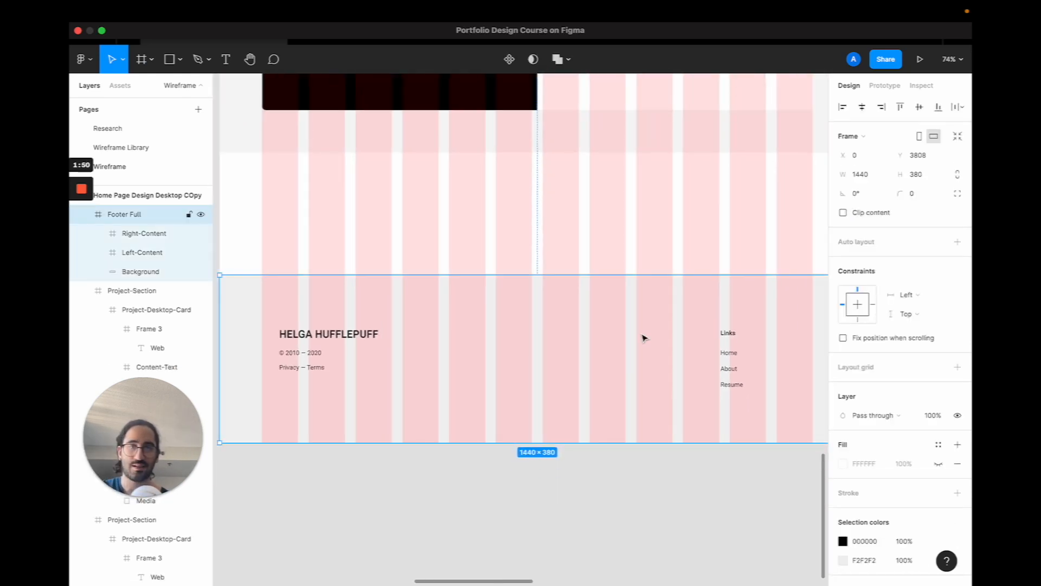
left_click(957, 242)
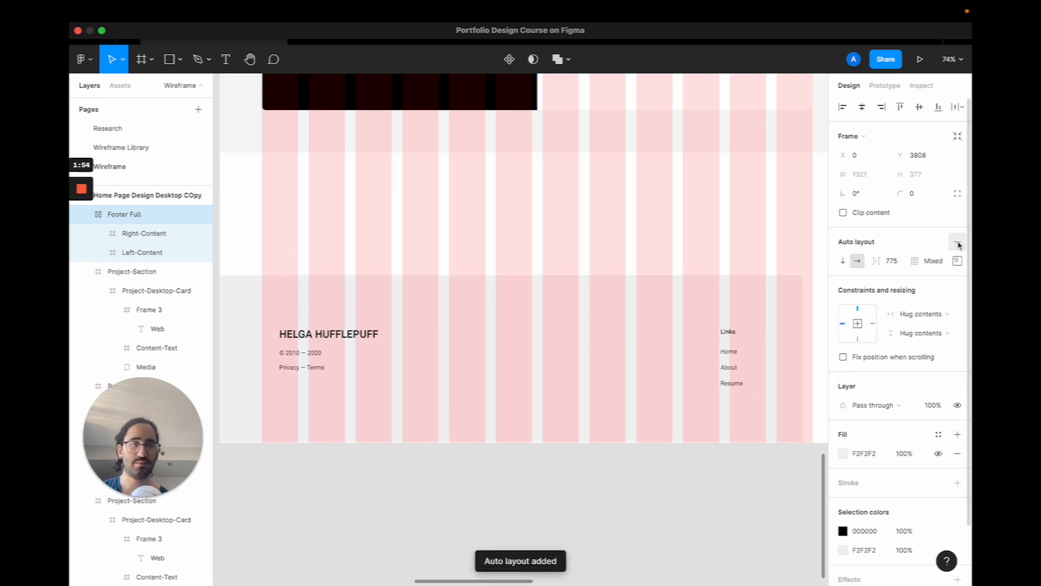
left_click(957, 260)
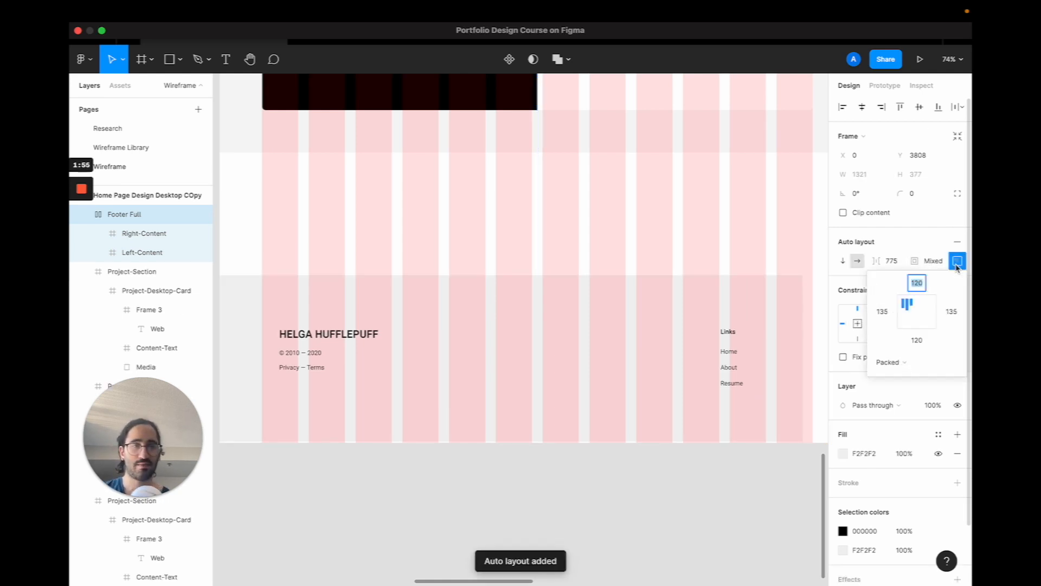
left_click(904, 313)
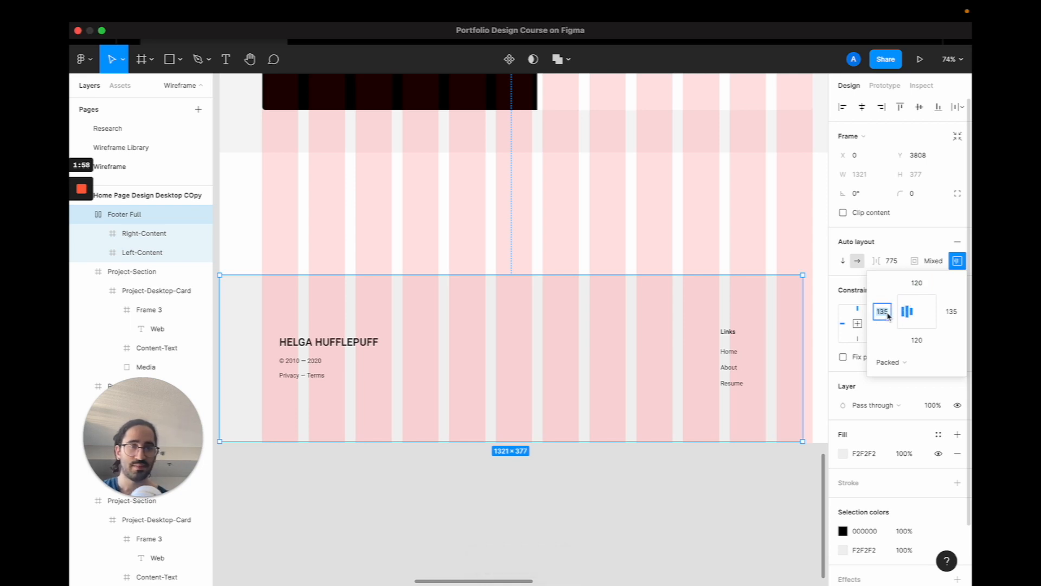
Set the left and right padding of the Footer Full auto layout to 96
type("96")
key("Return")
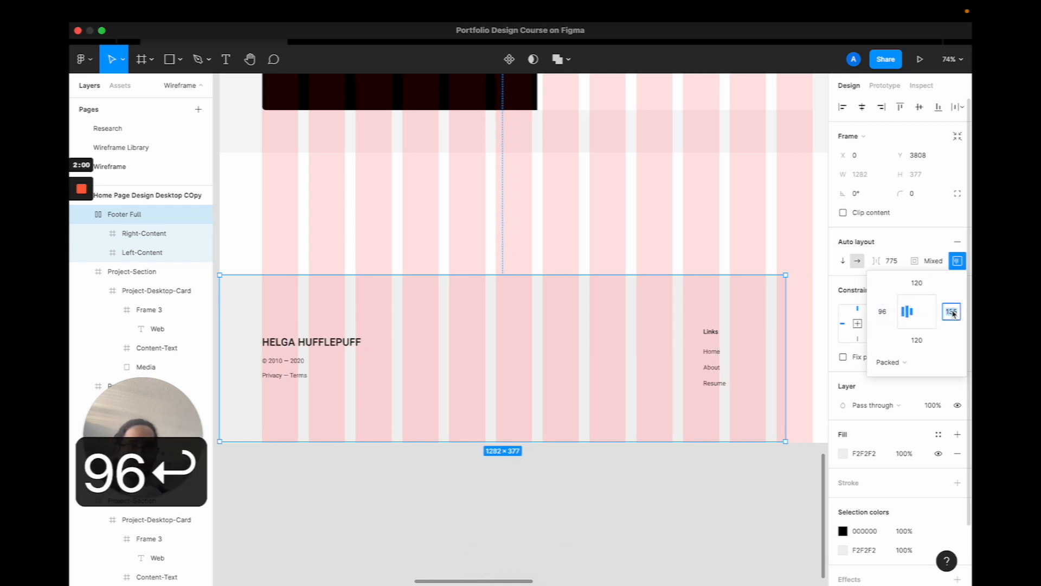
type("96")
key("Return")
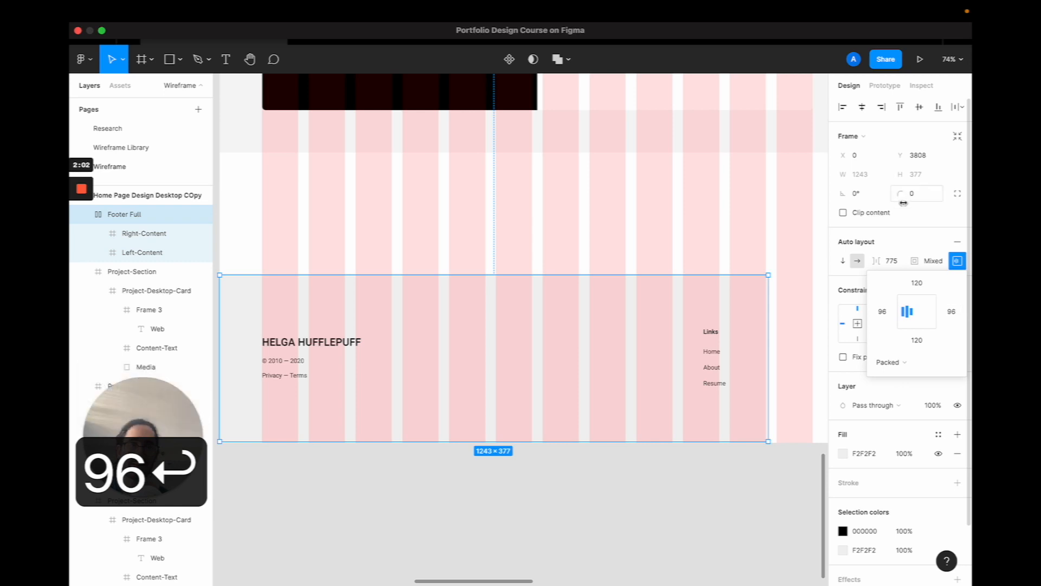
Set the footer's auto layout spacing mode to Space between and the frame's width to 1440
left_click(889, 362)
left_click(903, 380)
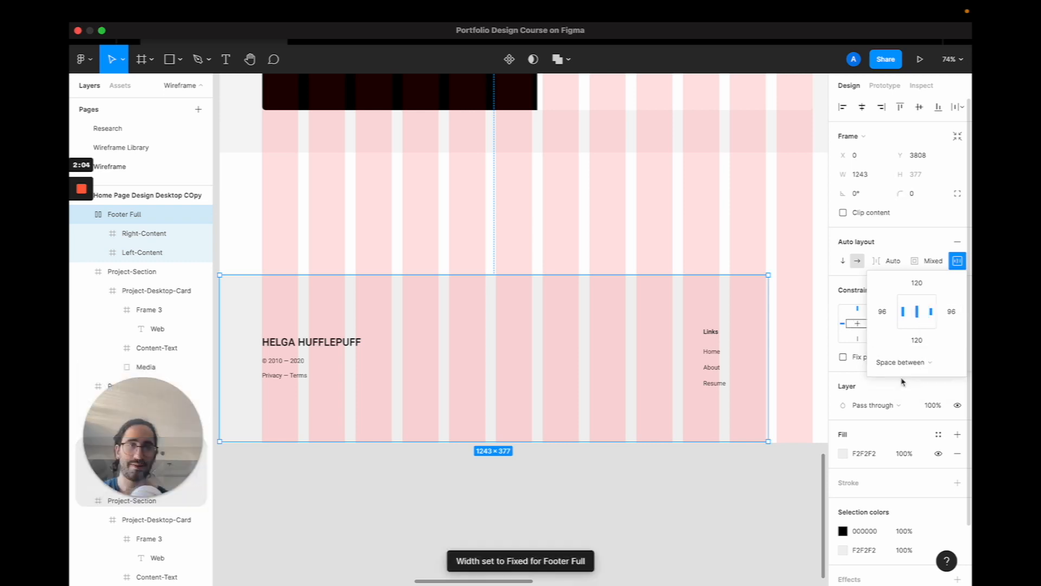
left_click(870, 176)
type("1440")
key("Return")
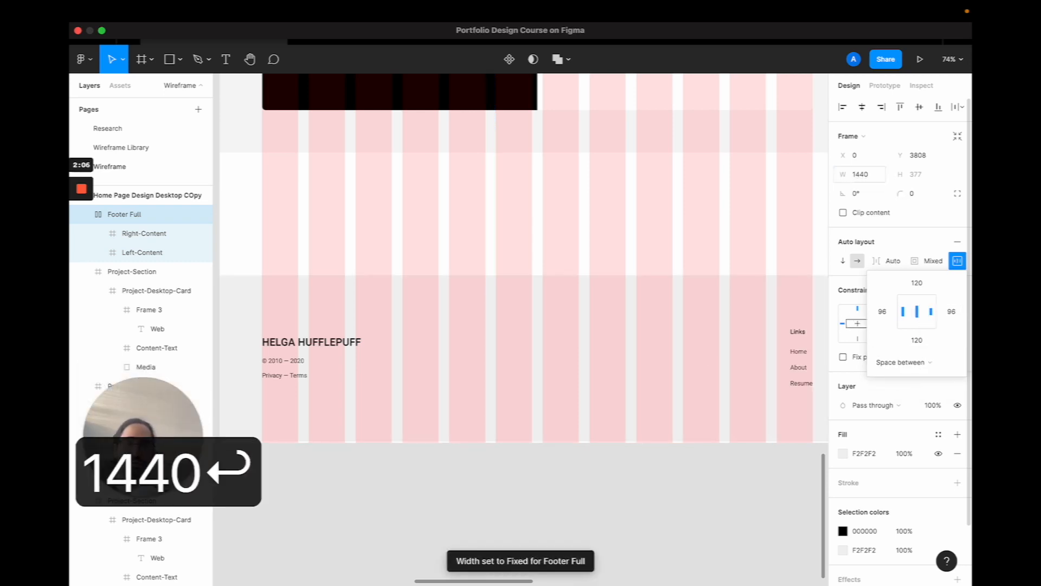
scroll(563, 300, "down", 5)
scroll(563, 301, "up", 10)
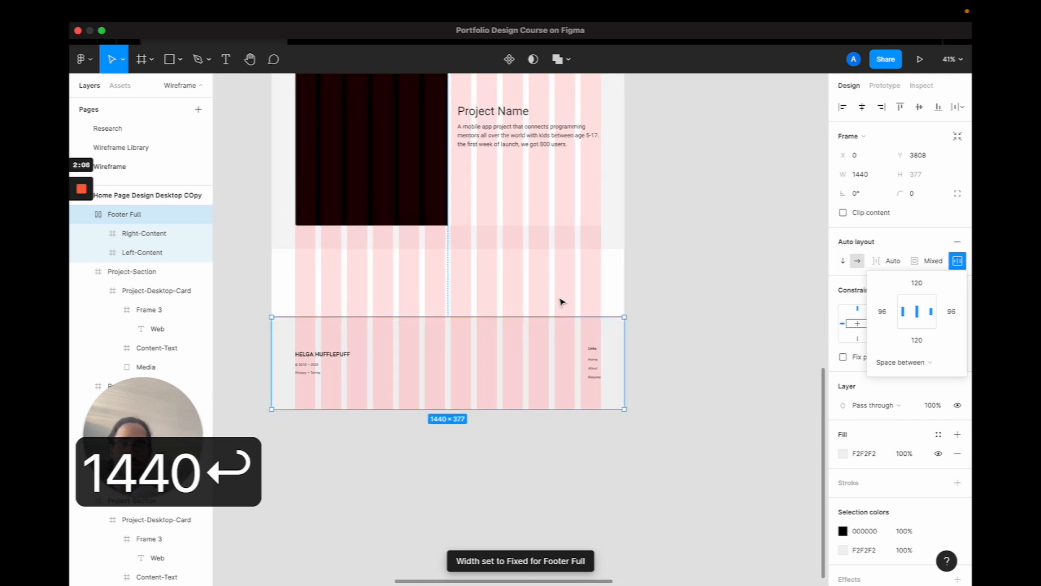
scroll(561, 301, "down", 5)
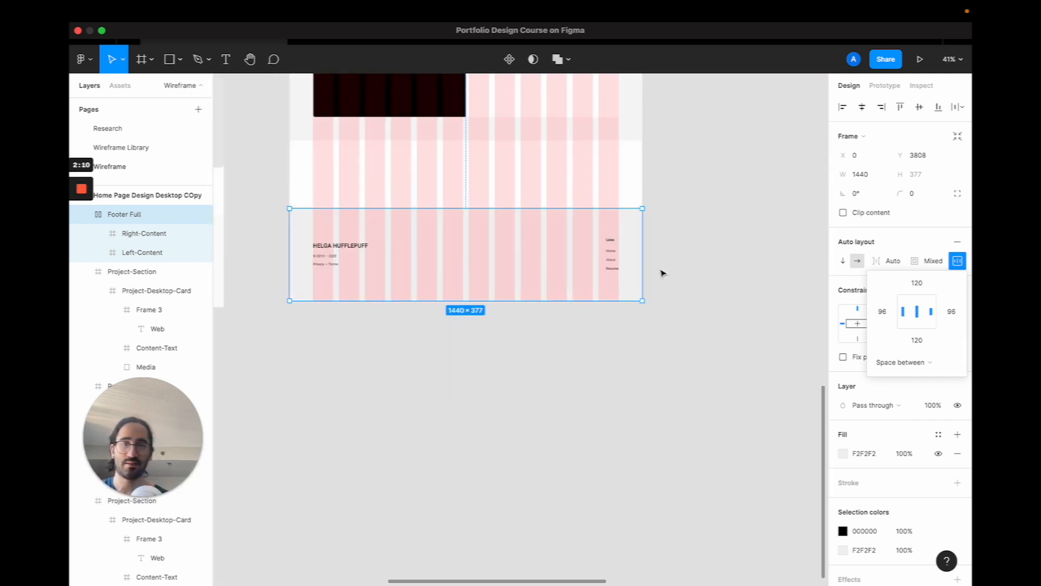
left_click(674, 271)
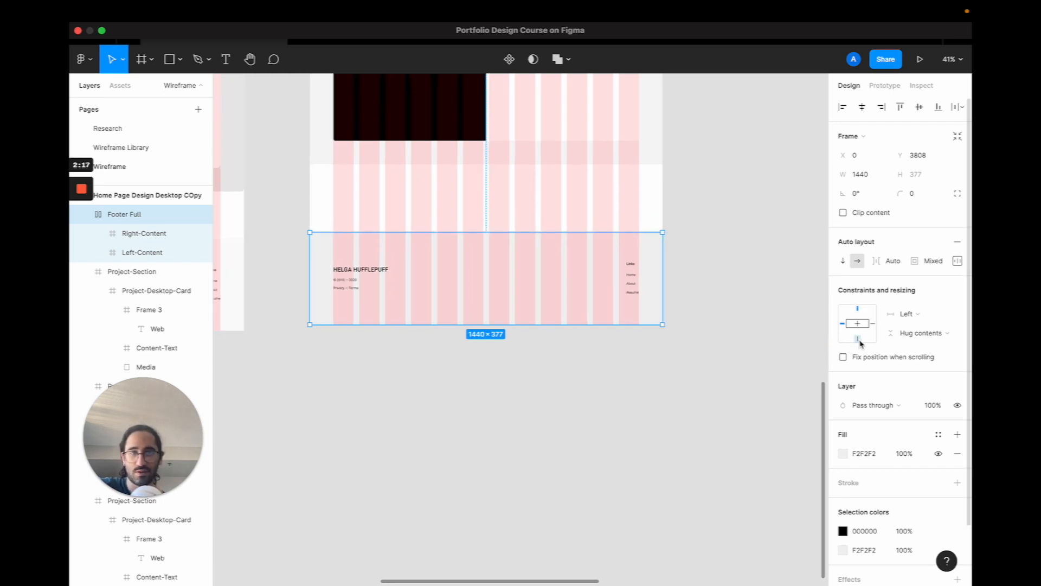
Try to increase the height of the Home Page Design Desktop COpy frame, and undo the height change
scroll(601, 338, "down", 5)
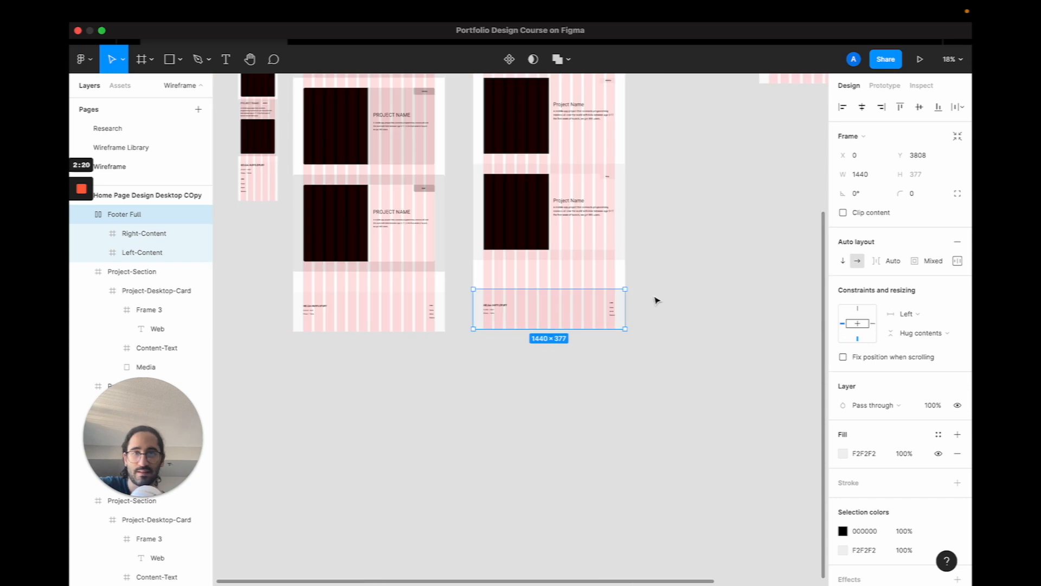
left_click(655, 300)
scroll(656, 300, "up", 5)
scroll(558, 173, "up", 2)
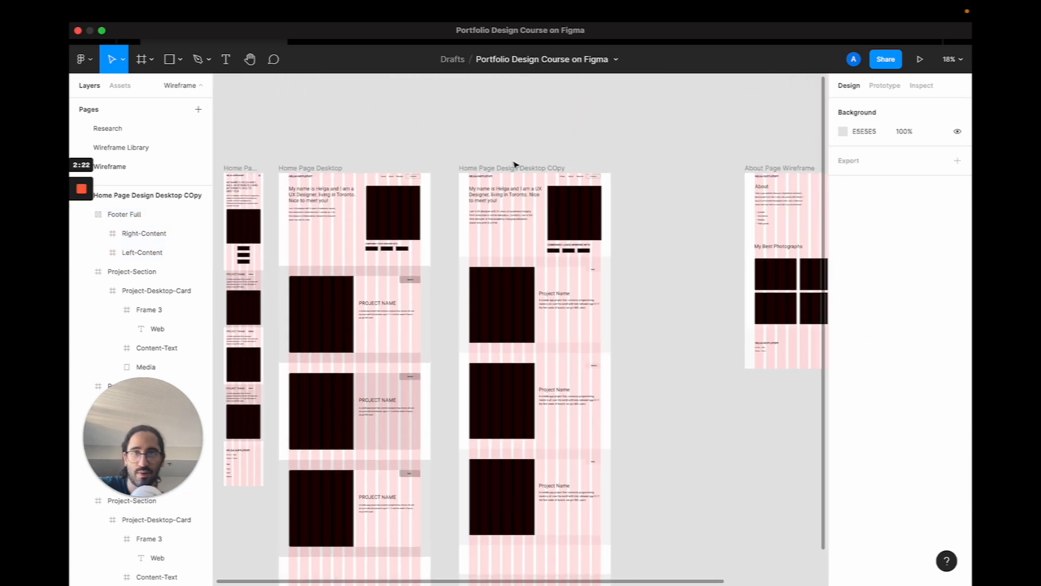
left_click(508, 169)
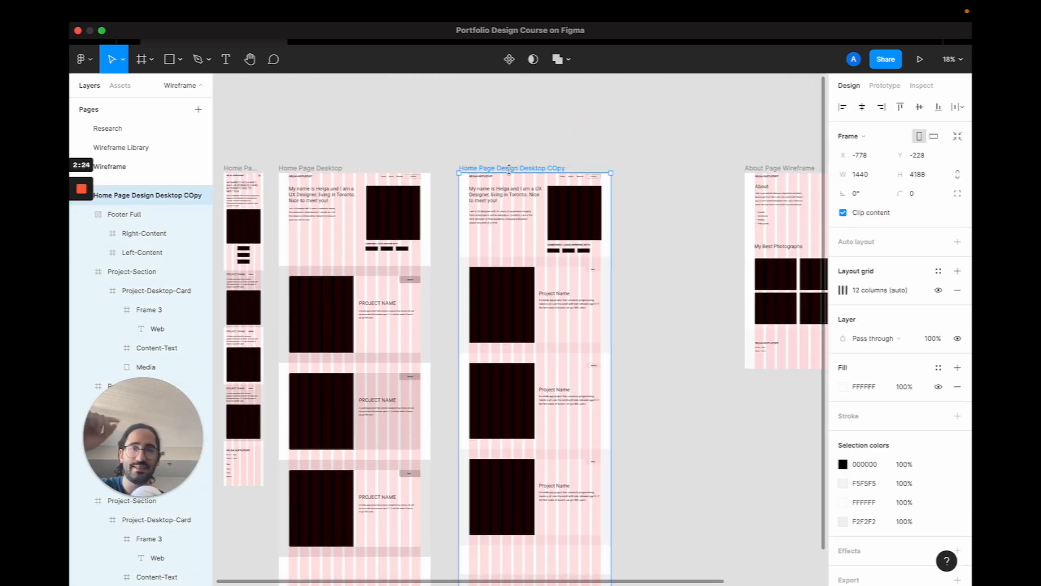
scroll(511, 174, "down", 1)
scroll(511, 173, "down", 2)
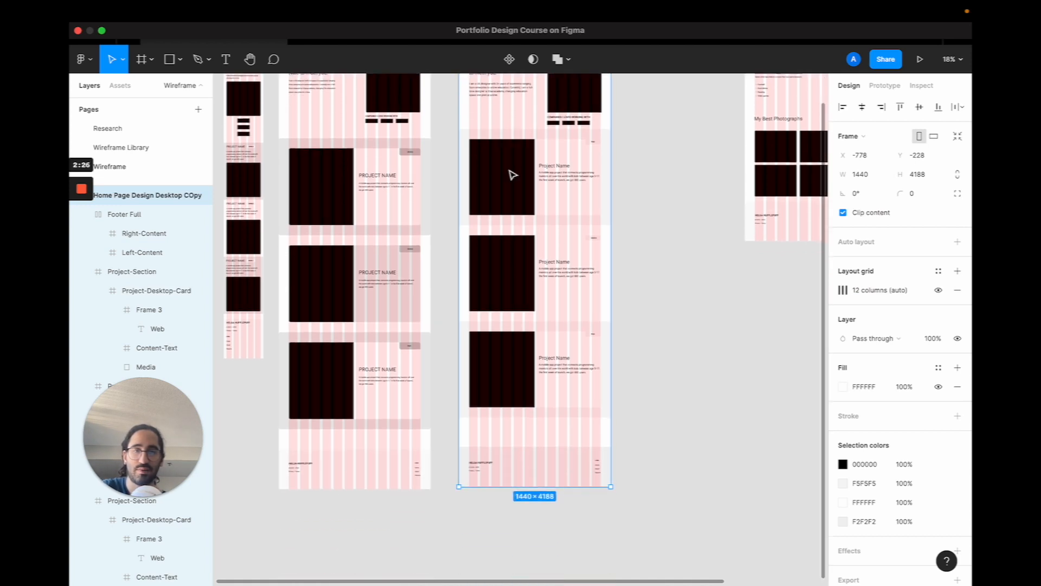
left_click(918, 174)
key("shift+Up")
key("shift+Up")
key("shift+Up")
key("shift+Up")
key("shift+Up")
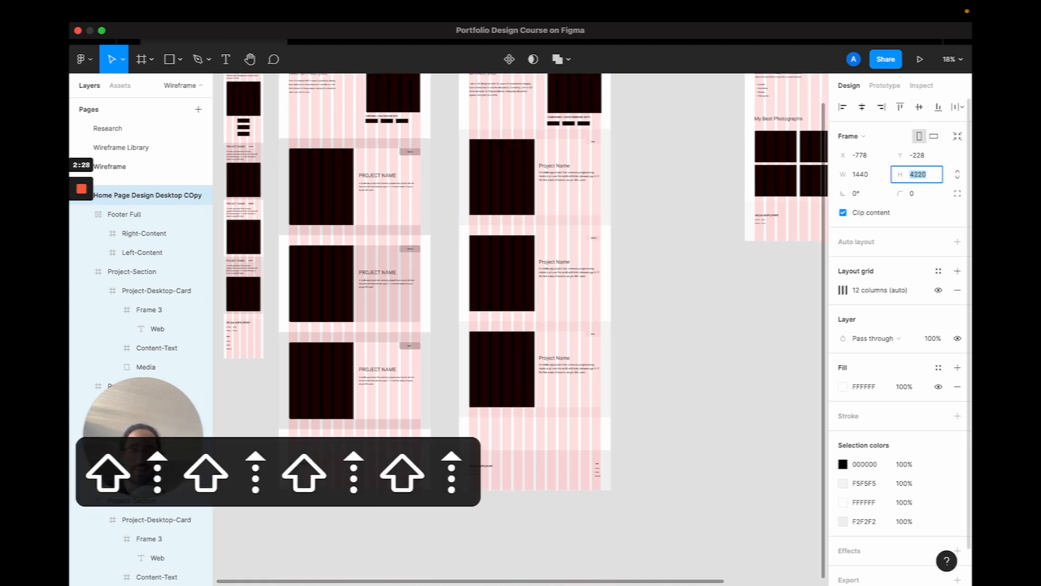
key("super+z")
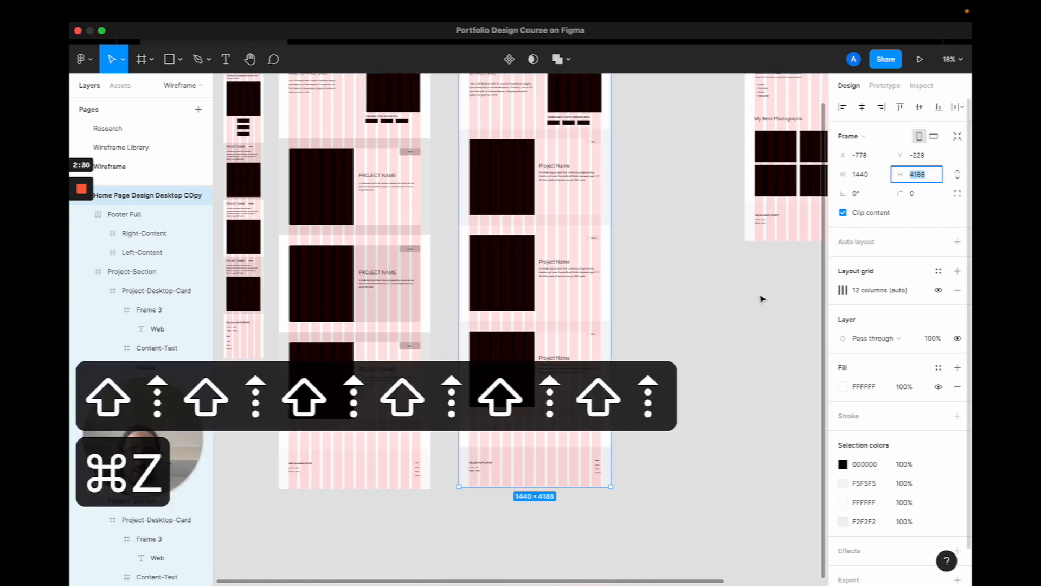
scroll(653, 446, "up", 1)
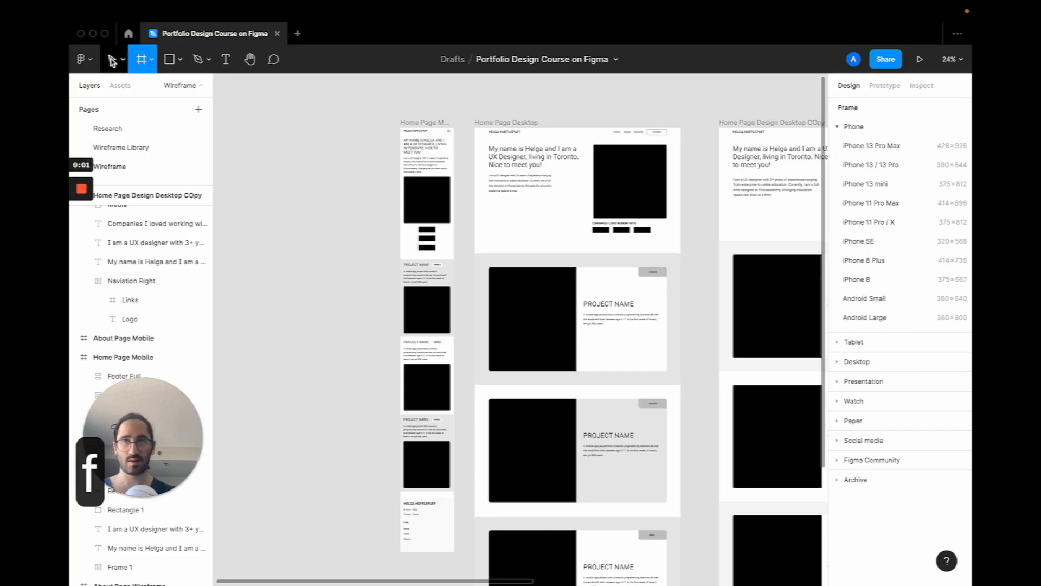
Add an iPhone 13 mini frame and place it to the left of the Home Page Mobile frame, with their top edges aligned
key("Escape")
scroll(336, 206, "up", 5)
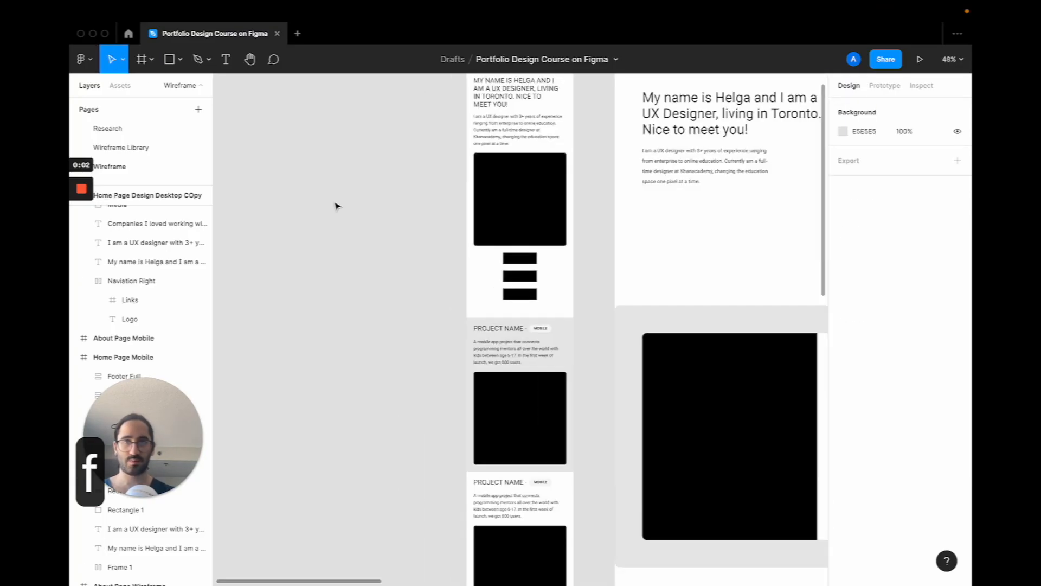
scroll(336, 206, "down", 3)
scroll(336, 206, "down", 5)
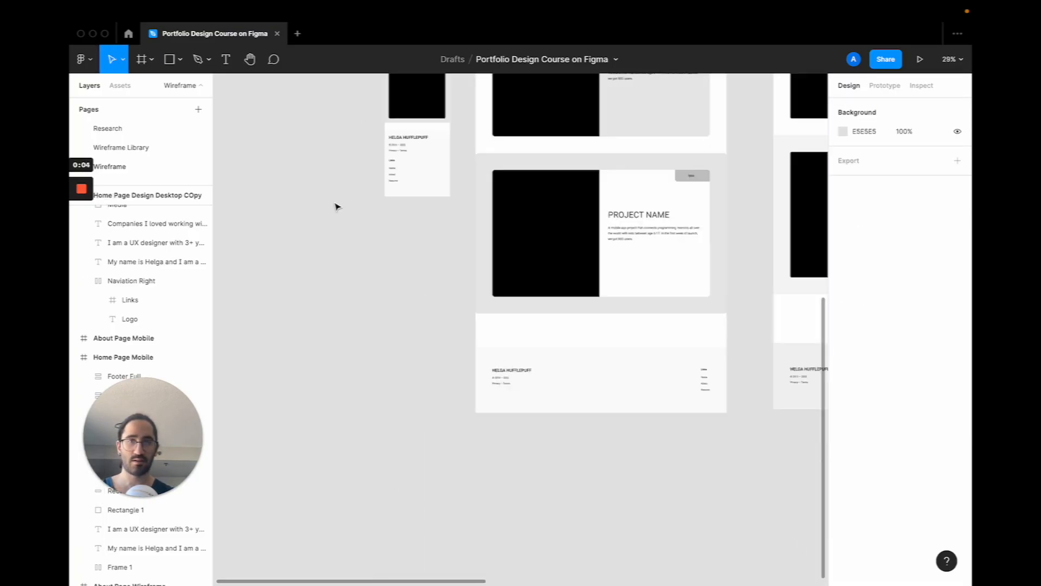
scroll(336, 206, "up", 5)
scroll(336, 206, "left", 3)
key("f")
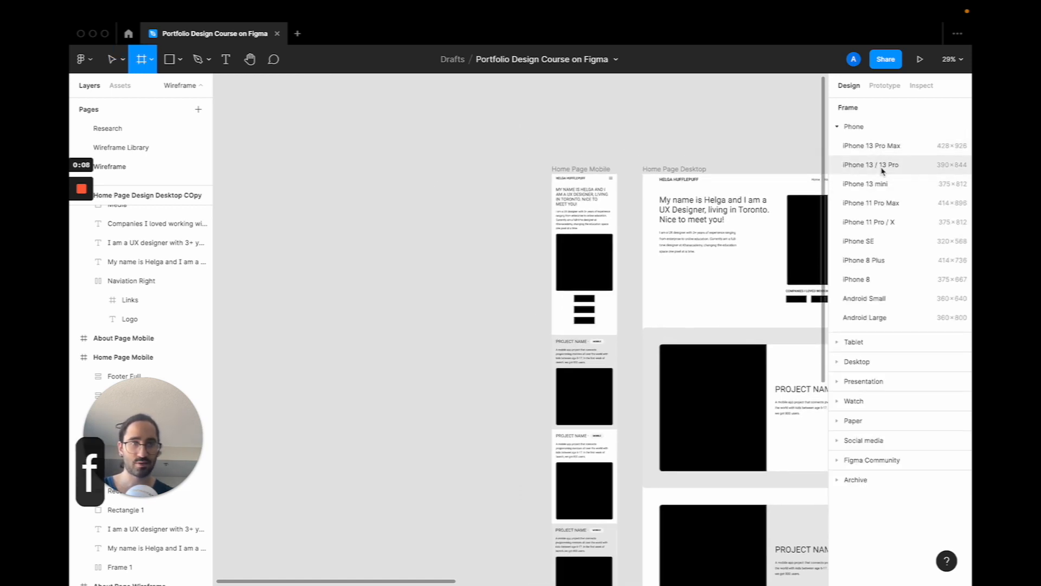
left_click(875, 183)
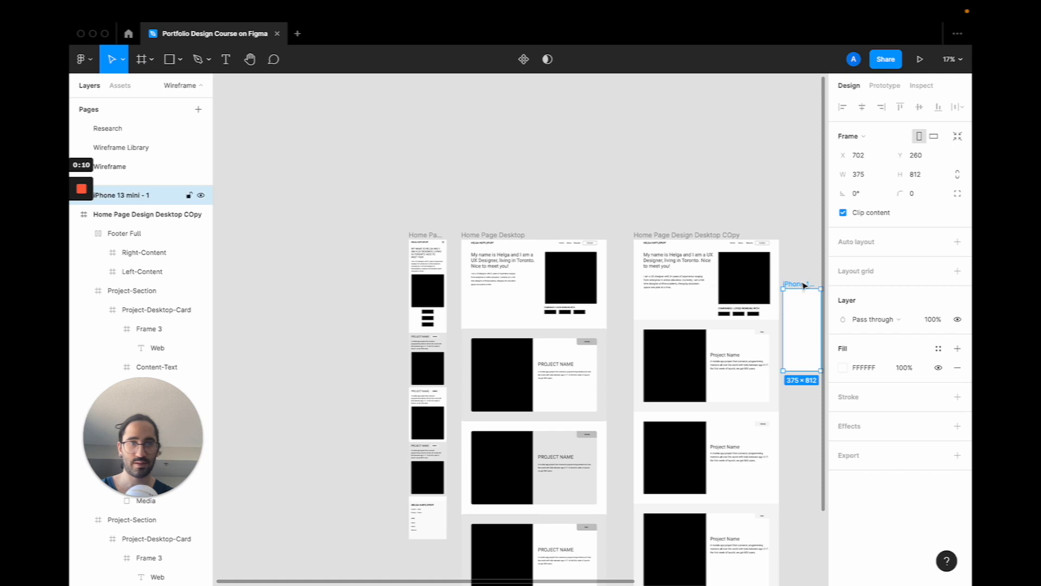
left_click_drag(804, 286, 378, 230)
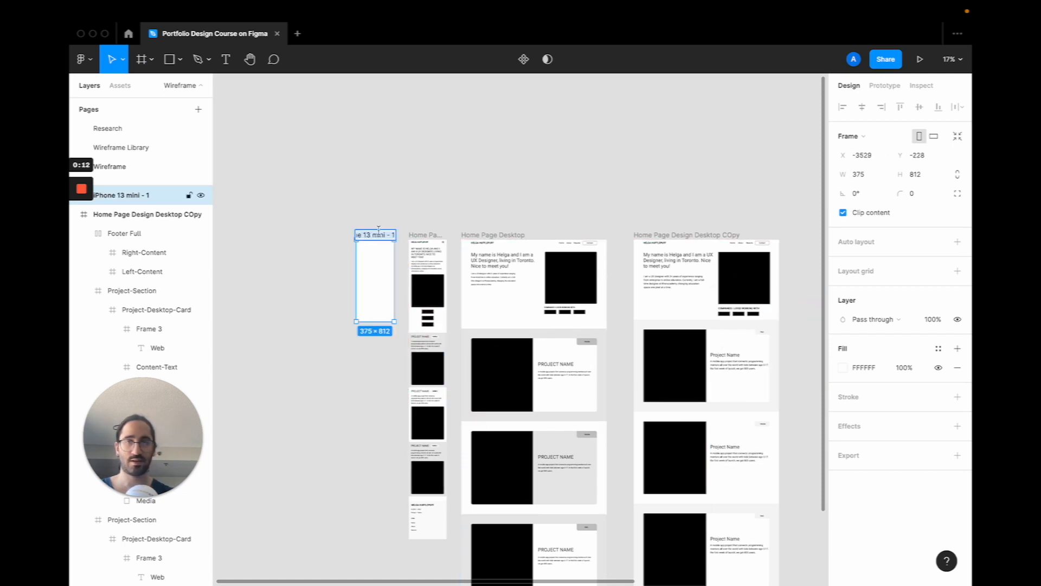
Rename the new phone frame to Home Page Mobile Copy
type("Hmo")
key("BackSpace")
key("BackSpace")
type("ome")
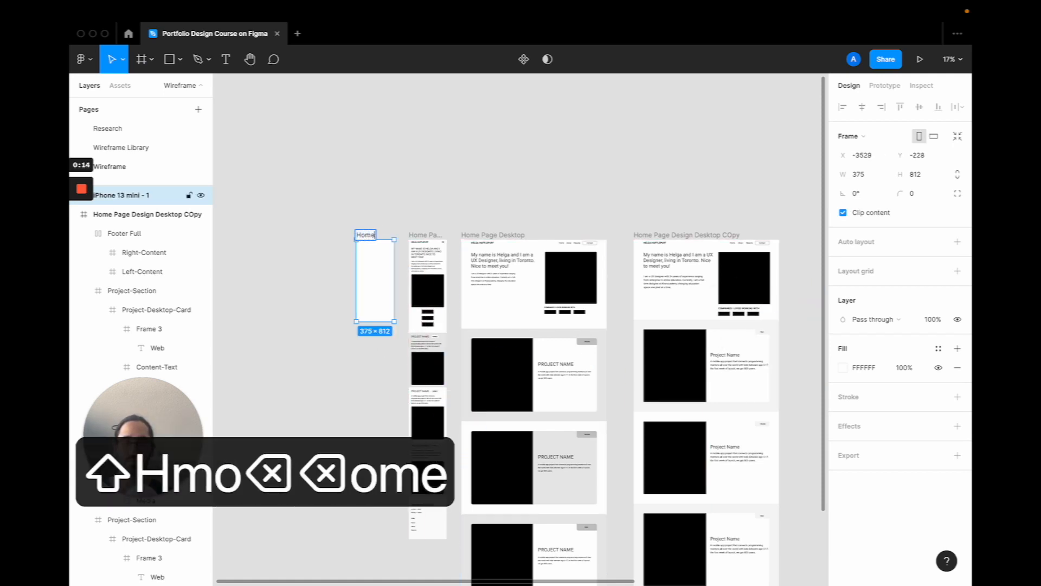
type(" Page Mobile Copy")
key("Return")
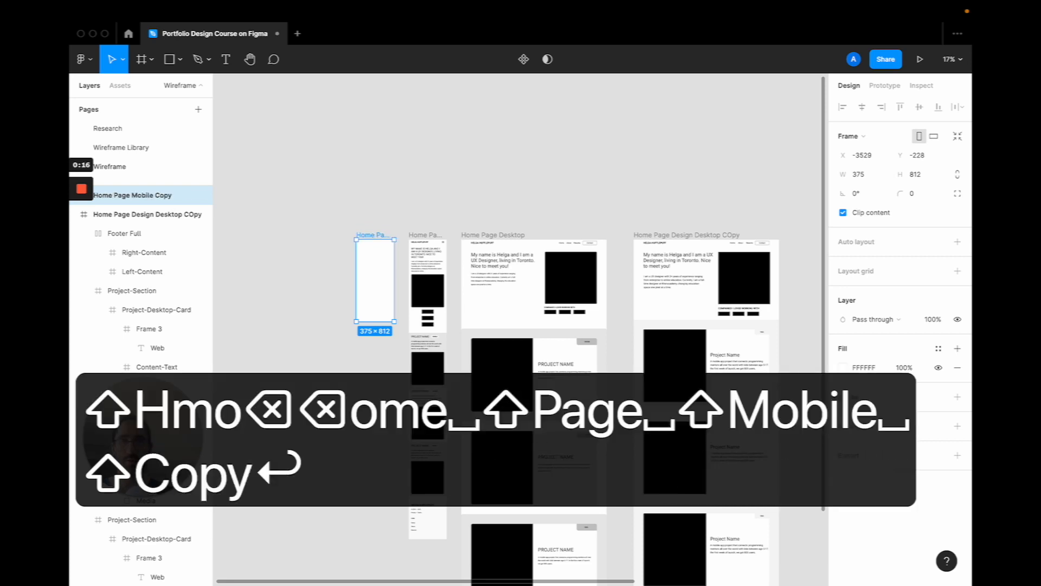
Set the height of the Home Page Mobile Copy frame to 4000
scroll(366, 242, "up", 5)
left_click(921, 175)
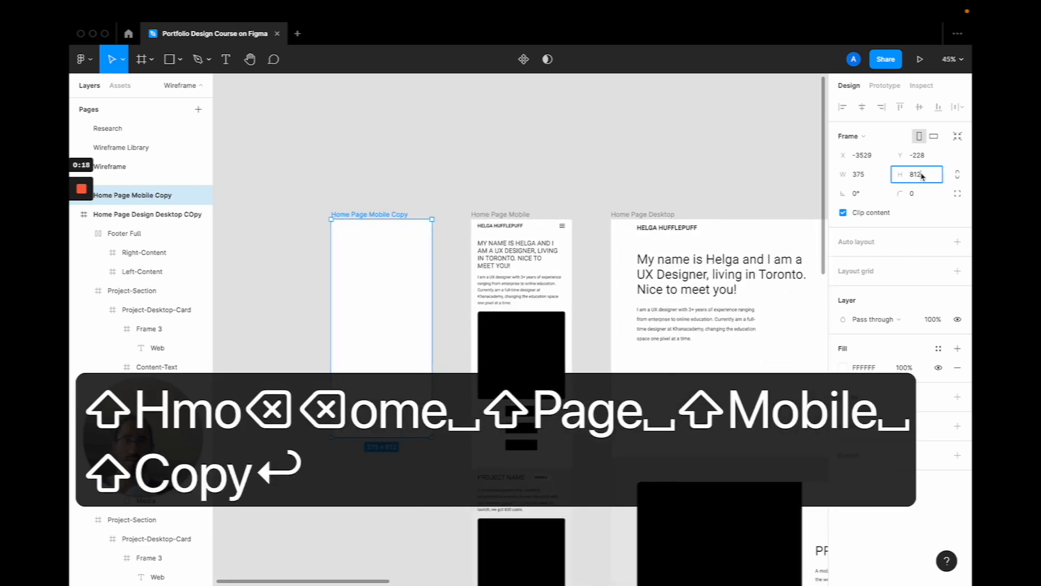
type("4000")
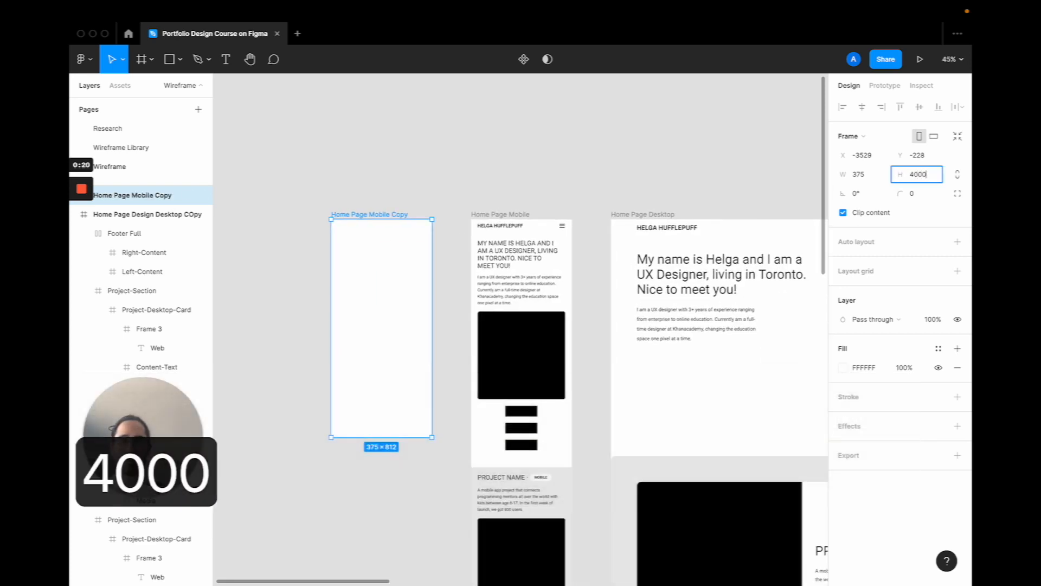
key("Return")
scroll(577, 341, "down", 5)
scroll(577, 340, "down", 2)
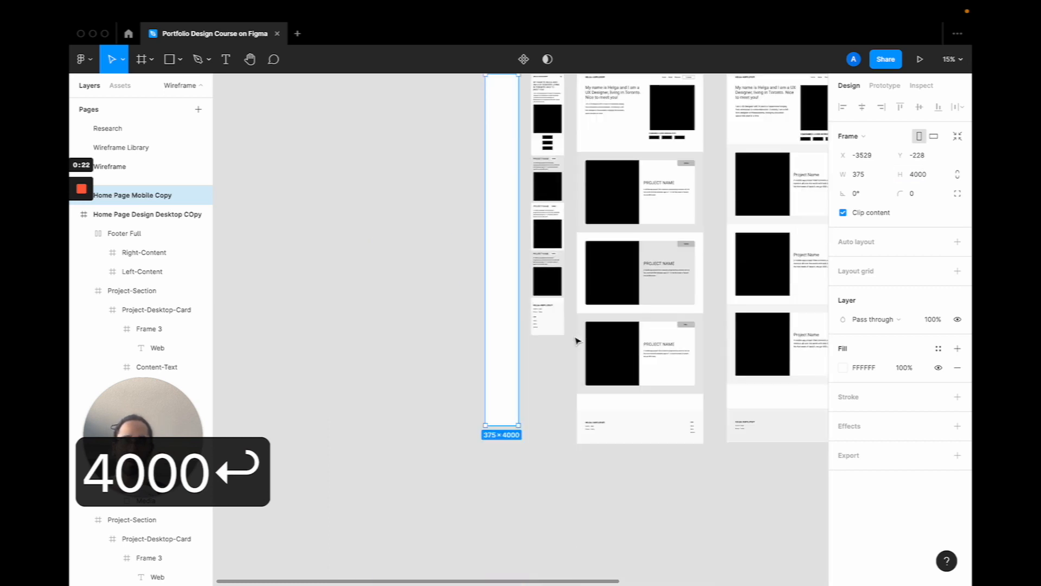
Set the height of the Home Page Mobile Copy frame to 3200
scroll(576, 341, "up", 2)
left_click(922, 175)
type("3200")
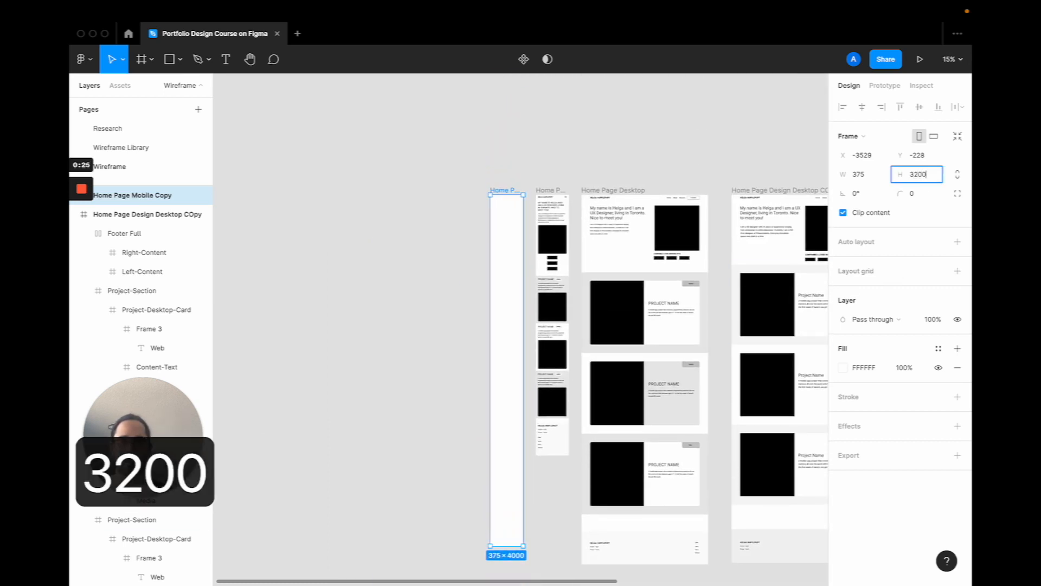
key("Return")
scroll(513, 252, "up", 5)
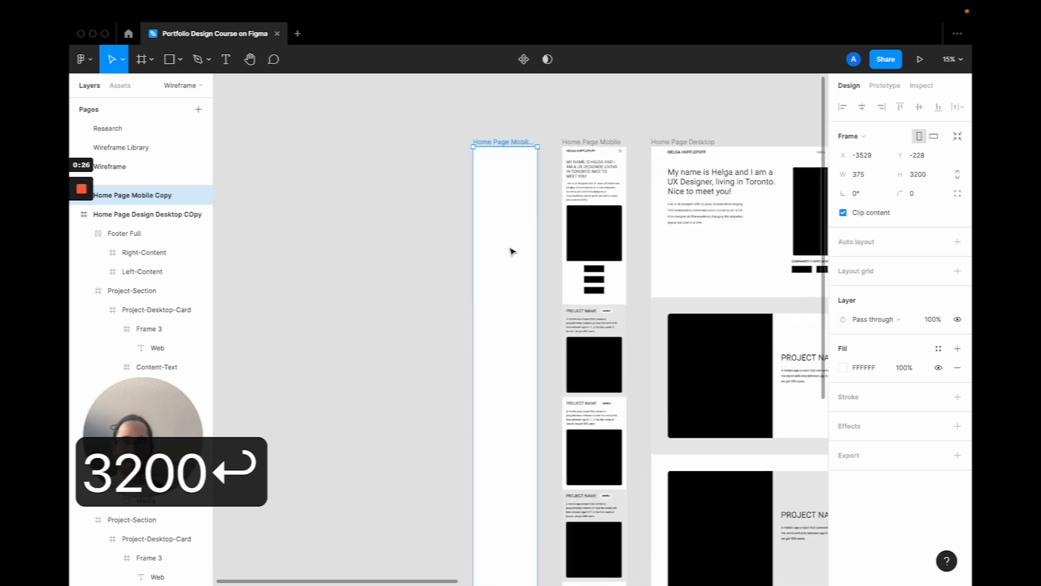
Copy the logo text from the Home Page Desktop navigation and paste it into the Home Page Mobile Copy frame
scroll(516, 235, "down", 3)
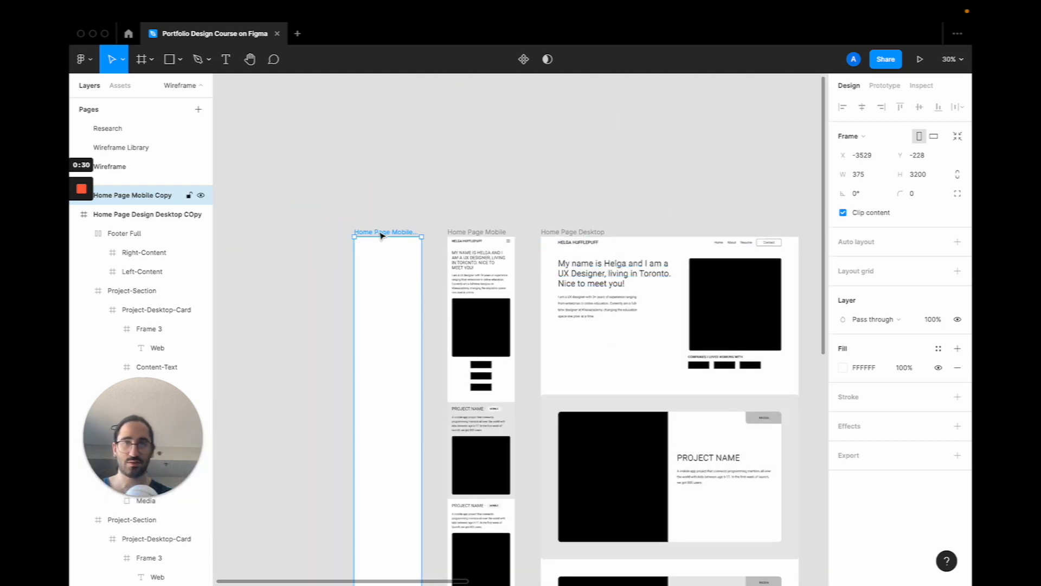
scroll(382, 234, "up", 4)
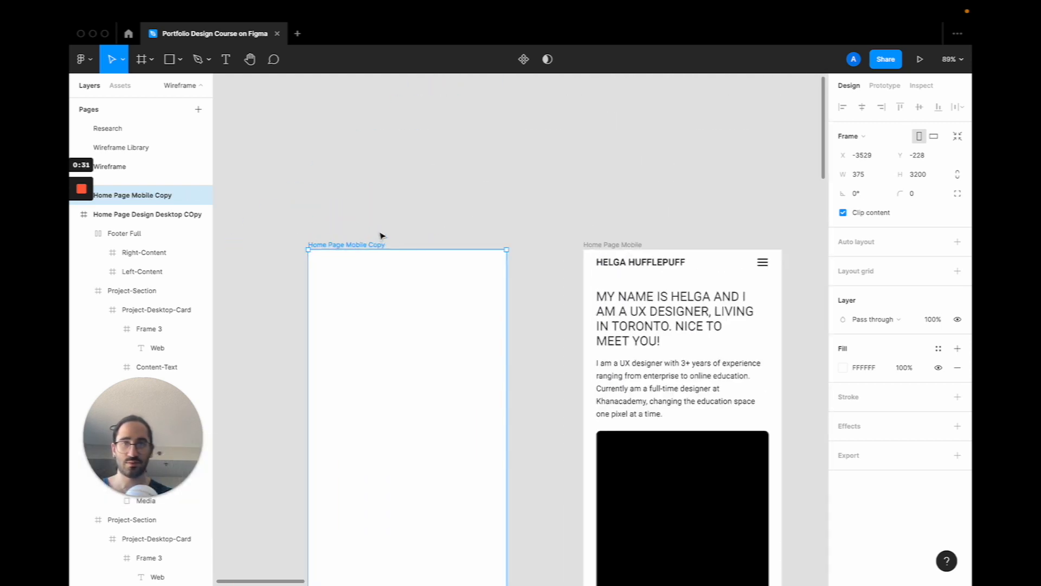
left_click(651, 259)
scroll(645, 261, "right", 6)
left_click(498, 249)
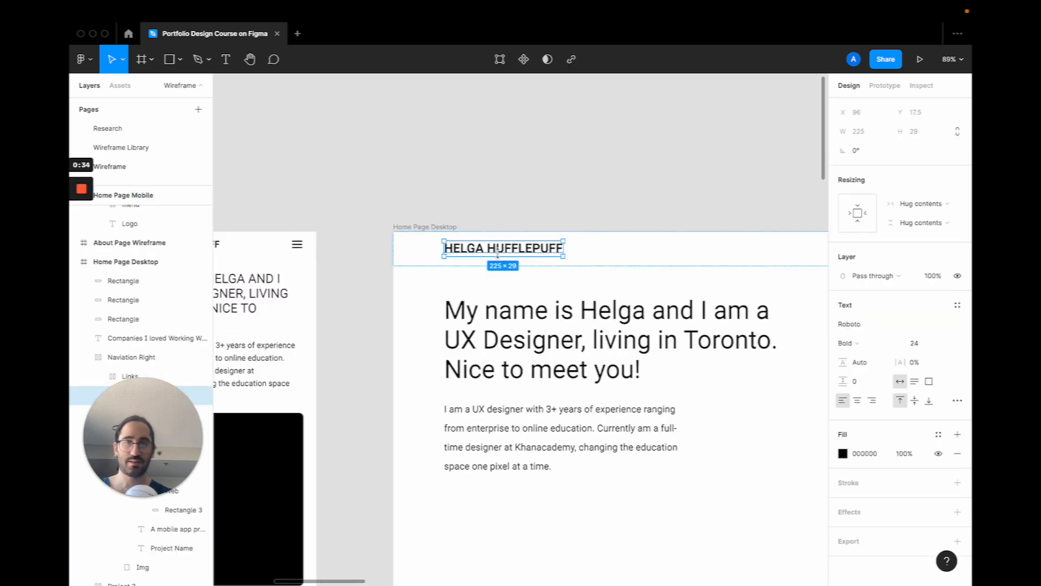
key("super+c")
scroll(498, 249, "left", 8)
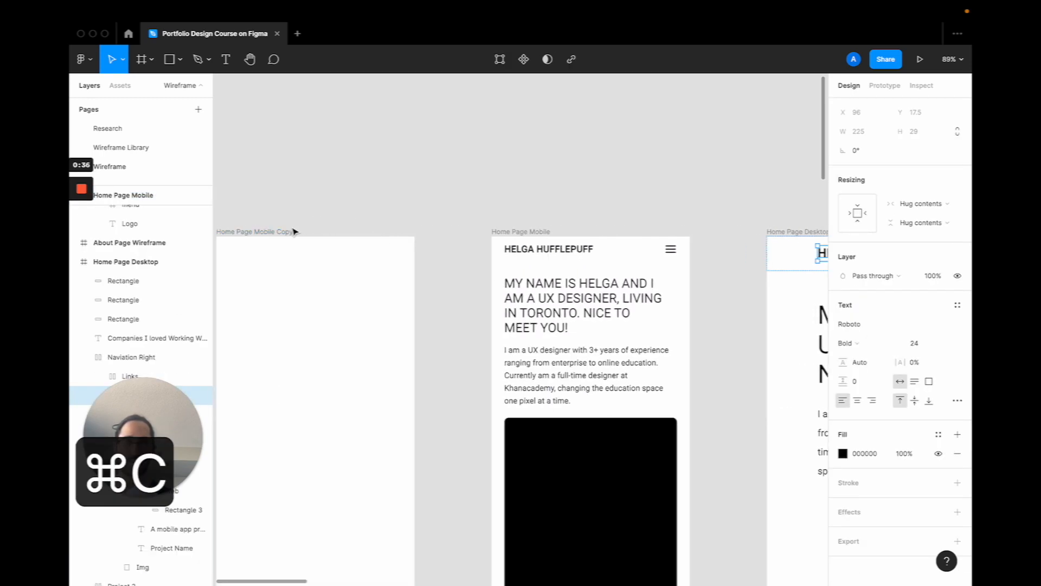
left_click(293, 231)
scroll(293, 232, "left", 3)
key("super+v")
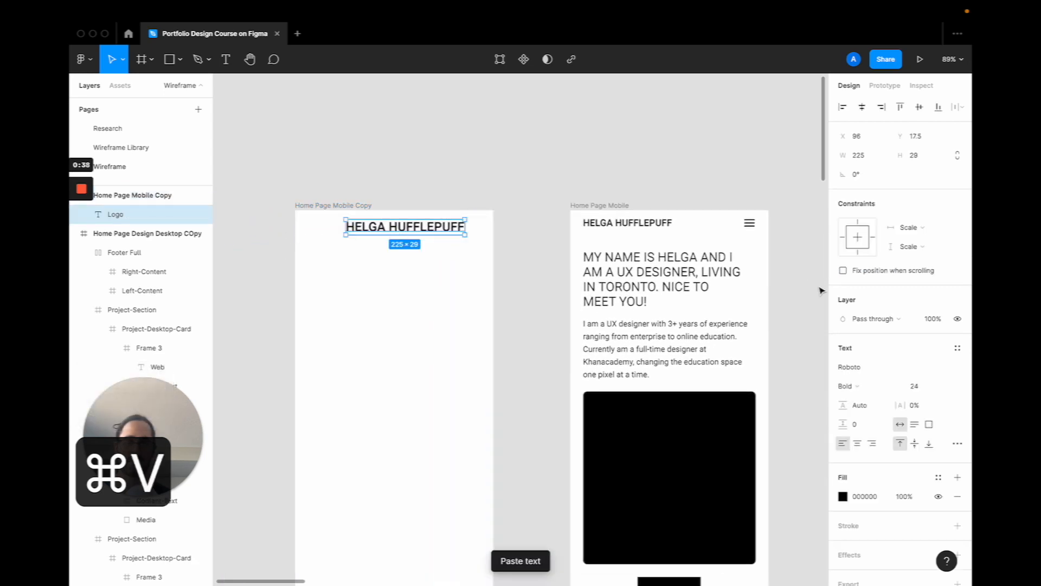
Set the mobile logo's font size to 18 and move it to about X 51, Y 16 in the frame
left_click(928, 389)
type("18")
key("Return")
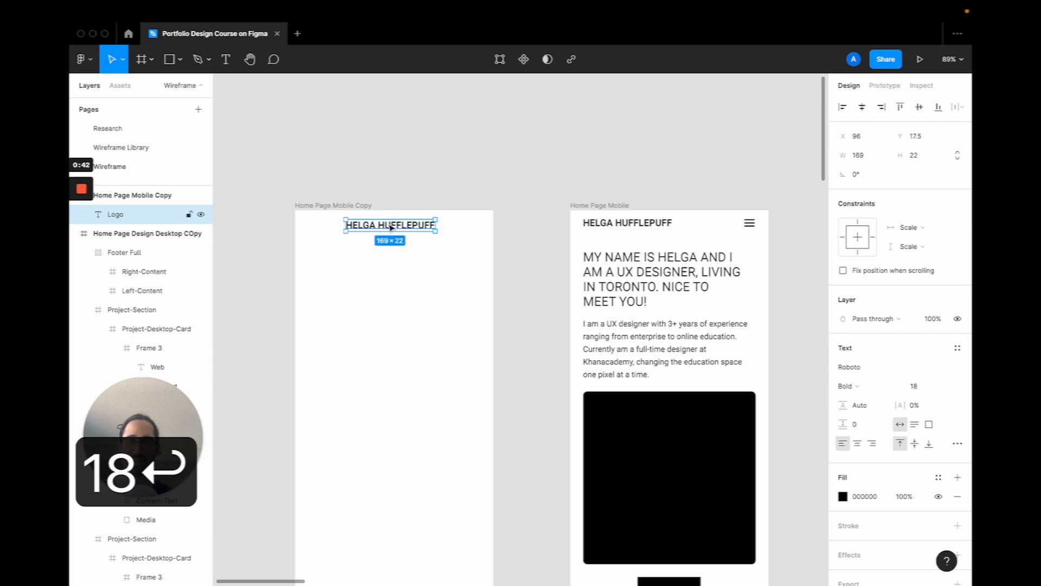
left_click_drag(391, 227, 369, 226)
scroll(584, 259, "down", 2)
scroll(584, 258, "left", 3)
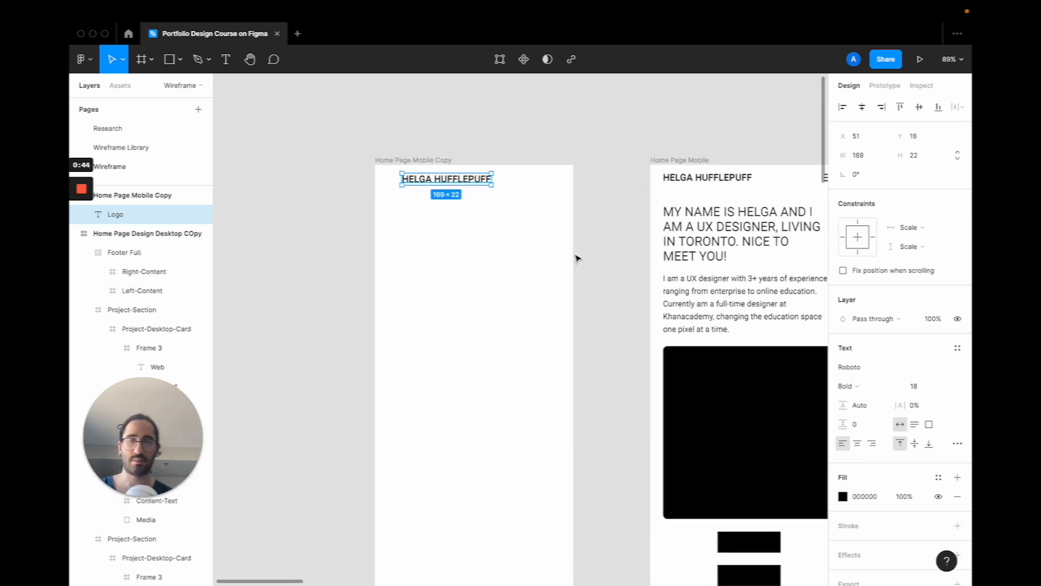
Insert the menu icon on the canvas using the Feather Icons plugin
key("super+slash")
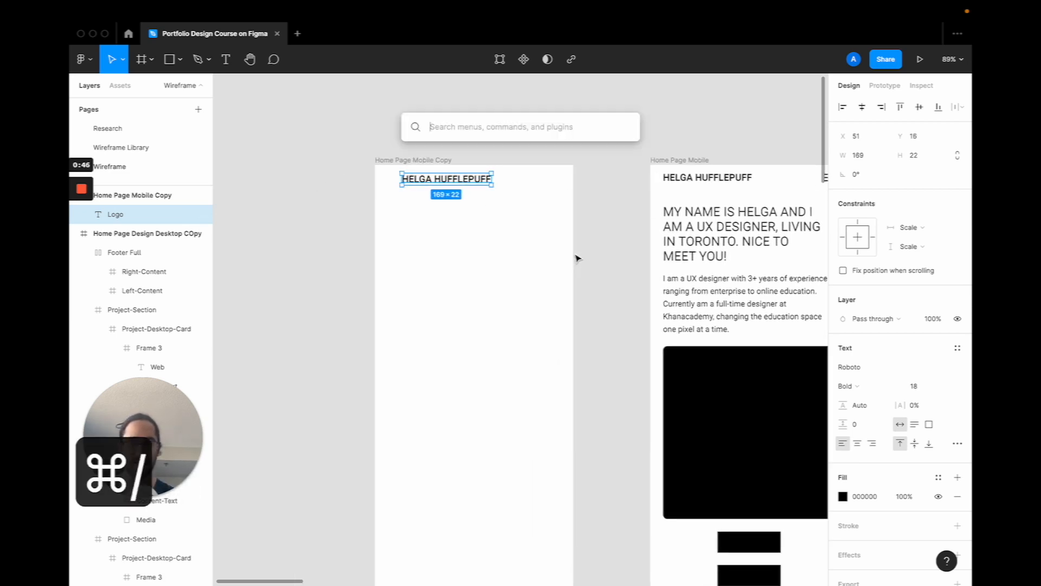
type("feather")
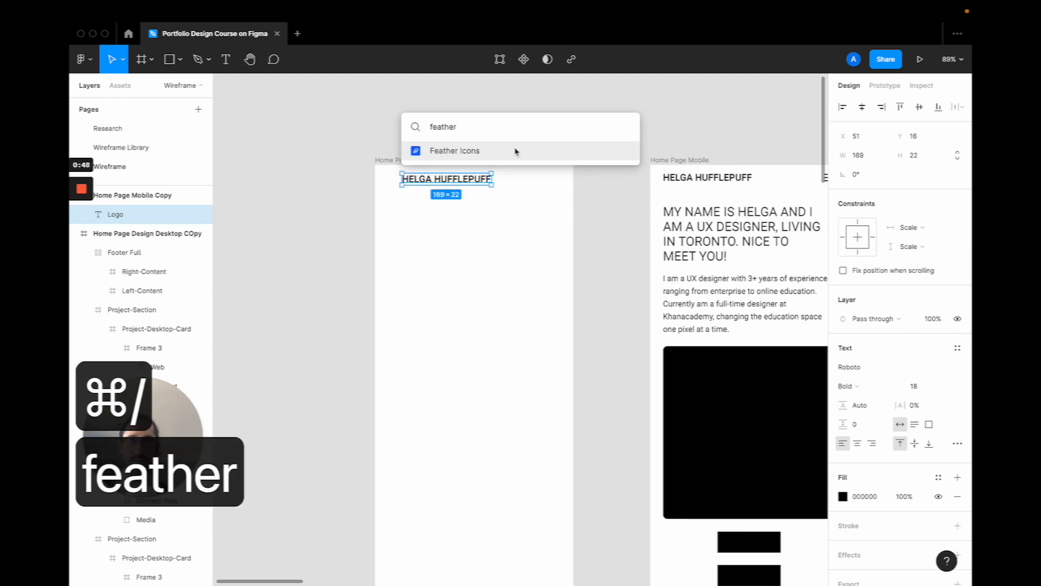
left_click(516, 152)
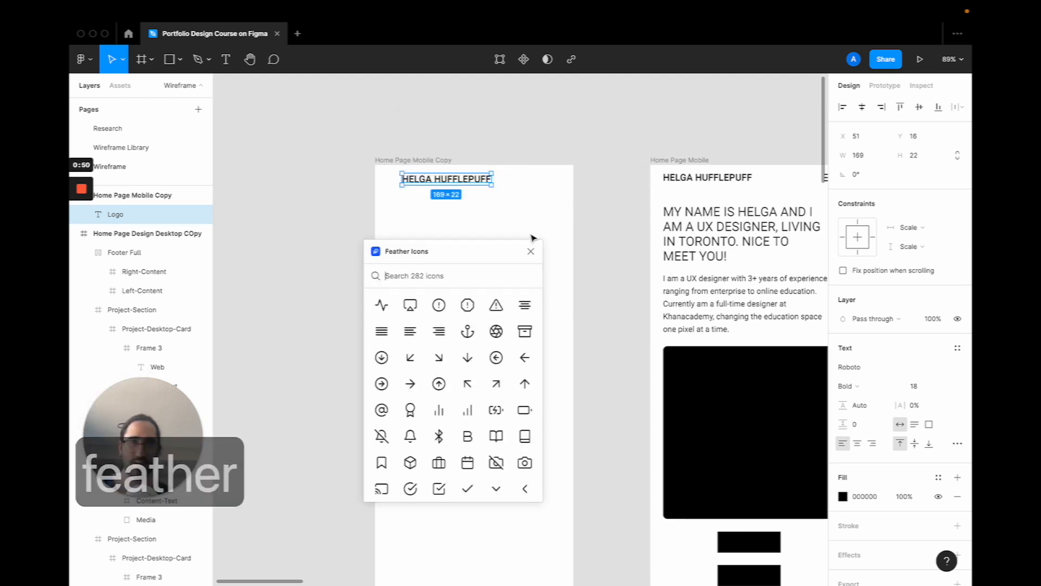
type("menu")
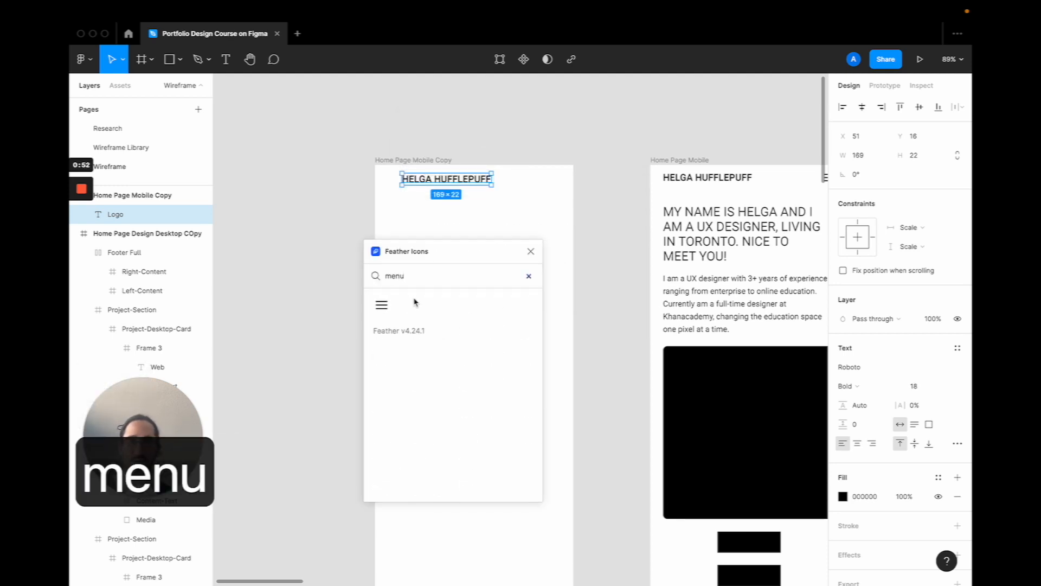
left_click(382, 305)
left_click(530, 251)
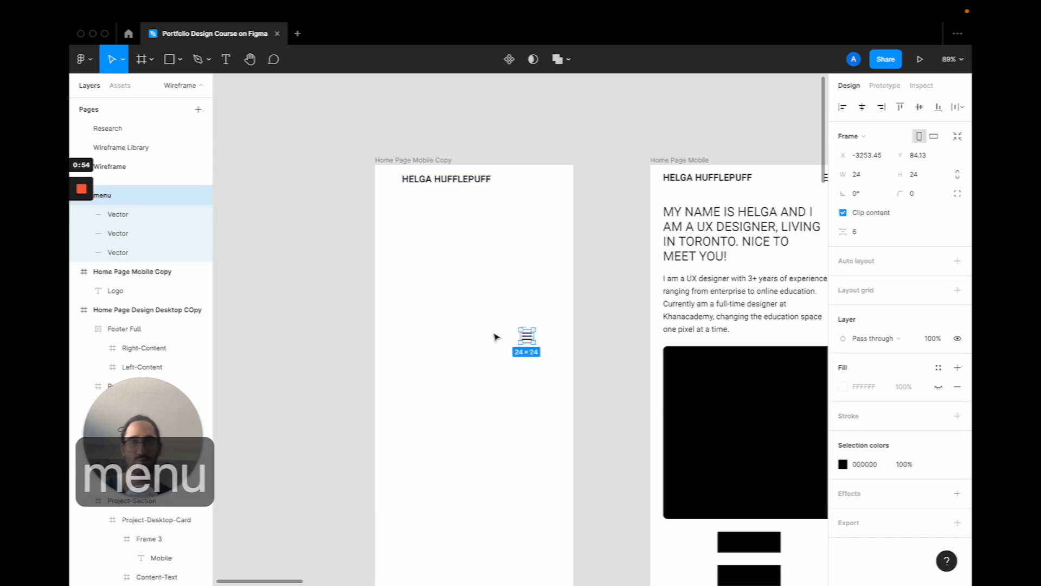
Move the menu icon to the right end of the mobile header, level with the logo, at about X -3197, Y -211
left_click_drag(530, 334, 531, 304)
left_click_drag(550, 194, 560, 192)
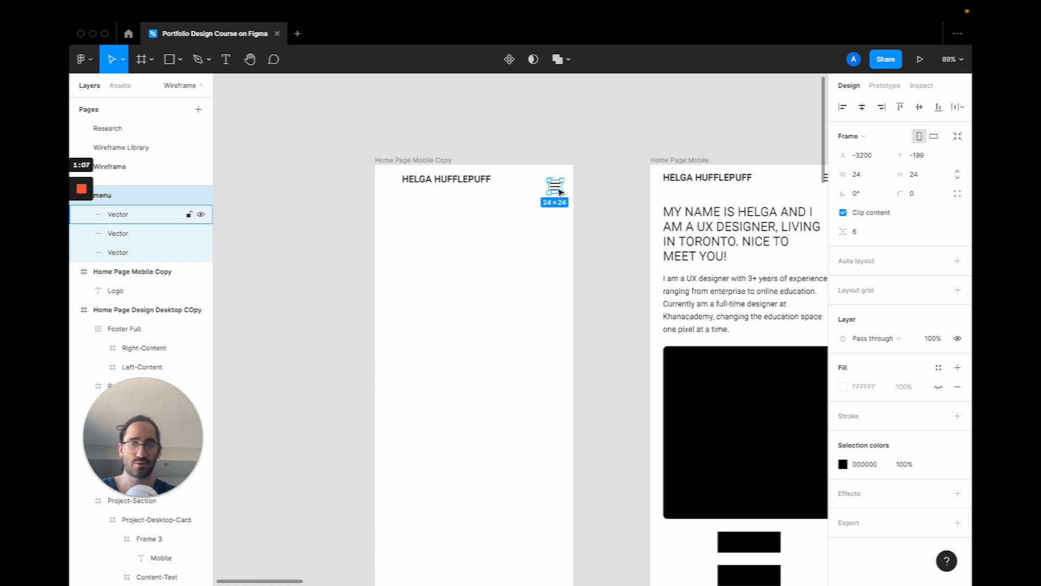
left_click_drag(560, 191, 563, 186)
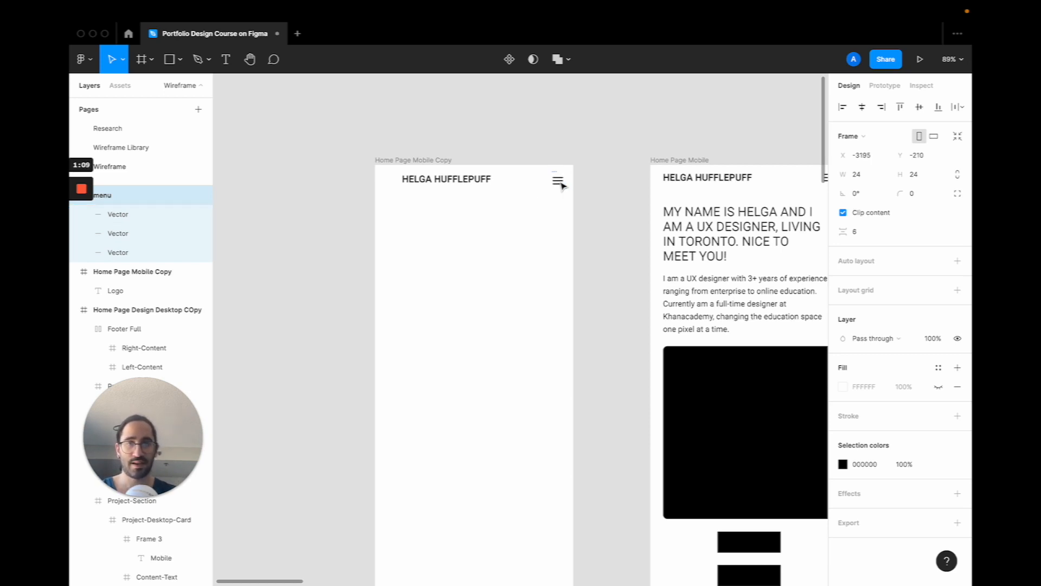
scroll(561, 183, "up", 10)
scroll(562, 189, "left", 3)
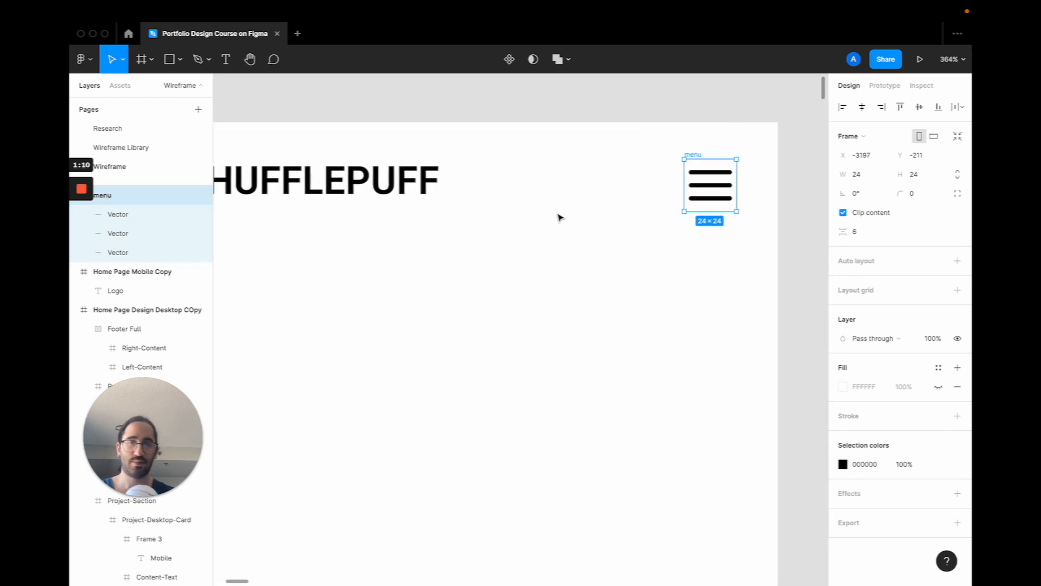
scroll(555, 225, "down", 6)
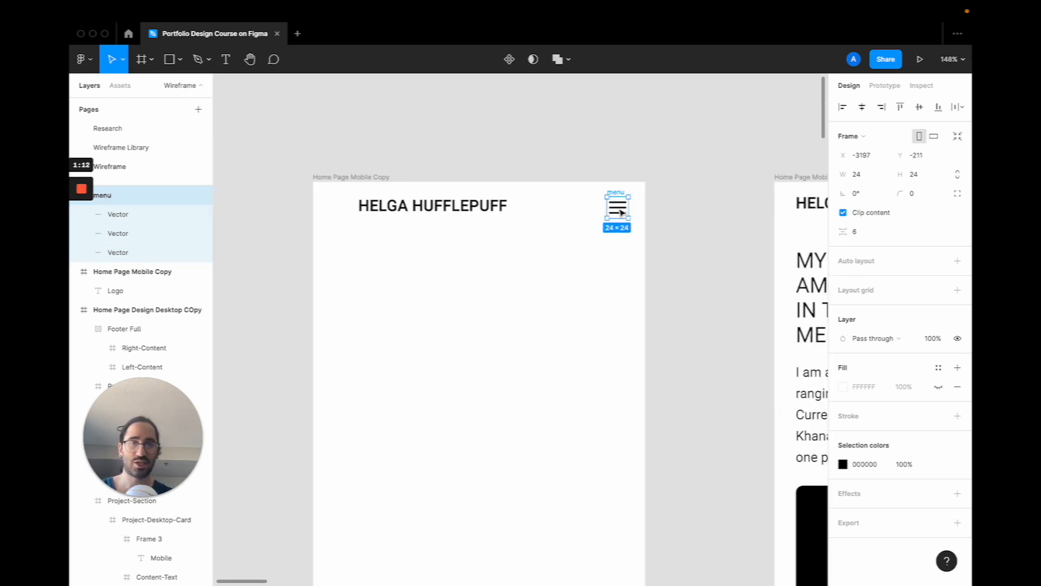
Raise the menu icon to about Y -214 and move the mobile logo to X 19, near the frame's left edge
left_click_drag(620, 214, 620, 211)
left_click(391, 208)
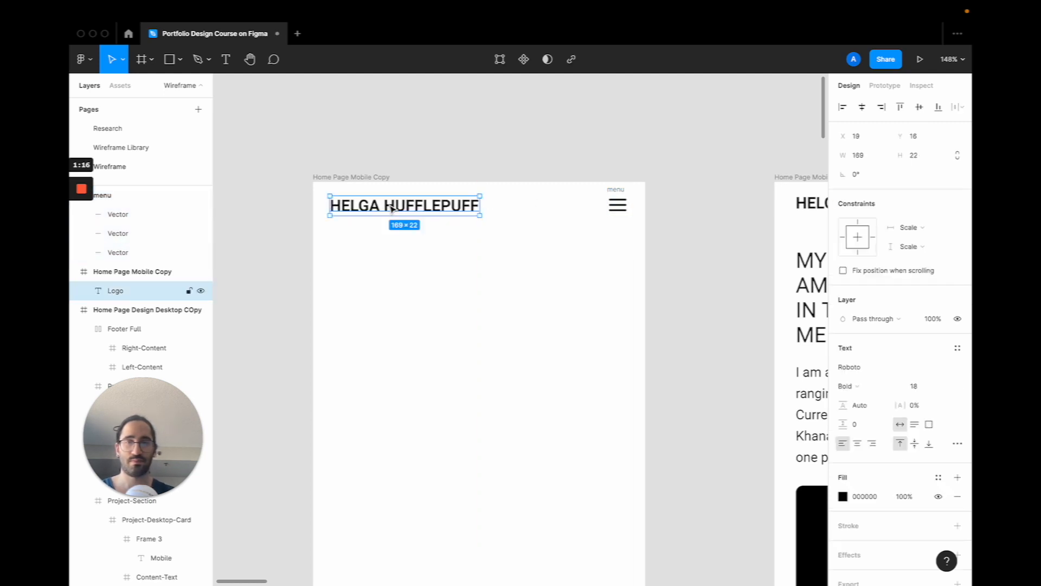
Add a layout grid of 5 stretched columns to the Home Page Mobile Copy frame, with margin 24 and gutter 16
left_click(373, 177)
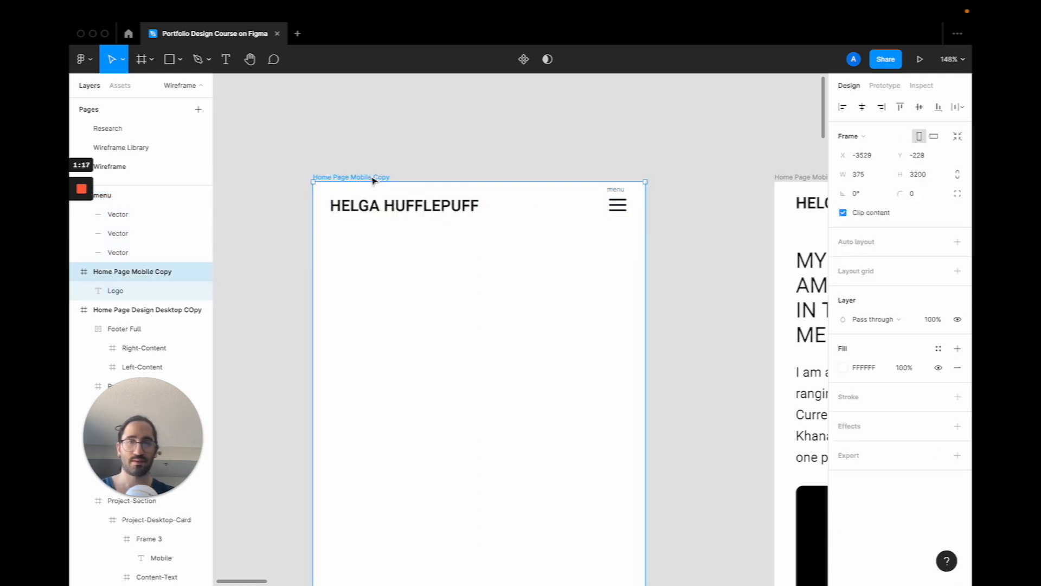
left_click(957, 271)
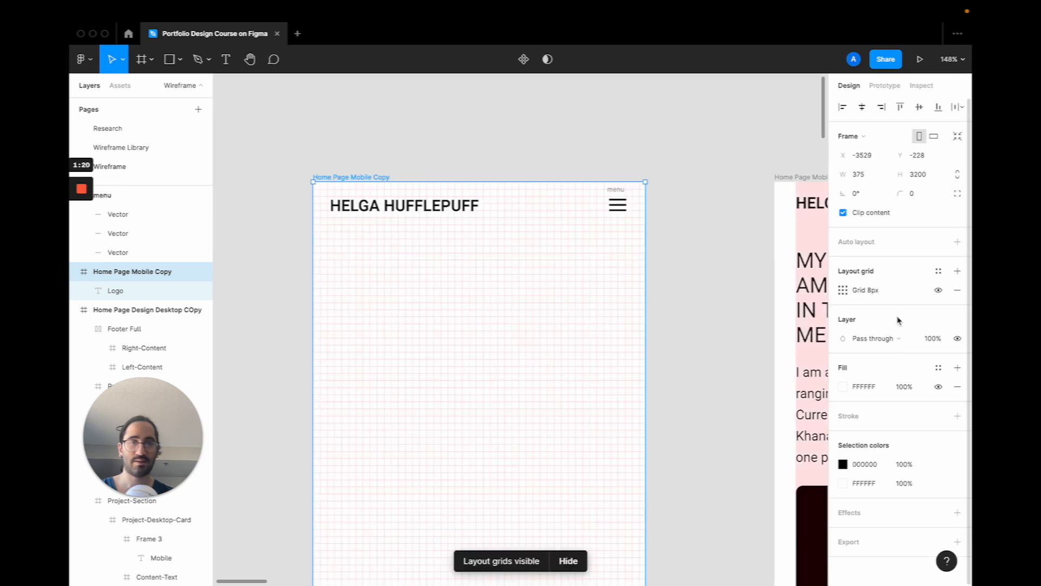
left_click(842, 290)
left_click(704, 292)
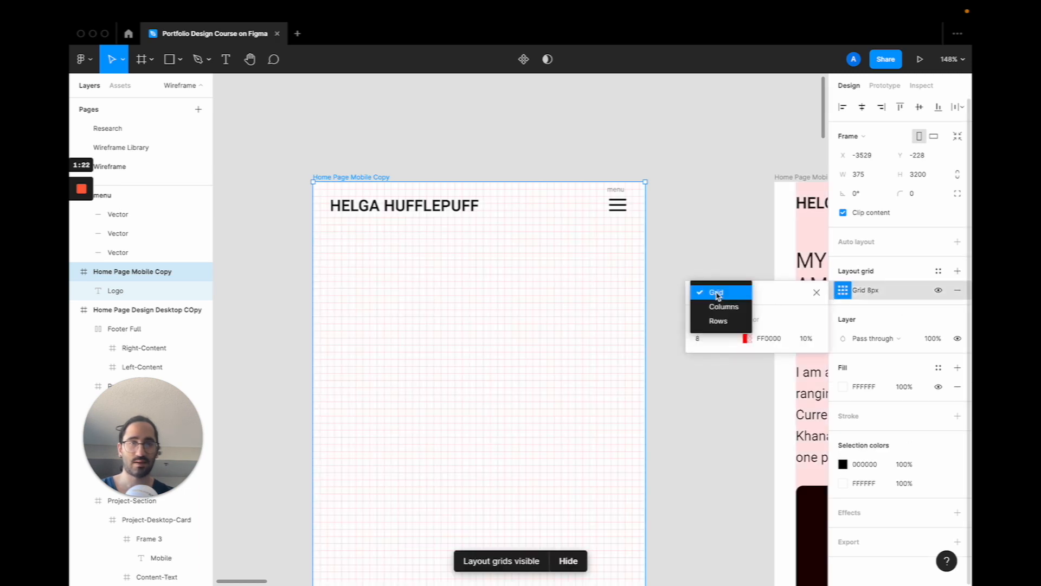
left_click(711, 304)
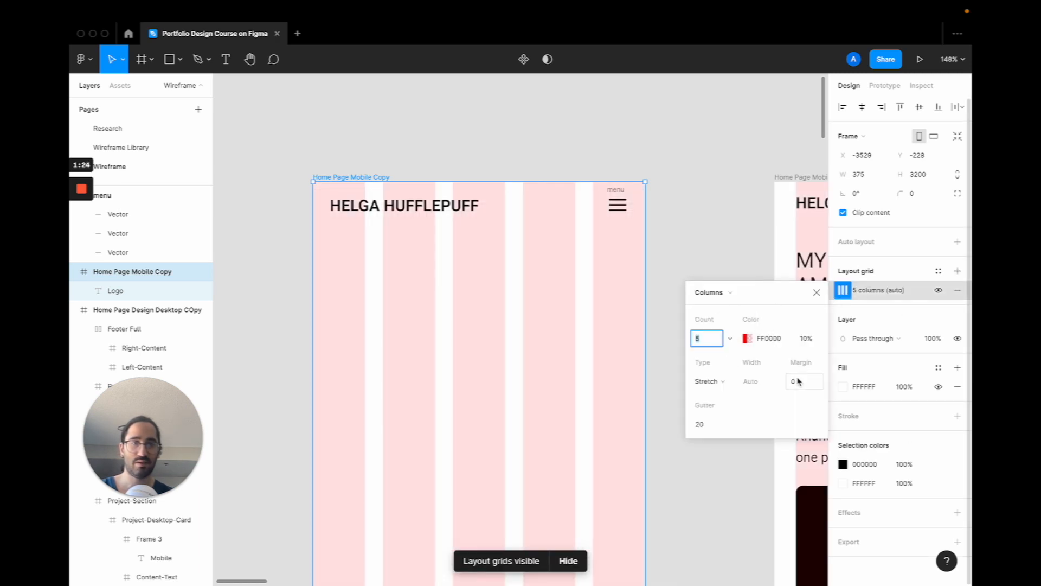
left_click(799, 381)
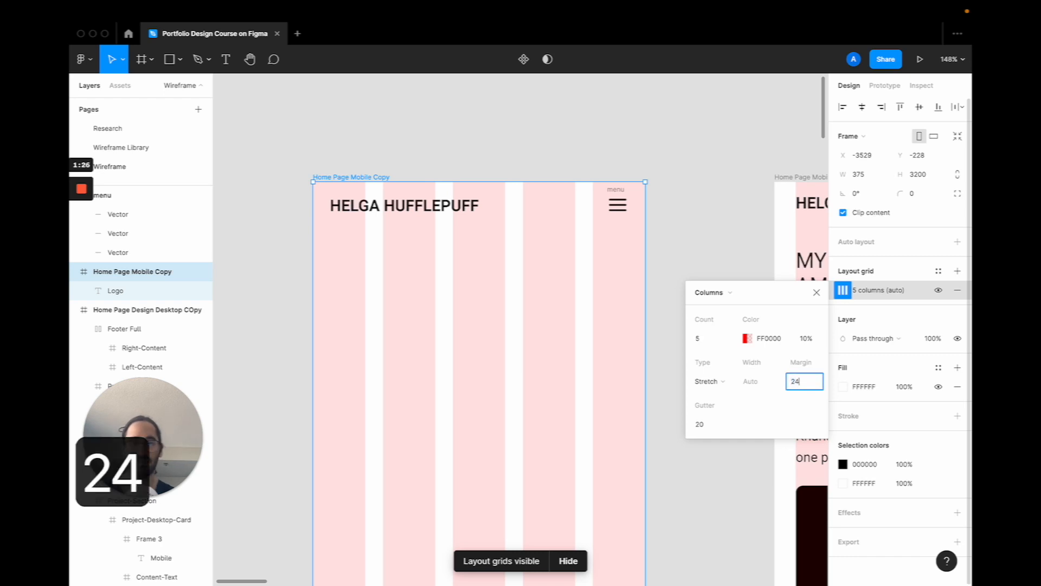
type("24")
key("Return")
type("16")
key("Return")
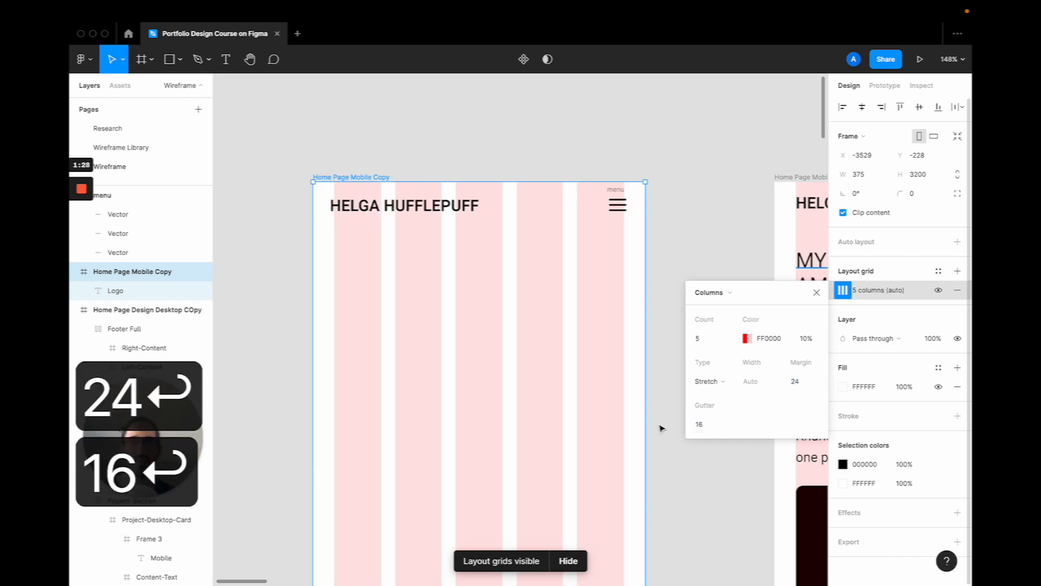
Shift the mobile logo to about X 28, Y 13, near the start of the first grid column
left_click(365, 206)
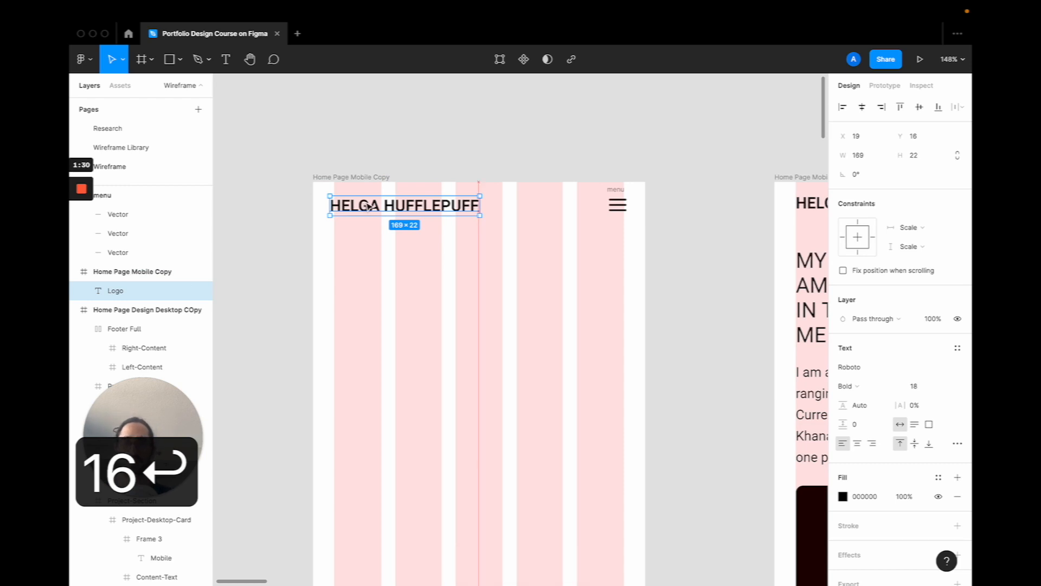
key("shift+Right")
Move the whole menu icon layer into the Home Page Mobile Copy frame, above the logo layer
left_click(617, 205, "shift")
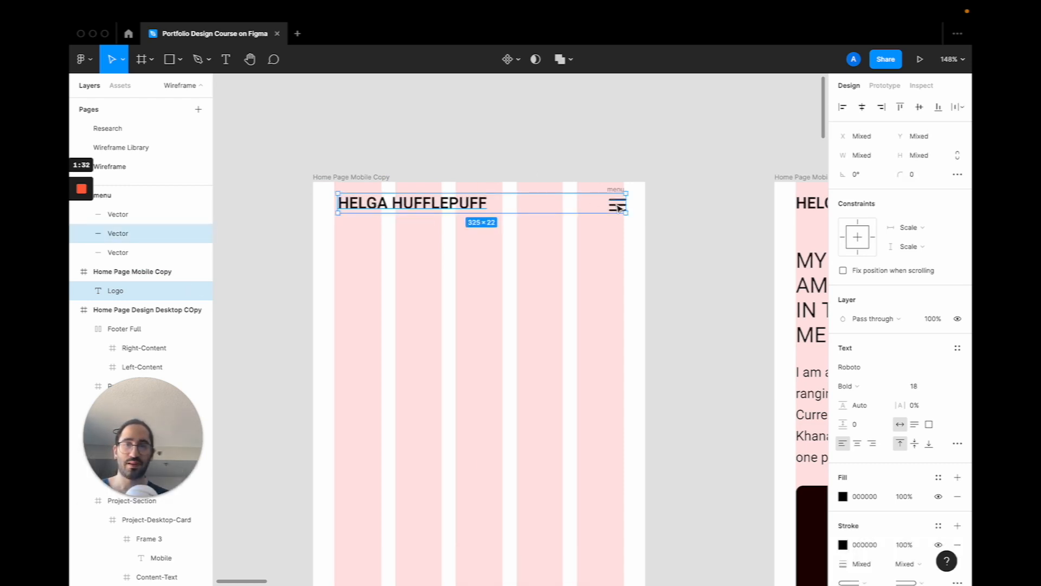
scroll(224, 247, "up", 3)
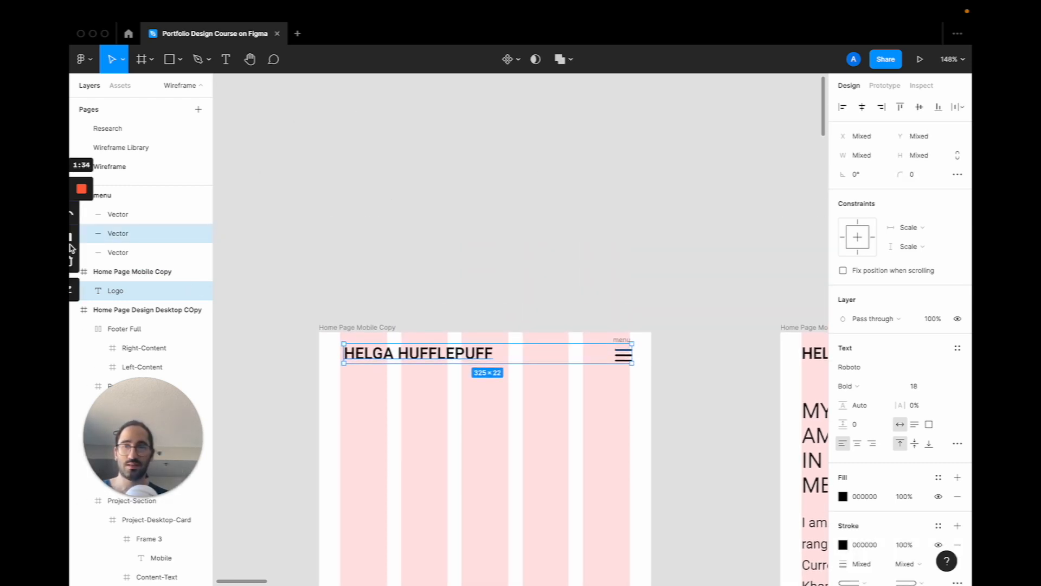
left_click(132, 196)
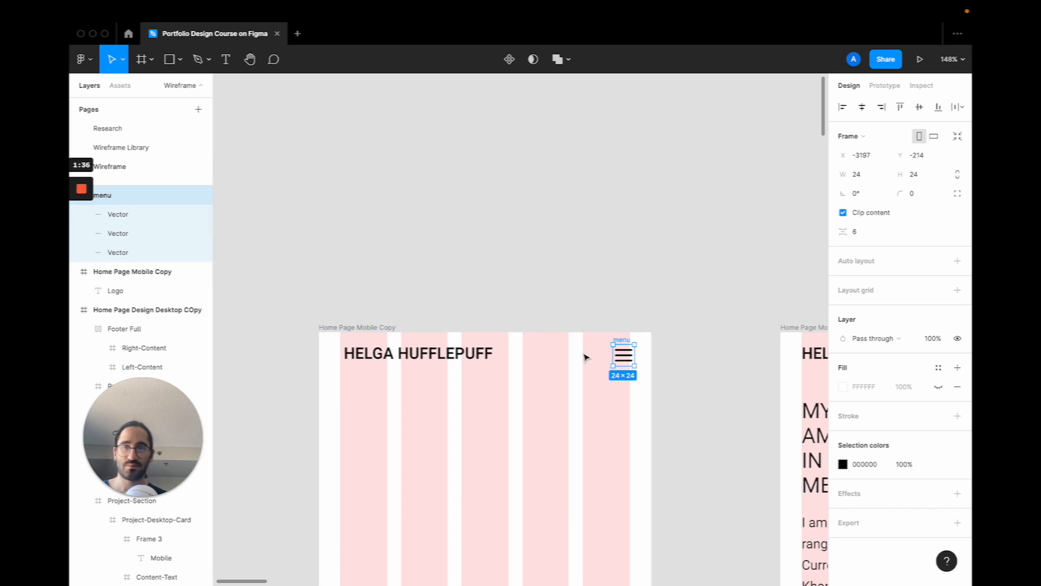
left_click(697, 355)
left_click(623, 361)
left_click(623, 355)
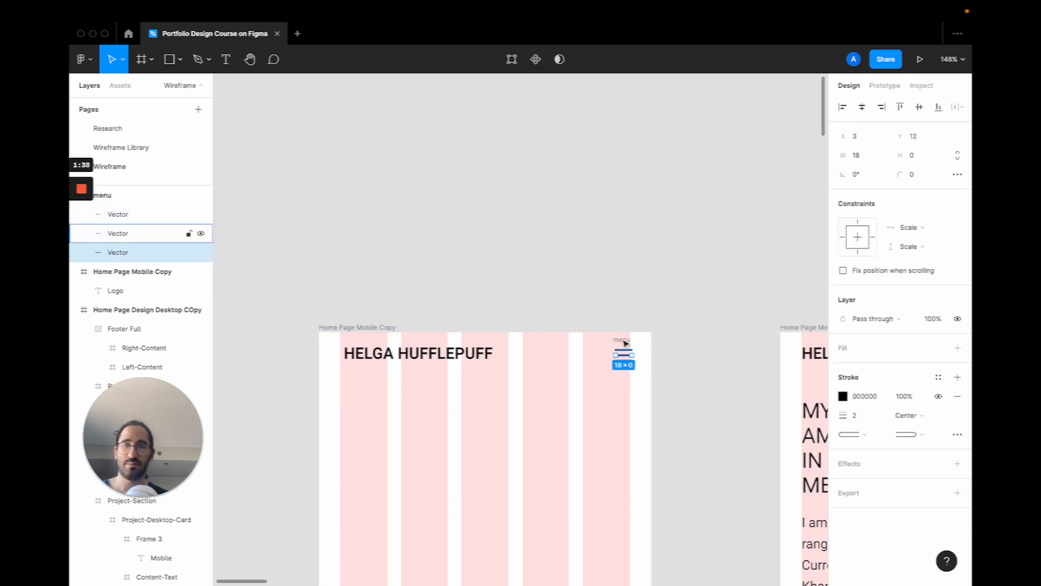
left_click(639, 347)
left_click(623, 351)
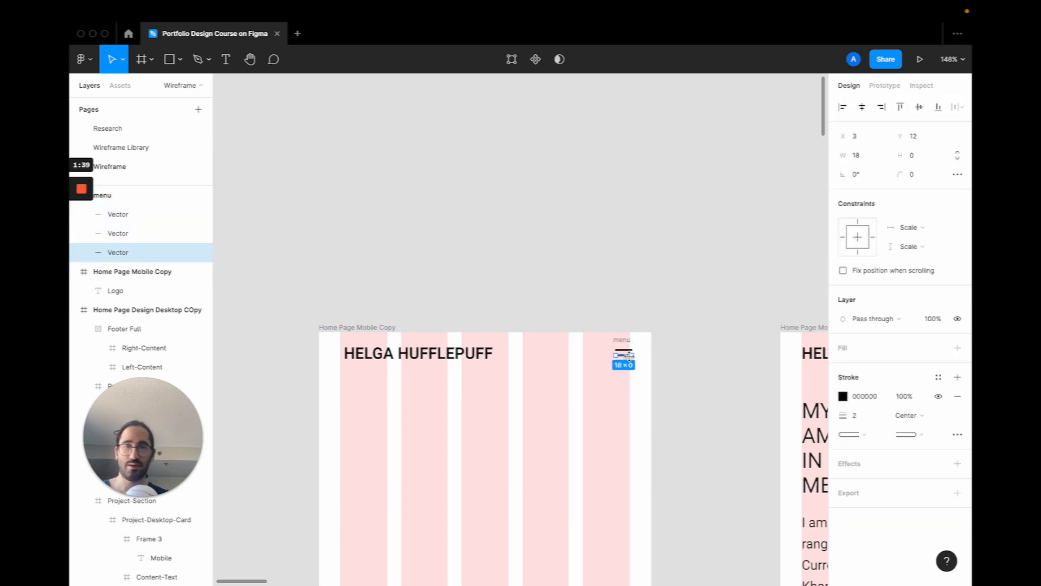
left_click(143, 199)
left_click_drag(143, 199, 176, 292)
Wrap the menu icon and logo in a new frame and name it Top Navigation
left_click(452, 362, "shift")
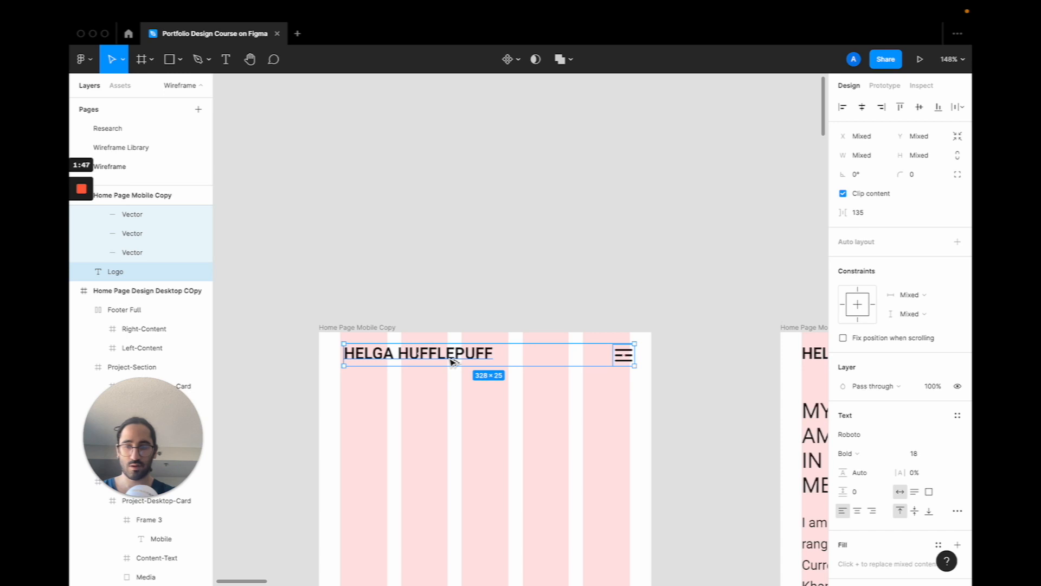
key("ctrl+alt+g")
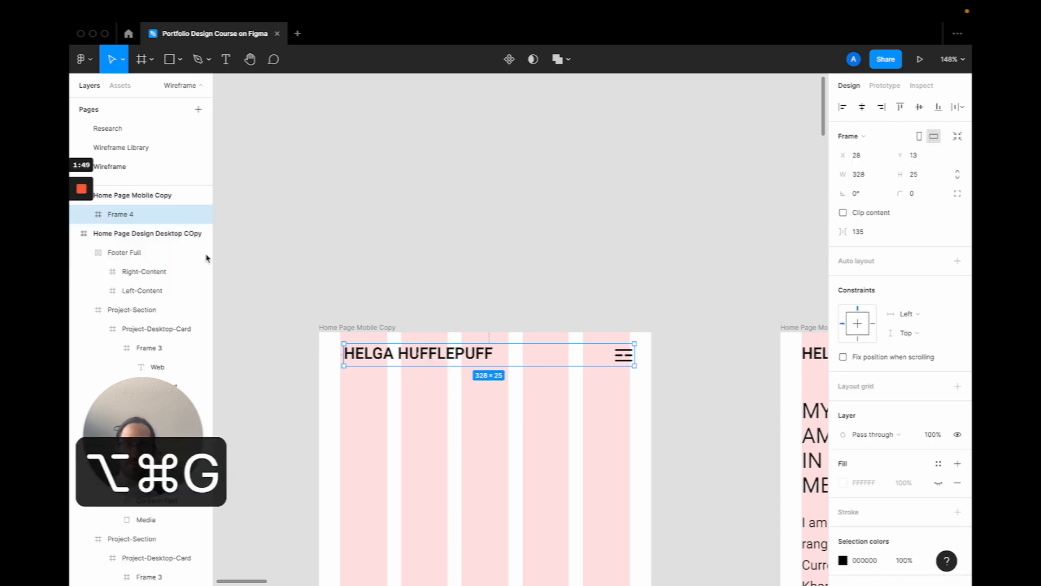
double_click(195, 214)
type("Top Navig")
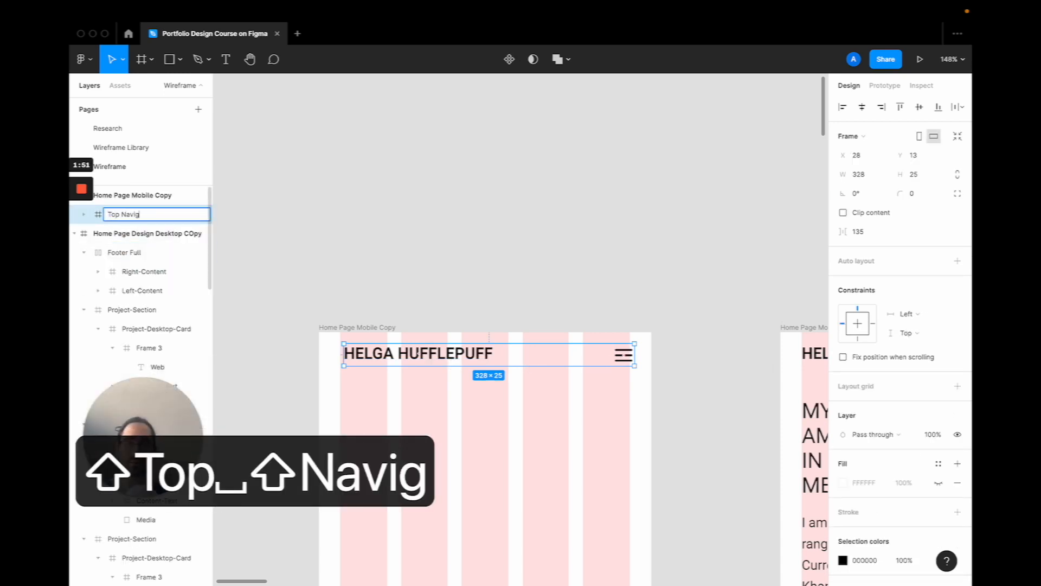
type("ation")
key("Return")
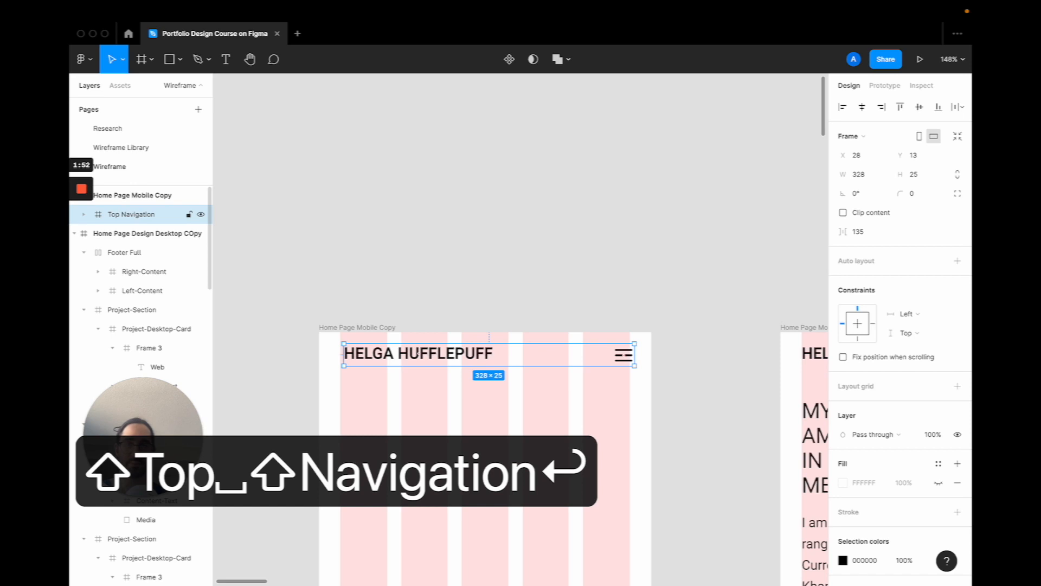
Add auto layout to Top Navigation with its contents vertically centred and left and right padding of 24
left_click(956, 264)
left_click(958, 261)
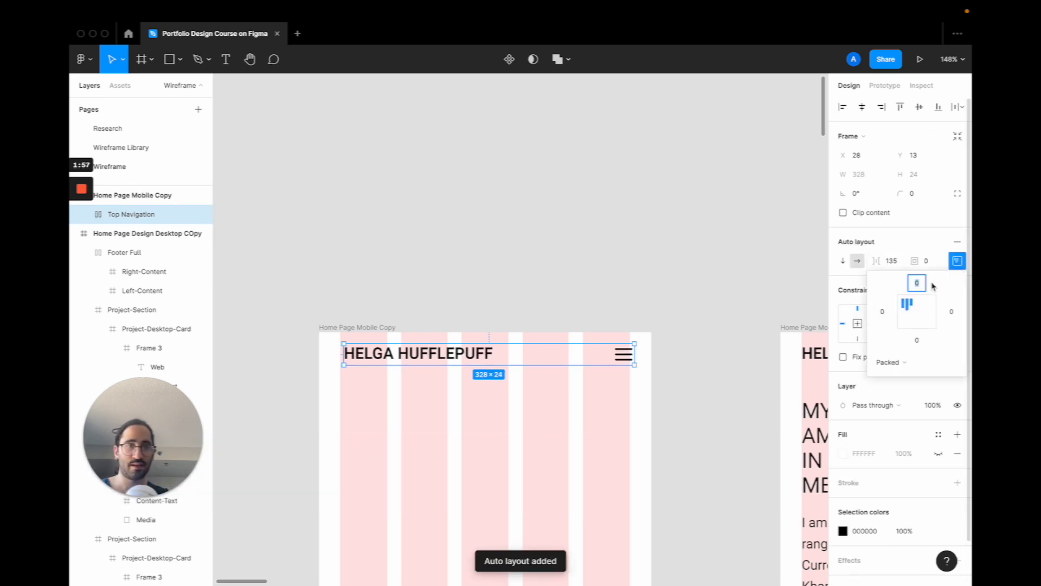
left_click(904, 311)
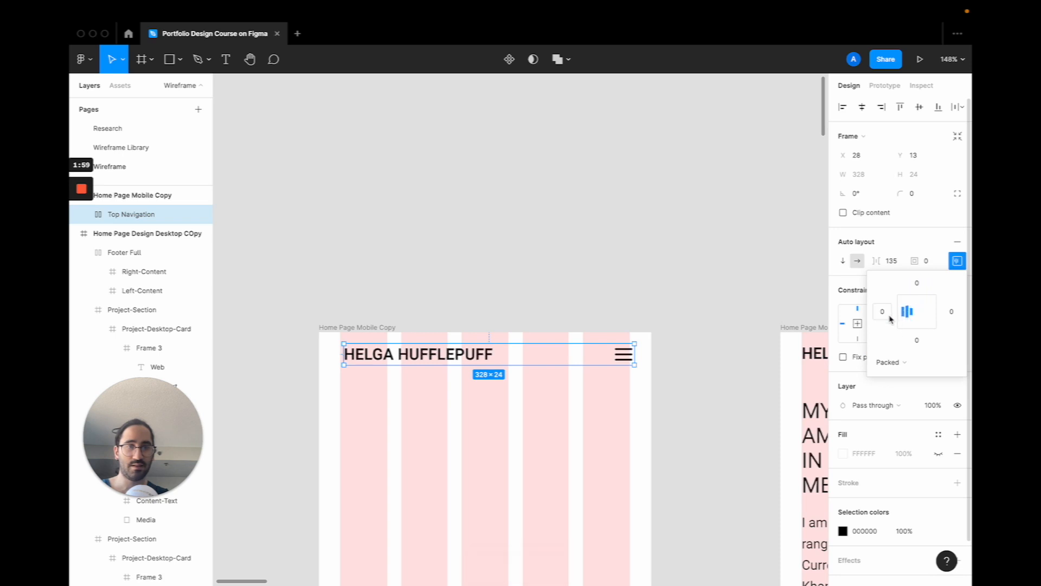
left_click(882, 311)
type("24")
key("Return")
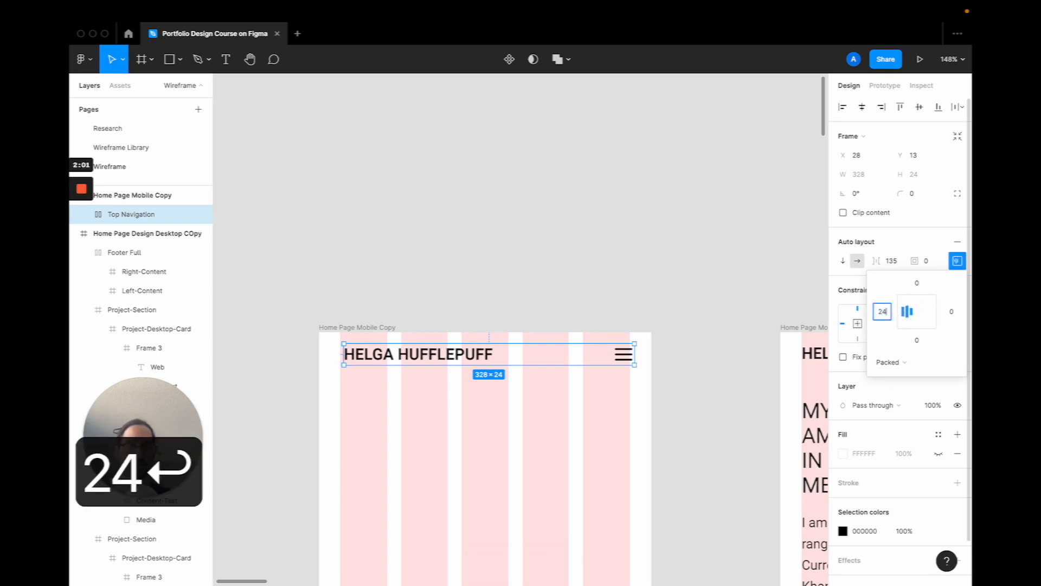
type("24\\")
key("BackSpace")
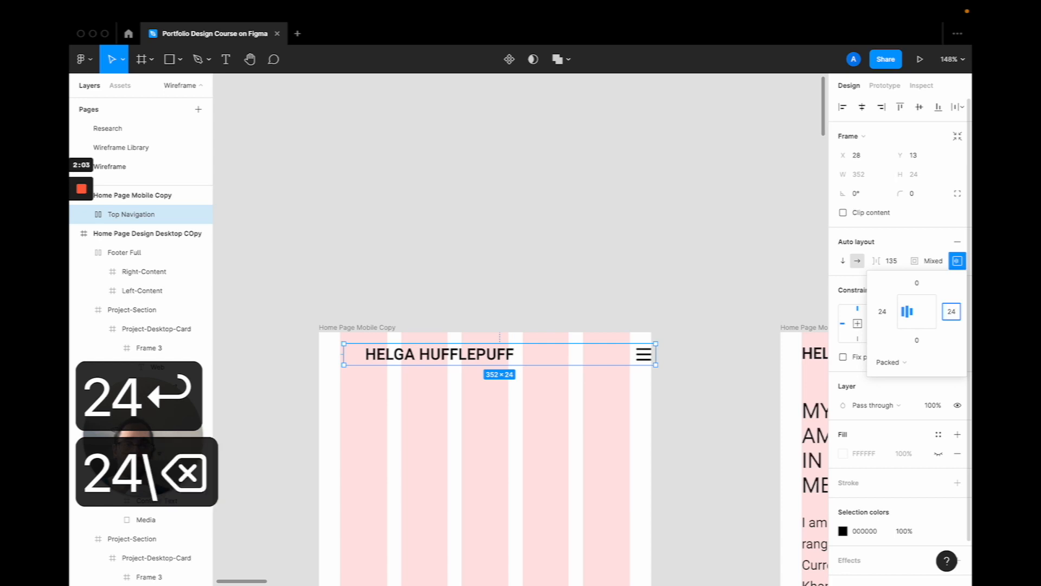
key("Return")
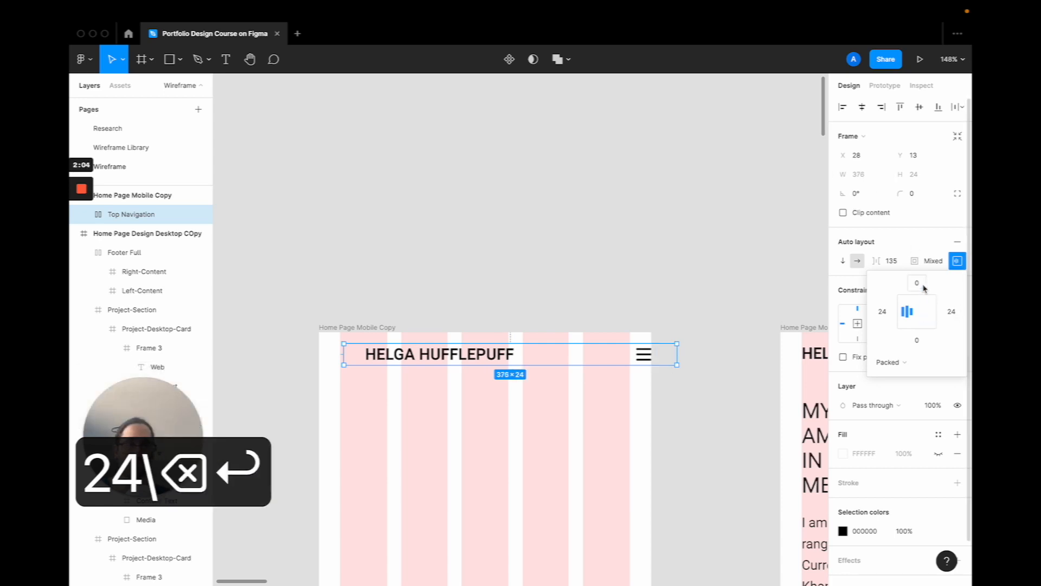
Distribute Top Navigation's contents with Space between, and set its width to 375 and X position to 0
left_click(899, 368)
left_click(900, 374)
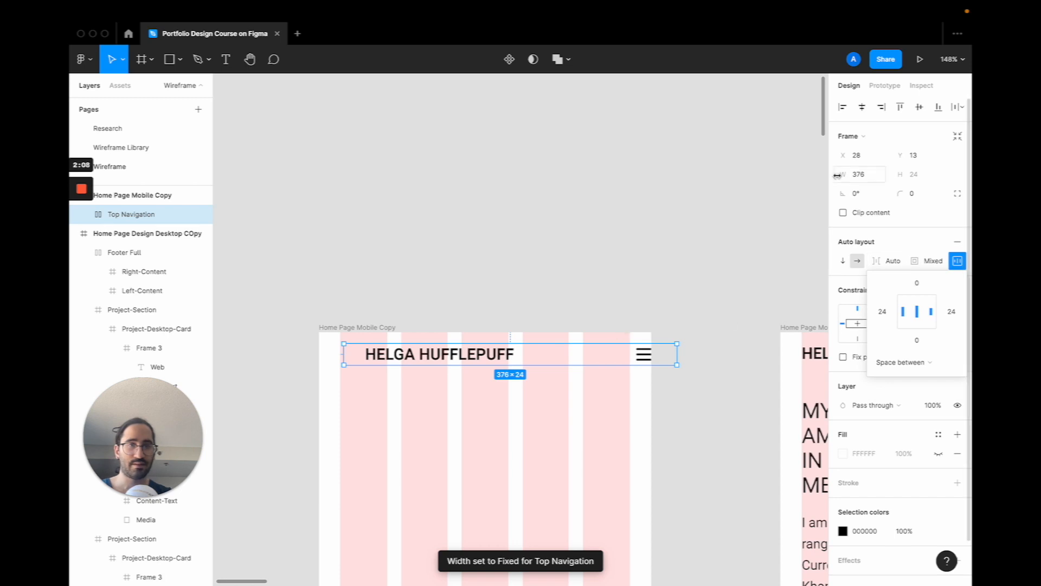
left_click(870, 176)
type("375")
key("Return")
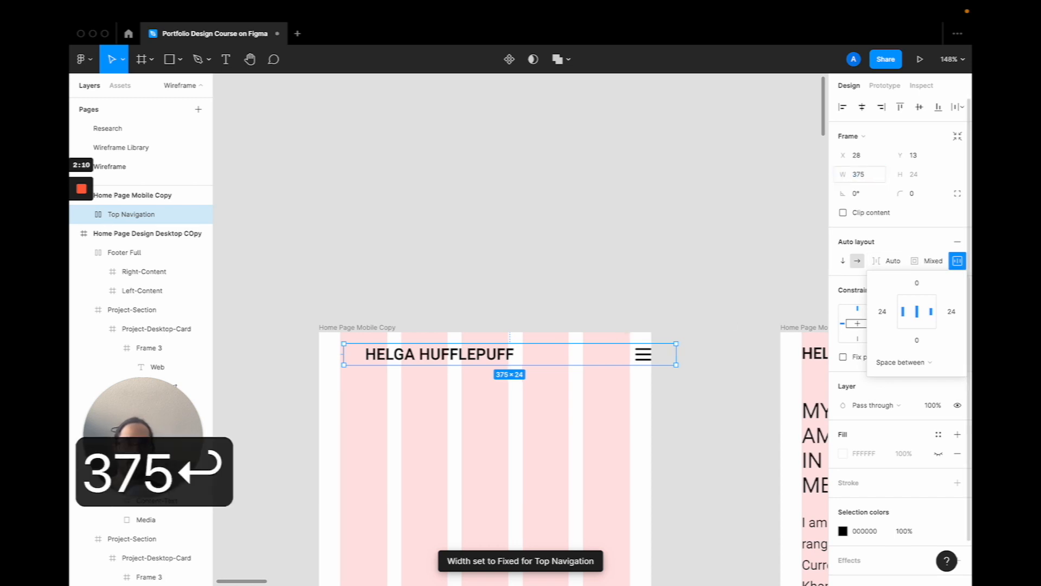
left_click(860, 156)
type("0")
key("Return")
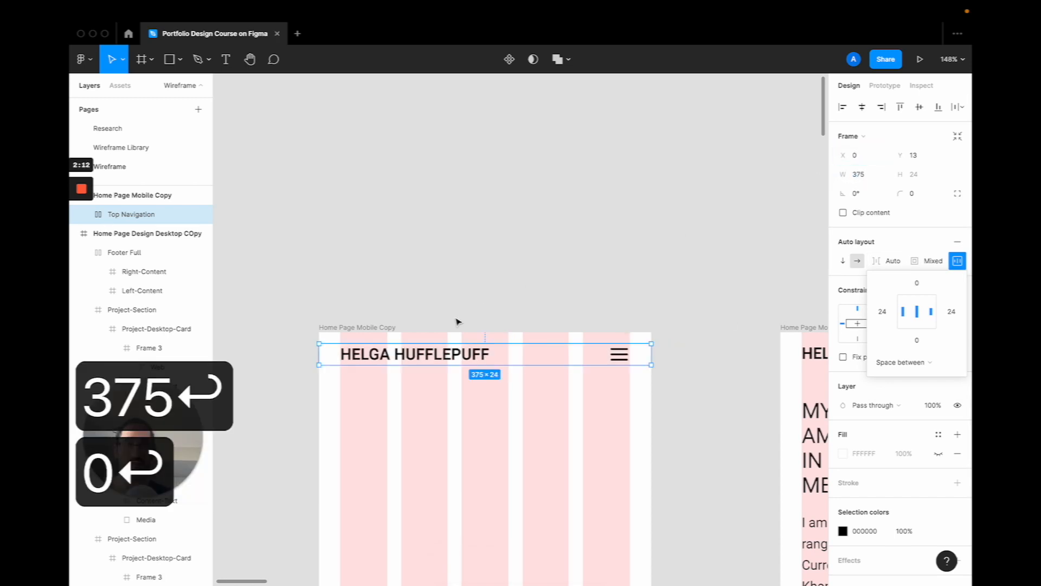
left_click(606, 314)
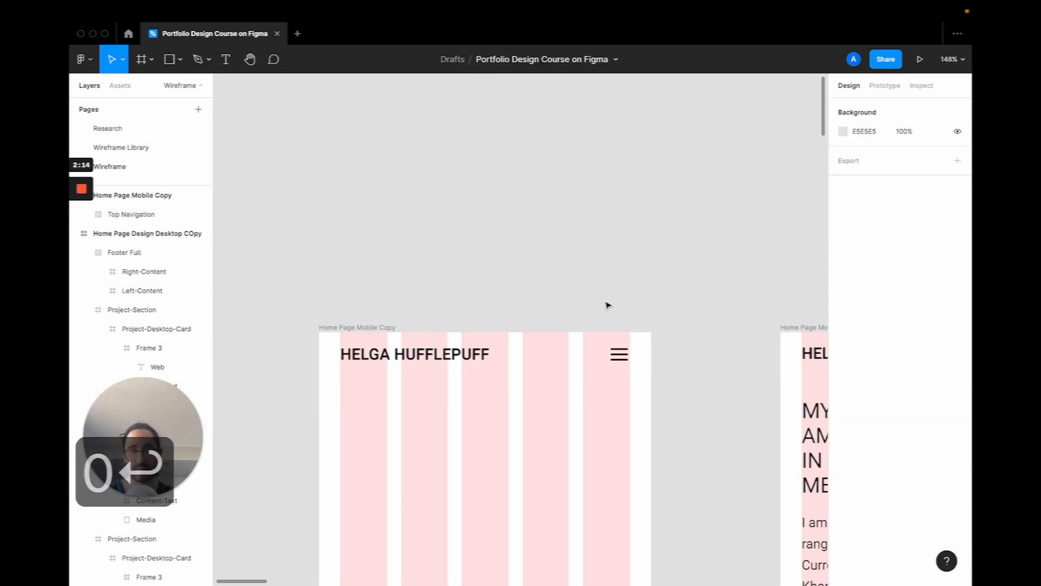
Align Top Navigation with the top of the mobile frame by setting its Y position to 0
scroll(610, 306, "down", 3)
scroll(476, 280, "down", 5, "ctrl")
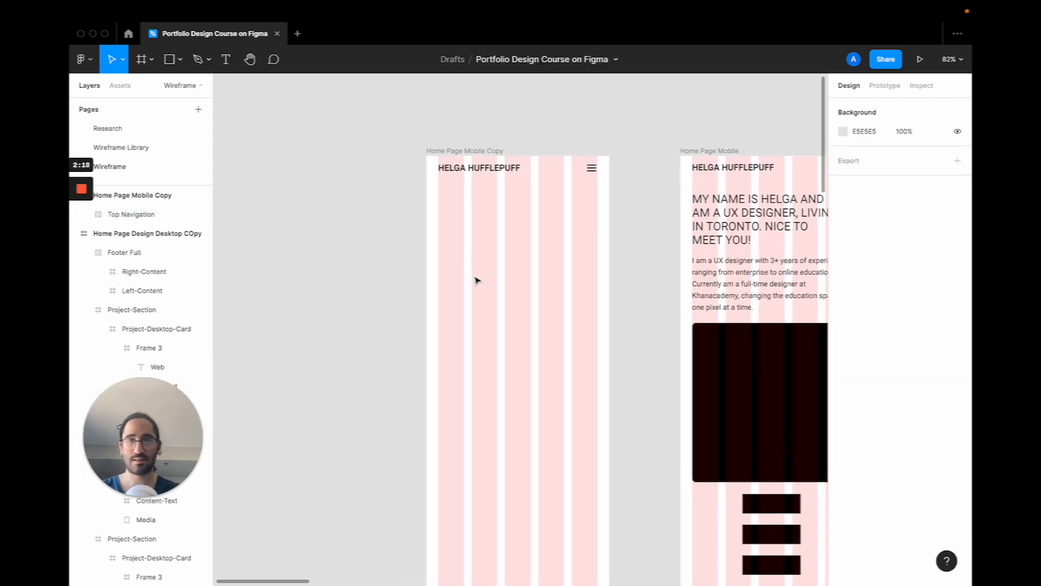
left_click(448, 169)
left_click(914, 157)
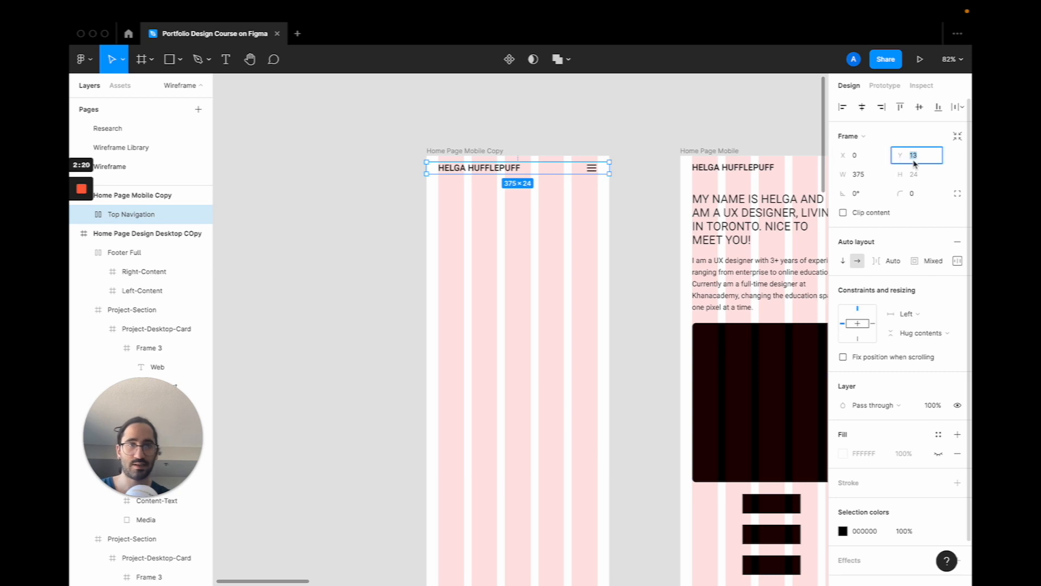
type("0")
key("Return")
Set Top Navigation's top and bottom auto layout padding to 12 each
scroll(491, 187, "up", 5)
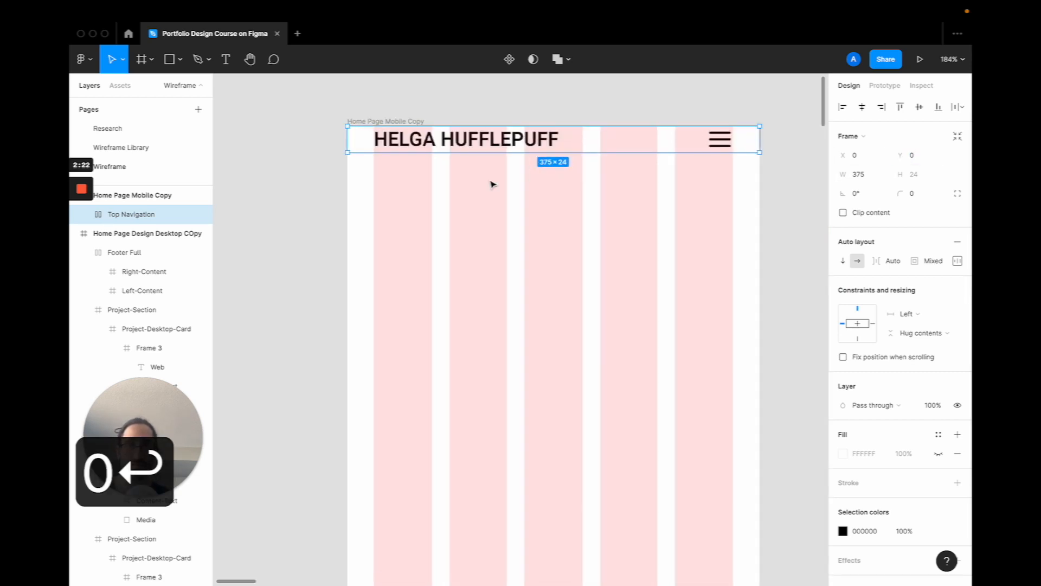
scroll(492, 184, "up", 2)
left_click(958, 261)
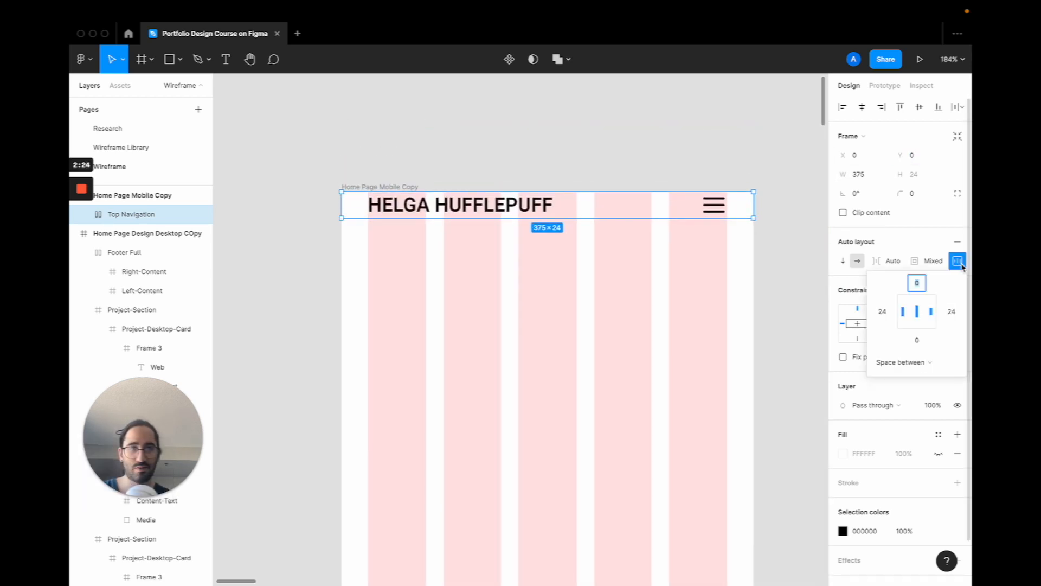
type("12")
key("Return")
left_click(916, 339)
type("12")
key("Return")
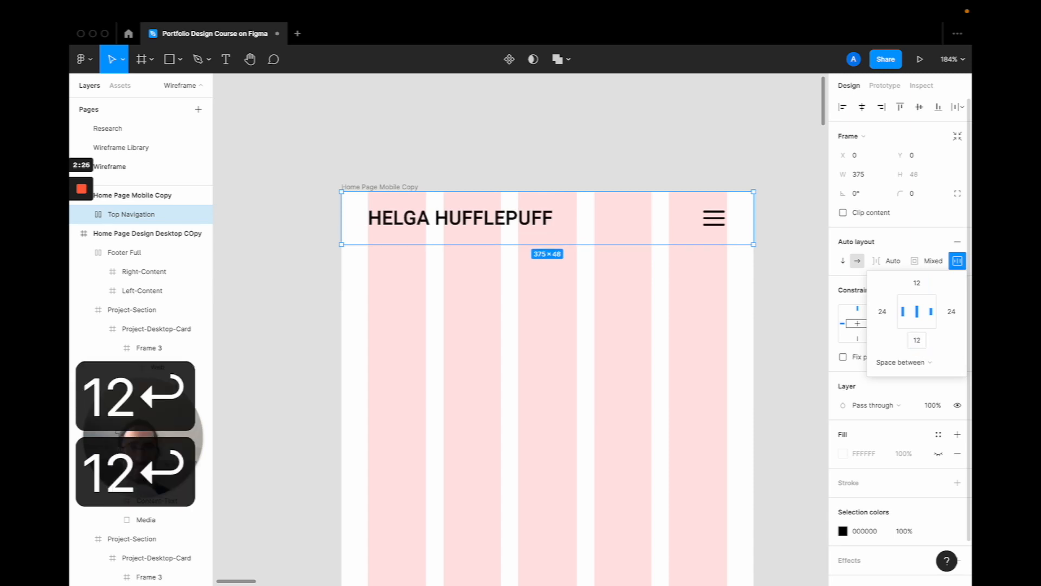
left_click(723, 349)
Copy the intro heading text from the Home Page Desktop frame and paste it into the Home Page Mobile Copy frame
scroll(722, 349, "down", 5)
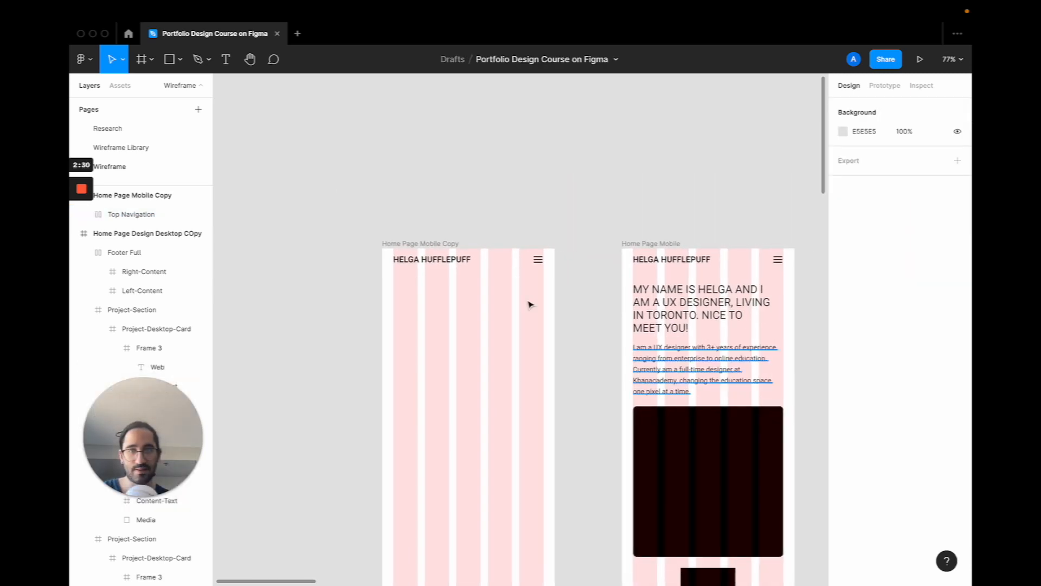
scroll(537, 314, "right", 5)
scroll(536, 314, "down", 2)
scroll(539, 315, "down", 3)
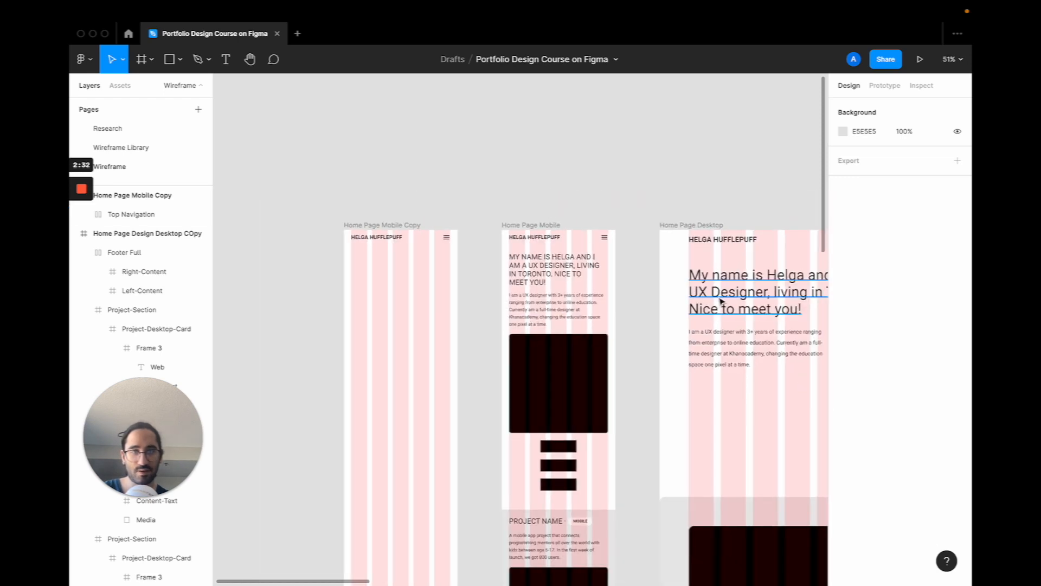
left_click(707, 299)
key("super+c")
left_click(406, 226)
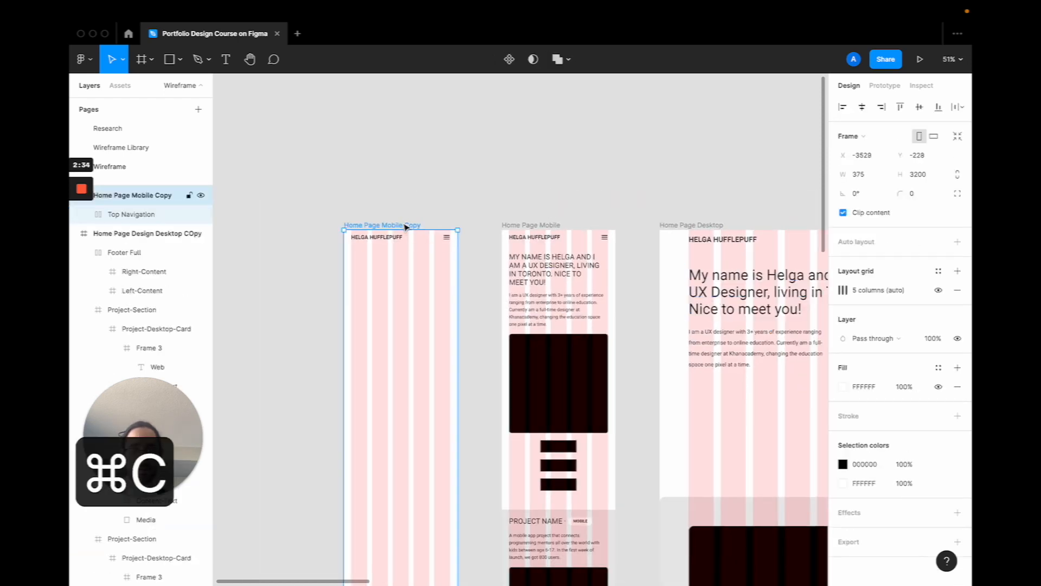
key("super+v")
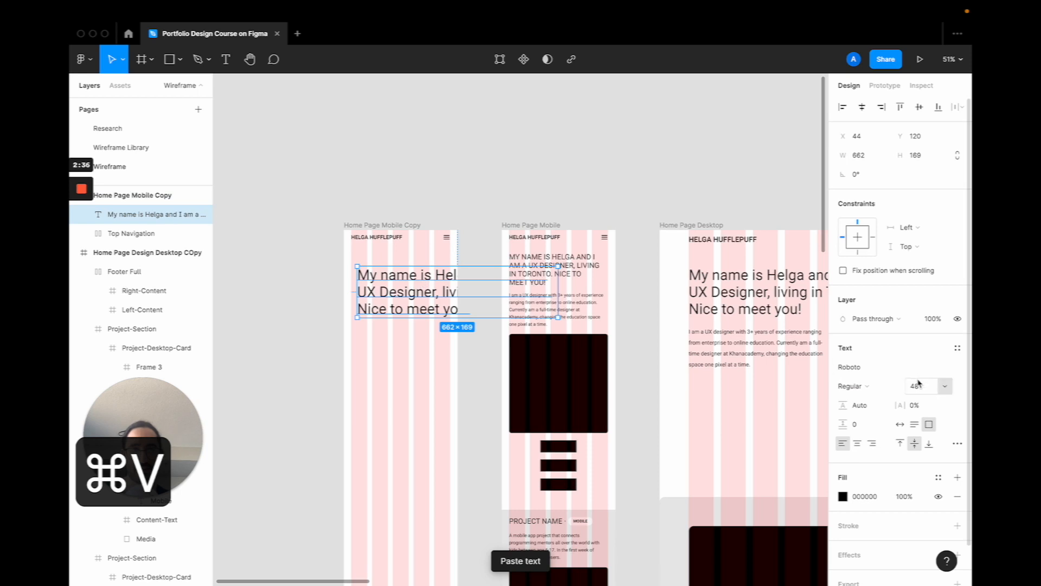
Set the pasted intro heading's font size to 28
left_click(914, 385)
type("28")
key("Return")
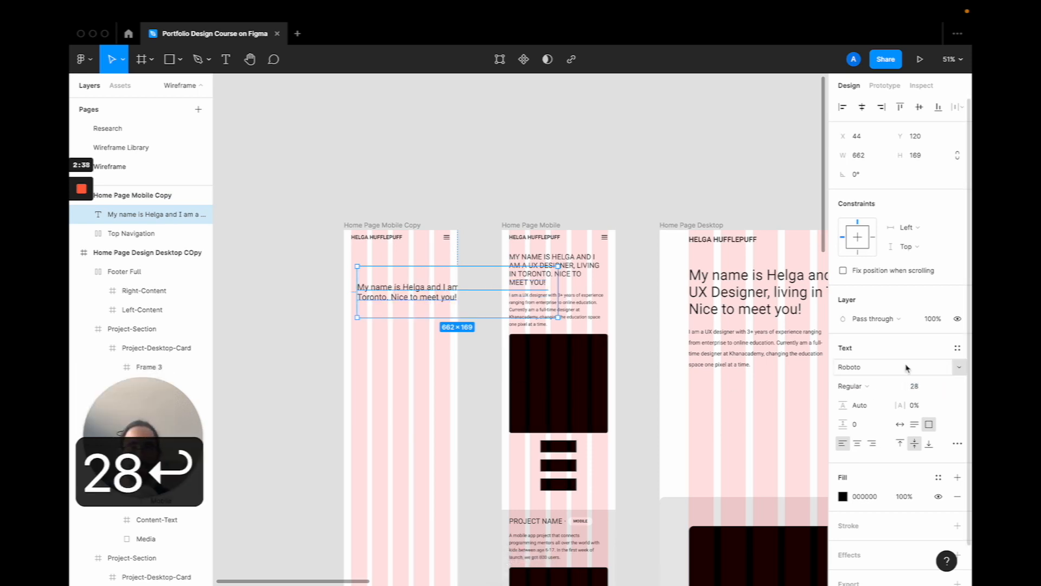
Place the intro heading below the mobile navigation at X 24, Y 75, and resize its text box to 324 wide
left_click_drag(554, 288, 412, 280)
scroll(412, 281, "up", 3)
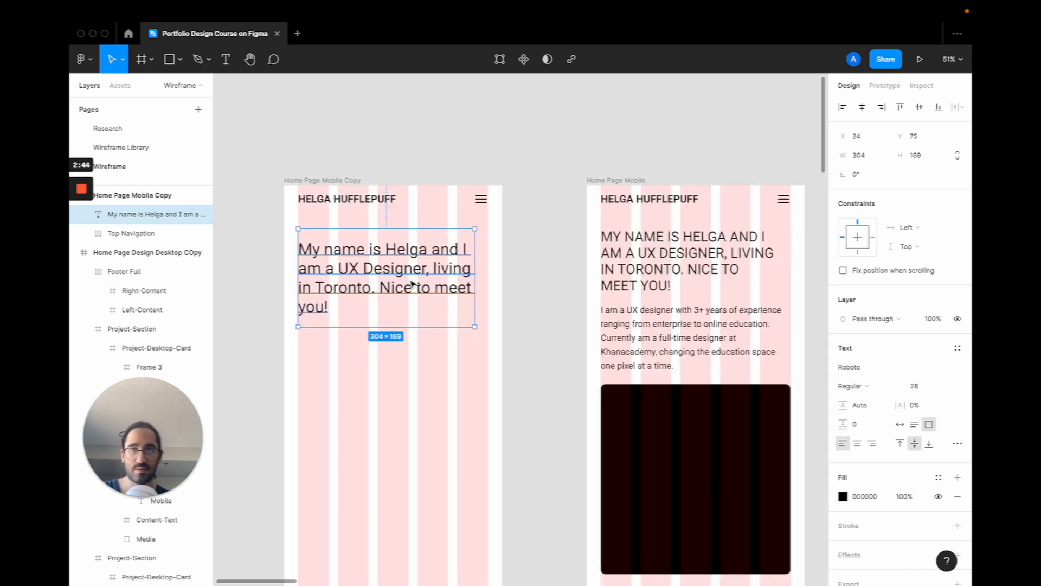
scroll(412, 283, "down", 2)
scroll(412, 283, "left", 3)
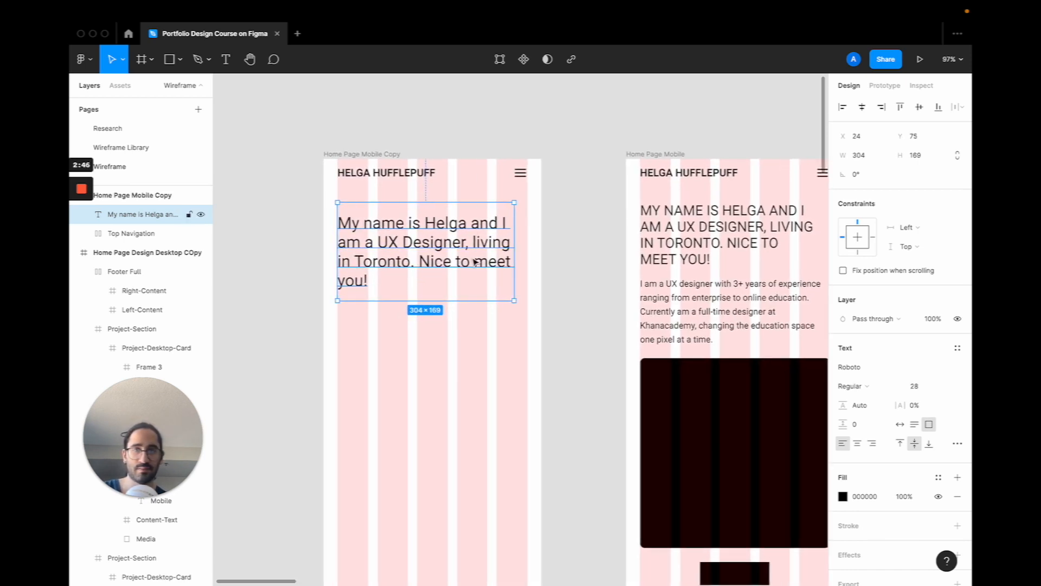
left_click_drag(515, 238, 525, 239)
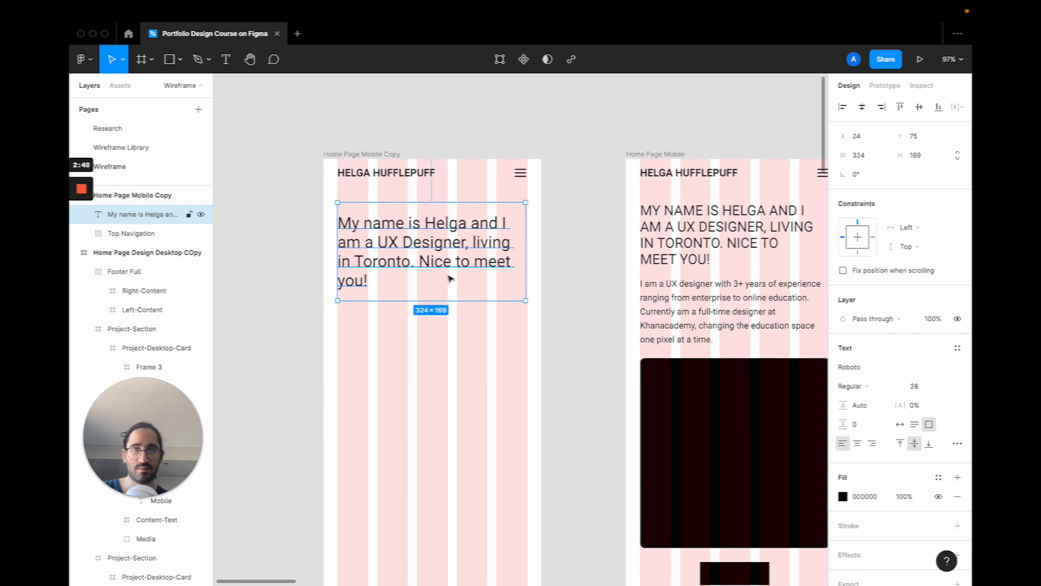
Duplicate the mobile heading directly below itself and replace the copy's text with the description paragraph from Home Page Desktop
left_click_drag(436, 247, 437, 336)
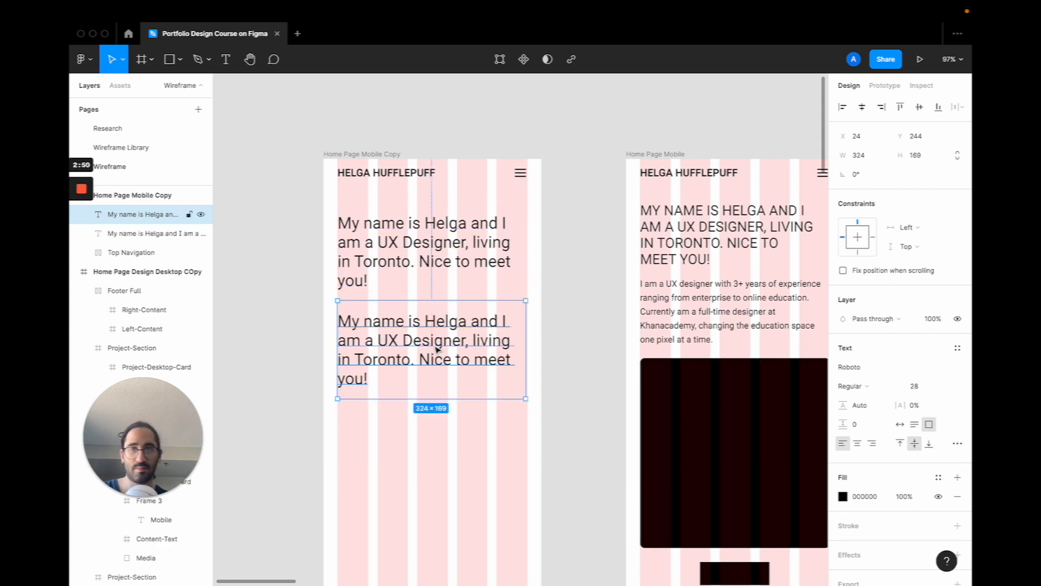
scroll(436, 348, "down", 6)
double_click(620, 330)
key("super+c")
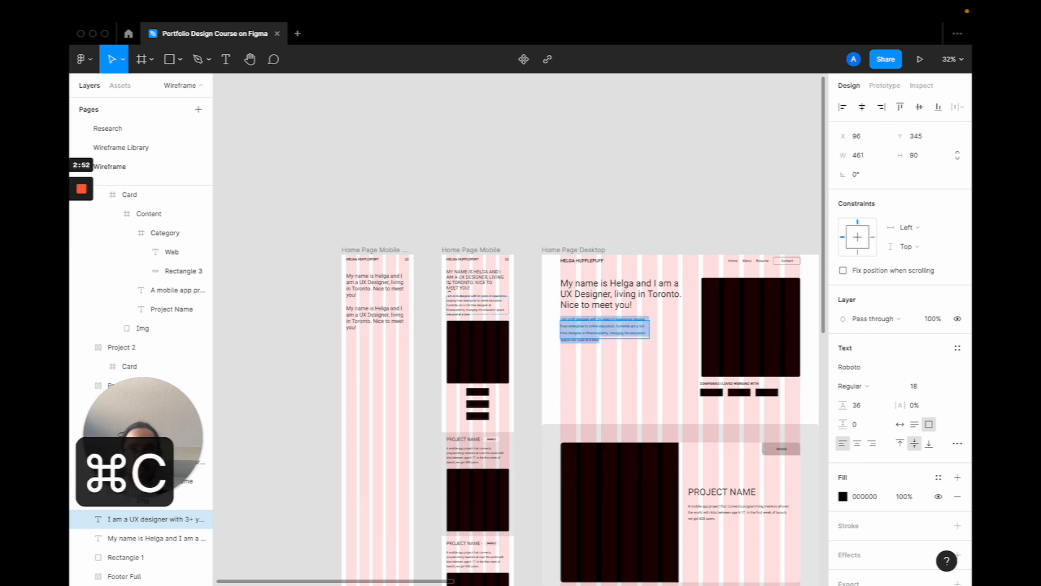
double_click(385, 313)
key("super+v")
key("Escape")
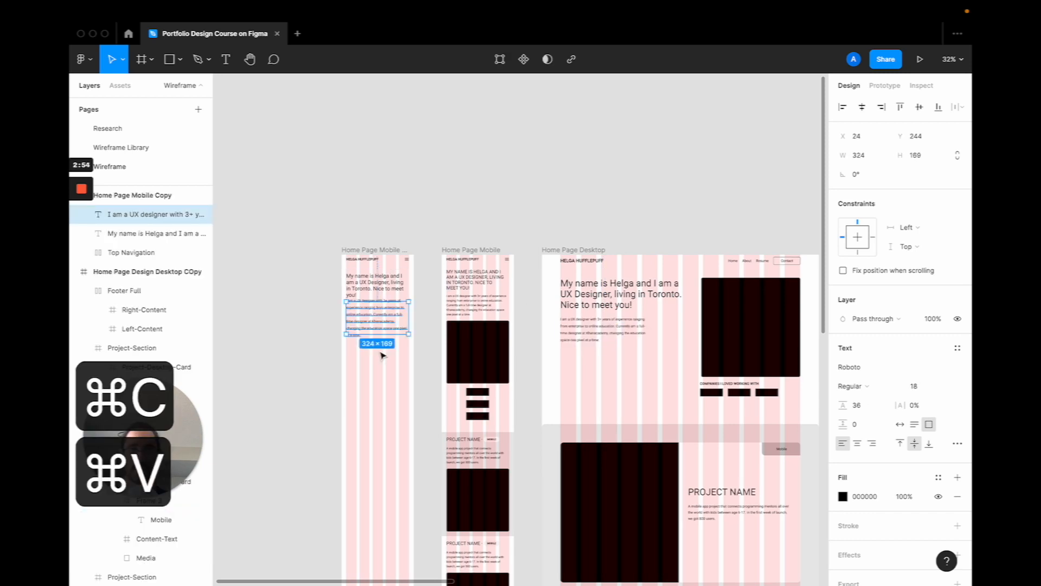
Move the mobile description paragraph down to Y 263 and set its font size to 16
scroll(382, 312, "up", 5)
left_click_drag(375, 306, 376, 314)
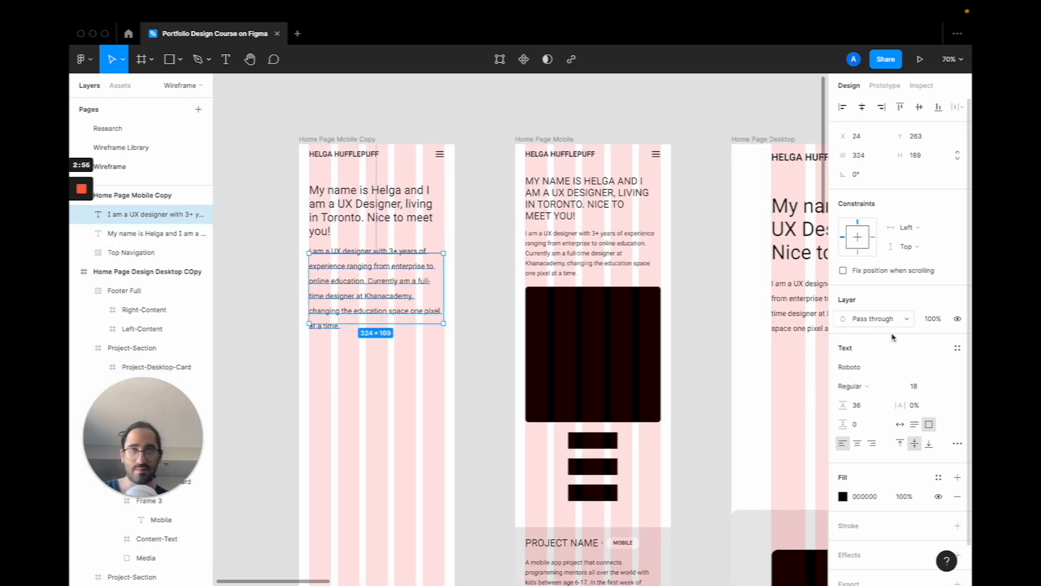
left_click(921, 386)
key("Down")
key("Down")
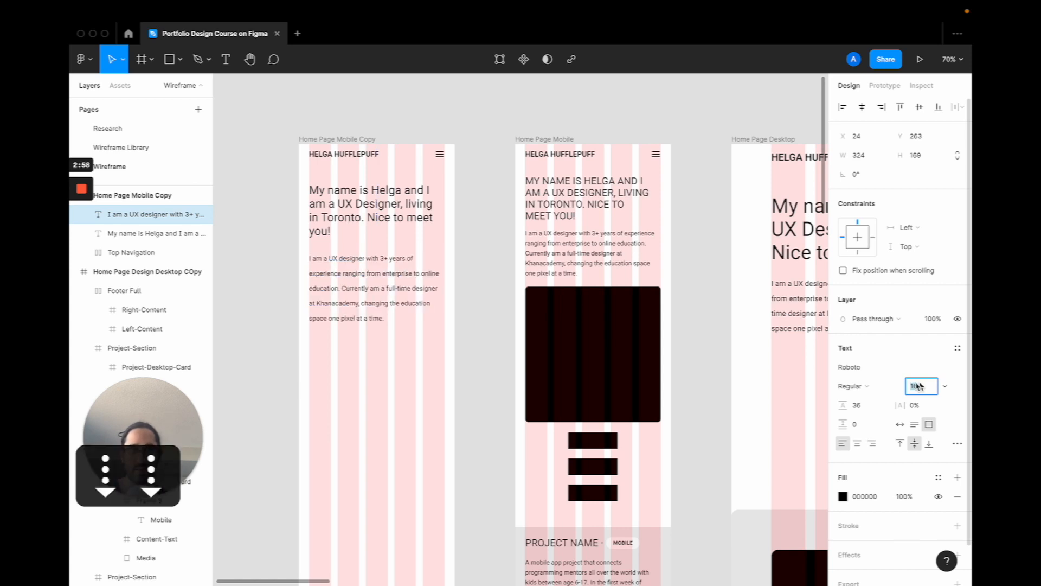
Set the description paragraph's line height to 26 and its text box to auto height
left_click(856, 405)
type("24")
scroll(266, 315, "up", 5)
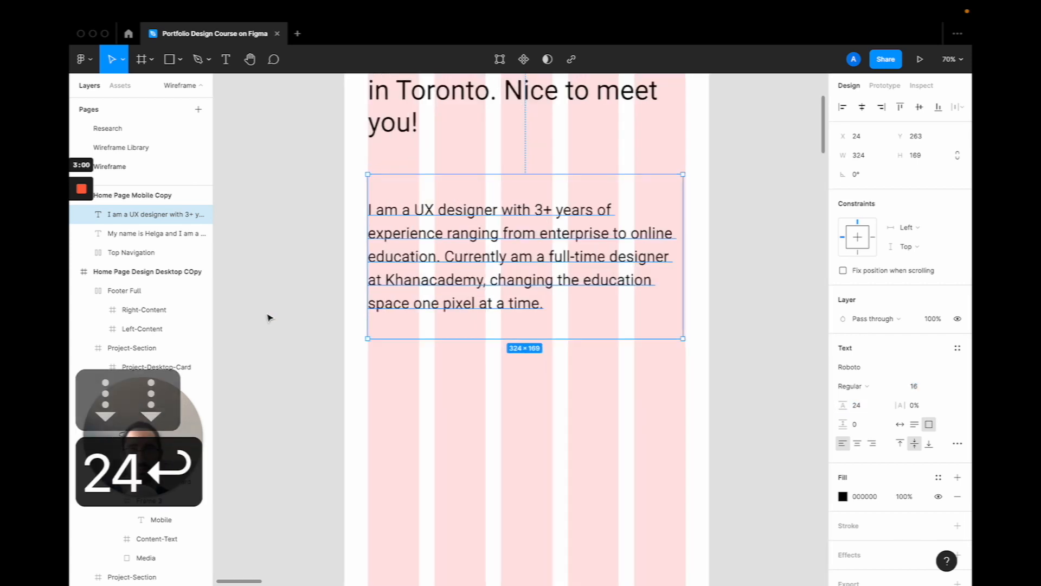
left_click(915, 424)
scroll(516, 273, "down", 6)
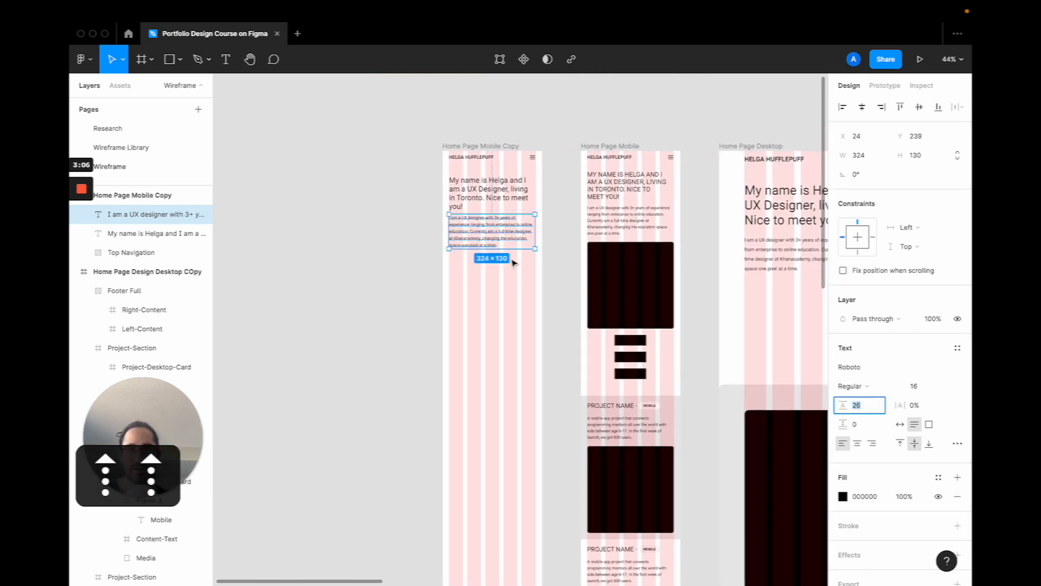
Set the mobile intro heading's font size to 26 and make its text box 327 wide with auto height
left_click(509, 196)
left_click_drag(532, 185, 526, 185)
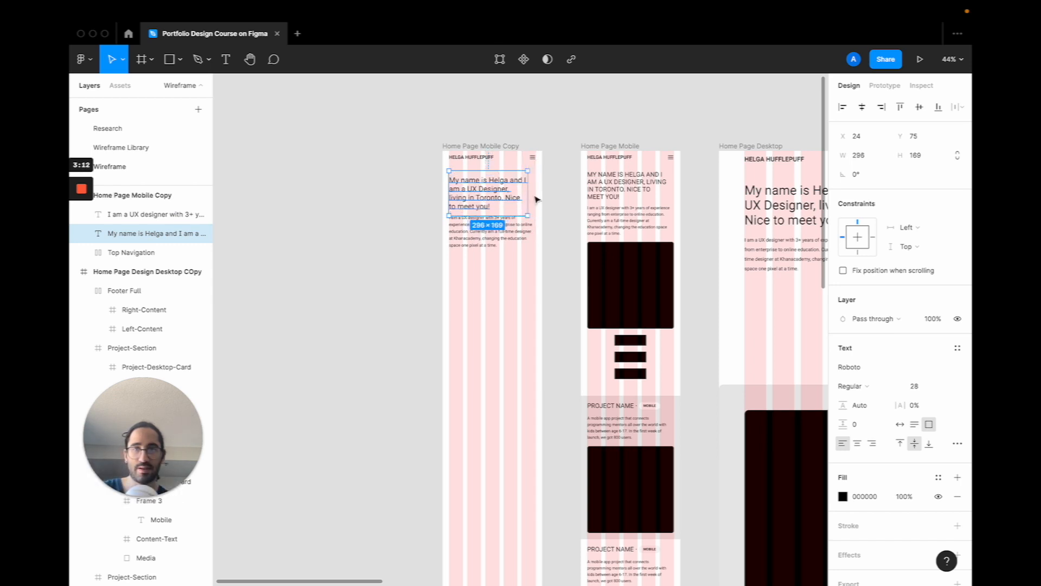
key("Down")
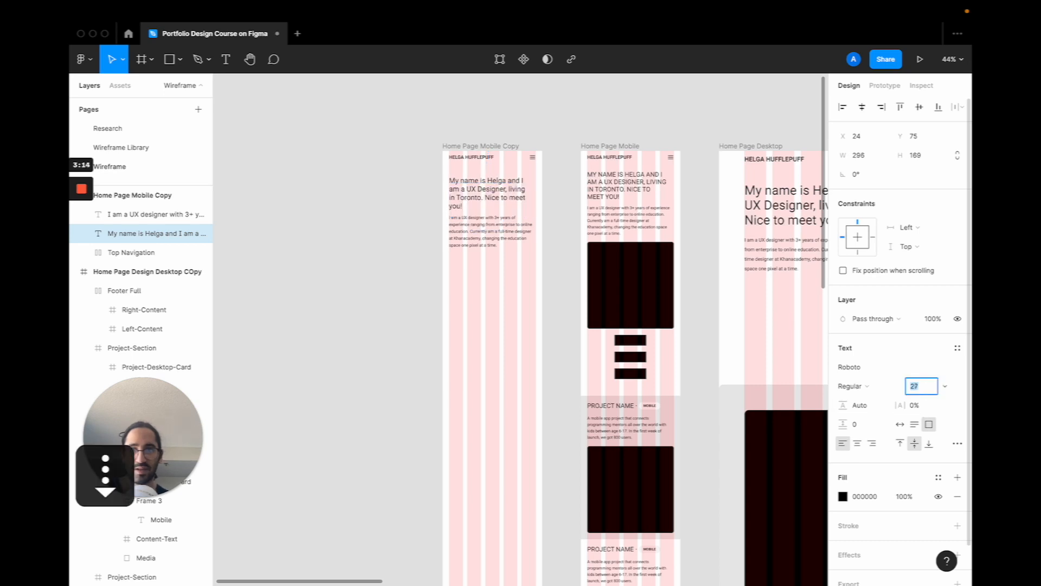
left_click_drag(525, 189, 539, 188)
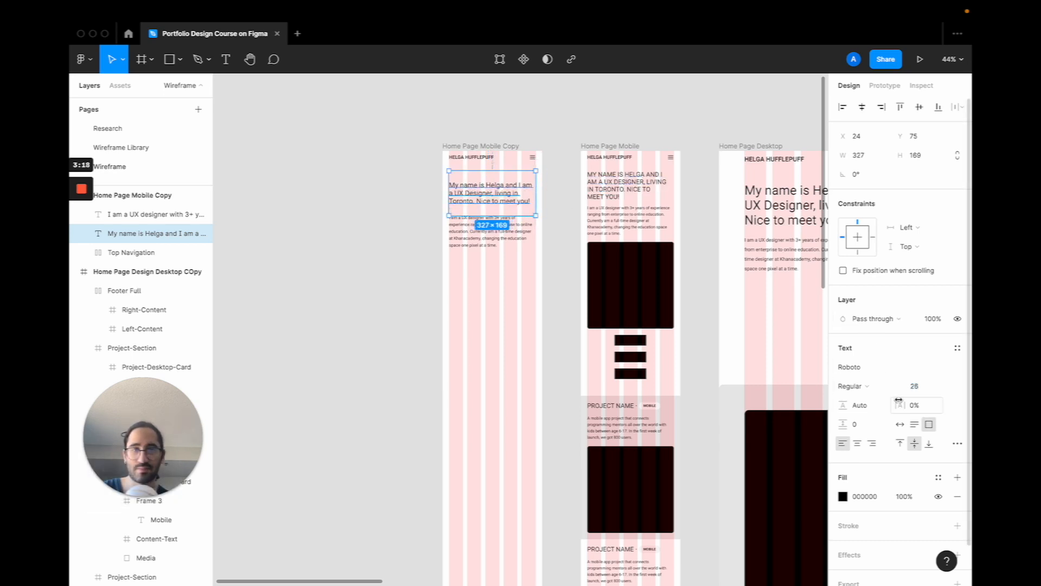
left_click(916, 425)
scroll(460, 185, "up", 5)
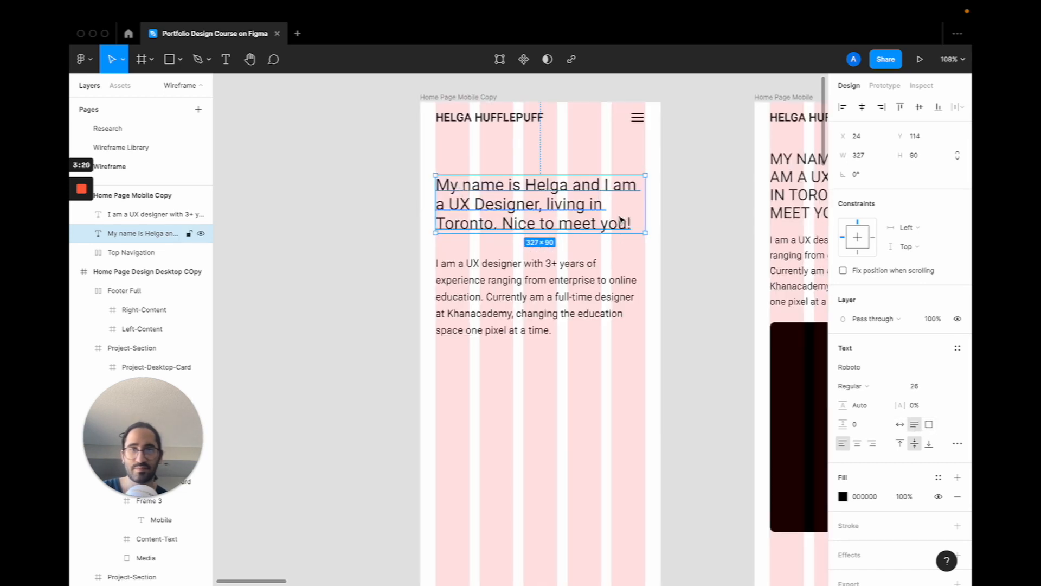
Widen the intro heading's text box to 345 and move the description paragraph up to Y 220
left_click_drag(644, 204, 657, 203)
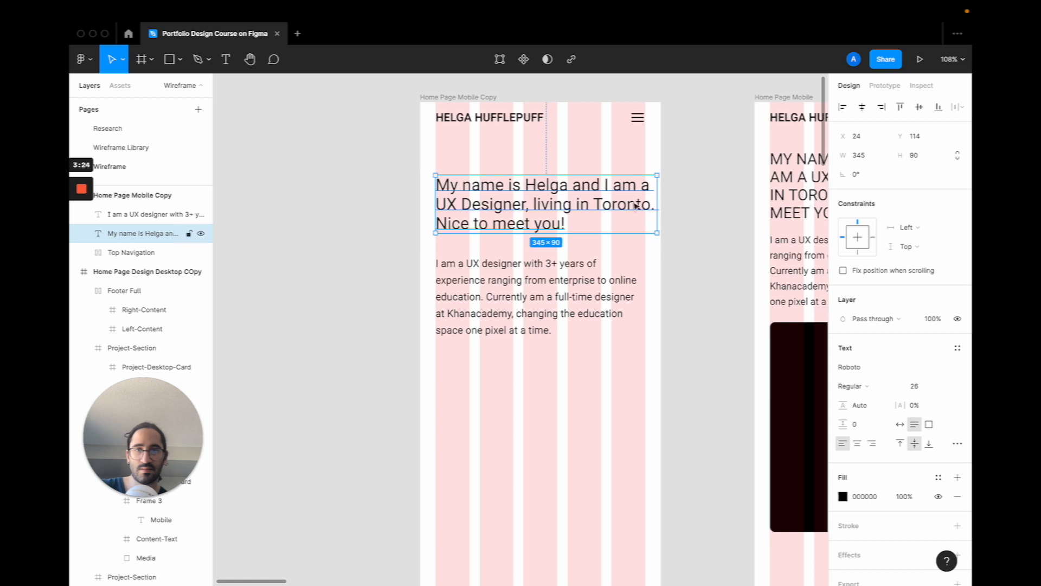
left_click(705, 240)
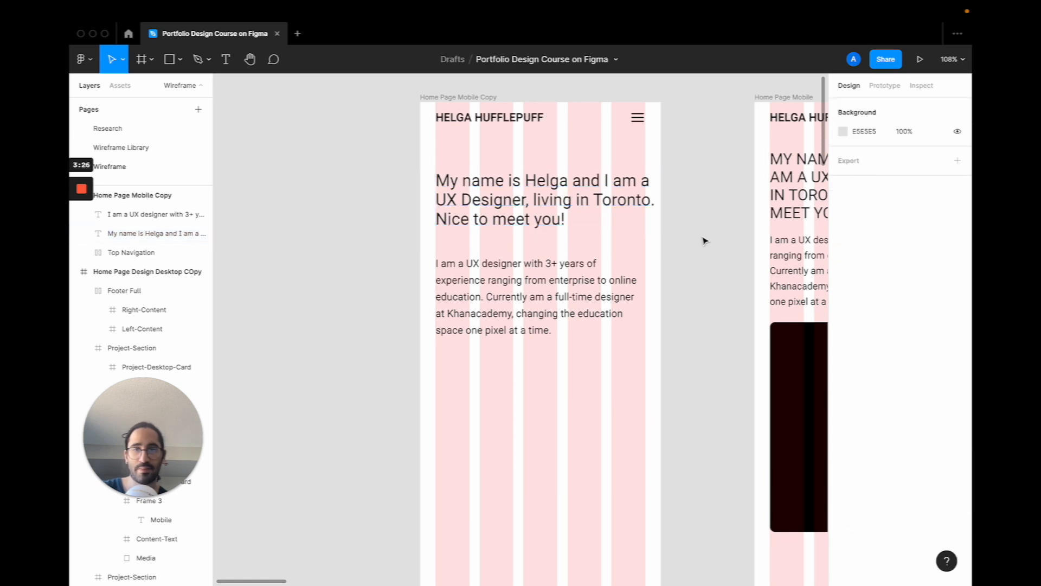
left_click(517, 294)
left_click_drag(518, 293, 518, 282)
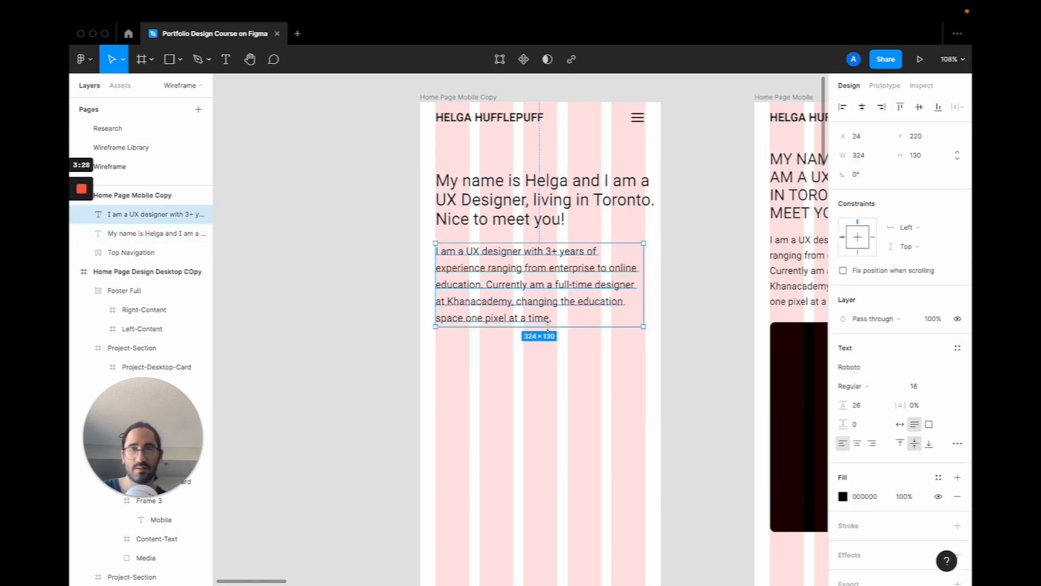
Copy the large image placeholder from Home Page Desktop's intro section and paste it into the Home Page Mobile Copy frame
scroll(549, 331, "down", 10)
scroll(552, 331, "right", 2)
left_click(656, 298)
key("super+c")
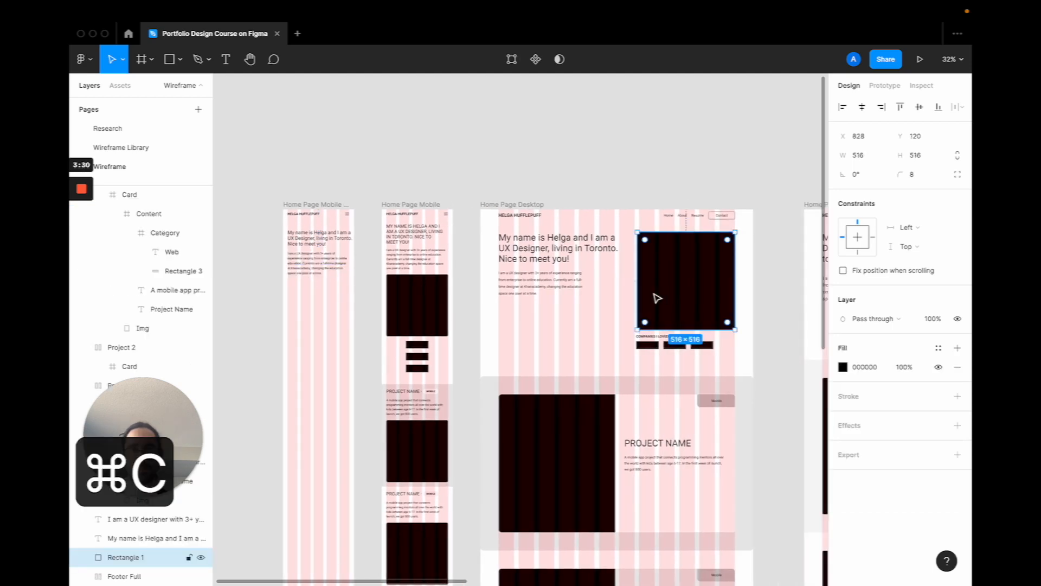
left_click(311, 204)
scroll(311, 203, "down", 3)
scroll(355, 237, "up", 3)
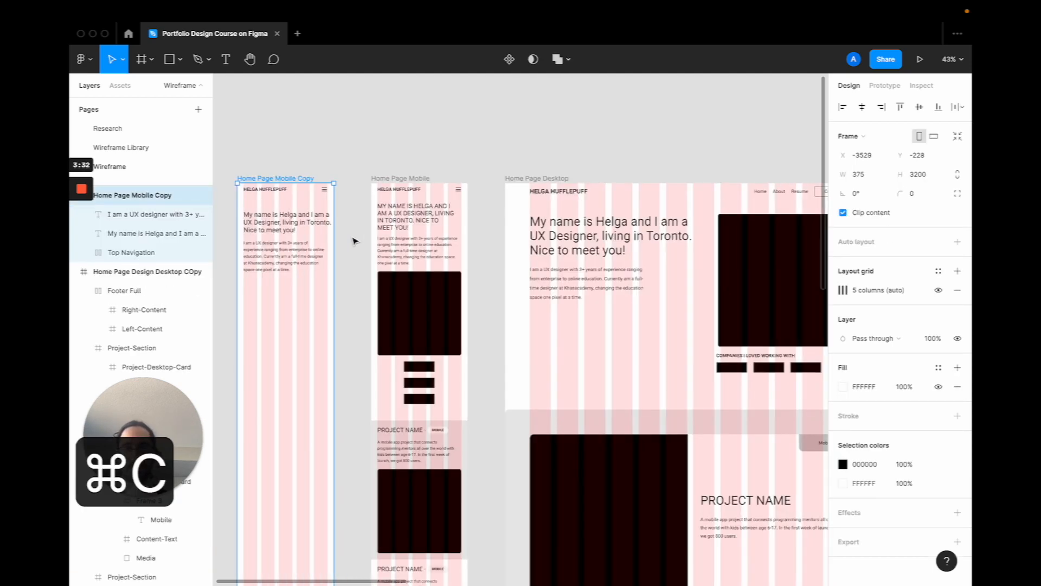
scroll(360, 202, "up", 5)
key("super+v")
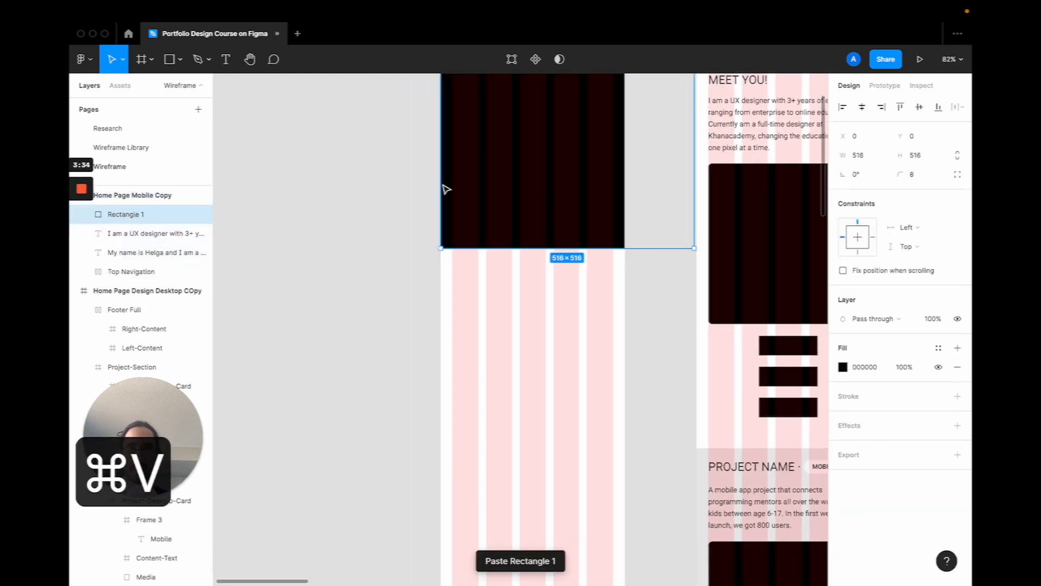
Scale the pasted image placeholder to 325 × 325 and place it below the description paragraph at Y 373
left_click_drag(441, 190, 537, 322)
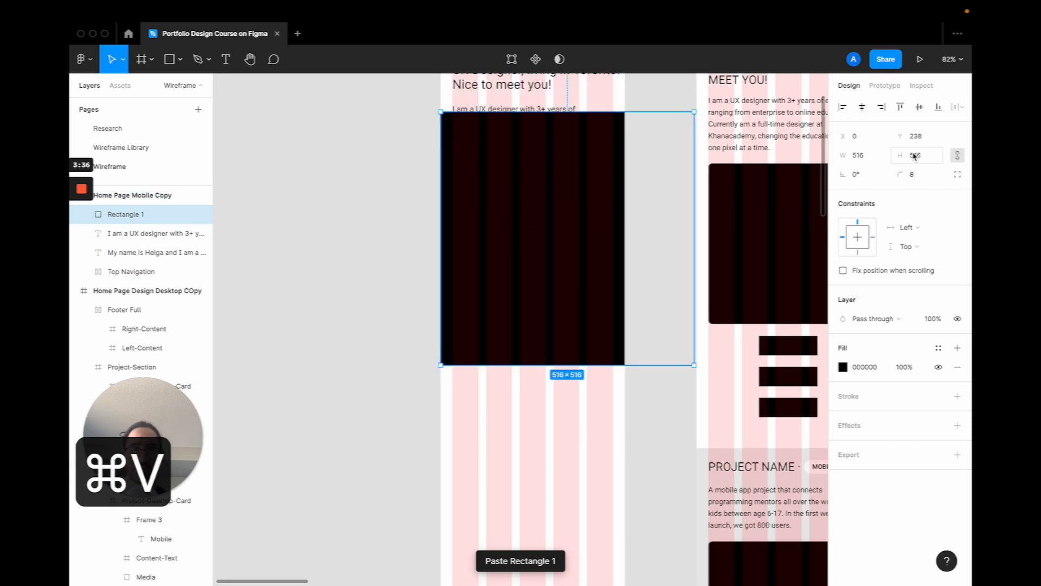
type("325")
key("Return")
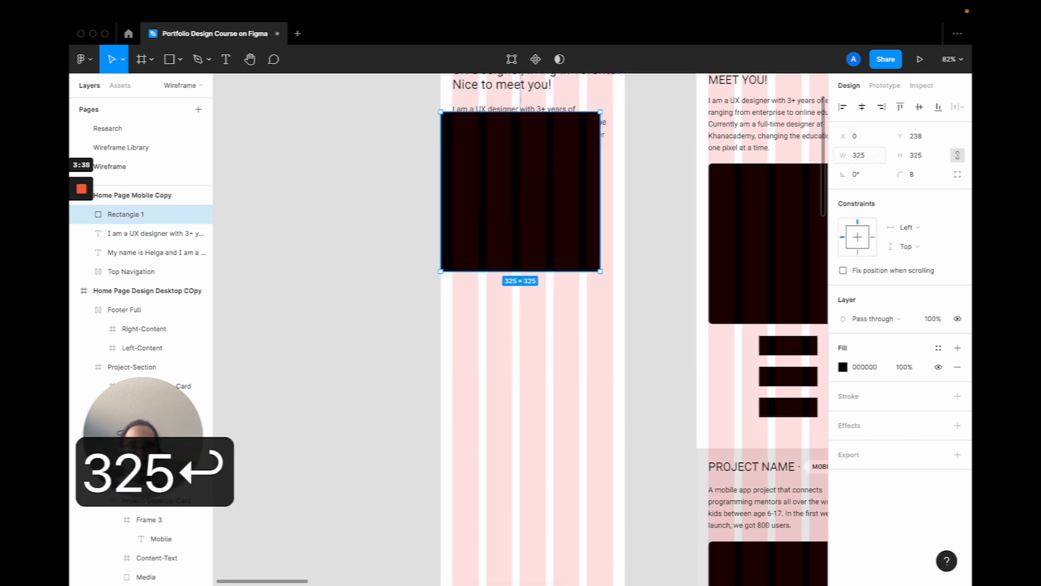
left_click_drag(518, 210, 529, 273)
scroll(530, 273, "up", 3)
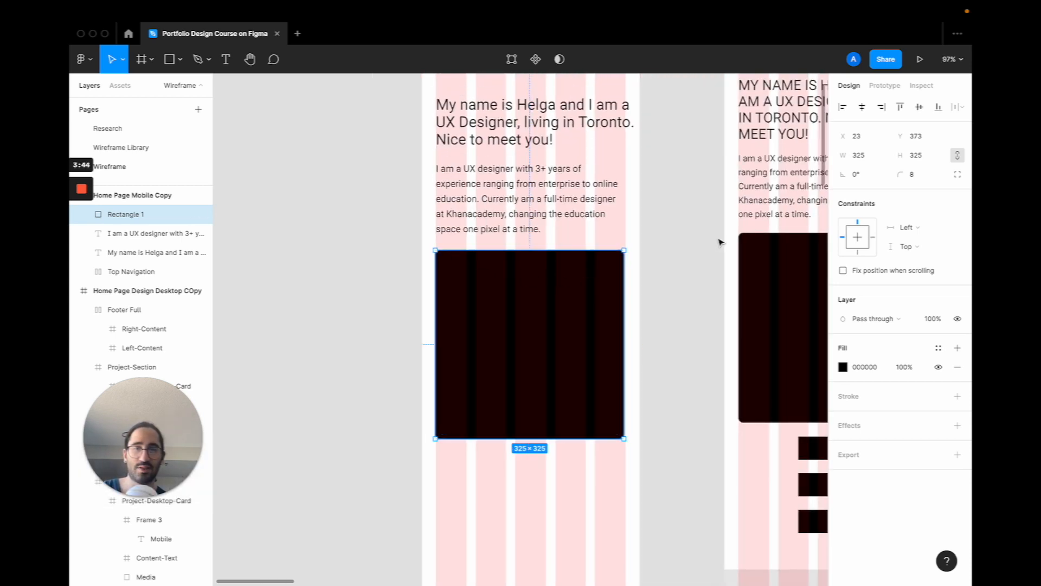
Set the mobile image placeholder's X position to 24 and its size to 327 × 327
type("24")
key("Return")
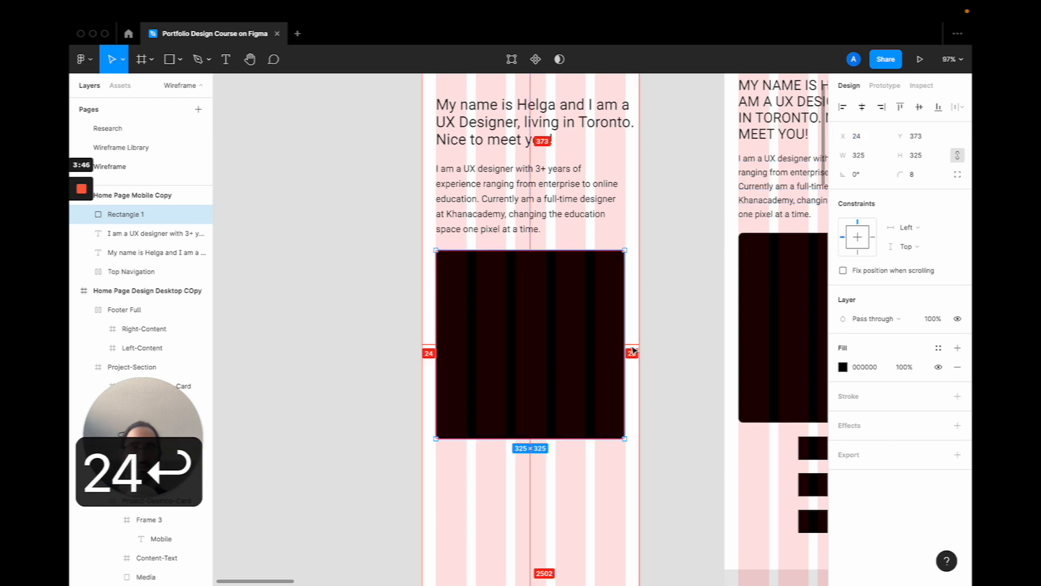
left_click(862, 154)
key("Up")
key("Up")
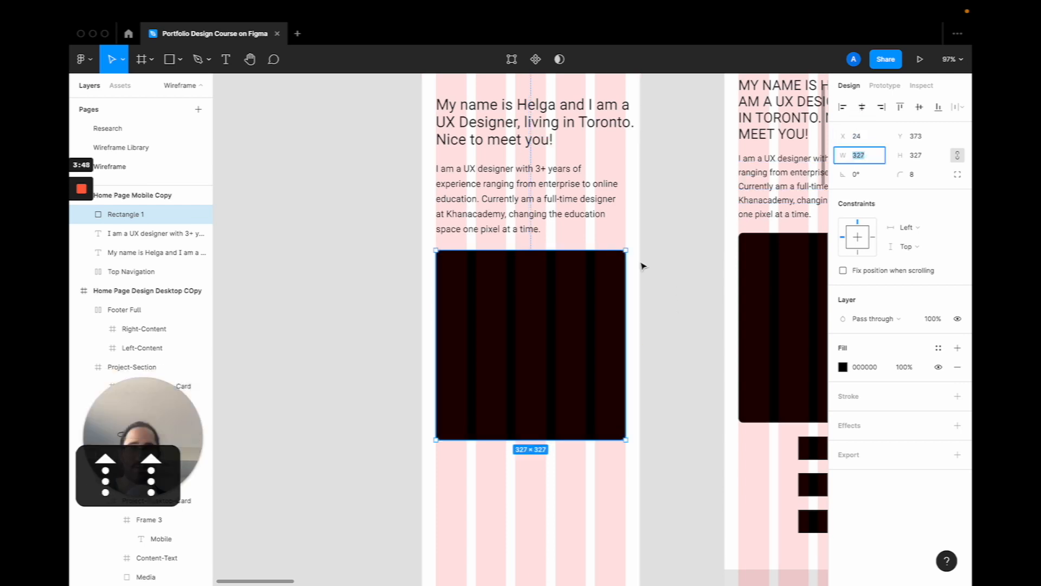
Copy the first company logo placeholder from Home Page Desktop and paste it into the Home Page Mobile Copy frame
scroll(624, 360, "down", 4)
scroll(624, 360, "right", 5)
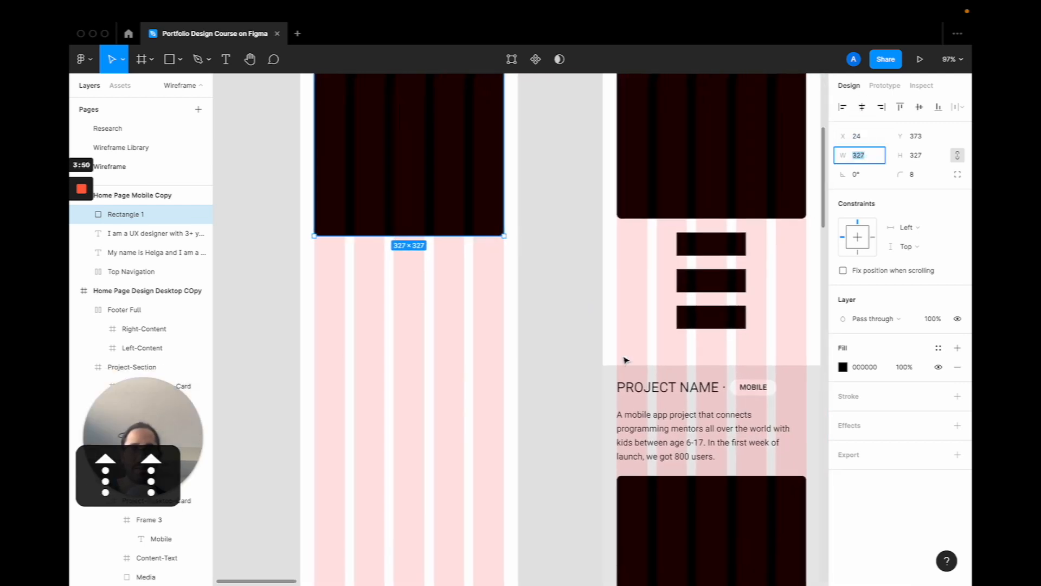
scroll(626, 360, "down", 3)
scroll(625, 360, "down", 2)
scroll(625, 360, "right", 10)
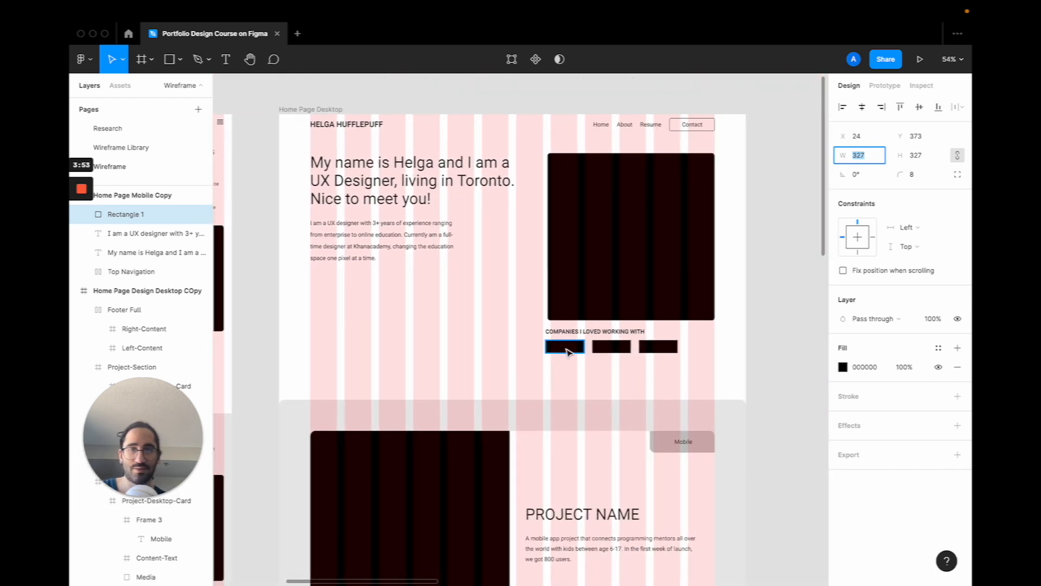
left_click(565, 349)
key("super+c")
scroll(566, 349, "left", 10)
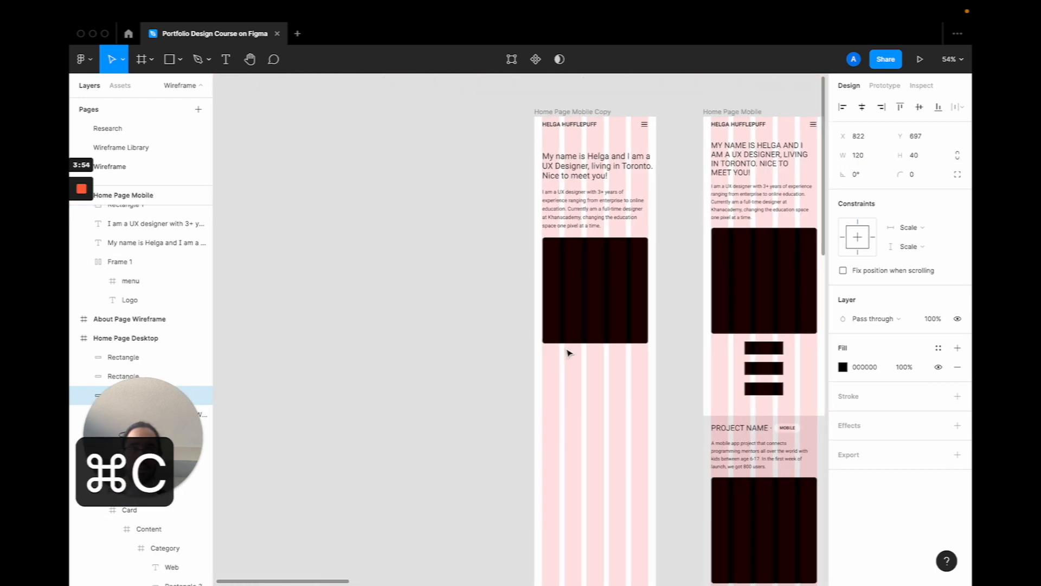
left_click(609, 120)
left_click(609, 126)
scroll(609, 130, "down", 3)
scroll(609, 130, "right", 2)
left_click(593, 212)
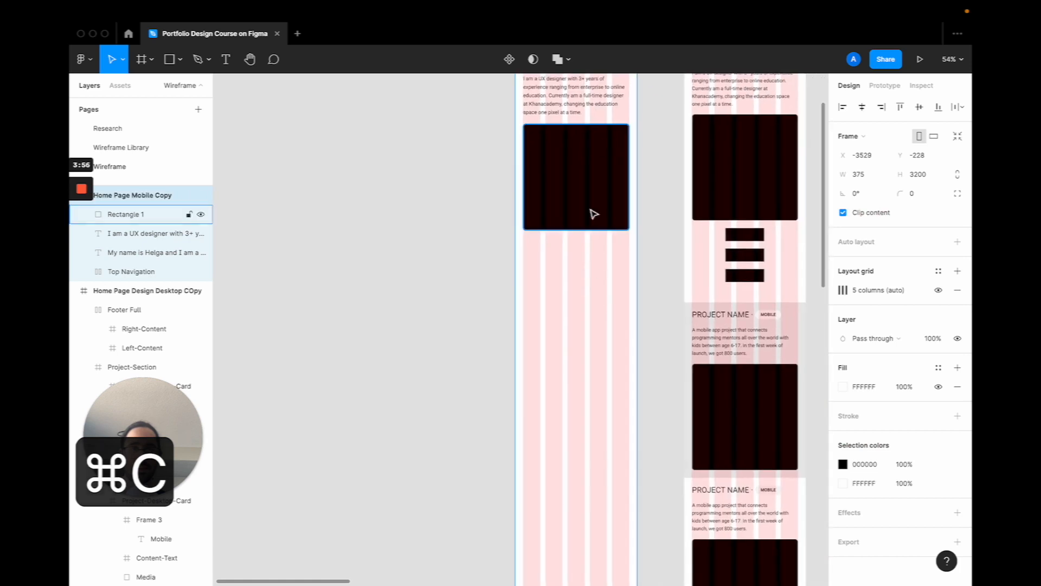
key("super+v")
Place the logo placeholder beneath the mobile image placeholder at X 126, Y 721
left_click_drag(577, 237, 574, 250)
scroll(573, 249, "up", 5)
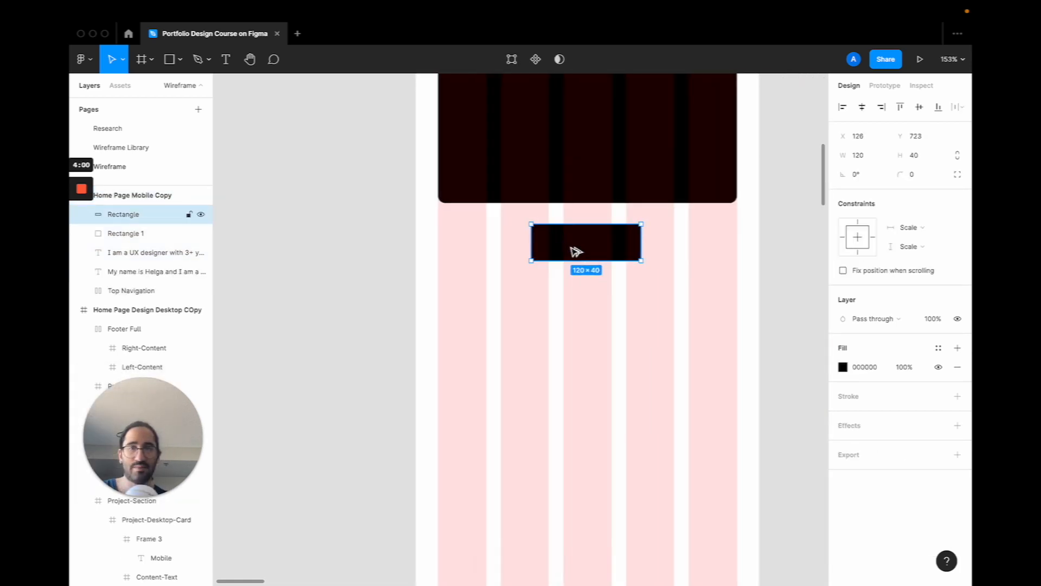
key("alt")
key("Up")
key("Up")
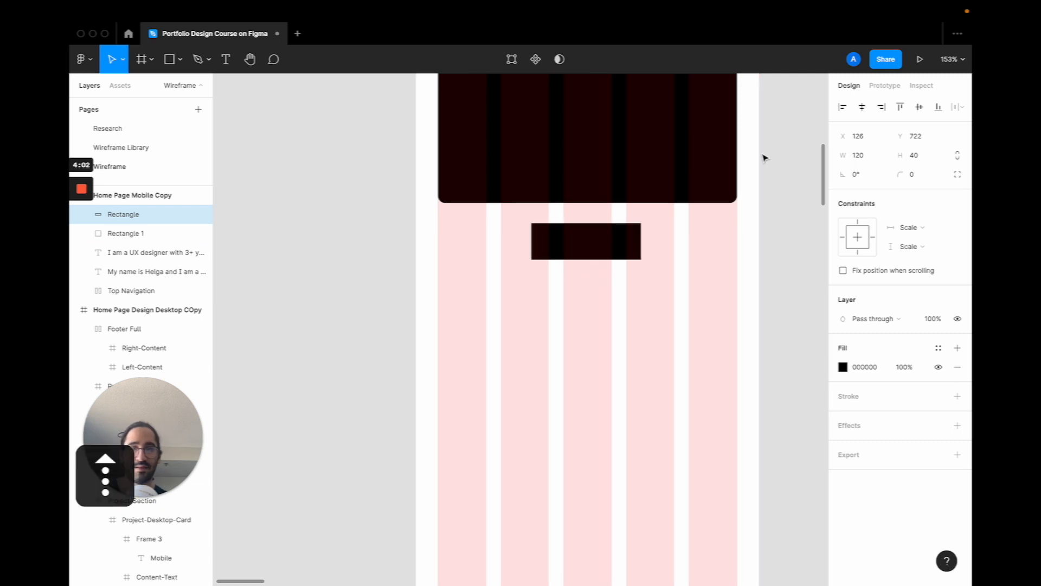
Adjust the logo placeholder's X position to 127 and check its spacing from the image placeholder above
left_click(866, 136)
key("Up")
key("Up")
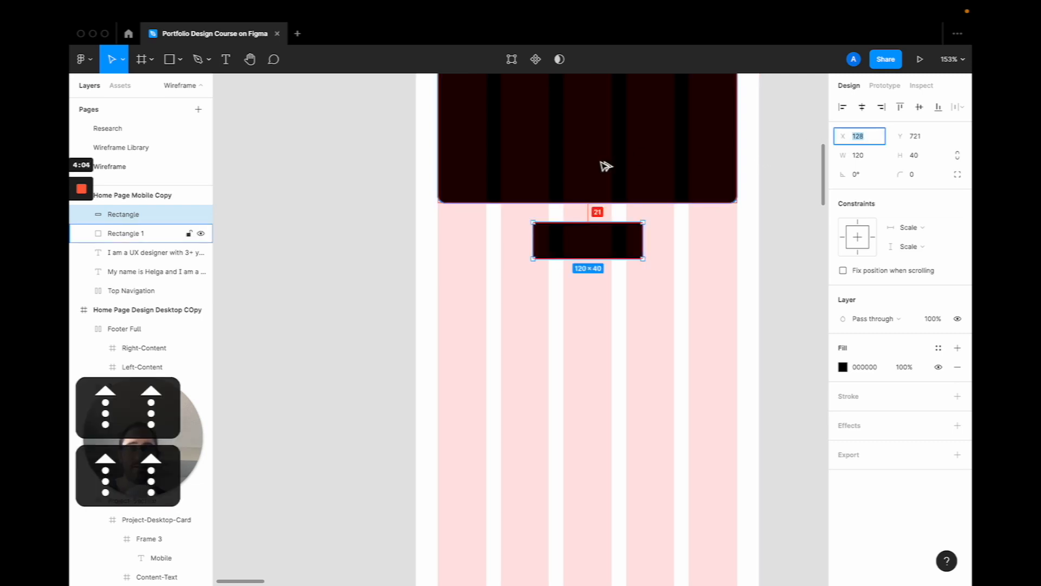
key("alt")
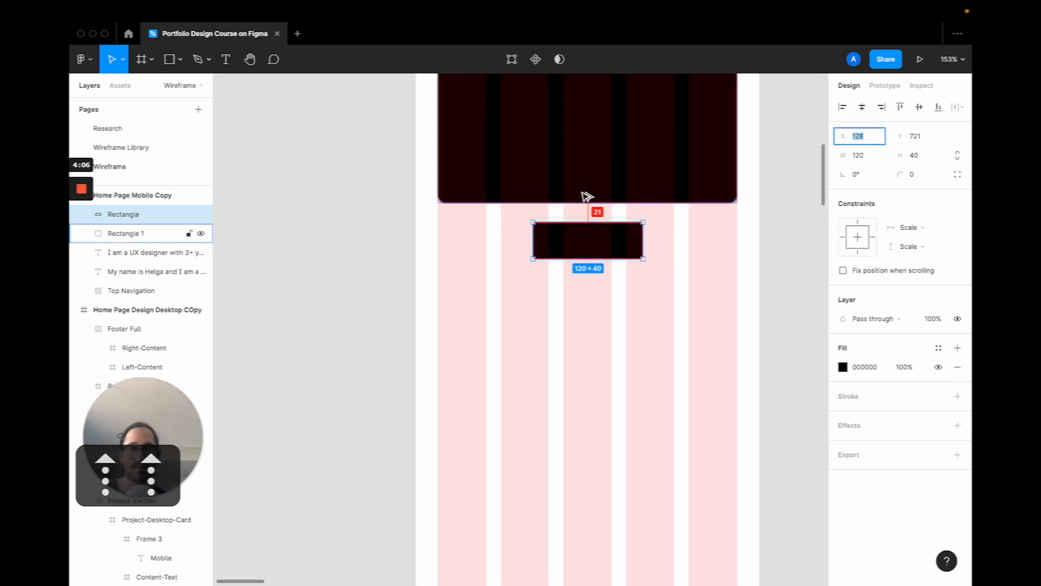
key("Down")
key("Down")
key("Up")
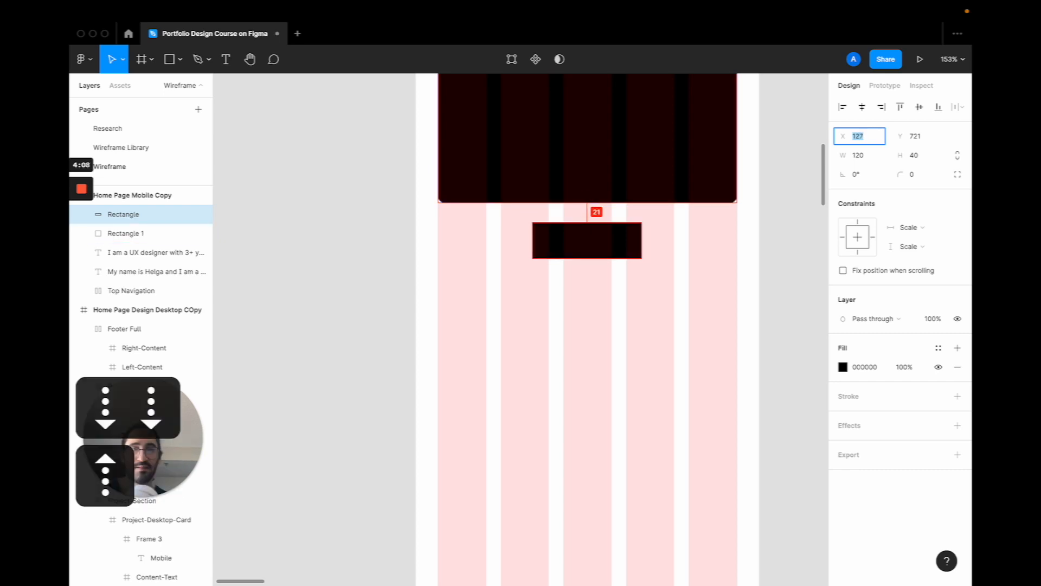
Move the logo placeholder to Y 720 and duplicate it twice beneath, at Y 780 and Y 840
key("alt")
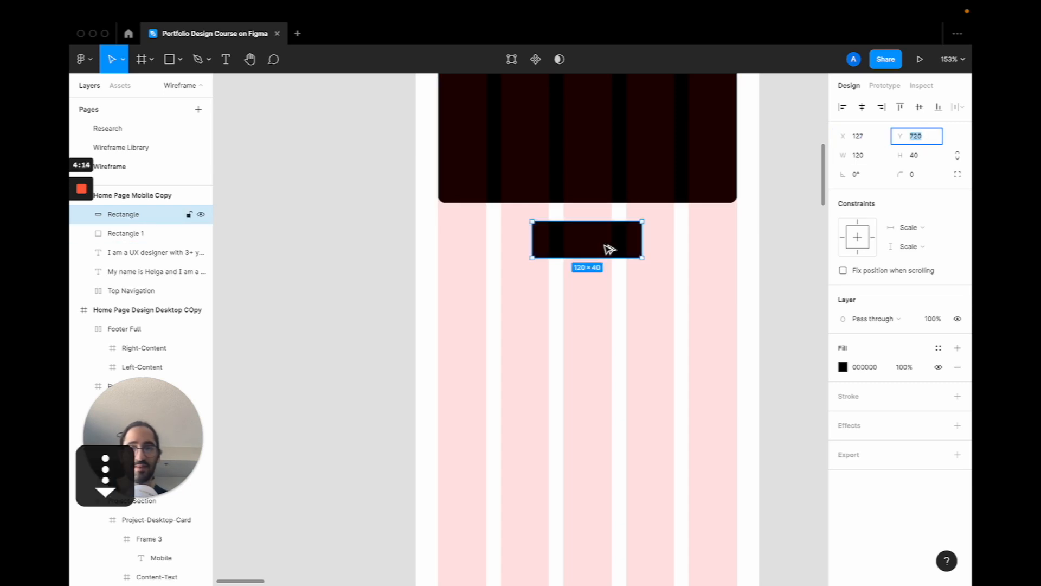
left_click_drag(608, 246, 603, 308)
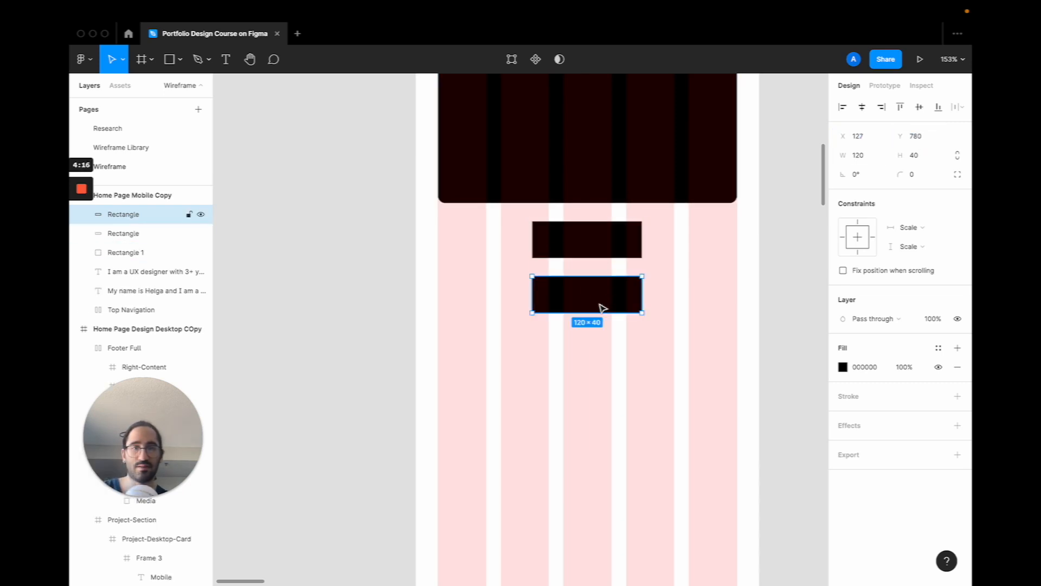
key("super+d")
Draw a full-width frame of about 375 × 373 below the three logo placeholders at X 0, Y 946
scroll(609, 318, "down", 10)
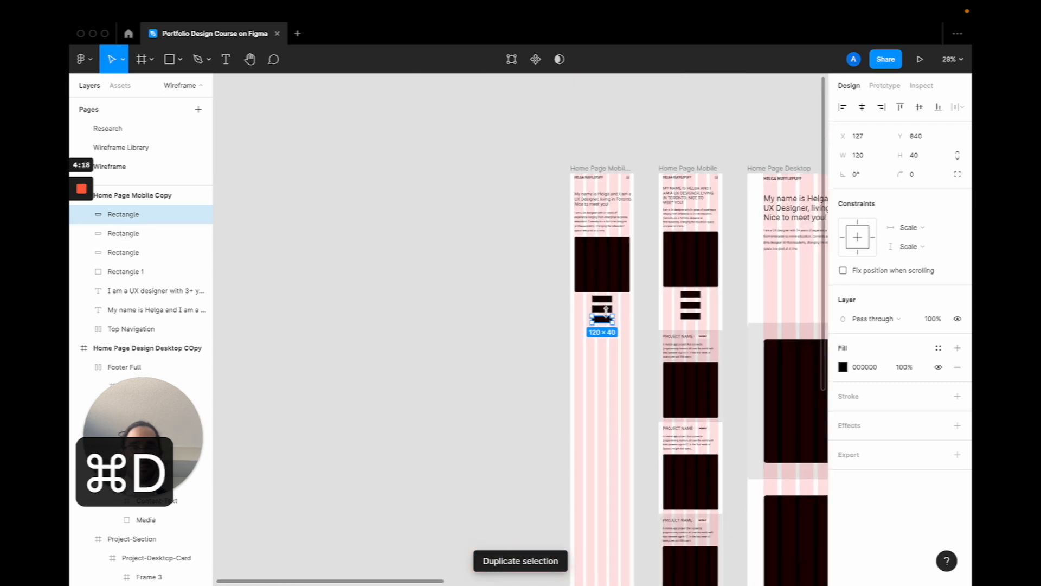
scroll(609, 318, "right", 2)
scroll(609, 318, "down", 1)
scroll(639, 315, "up", 4)
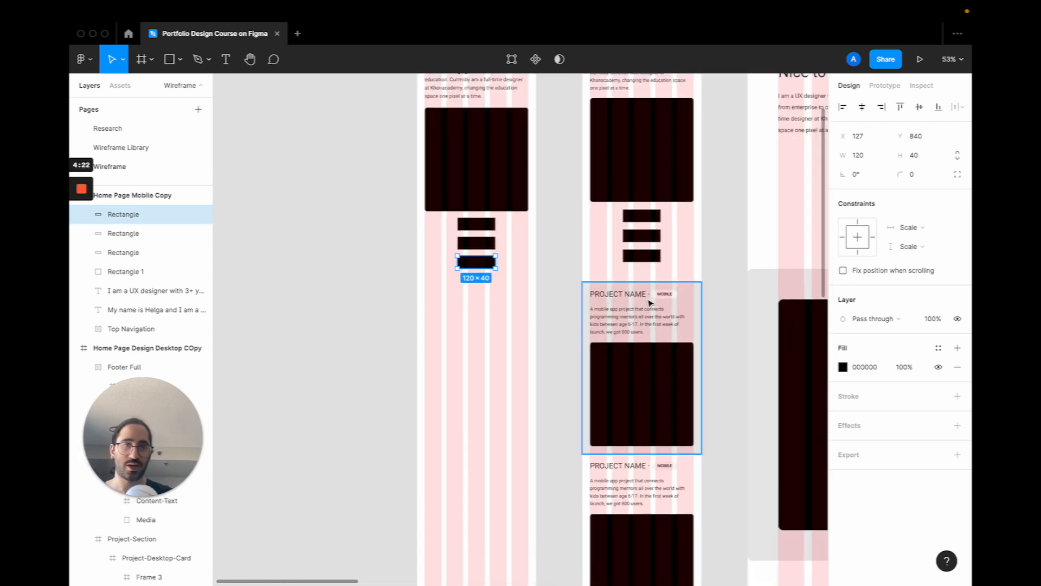
scroll(437, 306, "down", 2)
scroll(437, 305, "right", 1)
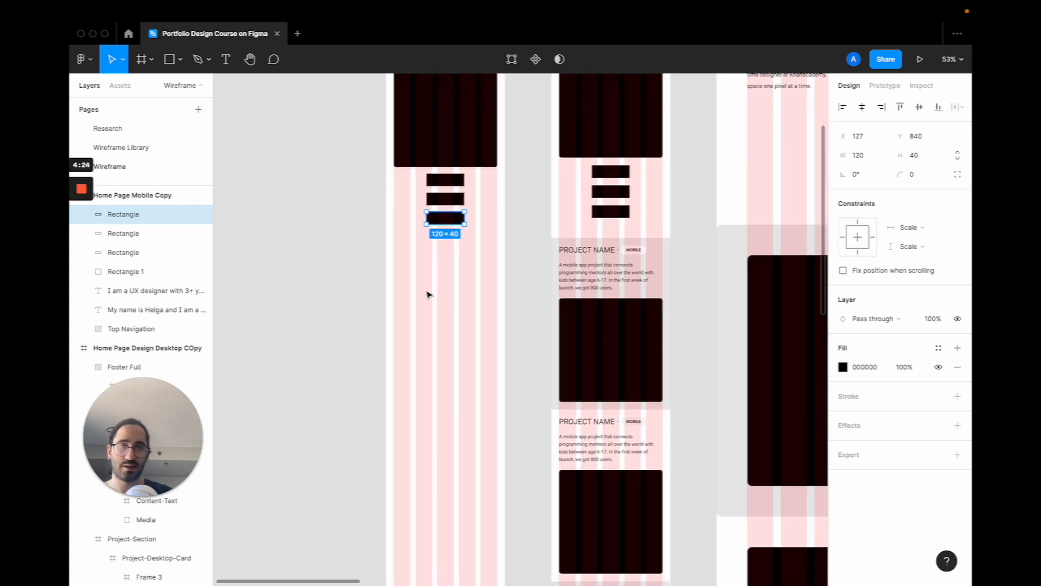
key("f")
left_click_drag(386, 245, 504, 364)
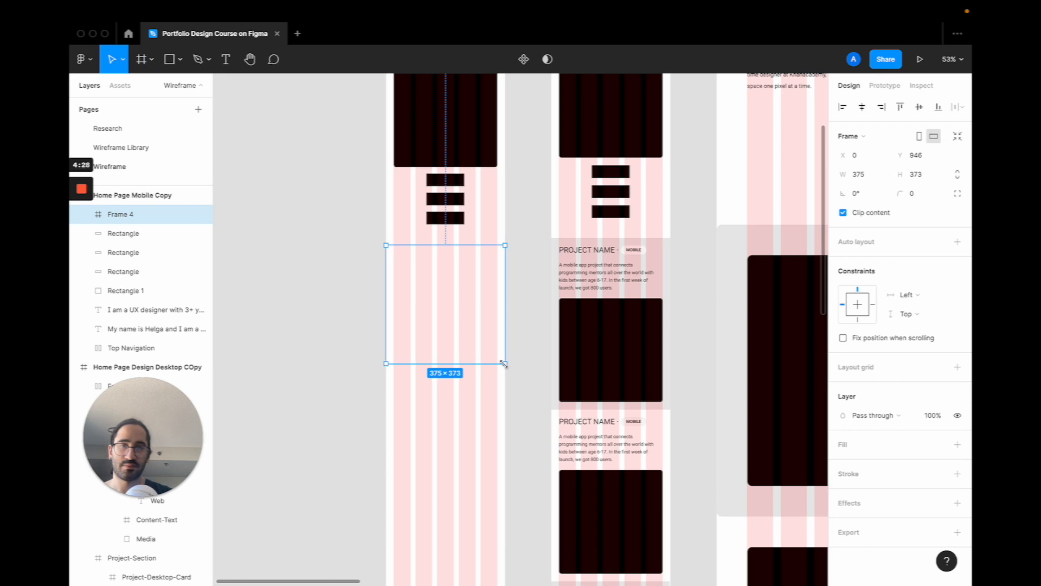
Rename the new frame below the logo placeholders as Project-Section-Mobile
scroll(424, 332, "up", 5)
scroll(424, 333, "down", 2)
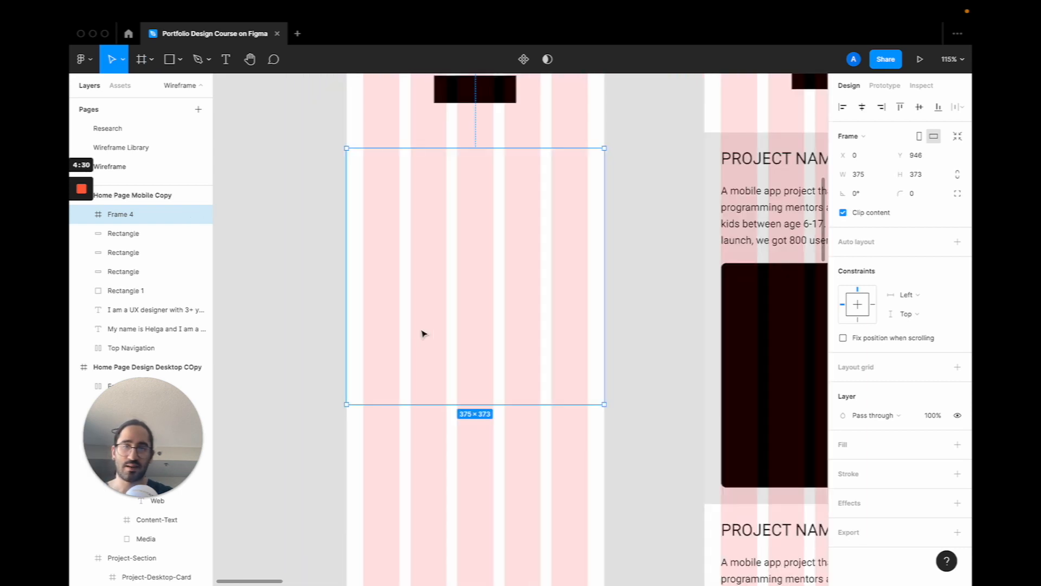
double_click(136, 215)
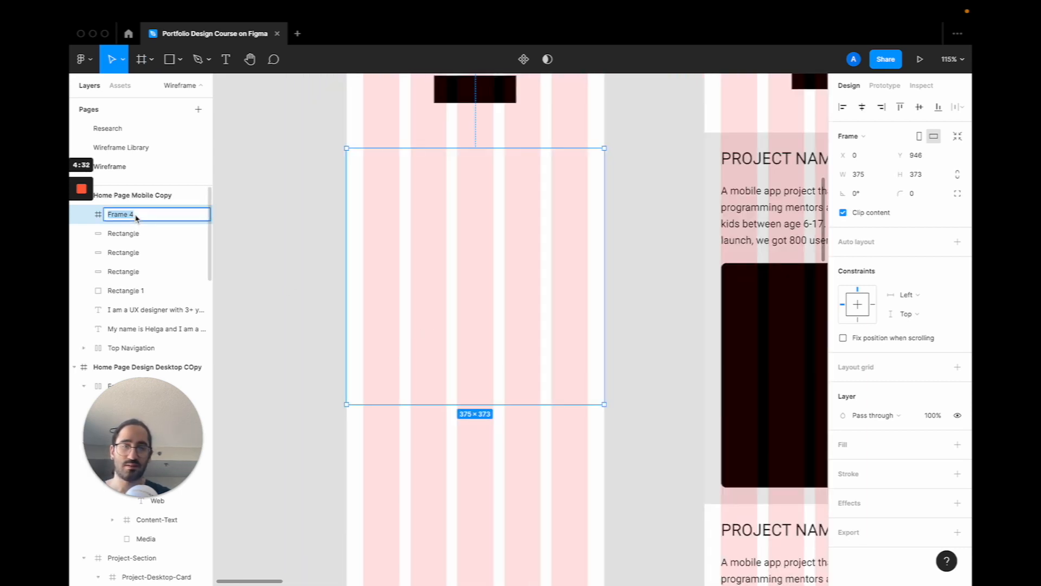
type("Project")
key("BackSpace")
type("-Section-Mobile")
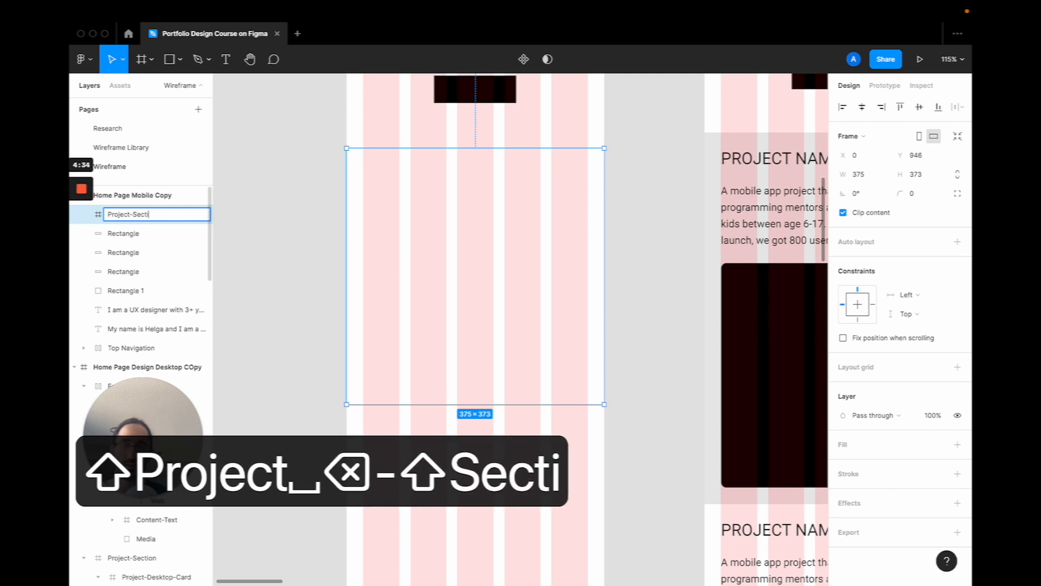
key("Return")
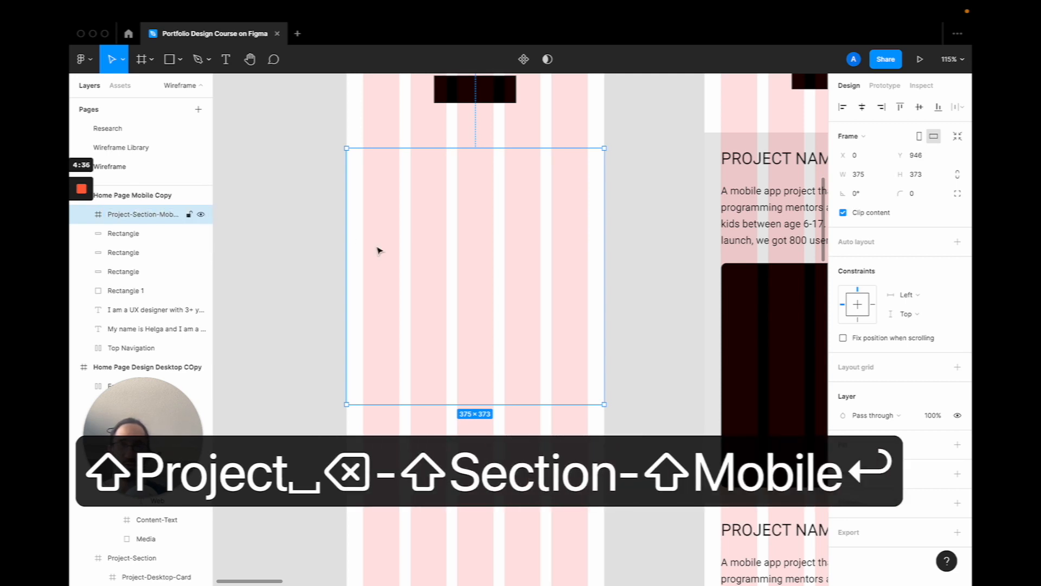
Add a fill to Project-Section-Mobile and sample the grey E8E8E8 from the project section background in Home Page Mobile
scroll(378, 250, "down", 1)
scroll(802, 376, "right", 2)
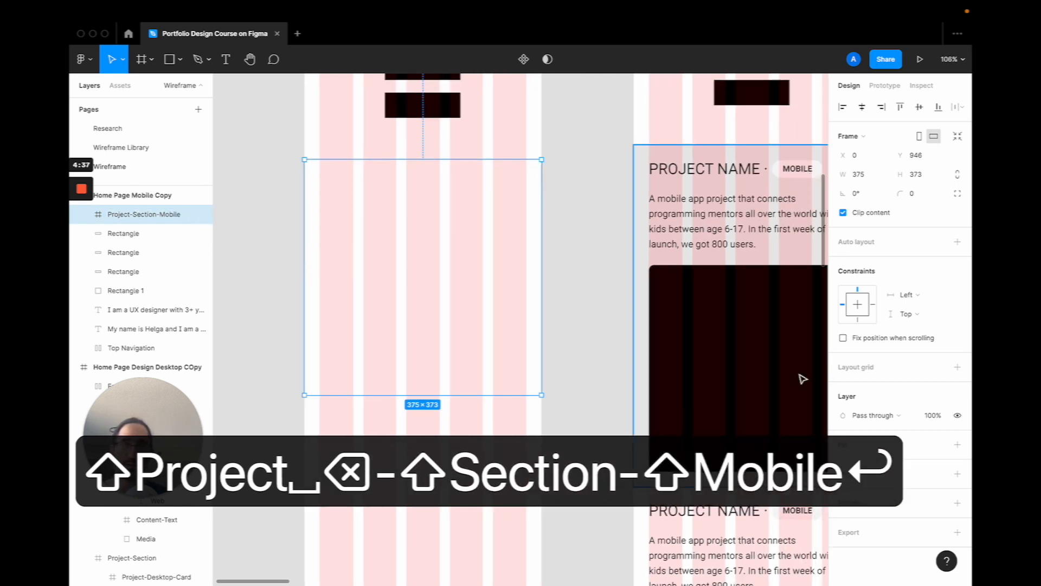
left_click(958, 445)
key("ctrl+c")
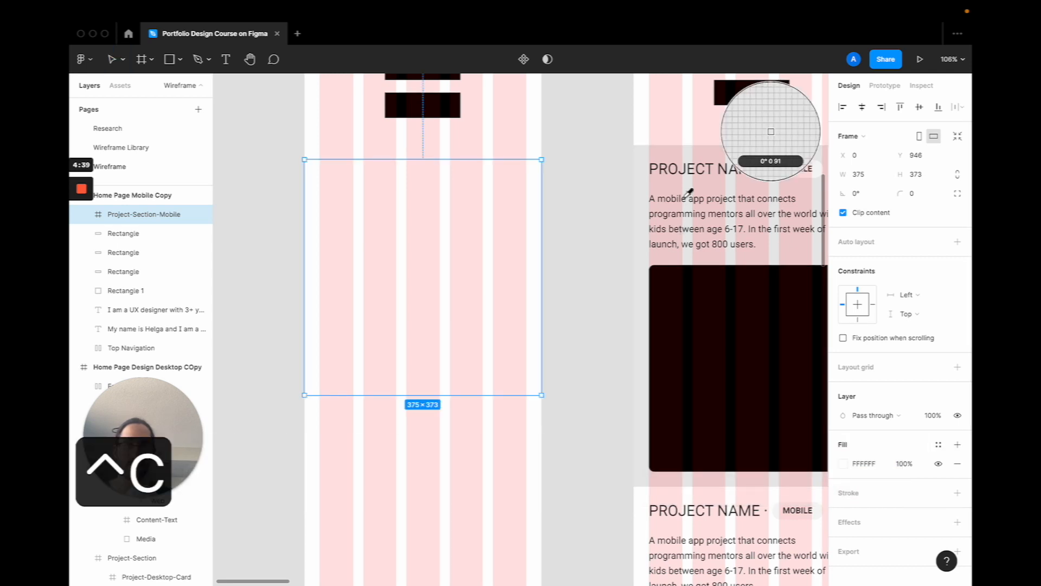
left_click(658, 151)
left_click(550, 202)
left_click(516, 212)
Extend the Project-Section-Mobile frame downward to a height of about 494
scroll(514, 207, "down", 3)
scroll(514, 207, "right", 2)
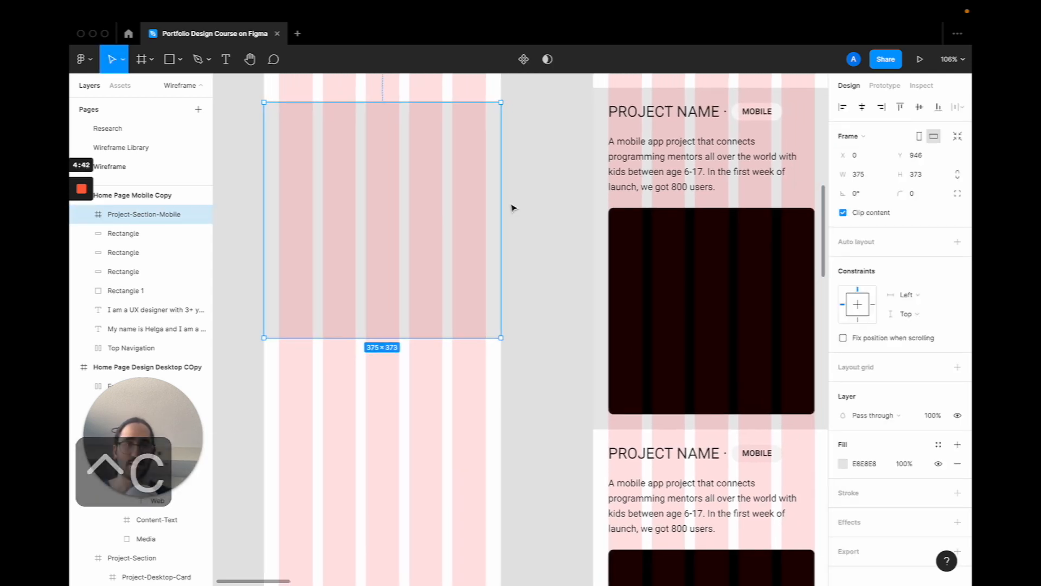
left_click_drag(367, 319, 368, 395)
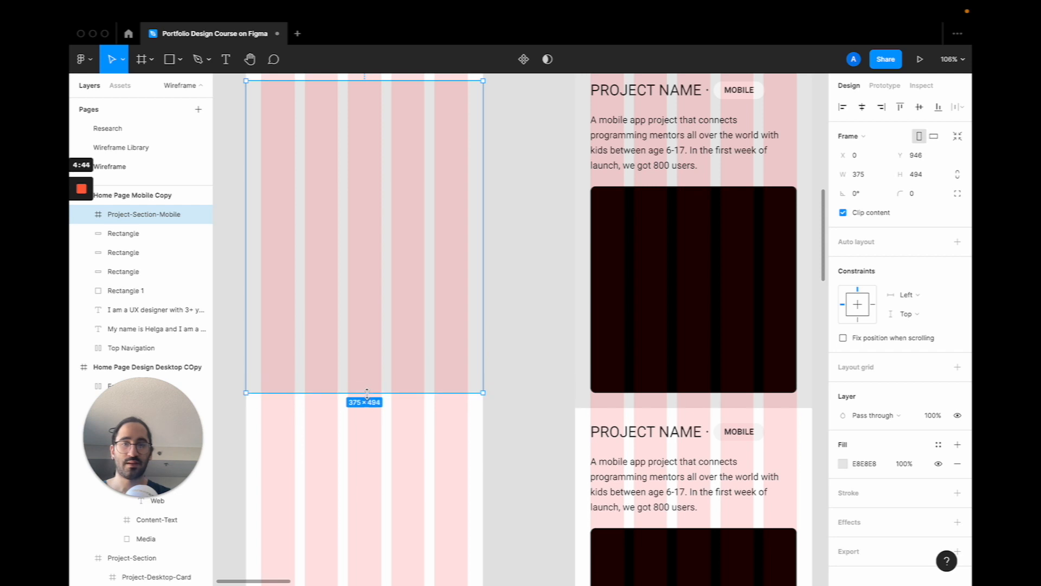
Draw a nested frame of about 332 × 380 inside Project-Section-Mobile at X 24, Y 25
scroll(368, 398, "up", 2)
scroll(366, 226, "left", 2)
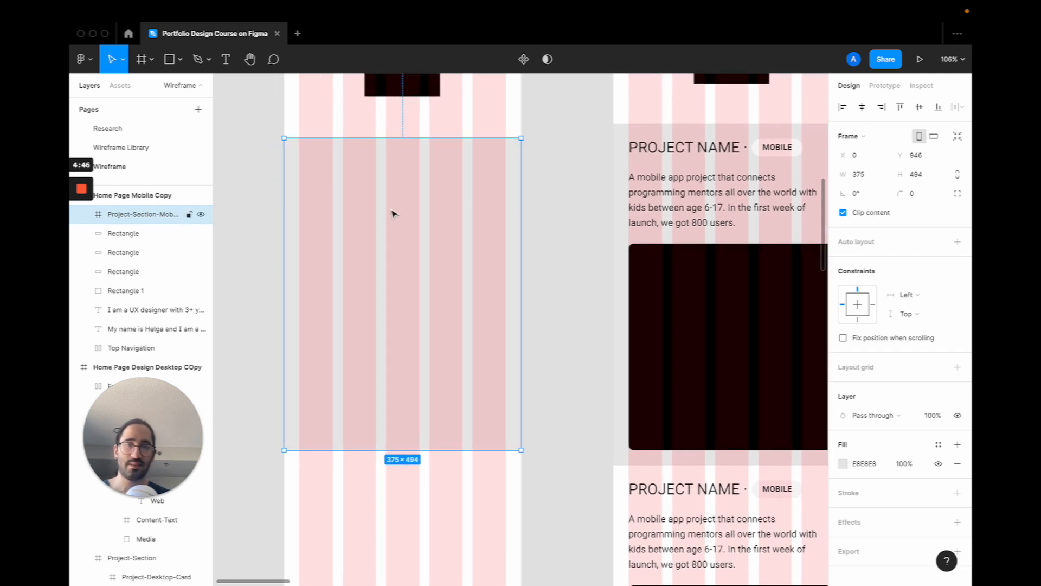
scroll(393, 213, "left", 1)
key("f")
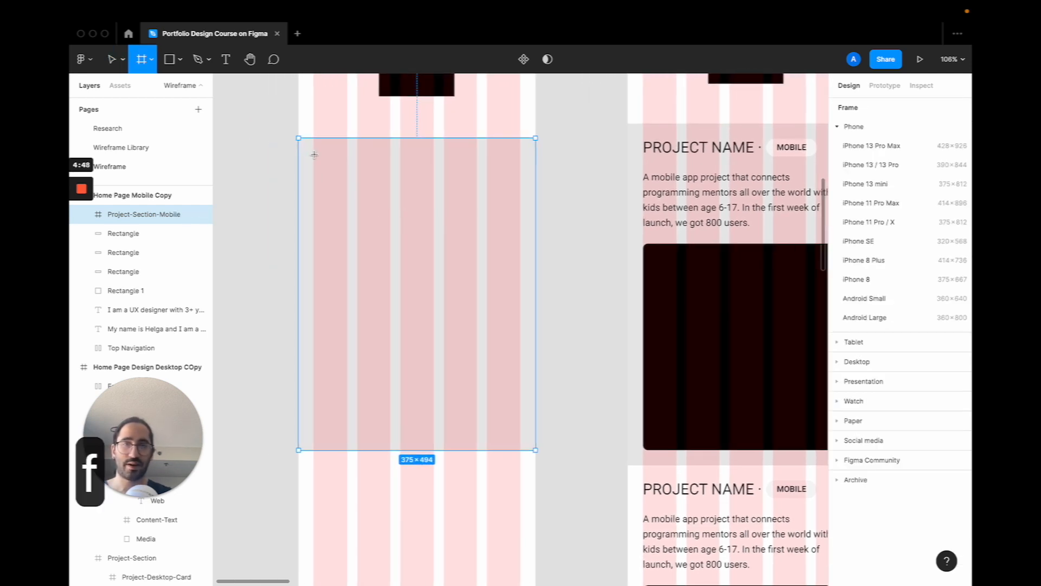
mouse_move(313, 155)
left_mouse_down()
mouse_move(336, 167)
mouse_move(524, 394)
left_mouse_up()
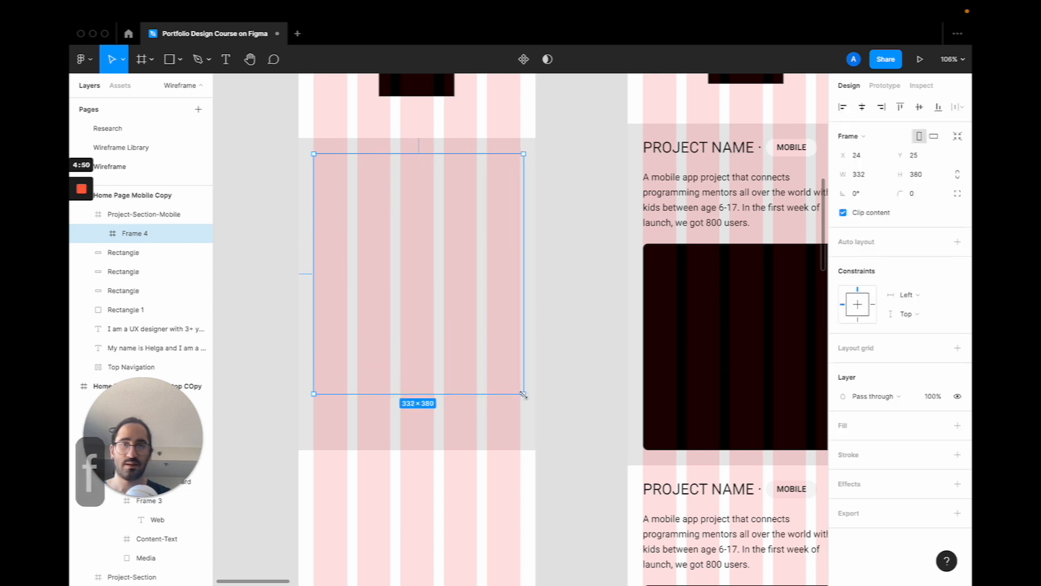
Rename the nested frame as Project and move it to X 21, Y 44 within the section
double_click(136, 234)
type("Project")
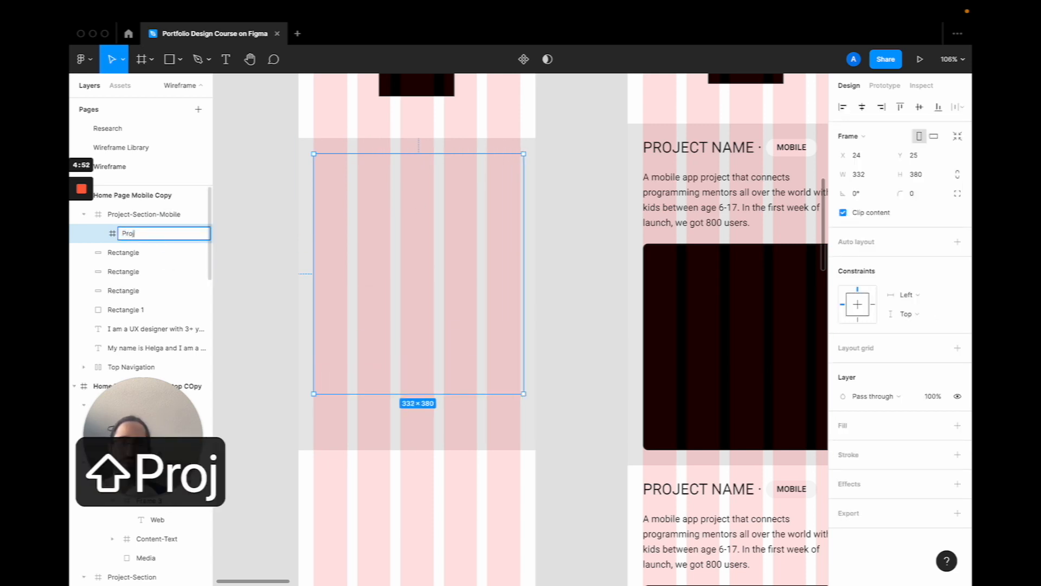
key("Return")
left_click_drag(480, 285, 475, 301)
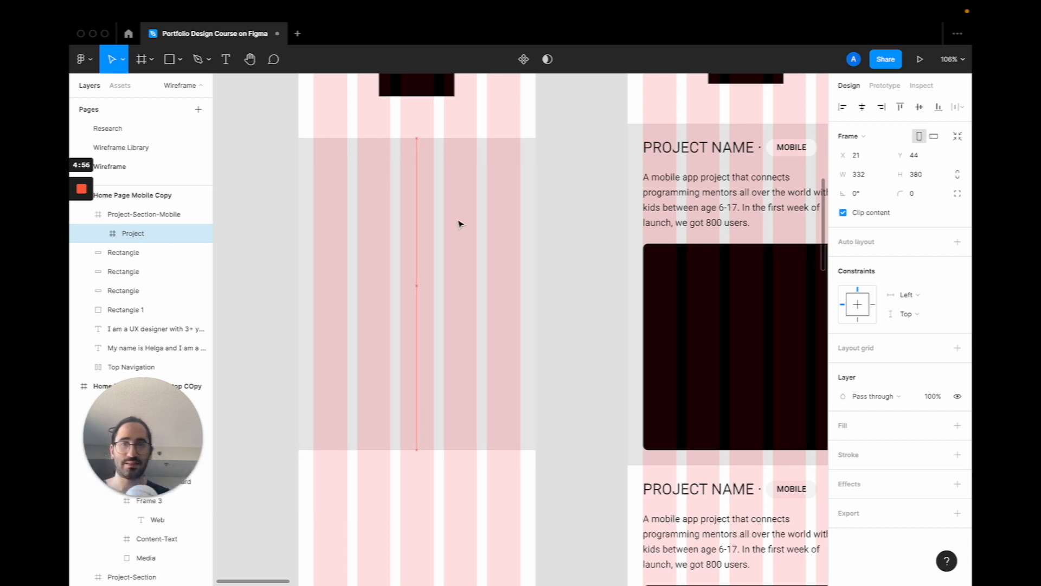
Add a text box of about 149 × 61 inside the Project frame reading "Project Name"
key("t")
left_click_drag(343, 194, 439, 235)
type("Project Name")
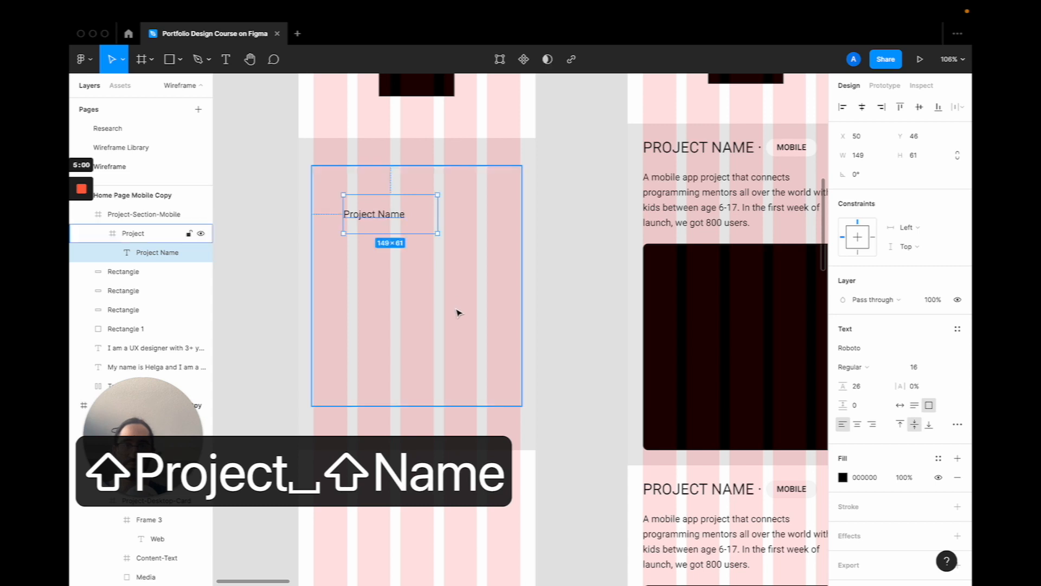
key("Escape")
Copy the text properties of the mobile intro heading and paste them onto the Project Name text
scroll(401, 219, "down", 5)
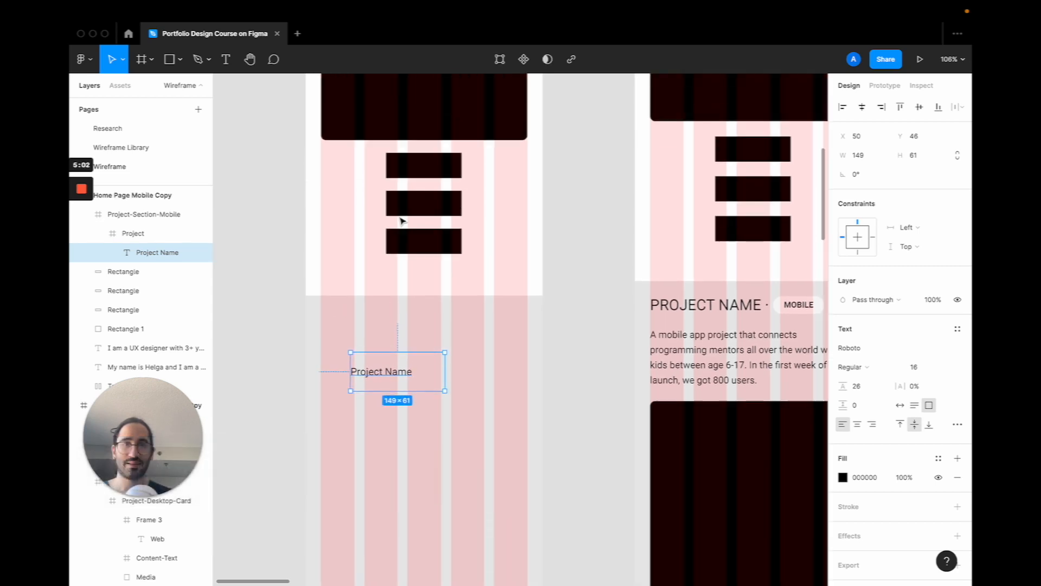
scroll(401, 219, "up", 2)
scroll(401, 219, "left", 2)
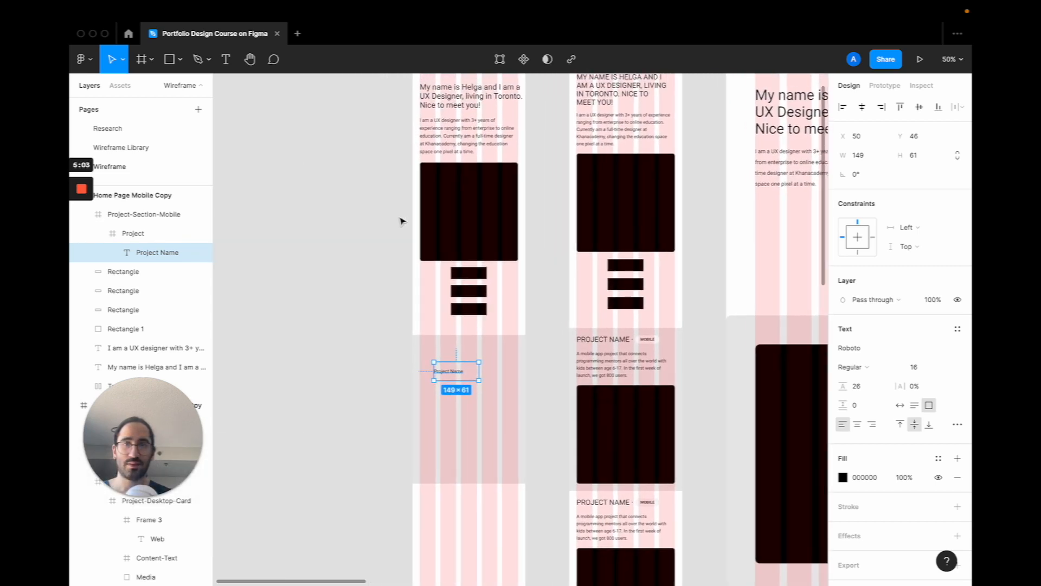
left_click(466, 108)
key("alt+super+c")
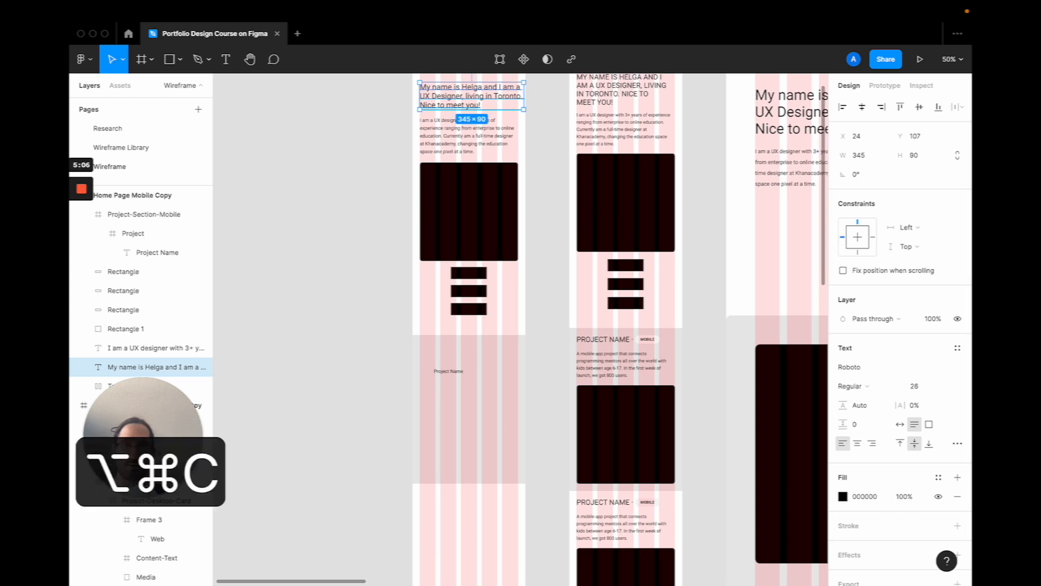
left_click(445, 375)
double_click(446, 375)
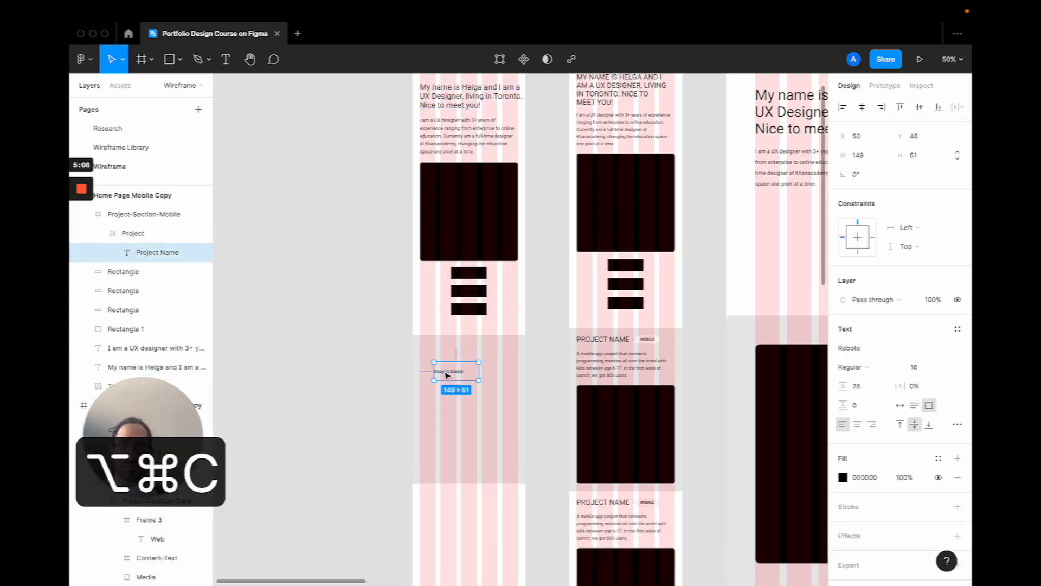
key("alt+super+v")
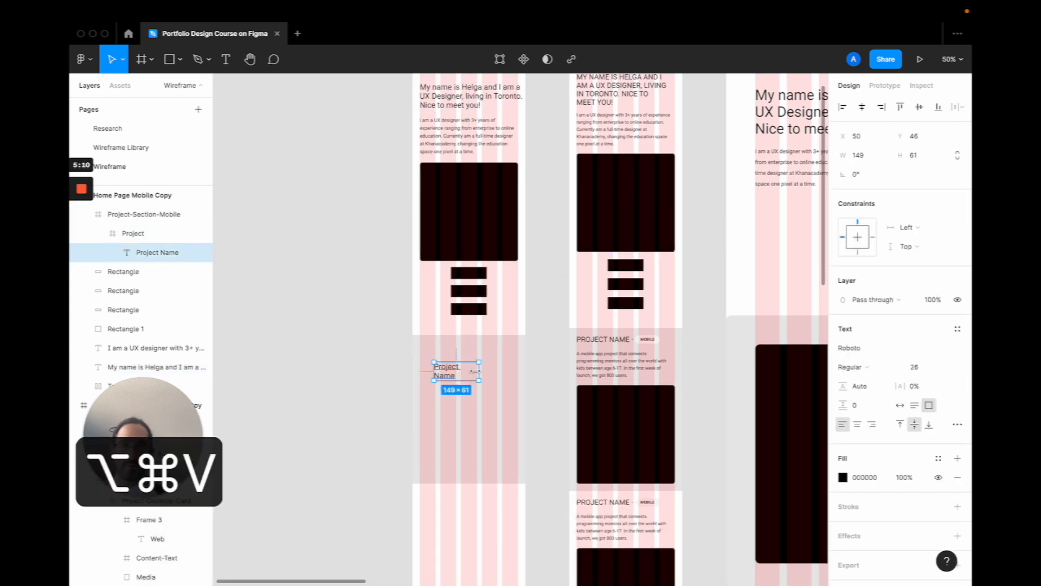
Widen the Project Name text to 241, place it at the section's upper edge and duplicate it beneath at X 8, Y 49
left_click_drag(464, 374, 450, 402)
scroll(452, 349, "up", 5)
scroll(586, 421, "down", 6)
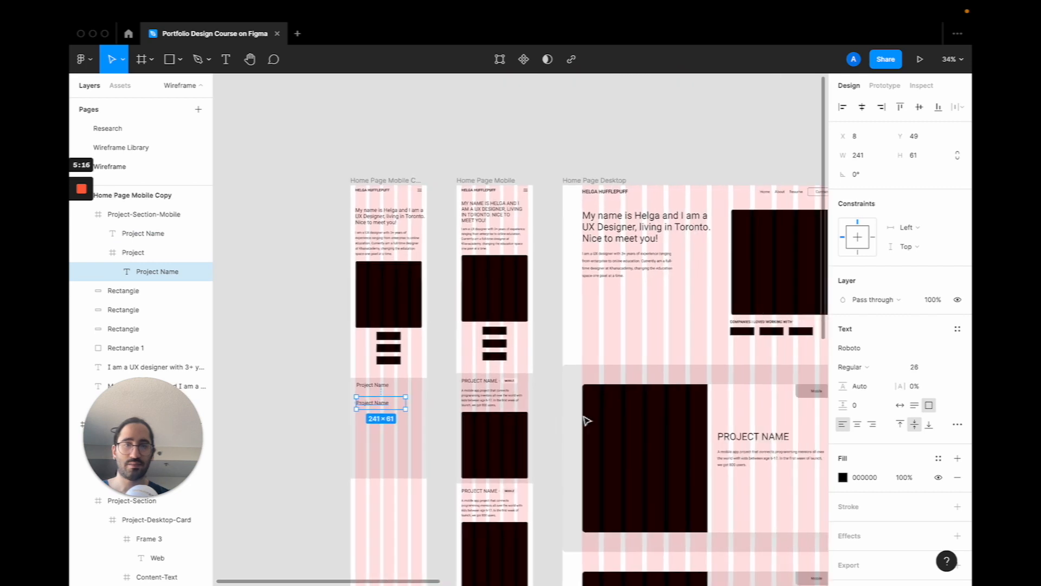
Replace the duplicated text with the project description copied from Home Page Desktop and move it to X 46, Y 105
scroll(586, 421, "right", 2)
double_click(716, 461)
double_click(715, 461)
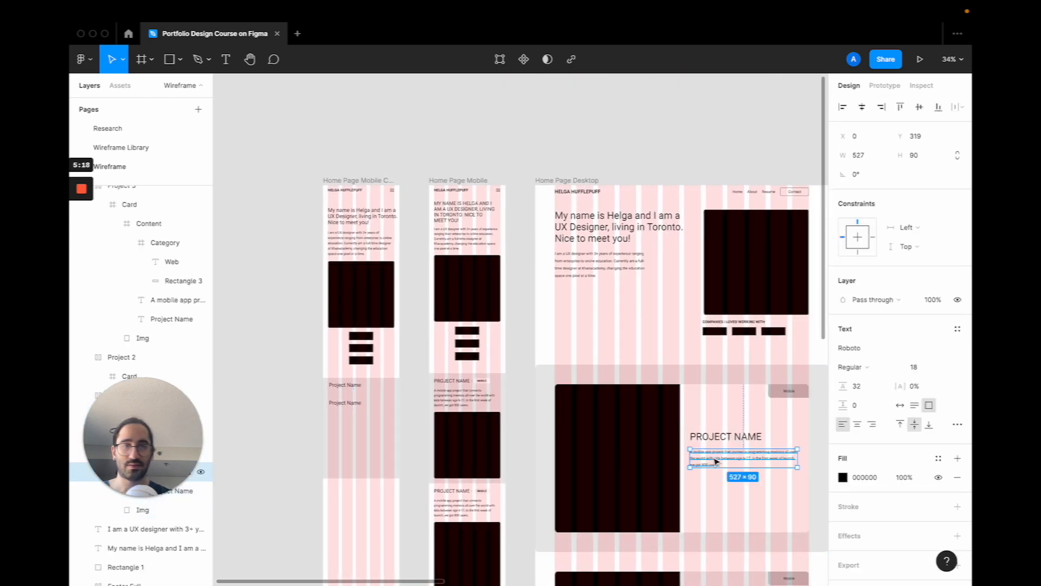
double_click(713, 457)
left_click(343, 406)
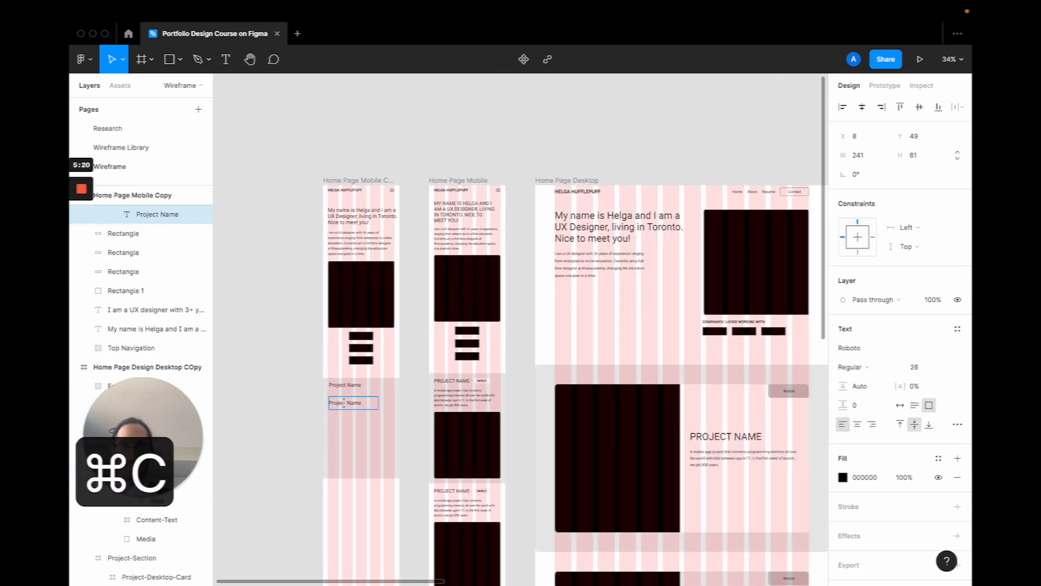
key("super+v")
left_click_drag(345, 405, 352, 417)
Copy the text properties of the mobile intro paragraph and paste them onto the project description
left_click(353, 250)
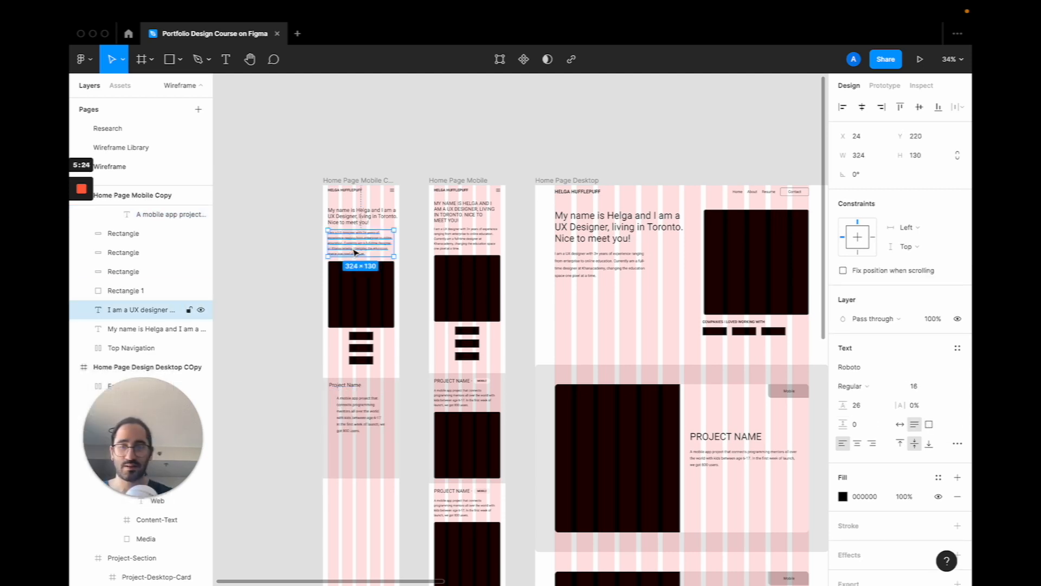
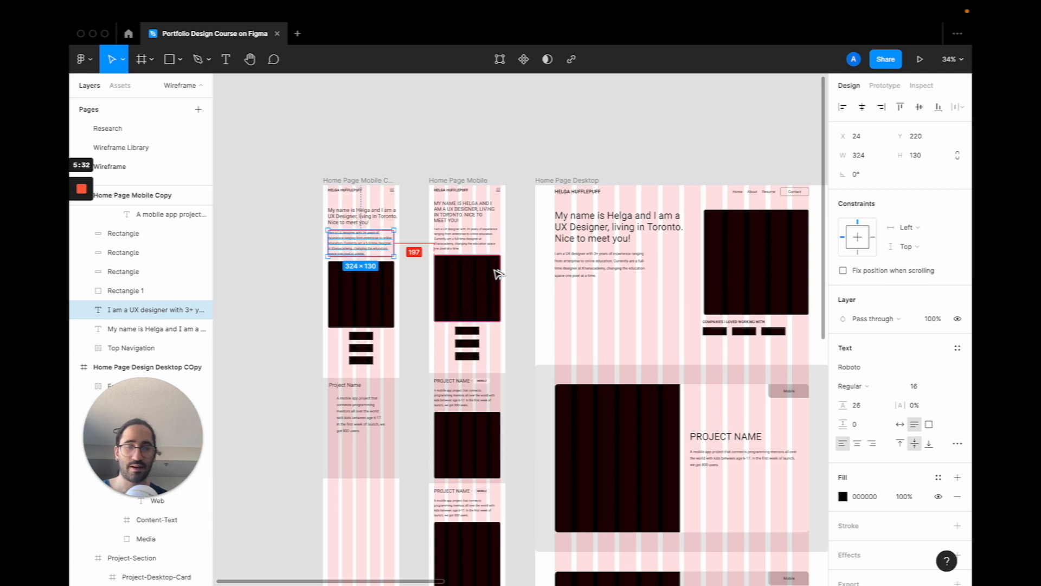
key("alt+super+c")
left_click(349, 416)
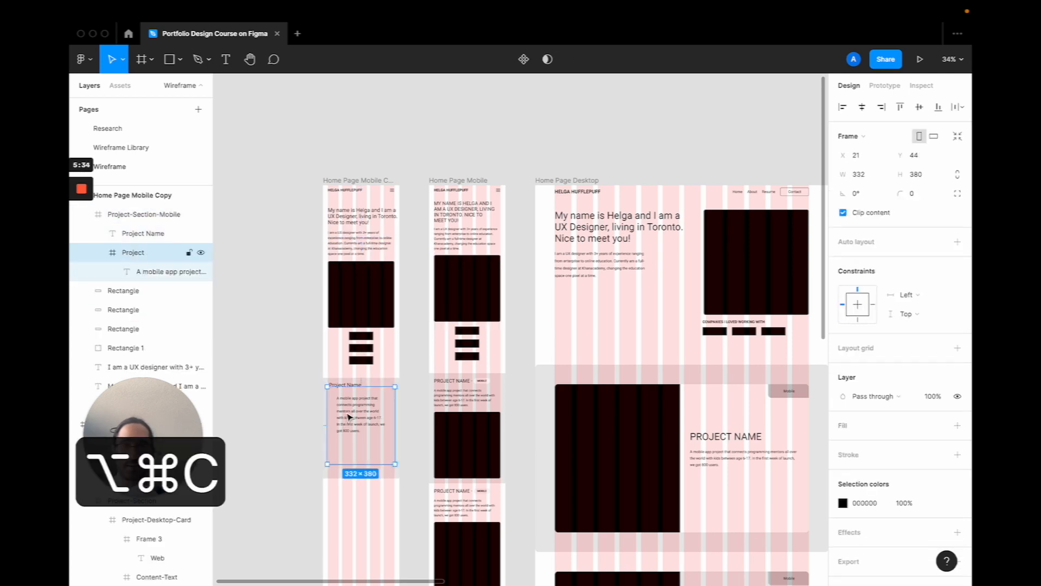
left_click(349, 416)
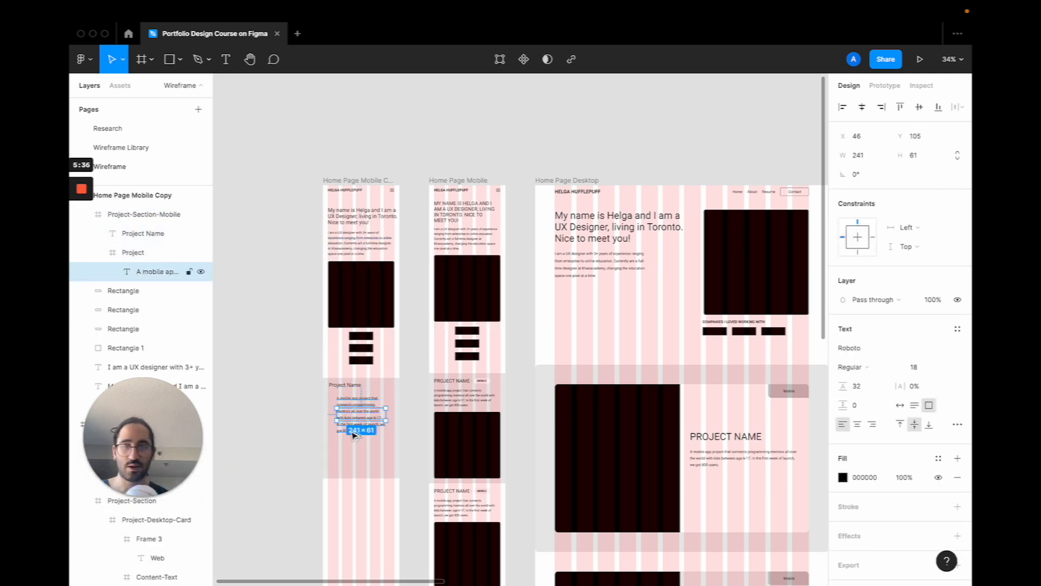
key("alt+super+v")
Move the project description beneath the Project Name heading to X 10, Y 70
scroll(353, 435, "up", 5)
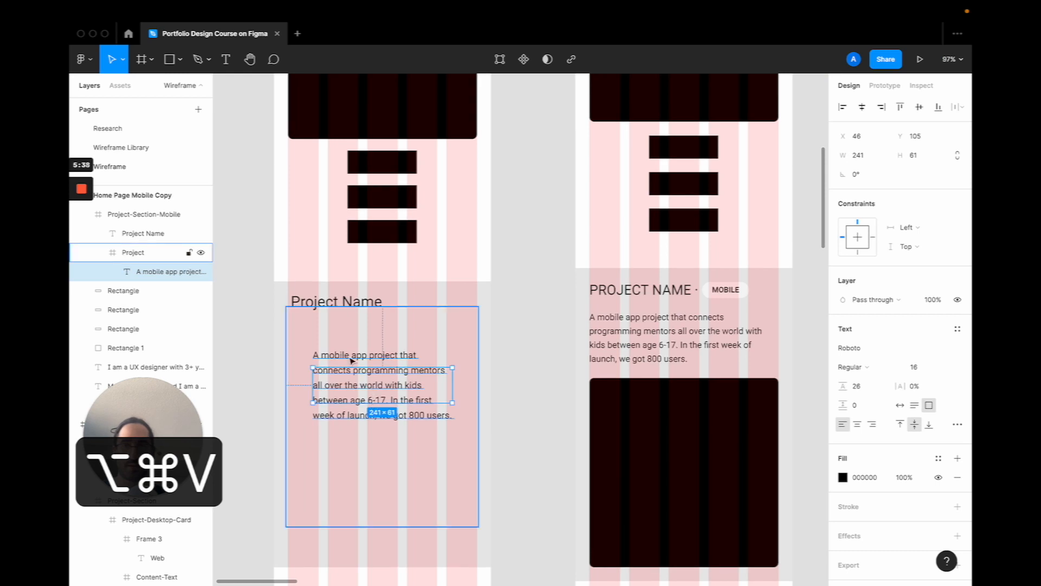
left_click(334, 322)
left_click(352, 356)
left_click(369, 386)
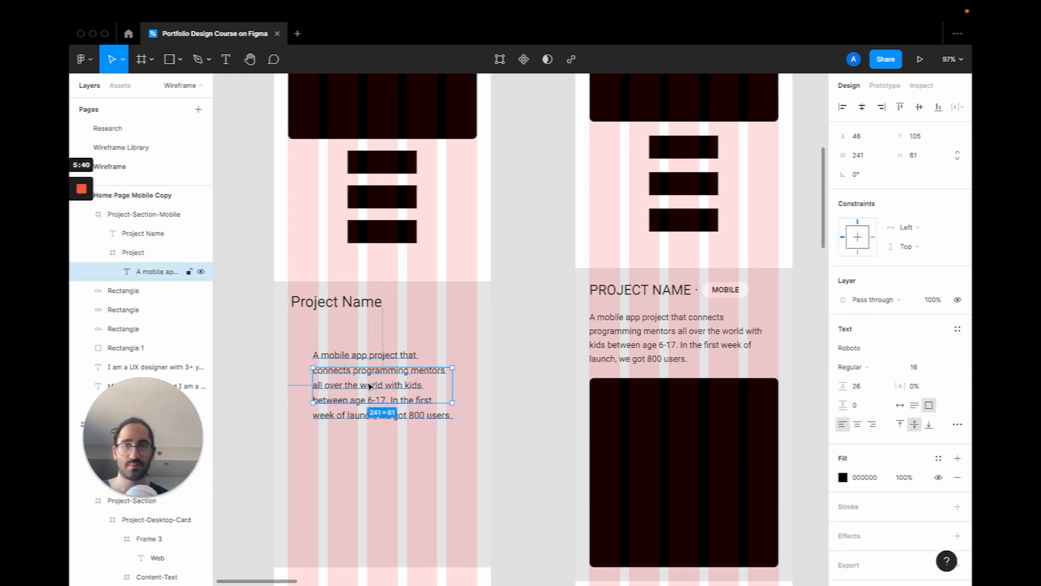
left_click_drag(369, 386, 352, 366)
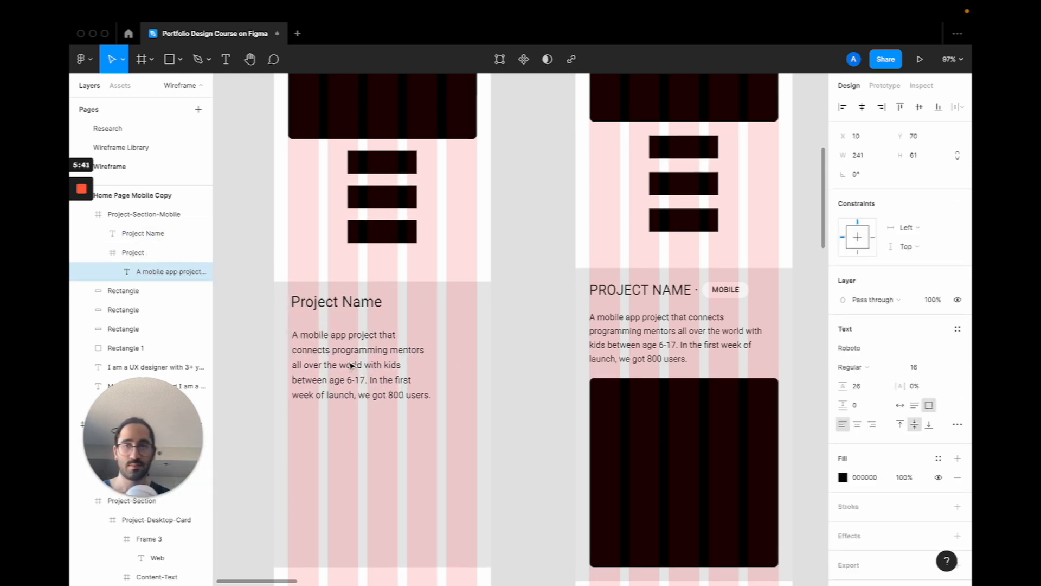
Set the project description to auto height and the Project Name heading to auto width
left_click(915, 405)
left_click(319, 307)
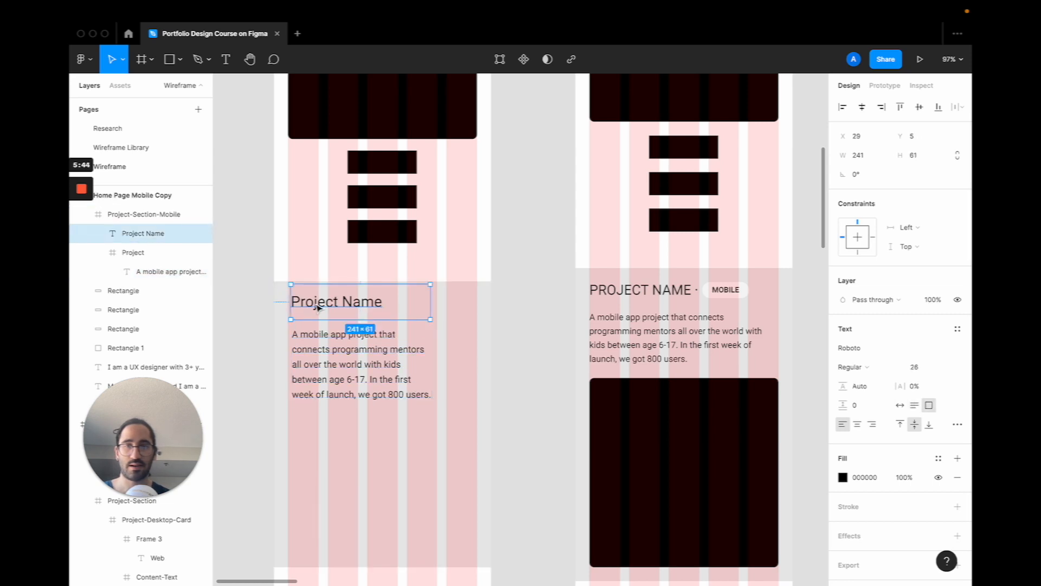
scroll(363, 307, "up", 3, "ctrl")
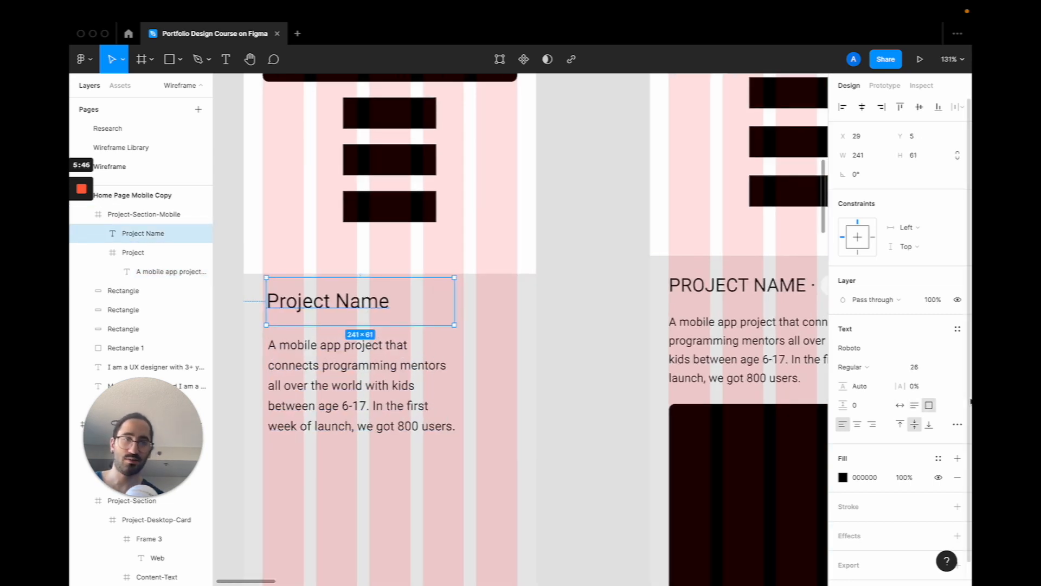
left_click(900, 405)
Draw a frame about 85 × 25 beside the Project Name heading and give it a white fill
scroll(584, 323, "right", 2)
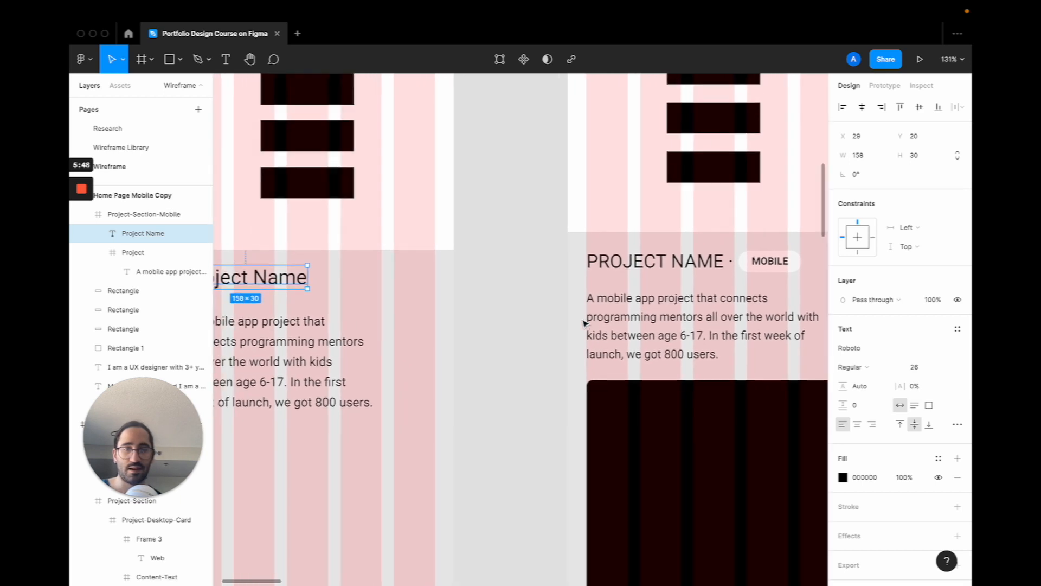
key("f")
left_click_drag(363, 262, 428, 280)
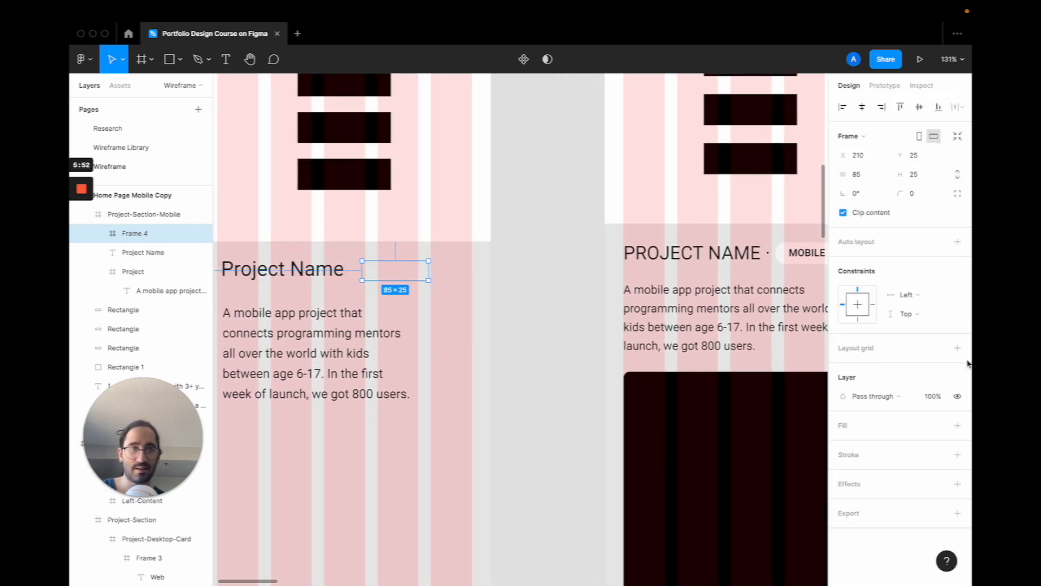
left_click(958, 426)
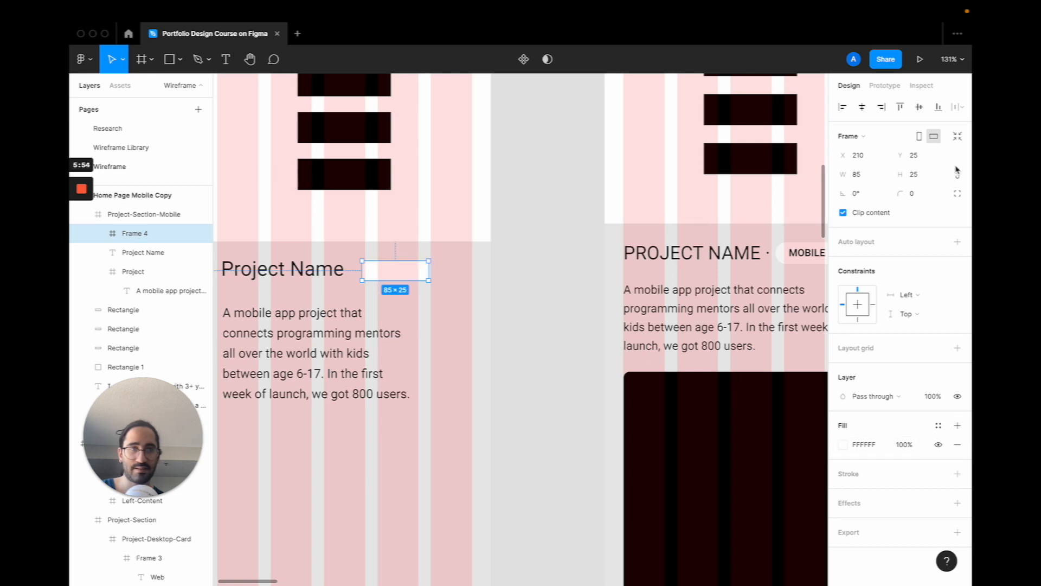
Set the new frame's height to 24 and its corner radius to 12
type("24")
key("Return")
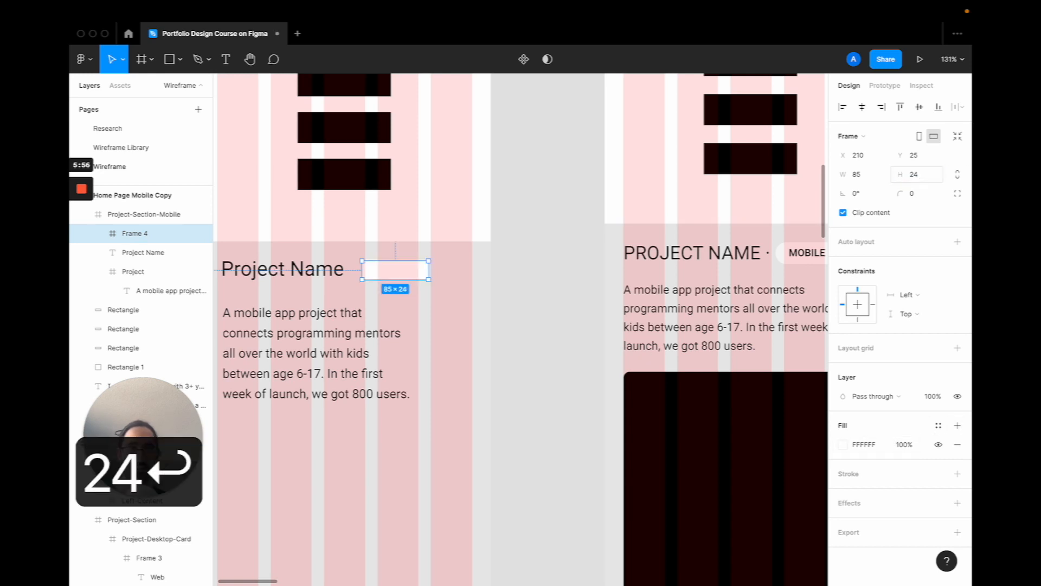
type("12")
key("Return")
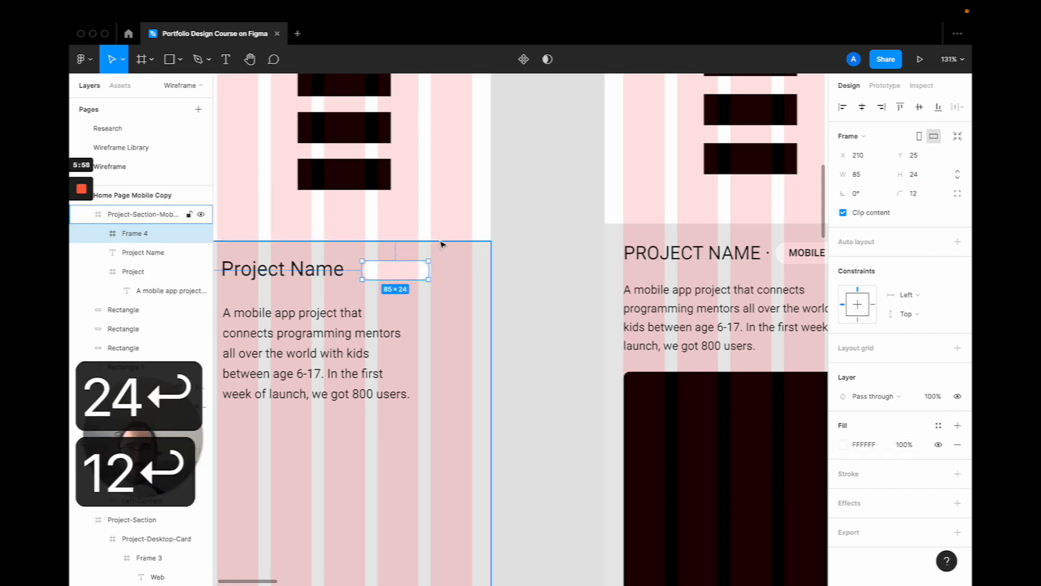
Add the text "mobile" inside the white rounded frame and set it to auto width
scroll(441, 242, "up", 5)
scroll(432, 261, "down", 2)
scroll(433, 261, "left", 3)
key("t")
left_click_drag(348, 278, 419, 298)
type("mobile")
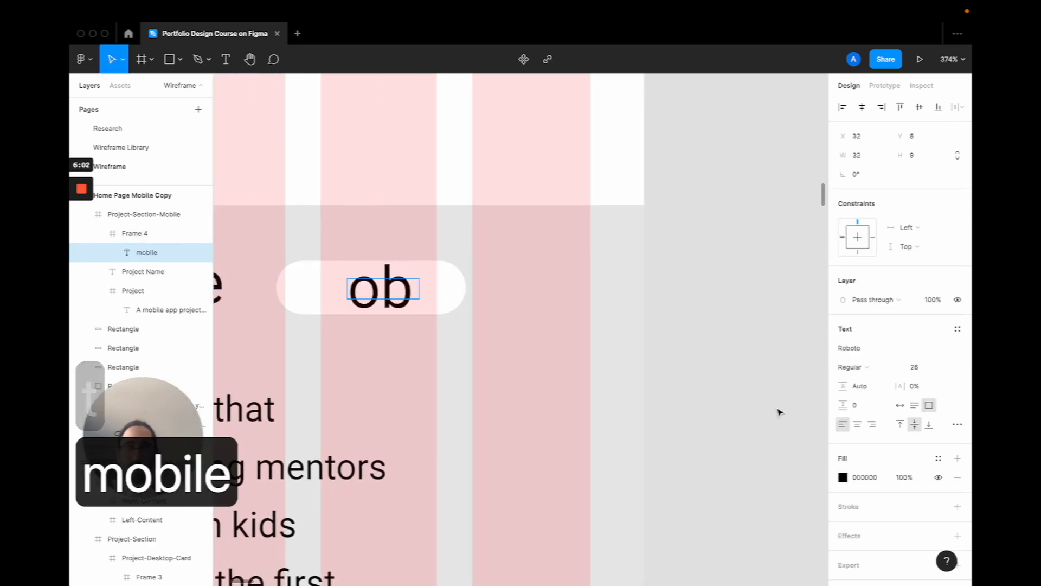
left_click(899, 405)
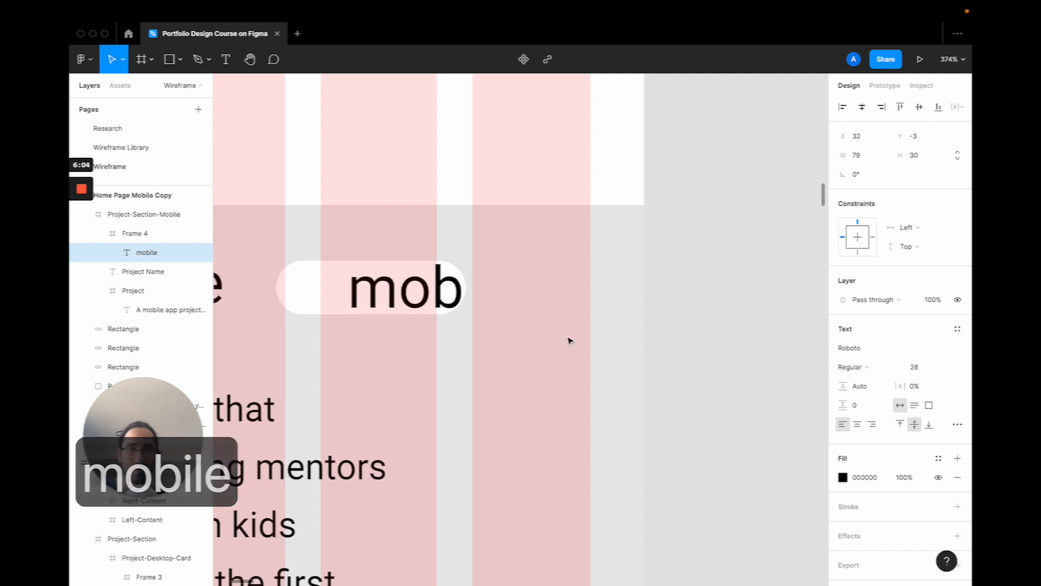
Move the mobile label to X 9 in its frame and set it to font size 15 in uppercase
left_click(957, 424)
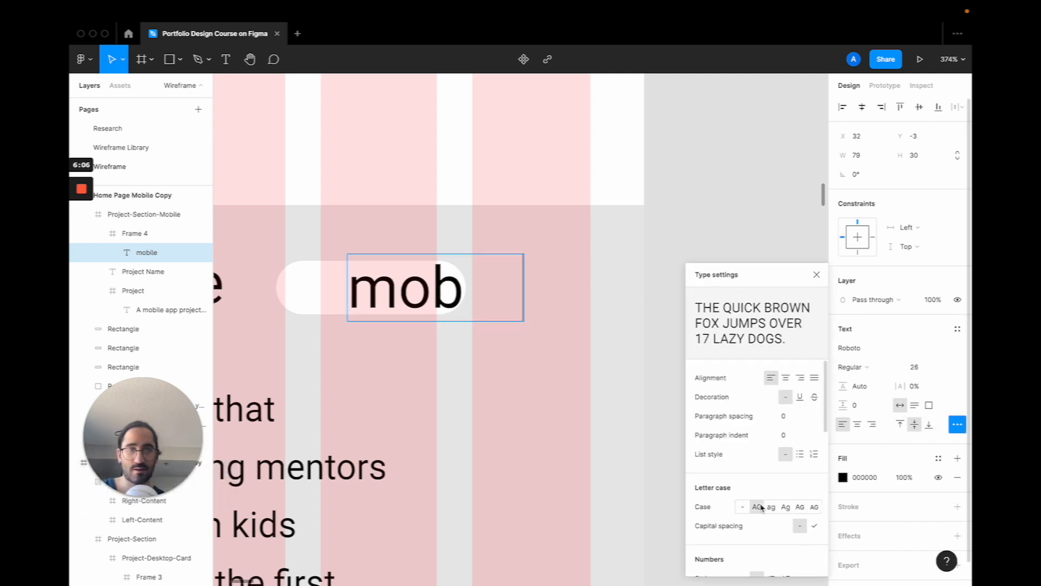
key("Escape")
left_click_drag(402, 267, 364, 279)
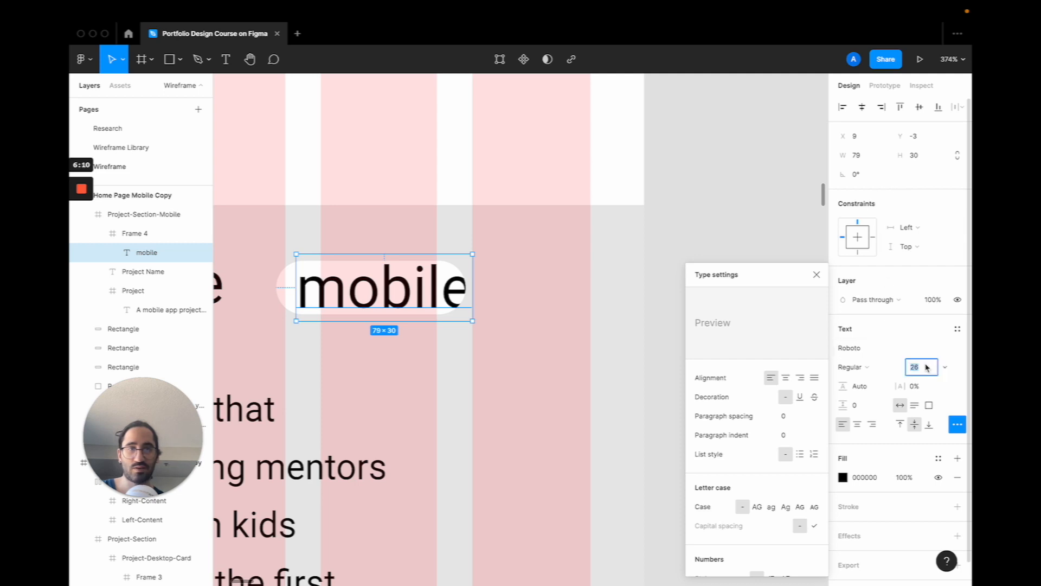
key("shift+Down")
key("shift+Down")
key("shift+Down")
key("shift+Down")
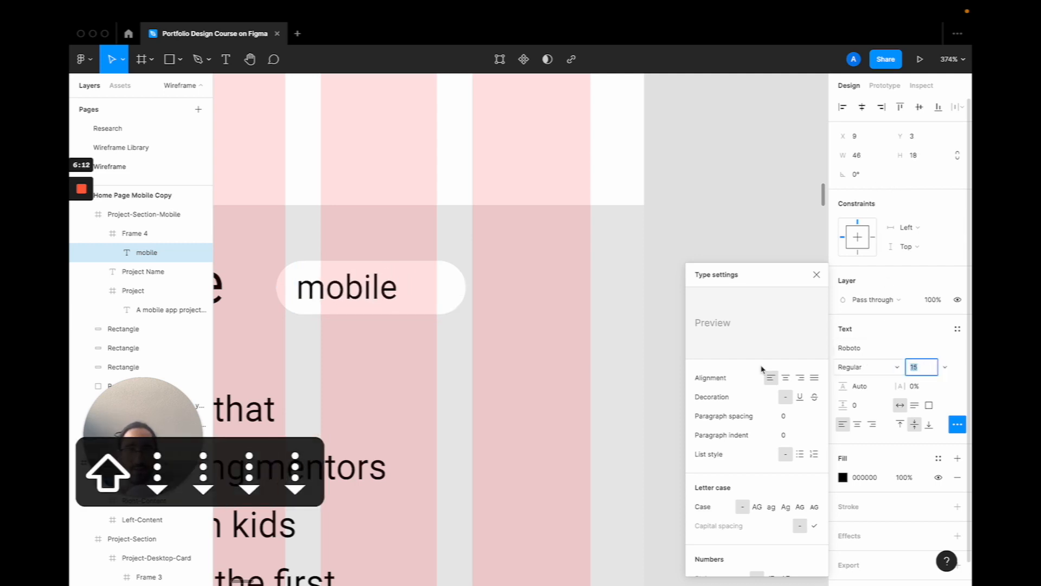
left_click(757, 507)
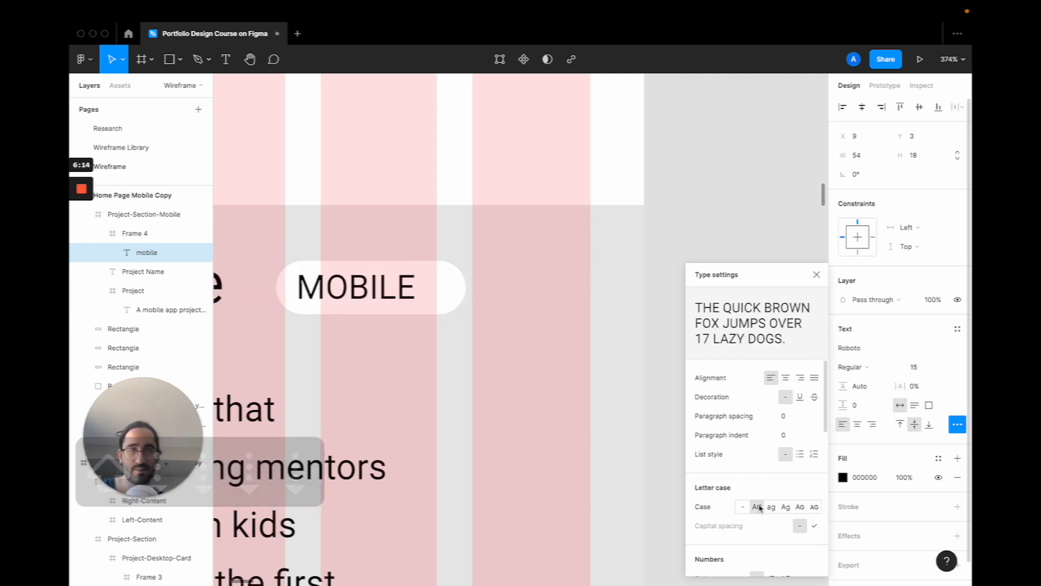
Move the MOBILE label to X 15 and set its font size to 14
left_click_drag(375, 290, 387, 290)
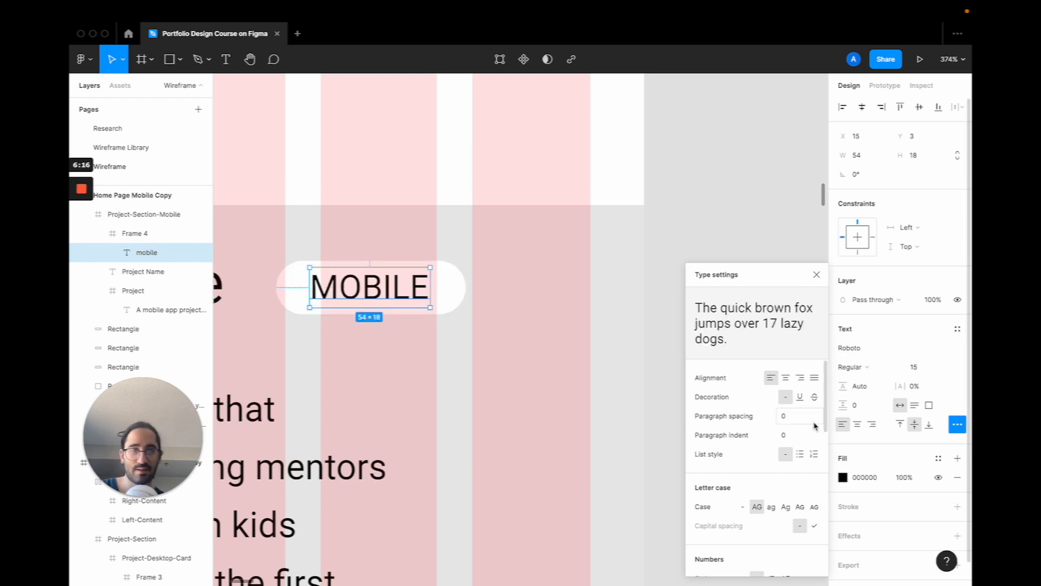
left_click(917, 367)
key("Down")
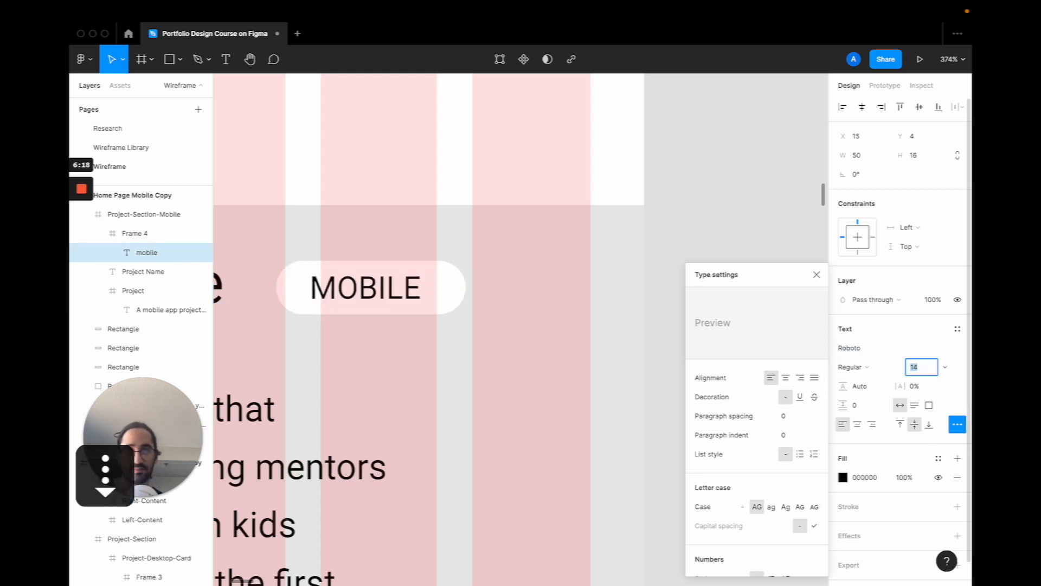
key("Escape")
Resize the white rounded frame around the MOBILE label to 88 × 26
left_click(914, 174)
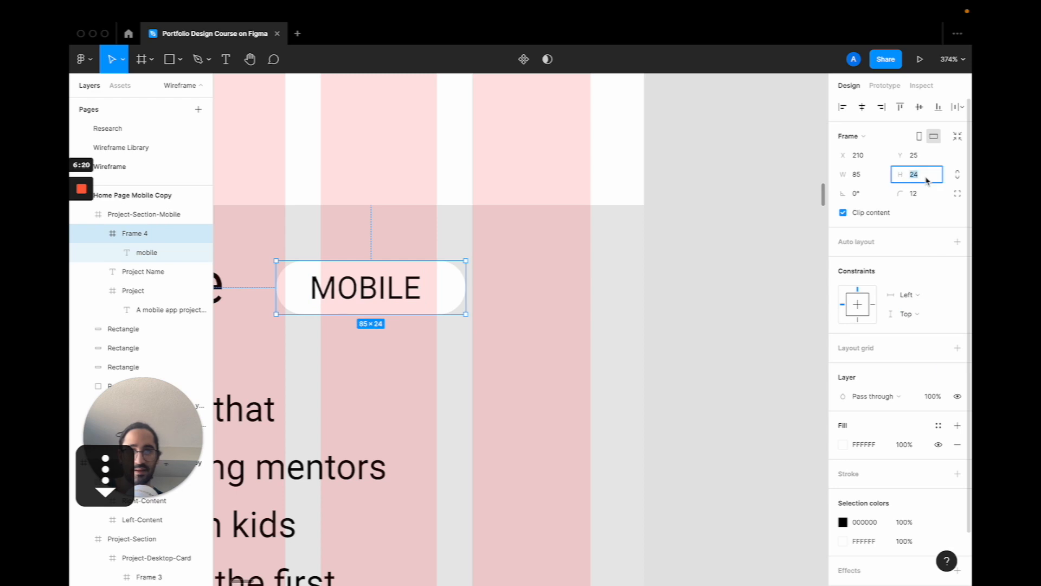
key("Up")
key("Up")
left_click(874, 176)
key("Up")
key("Up")
key("Up")
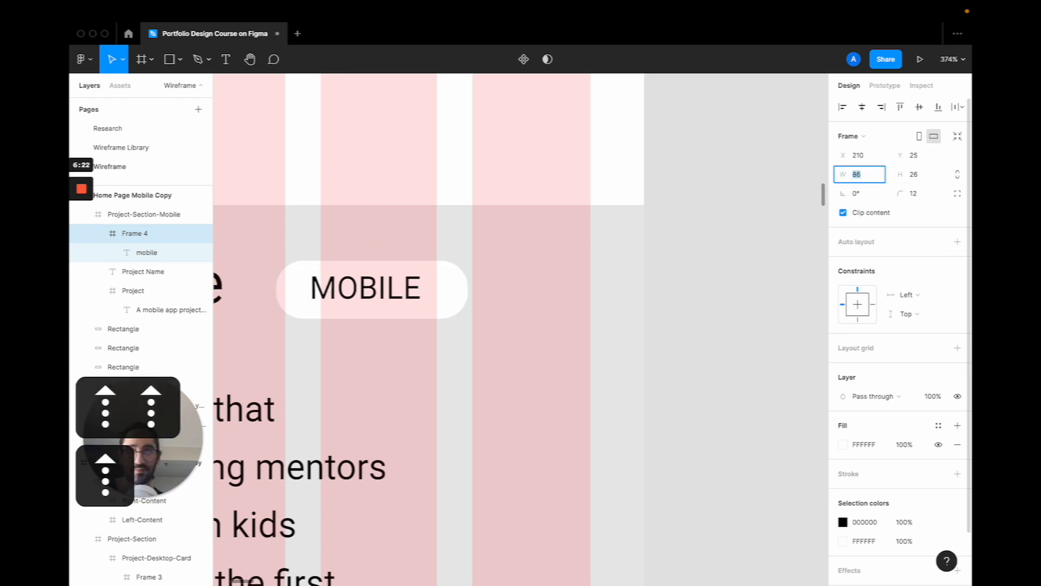
key("Return")
Move the MOBILE label to about X 19, Y 5 and set its frame's corner radius to 13
double_click(366, 296)
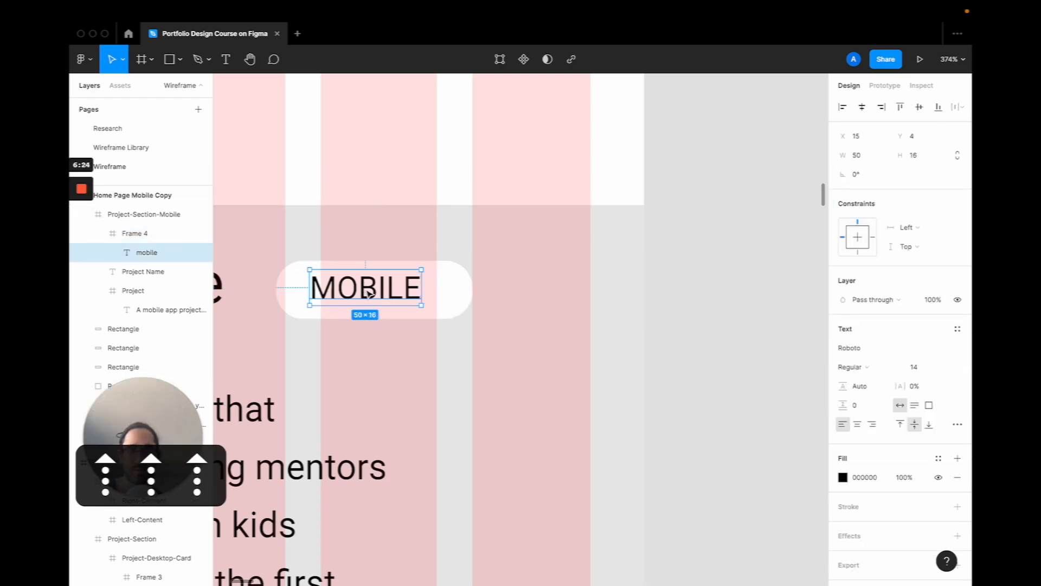
left_click_drag(367, 295, 376, 298)
left_click(467, 294)
left_click(914, 193)
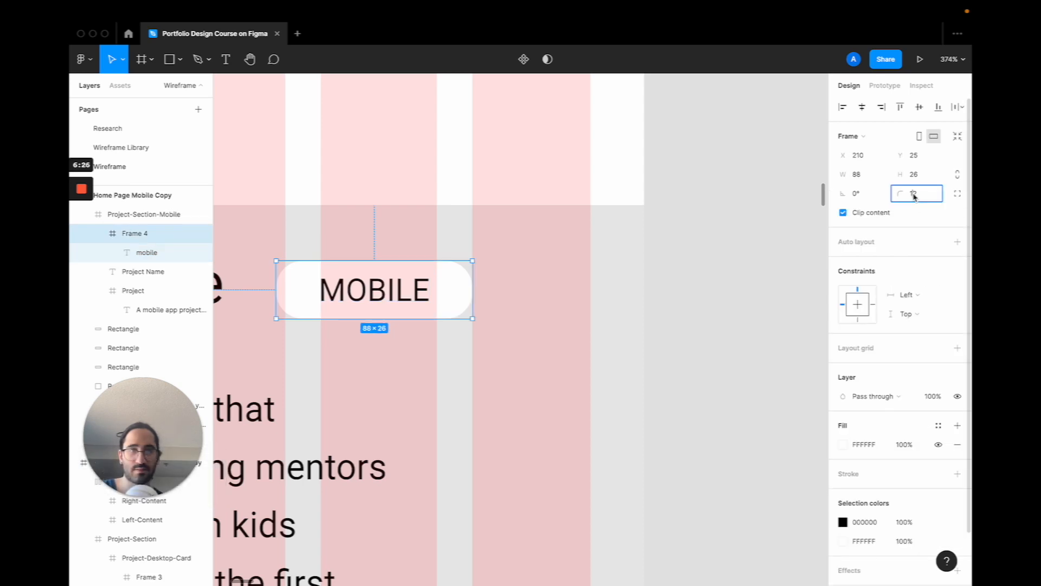
type("13")
key("Return")
Try to add a dot character at the end of the Project Name heading
scroll(516, 332, "down", 10)
scroll(515, 332, "left", 2)
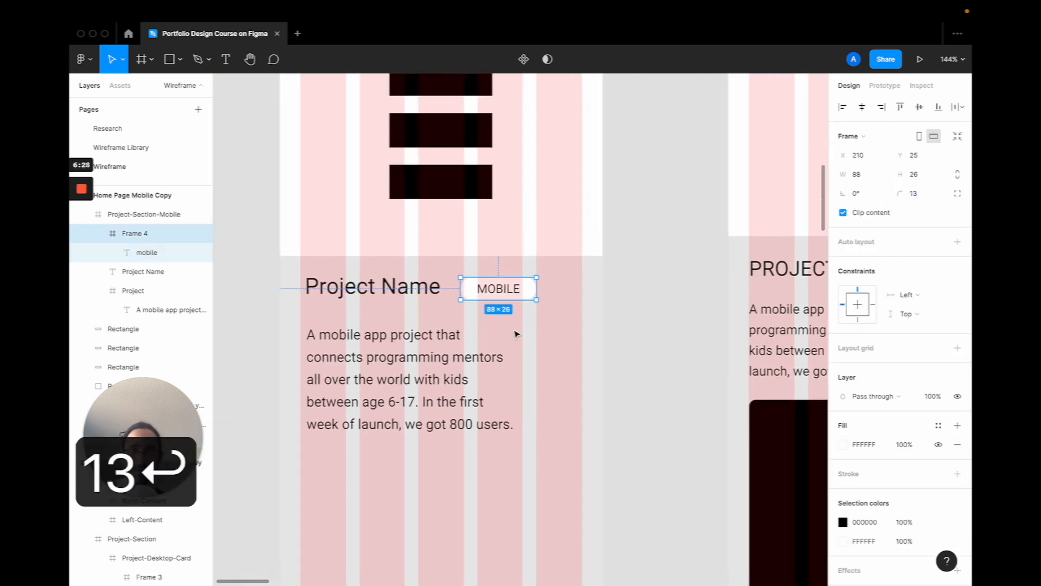
left_click(380, 286)
double_click(438, 285)
left_click(437, 286)
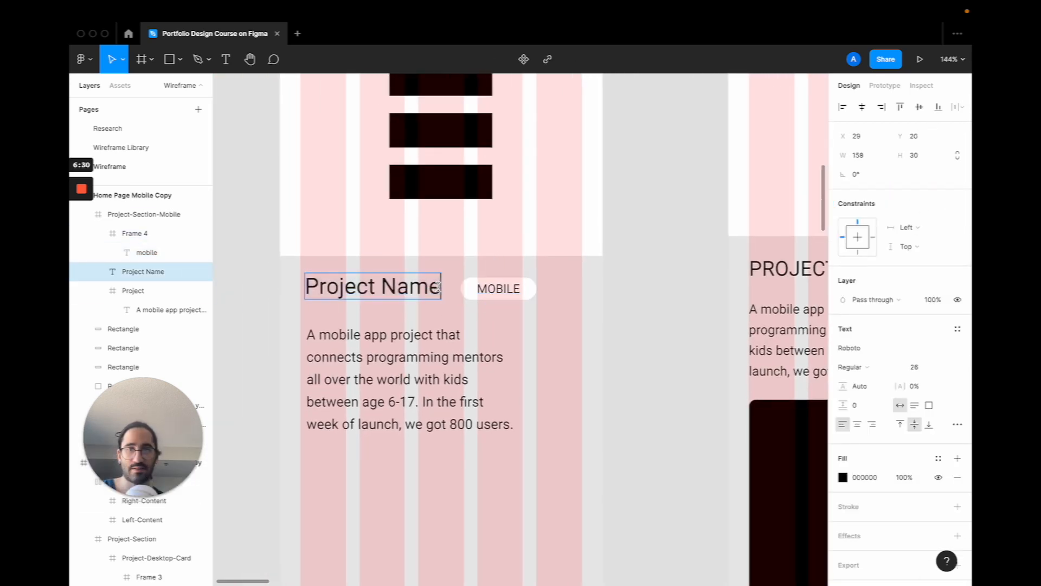
scroll(493, 323, "right", 3)
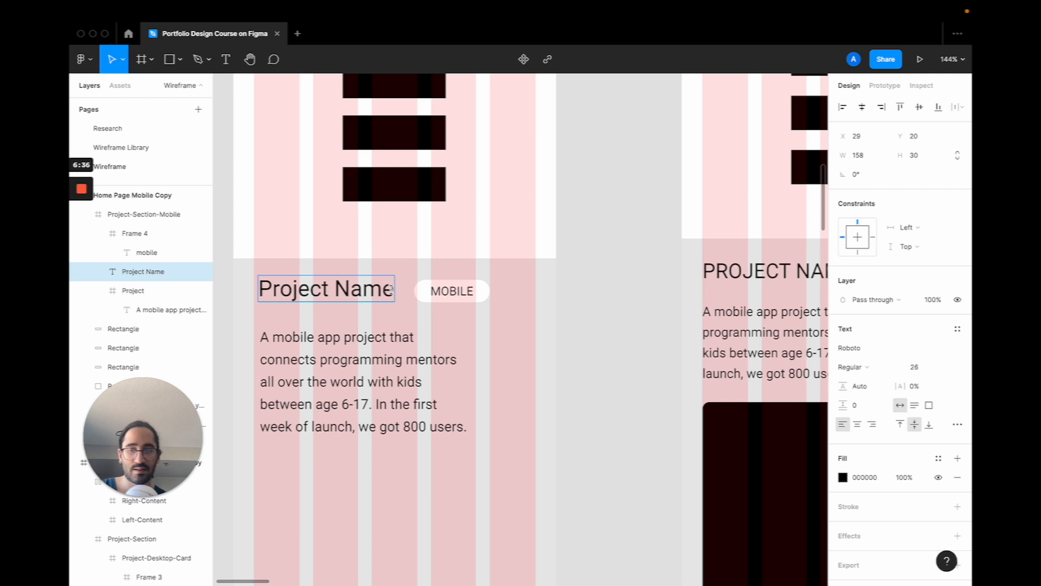
key("alt+super+9")
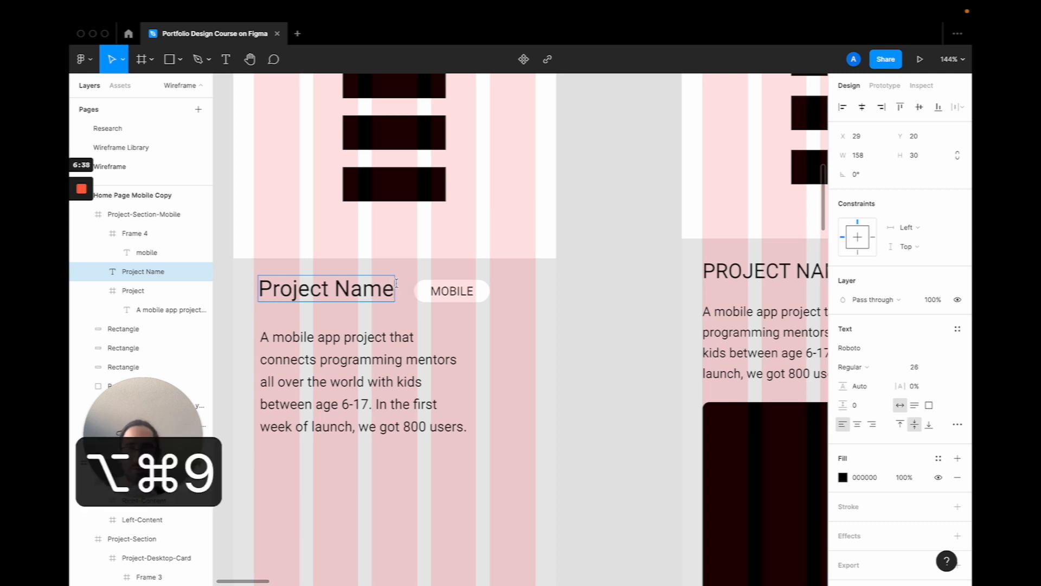
key("shift+super+9")
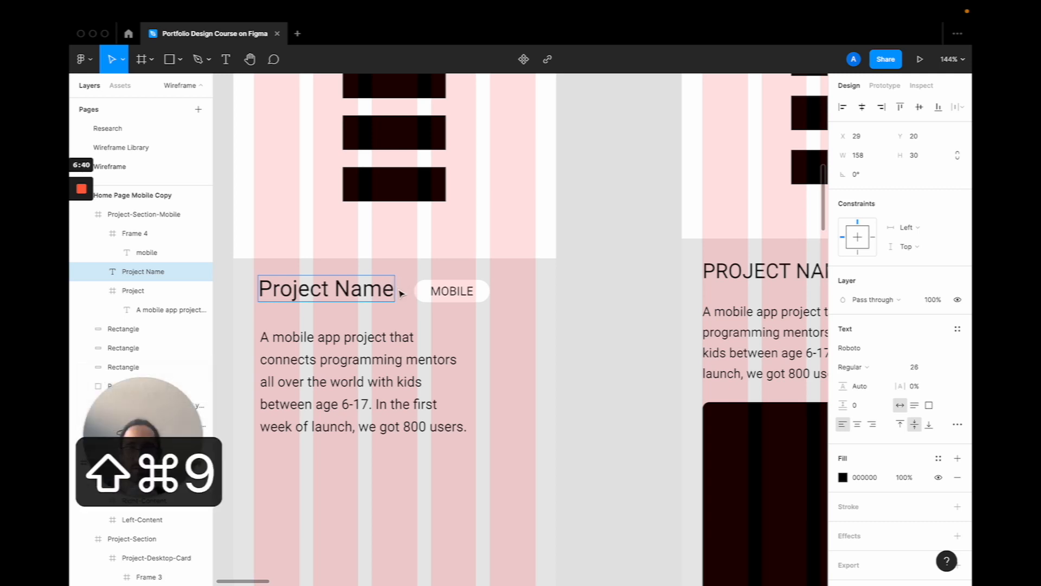
key("ctrl+alt+9")
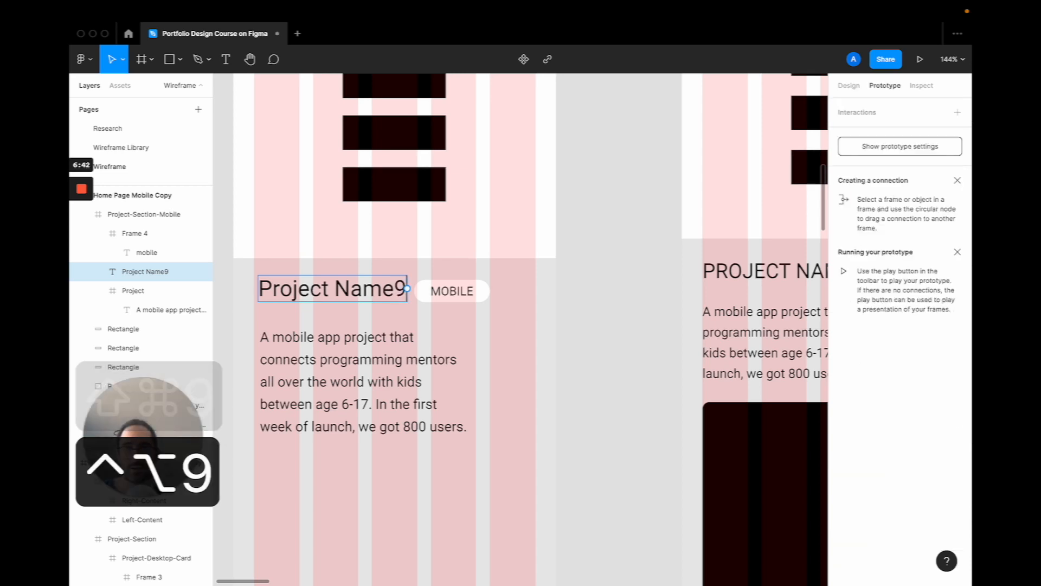
key("BackSpace")
key("alt+super+9")
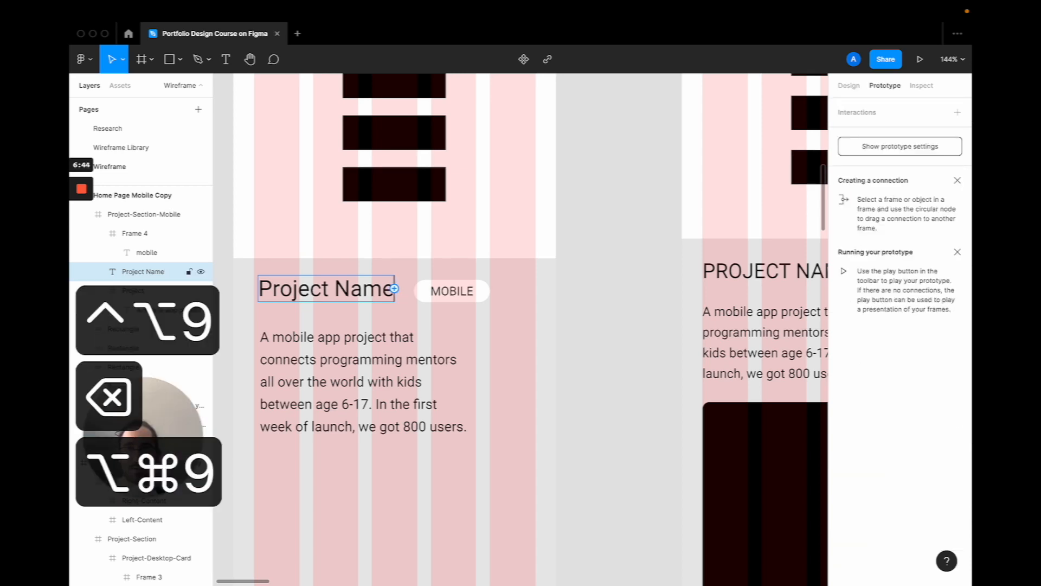
Copy the dot following PROJECT NAME in Home Page Mobile and paste it at the end of the Project Name heading
scroll(379, 287, "up", 10)
scroll(473, 311, "down", 6)
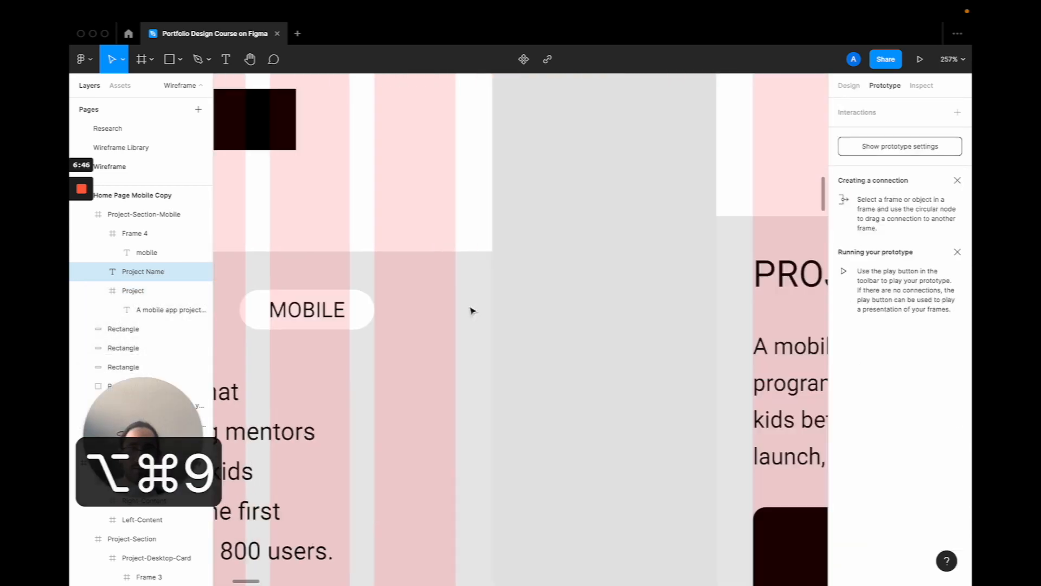
scroll(473, 311, "right", 8)
double_click(606, 264)
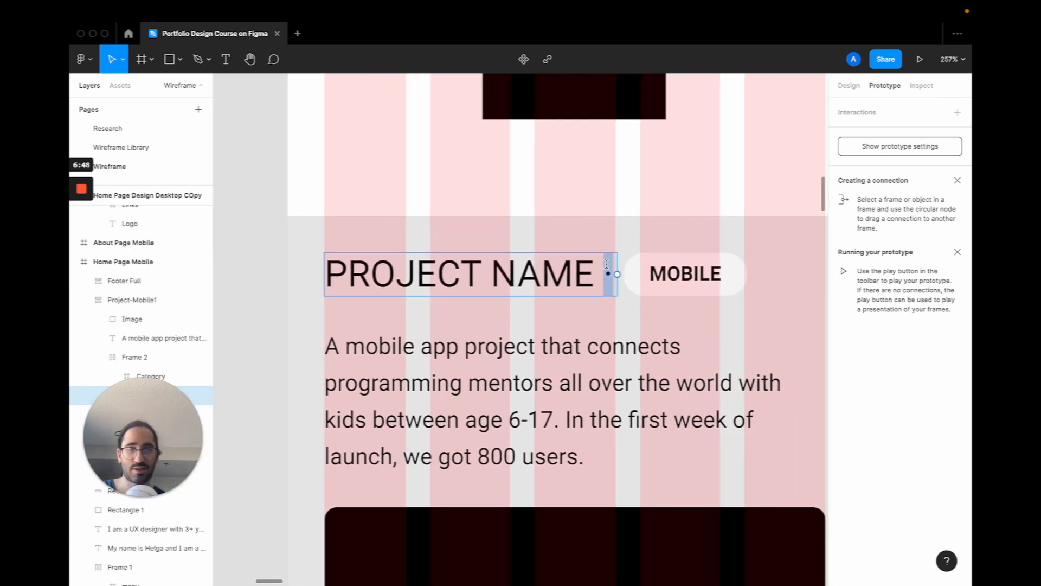
key("super+c")
scroll(608, 268, "right", 10)
left_click(715, 305)
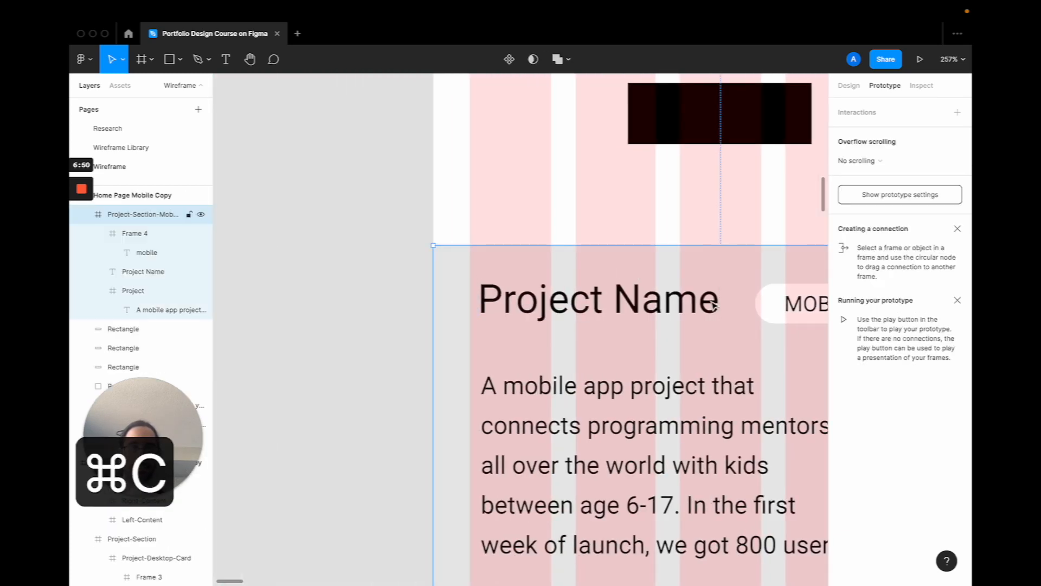
left_click(715, 305)
double_click(708, 301)
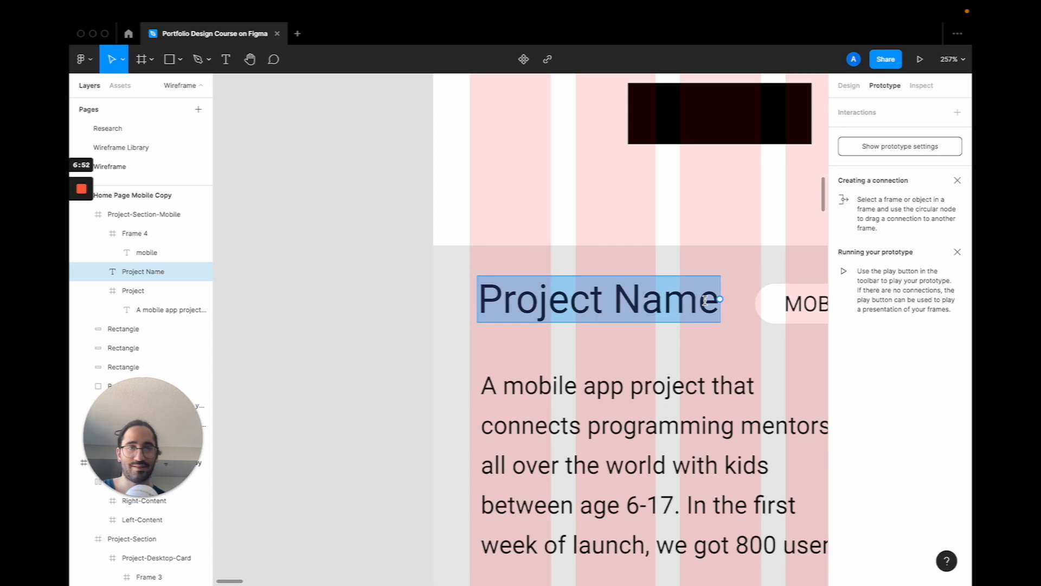
key("Right")
key("super+v")
key("Escape")
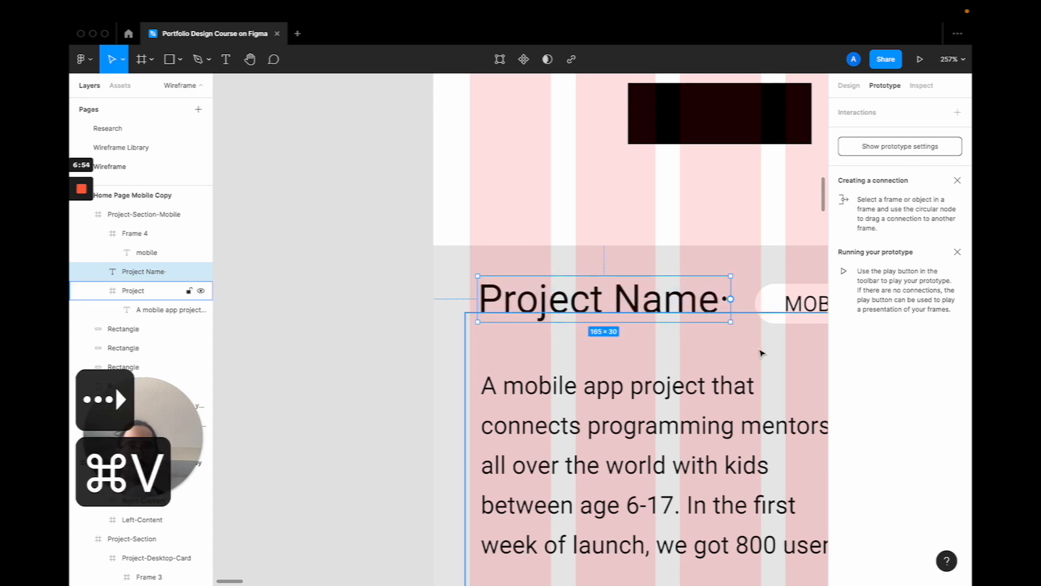
Rename the white rounded frame holding the MOBILE label as Cateogry
scroll(705, 325, "right", 5)
left_click(702, 307)
left_click(650, 293)
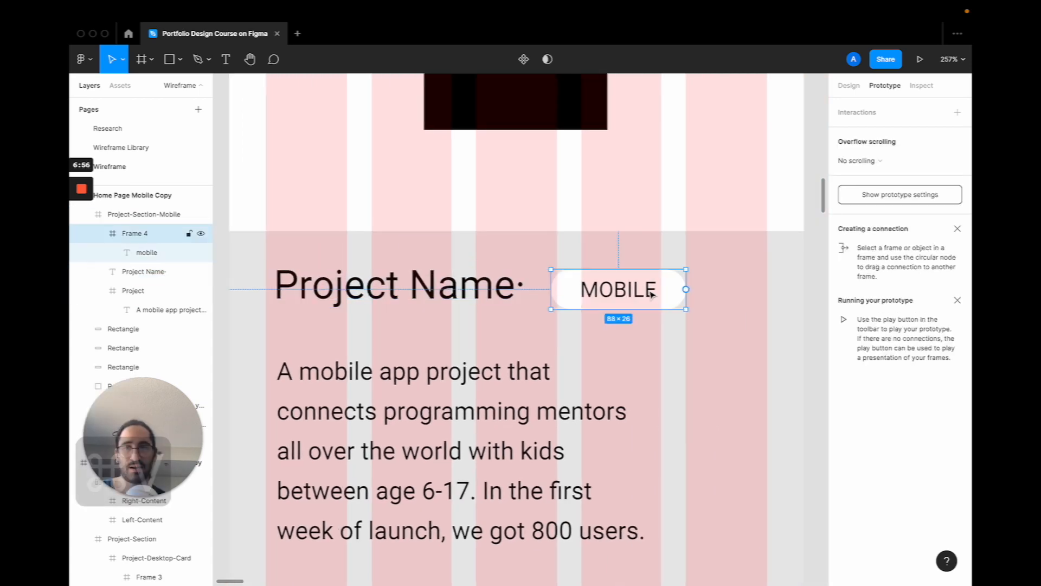
double_click(131, 234)
type("Cat")
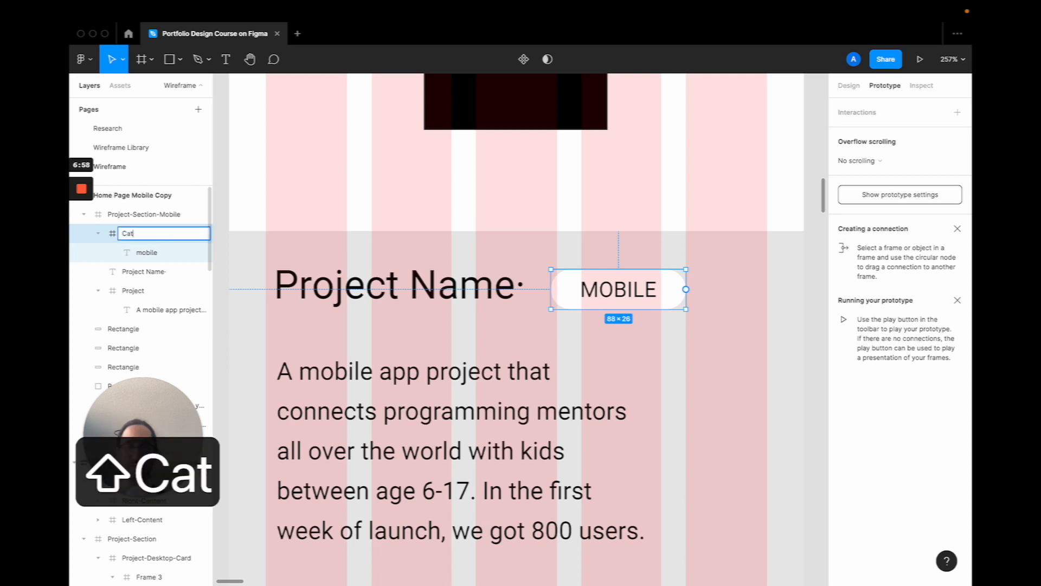
type("eogry")
key("Return")
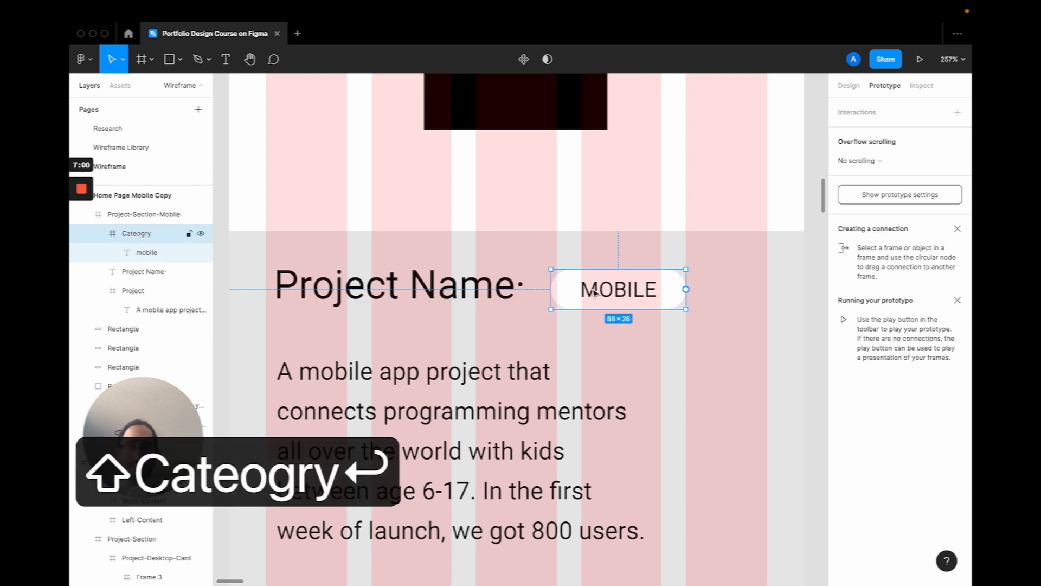
Nudge the white MOBILE tag a few pixels closer to the Project Name heading
left_click(594, 291)
left_click(849, 88)
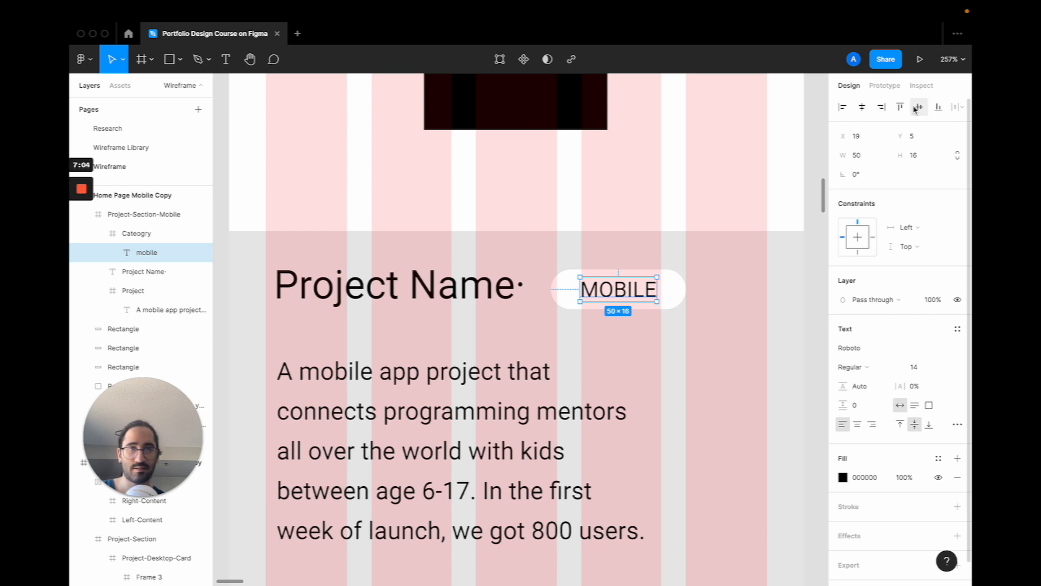
left_click(670, 322)
left_click(635, 302)
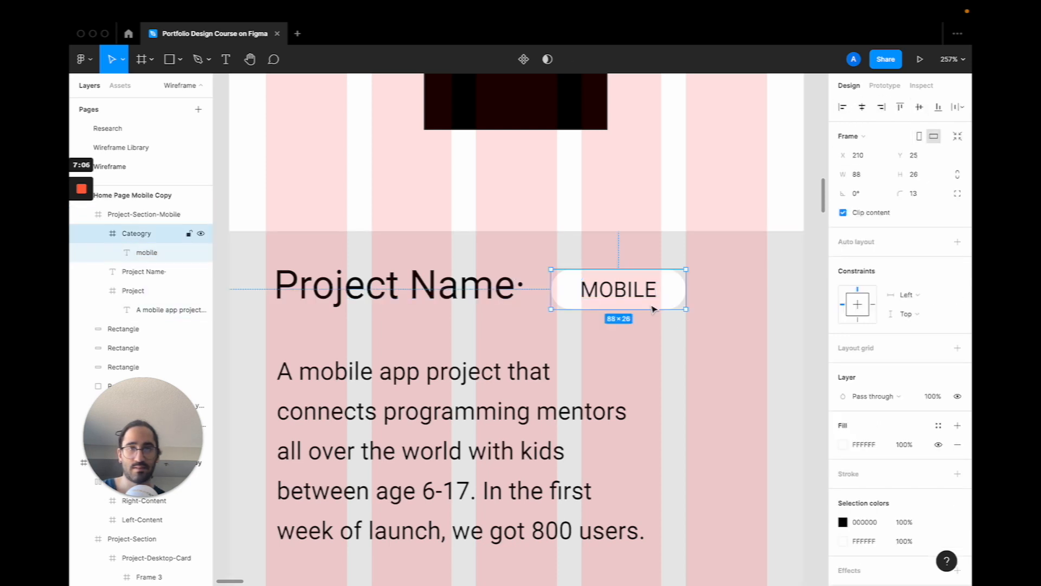
left_click(403, 290, "shift")
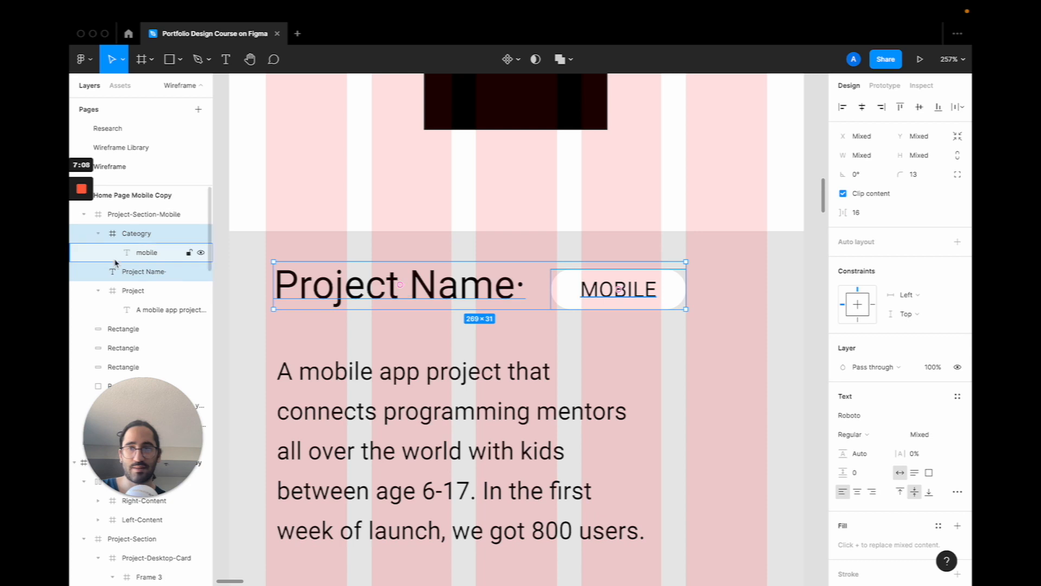
left_click(103, 234)
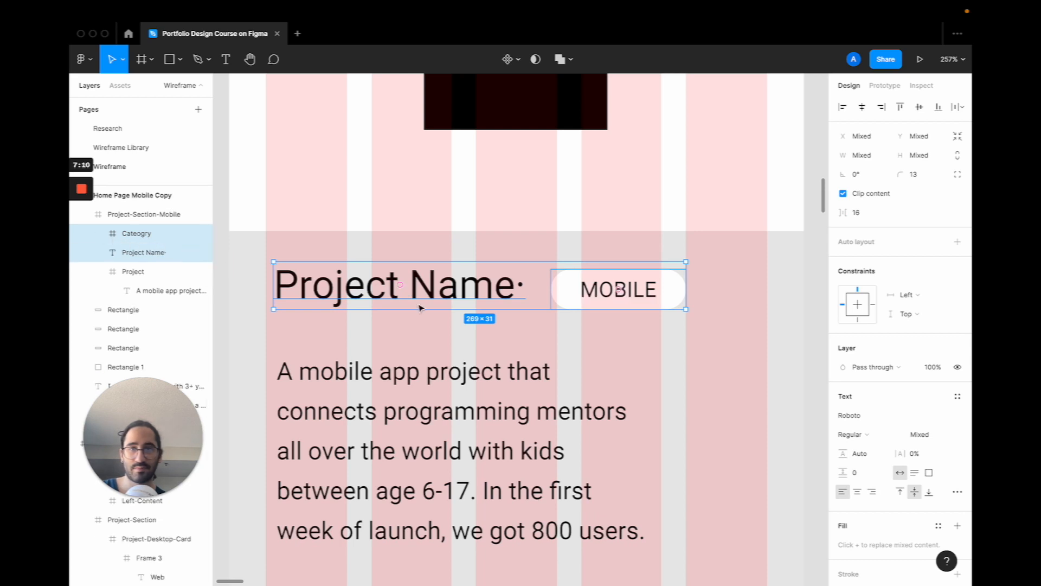
scroll(419, 308, "down", 5)
left_click(597, 304)
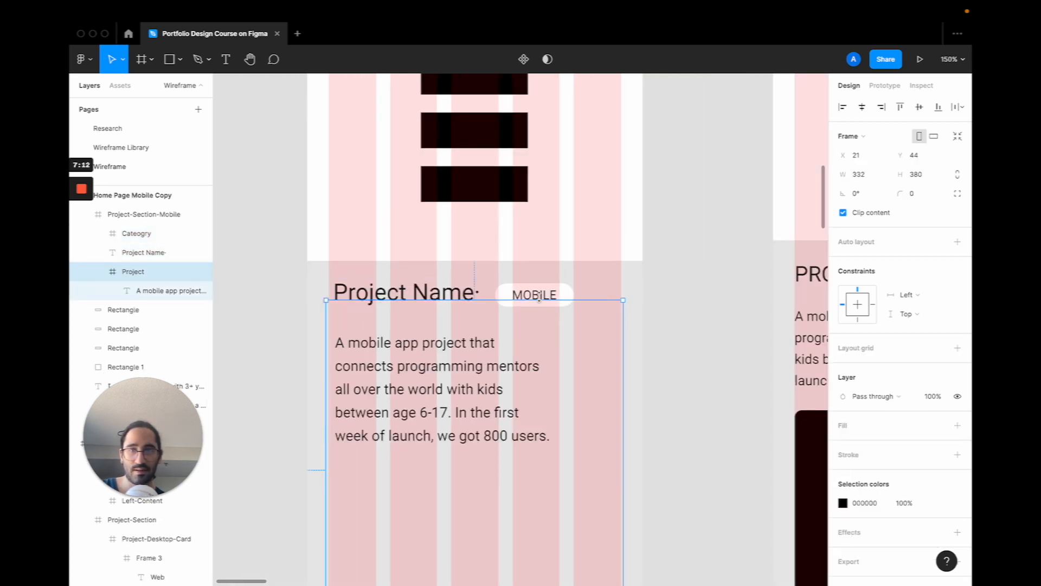
left_click(536, 295)
left_click_drag(528, 291, 526, 291)
Lower the top edge of the Project frame to Y 84, making the frame 340 high
left_click(448, 383)
scroll(448, 379, "down", 5)
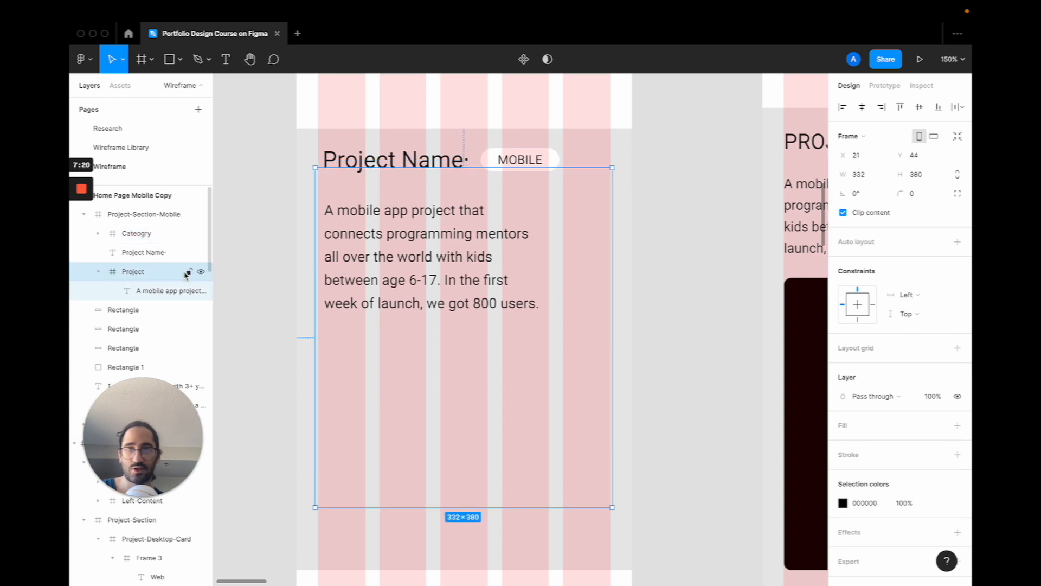
left_click_drag(393, 169, 393, 203)
Nest the Project Name and Cateogry layers inside the Project frame, above the description text
left_click(394, 163)
left_click_drag(144, 252, 144, 272)
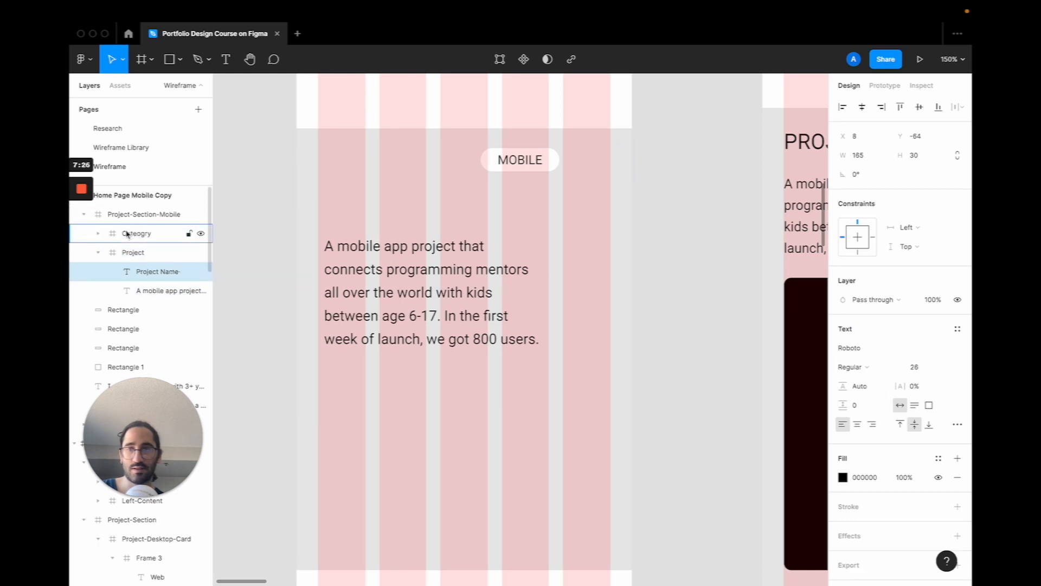
left_click(130, 233)
left_click_drag(130, 233, 165, 263)
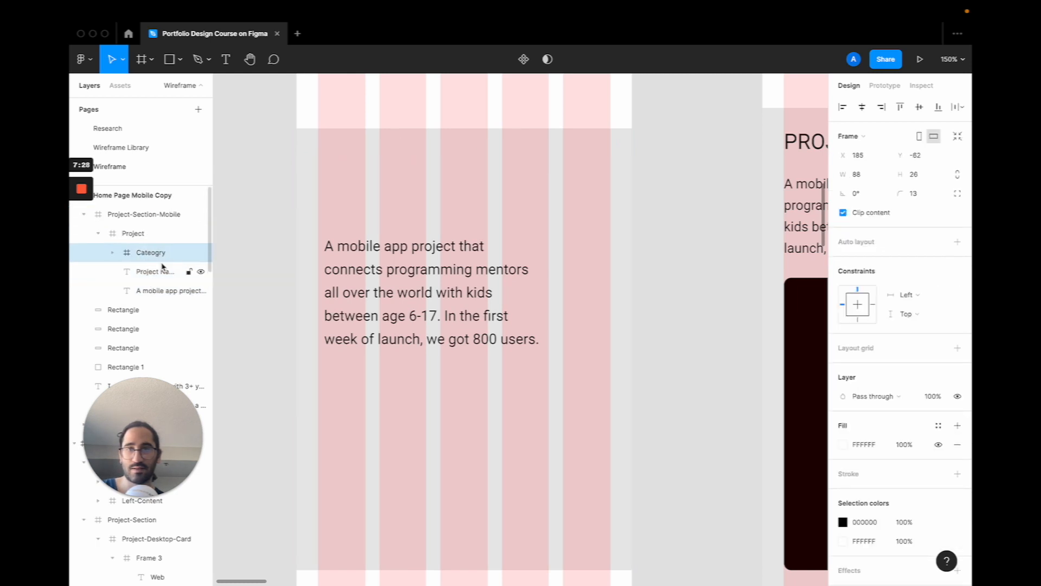
left_click(136, 236)
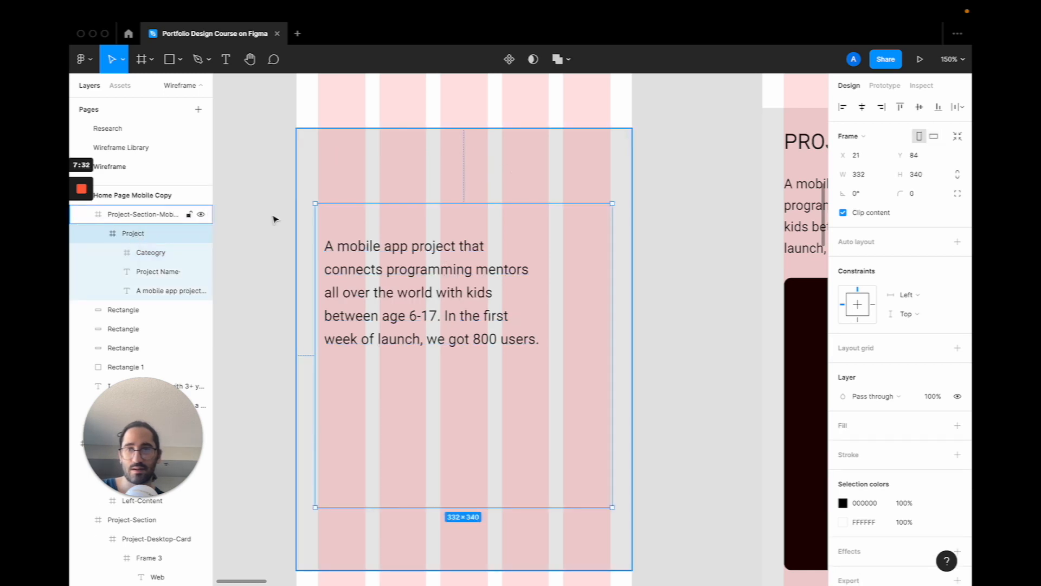
Move the Cateogry tag down into the Project frame, setting its Y to 0 and then raising it to 32
left_click(156, 257)
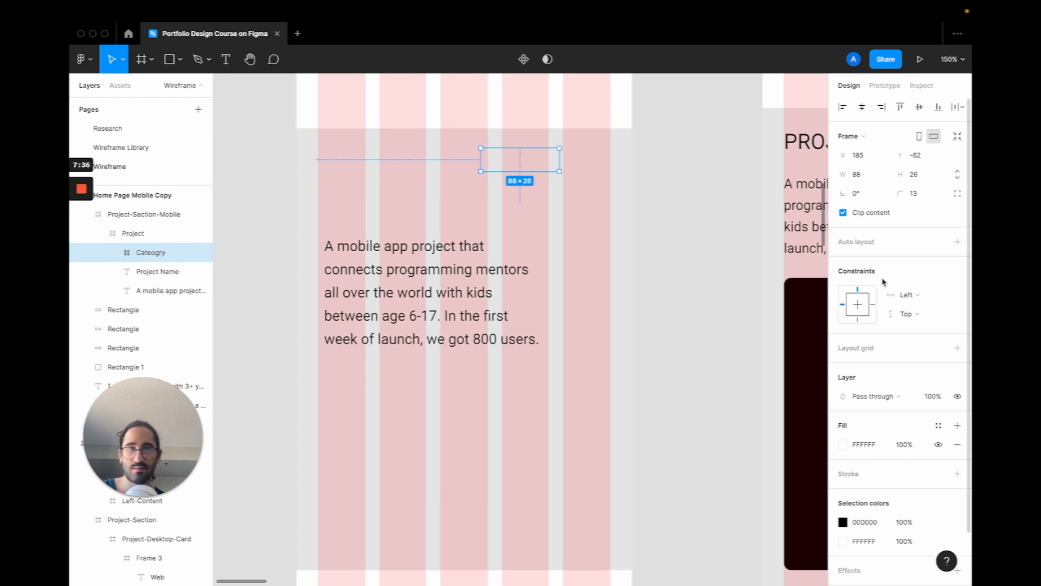
left_click(928, 156)
type("0")
key("Return")
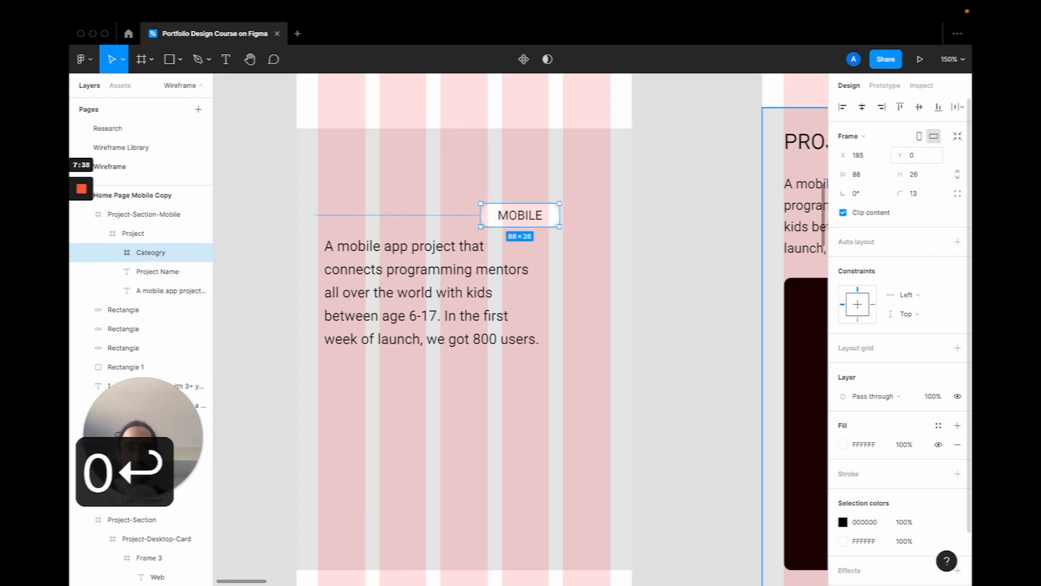
left_click(908, 156)
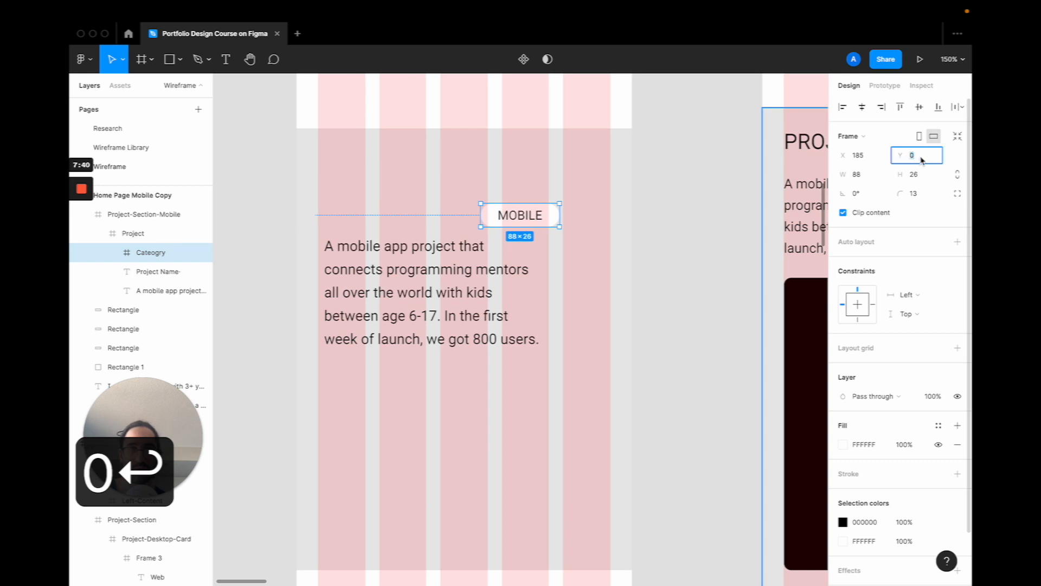
key("shift+Up")
key("shift+Up")
key("shift+Up")
key("shift+Up")
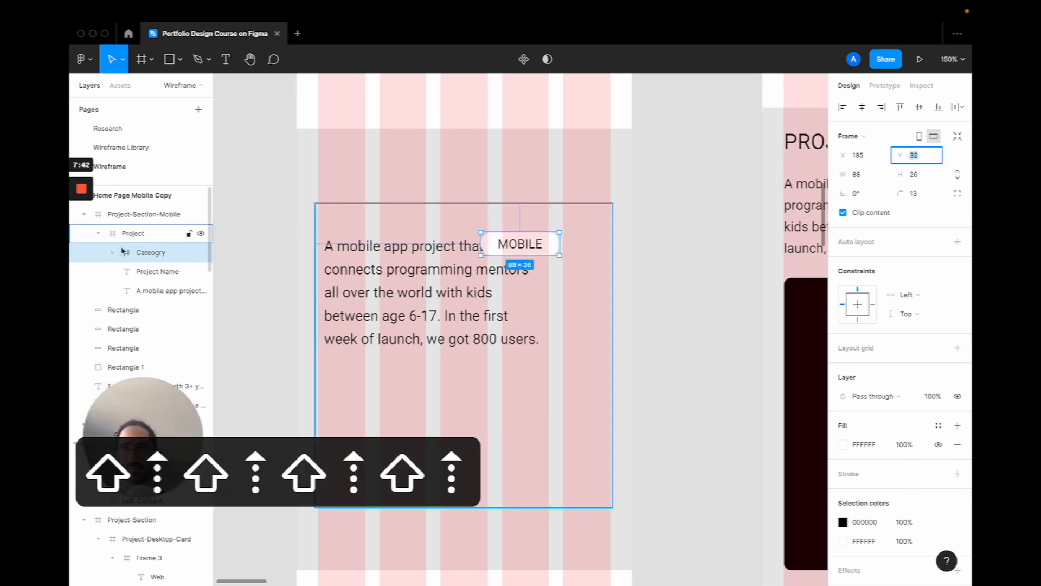
Set the Project Name heading's Y position to 0 within the Project frame
left_click(155, 272)
left_click(913, 136)
type("0")
key("Return")
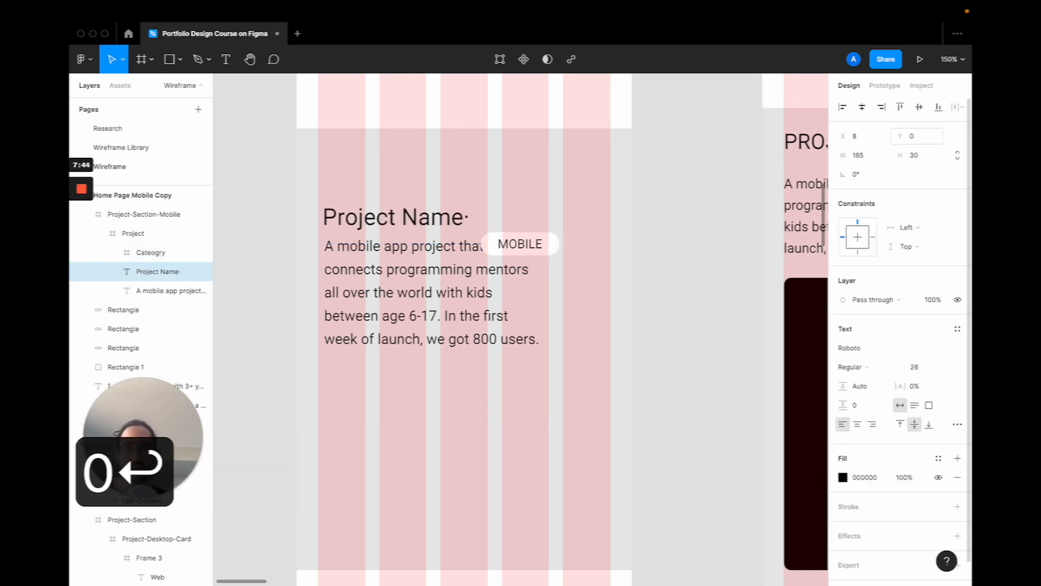
Fit the Project frame's side edges to the layout grid columns, at X 25 and 325 wide
scroll(538, 245, "down", 5)
left_click(539, 285)
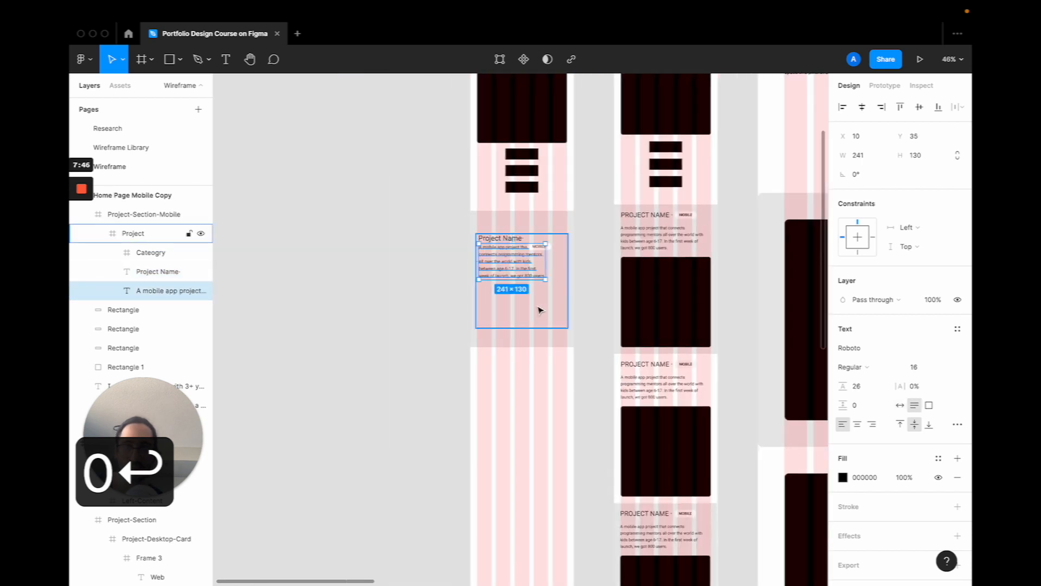
left_click(539, 317)
scroll(538, 325, "up", 5)
scroll(538, 326, "left", 3)
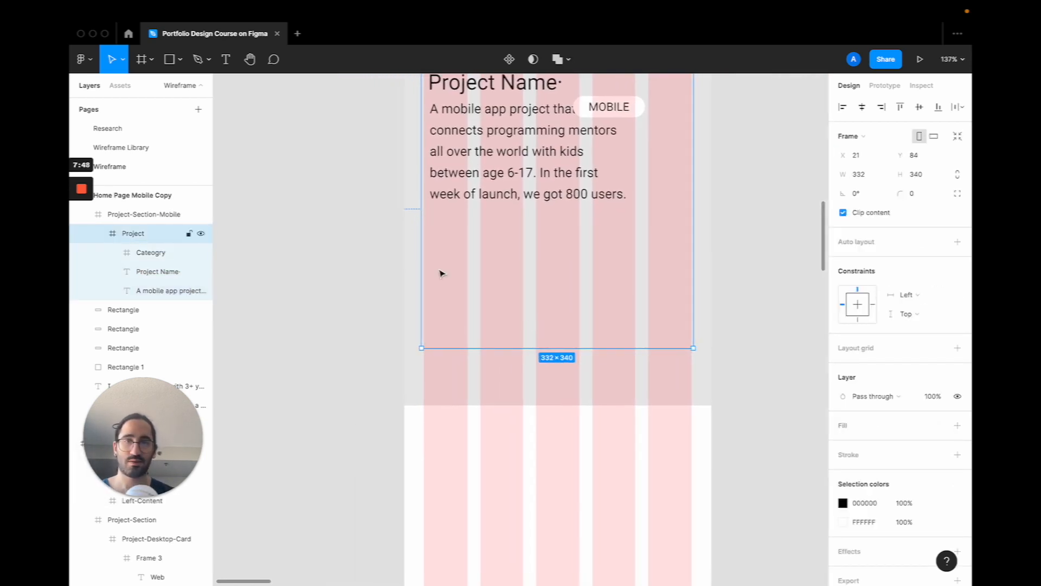
left_click_drag(420, 262, 424, 262)
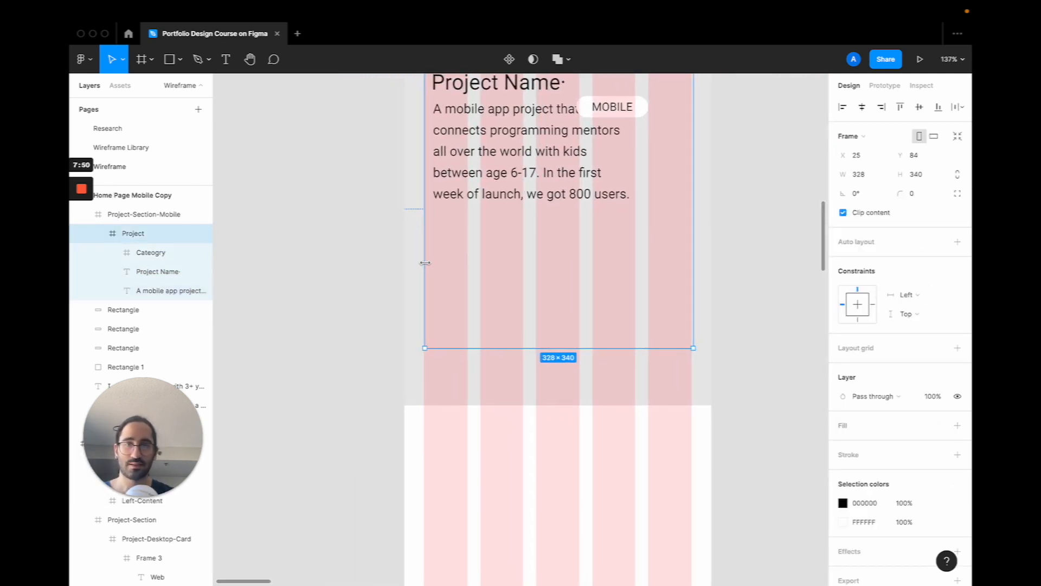
scroll(427, 267, "right", 5)
scroll(427, 268, "up", 3)
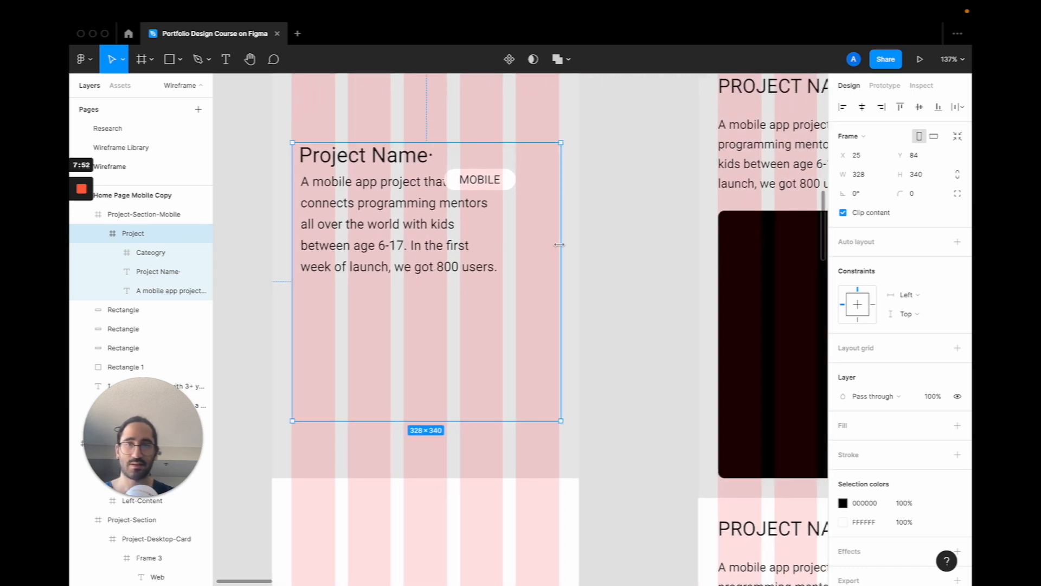
left_click_drag(555, 244, 559, 245)
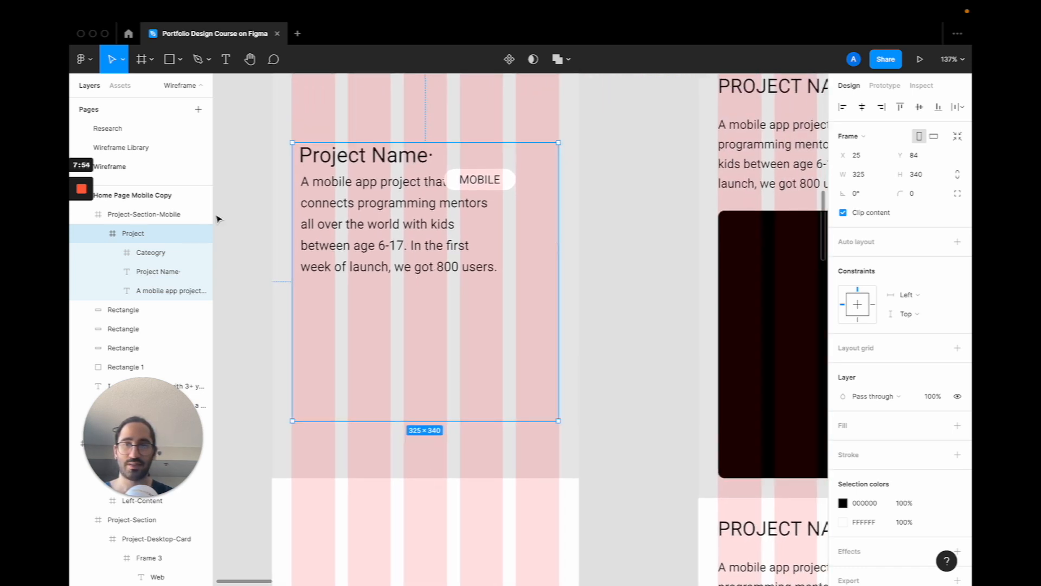
Add auto layout to the Project-Section-Mobile frame with a padding of 24 on all sides
left_click(140, 214)
left_click(957, 242)
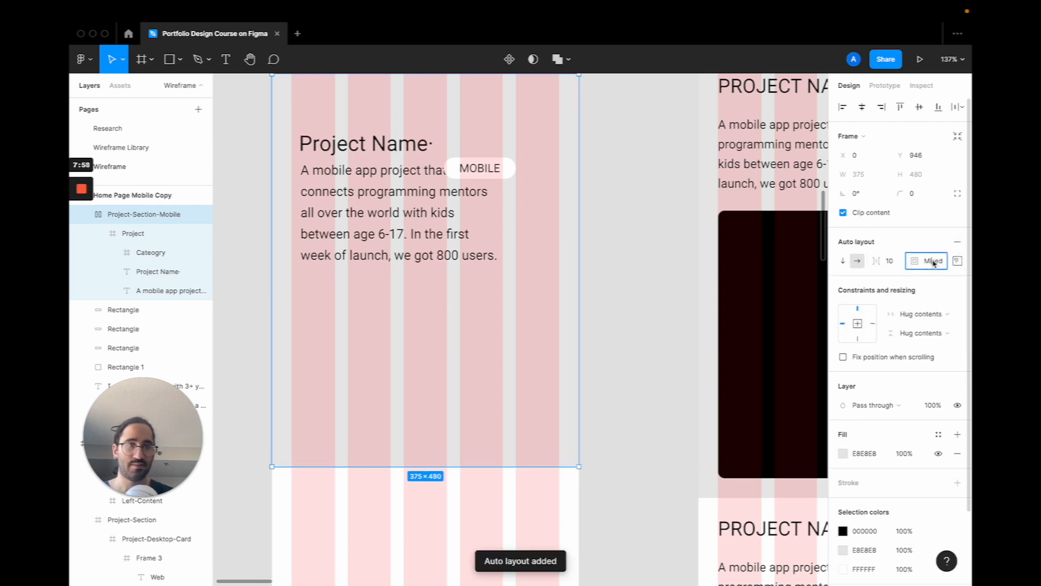
type("24")
key("Return")
scroll(527, 250, "up", 2)
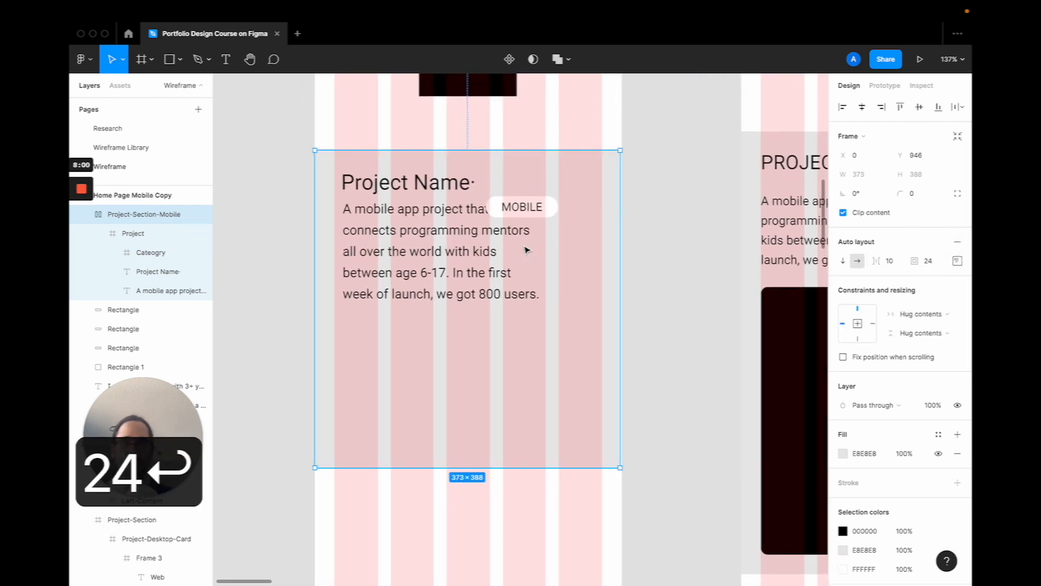
left_click(689, 233)
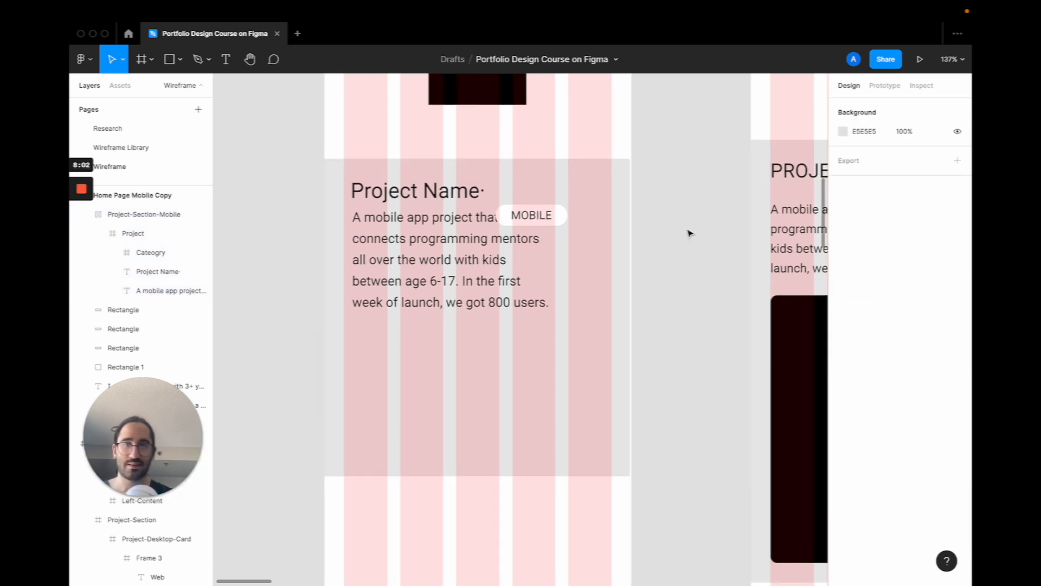
left_click(603, 216)
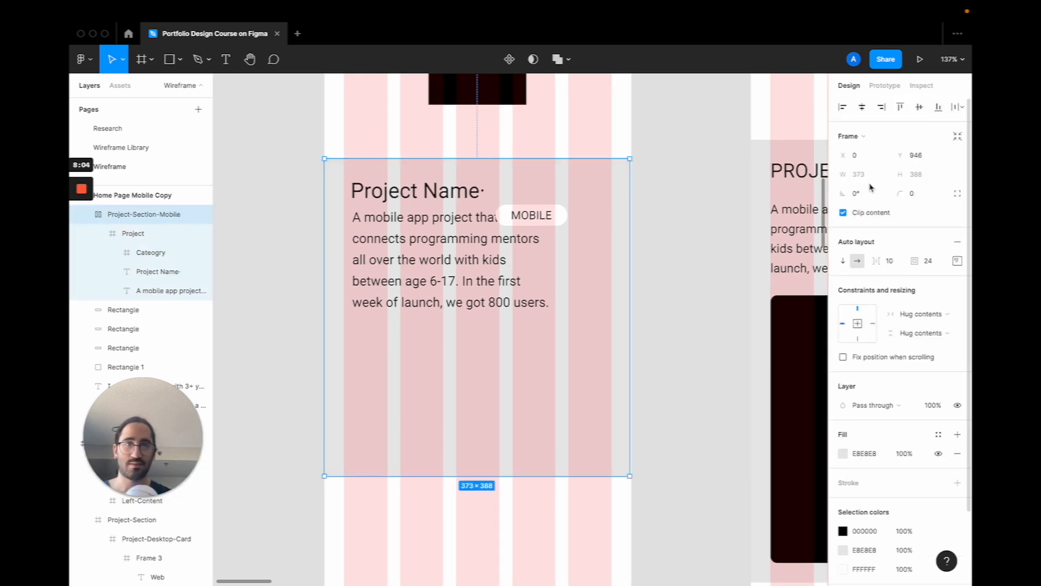
left_click(963, 262)
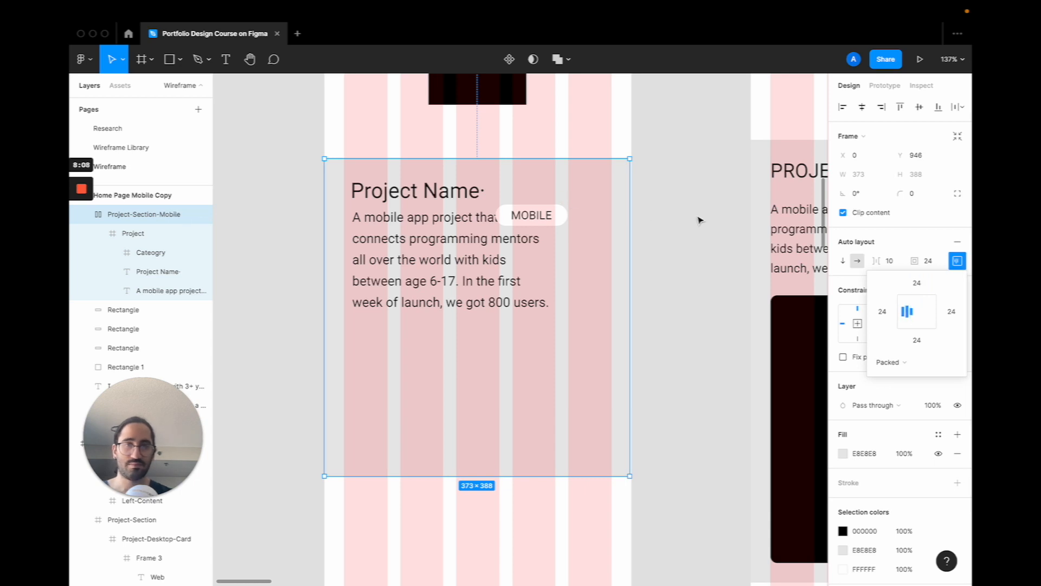
Try to apply auto layout to the Project frame holding the heading, tag and description
left_click(438, 191)
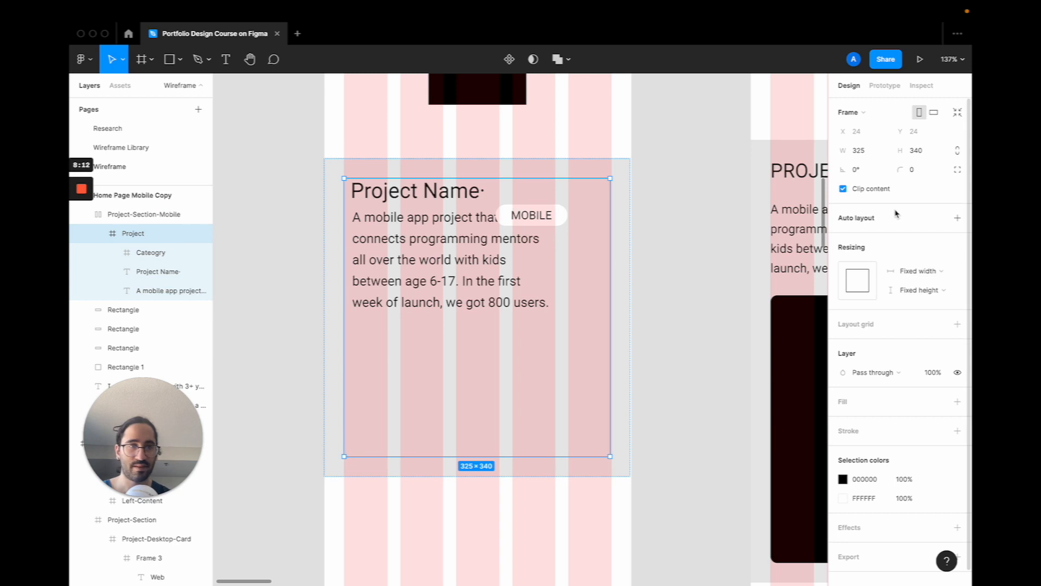
left_click(957, 218)
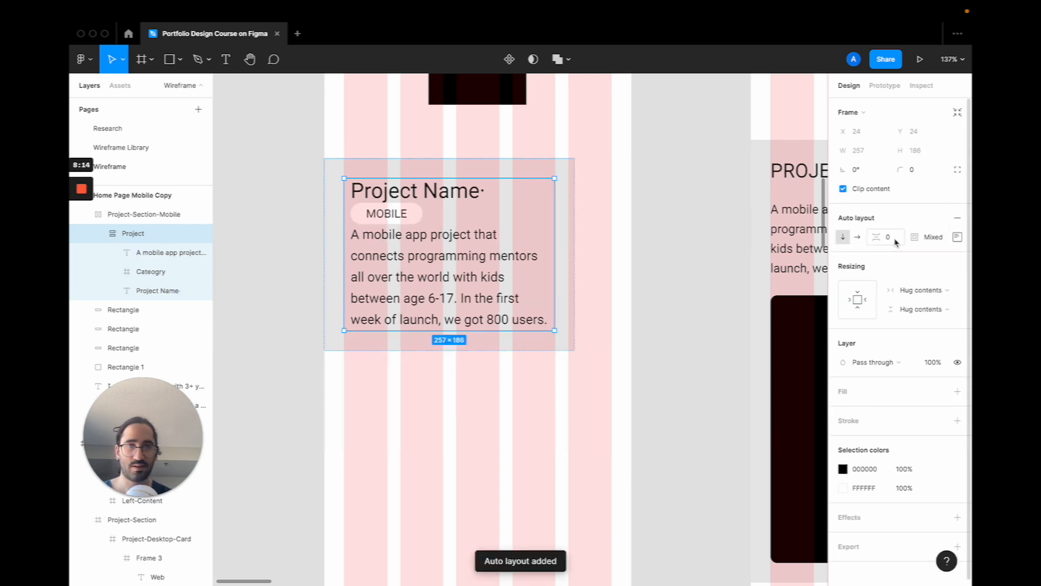
key("super+z")
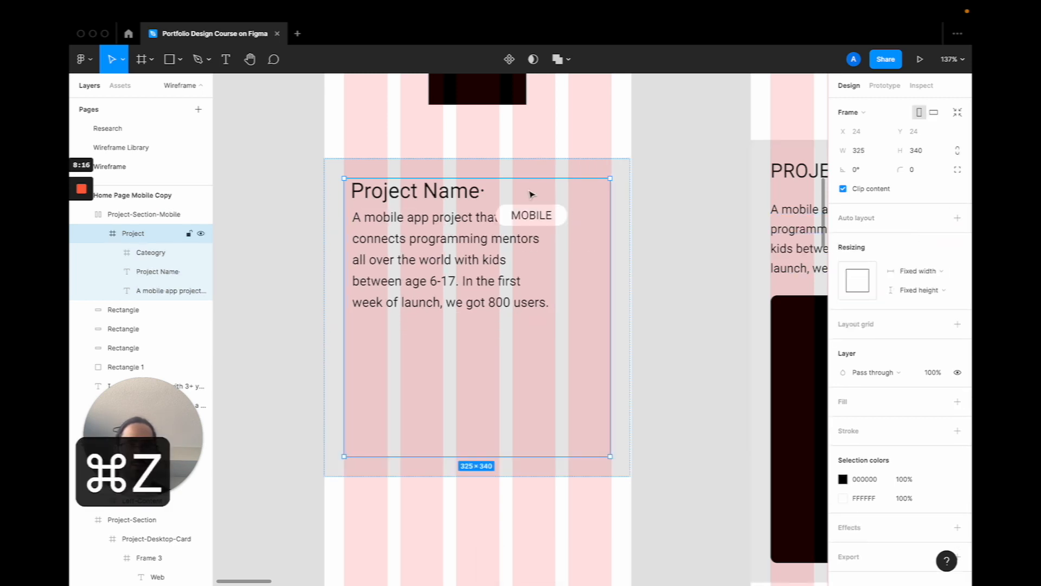
Move the MOBILE tag up beside the Project Name heading, to about X 181, Y 0
left_click(442, 242)
left_click_drag(558, 212, 559, 197)
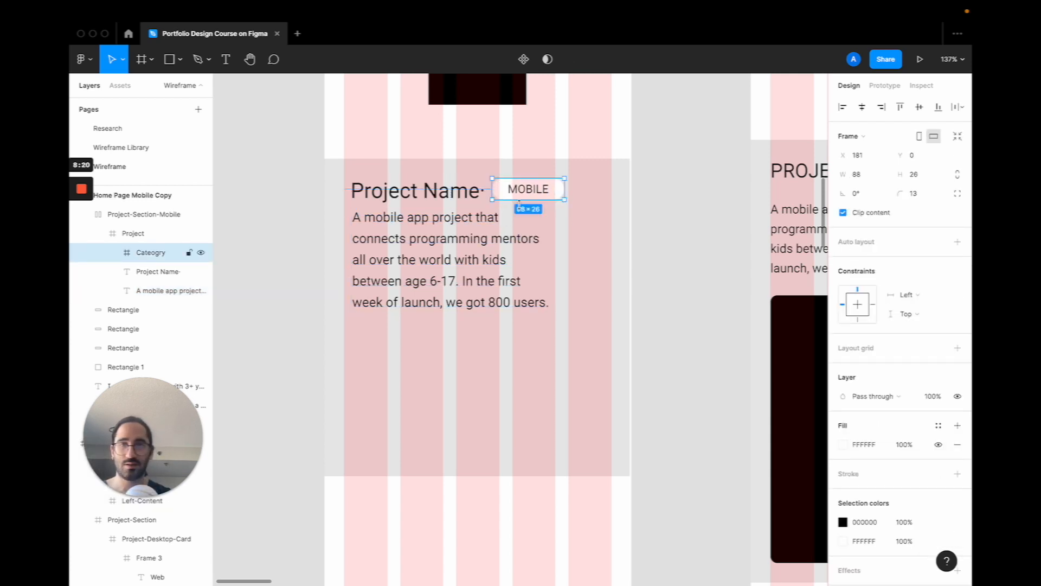
Set the spacing between items in the Project-Section-Mobile auto layout to 0
left_click(616, 169)
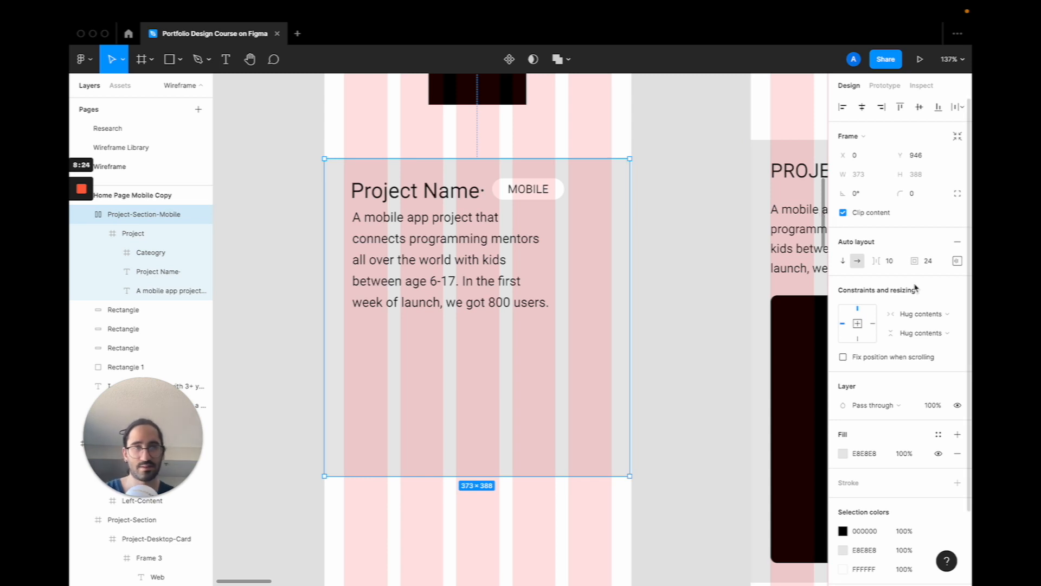
left_click(893, 261)
type("0")
key("Return")
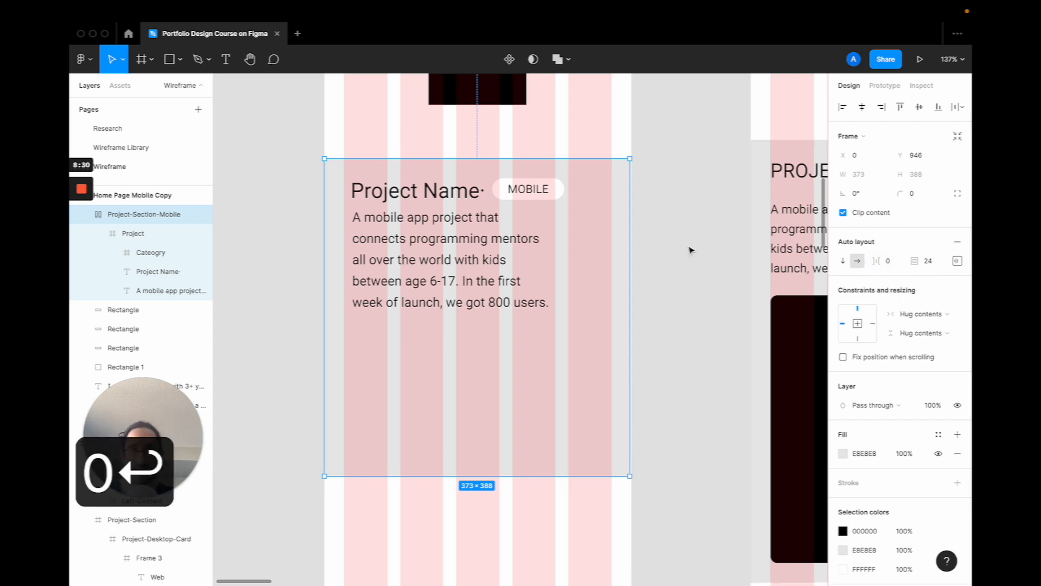
Distribute the Project-Section-Mobile auto layout as Space between and widen the section by 3 px
left_click(957, 260)
left_click(901, 362)
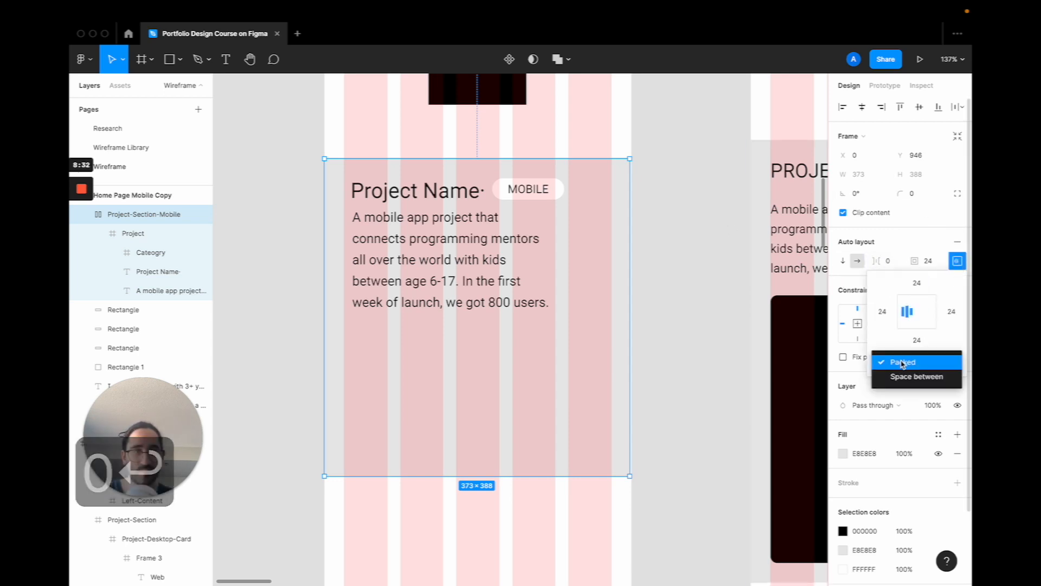
left_click(911, 377)
left_click(859, 174)
key("Up")
key("Up")
key("Up")
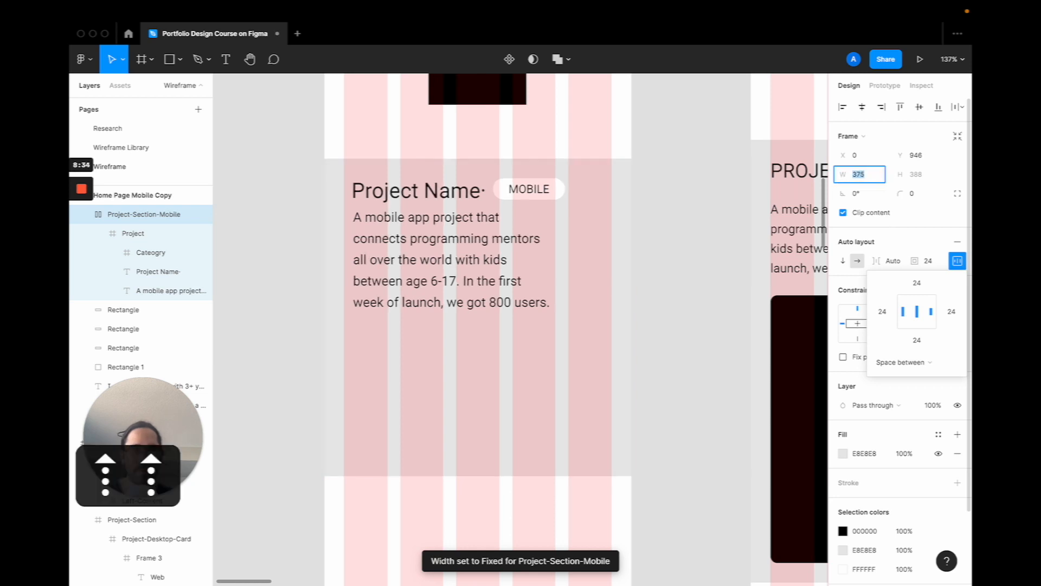
left_click(684, 191)
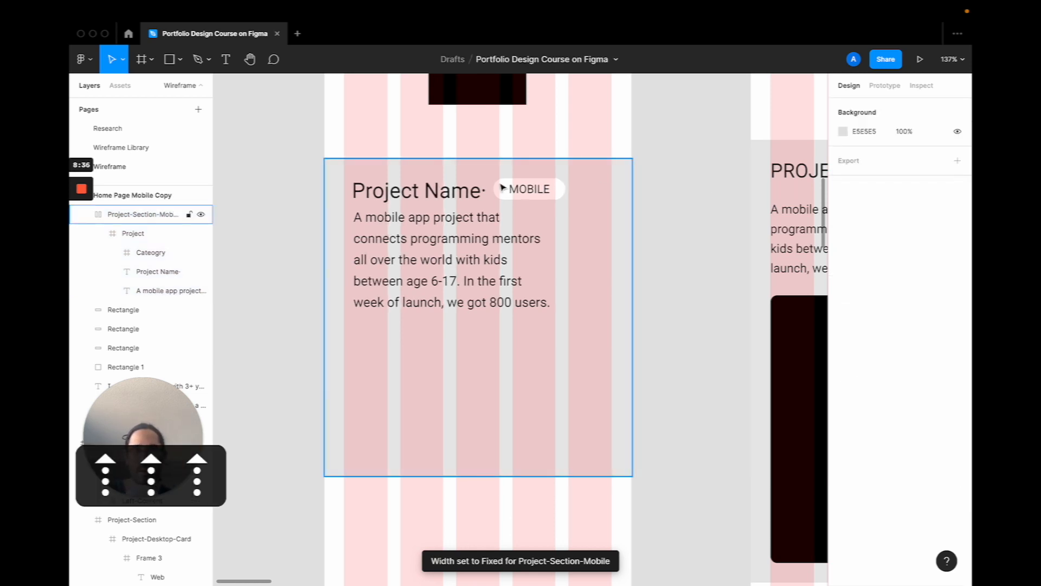
Nudge the MOBILE tag a few pixels right and down so it sits level with the Project Name heading
left_click(495, 186)
double_click(504, 187)
double_click(508, 189)
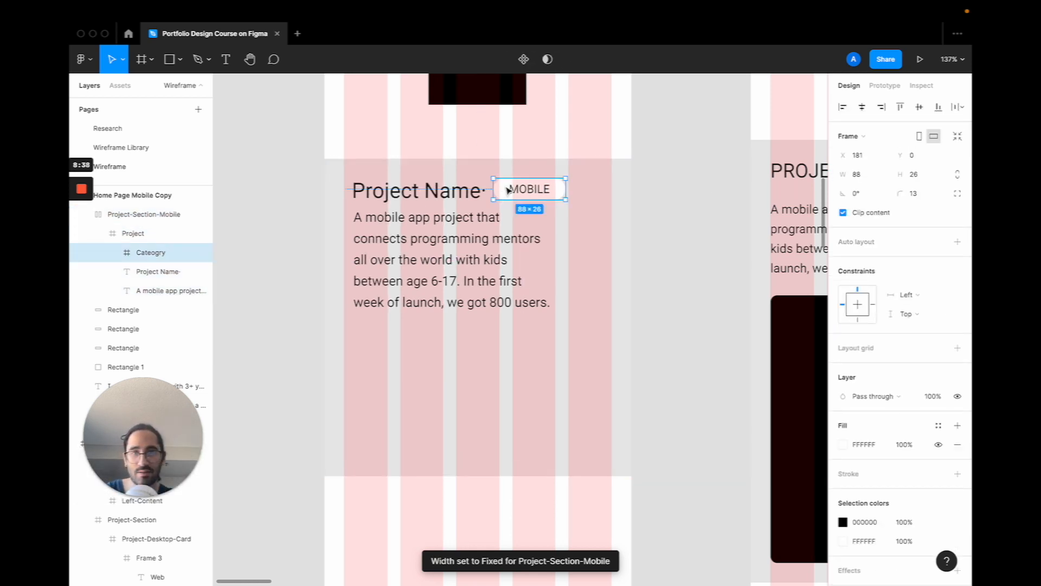
left_click(473, 347)
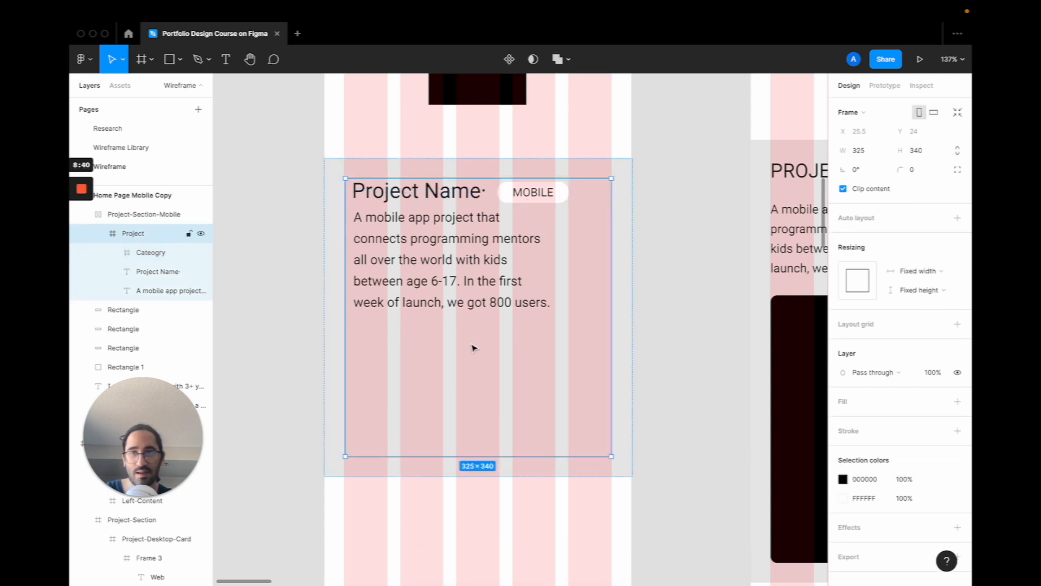
left_click(151, 253)
left_click(129, 234)
left_click(99, 234)
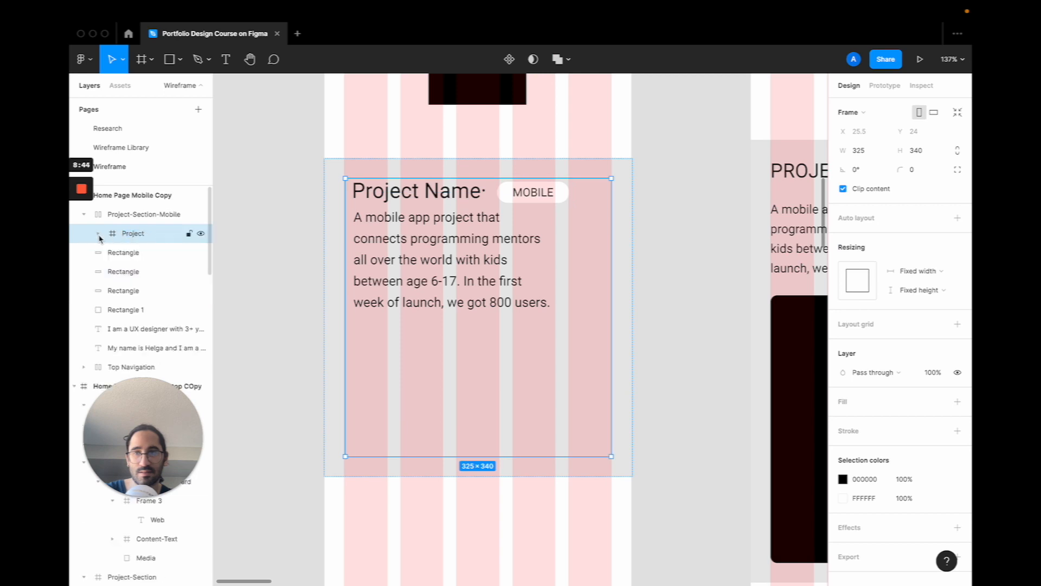
left_click(103, 235)
left_click(151, 253)
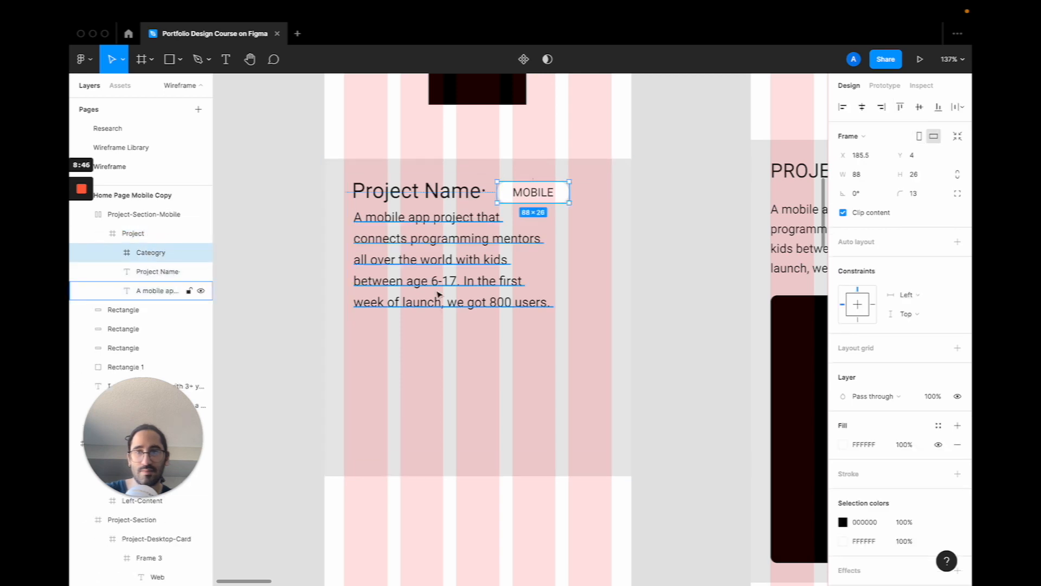
Paste a copy of the 327 × 327 black square into Project-Section-Mobile and nest it beneath the description in the Project frame
scroll(515, 475, "right", 1)
scroll(516, 476, "right", 2)
scroll(684, 397, "right", 8)
scroll(683, 398, "down", 3)
scroll(683, 397, "down", 6)
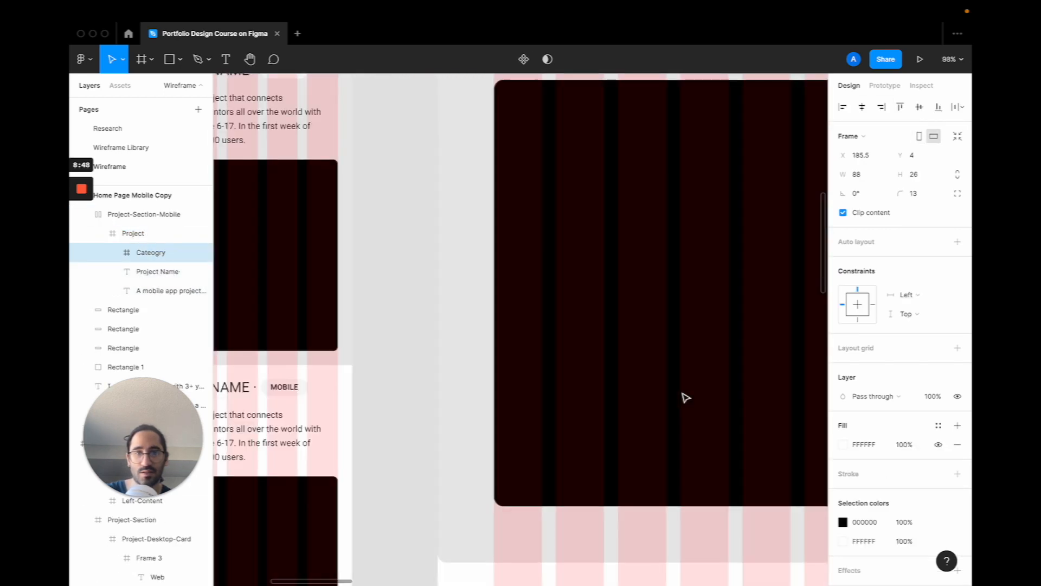
left_click(443, 231)
key("super+c")
scroll(441, 347, "up", 3)
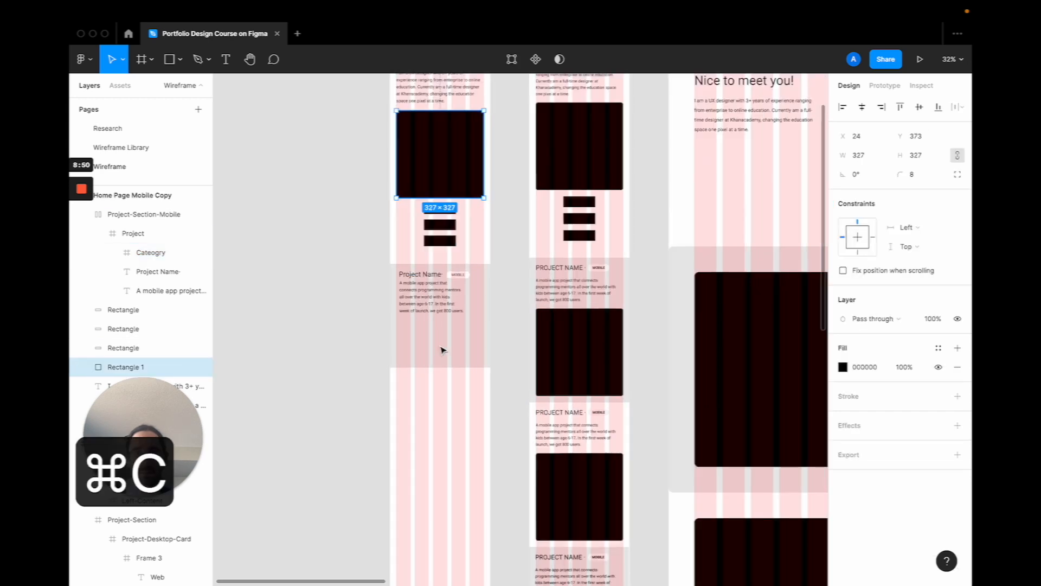
left_click(442, 349)
key("super+v")
scroll(442, 355, "up", 5)
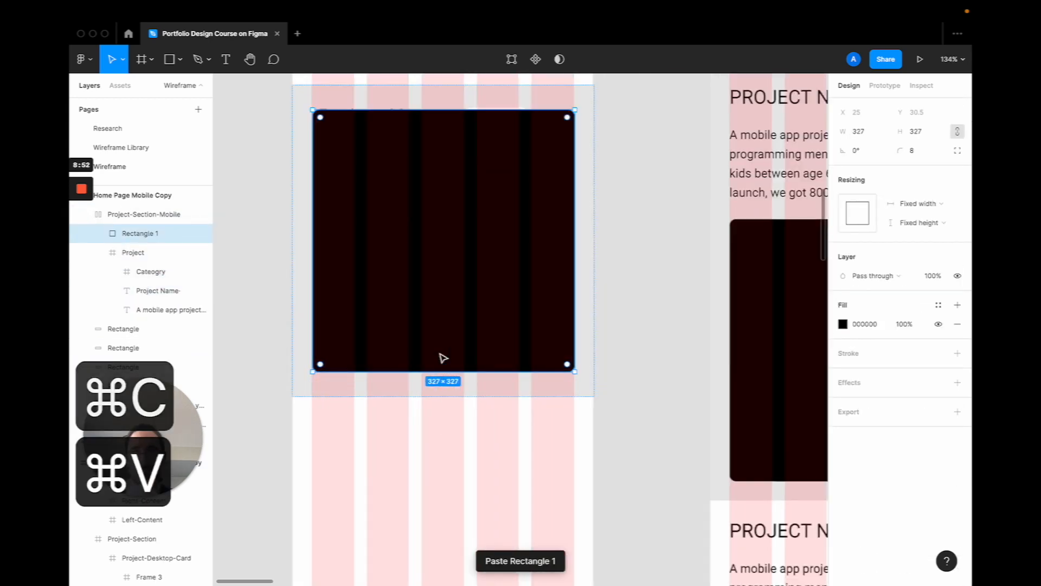
left_click_drag(136, 238, 158, 320)
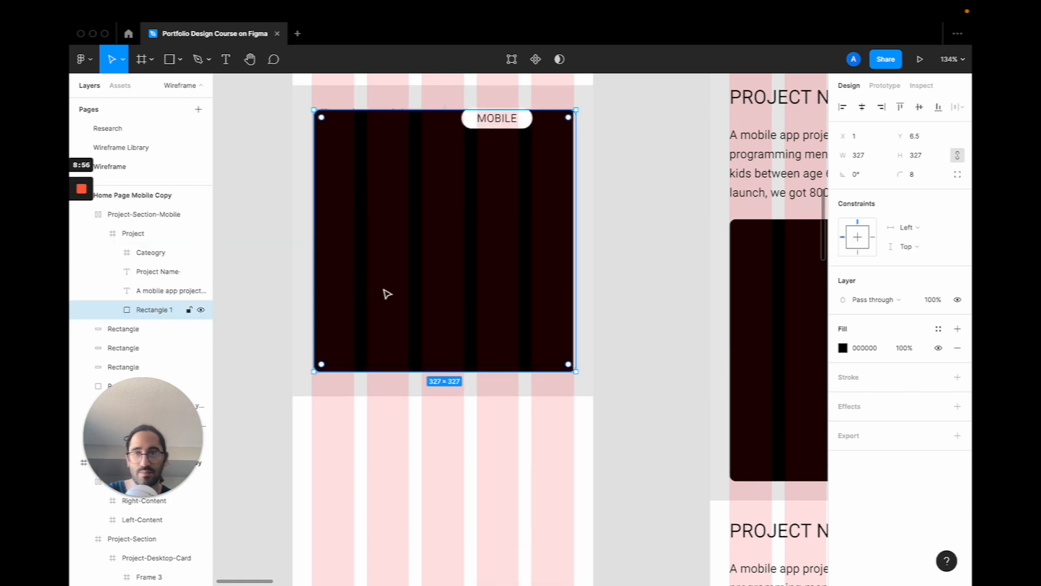
Try extending Project-Section-Mobile downward to a height of about 601 and select the Project frame inside it
left_click(418, 387)
left_click_drag(419, 402, 444, 567)
left_click(459, 353)
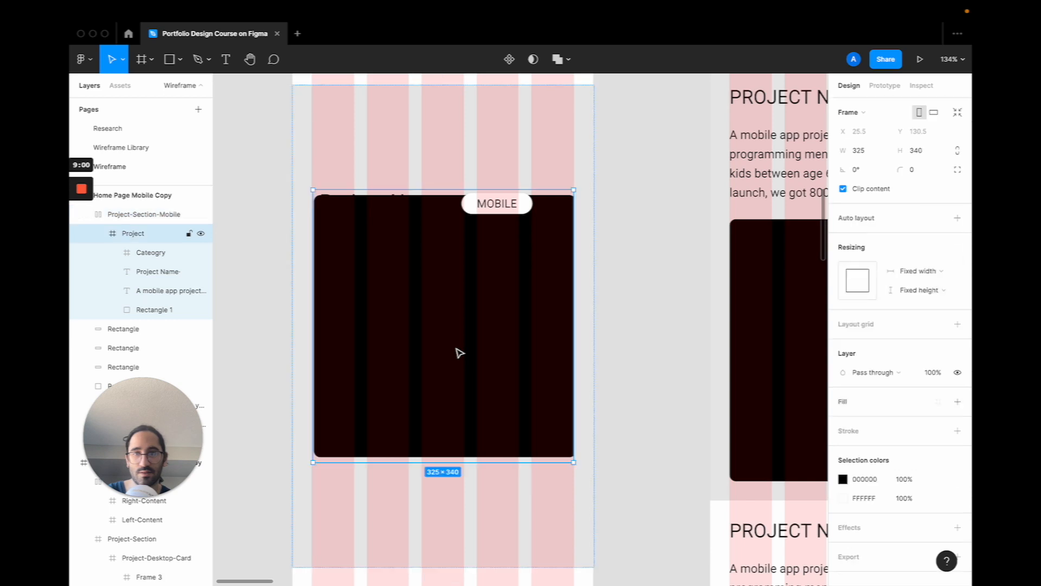
Undo the section's height change and the pasting and nesting of the black square
key("super+z")
key("super+z")
key("super+z")
key("super+z")
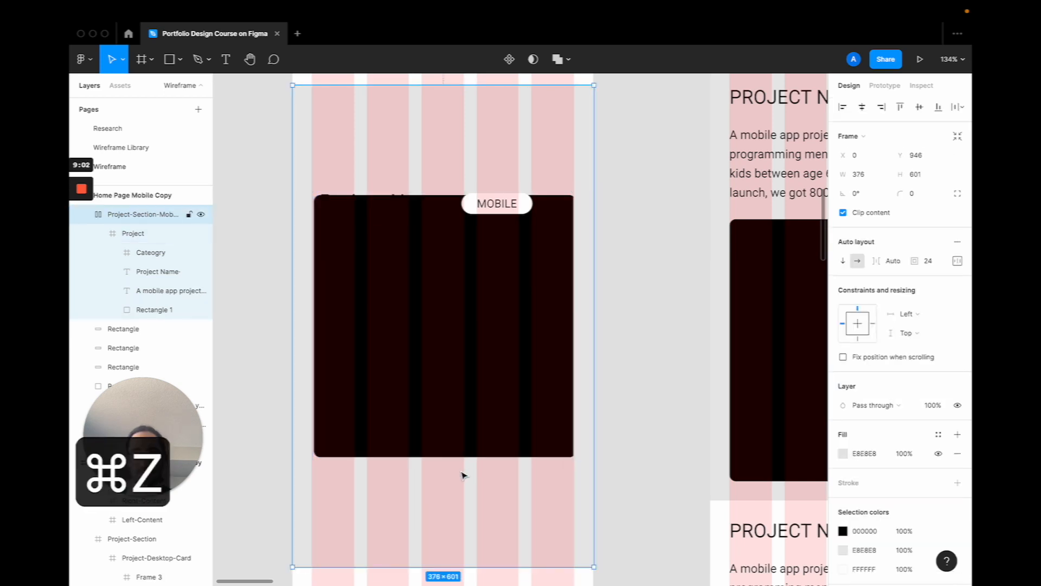
key("super+z")
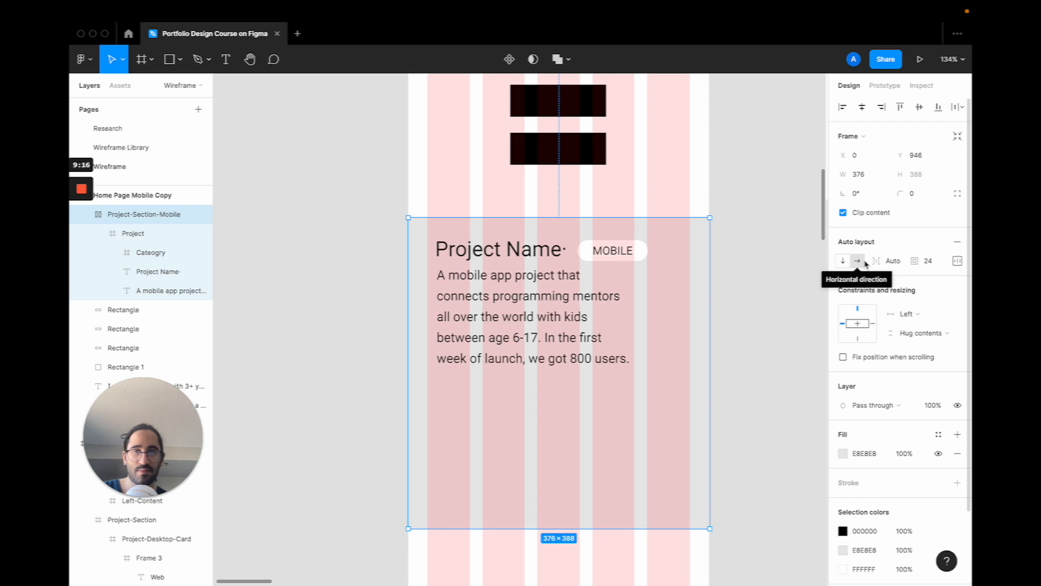
Switch the Project-Section-Mobile auto layout to vertical direction and set the section's width to 376
left_click(843, 261)
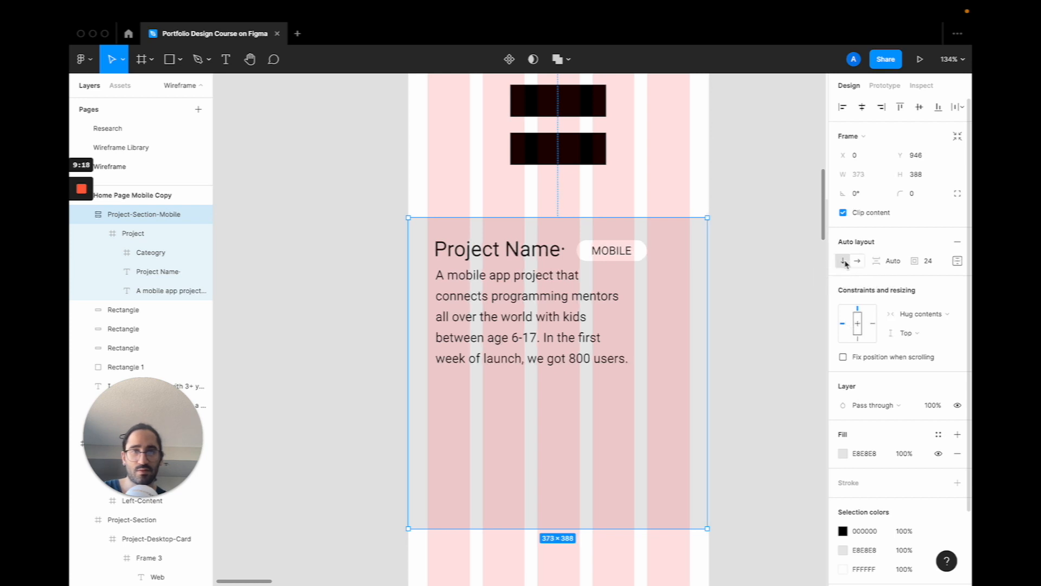
left_click(957, 260)
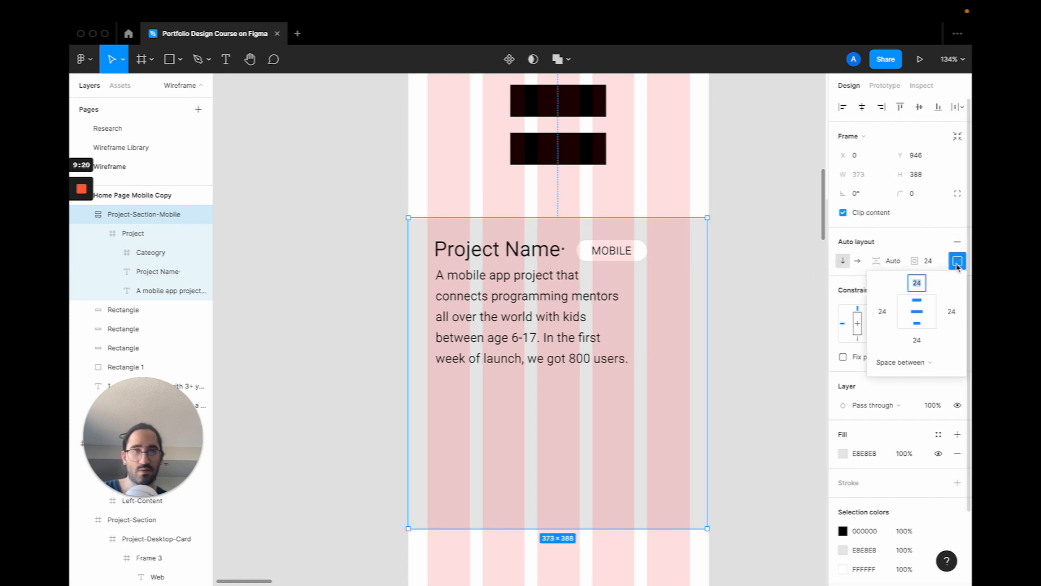
left_click(858, 177)
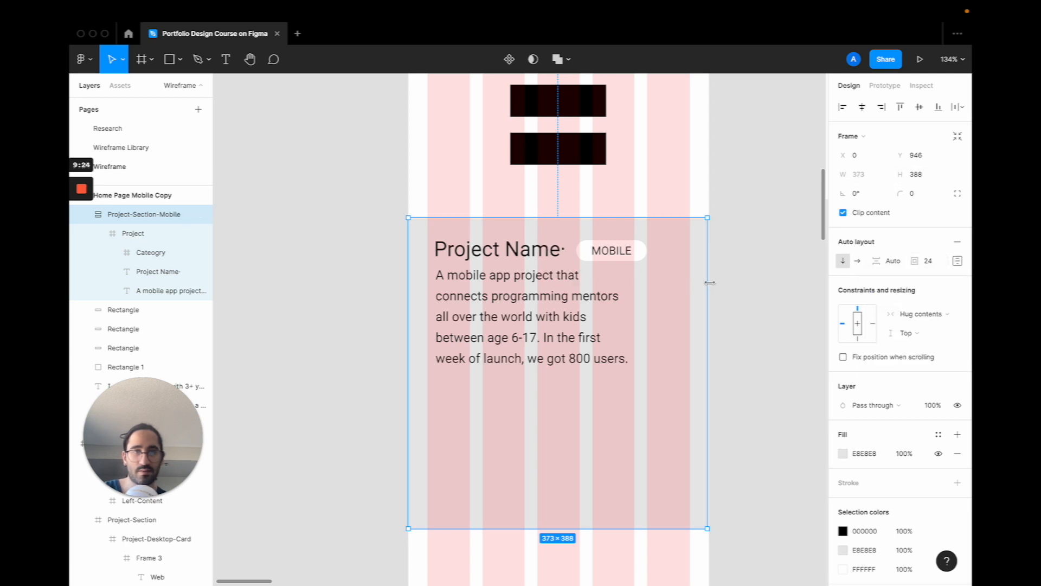
left_click_drag(709, 283, 708, 283)
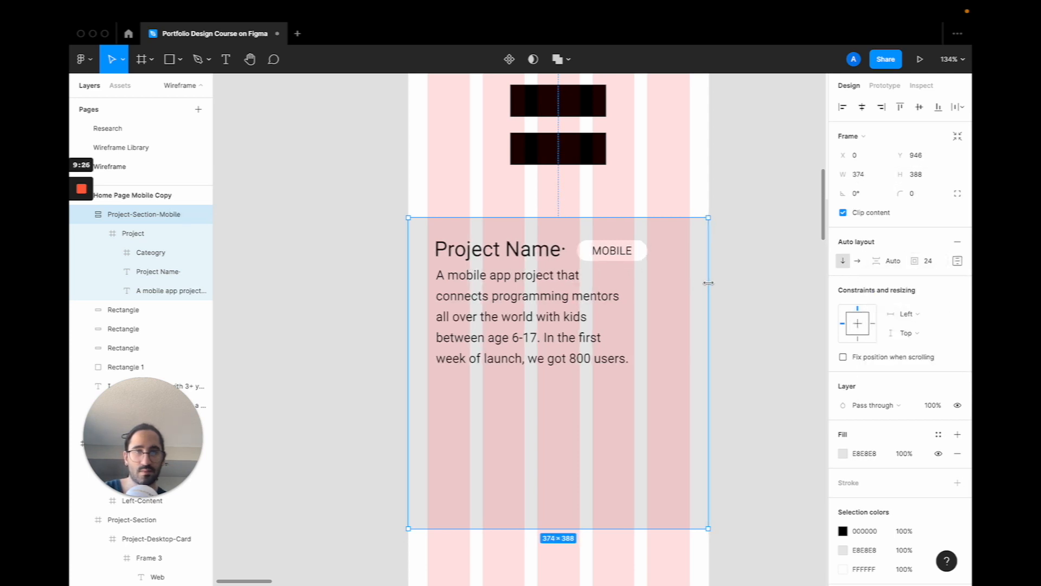
left_click(884, 174)
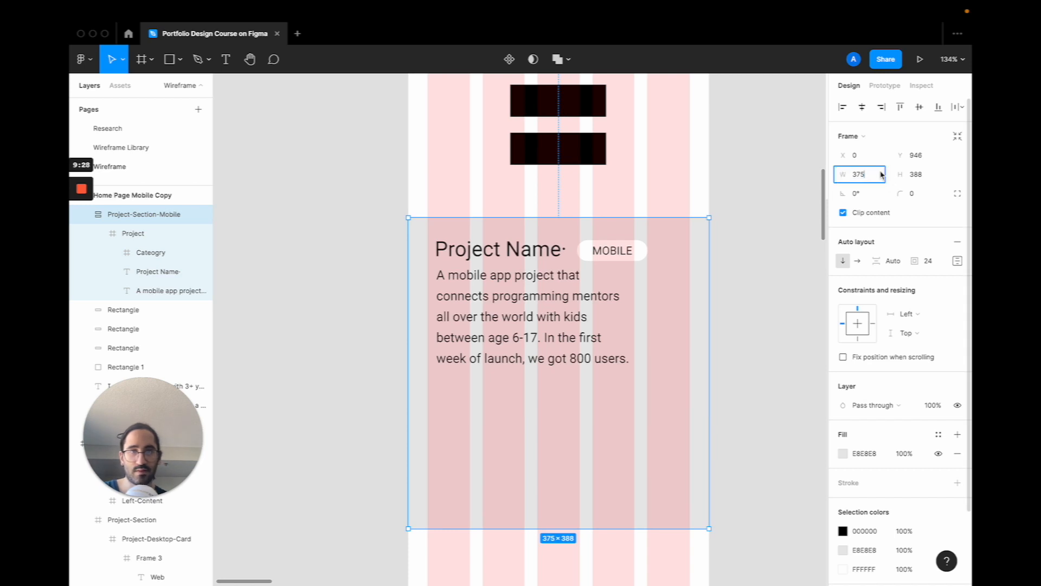
key("Up")
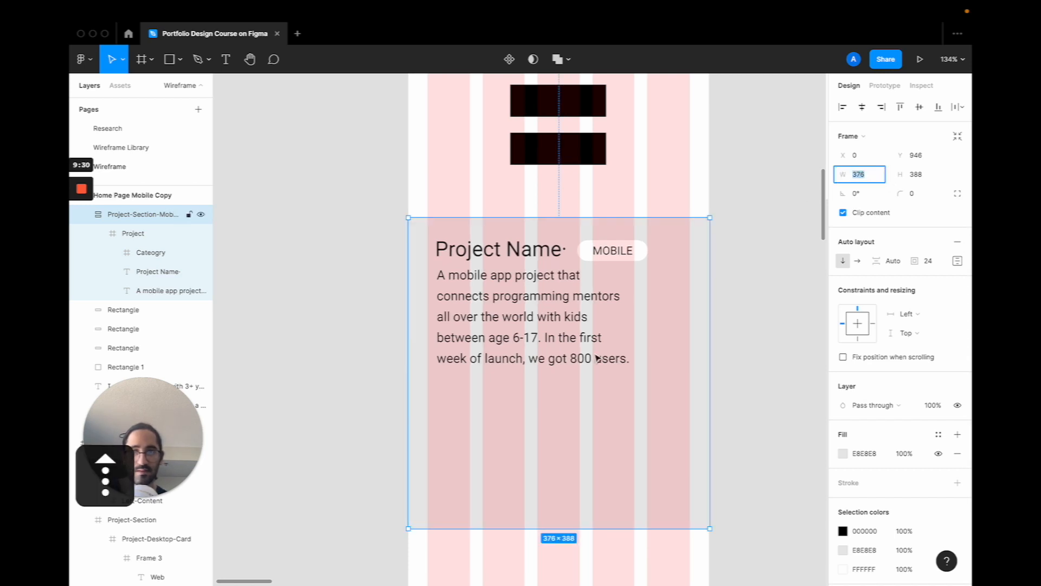
scroll(596, 358, "down", 2)
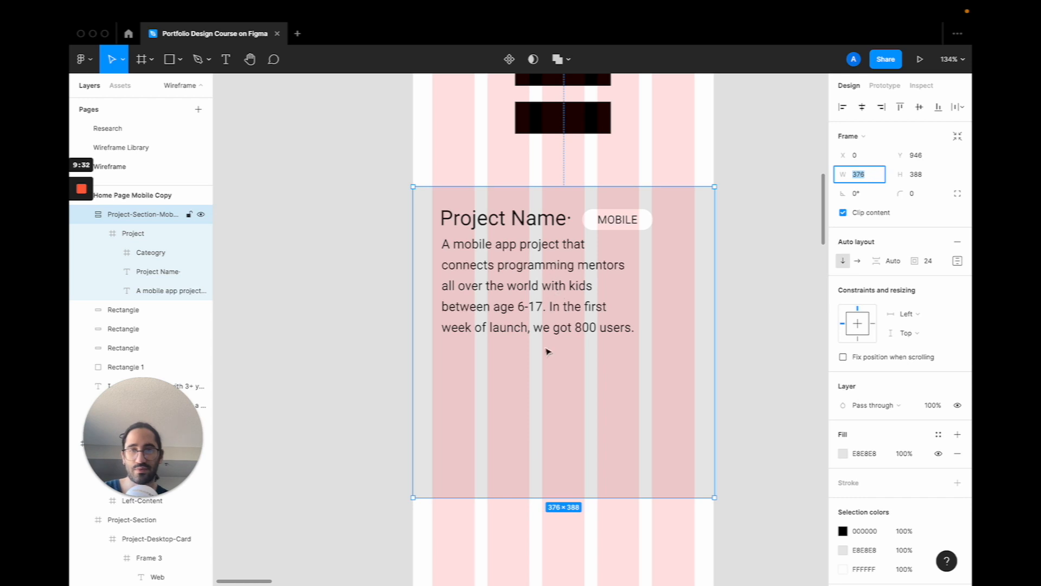
scroll(529, 453, "down", 2)
scroll(513, 221, "up", 10)
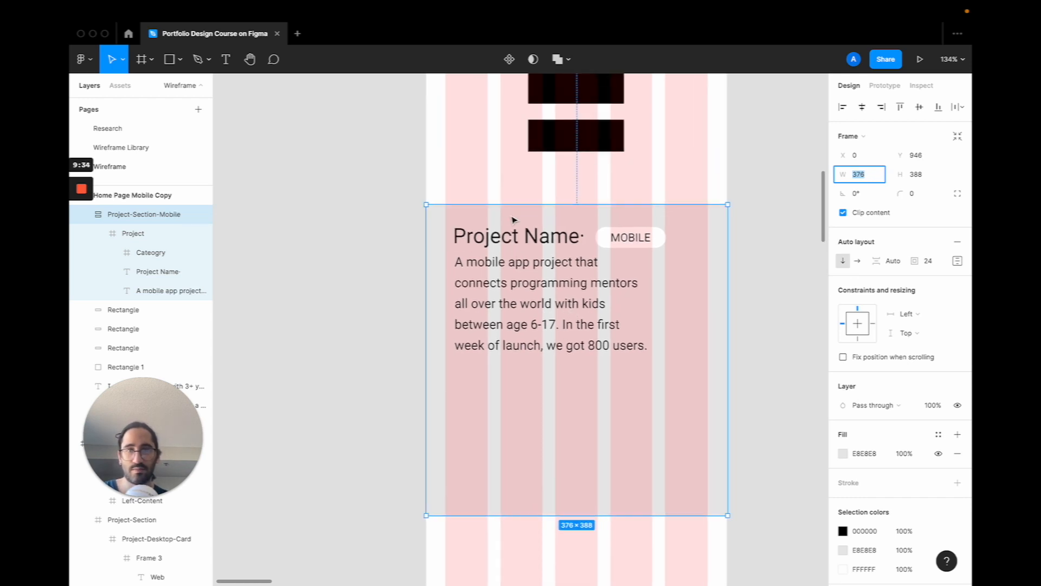
left_click(546, 163)
key("super+c")
scroll(539, 302, "down", 8)
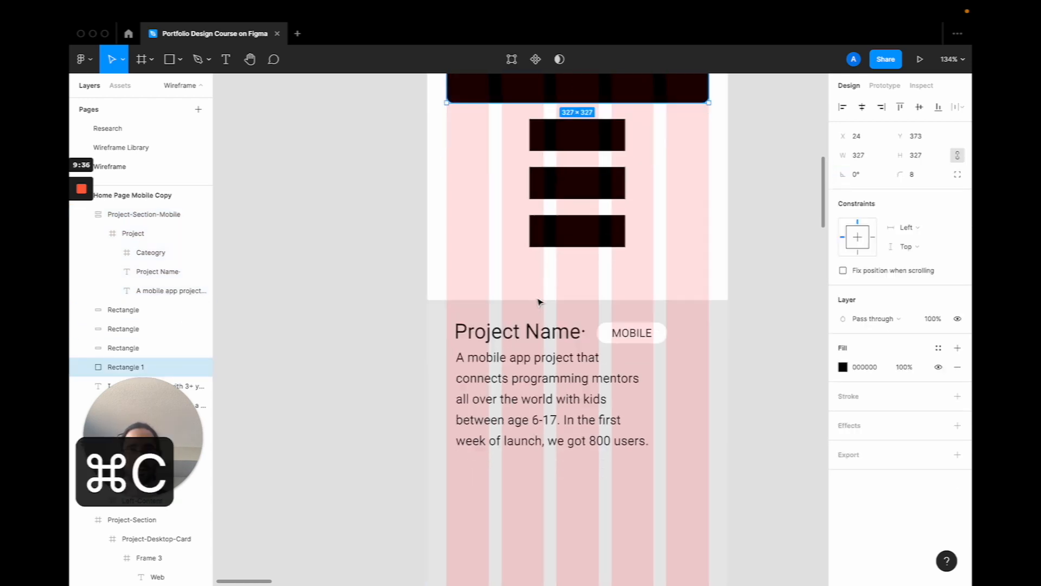
Paste a copy of one of the 120 × 40 black rectangles into Project-Section-Mobile
scroll(548, 220, "up", 6)
left_click(557, 190)
key("super+c")
scroll(547, 340, "down", 6)
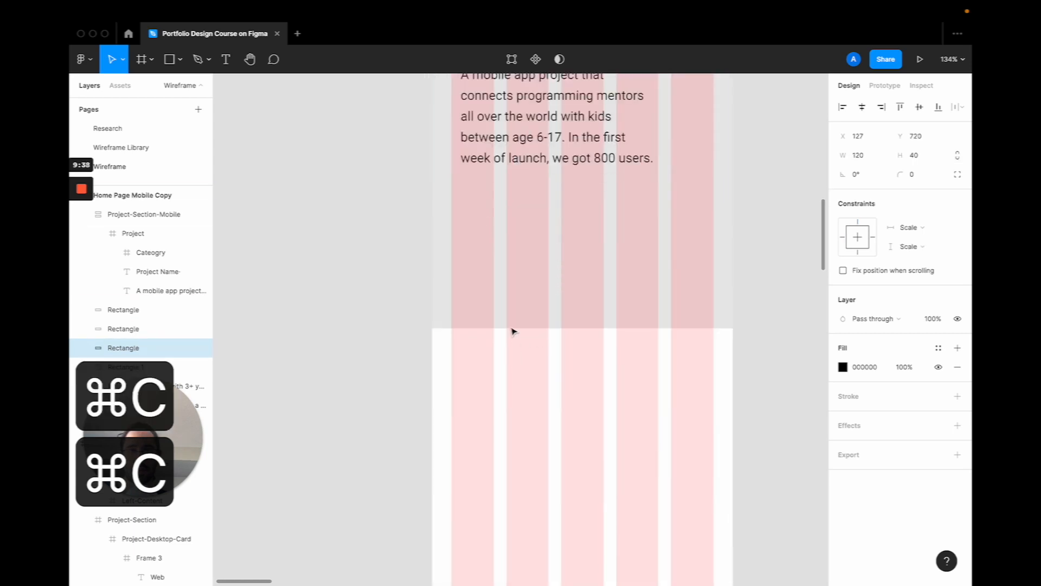
left_click(513, 317)
key("super+v")
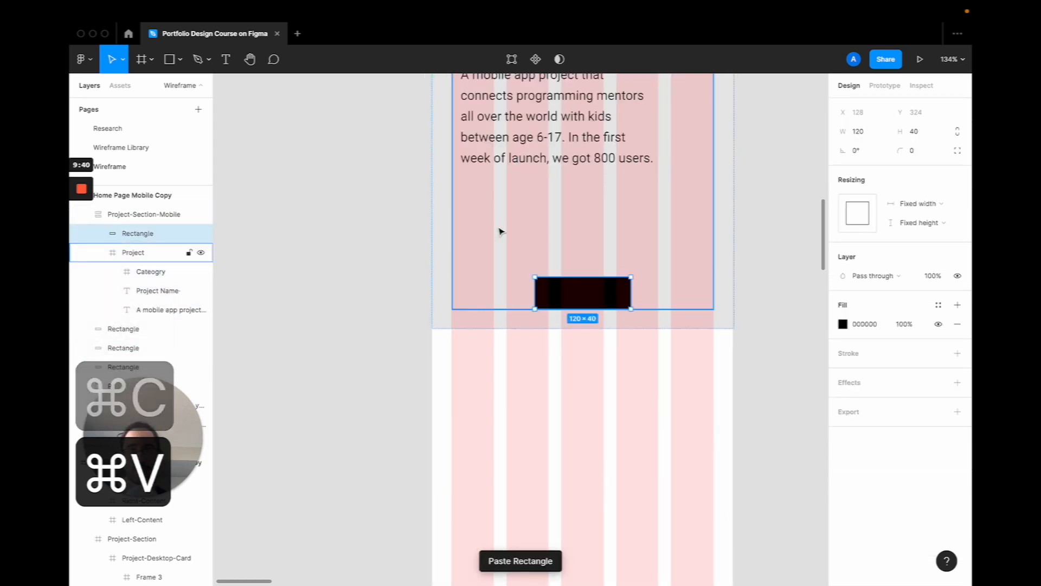
Nest the pasted rectangle beneath the description in the Project frame and move it to about X -0.5, Y 281
key("super+z")
left_click_drag(566, 294, 523, 252)
scroll(572, 288, "up", 4)
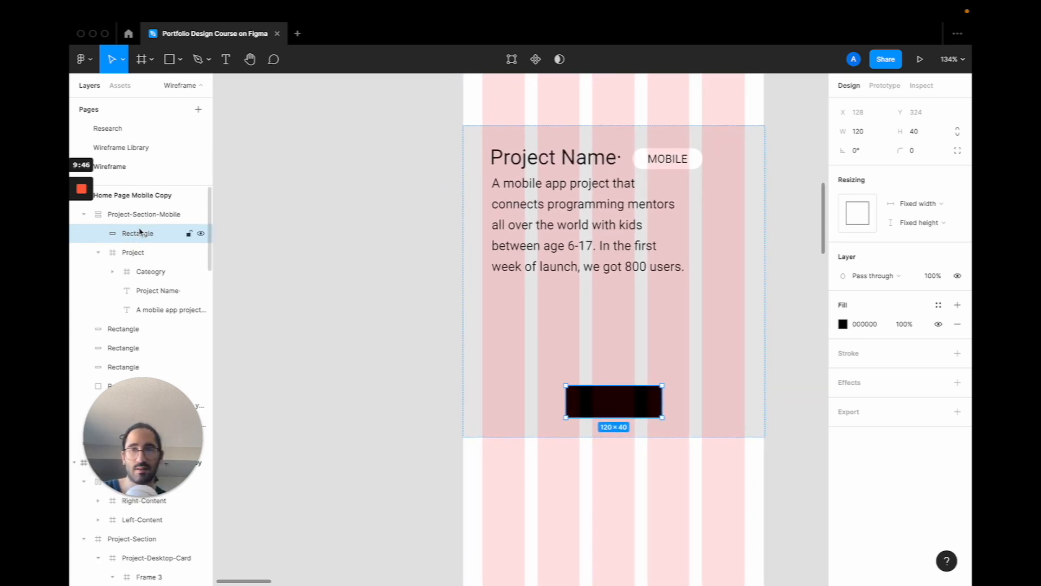
left_click_drag(140, 233, 165, 320)
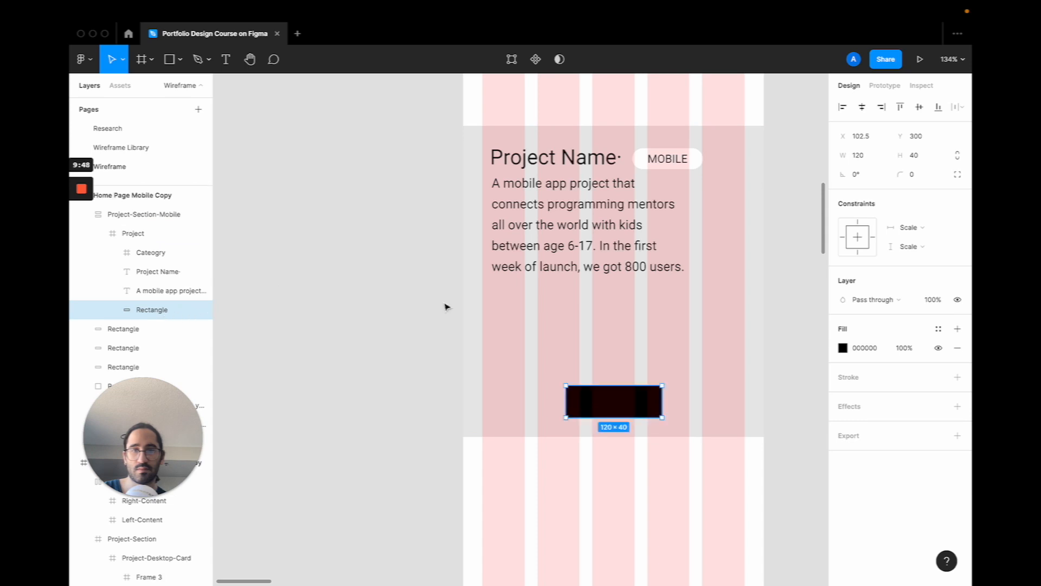
left_click_drag(590, 391, 507, 385)
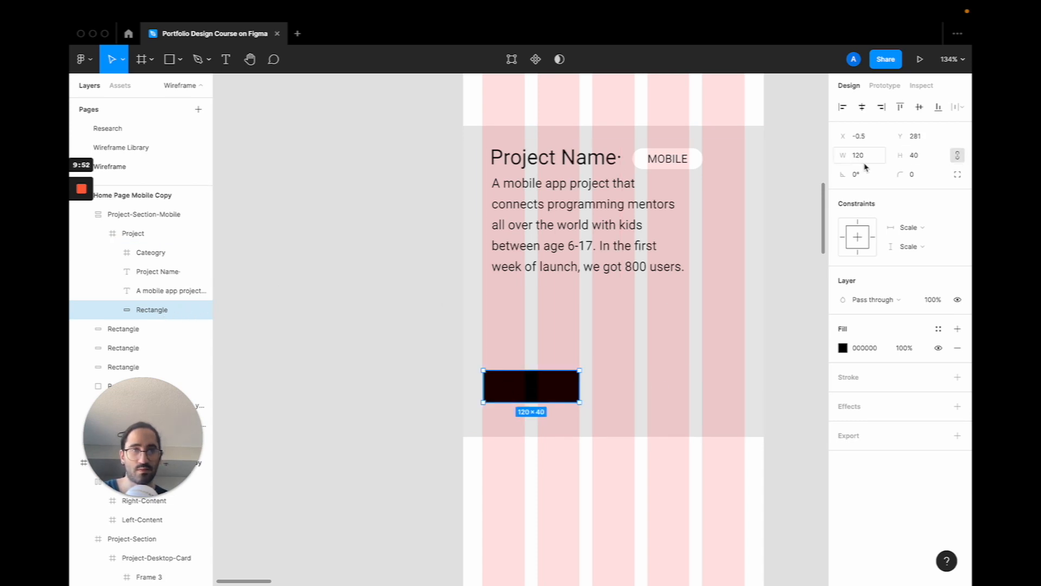
Set the nested rectangle's width to 327 and stretch its upper edge to just below the description, to a height of about 208
type("327")
key("Return")
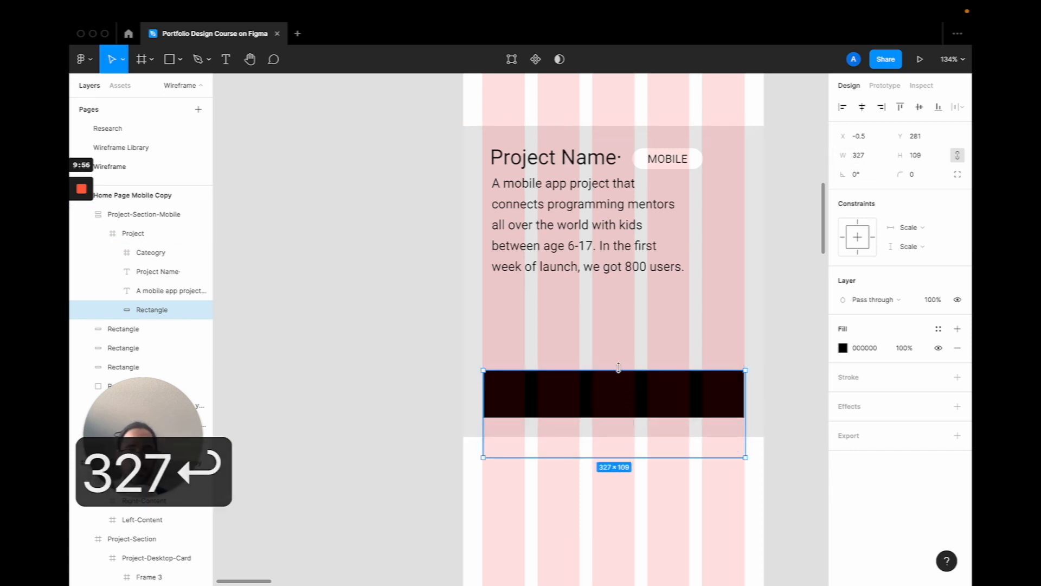
left_click_drag(622, 370, 613, 291)
Extend Project-Section-Mobile downward to a height of about 600
left_click(468, 432)
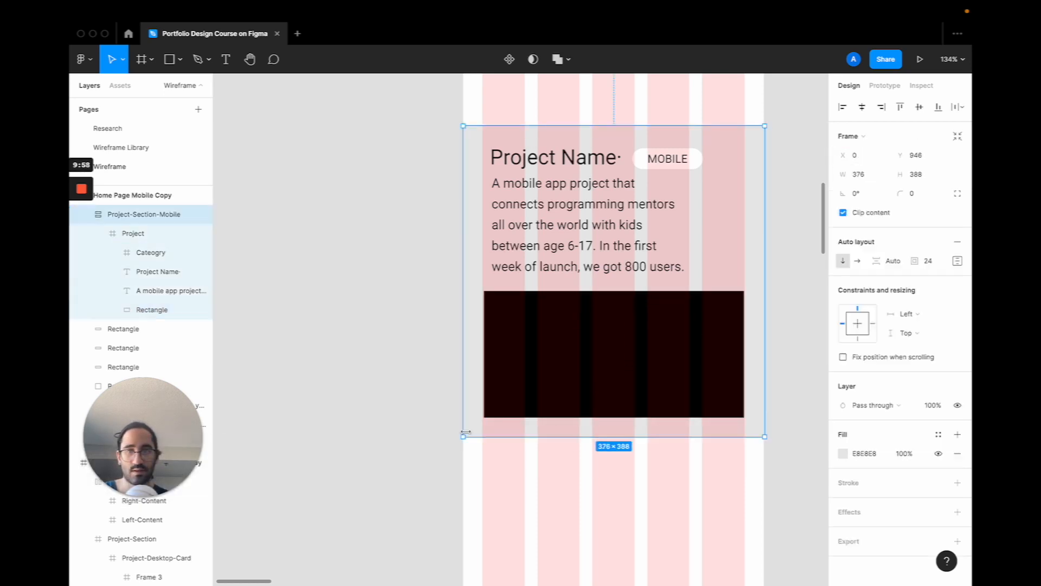
double_click(563, 389)
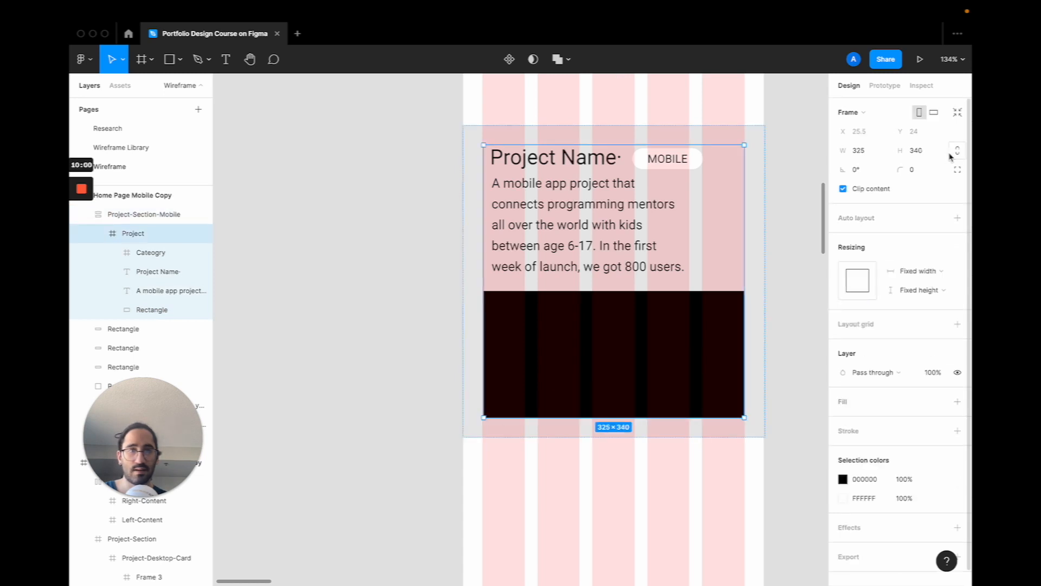
left_click(730, 317)
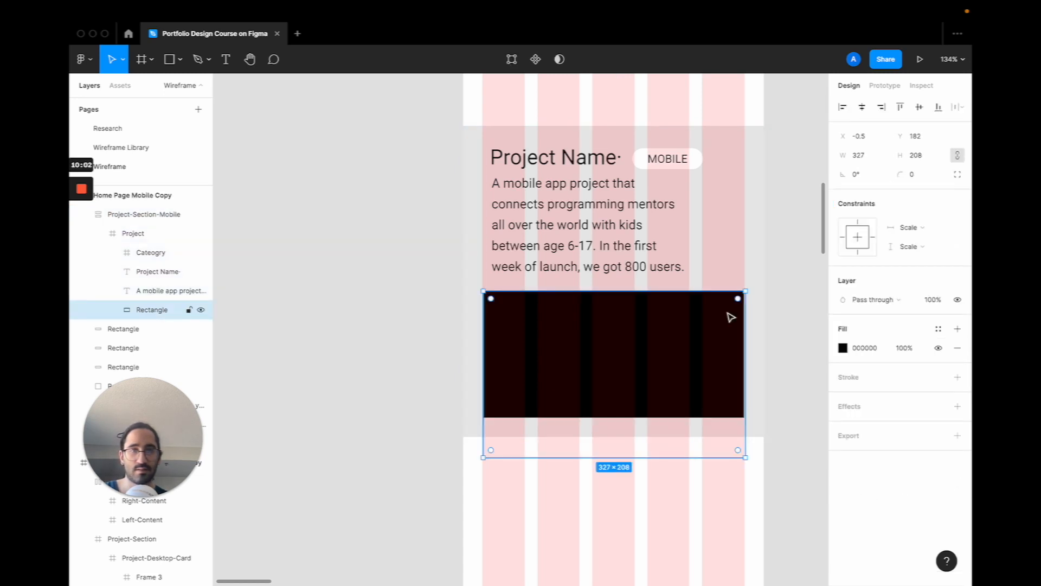
left_click(758, 430)
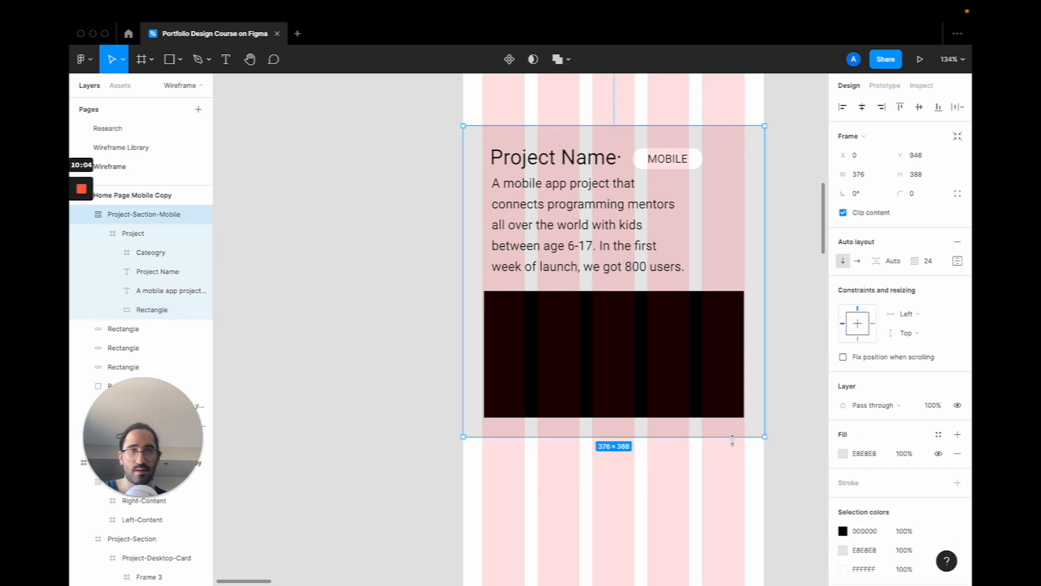
left_click_drag(732, 438, 732, 493)
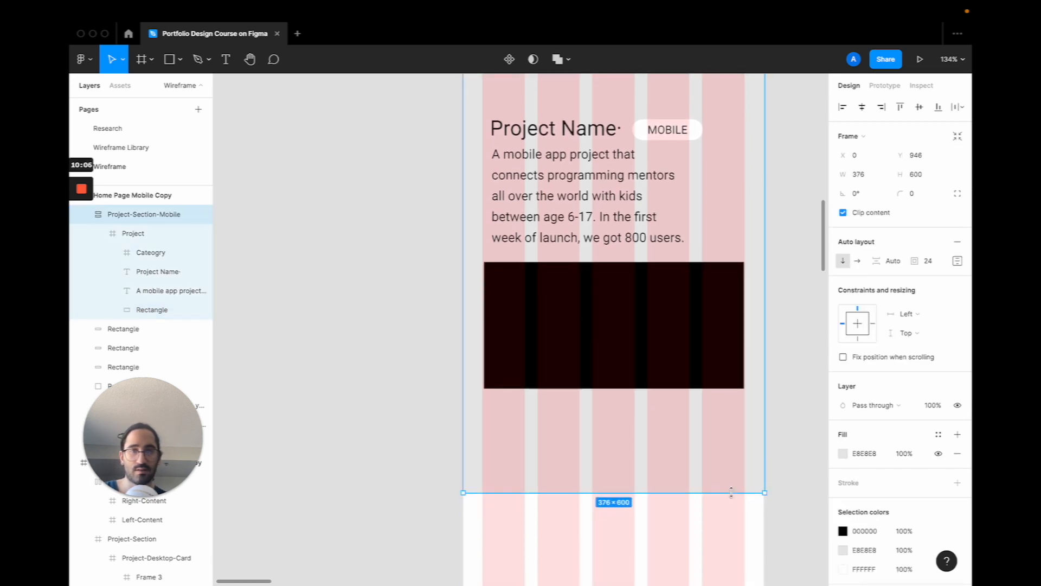
Try to move the Project frame up toward the upper edge of Project-Section-Mobile
scroll(732, 494, "up", 3)
scroll(735, 496, "down", 5)
scroll(691, 424, "down", 4)
scroll(691, 423, "right", 3)
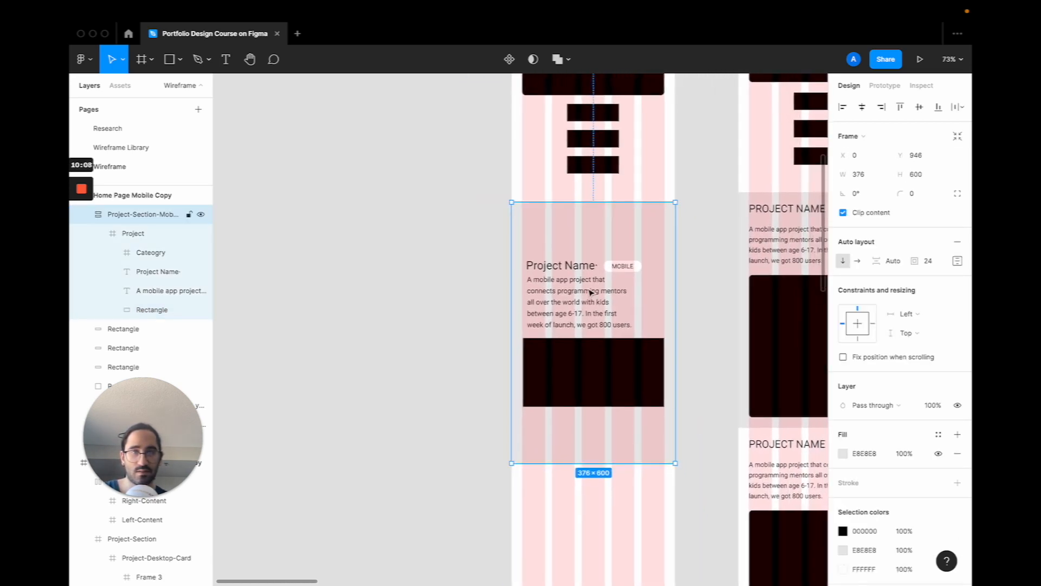
scroll(557, 294, "down", 2)
scroll(557, 295, "right", 3)
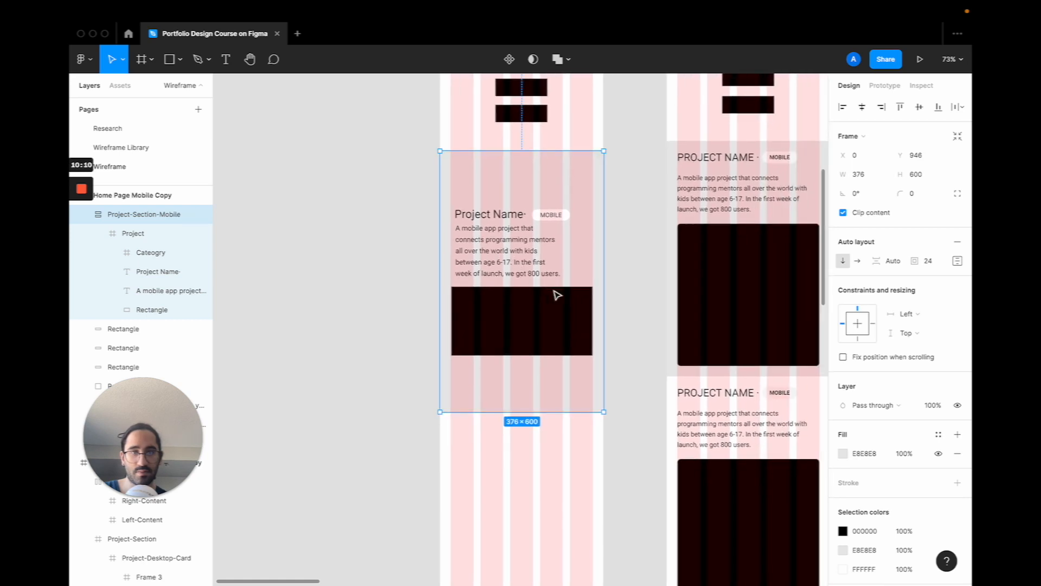
double_click(510, 244)
left_click_drag(519, 248, 518, 208)
Replace the Auto spacing between items in the Project-Section-Mobile auto layout with 0
left_click(529, 182)
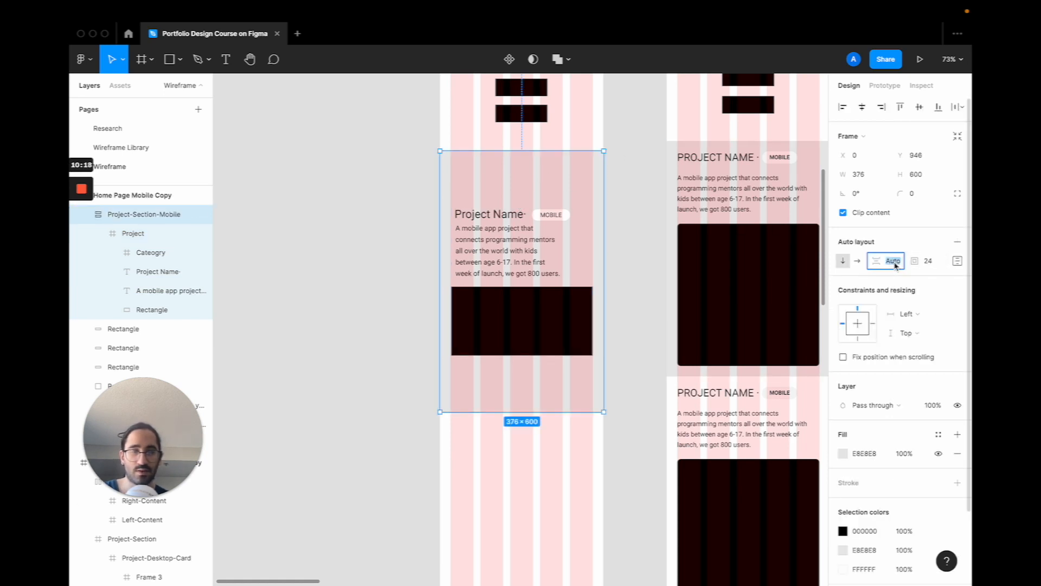
type("0")
key("Return")
Set the height of the black rectangle inside the Project frame to 327
left_click(534, 271)
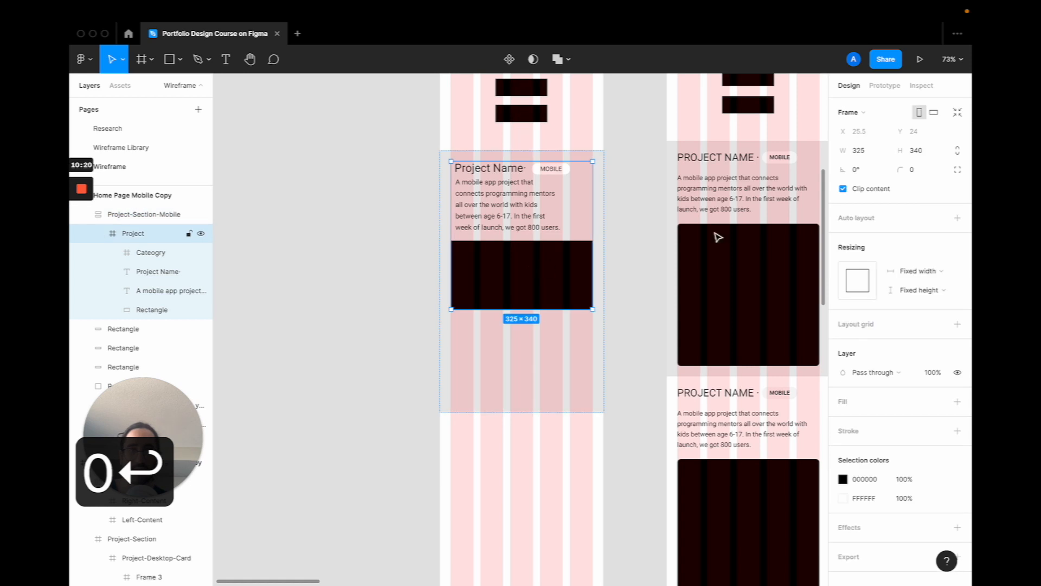
left_click(511, 290)
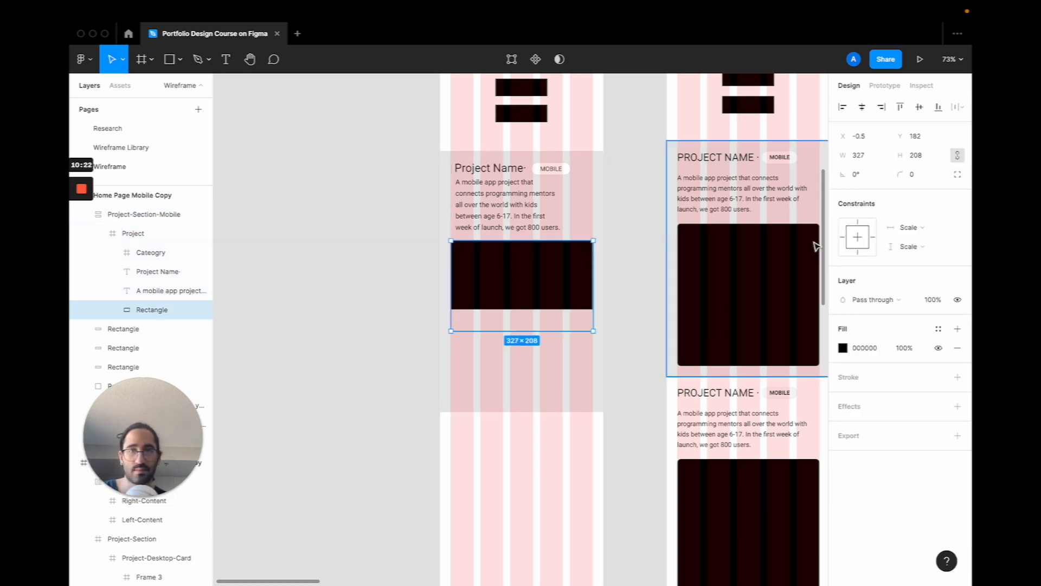
type("3")
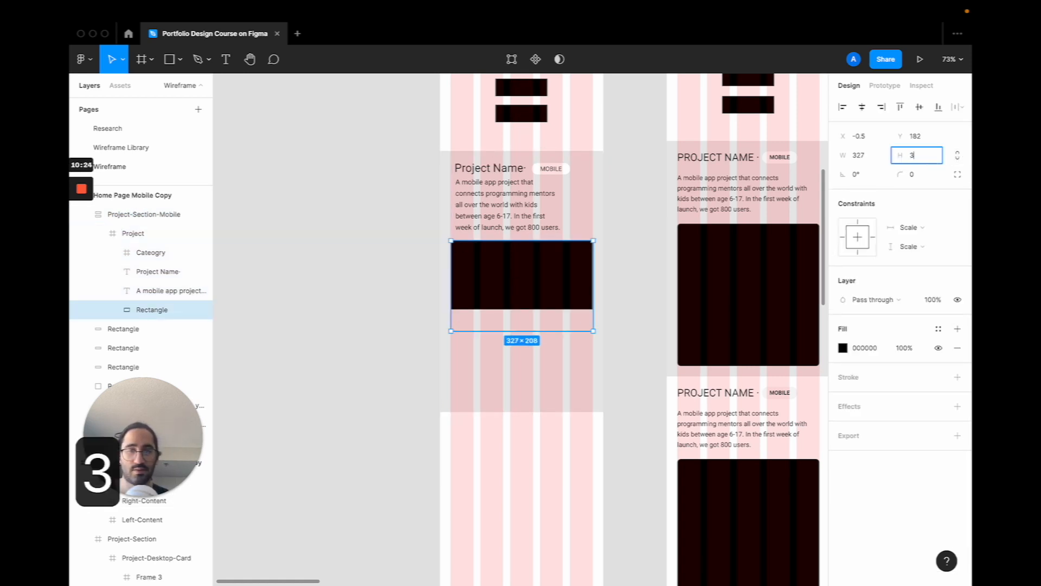
type("27")
key("Return")
key("Escape")
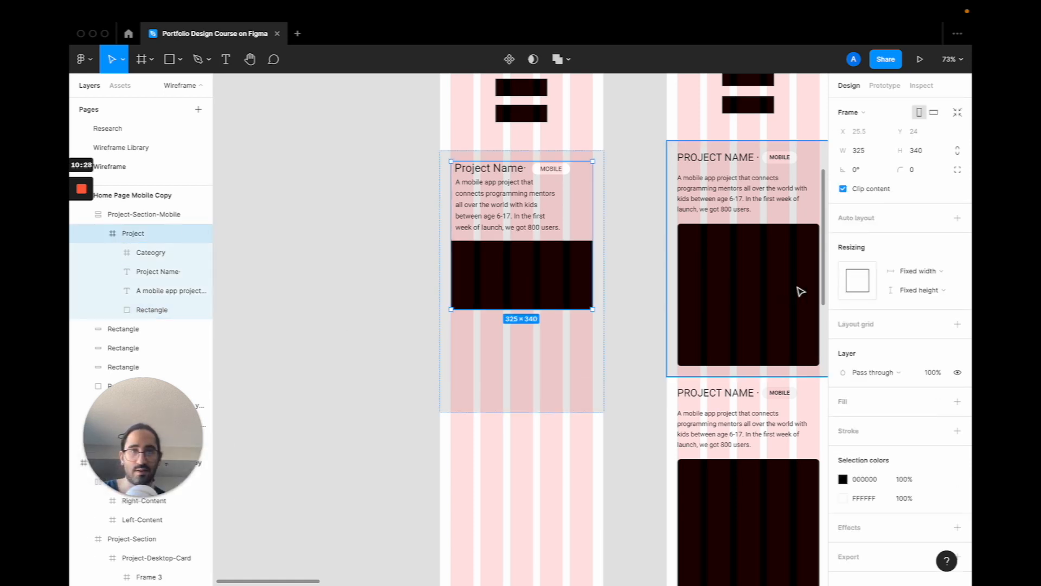
Extend the Project frame downward to a height of about 509 so it encloses the full black rectangle
left_click_drag(493, 312, 498, 382)
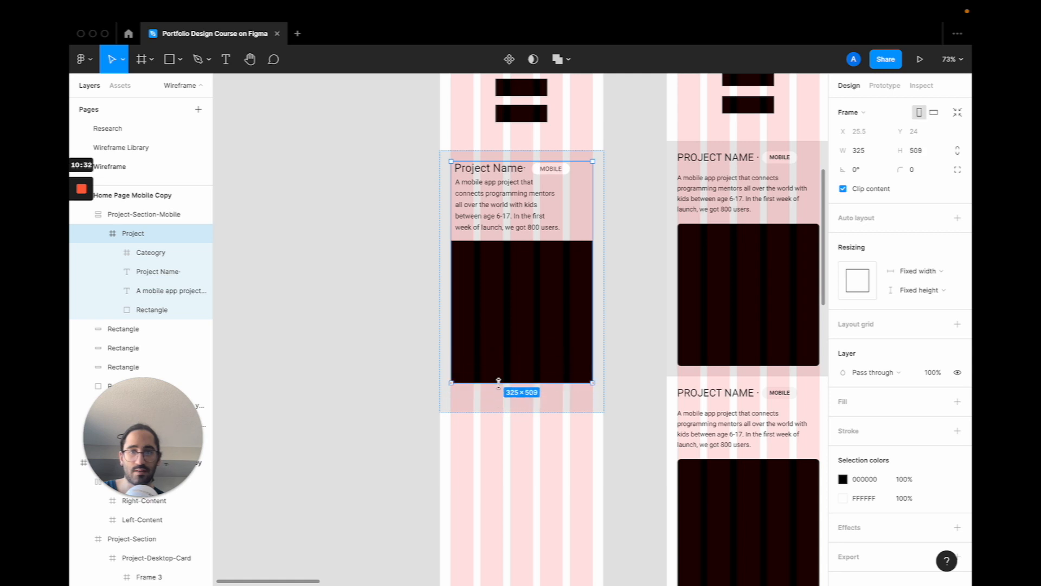
left_click(494, 453)
left_click(502, 349)
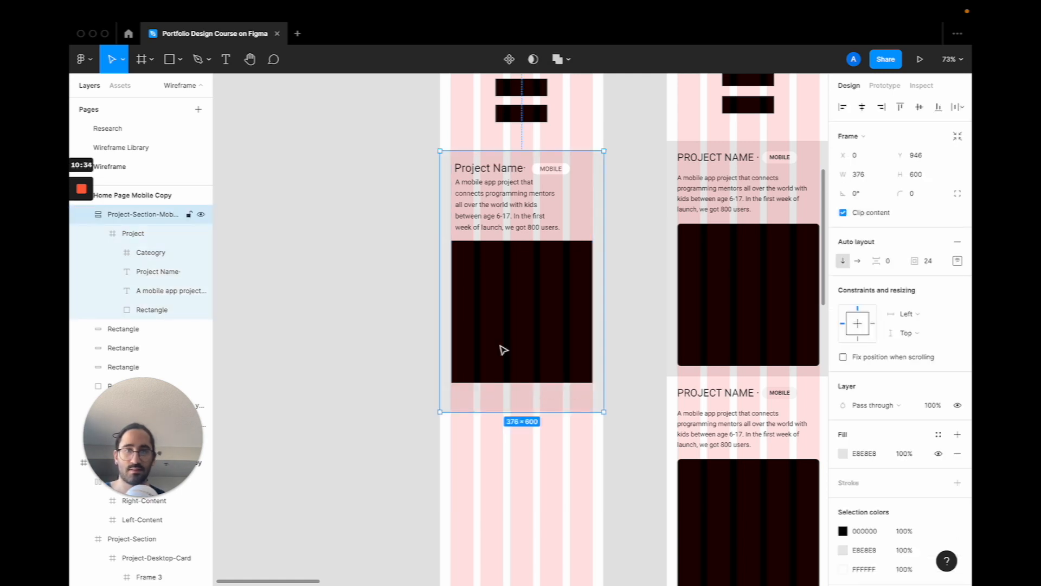
left_click(506, 328)
scroll(505, 328, "right", 1)
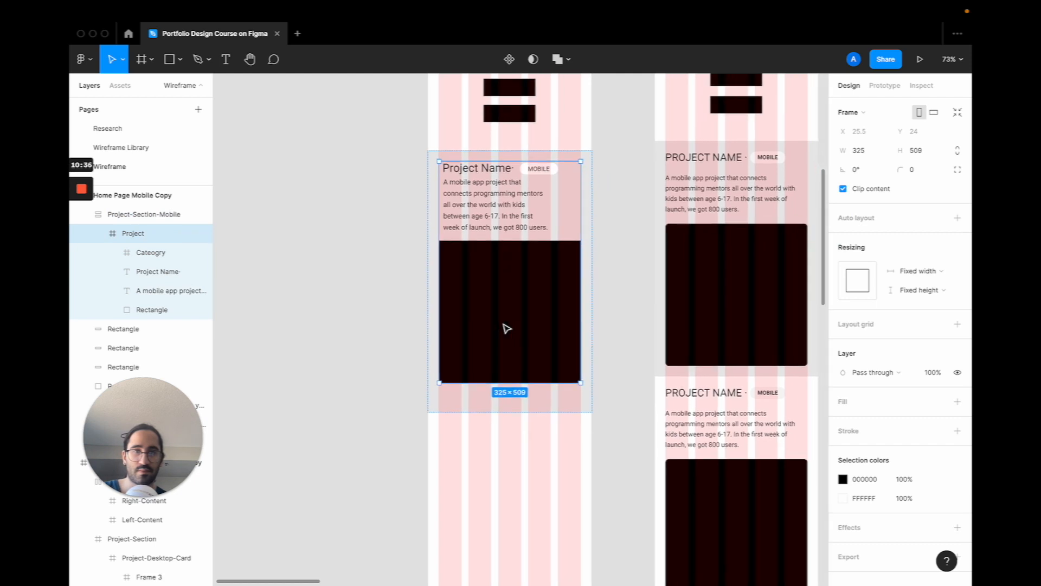
Round the black rectangle's corners with a radius of 8
left_click(517, 307)
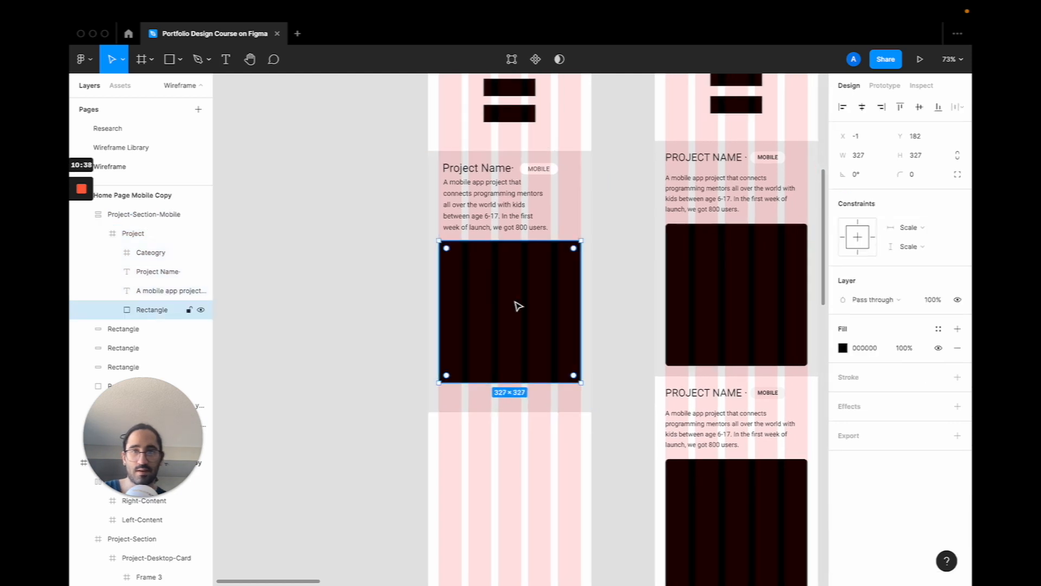
key("Return")
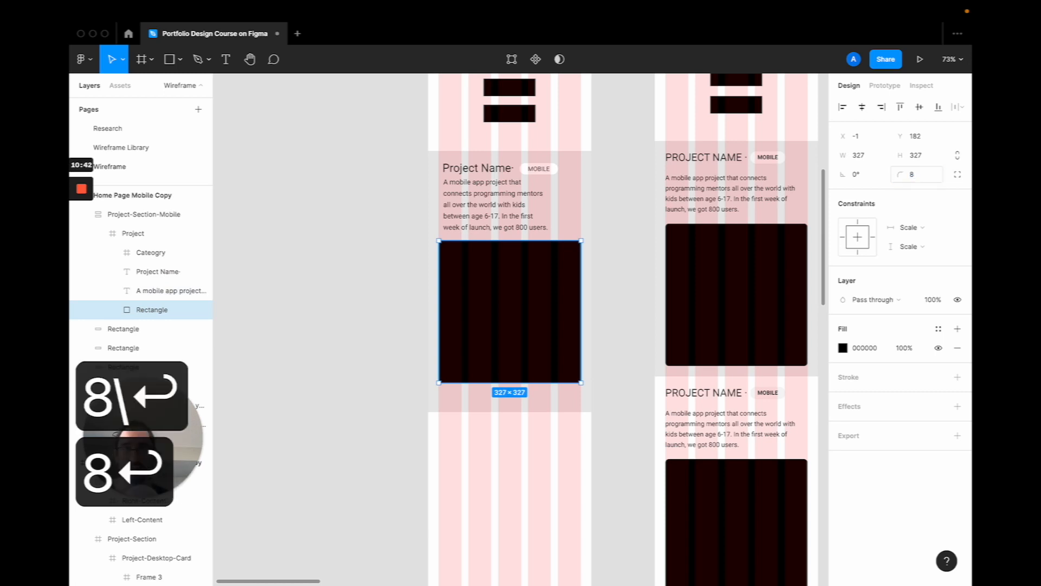
left_click(632, 269)
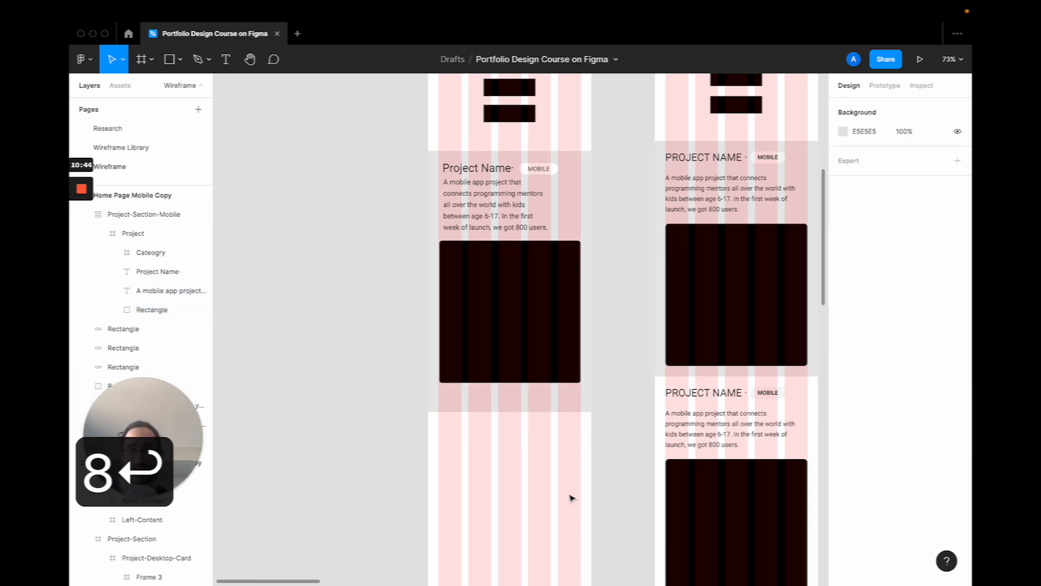
Shorten Project-Section-Mobile from its lower edge to a height of about 562
scroll(572, 497, "right", 3)
scroll(572, 498, "down", 1)
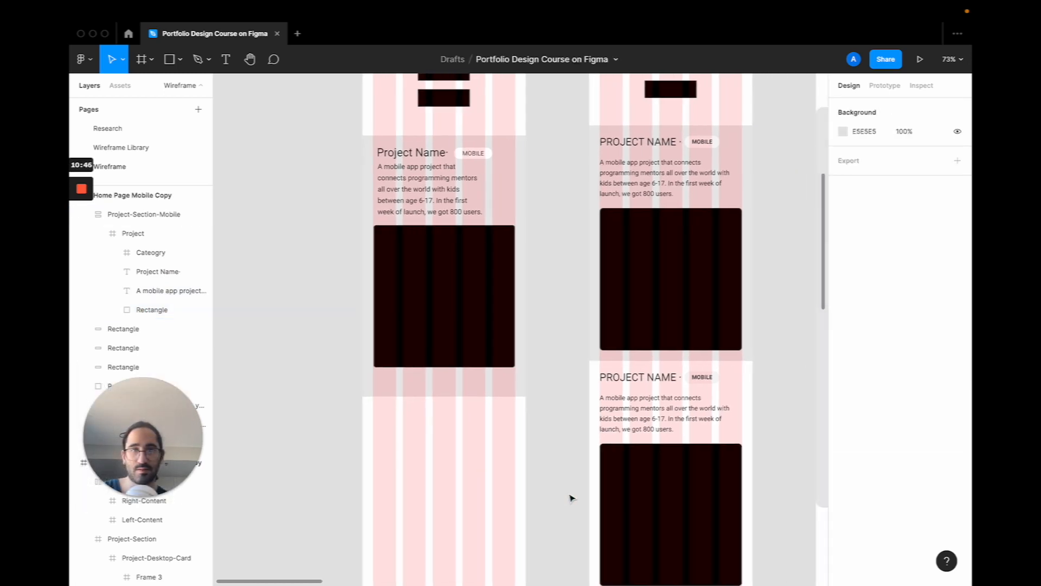
left_click(445, 391)
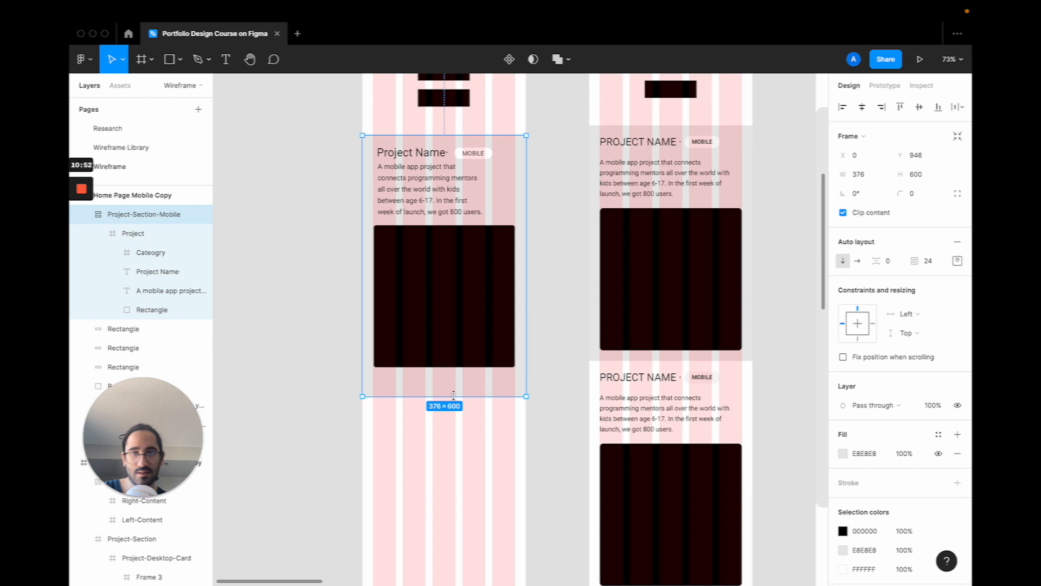
left_click_drag(453, 396, 454, 380)
double_click(455, 356)
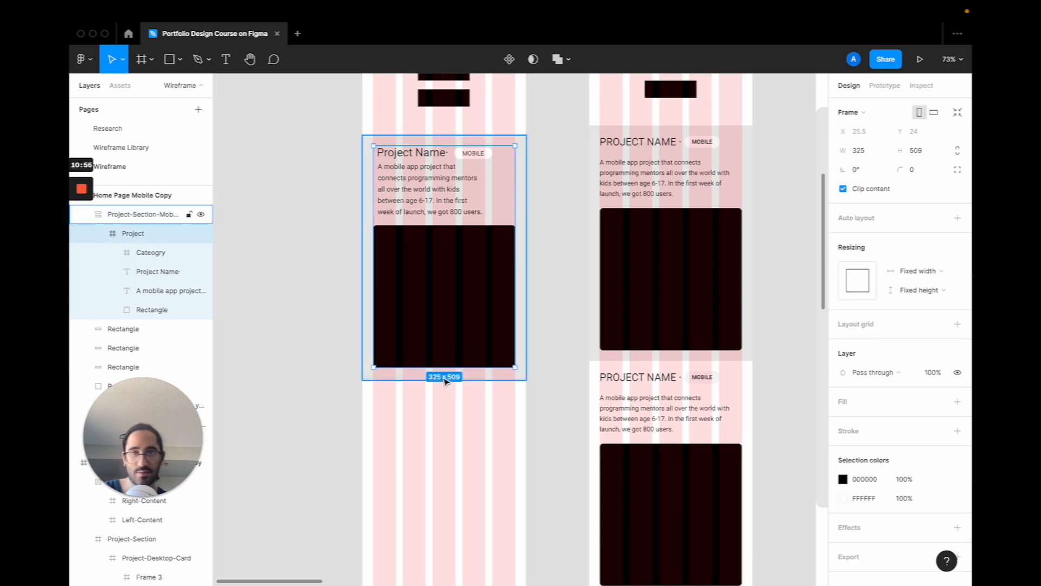
Reduce the height of Project-Section-Mobile to 558 and the nested Project frame's height to 508
left_click(445, 379)
left_click(924, 179)
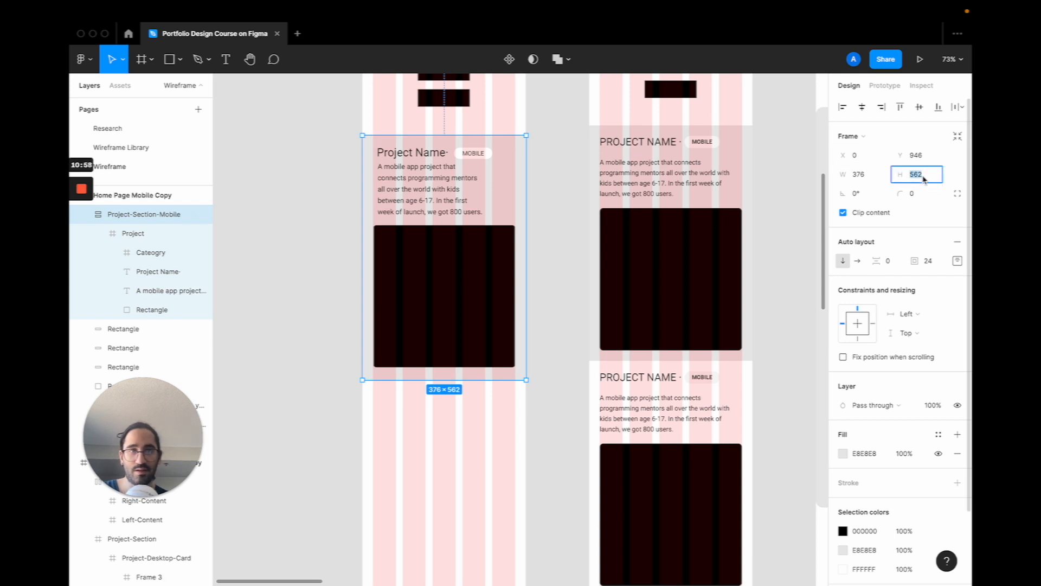
key("Down")
key("Down")
key("Down")
key("Down")
double_click(464, 312)
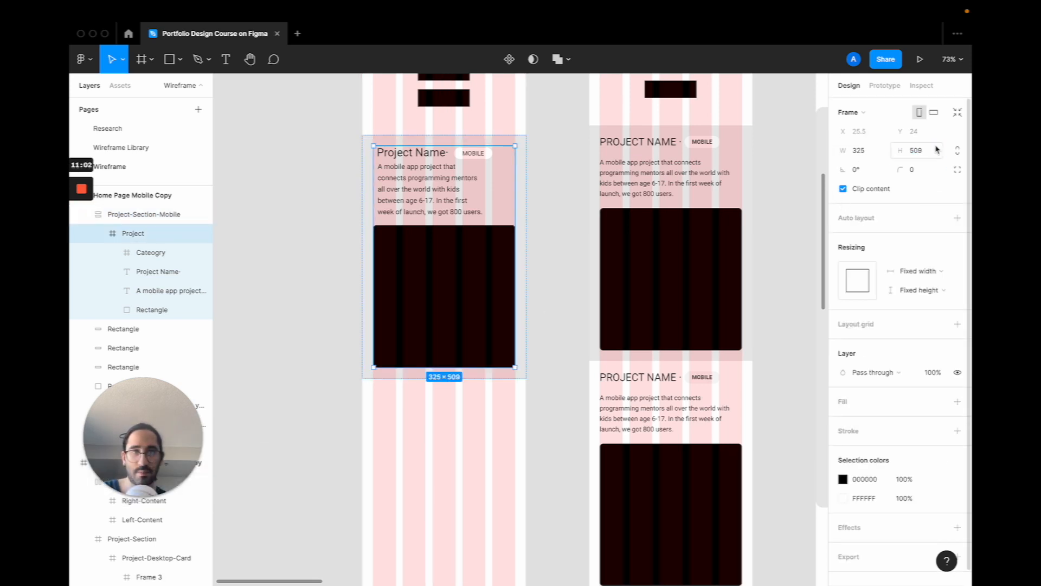
left_click(532, 363)
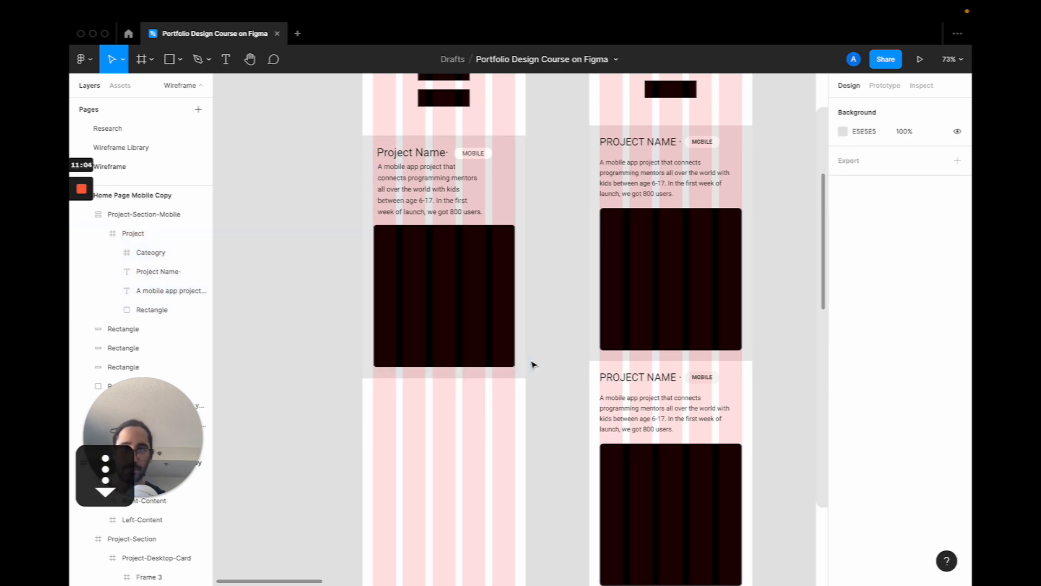
Examine the project section's title, category tag, description and rectangle up close beside the neighbouring mobile design
scroll(531, 364, "down", 2, "ctrl")
scroll(517, 371, "right", 1)
left_click(445, 306)
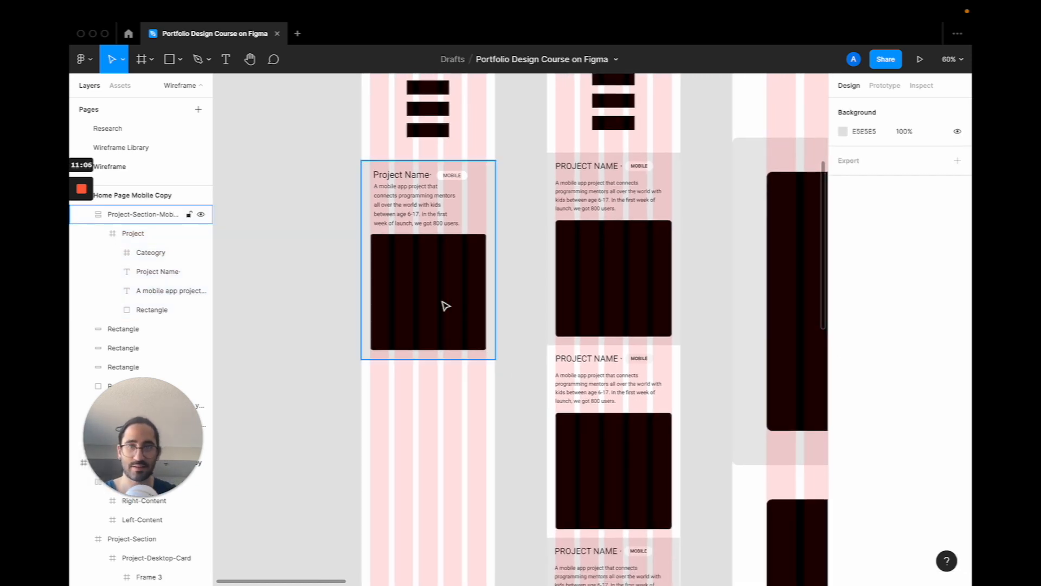
scroll(434, 282, "up", 5, "ctrl")
scroll(434, 282, "left", 1)
scroll(434, 282, "up", 1)
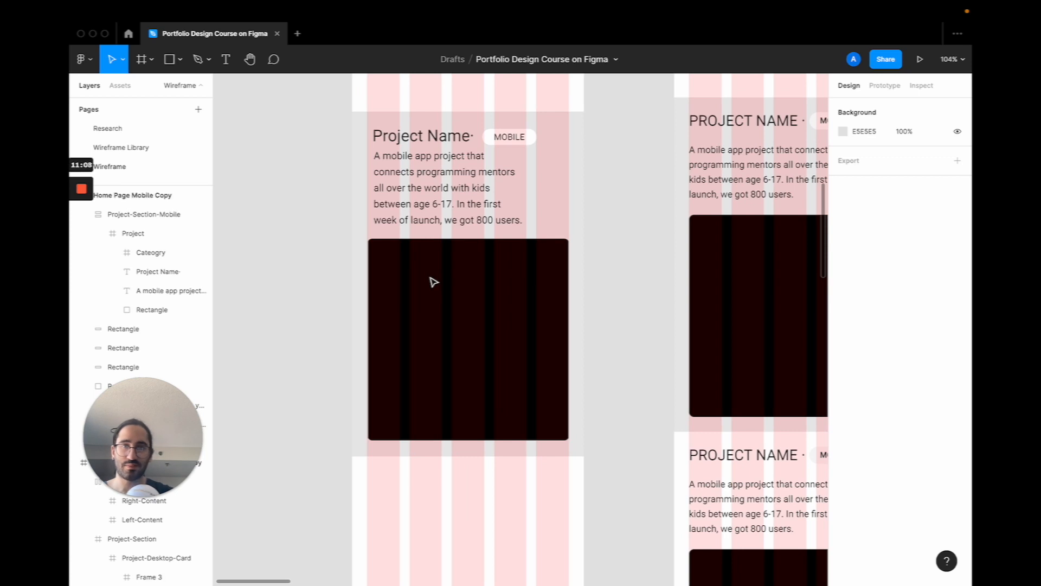
left_click(434, 282)
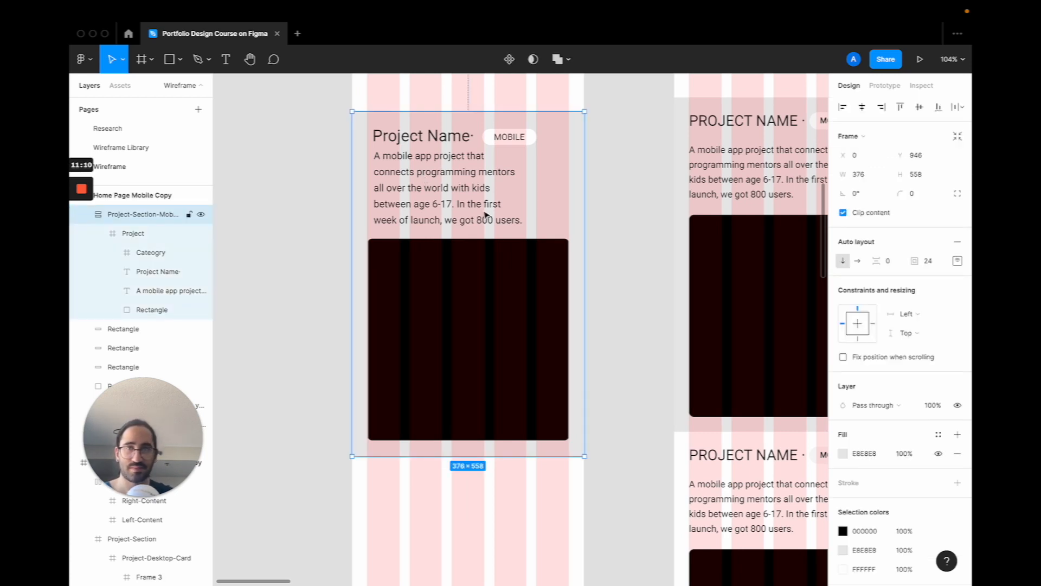
scroll(488, 138, "up", 2, "ctrl")
left_click(490, 141)
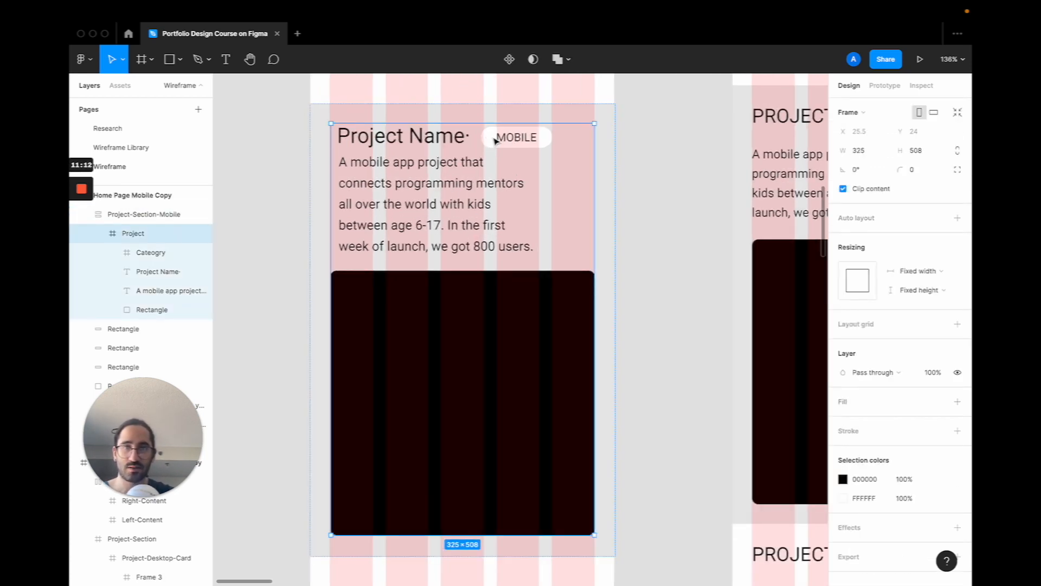
scroll(616, 190, "down", 5, "ctrl")
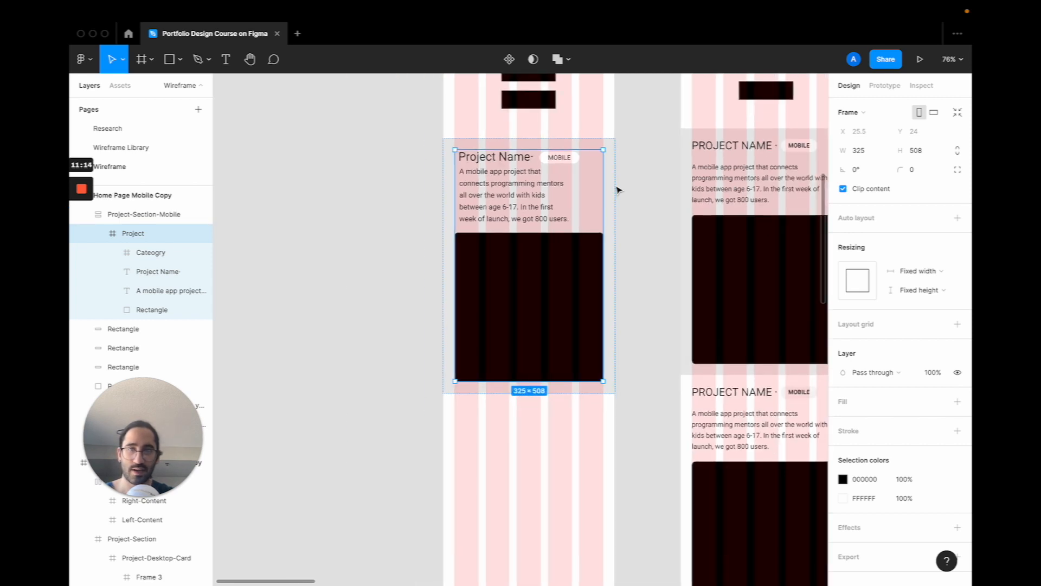
Duplicate Project-Section-Mobile and place the copy directly below the original at Y 1504
left_click(657, 205)
left_click(581, 177)
scroll(583, 180, "down", 2)
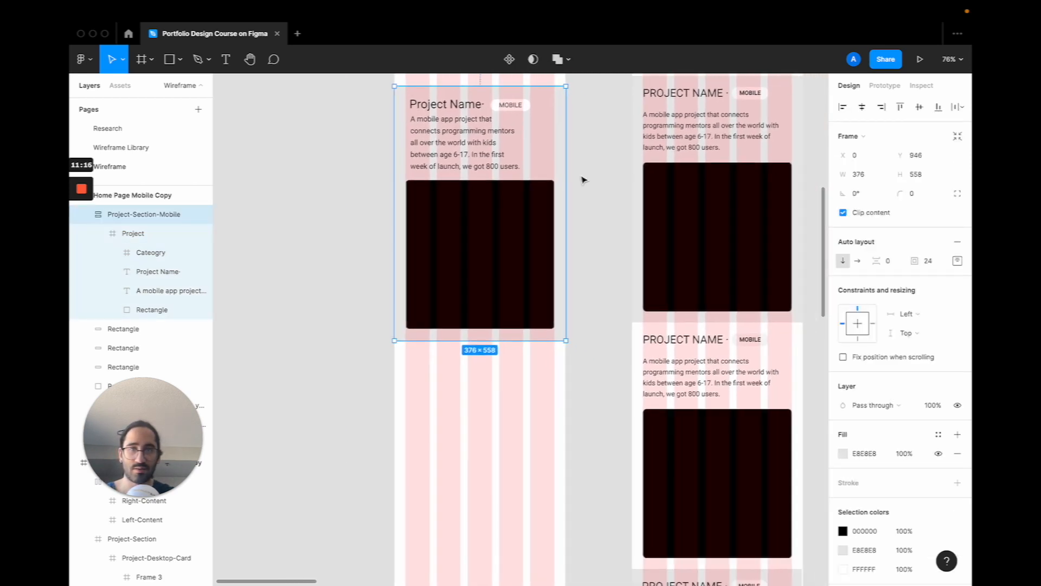
left_click_drag(537, 162, 536, 415, "alt")
scroll(536, 414, "down", 2)
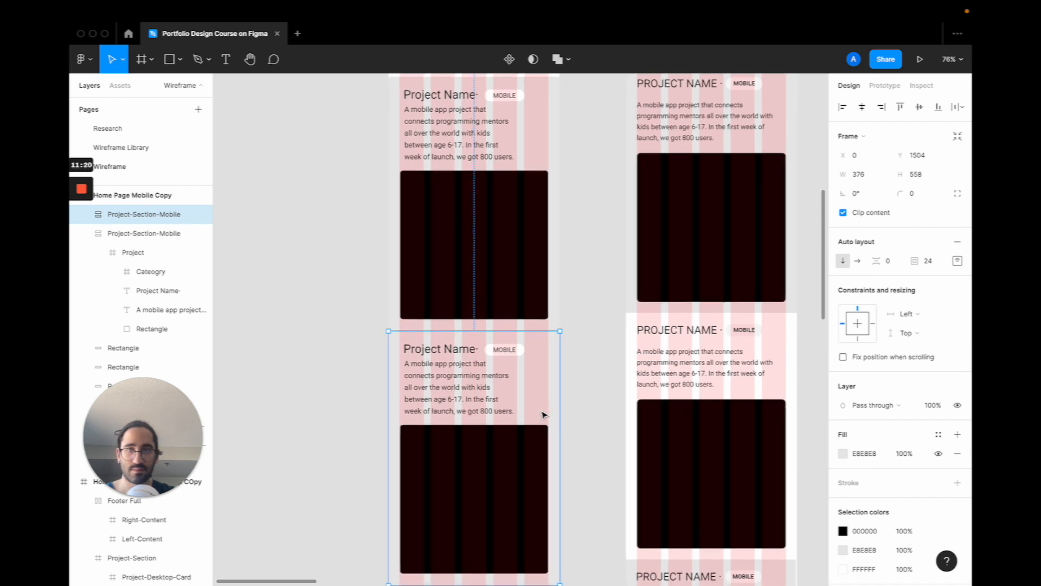
Hide the E8E8E8 fill of the duplicated project section
left_click(938, 453)
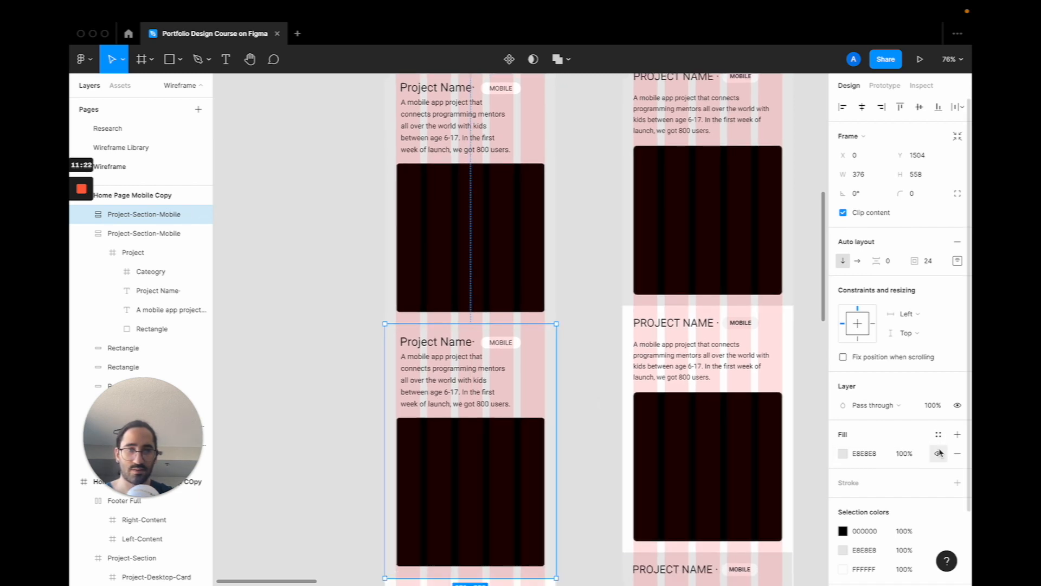
scroll(576, 410, "down", 3)
scroll(574, 281, "down", 2)
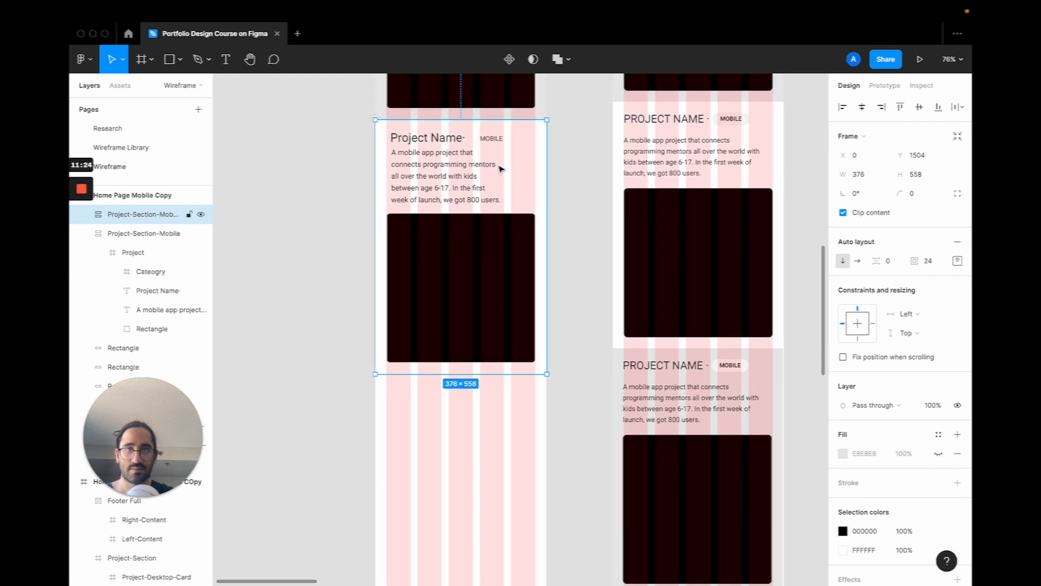
Darken the fill of the MOBILE category tag in the duplicated section from white to F2F2F2
double_click(482, 142)
double_click(480, 141)
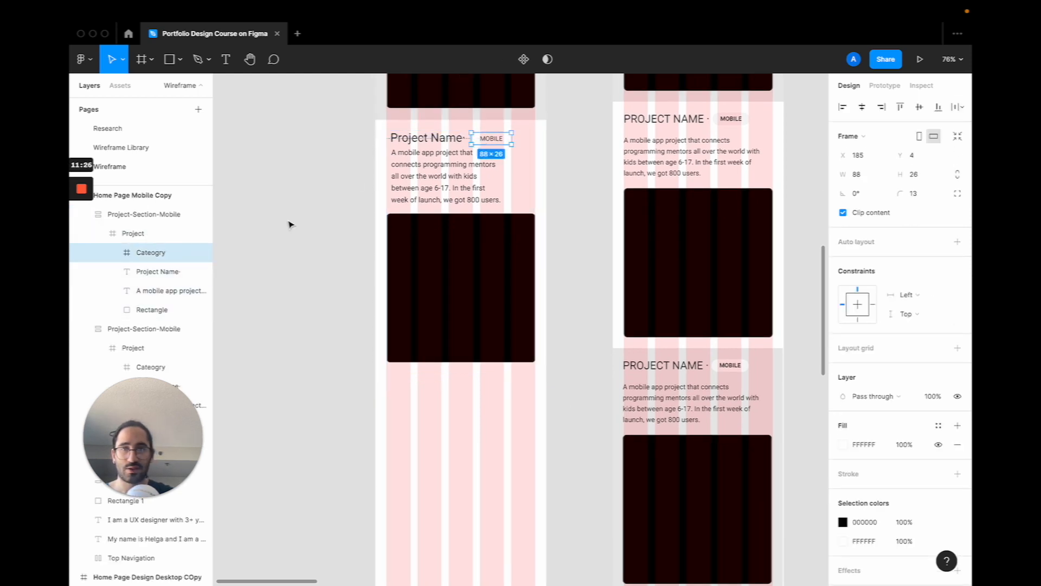
left_click(843, 444)
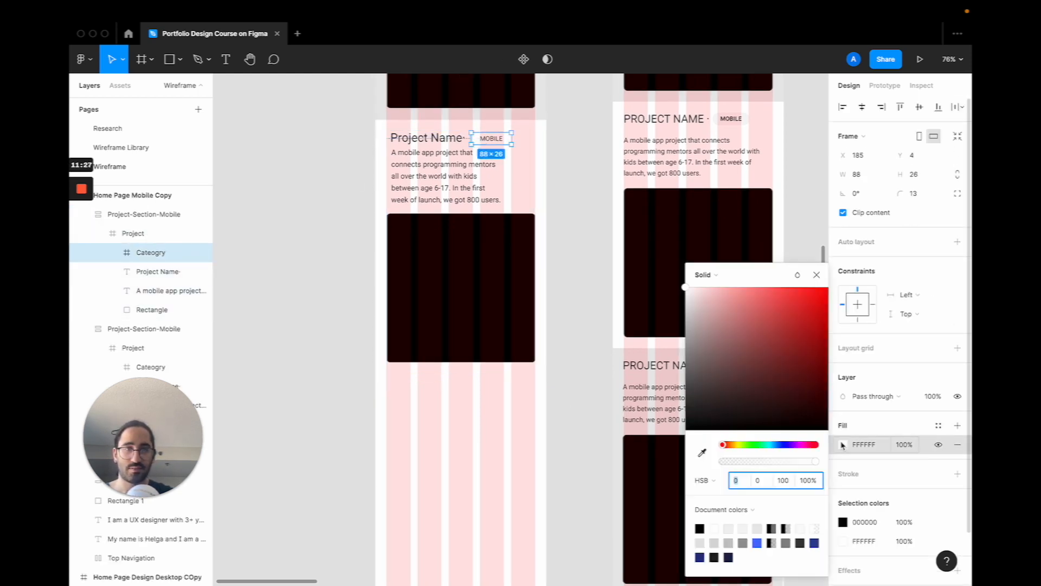
left_click(782, 480)
key("Down")
key("Down")
key("Down")
key("Down")
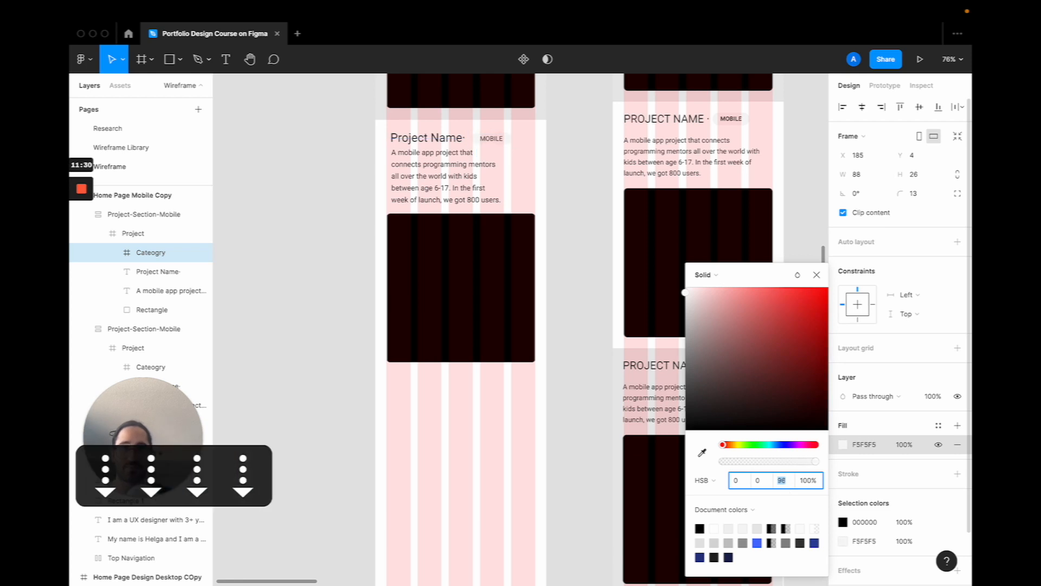
key("Down")
left_click(527, 394)
Hide the layout grids on the canvas
scroll(527, 394, "down", 3)
scroll(529, 394, "up", 2)
scroll(529, 395, "left", 2)
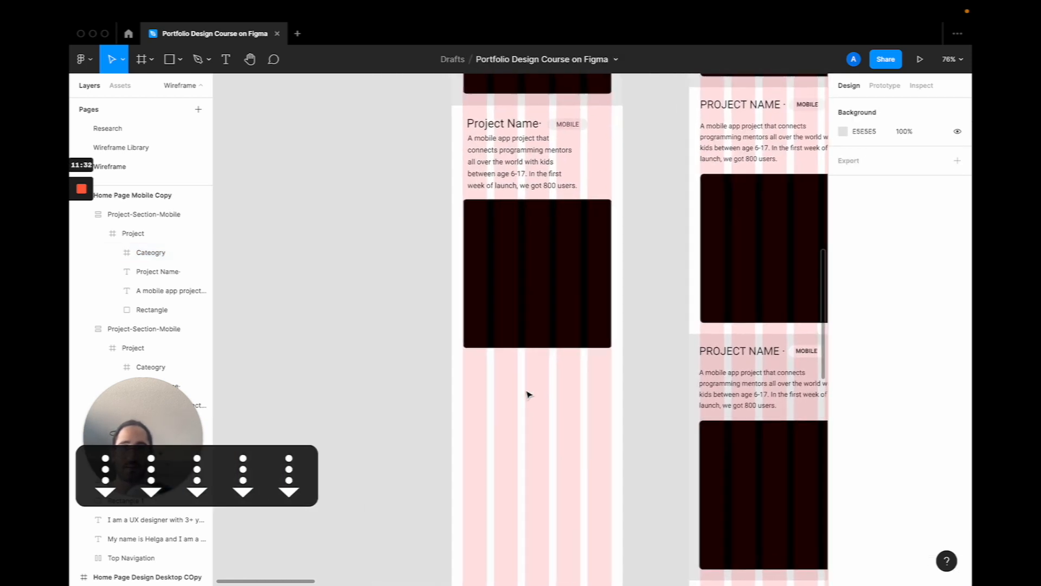
key("ctrl+g")
scroll(527, 392, "up", 1)
Duplicate the white project section directly below itself at Y 2062 and make the copy's E8E8E8 fill visible
left_click(525, 225)
scroll(528, 217, "up", 2)
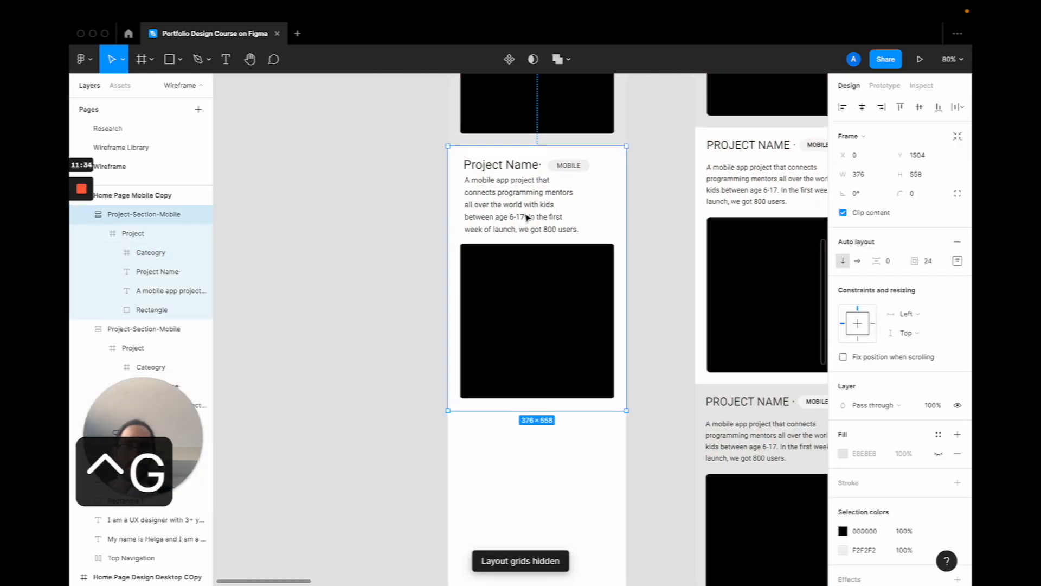
scroll(526, 217, "down", 5)
left_click_drag(525, 234, 528, 413)
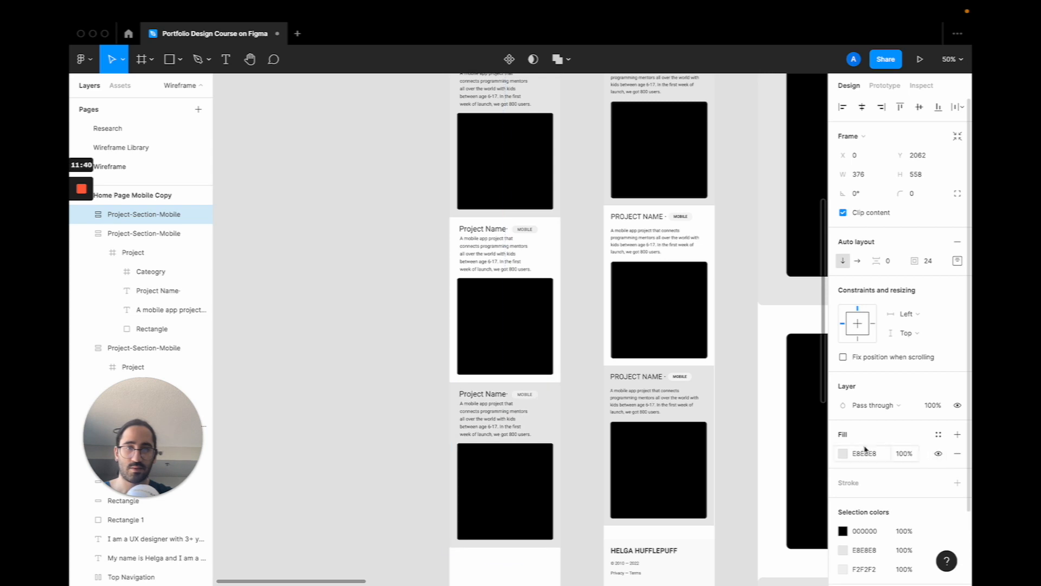
left_click(599, 402)
Copy the Footer Full frame from the end of the desktop home page design
scroll(596, 405, "down", 5)
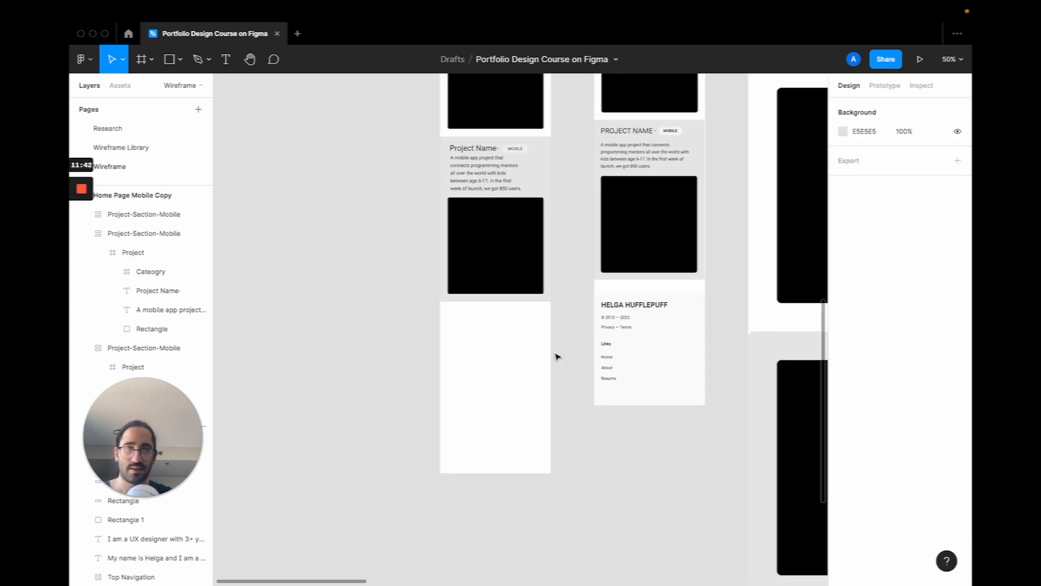
scroll(667, 331, "right", 10)
scroll(667, 330, "down", 3)
scroll(702, 346, "down", 2)
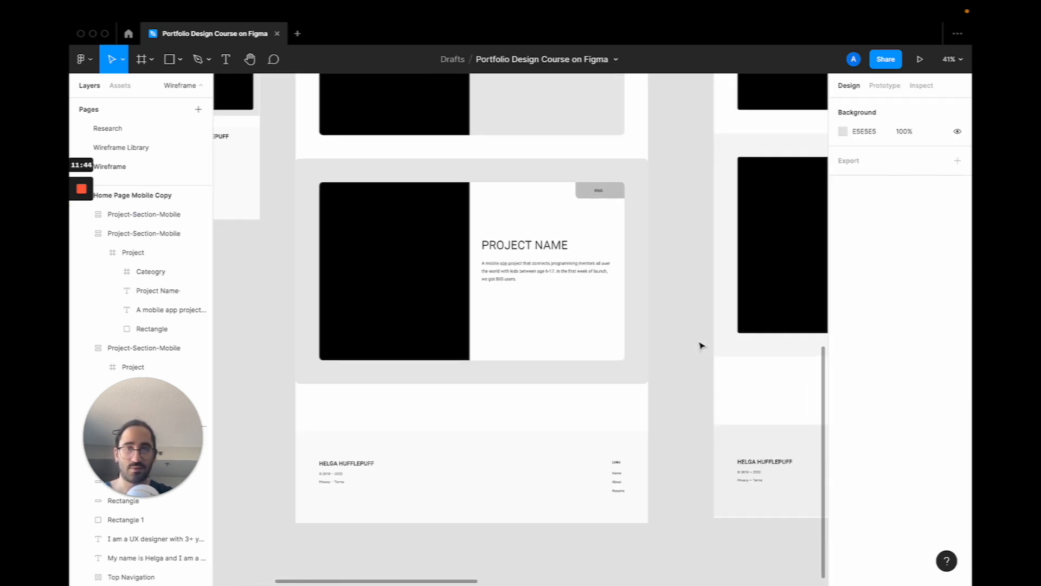
left_click(589, 471)
key("super+c")
scroll(589, 471, "down", 1)
scroll(590, 471, "left", 5)
key("super+c")
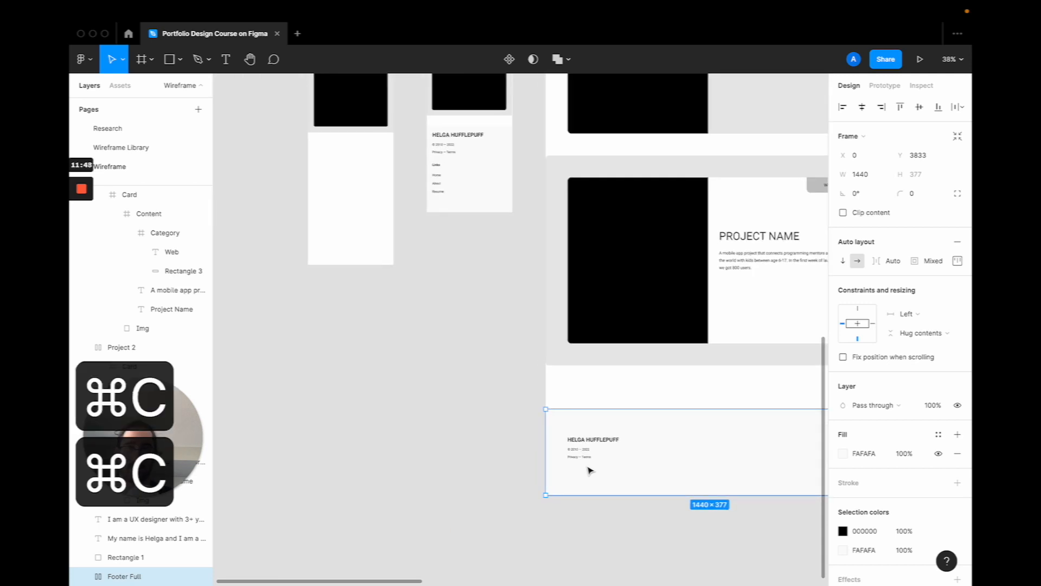
scroll(589, 471, "up", 8)
scroll(542, 352, "left", 4)
scroll(493, 262, "down", 3)
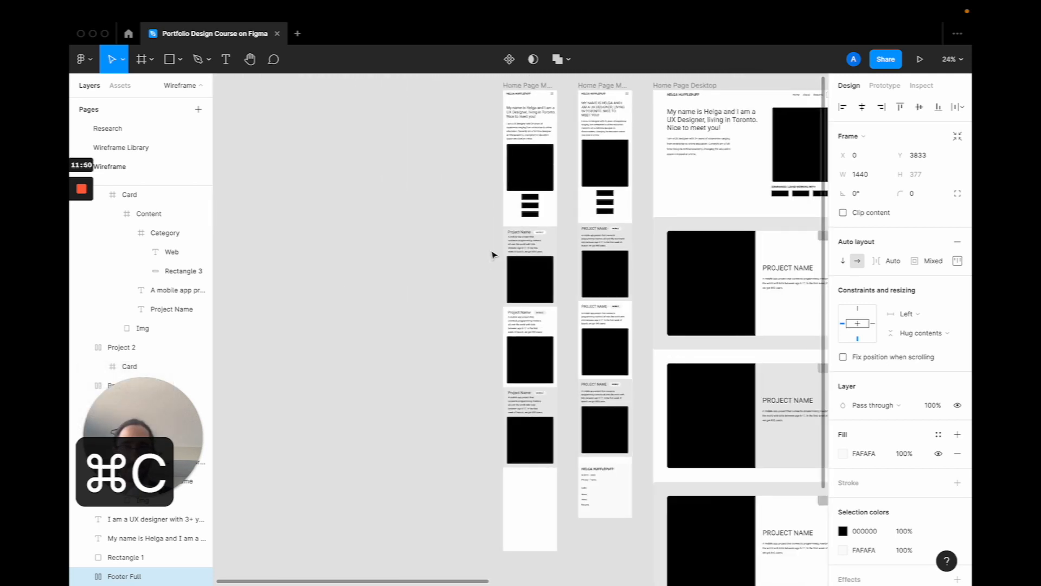
Paste the Footer Full frame into the Home Page Mobile Copy frame and place it at the page's bottom edge, at X 0, Y 2823
scroll(493, 253, "up", 3)
left_click(512, 202)
scroll(514, 264, "down", 4)
key("super+v")
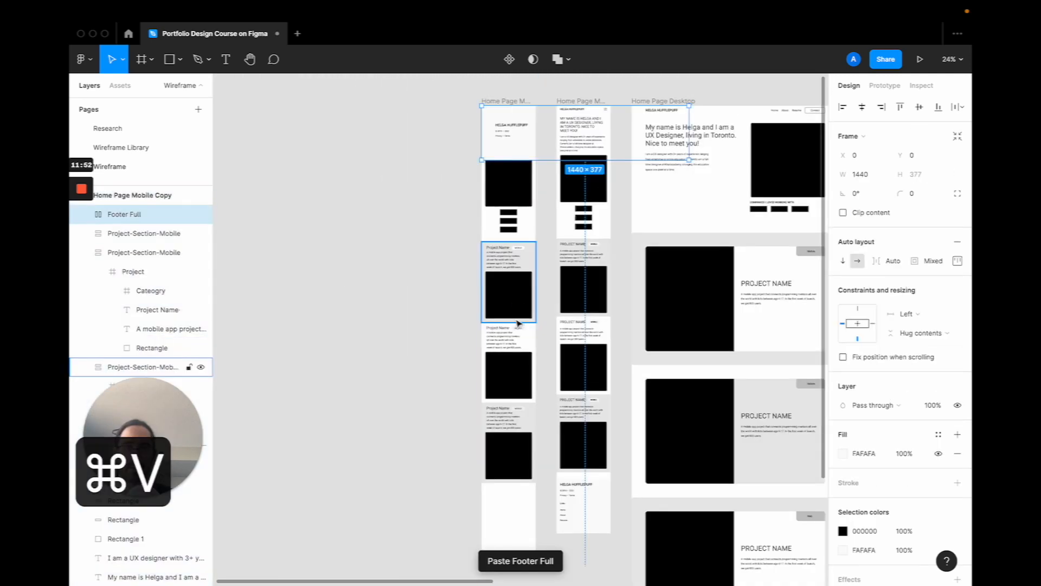
scroll(523, 365, "up", 2)
scroll(540, 186, "up", 3)
left_click_drag(539, 186, 483, 280)
scroll(542, 406, "down", 5)
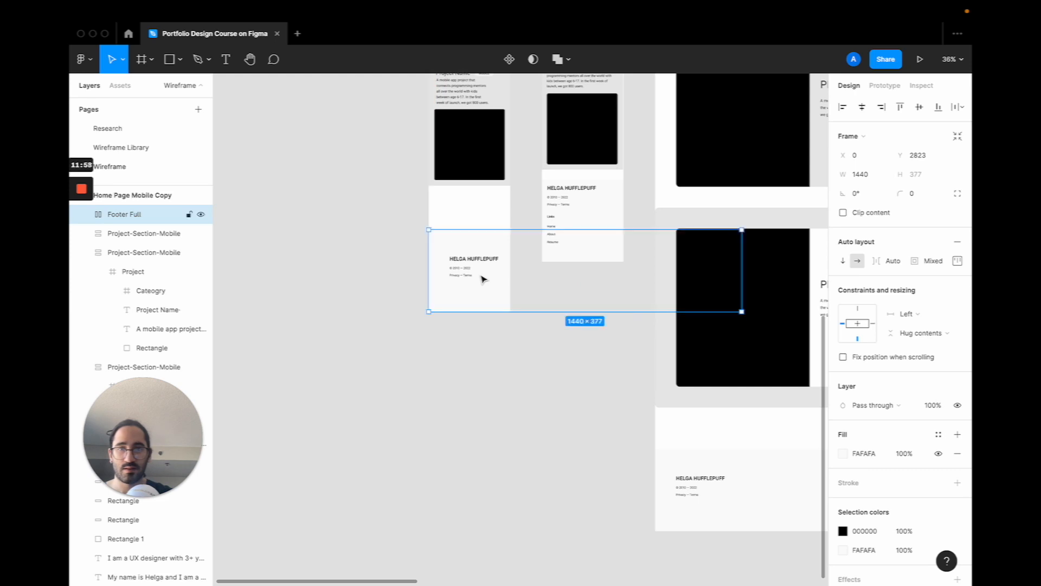
Stack the pasted footer's contents vertically with 24 spacing and resize the footer to 376 × 432, extending it upward to Y 2768
left_click(843, 263)
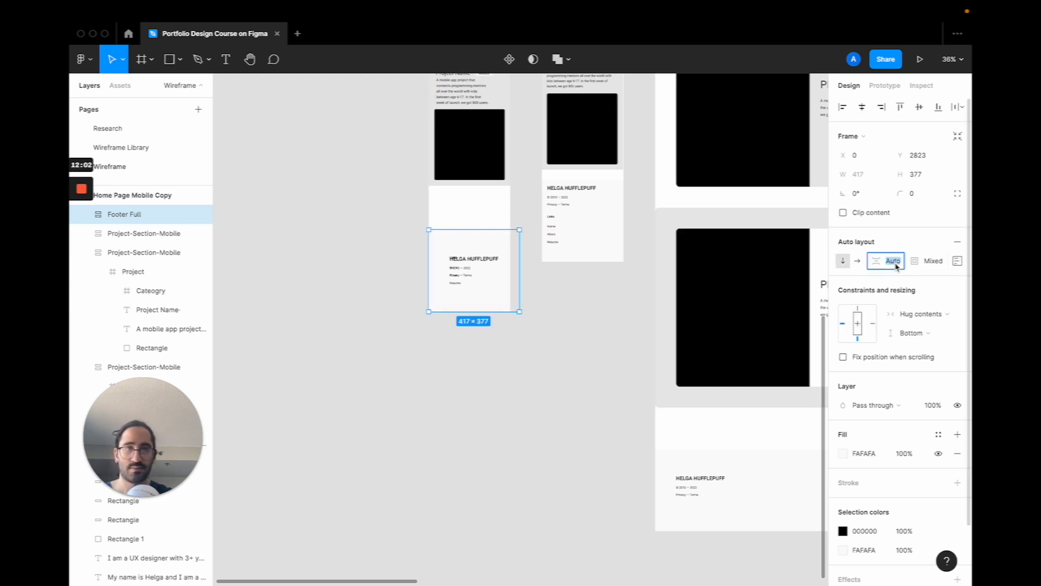
key("shift+Up")
key("shift+Up")
key("shift+Up")
type("24")
key("Return")
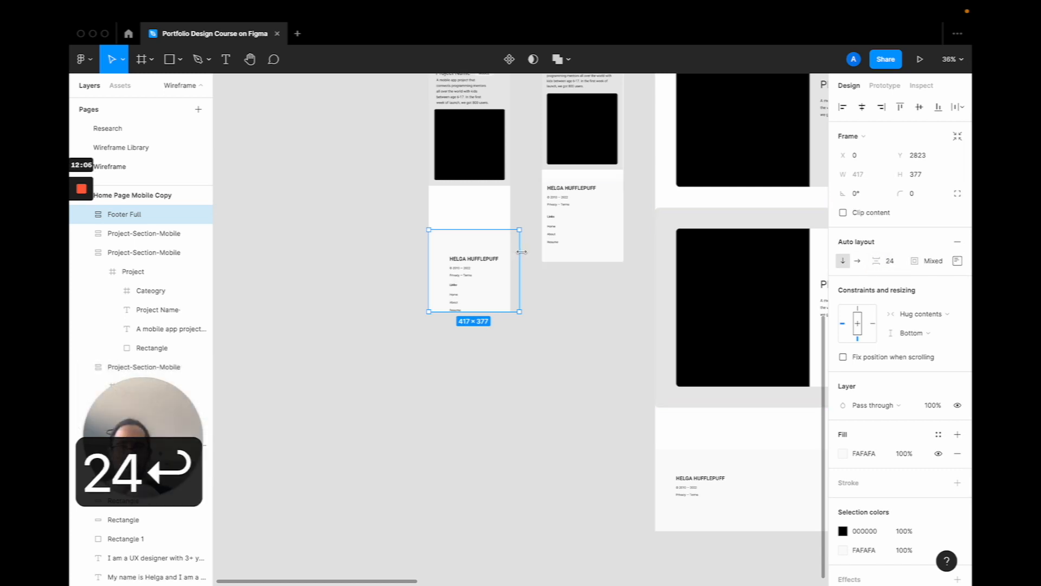
left_click_drag(521, 251, 511, 251)
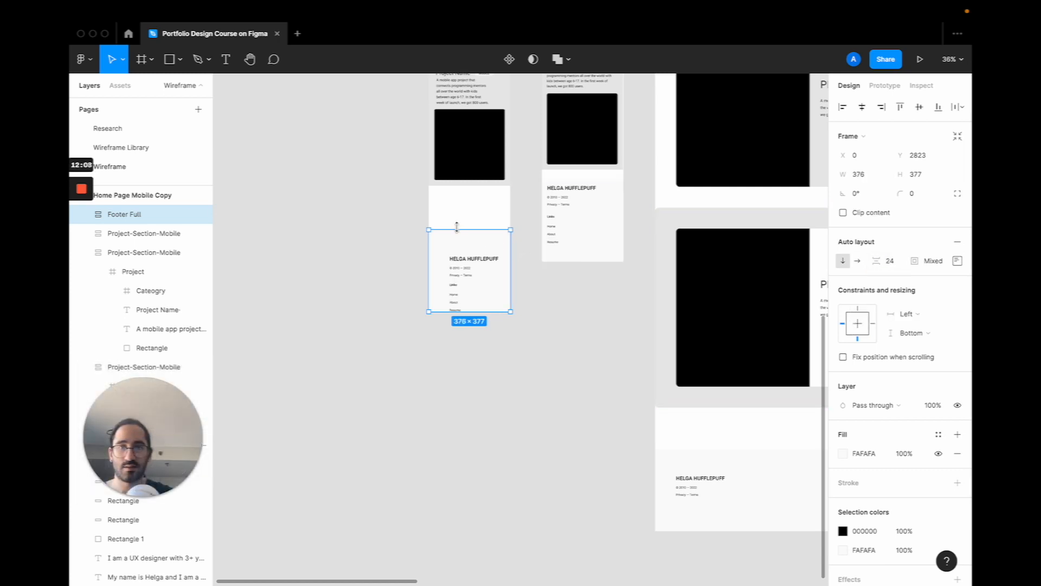
mouse_move(456, 227)
left_mouse_down()
mouse_move(456, 191)
mouse_move(456, 218)
left_mouse_up()
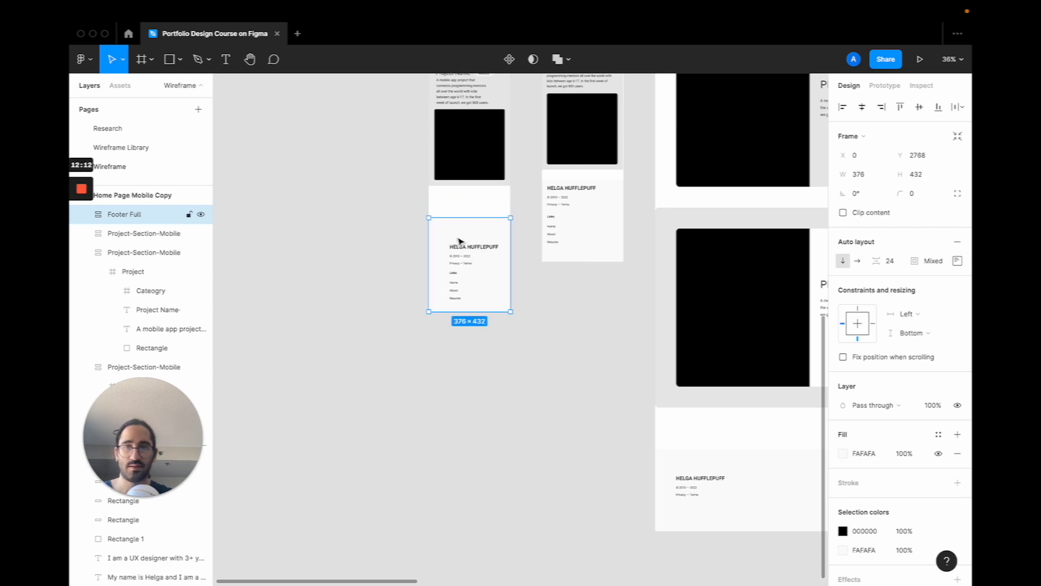
Align the footer's contents to the left and vertically centred, with left and right padding of 24
left_click(957, 261)
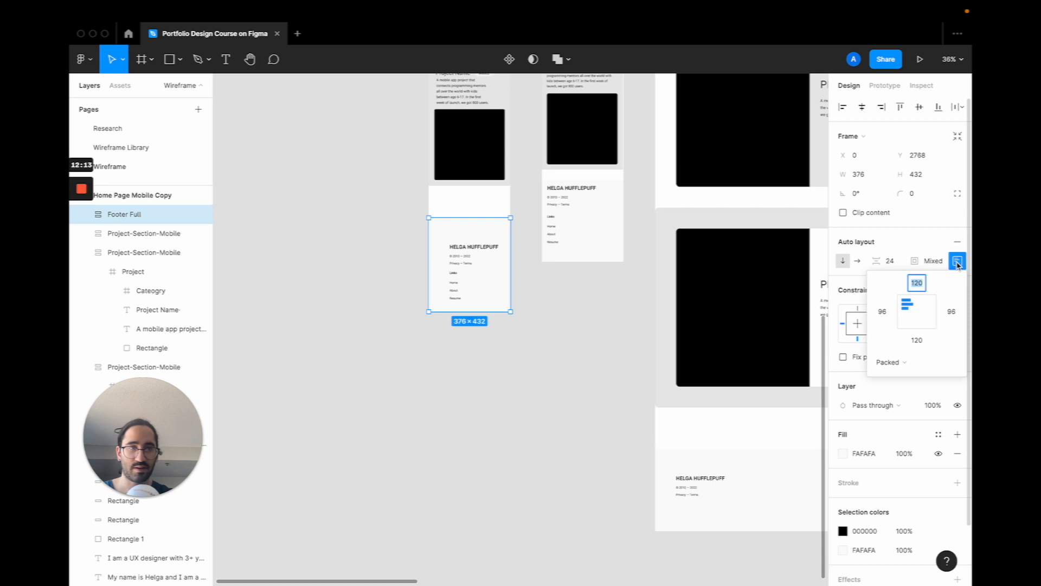
left_click(904, 317)
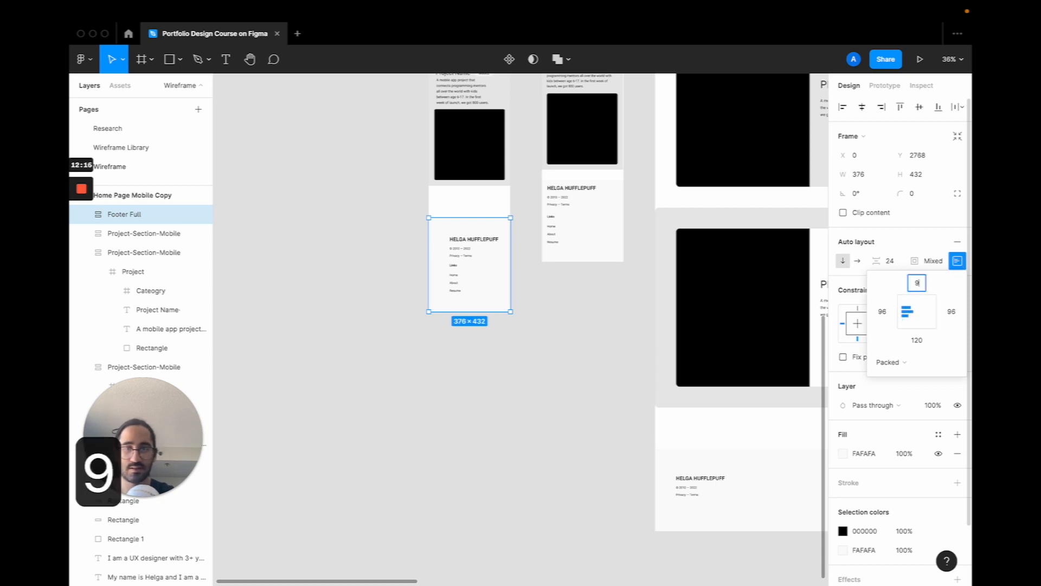
left_click(883, 311)
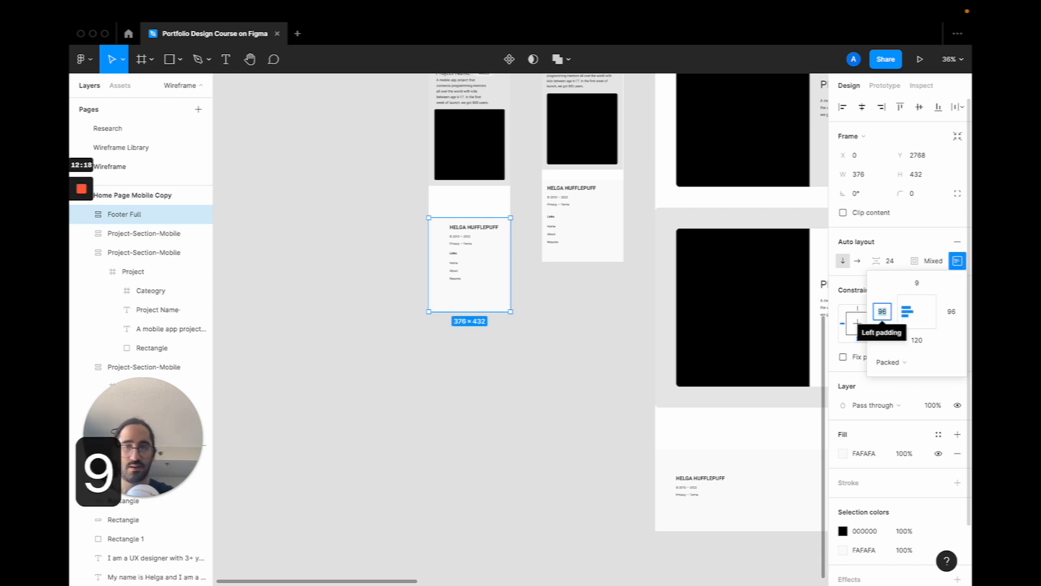
type("24")
key("Return")
left_click(953, 312)
type("24")
key("Return")
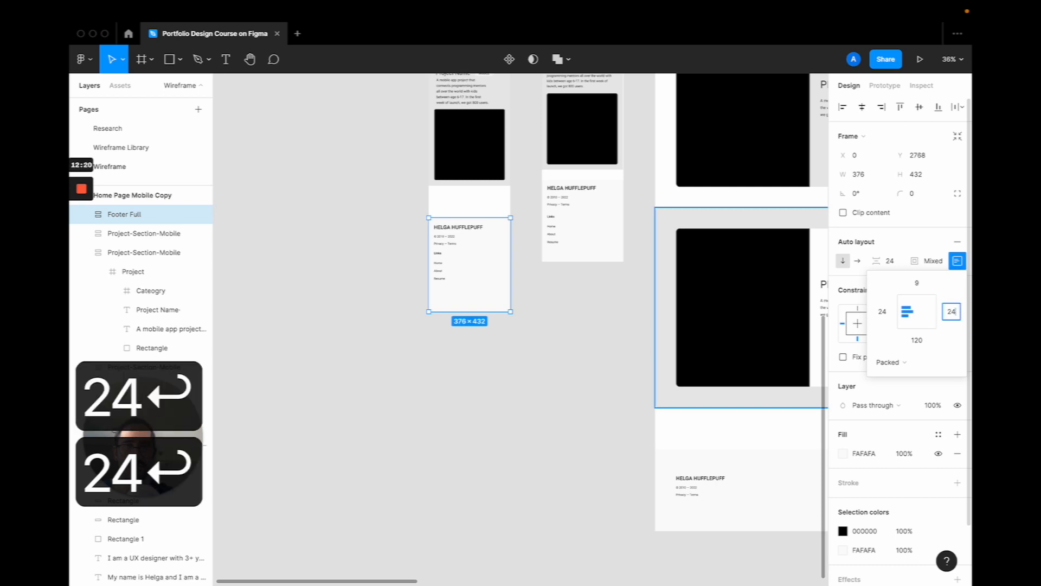
Set the footer's top and bottom padding to 24
left_click(916, 284)
type("24")
key("Return")
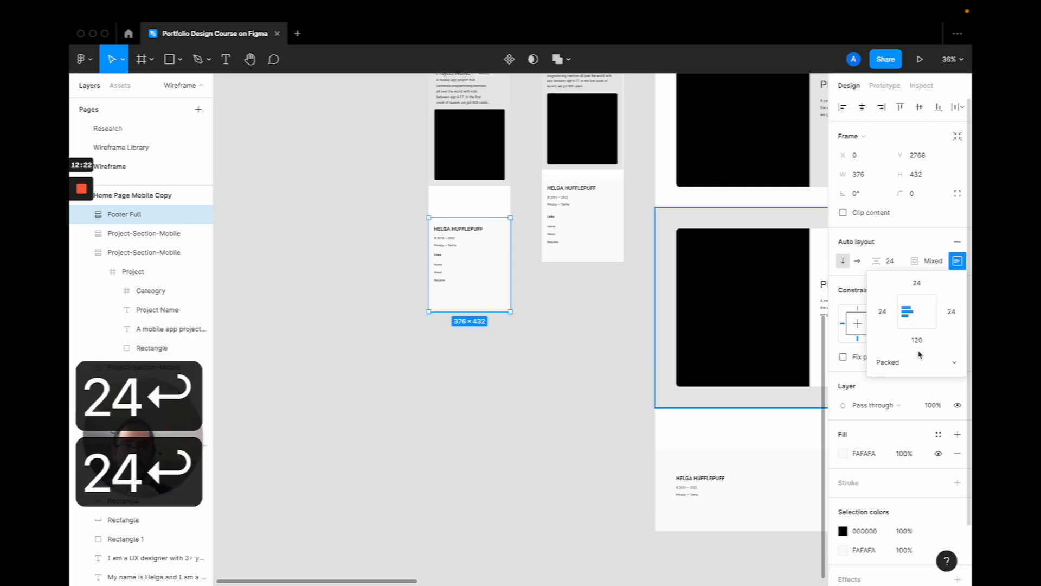
left_click(916, 340)
type("24")
key("Return")
key("shift+2")
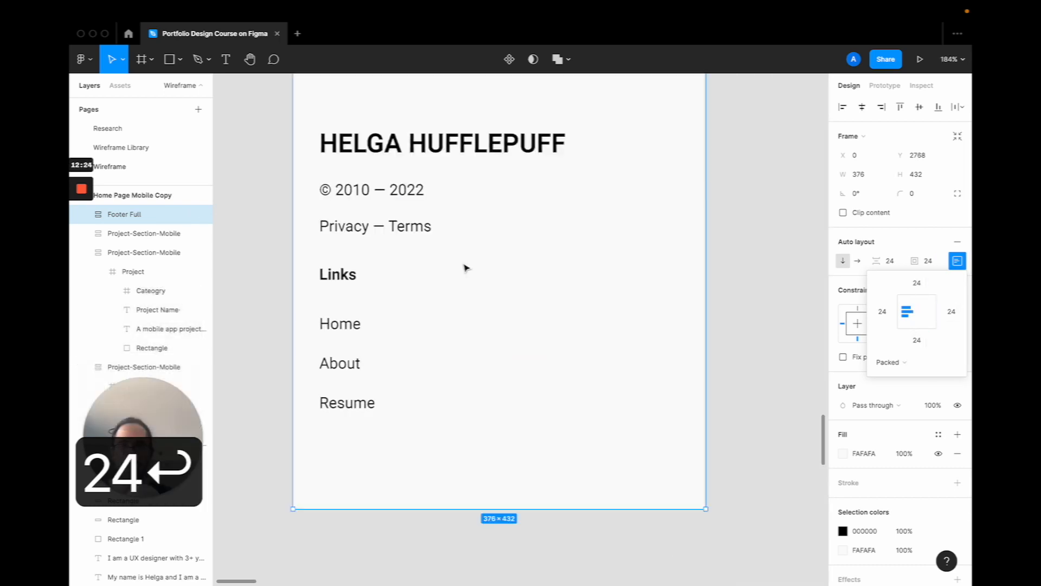
Inspect the spacing around the links group inside the mobile footer
scroll(465, 267, "down", 3)
left_click(890, 261)
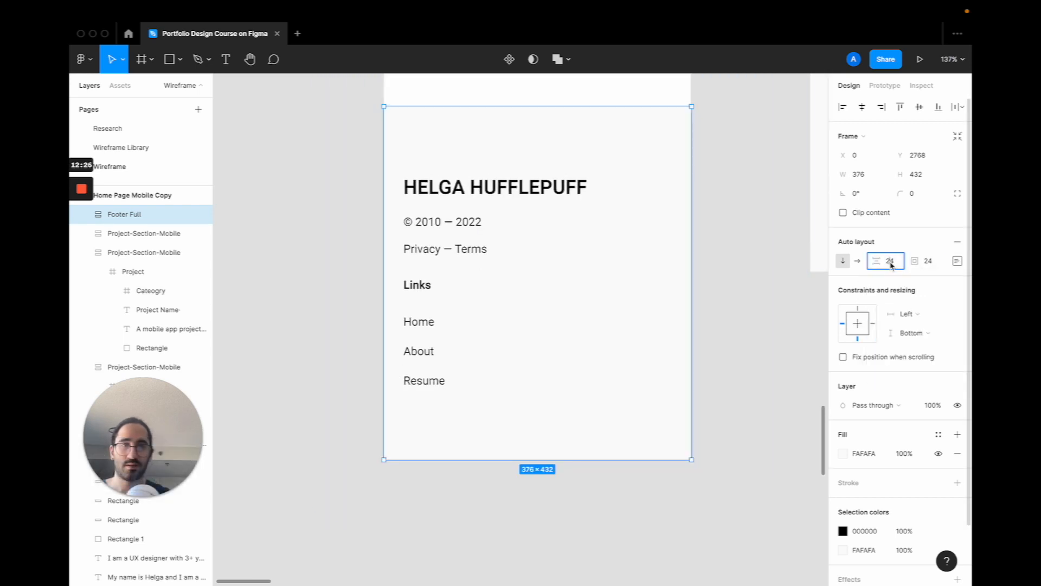
scroll(591, 221, "up", 4)
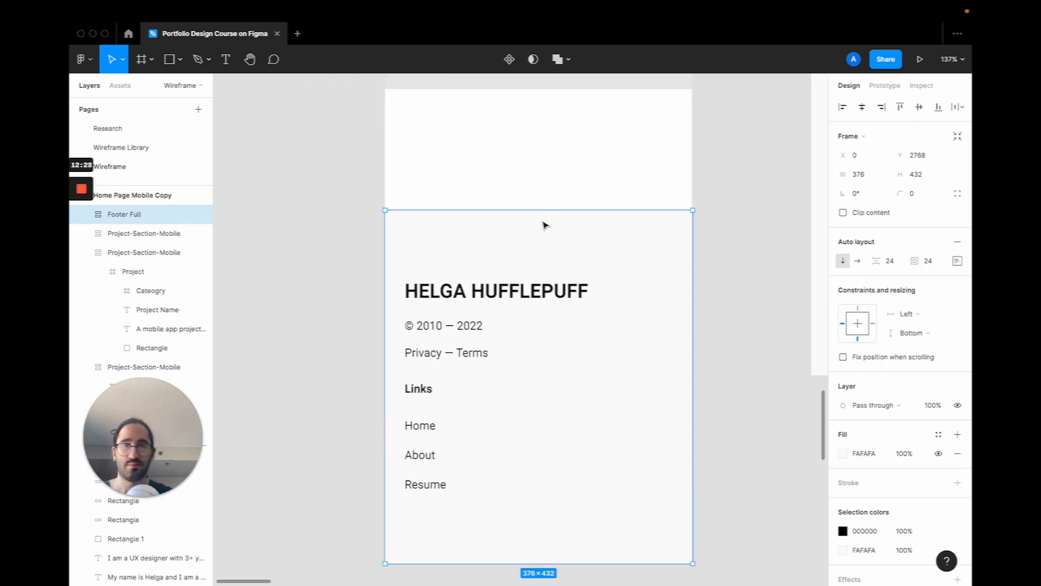
left_click(502, 303)
left_click(444, 395)
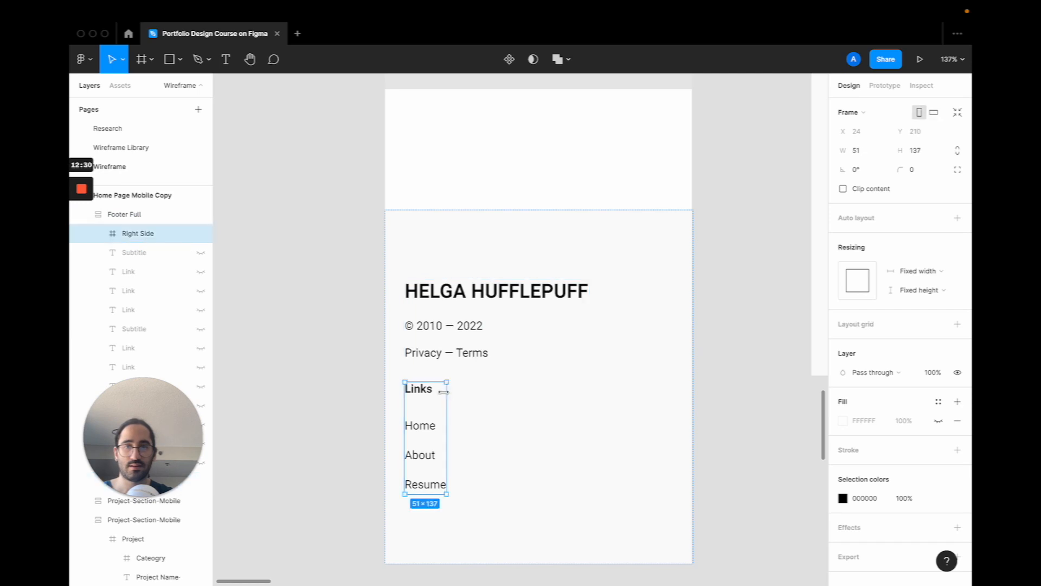
key("alt")
left_click(425, 243)
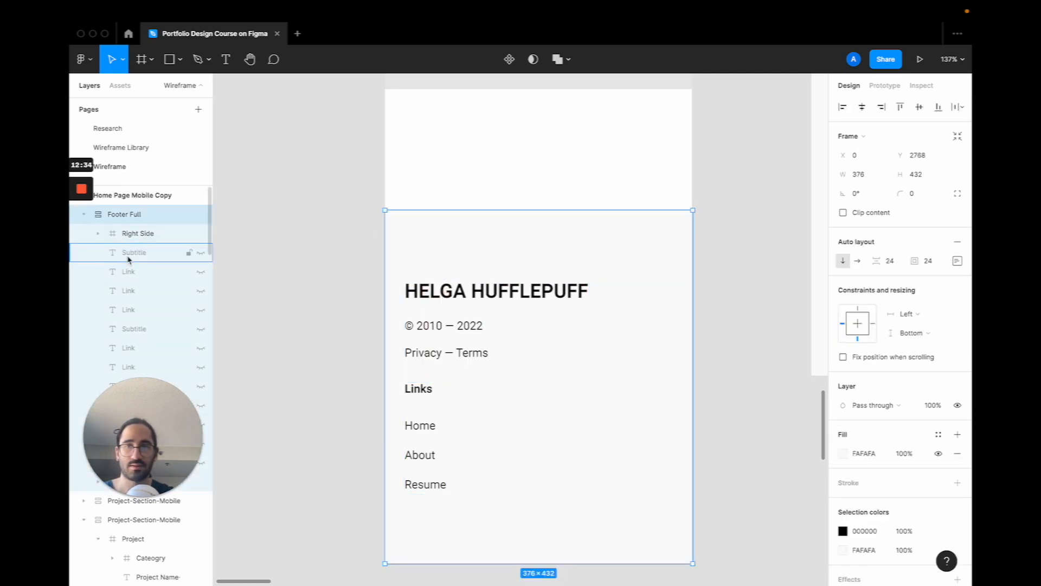
Delete all the hidden Subtitle and Link text layers between Right Side and Left-Side in the Footer Full frame
scroll(129, 259, "down", 3)
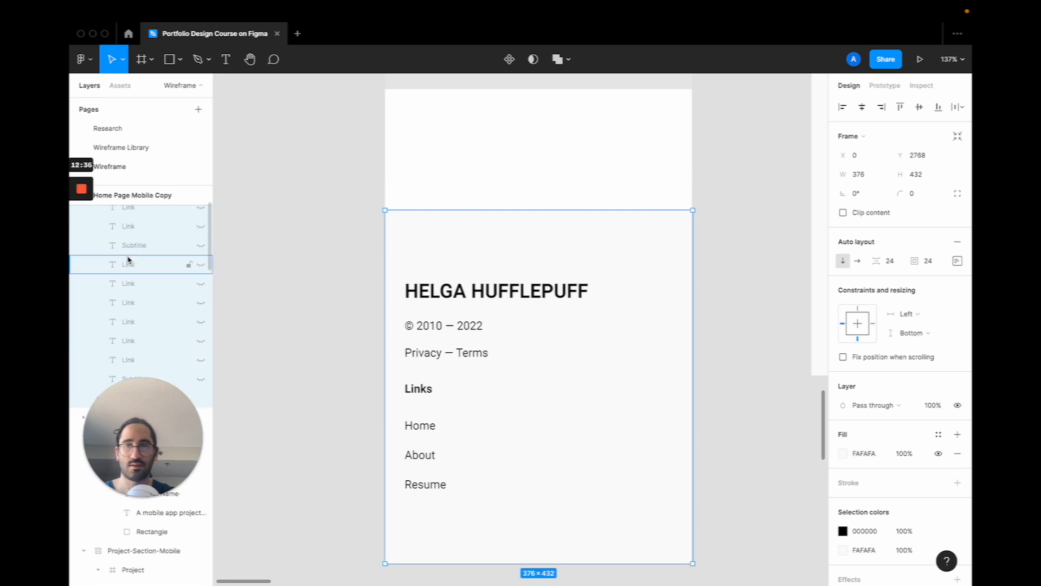
scroll(129, 259, "up", 3)
left_click(101, 234)
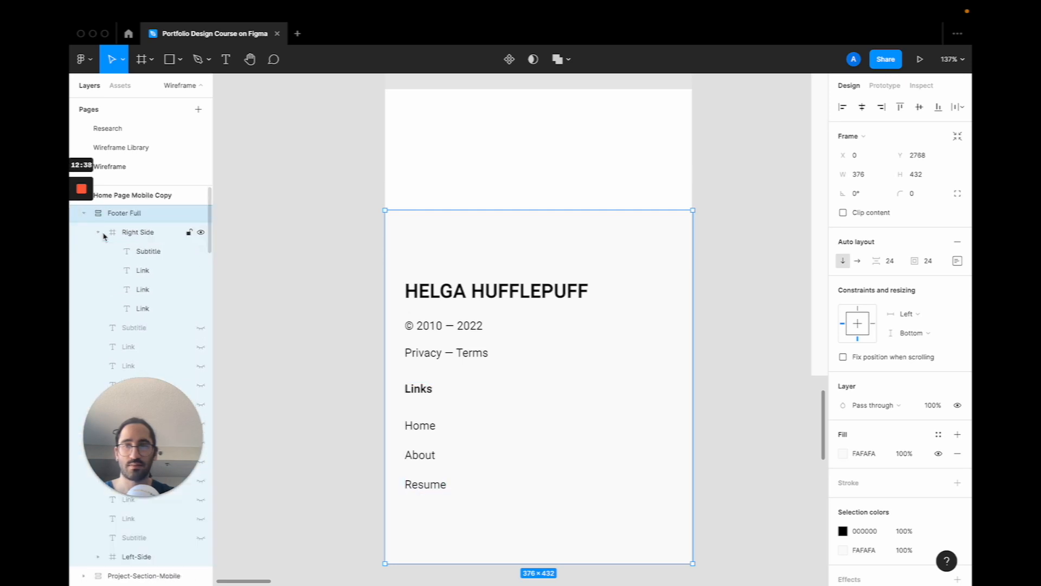
scroll(99, 237, "down", 5)
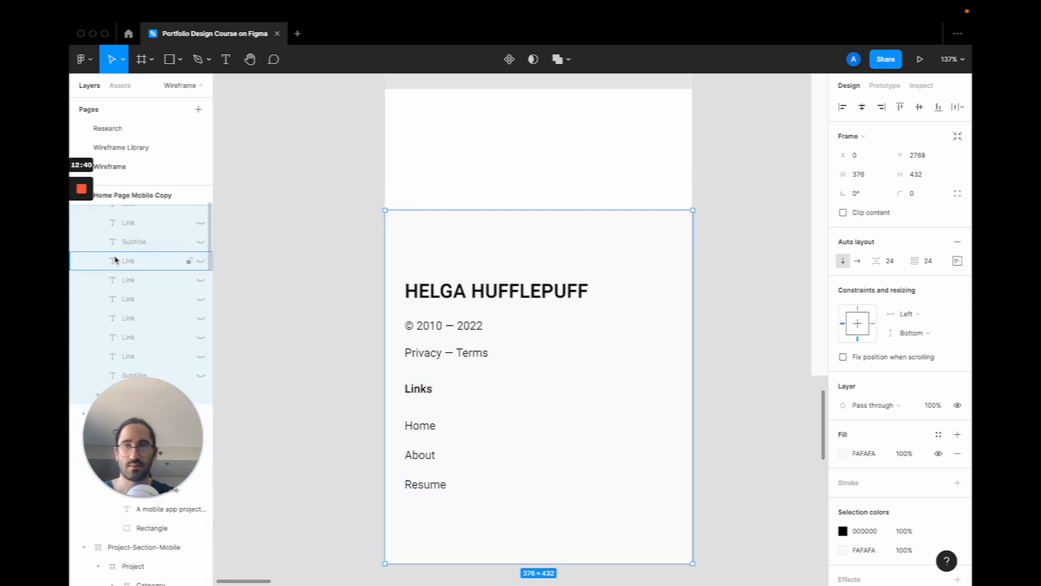
scroll(147, 243, "down", 3)
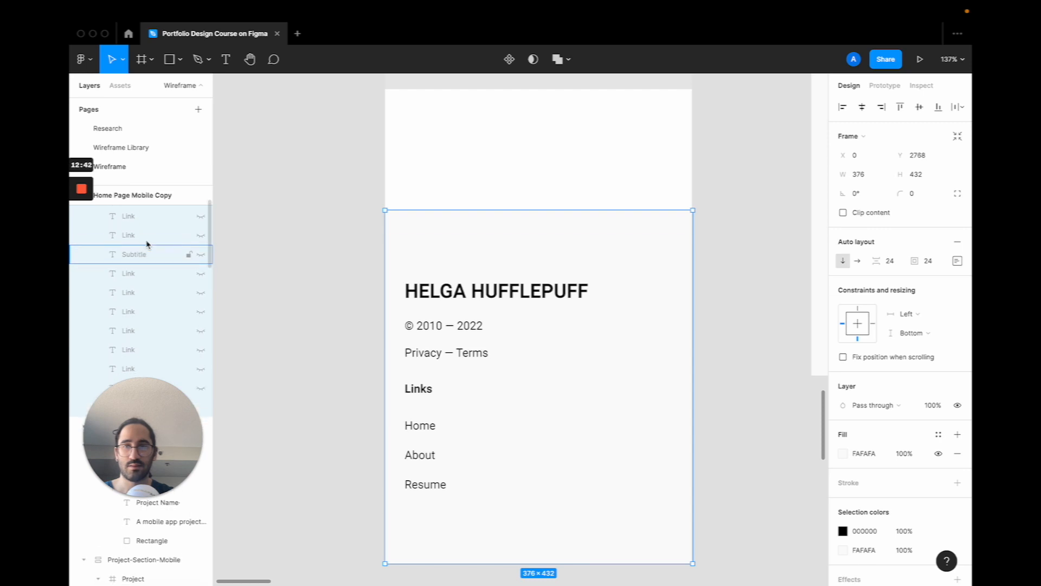
scroll(146, 245, "down", 2)
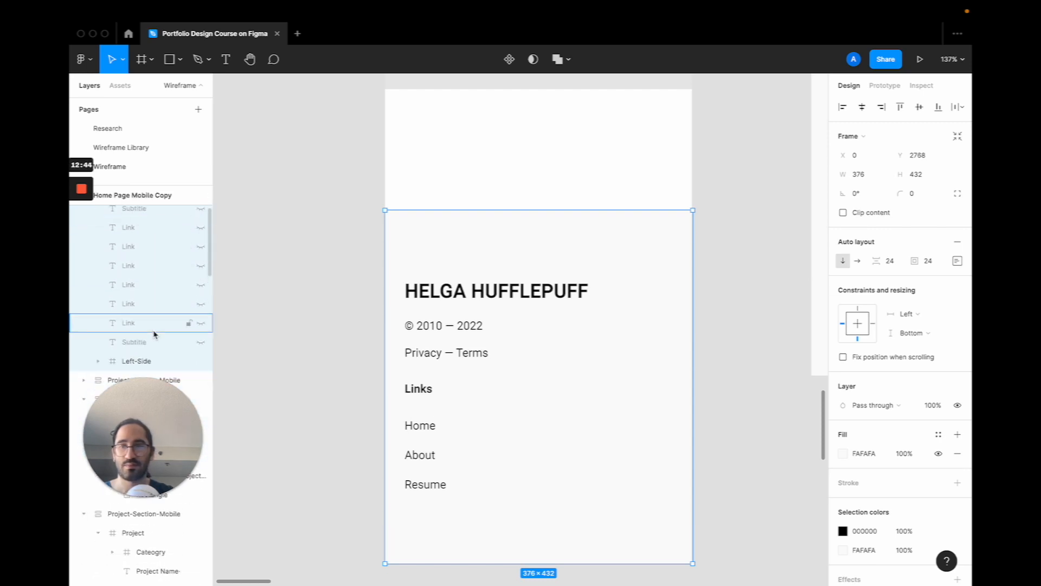
left_click(144, 345)
scroll(144, 346, "up", 4)
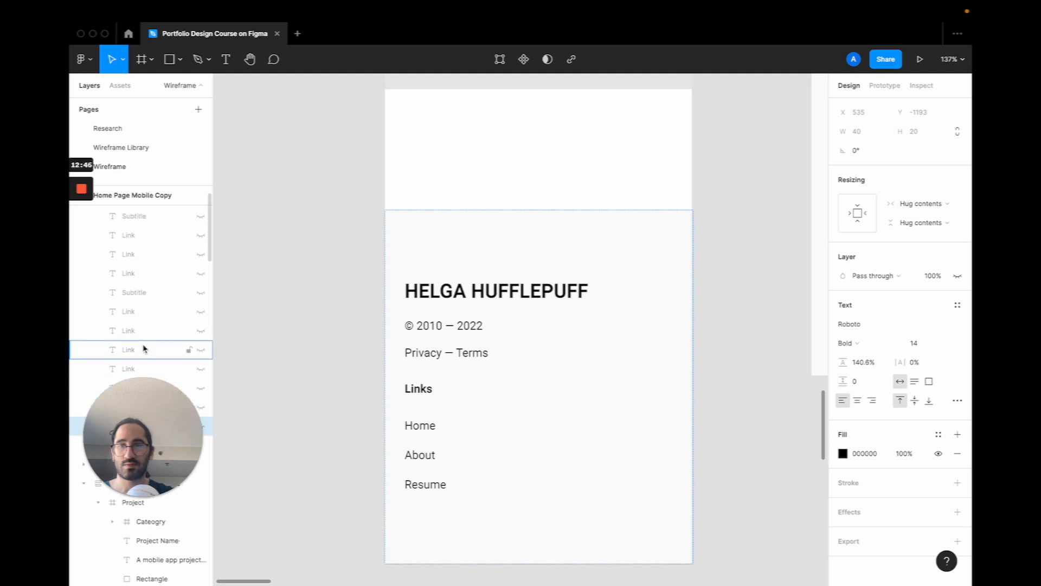
left_click(126, 254, "shift")
key("BackSpace")
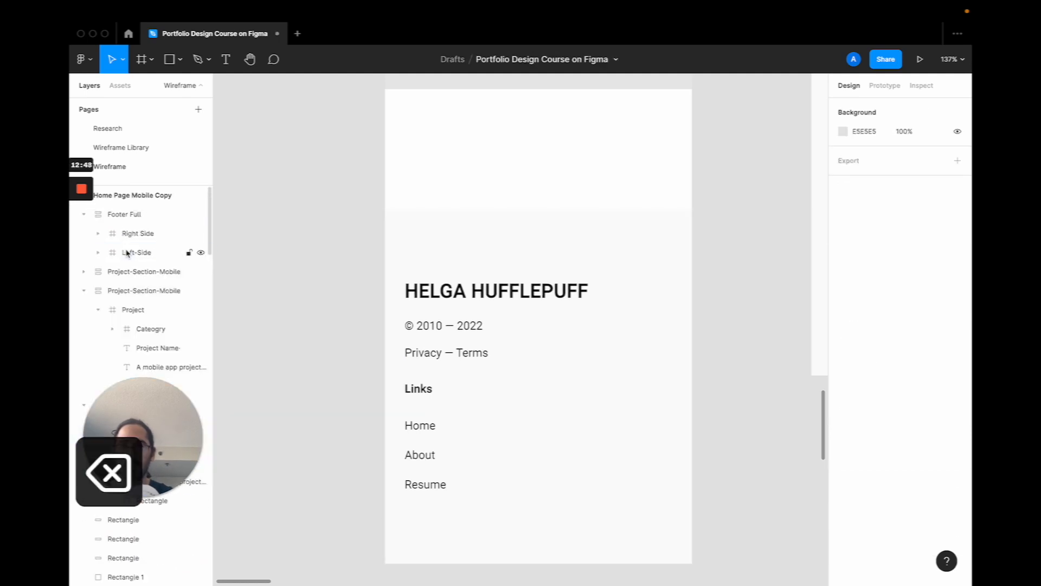
Try a horizontal auto layout direction on the mobile footer and switch it back to vertical
left_click(484, 239)
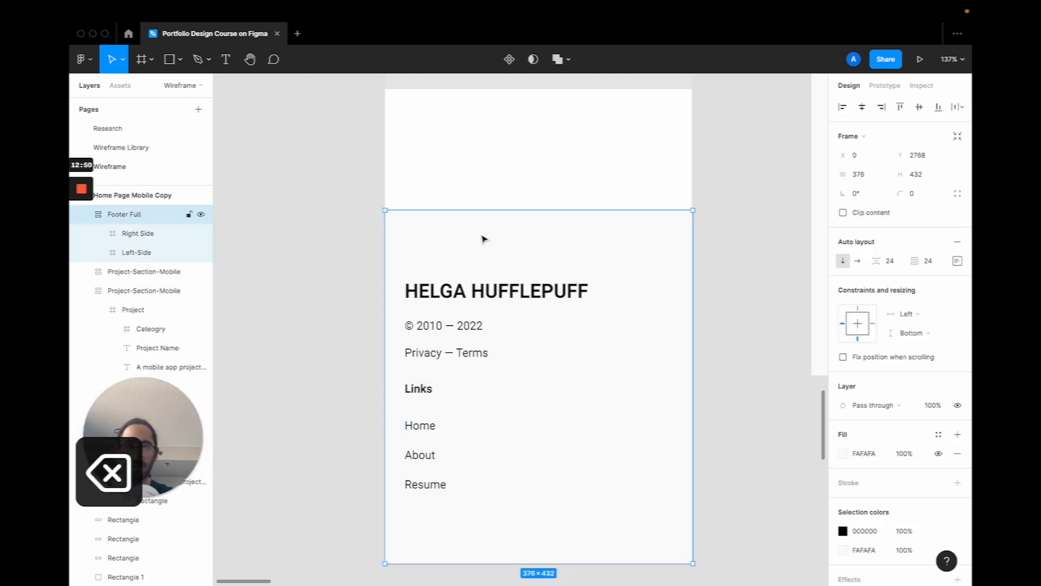
left_click(957, 261)
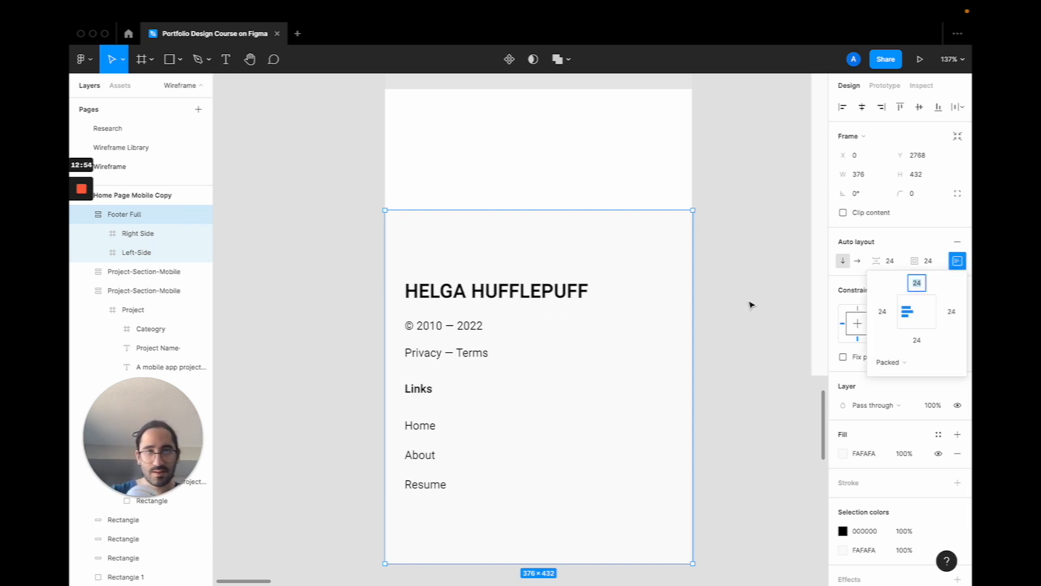
left_click(857, 262)
left_click(843, 260)
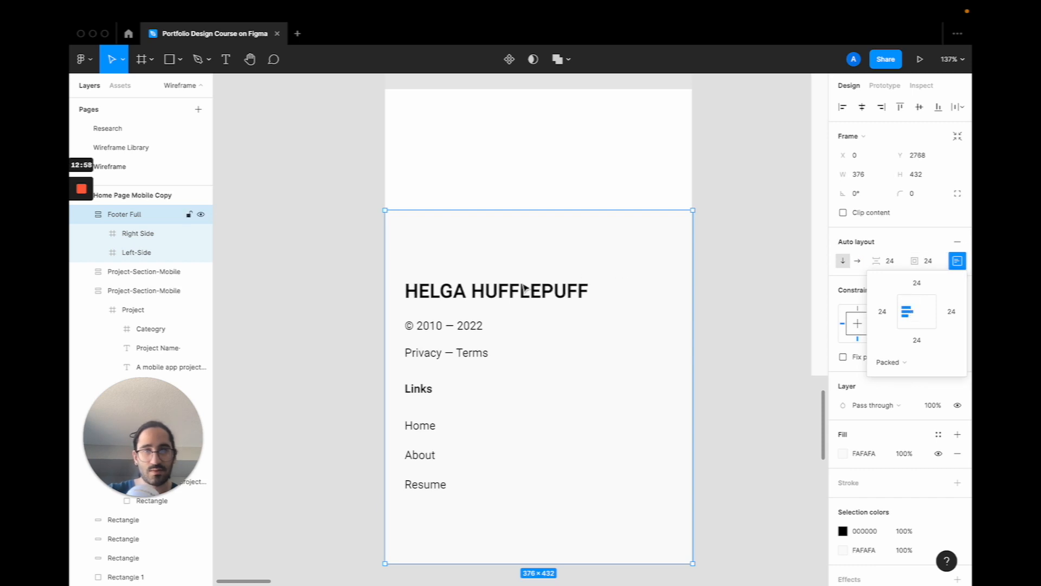
left_click(488, 293)
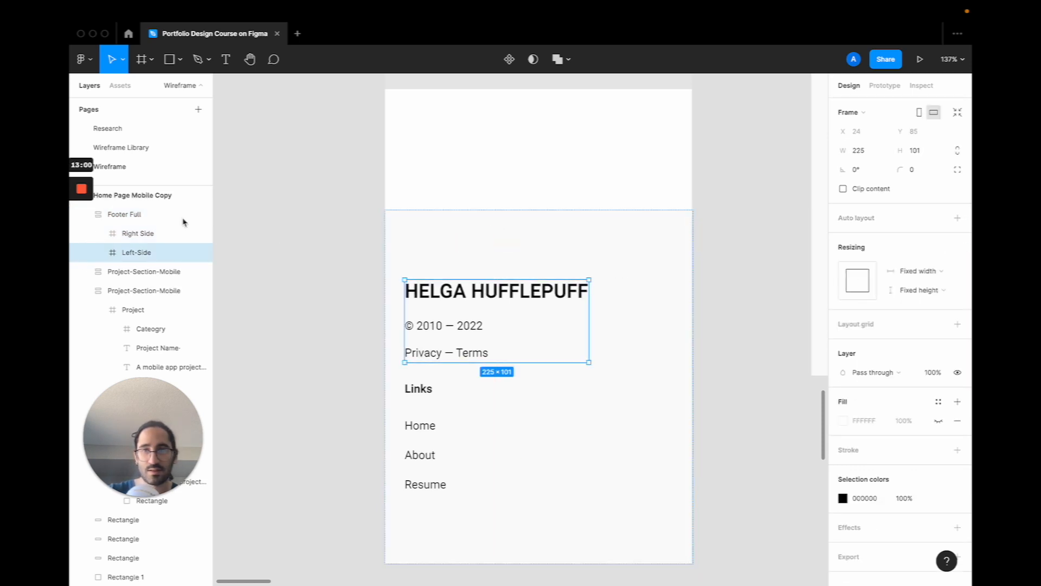
left_click(161, 219)
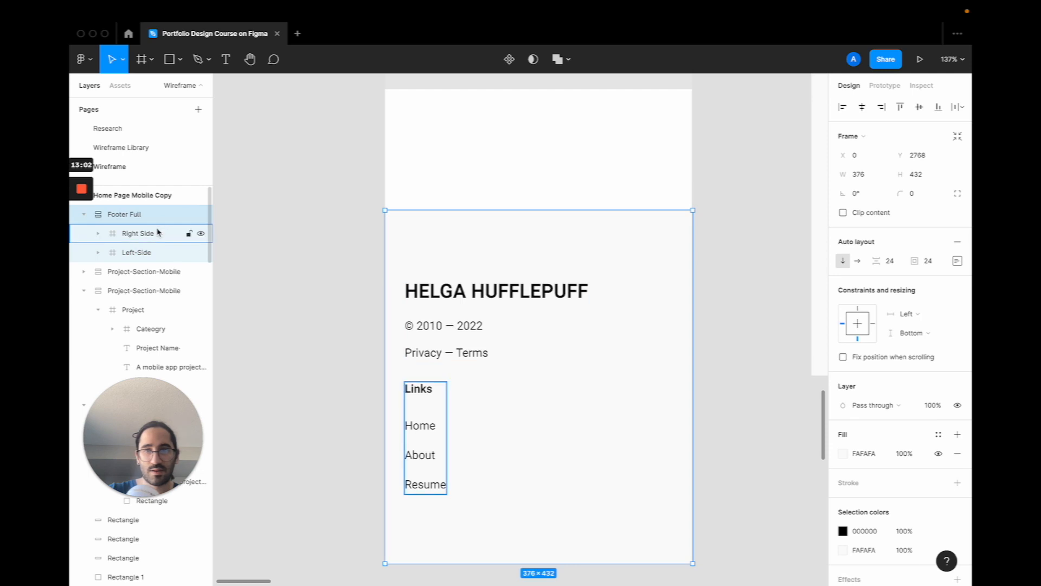
left_click(158, 233)
left_click(156, 250)
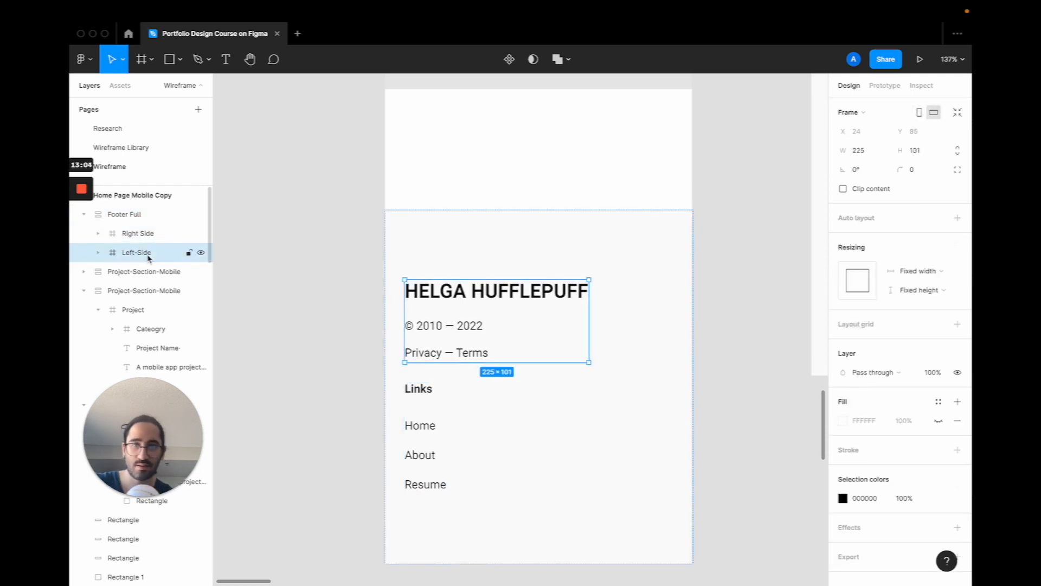
Try distributing the footer's contents with Space between, and undo it
left_click(579, 263)
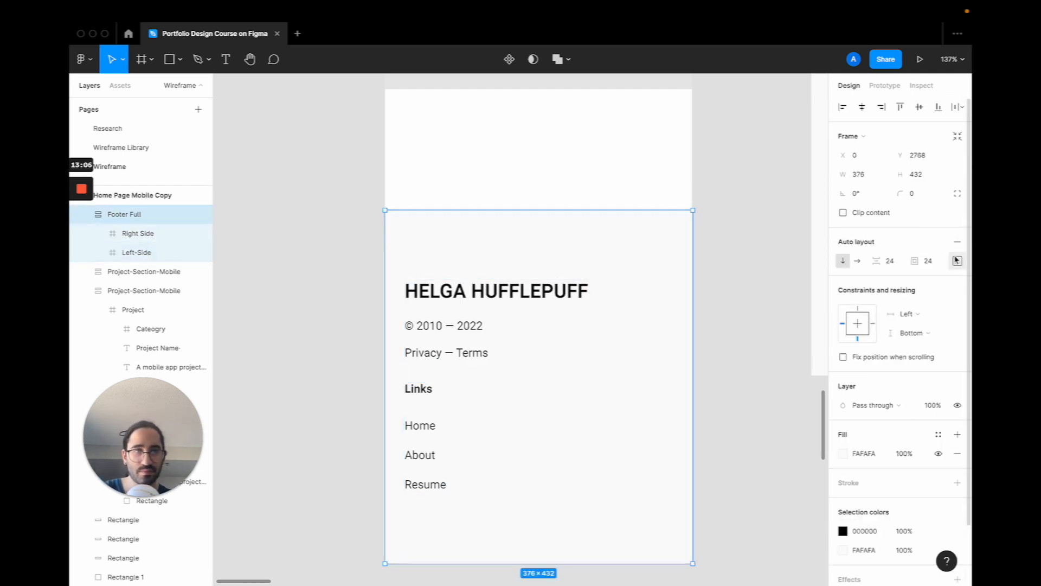
left_click(957, 261)
left_click(907, 364)
left_click(906, 376)
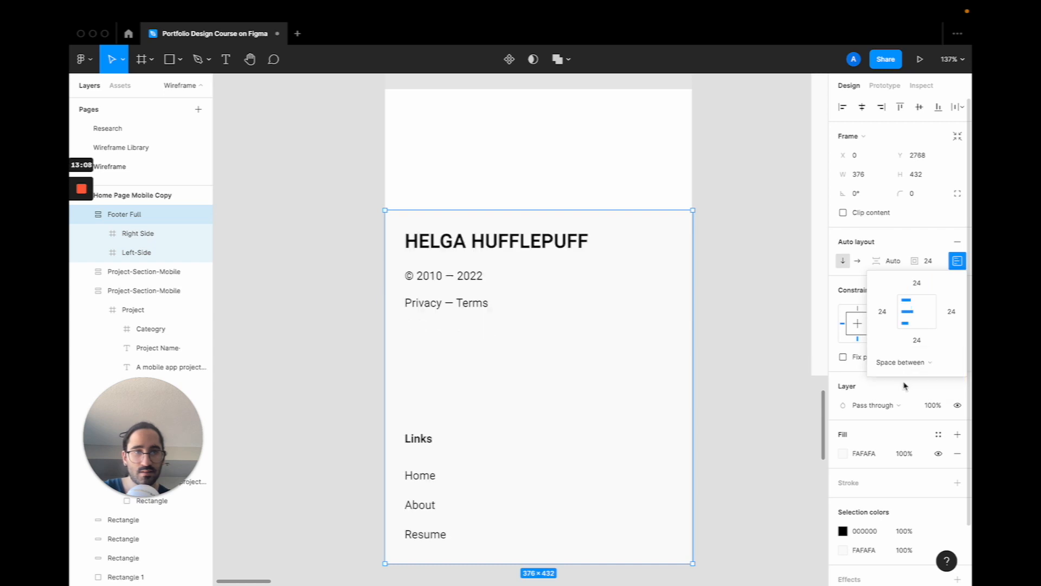
key("super+z")
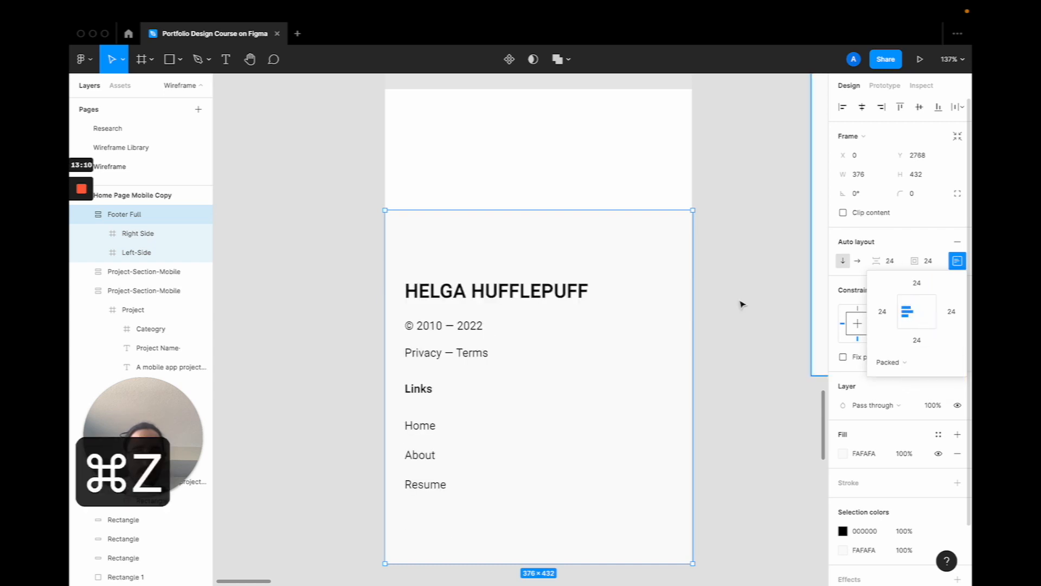
Set the mobile footer's top padding to 36
left_click(890, 263)
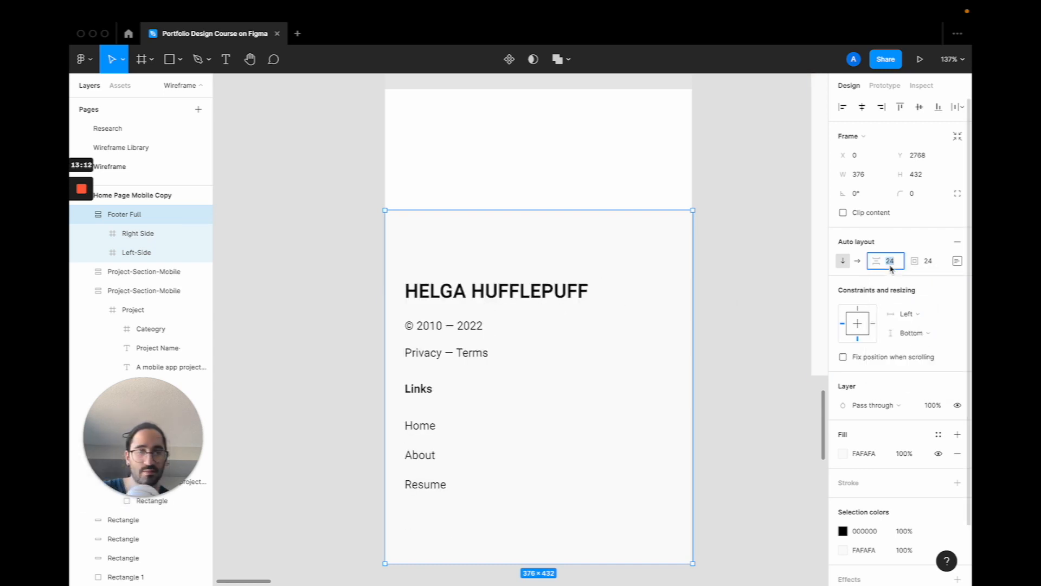
left_click(957, 261)
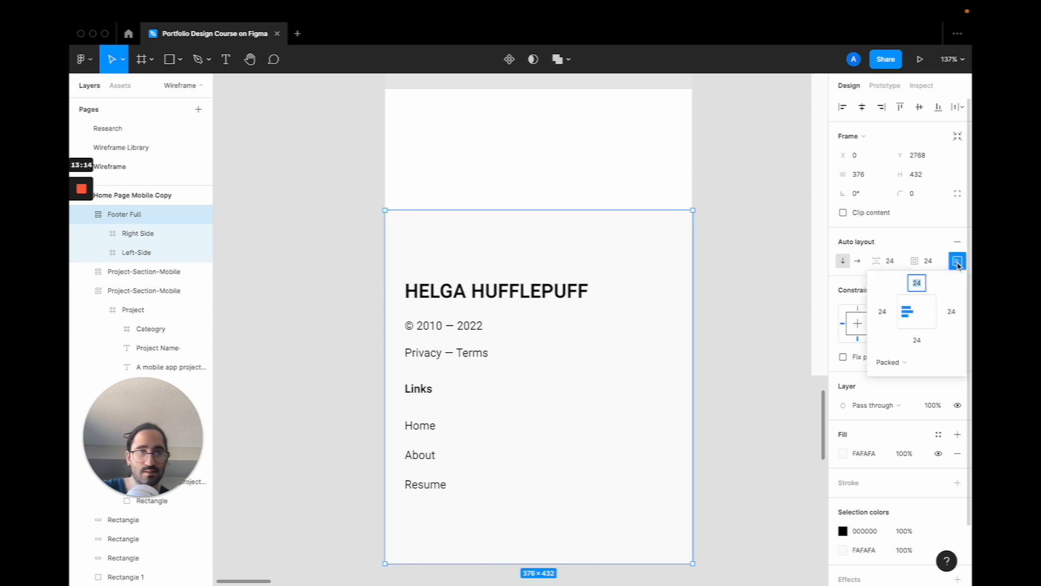
type("36")
key("Return")
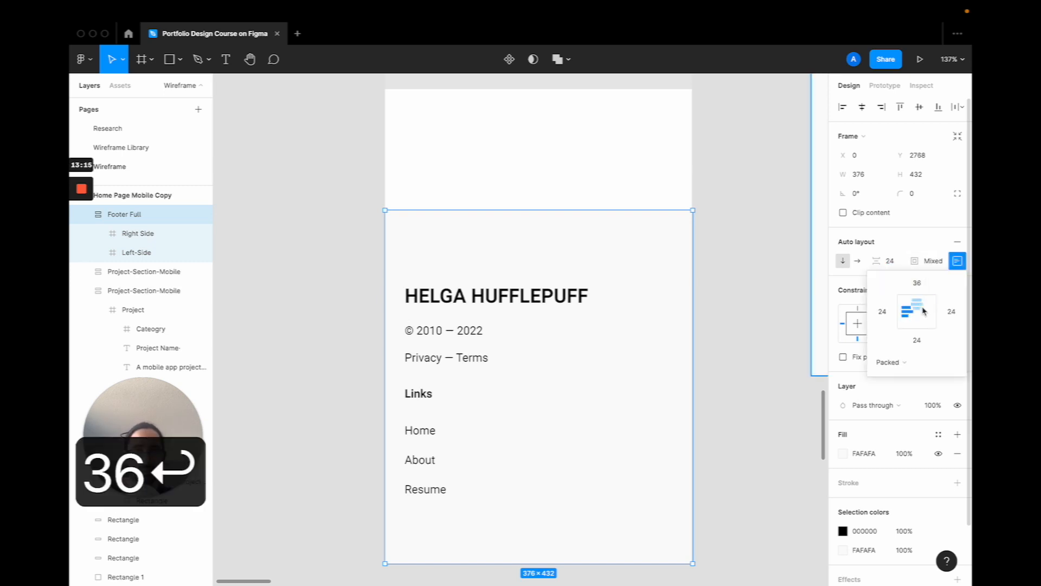
Set the mobile footer's bottom padding to 36 and shrink the footer to a height of 347 by lowering its upper edge
left_click(917, 340)
type("36")
key("Return")
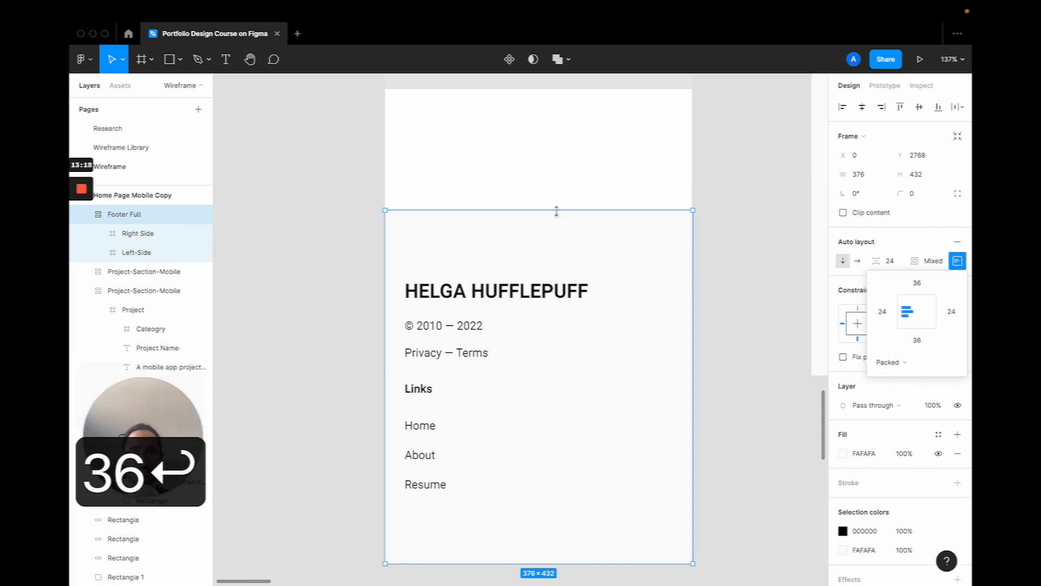
left_click_drag(554, 210, 554, 278)
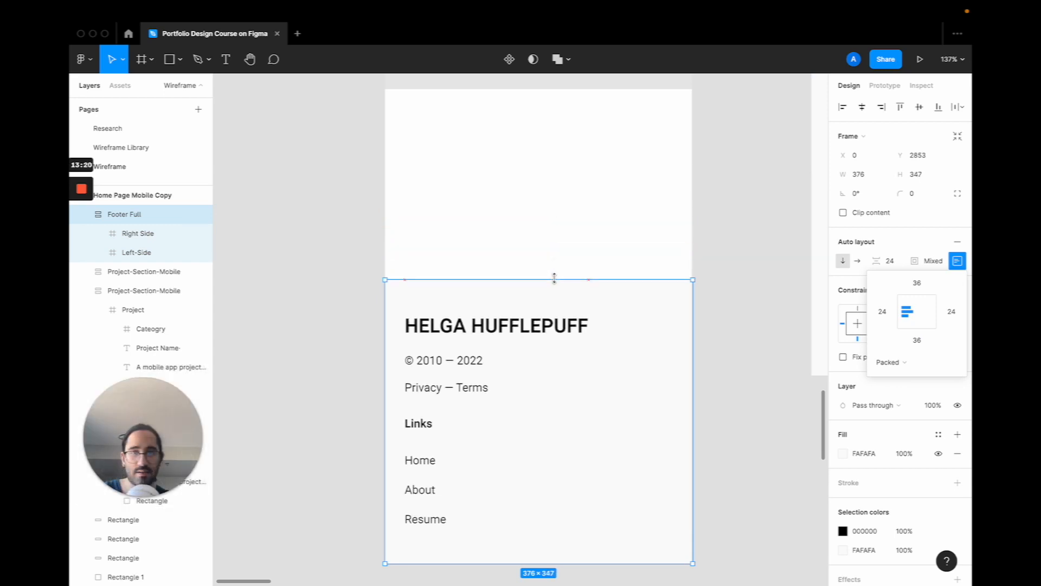
Check the spacing between the footer's two text groups and set the mobile footer's top and bottom padding to 48
double_click(477, 344)
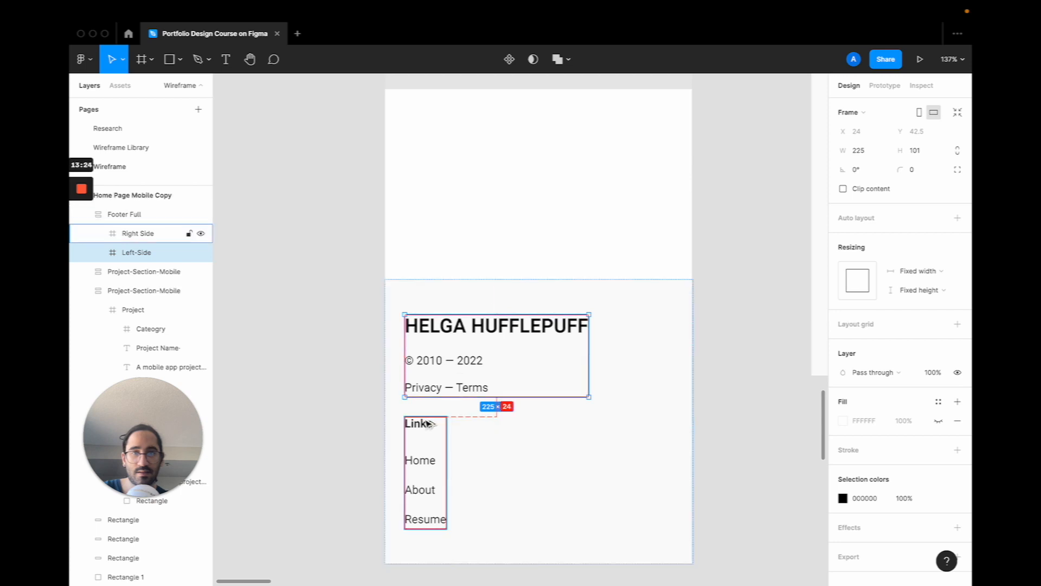
left_click(690, 400)
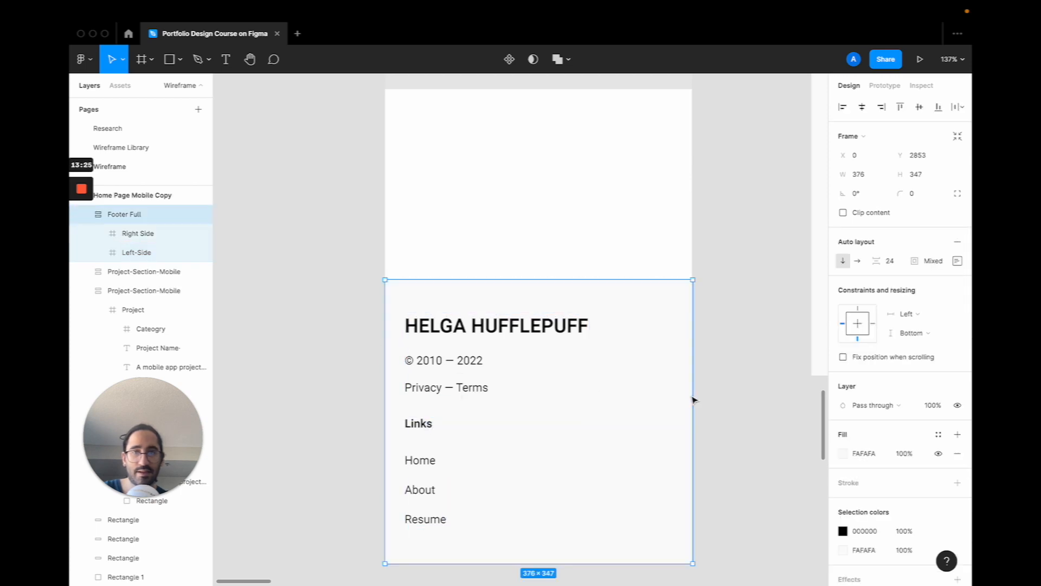
left_click(929, 264)
left_click(916, 283)
type("48")
key("Return")
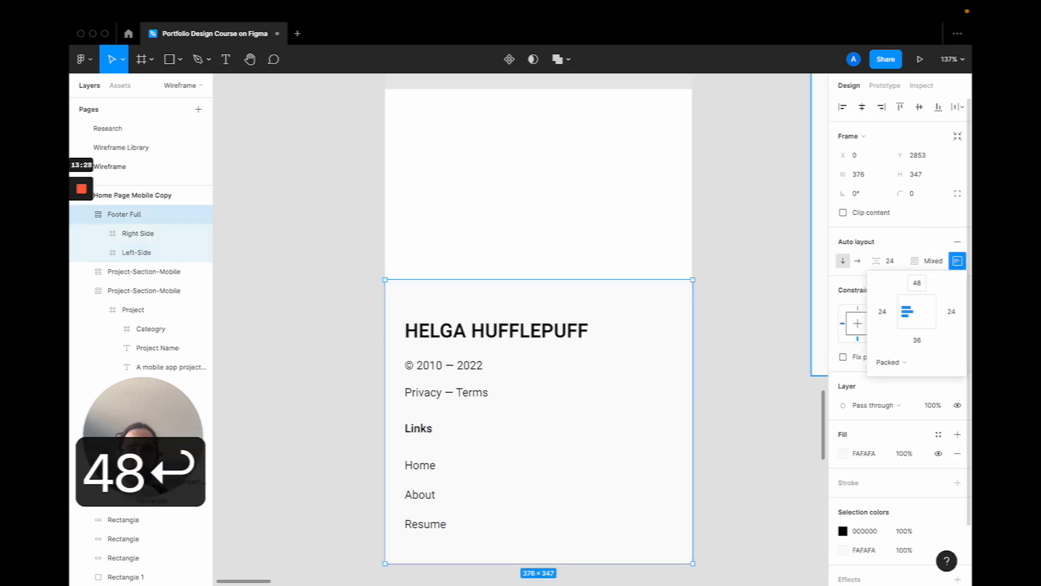
left_click(917, 340)
type("48")
key("Return")
Try a height of 3000 for the Home Page Mobile Copy frame to tighten the gap above its footer
scroll(671, 363, "up", 4)
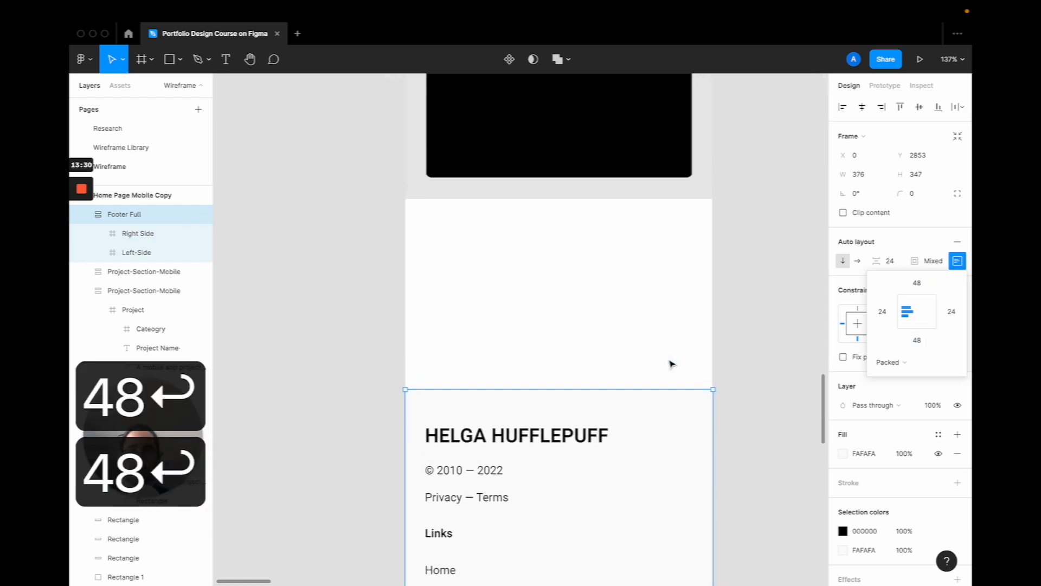
scroll(672, 363, "down", 5)
left_click(663, 359)
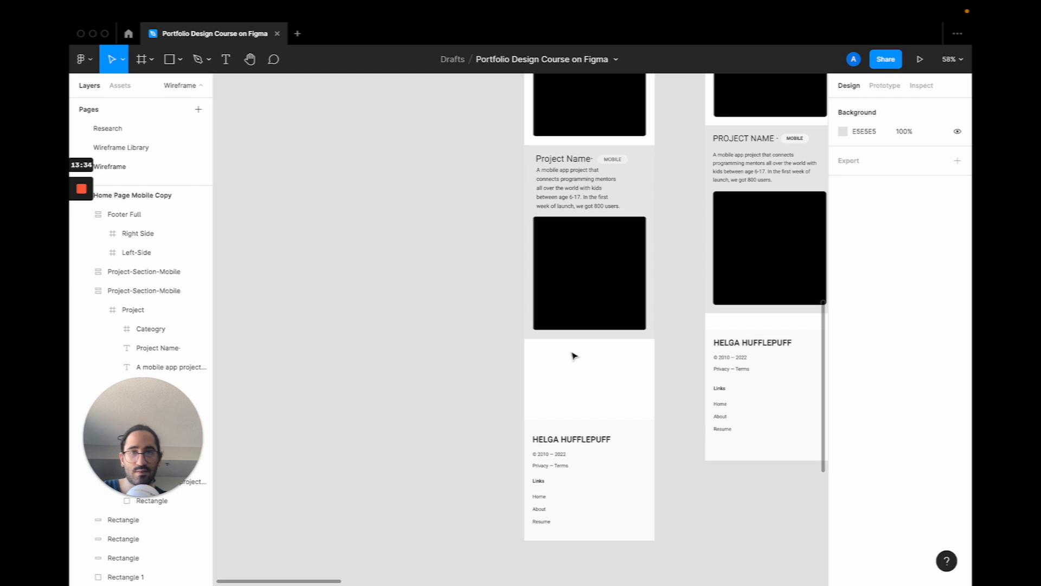
scroll(572, 357, "down", 4)
scroll(571, 359, "up", 2)
left_click(593, 170)
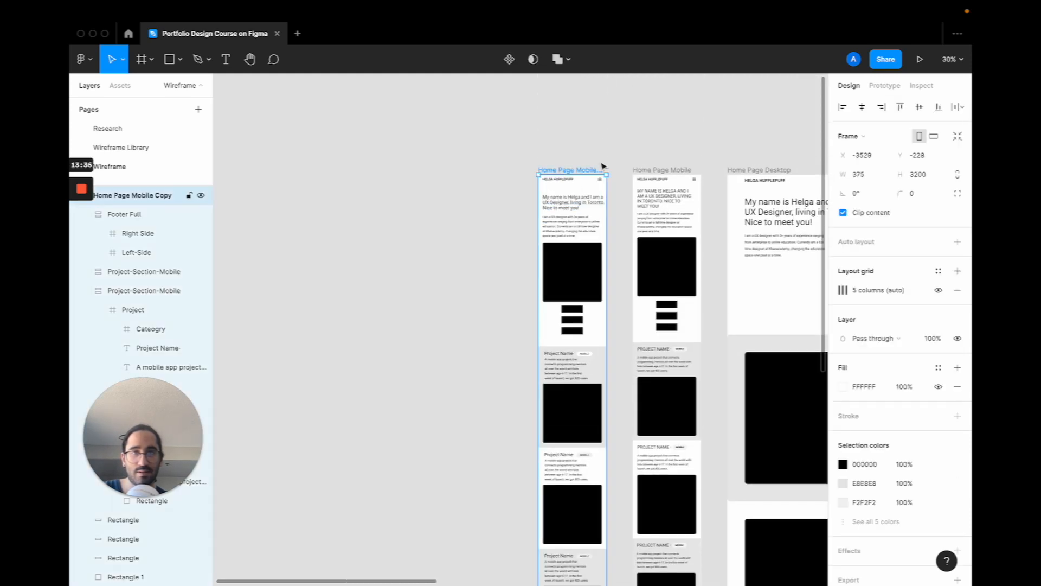
left_click(920, 180)
type("3000")
key("Return")
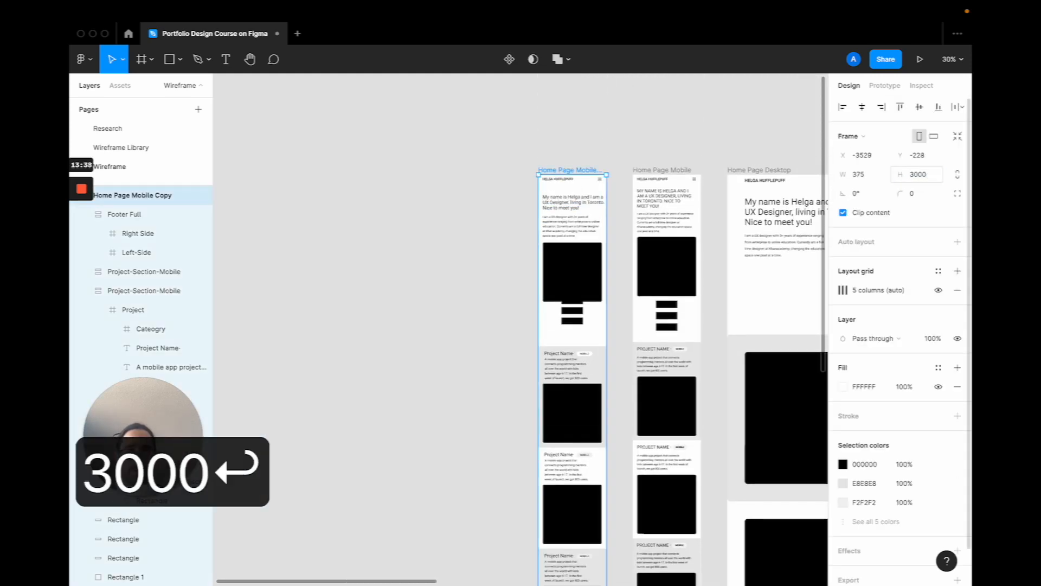
Check the gap above the footer and set the Home Page Mobile Copy frame's height to 3048
scroll(601, 373, "down", 5)
scroll(586, 322, "up", 5)
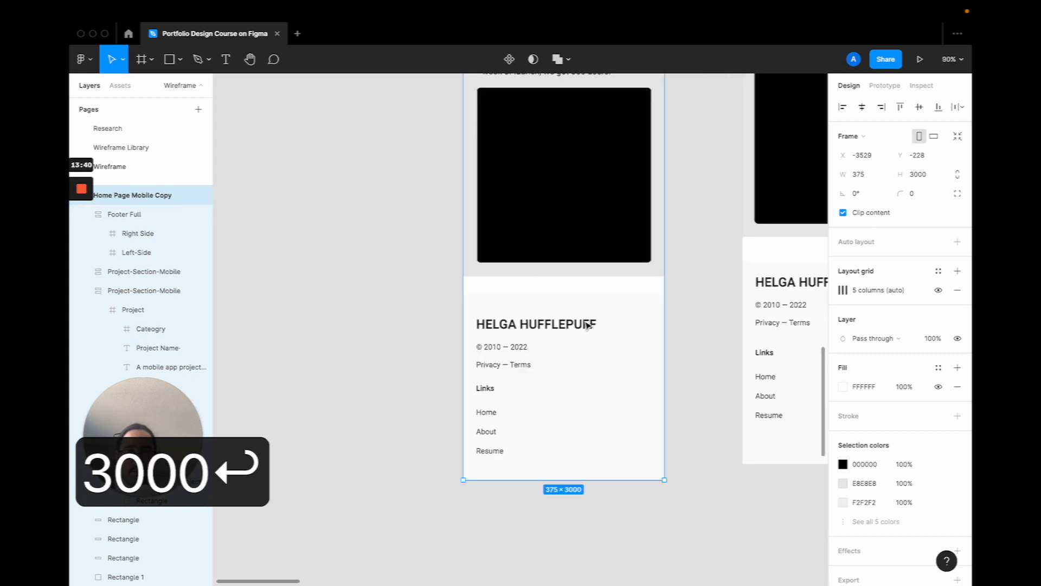
left_click(928, 177)
type("3048")
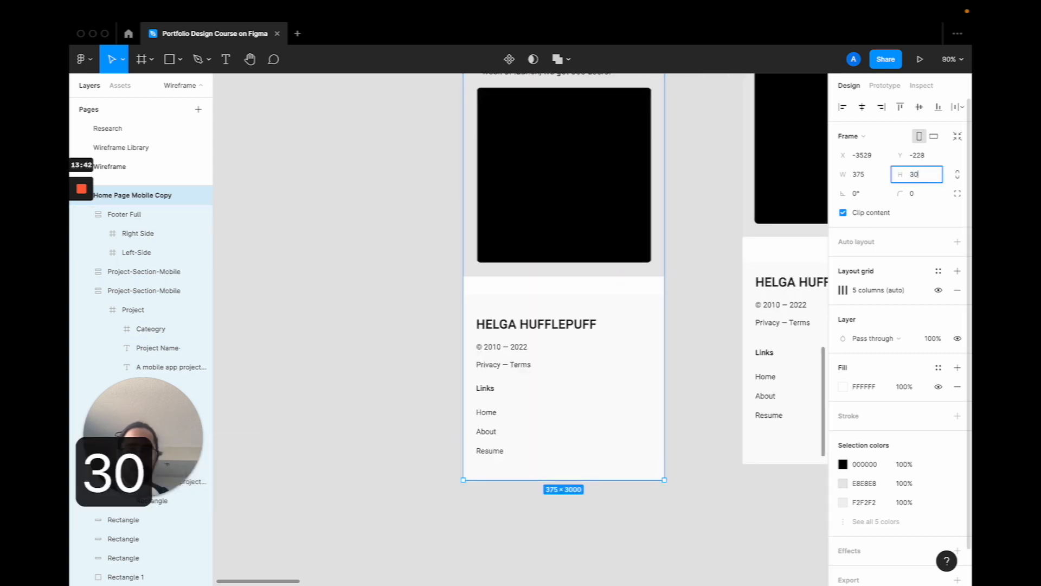
key("Return")
left_click(619, 275)
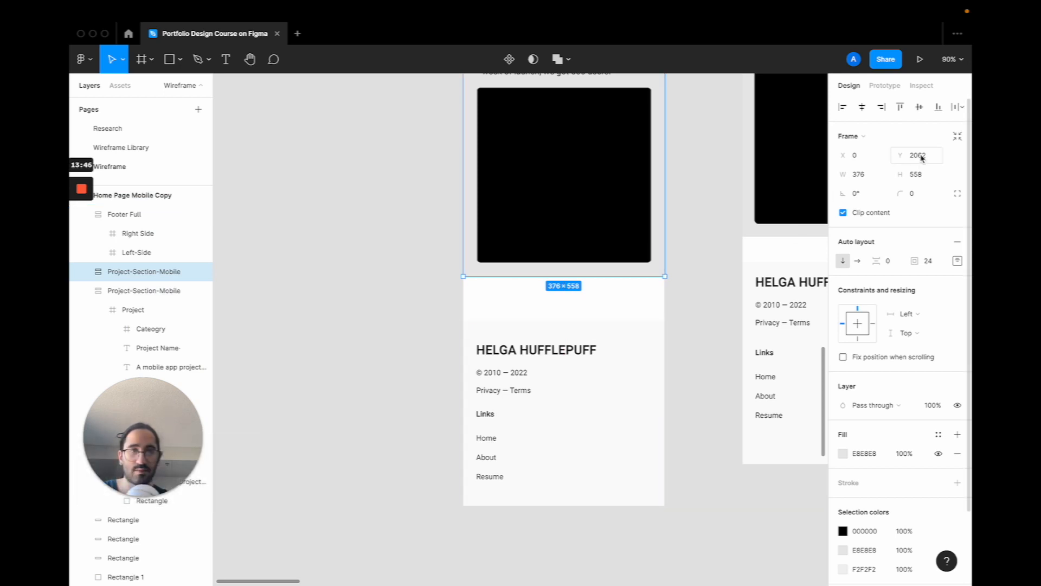
scroll(616, 226, "down", 8)
scroll(616, 229, "up", 3)
left_click(532, 273)
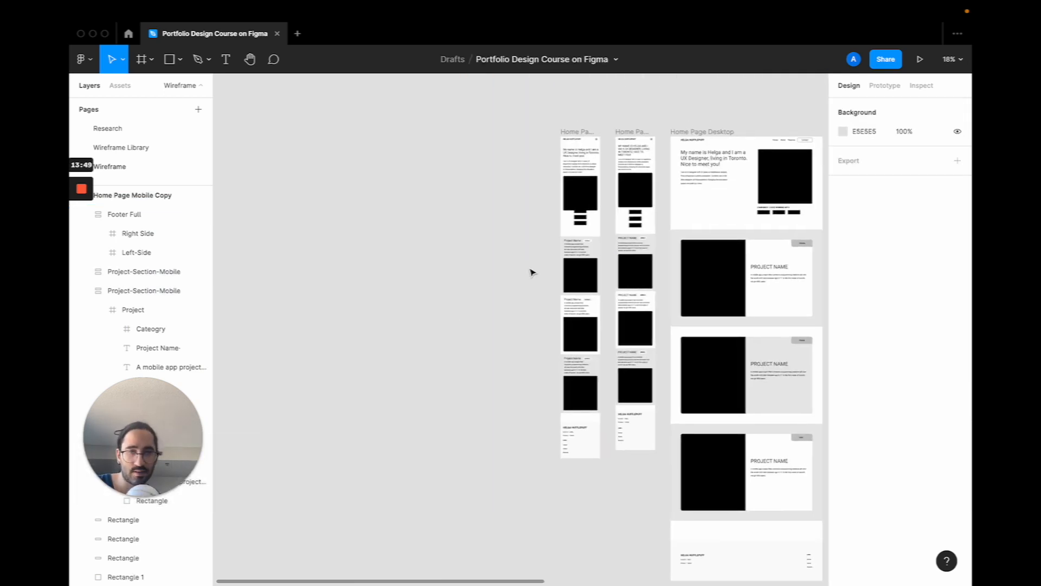